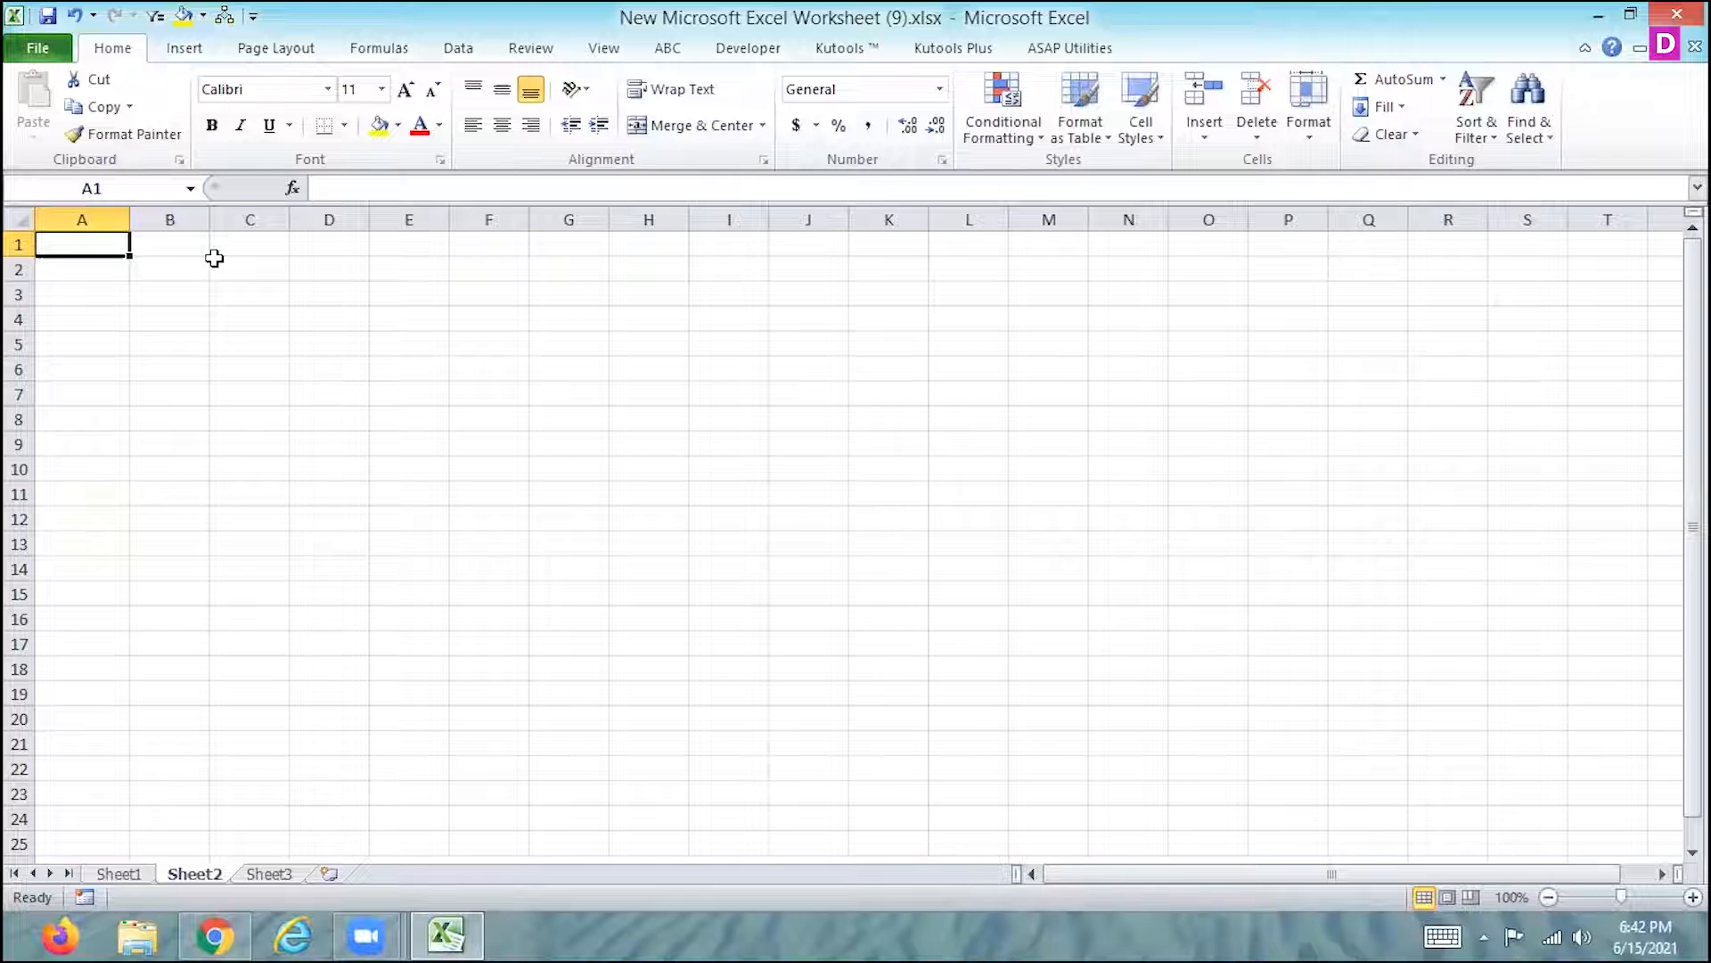
- Enter the column header NUMBER in cell A1 of Sheet2
text(n)
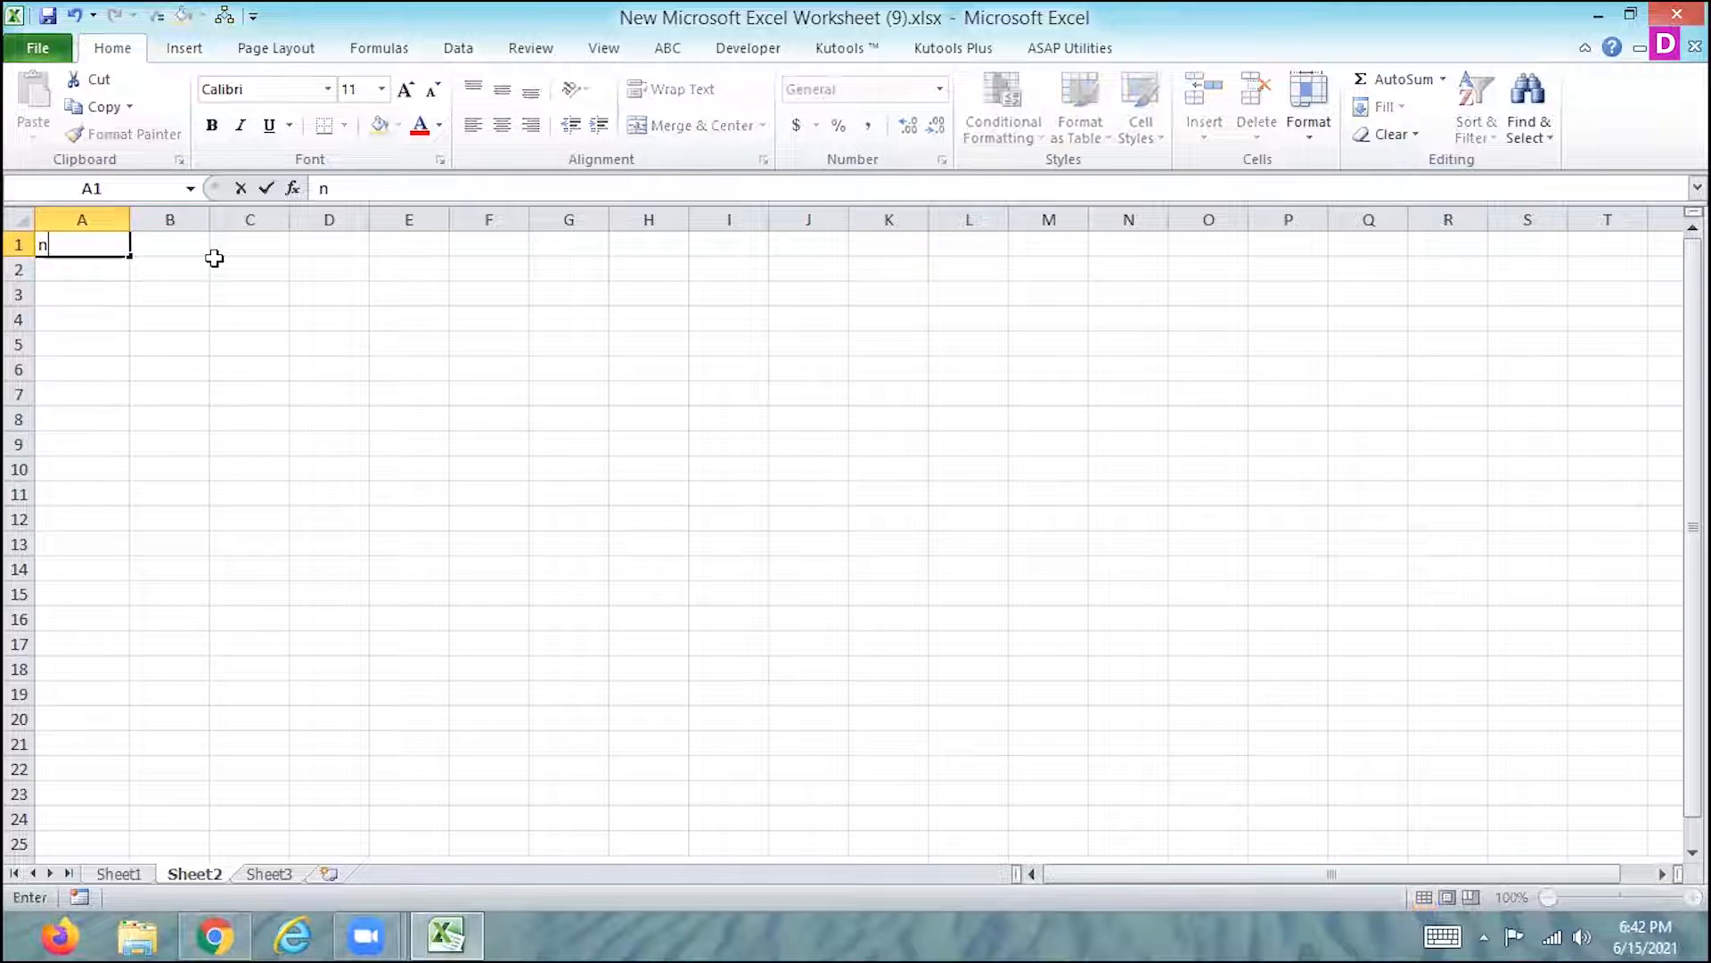
text(umber)
key(BackSpace)
key(BackSpace)
key(BackSpace)
key(BackSpace)
key(BackSpace)
key(BackSpace)
text(NUMBER)
key(Tab)
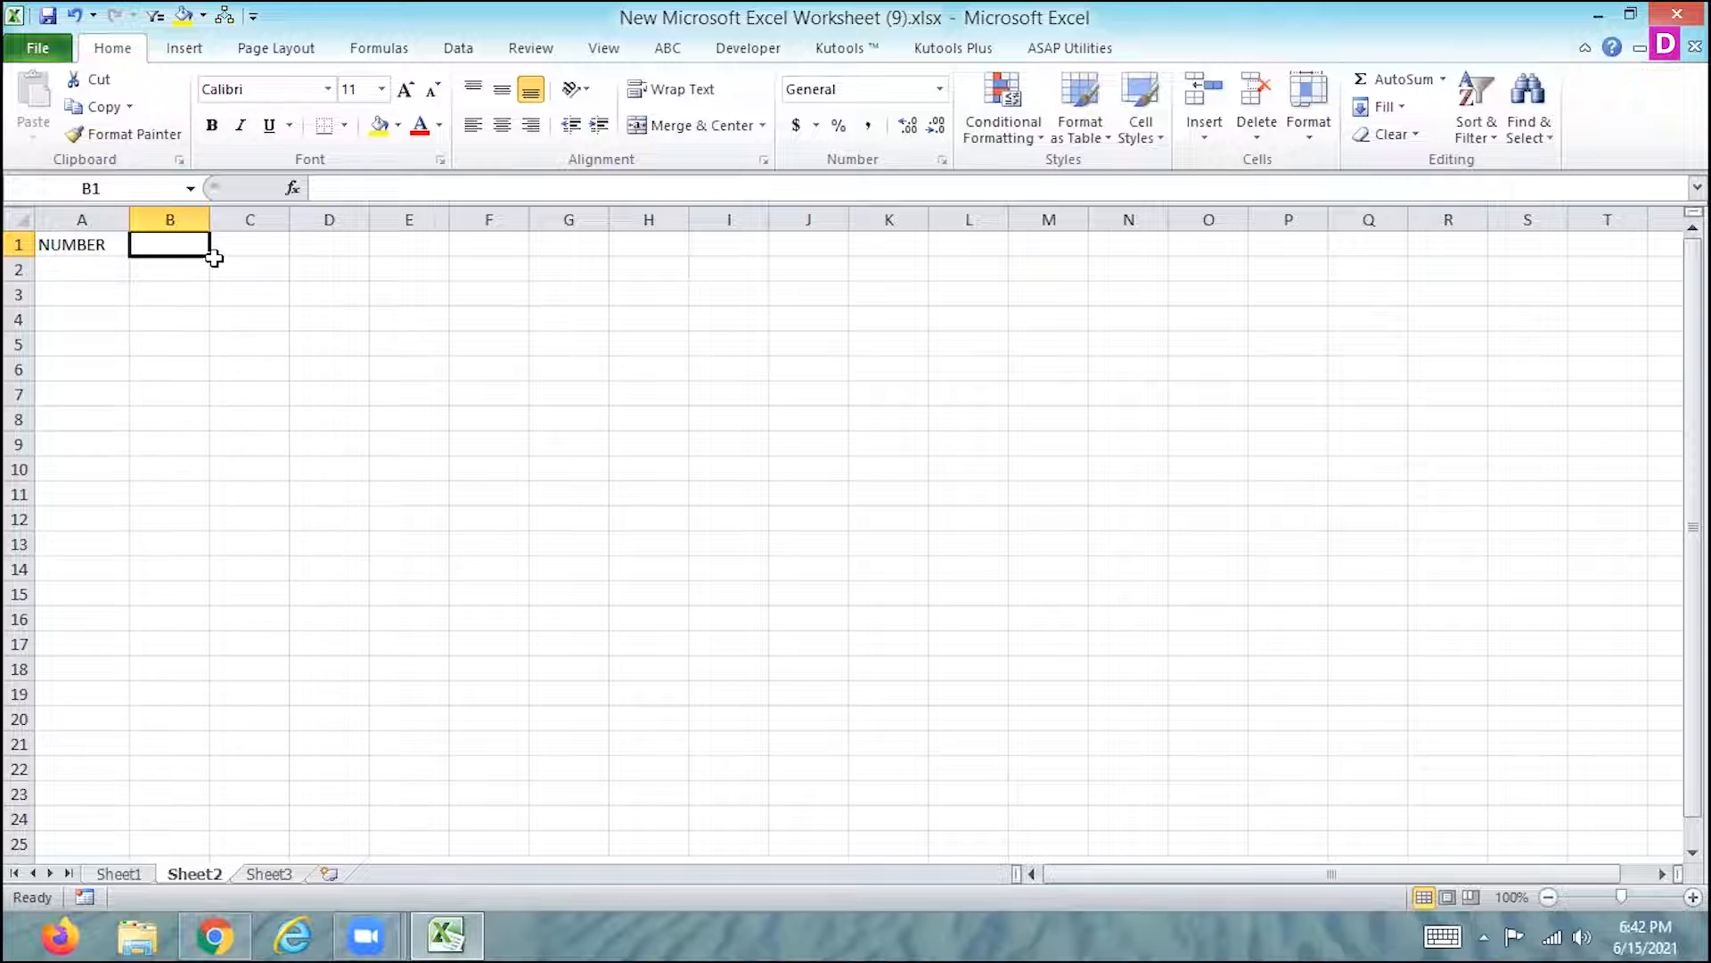
key(Return)
- Enter the values 123.3000 in cell A2 and 1500.2358 in cell A3
text(123)
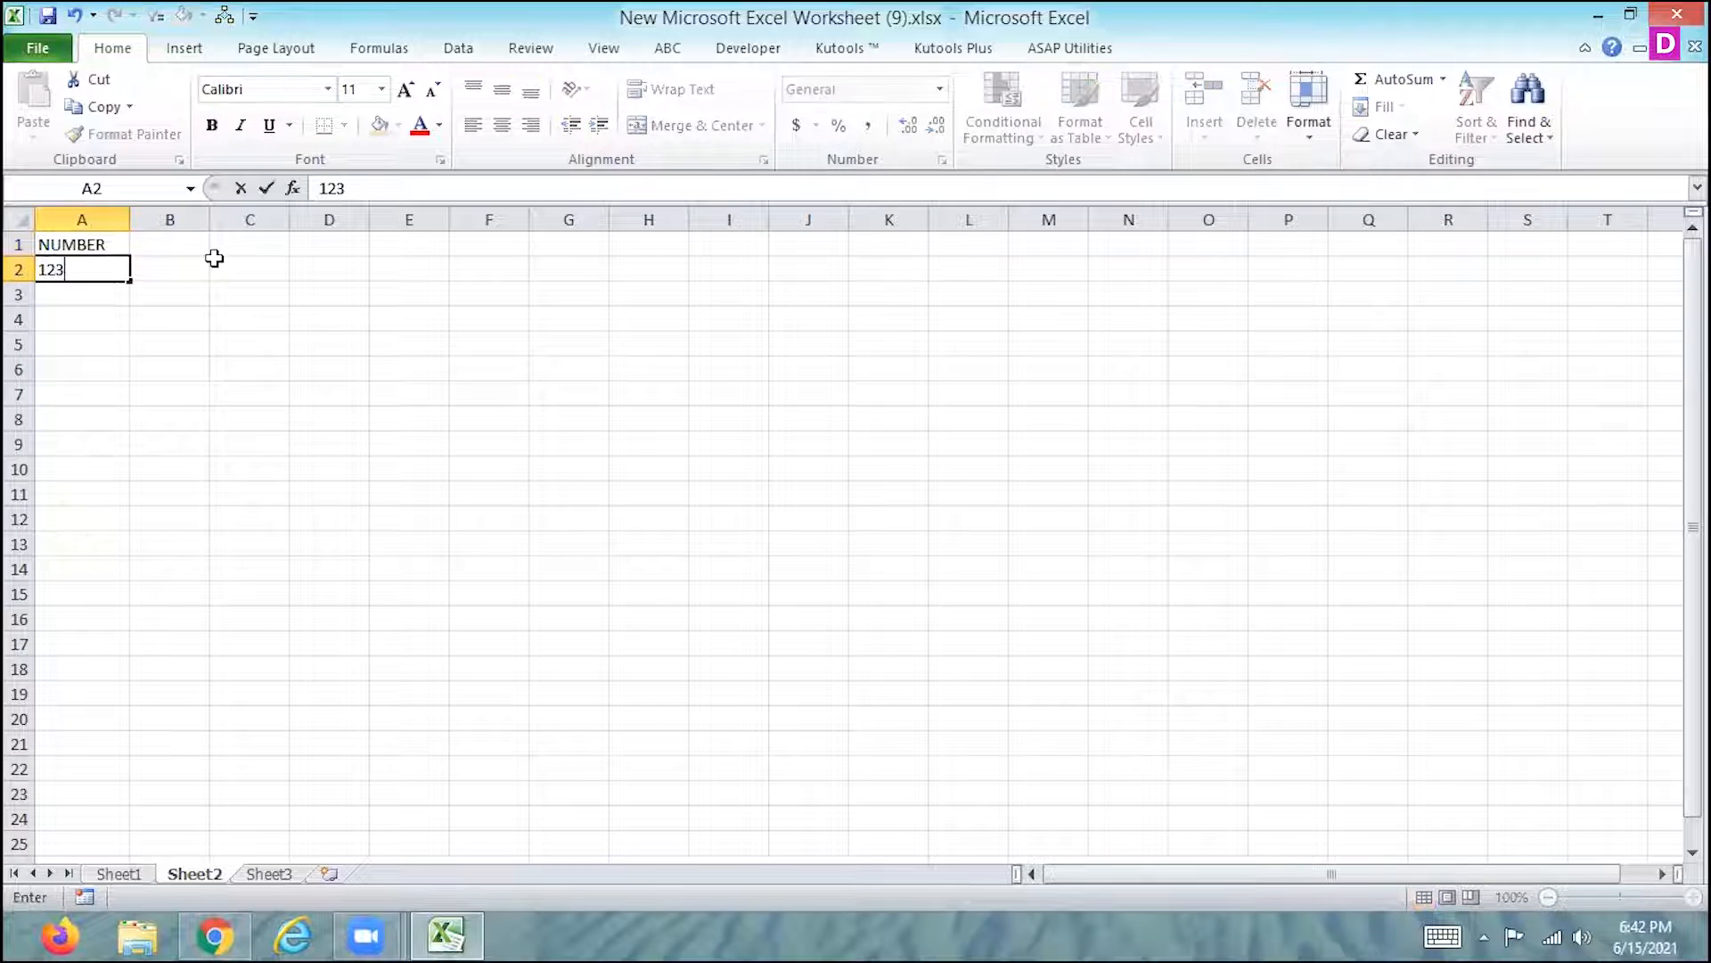
text(.3000)
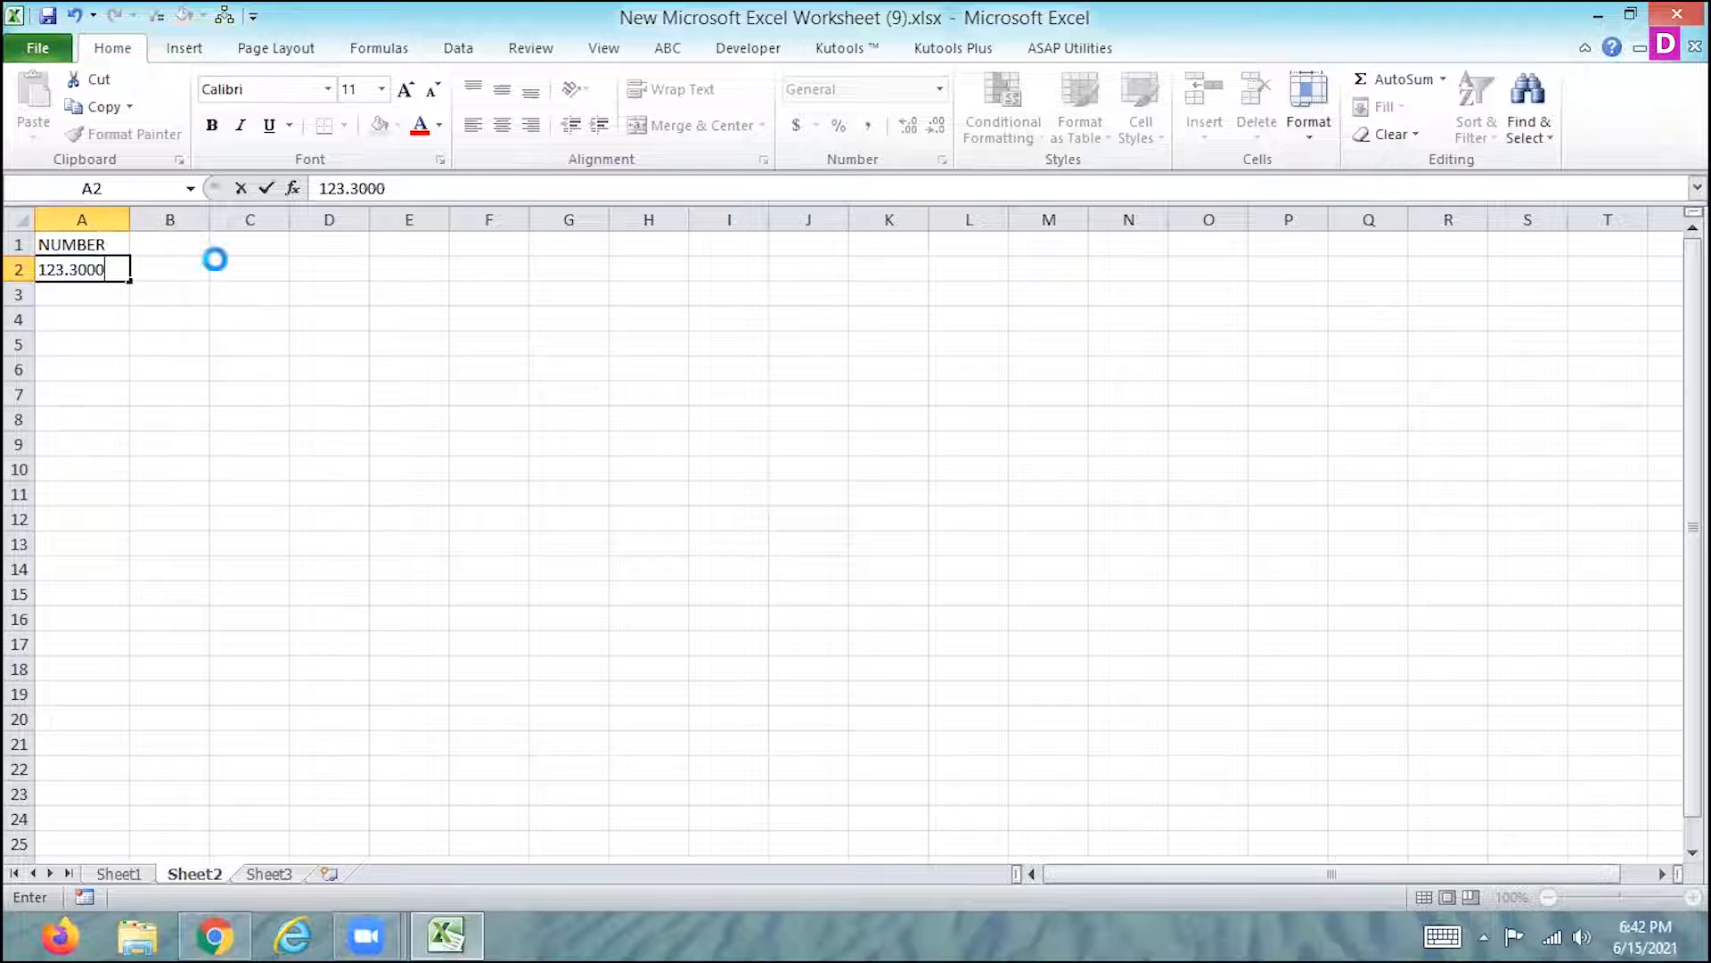
key(Return)
text(150)
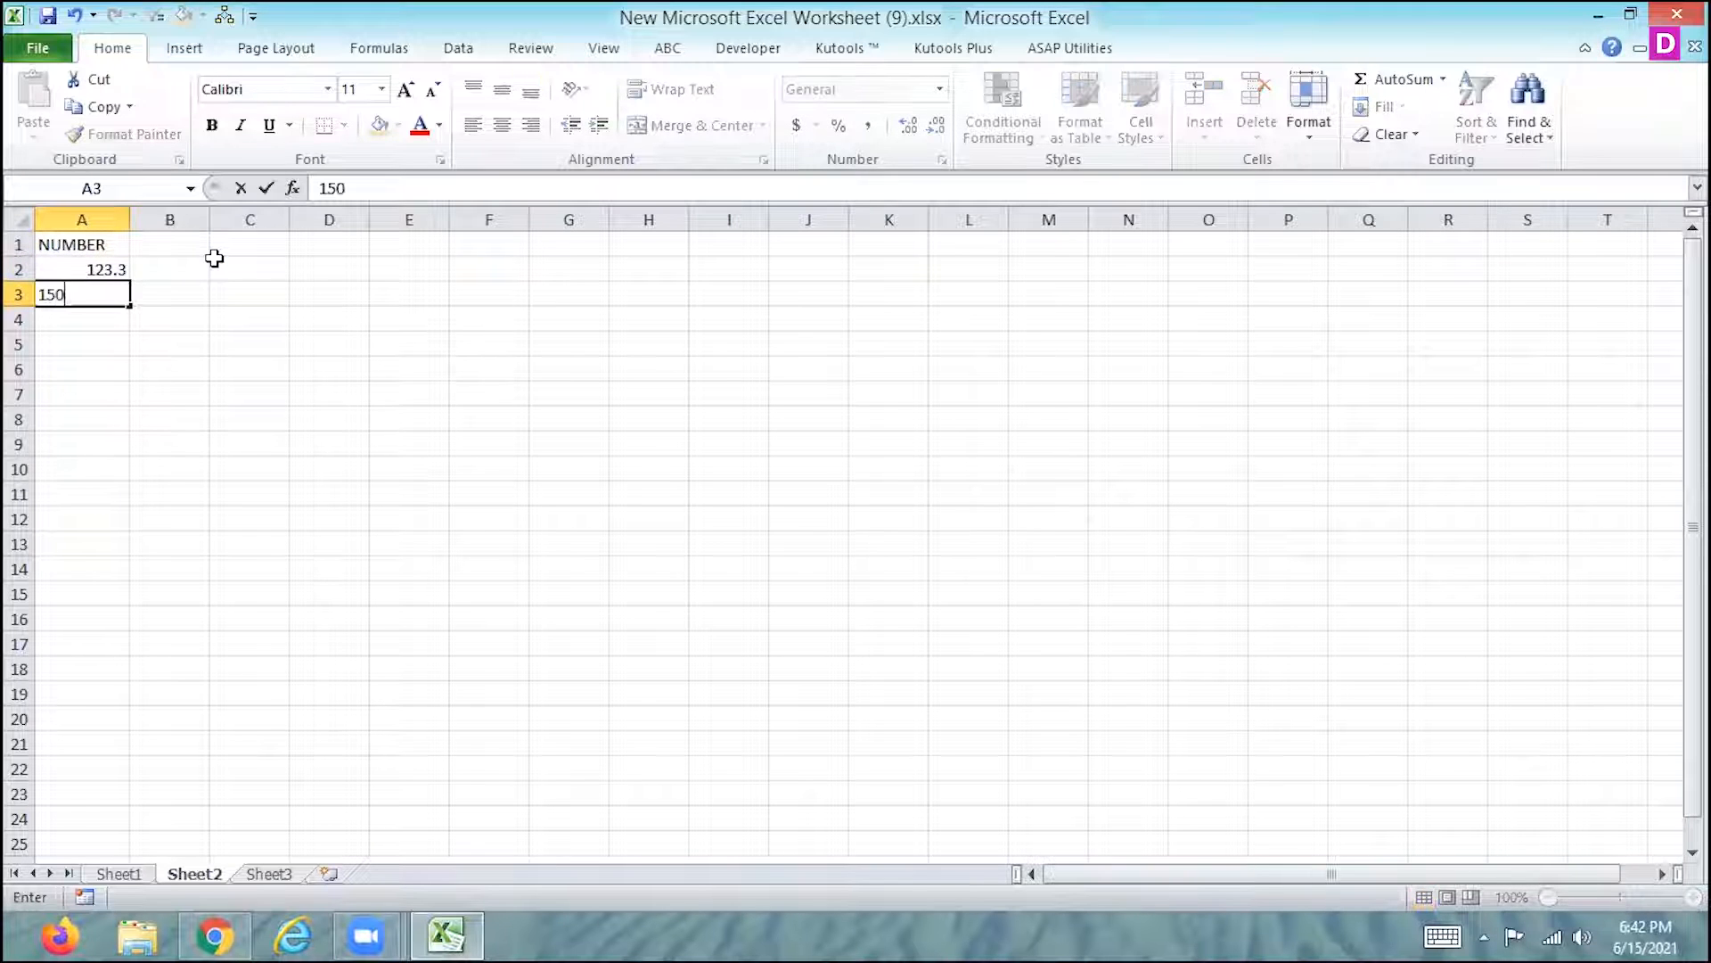
text(0.2358)
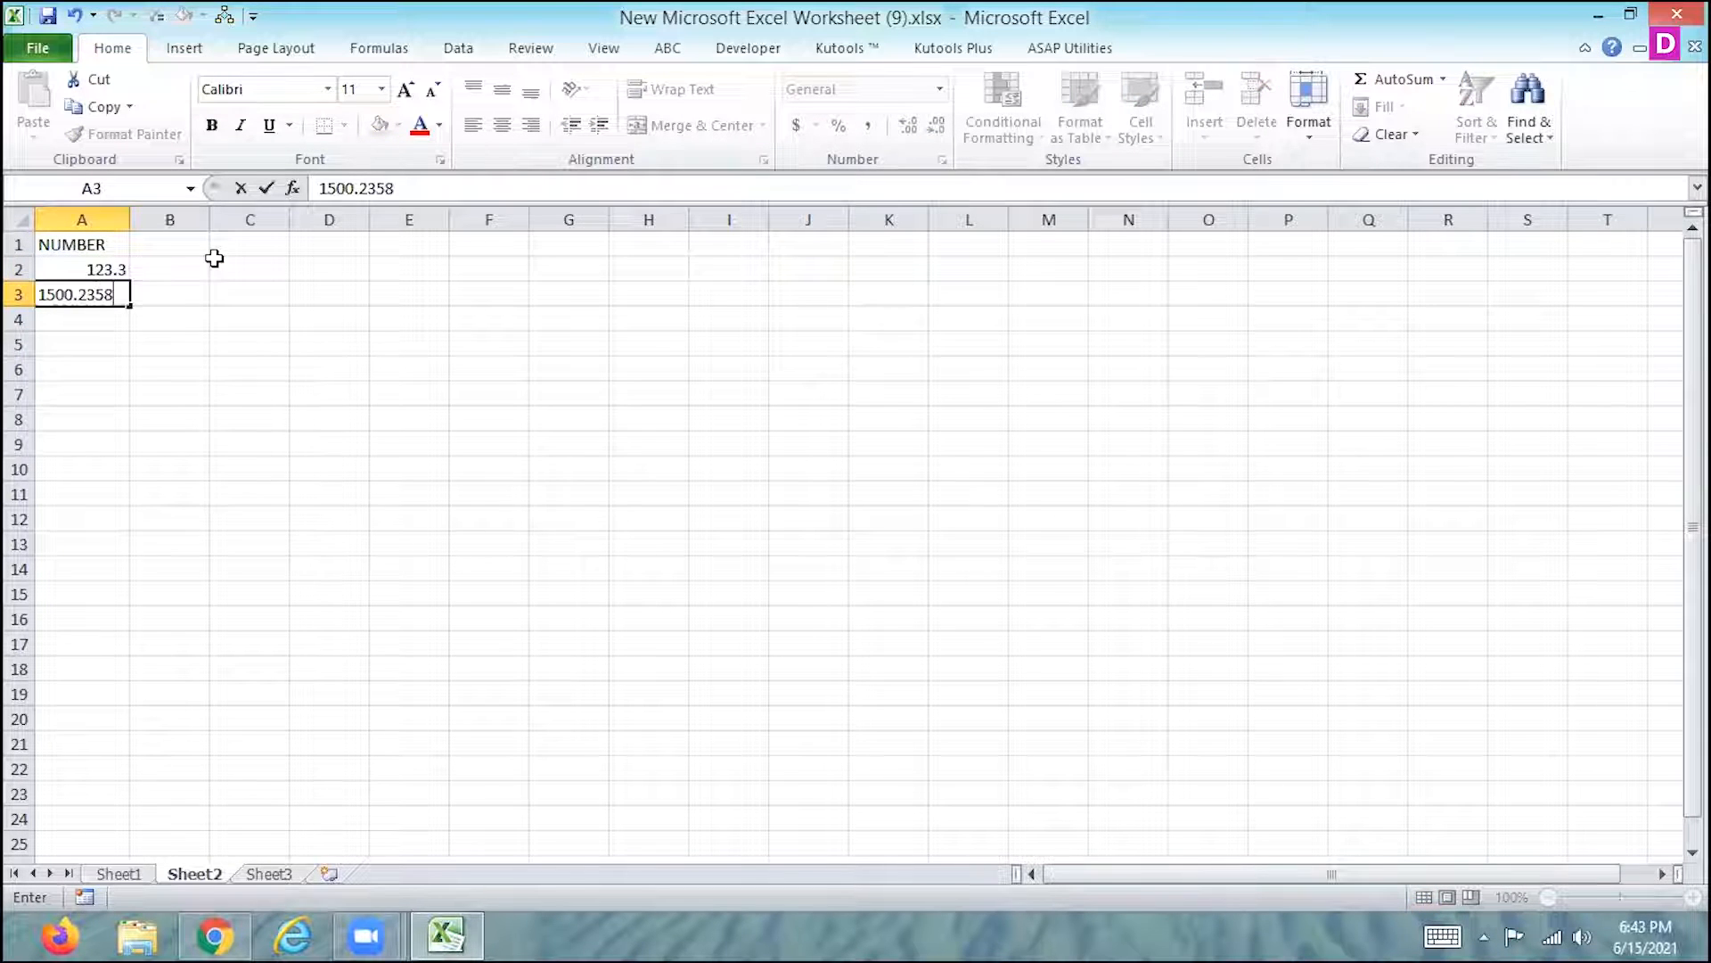
key(Return)
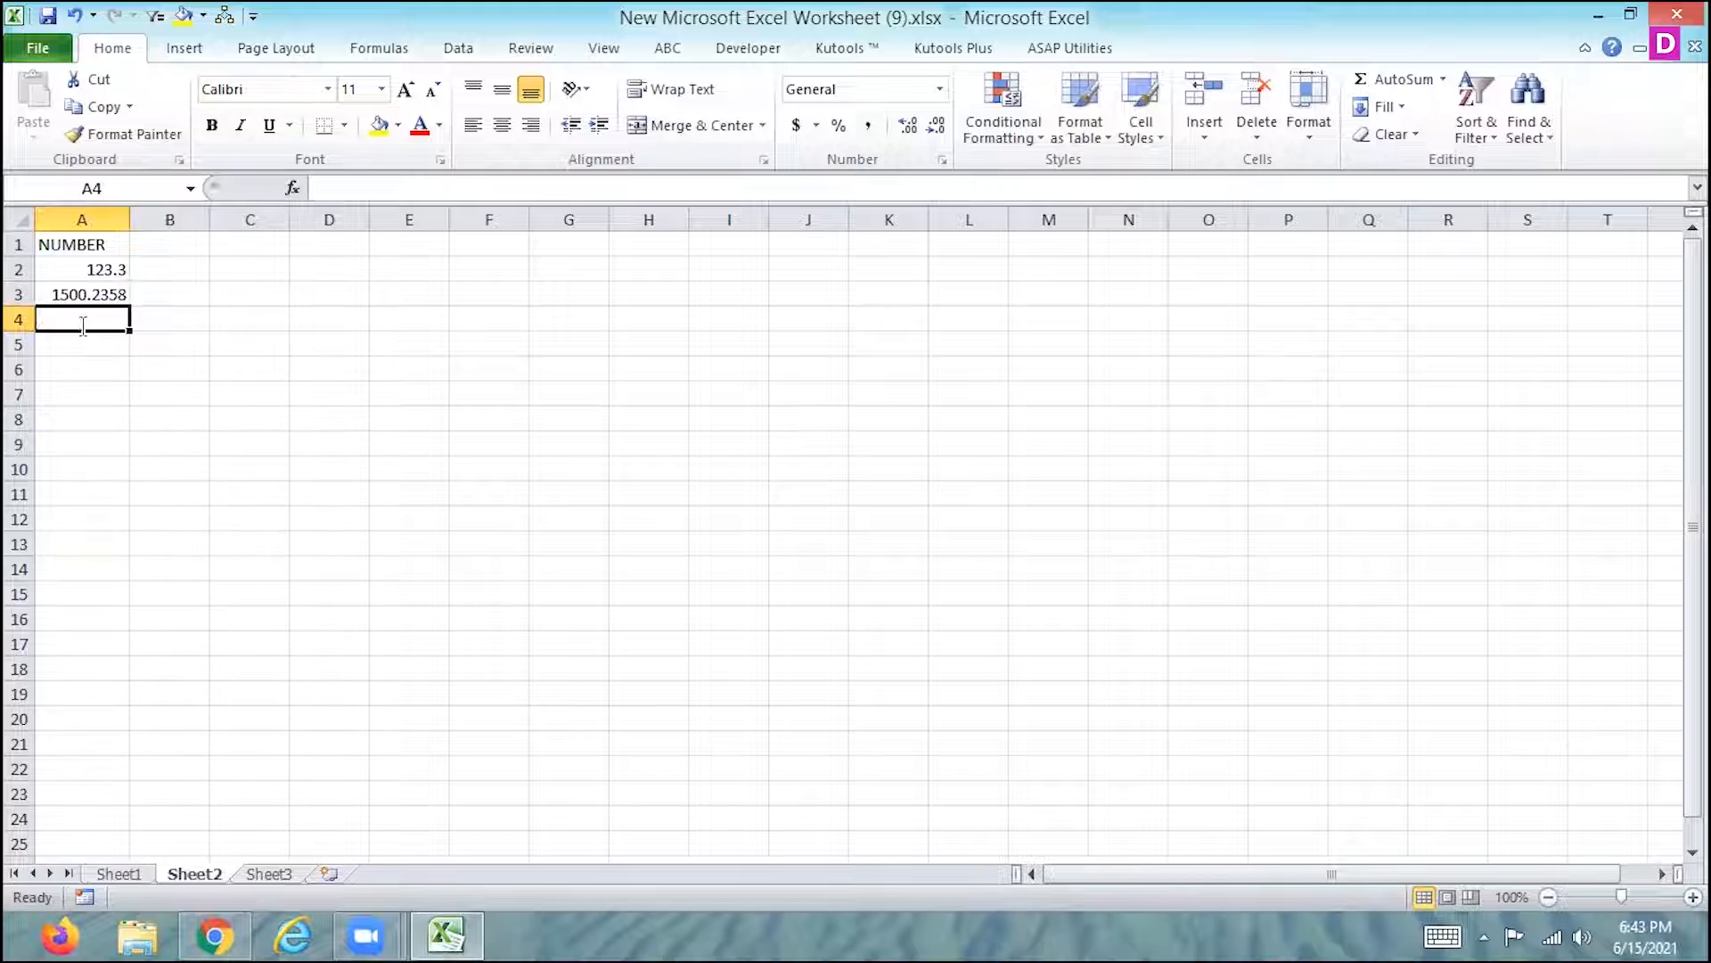
- Enter the formula =A3+1000 in cell A4 and fill it down through A15
text(=)
click(71, 294)
text(+)
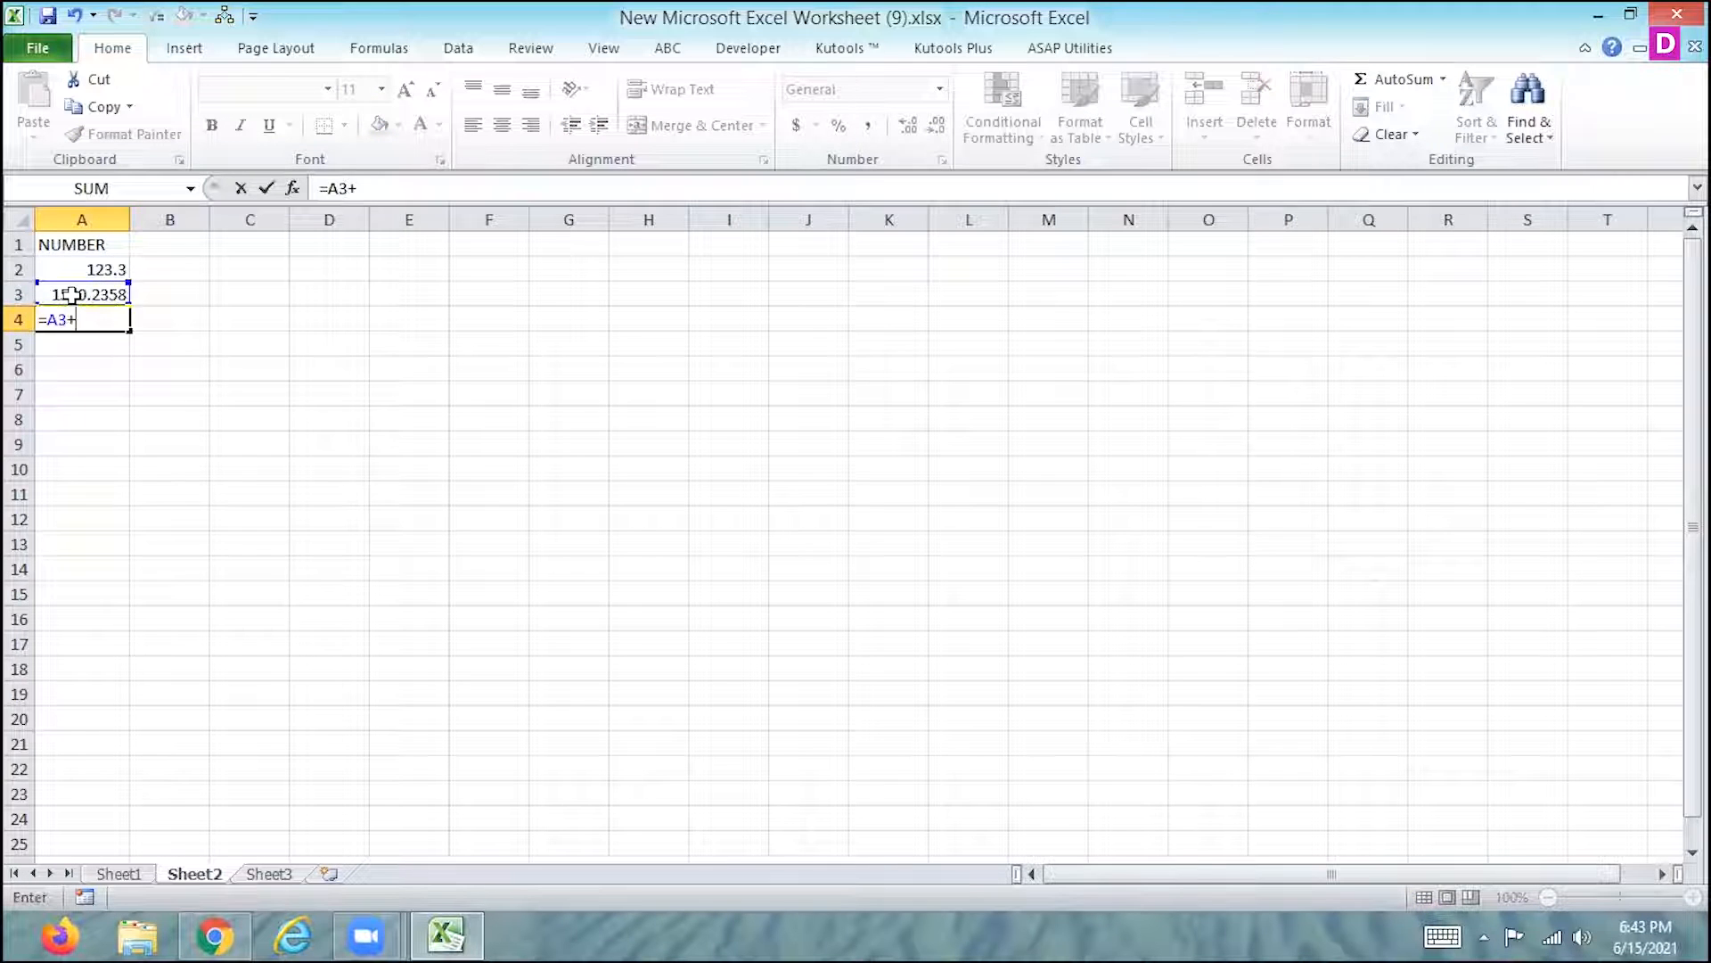
text(1000)
key(Return)
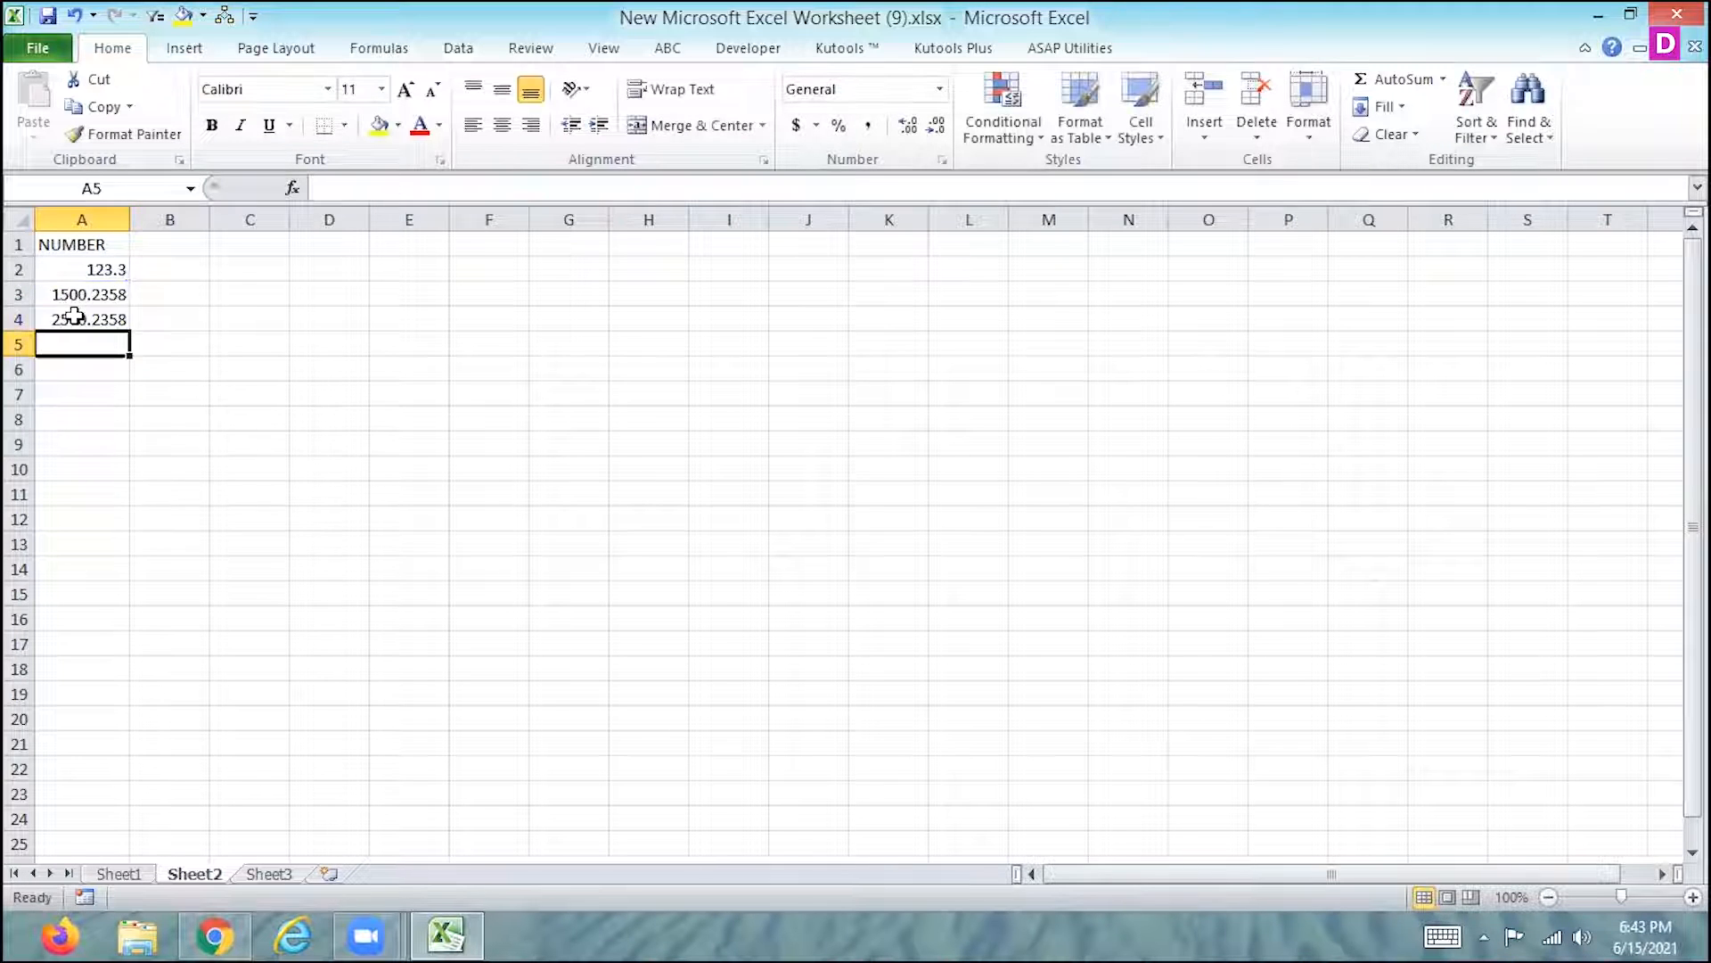
click(74, 318)
drag(129, 331, 129, 604)
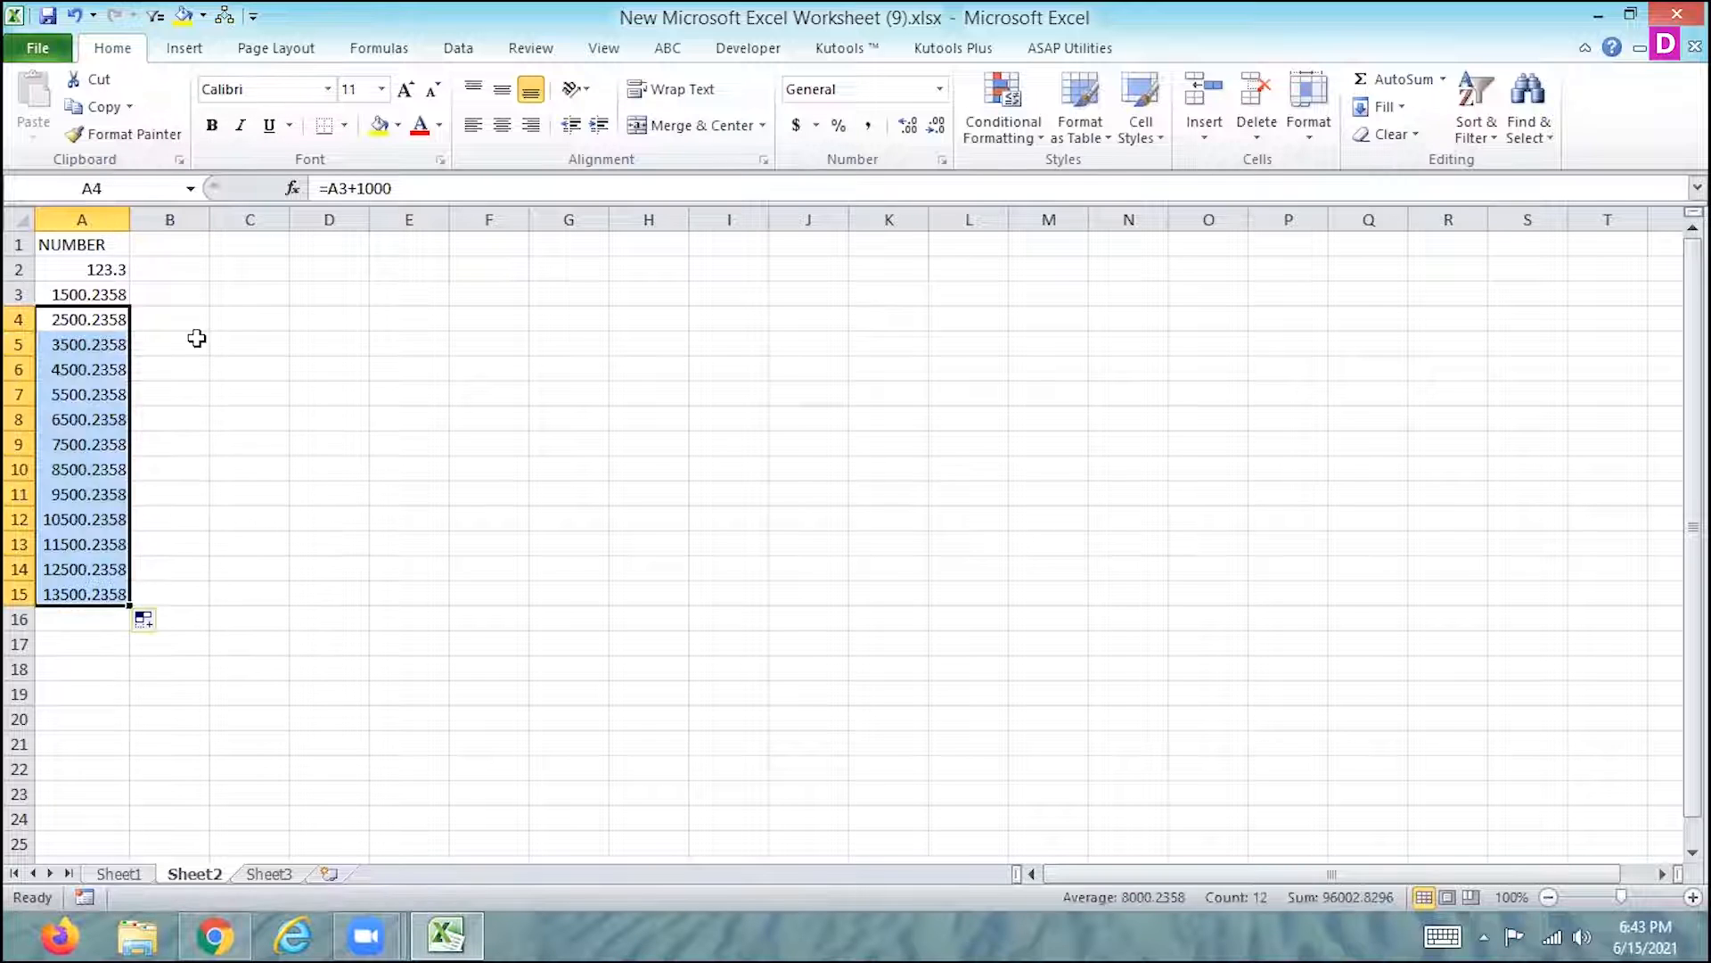
click(196, 337)
drag(80, 269, 70, 565)
click(96, 296)
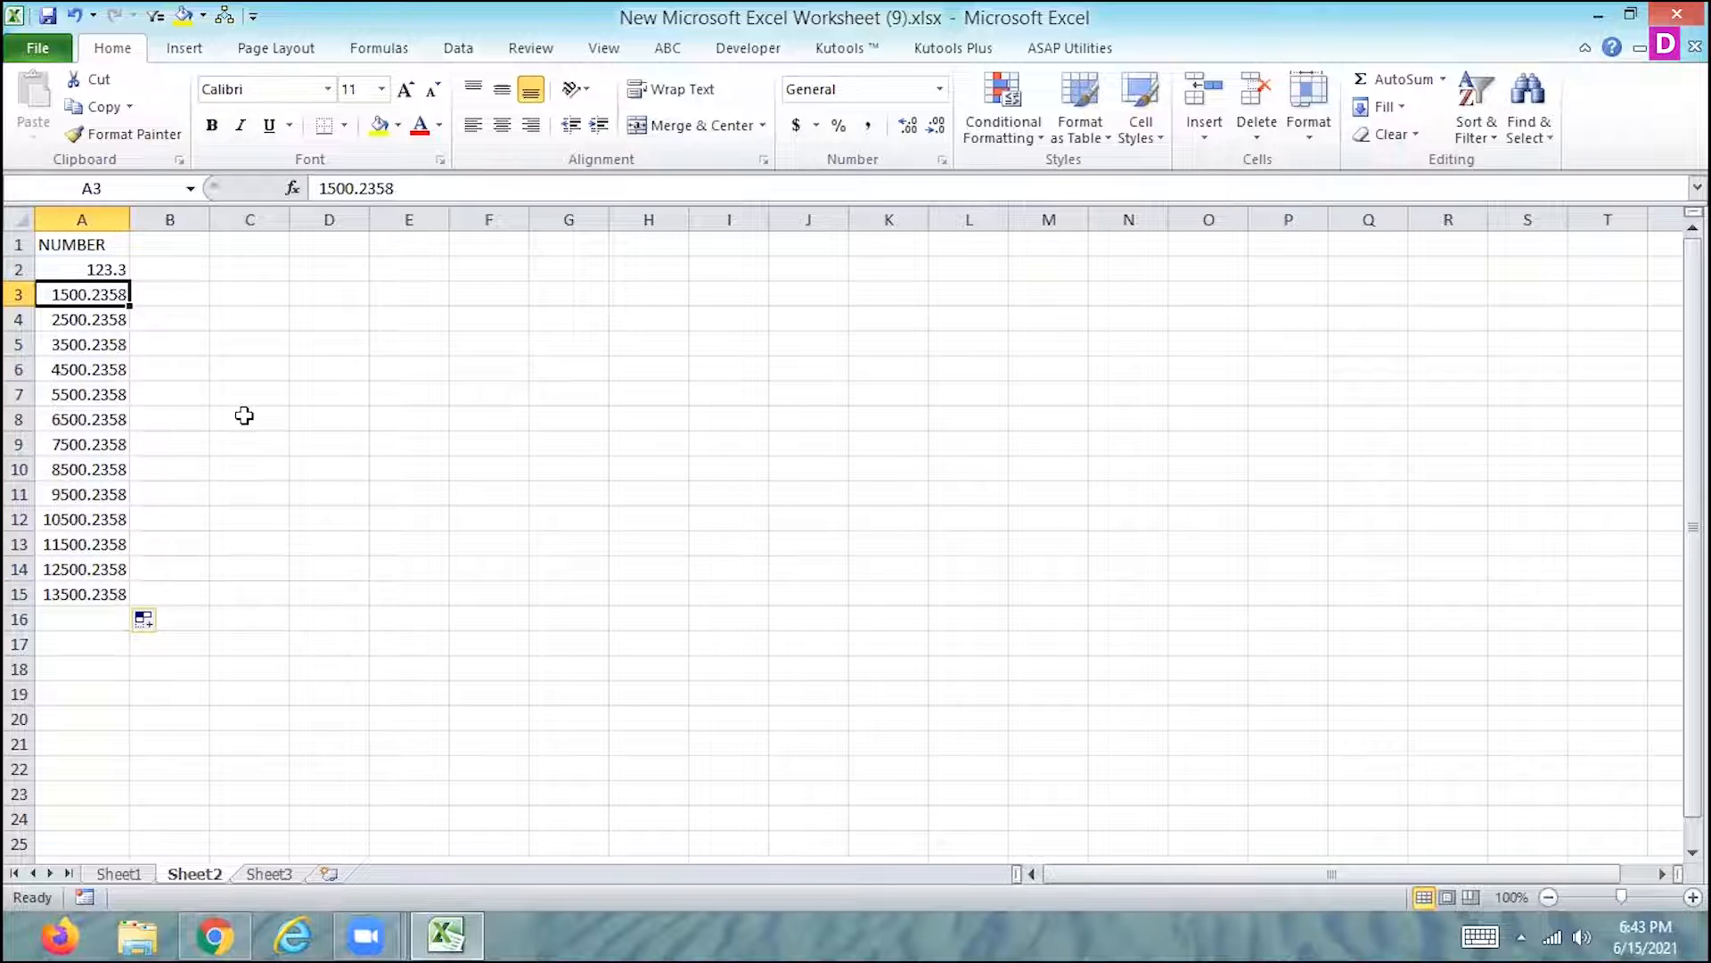
- Copy the NUMBER list in A1:A15 and paste it into Sheet3 starting at cell G4
drag(94, 244, 77, 599)
key(ctrl+c)
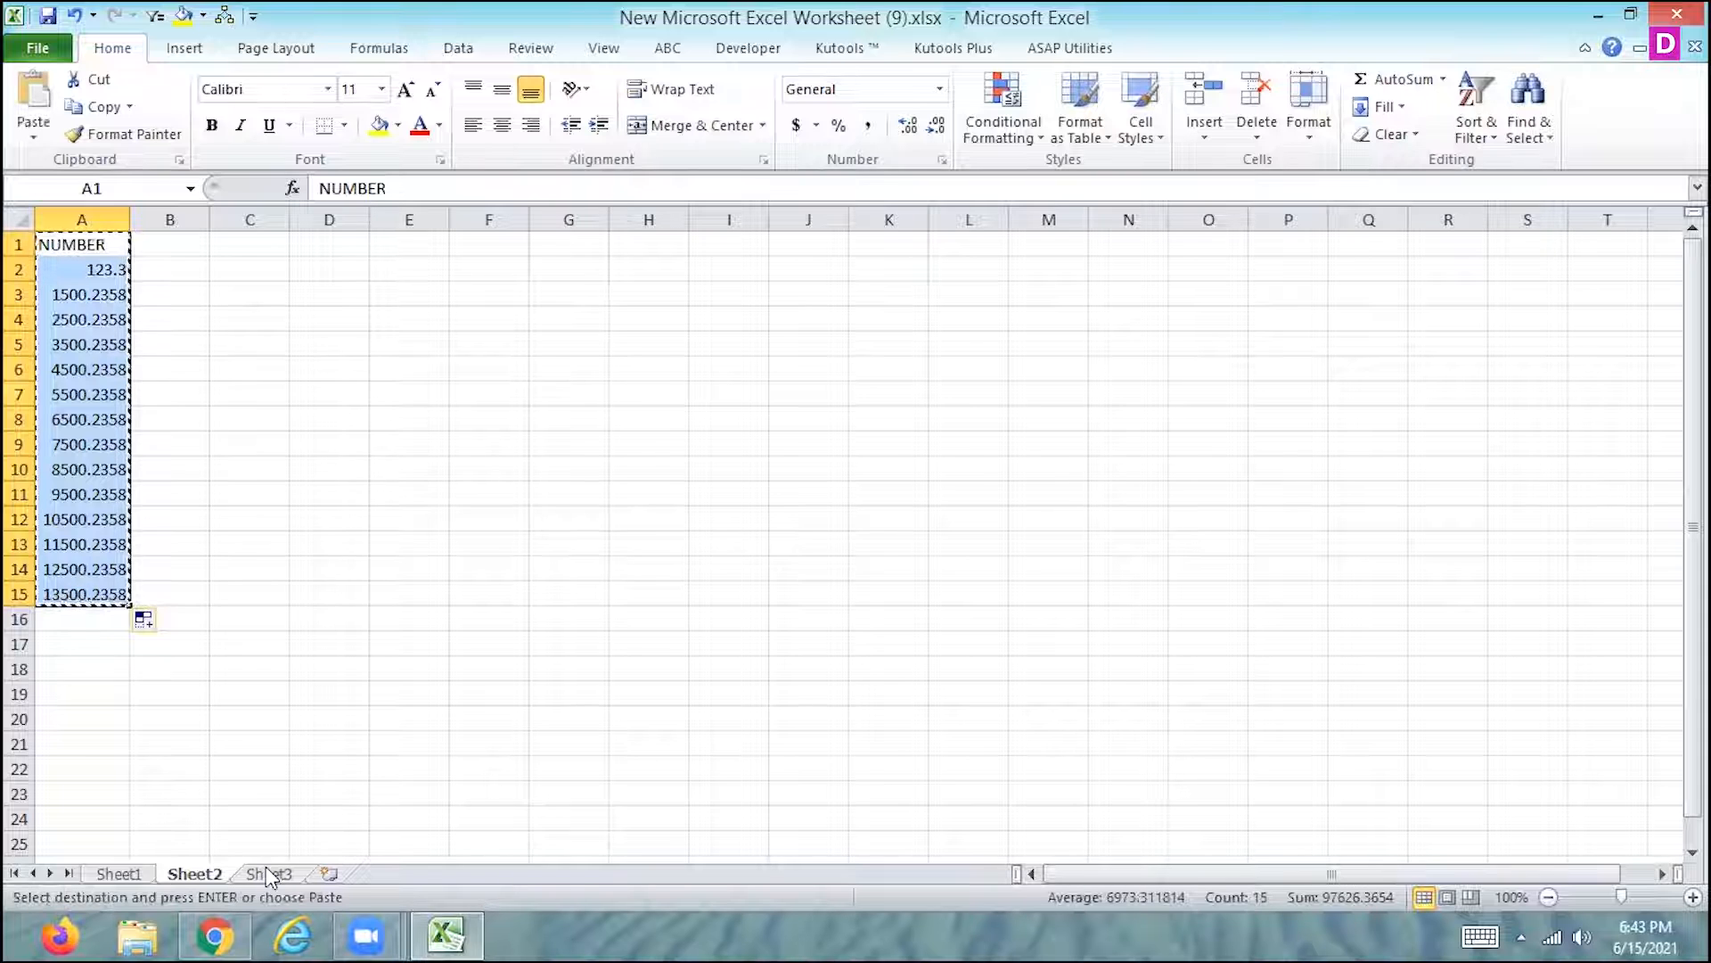
click(269, 873)
click(588, 319)
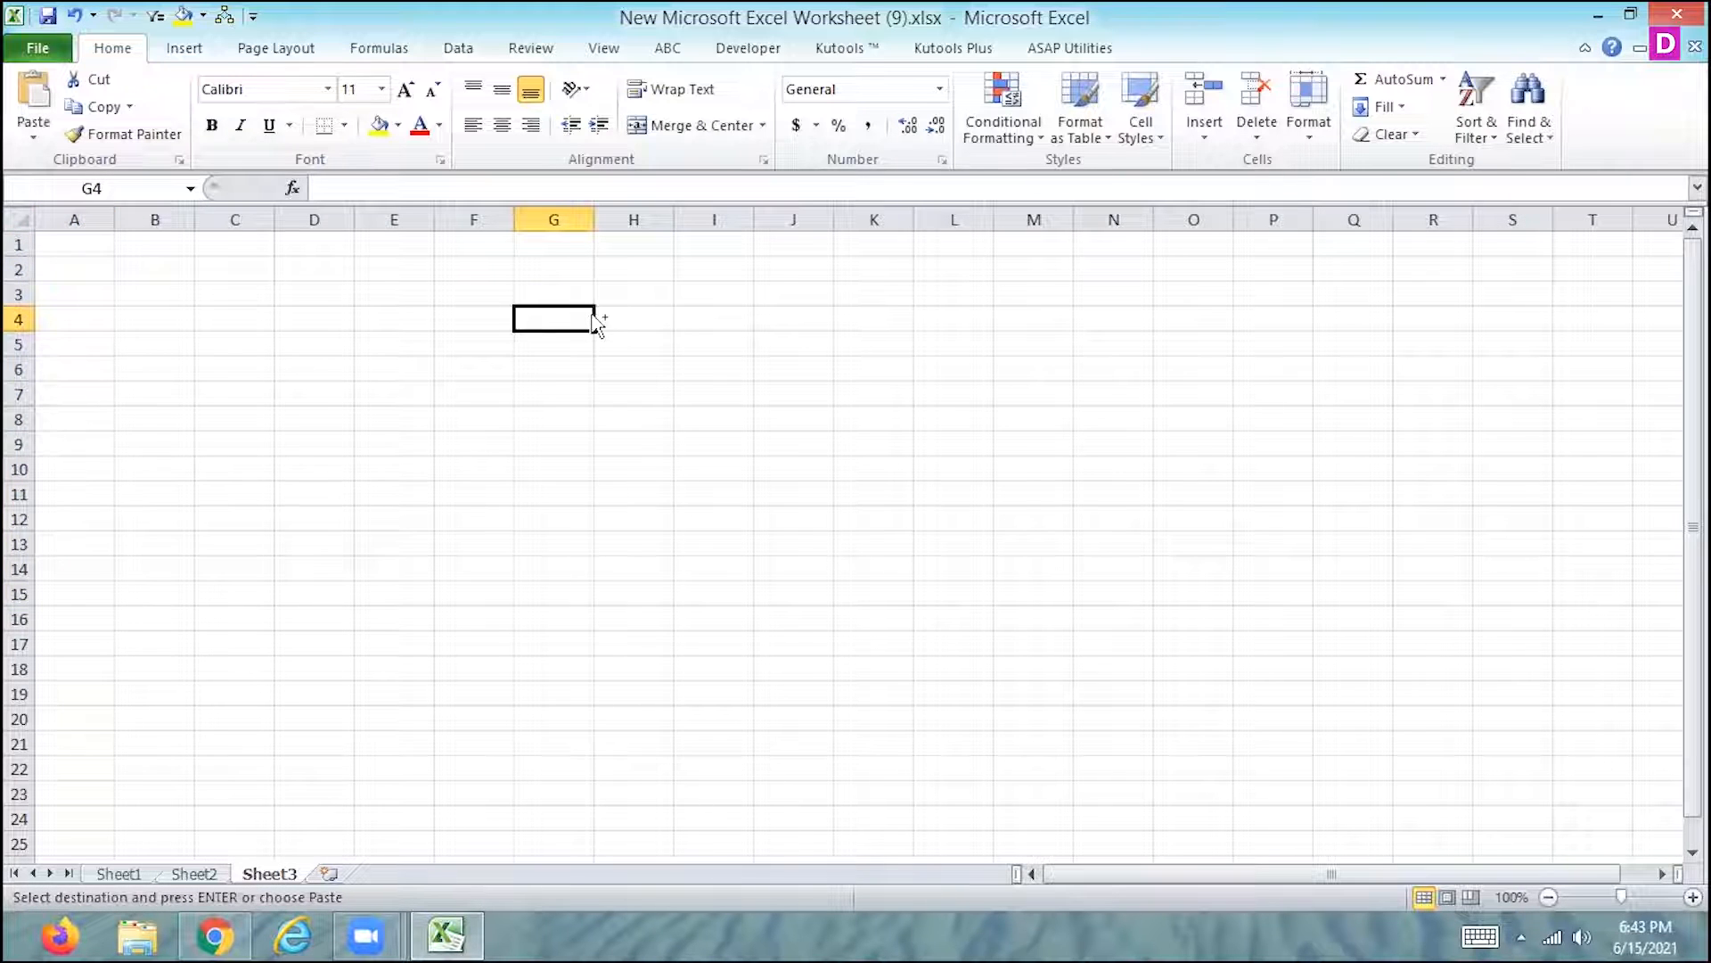
key(ctrl+v)
- Paste the copied NUMBER list into Sheet1 starting at cell G5, and end copy mode after checking the other sheets
click(138, 881)
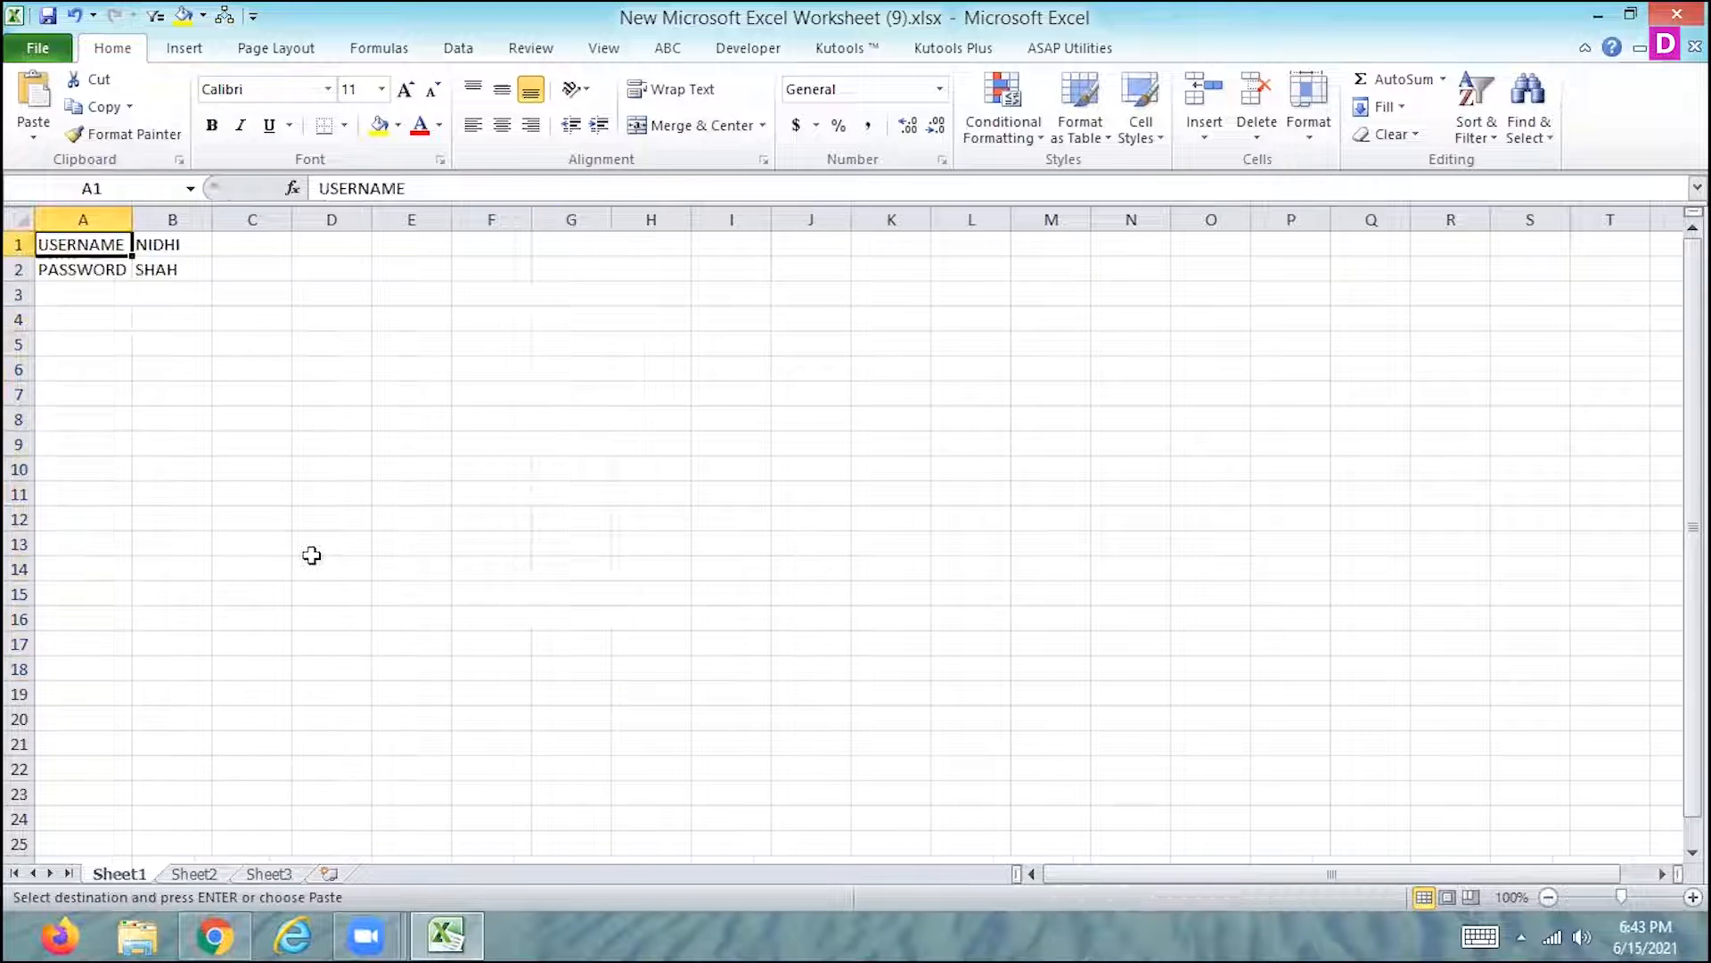
click(575, 353)
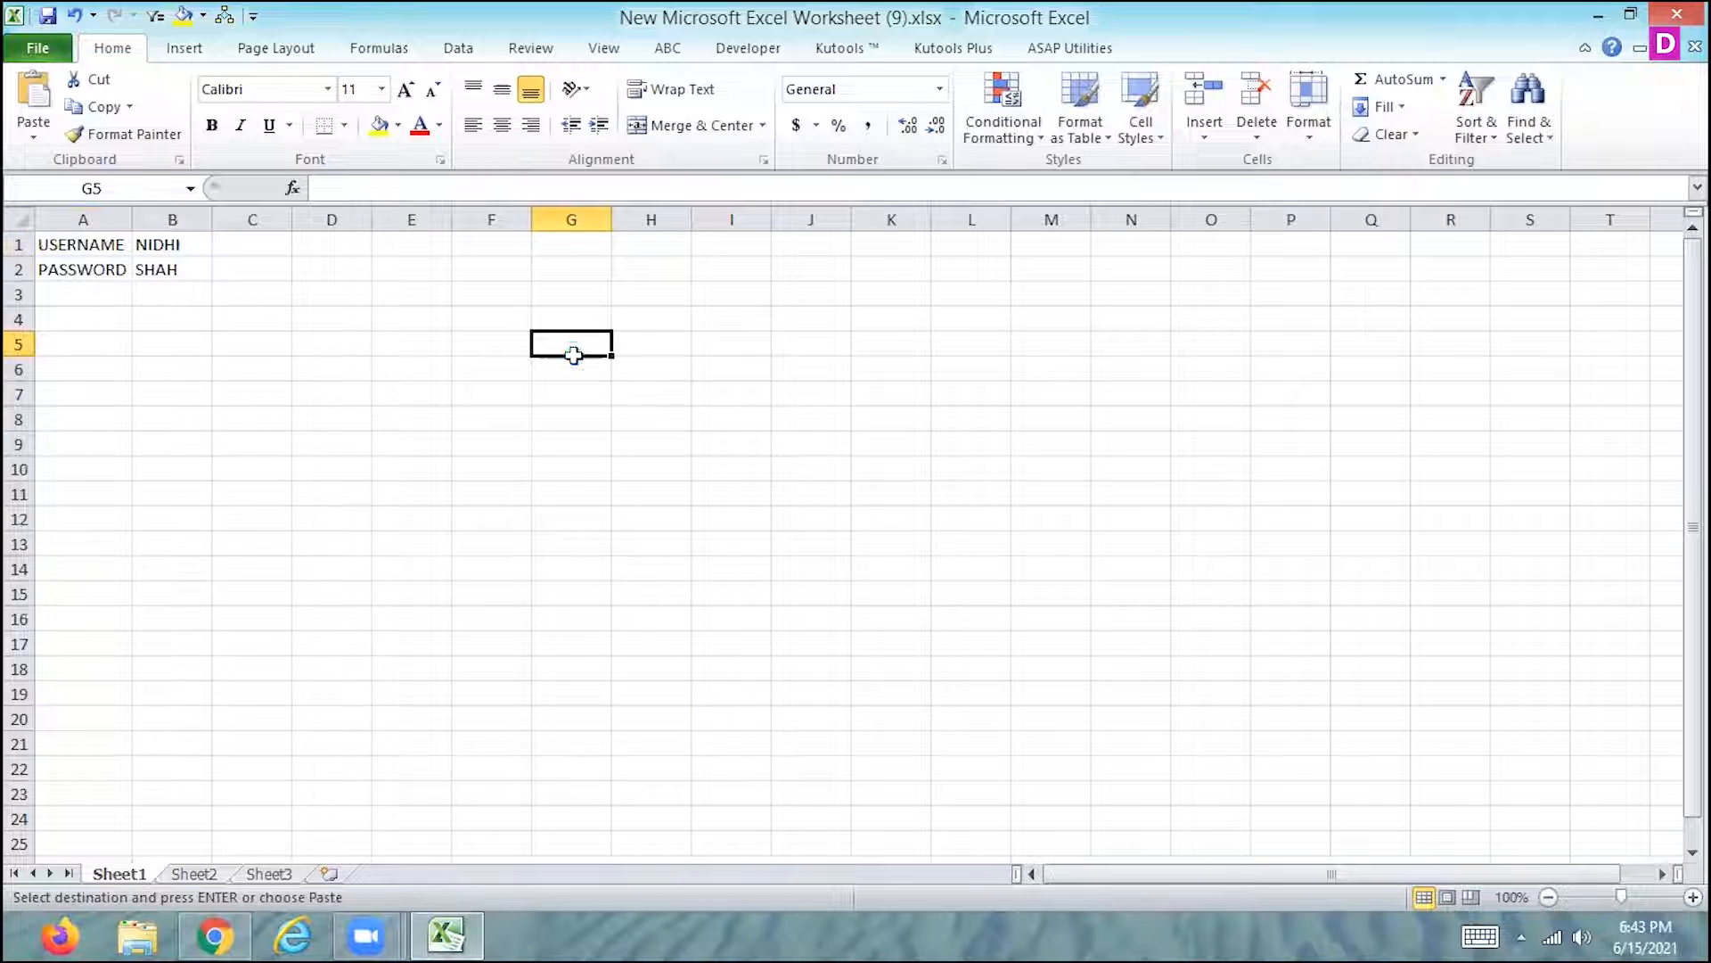
key(ctrl+v)
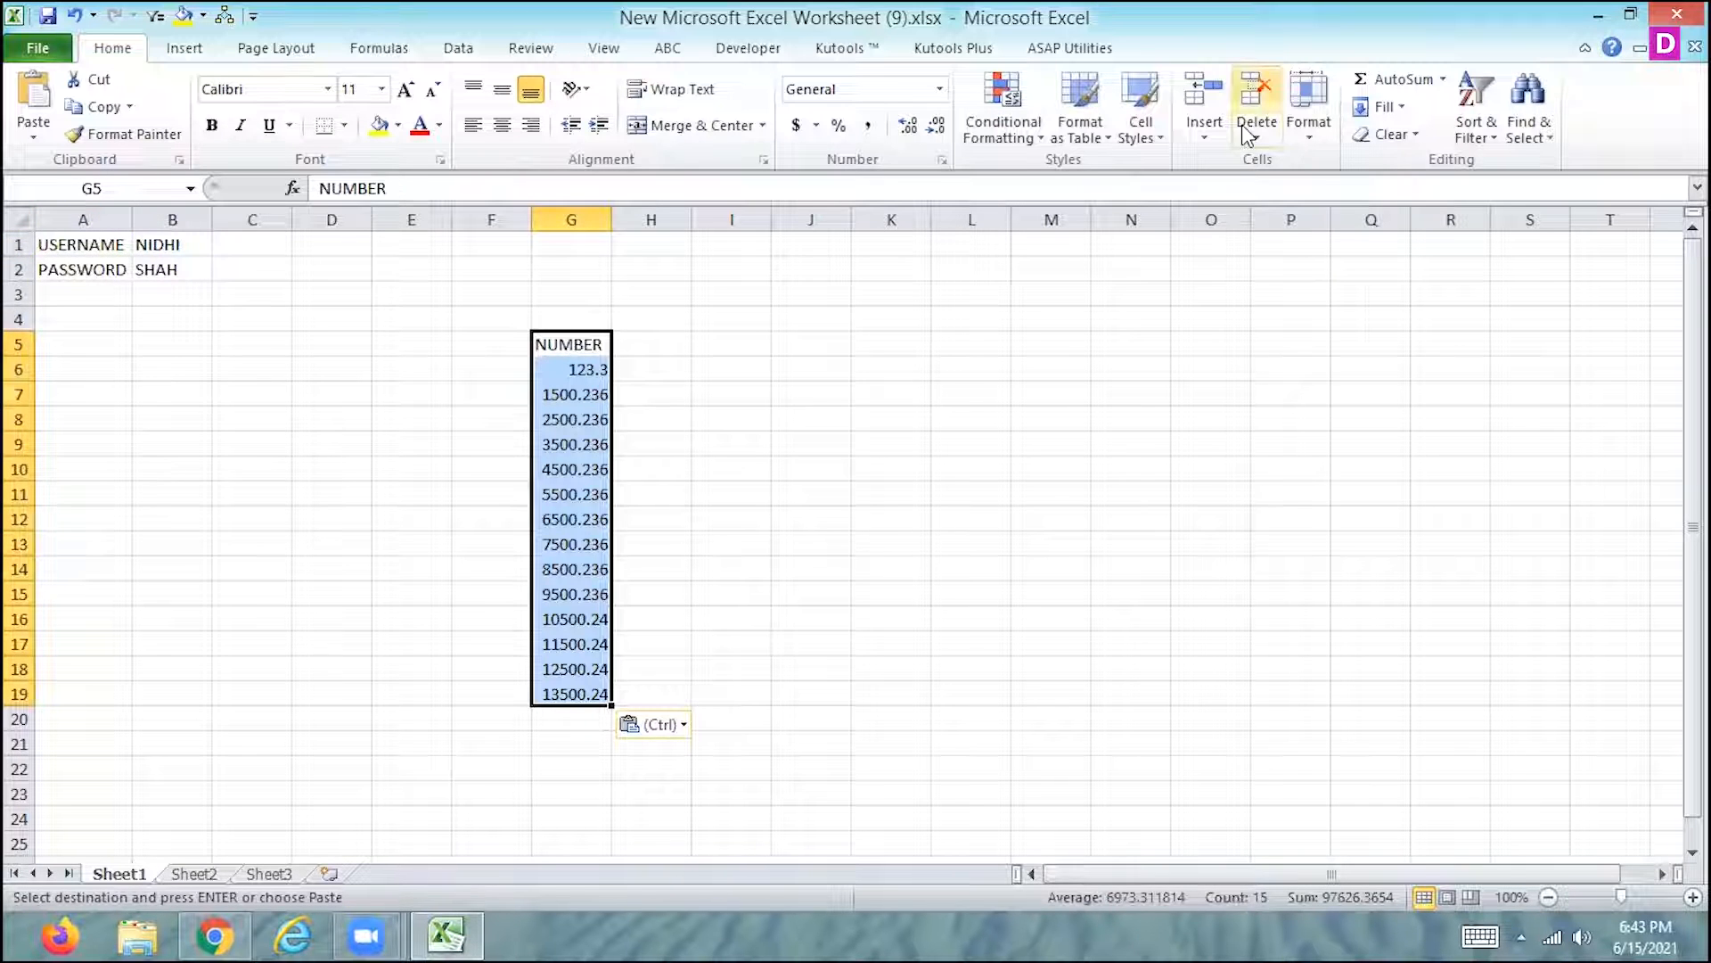
click(779, 596)
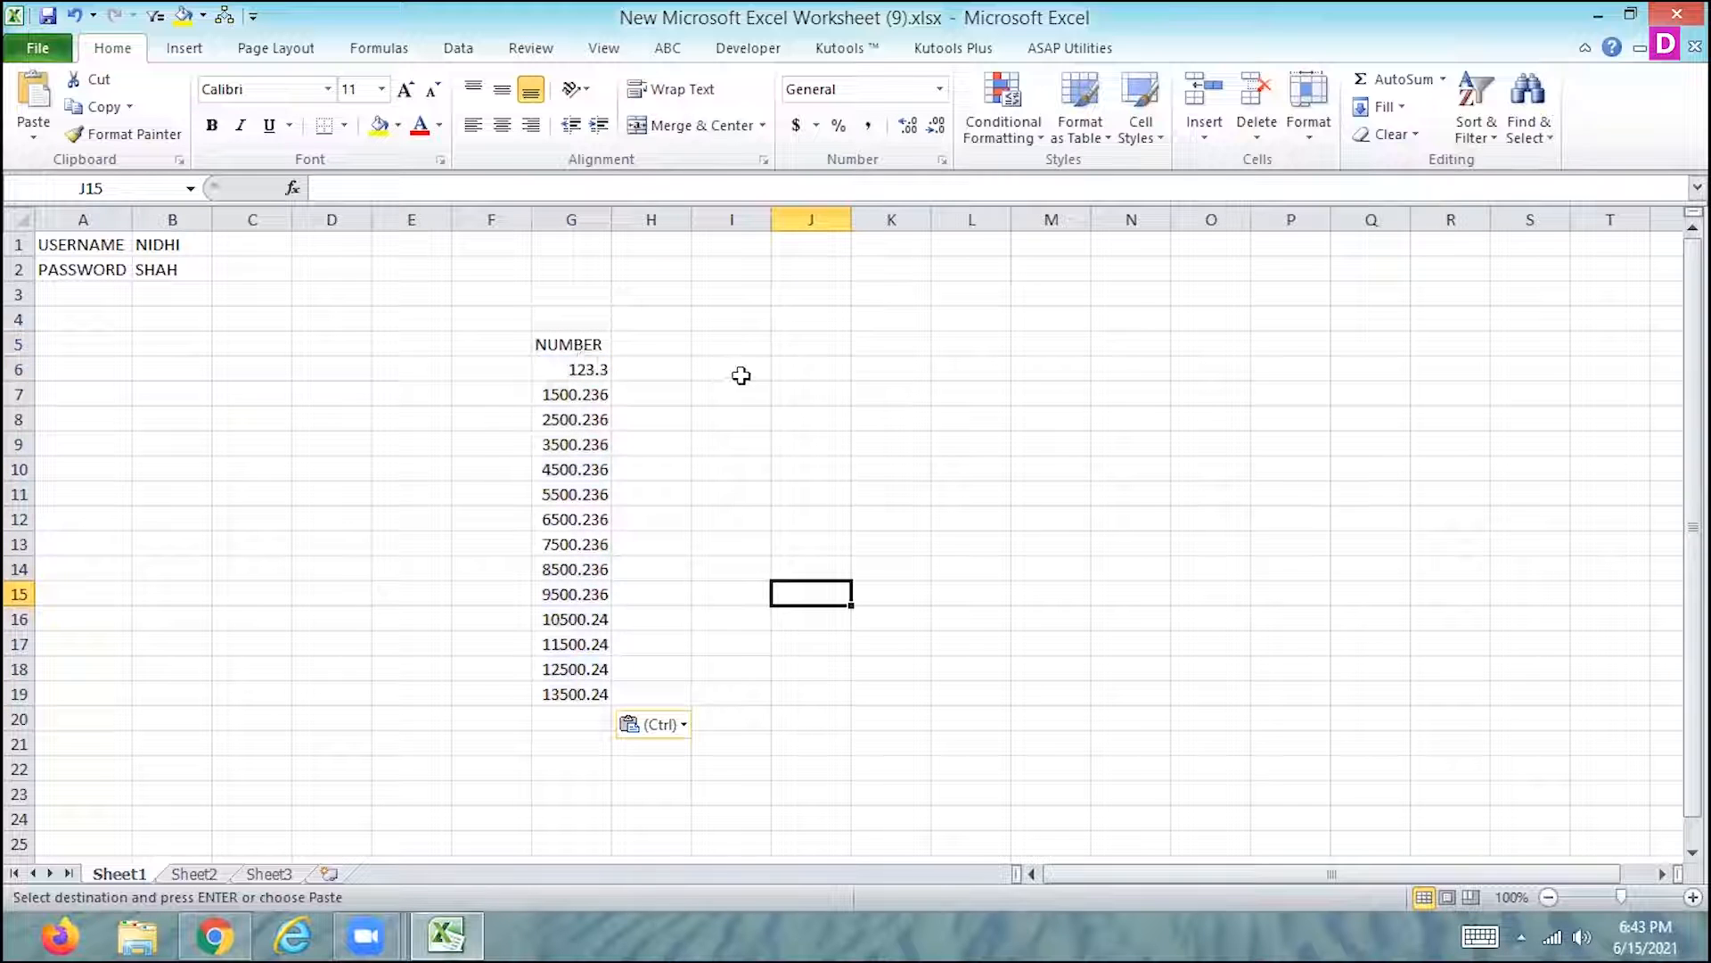
click(198, 872)
click(260, 875)
key(Escape)
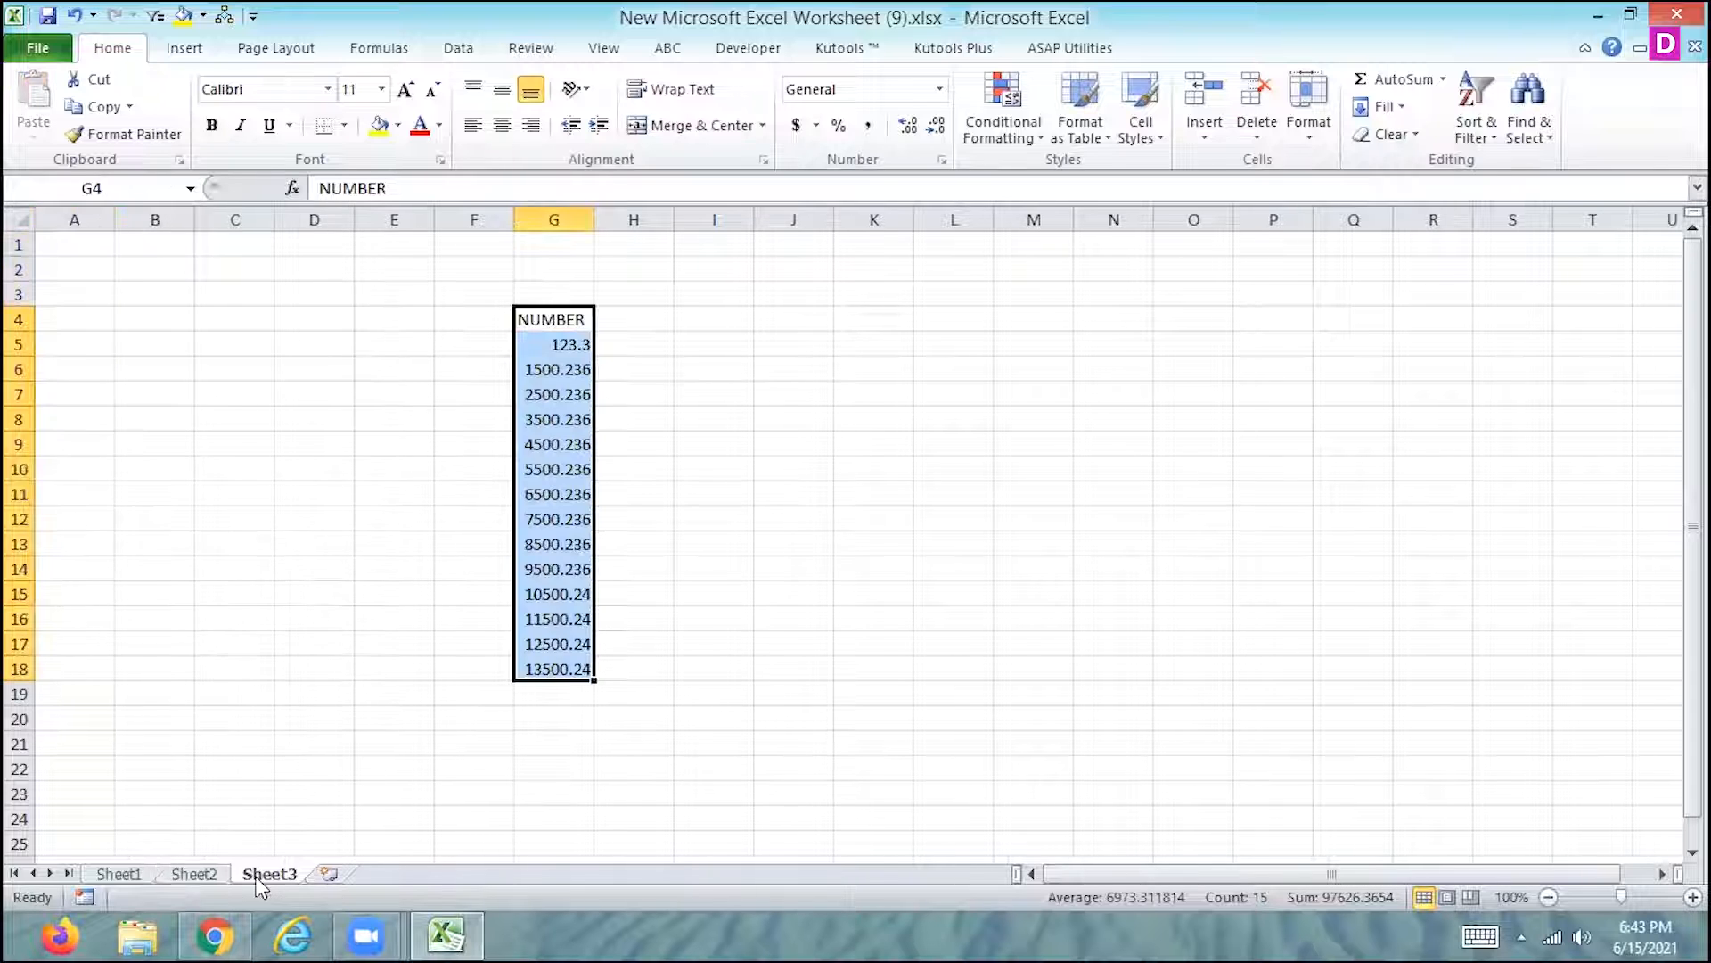
- With cell G6 on Sheet1 selected, set up a new macro recording named NUMBER with the shortcut Ctrl+Shift+R
click(126, 874)
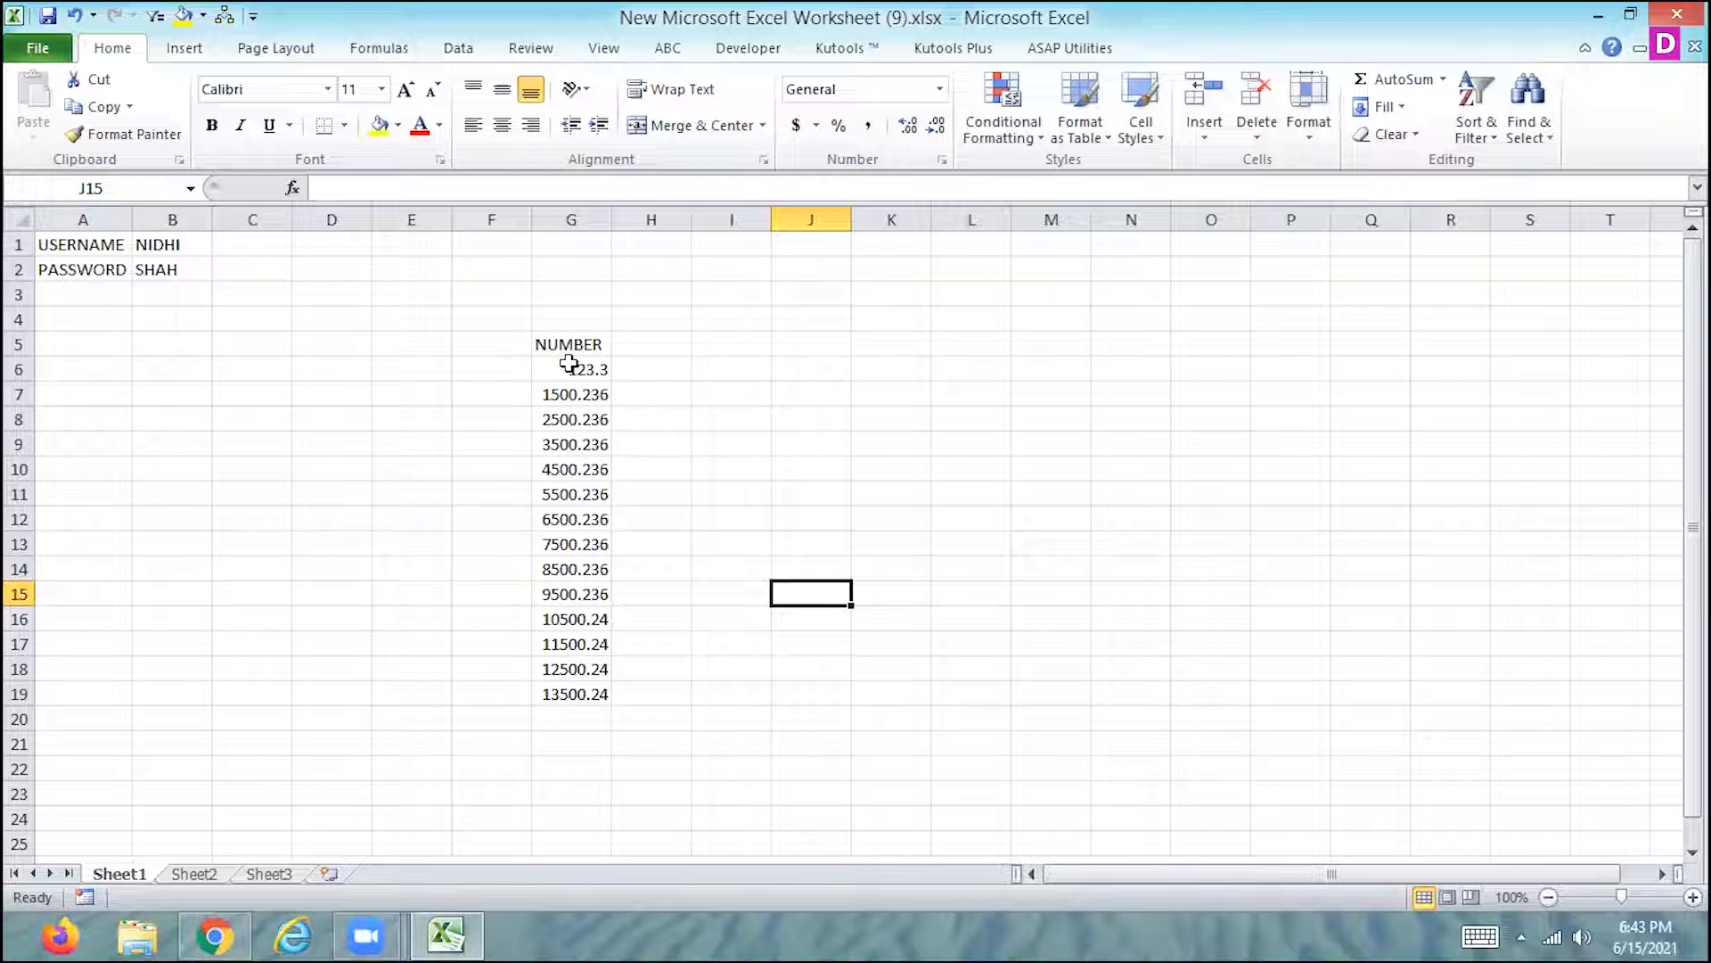
click(568, 366)
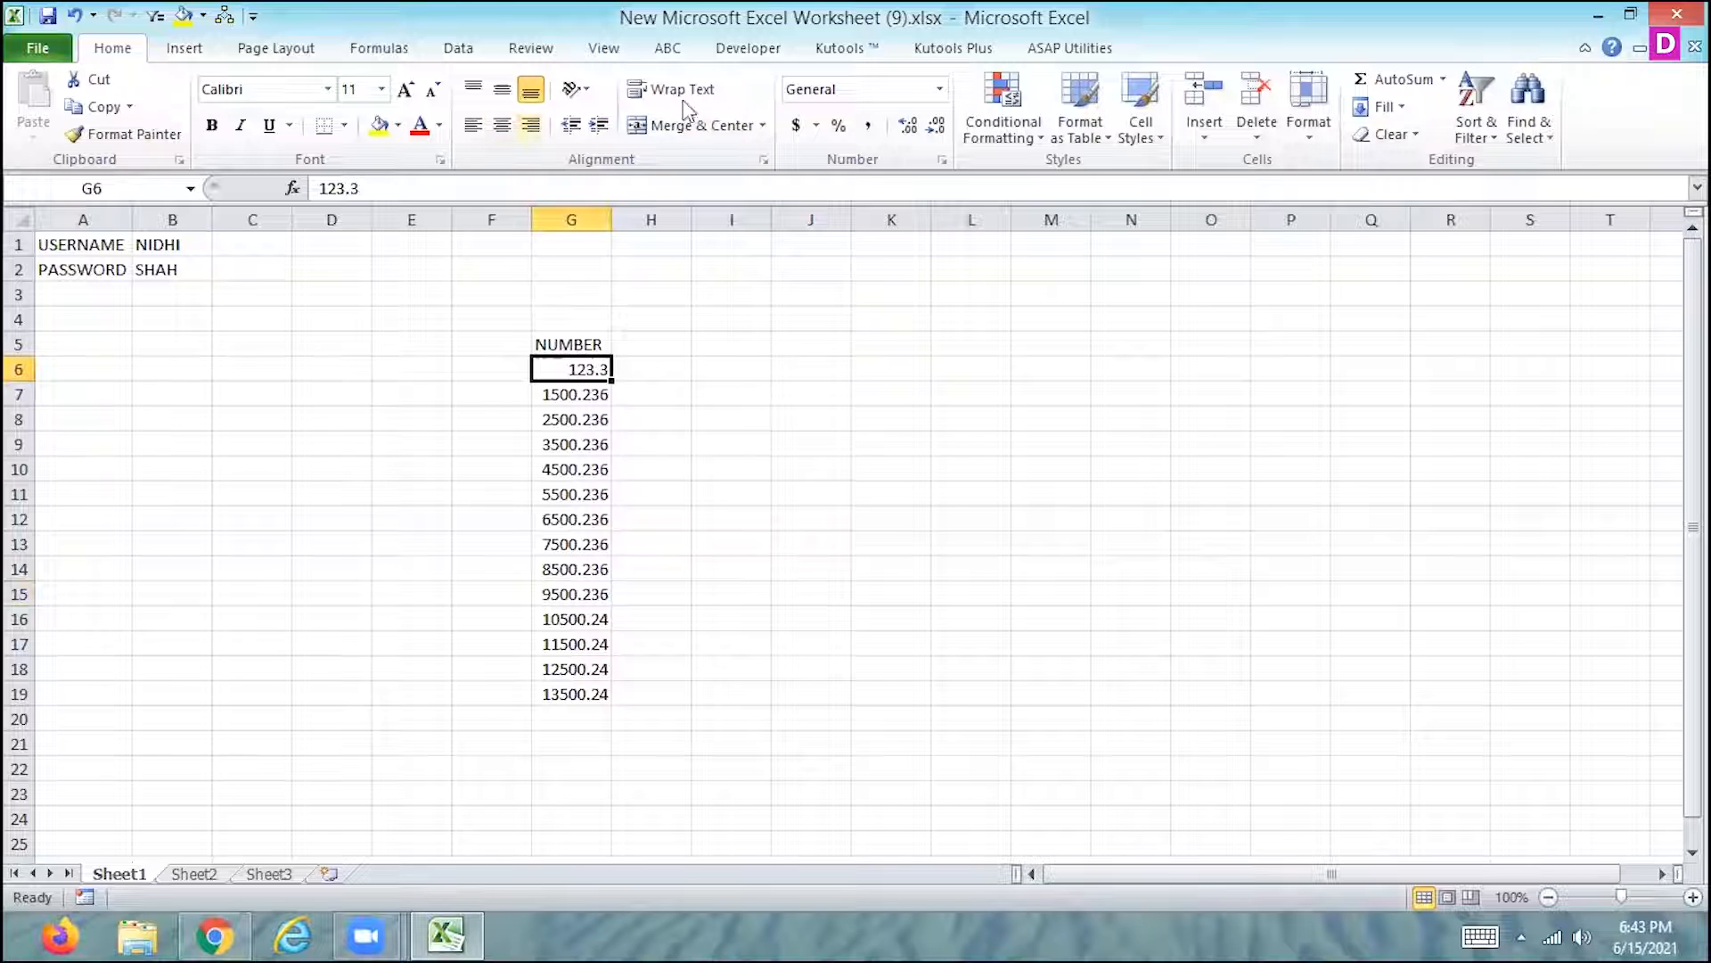
click(602, 52)
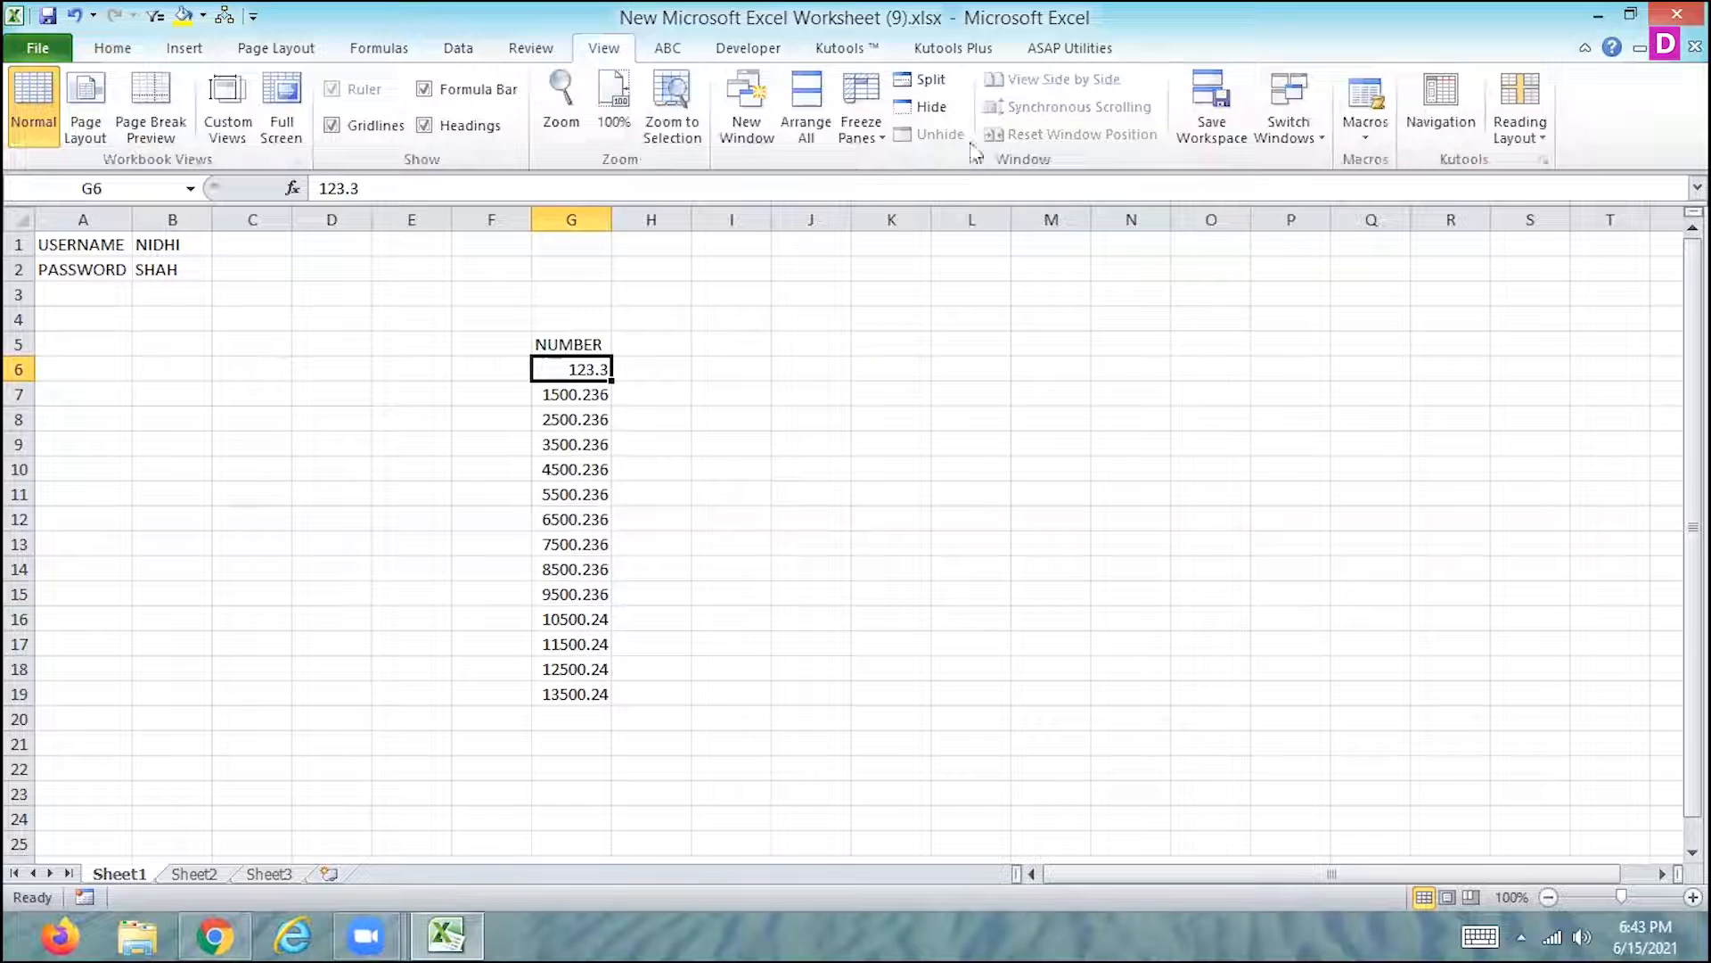
click(1360, 132)
click(1319, 196)
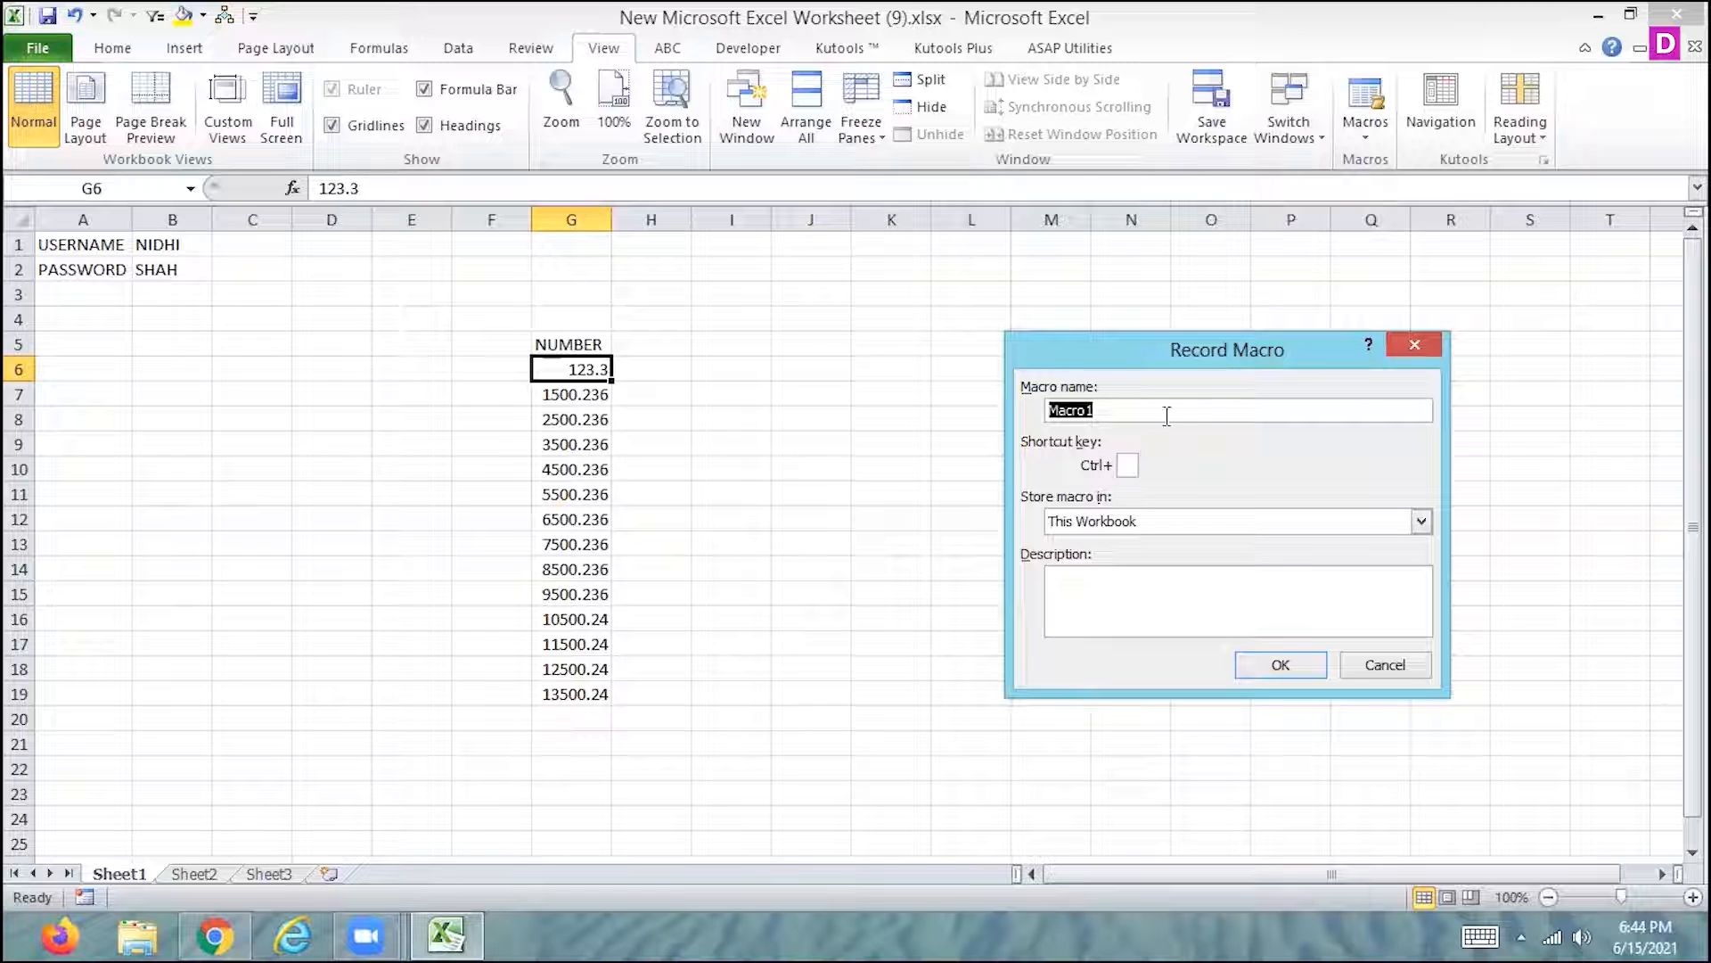
text(NUMBER)
click(1132, 464)
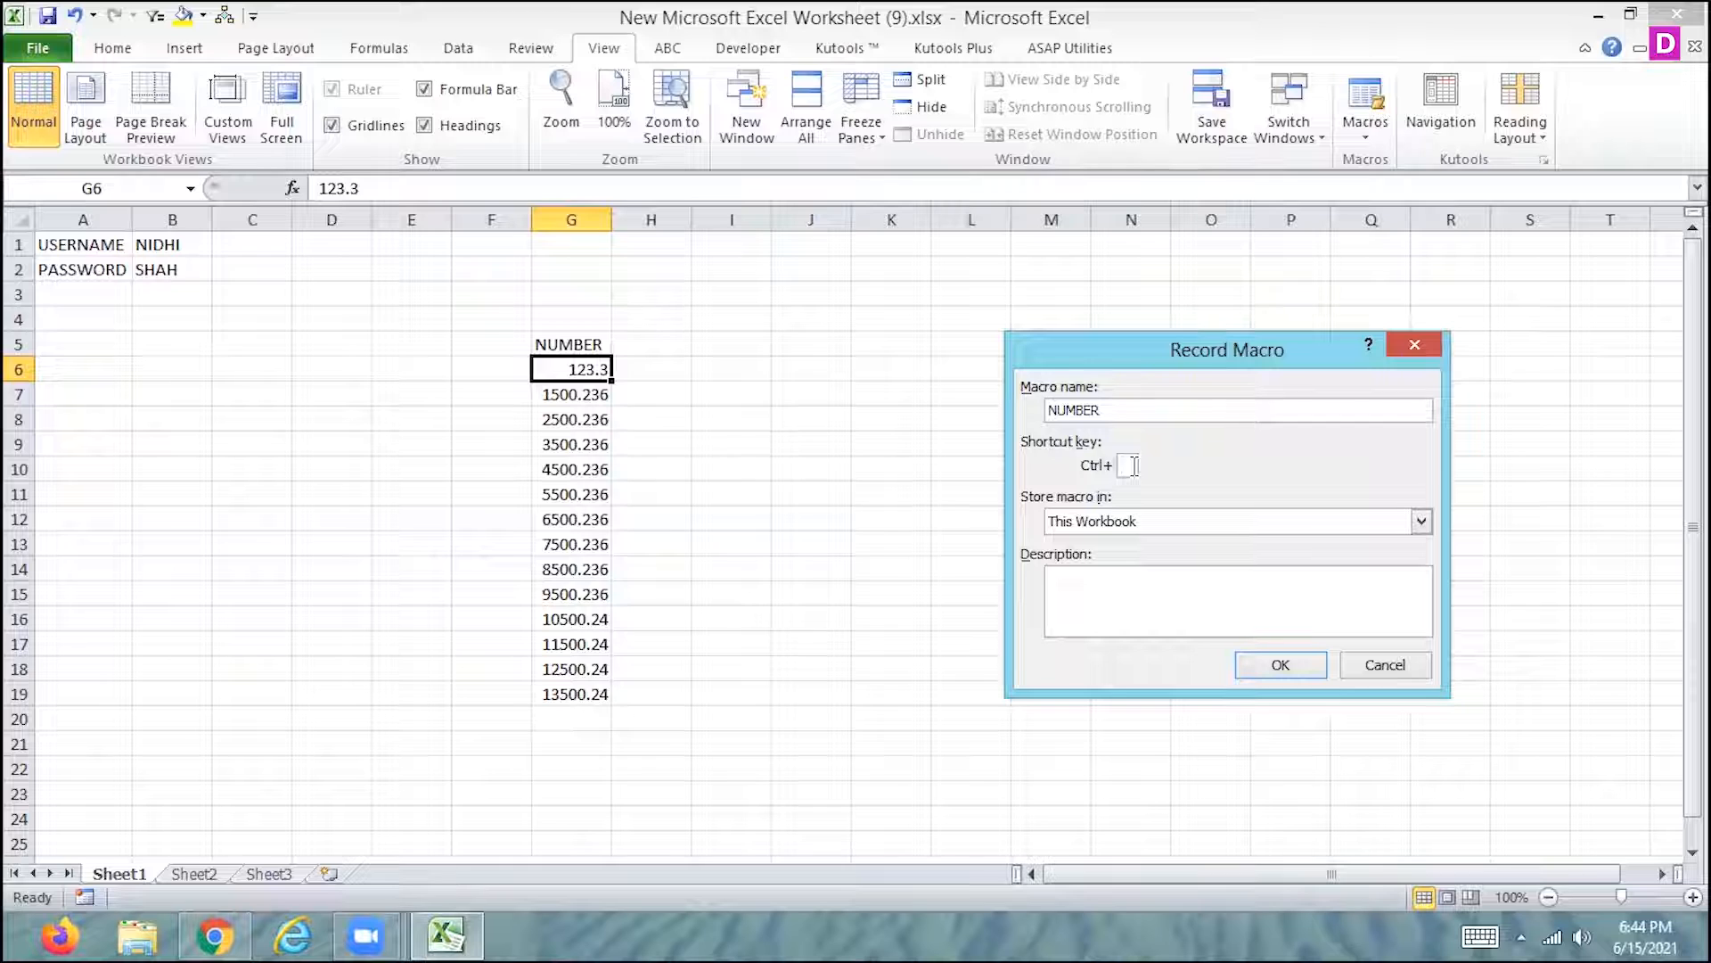
text(R)
- Give the macro the description MACRO WITH USING OF NUMBER FUNCTION and start recording
click(1131, 584)
text(MACRO )
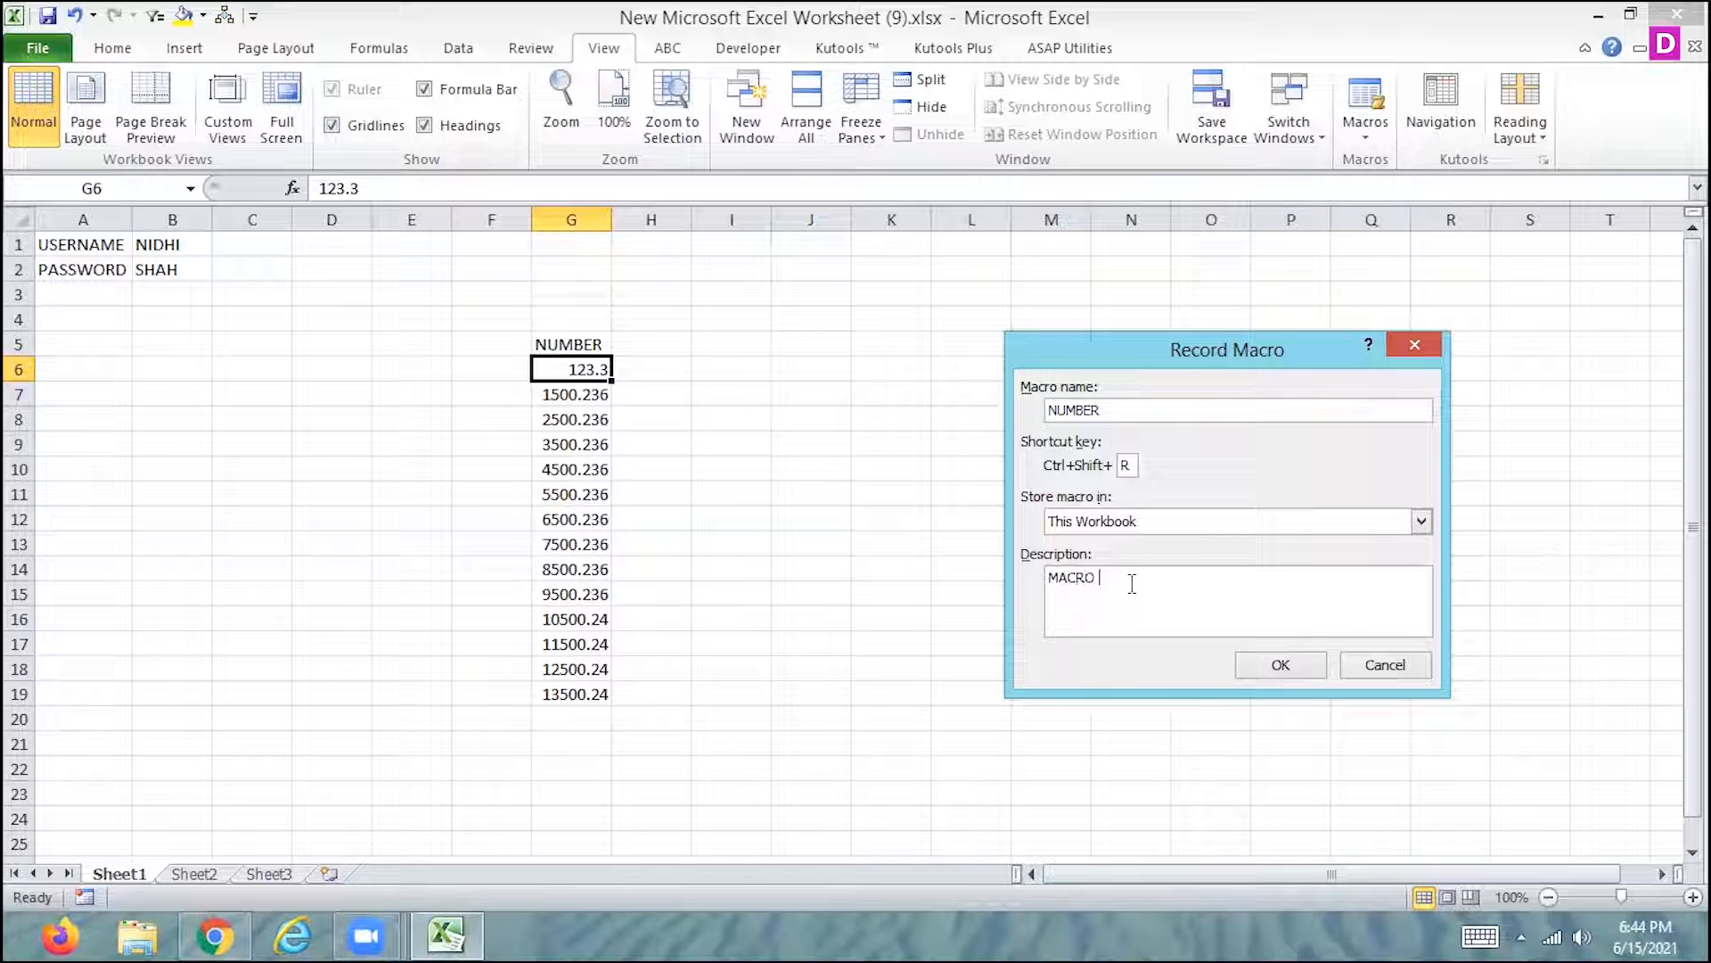
text(WITH USING C)
text(F NUMBER FUNCTION)
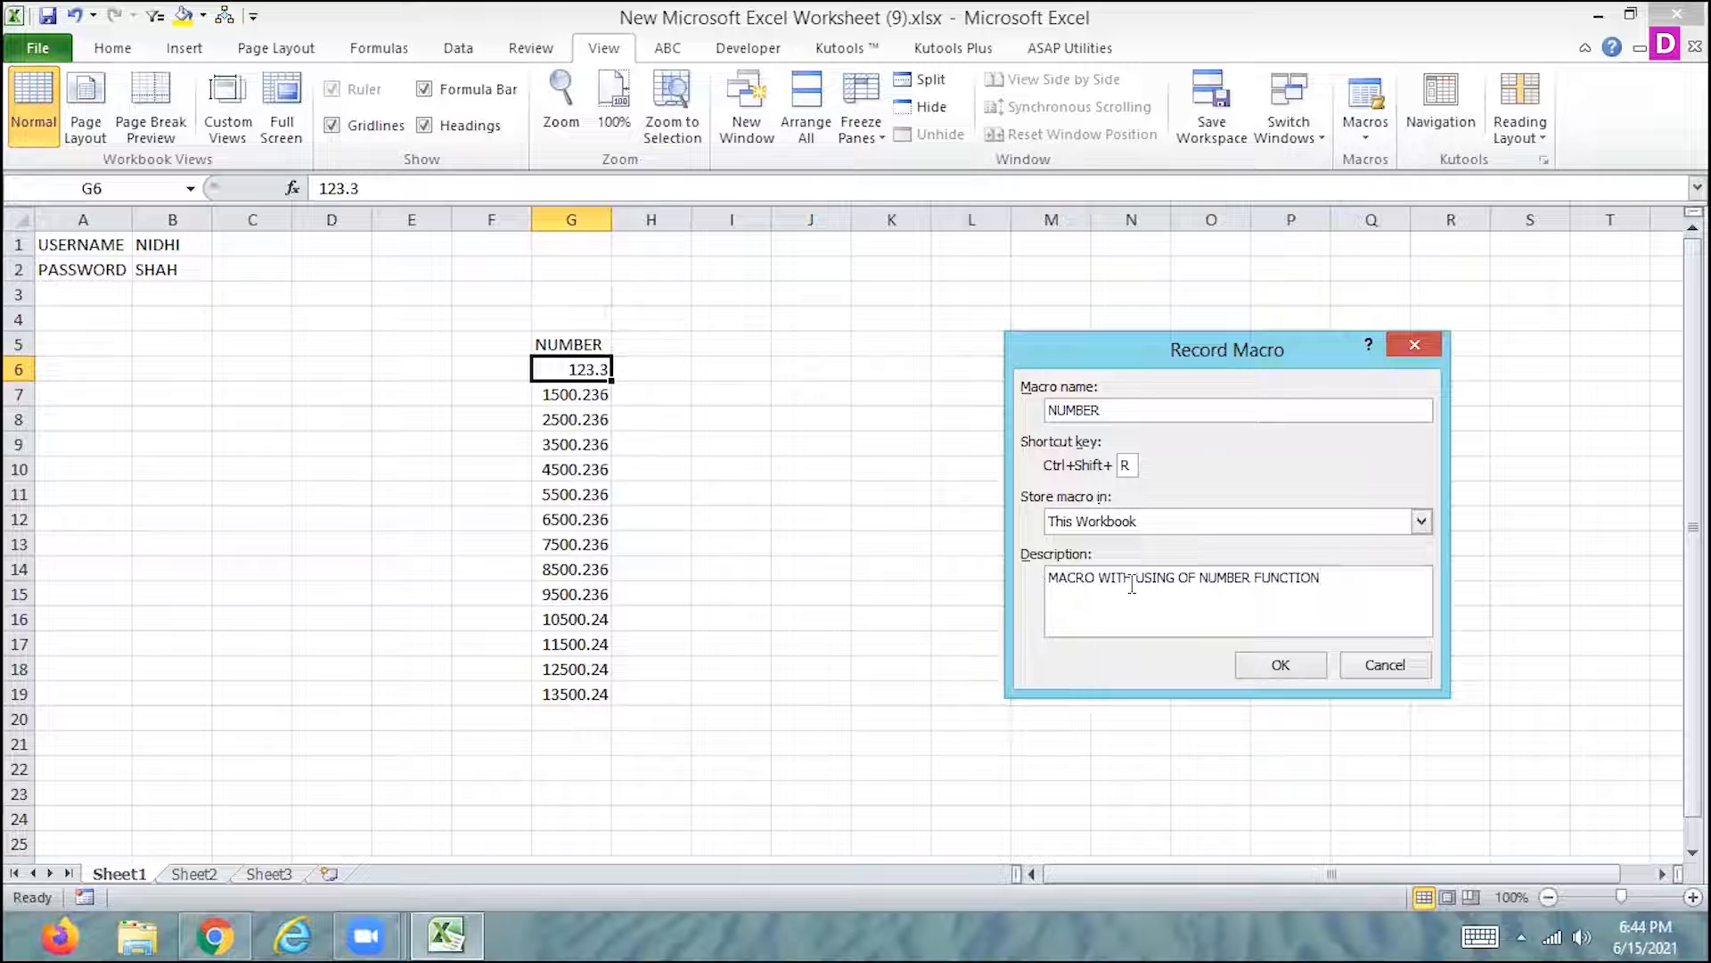
click(1301, 665)
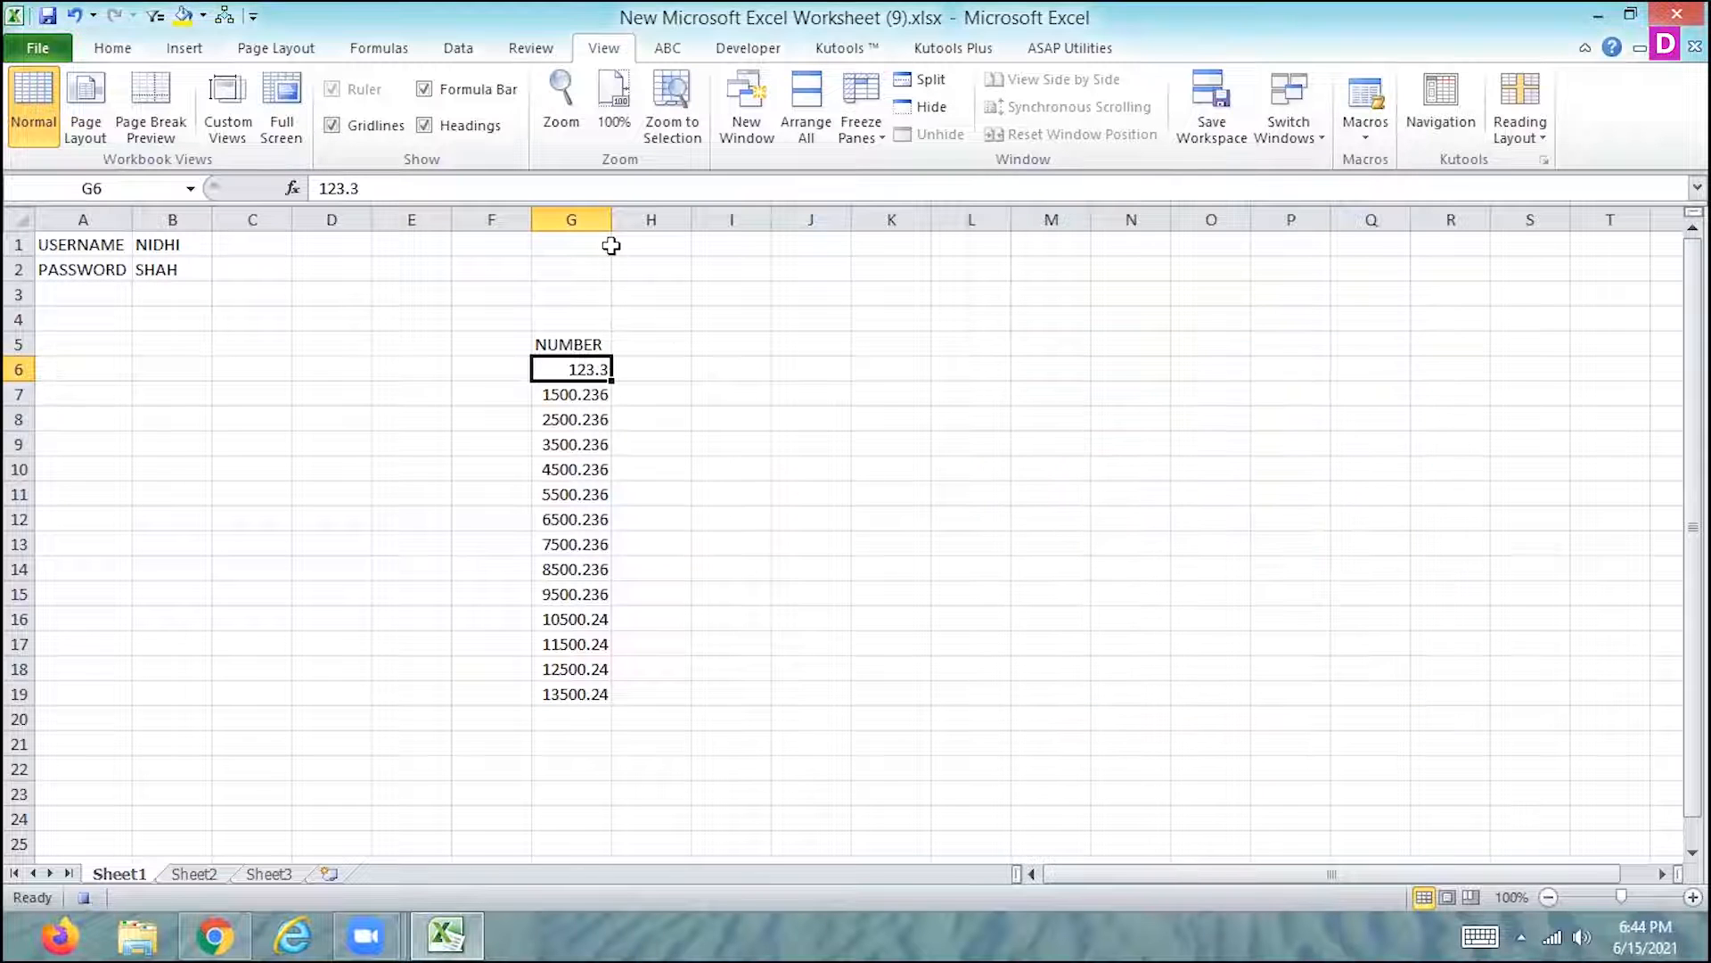
- Format cell G6 with the Number category and 0 decimal places
click(112, 48)
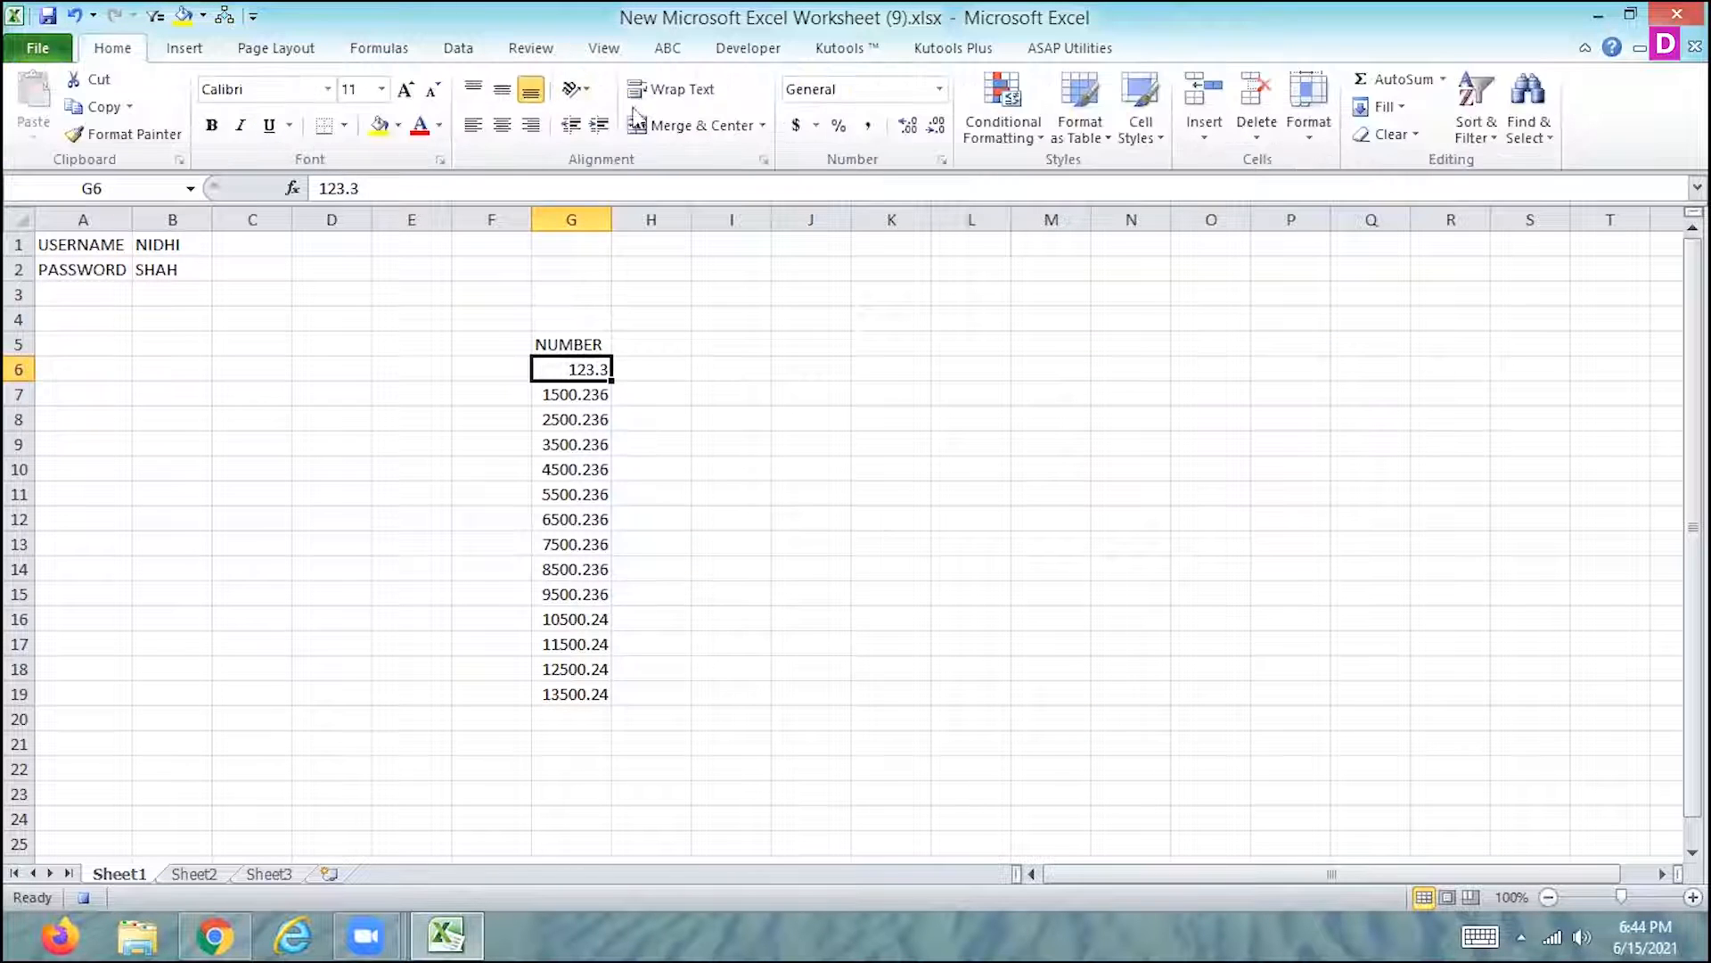
click(940, 90)
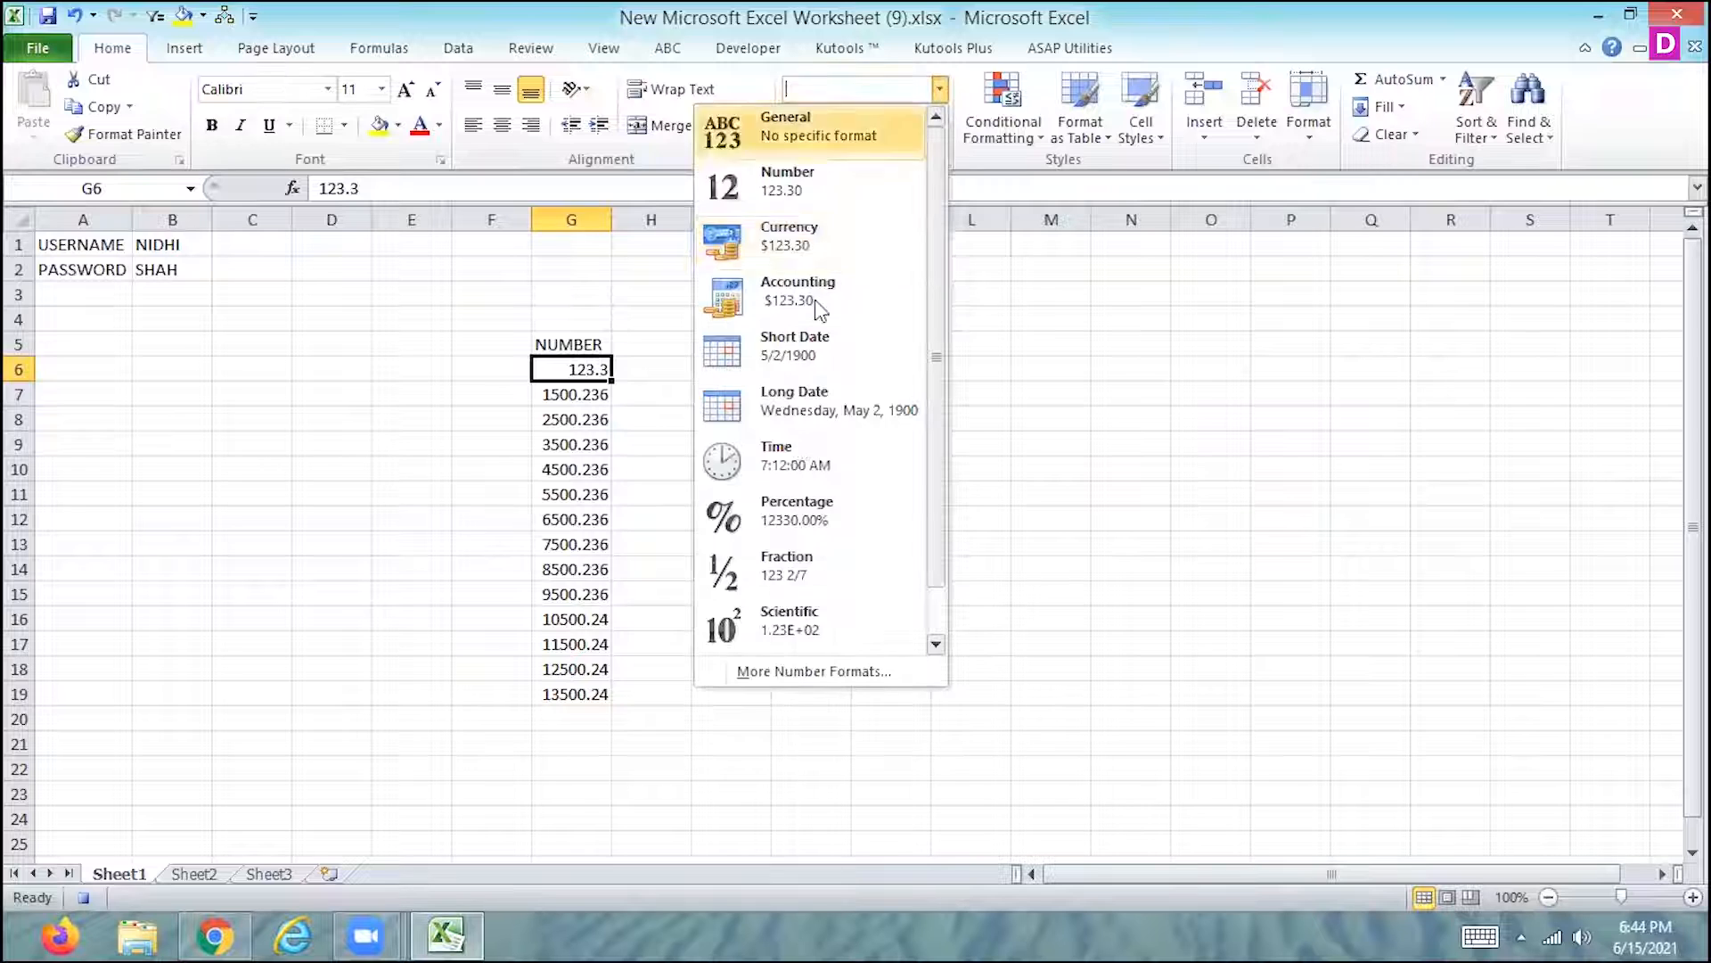
click(800, 672)
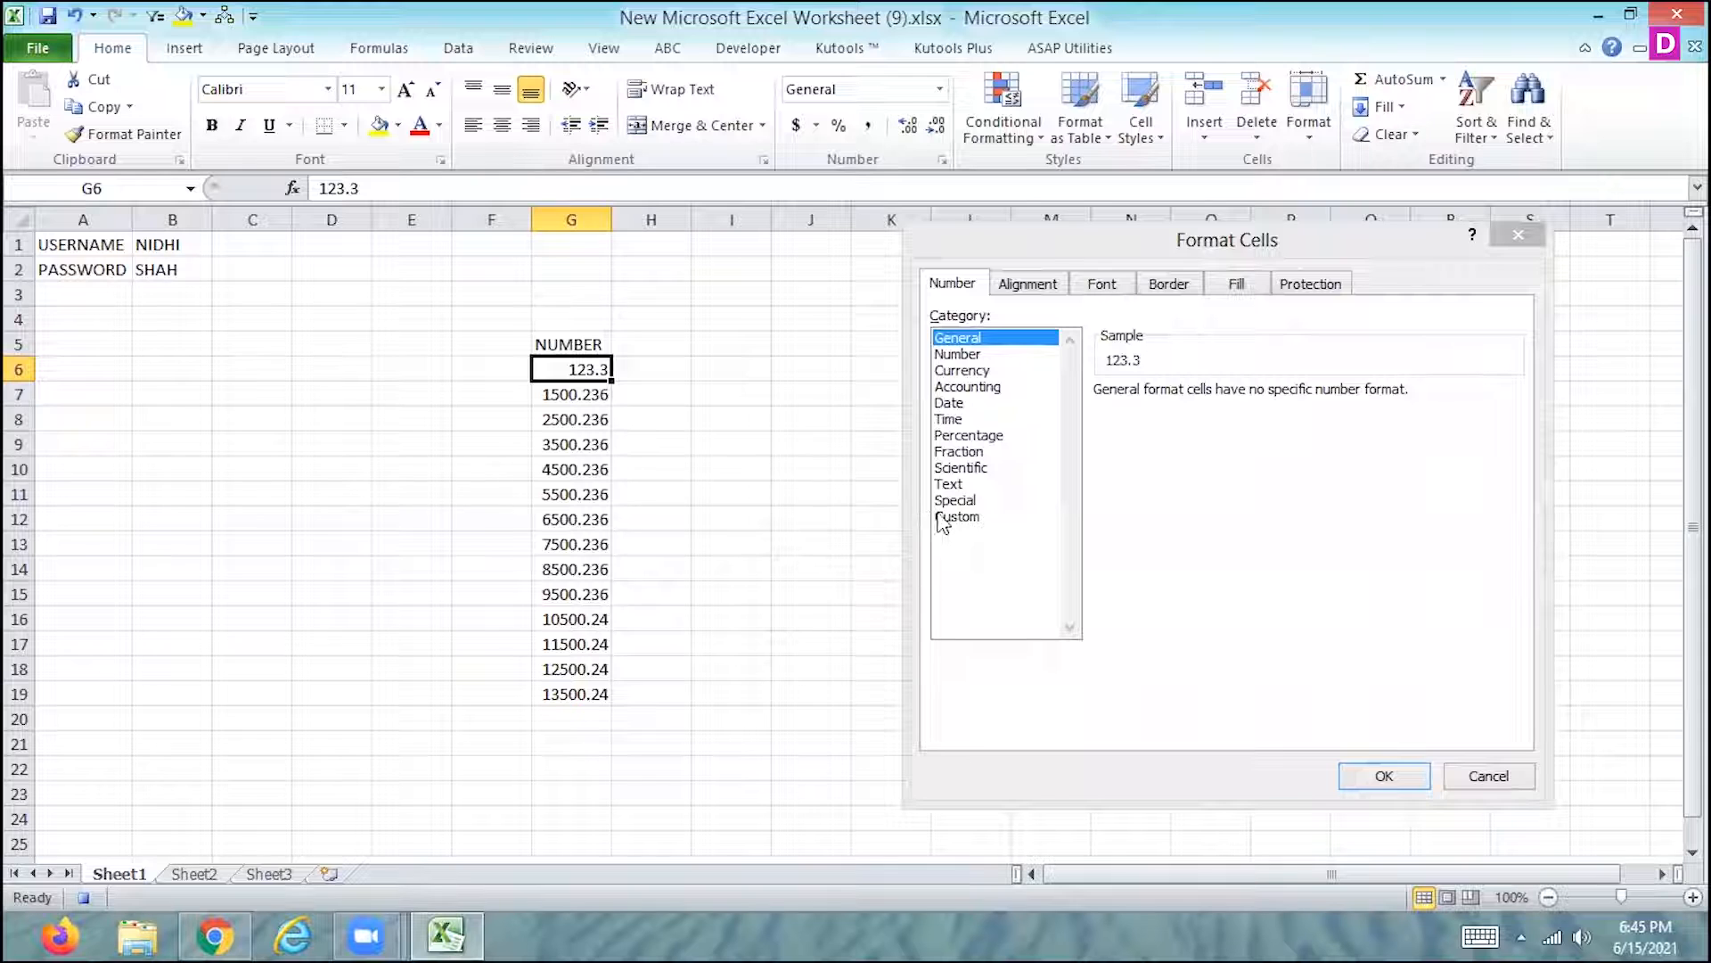
click(957, 516)
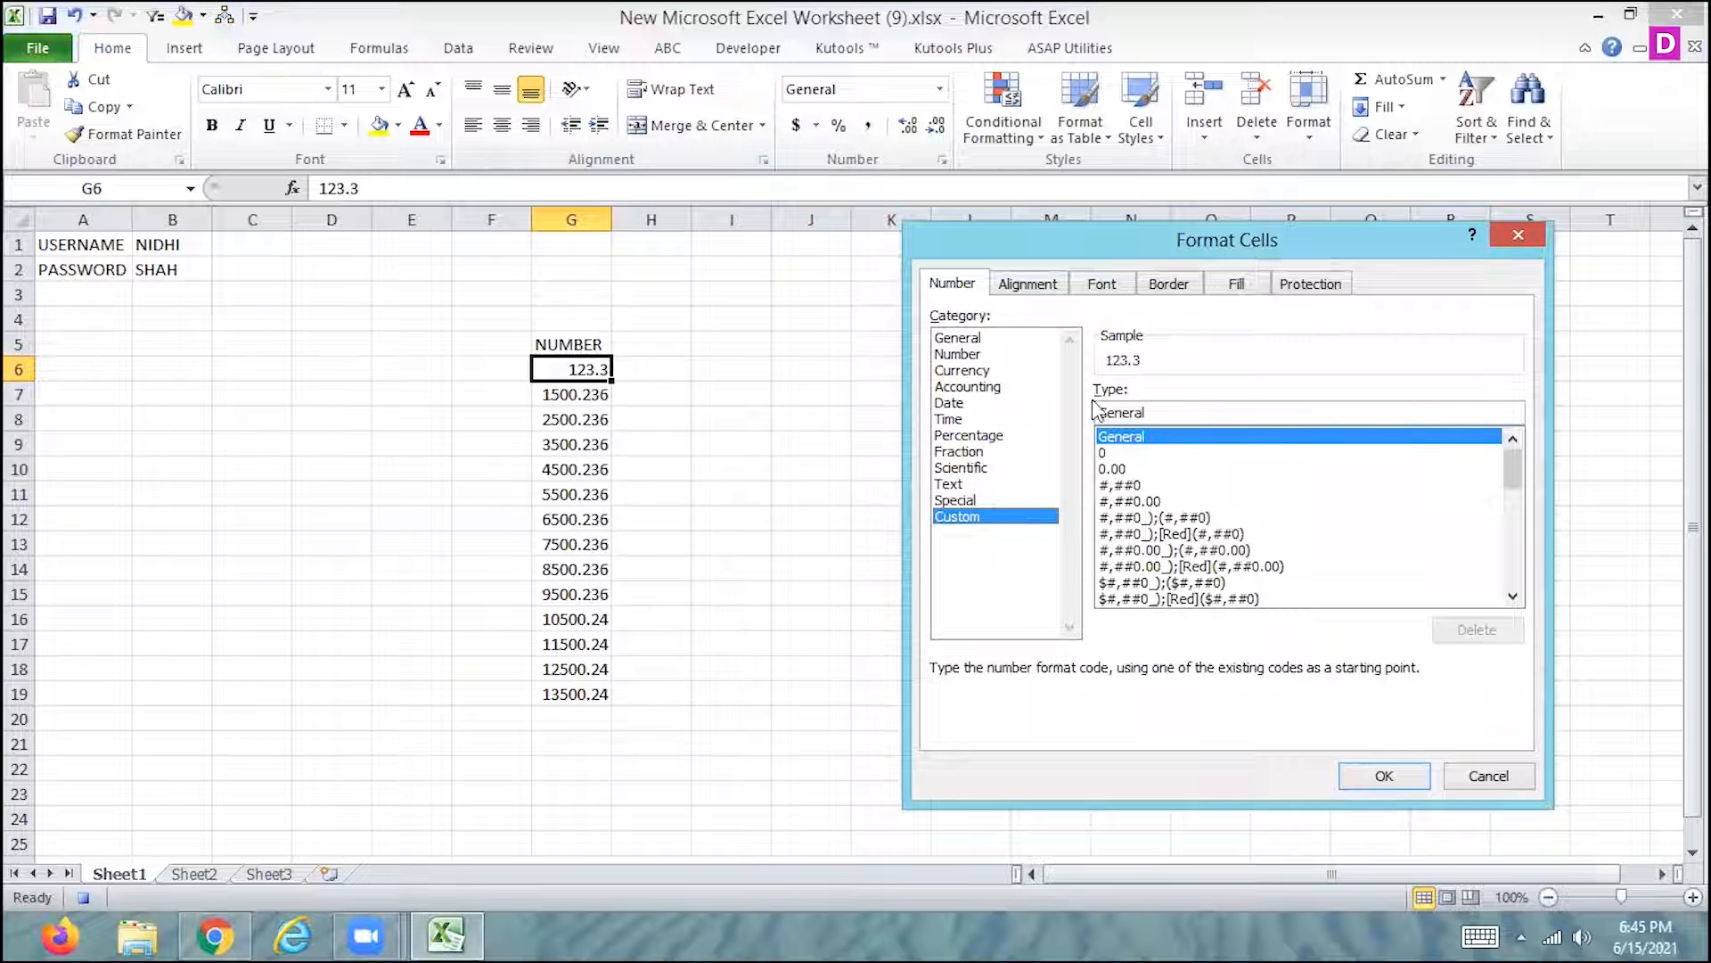
click(956, 356)
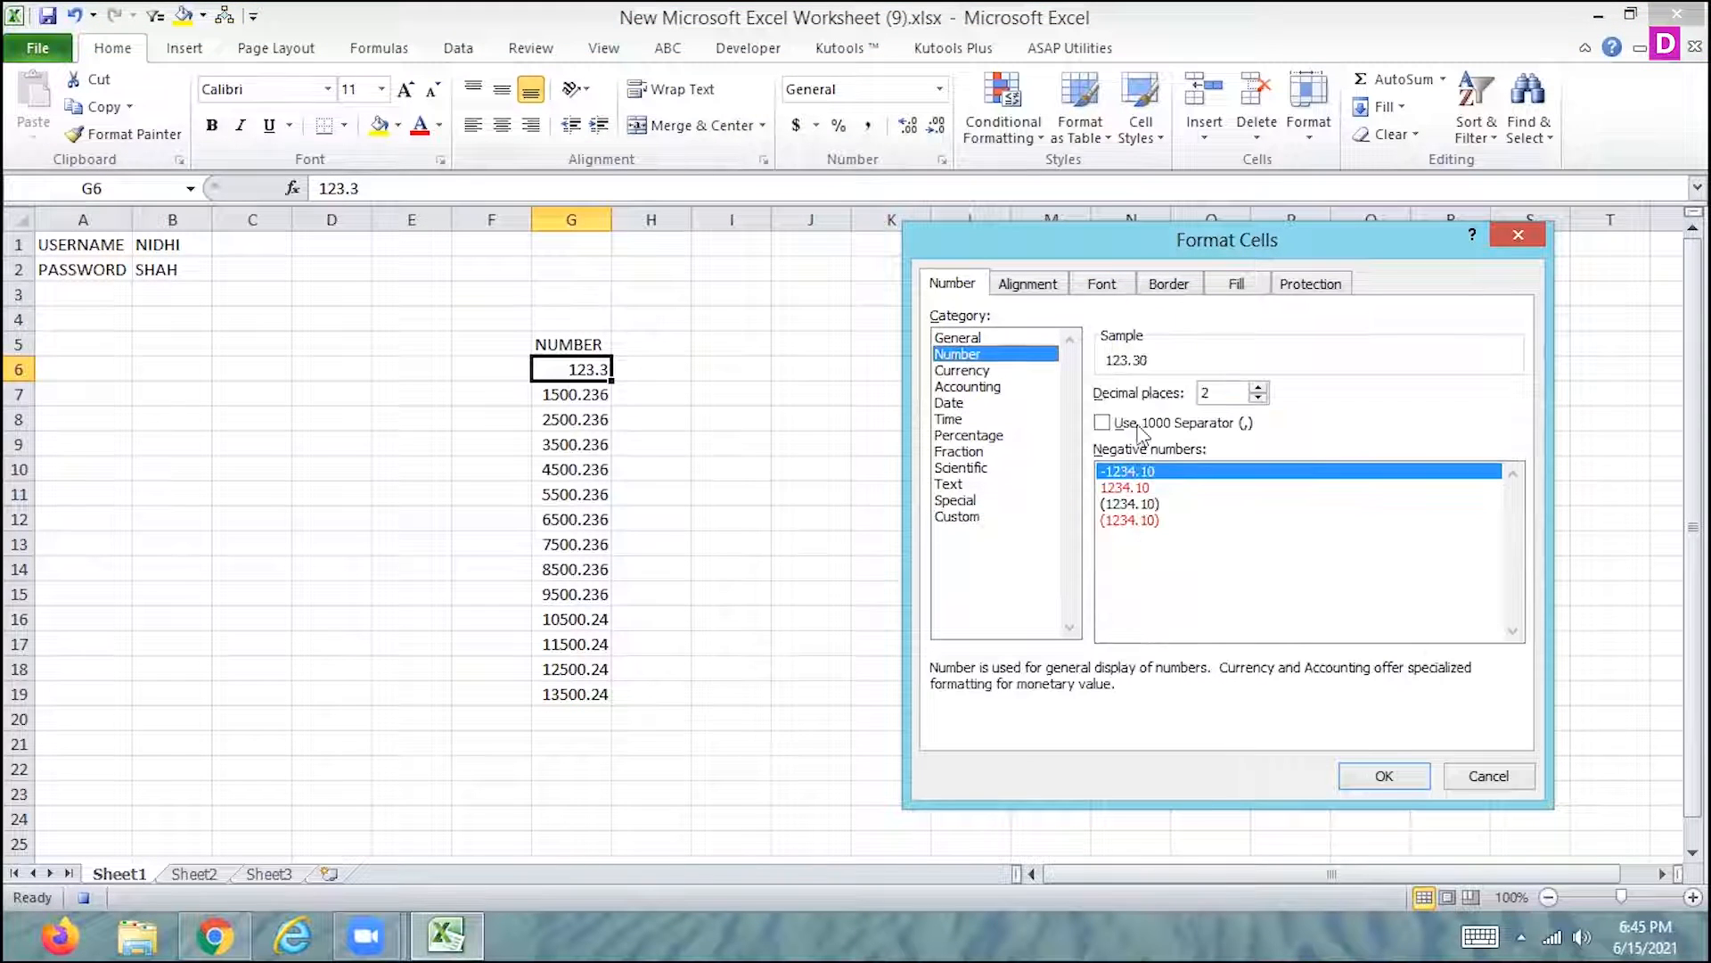
click(1259, 398)
click(1258, 398)
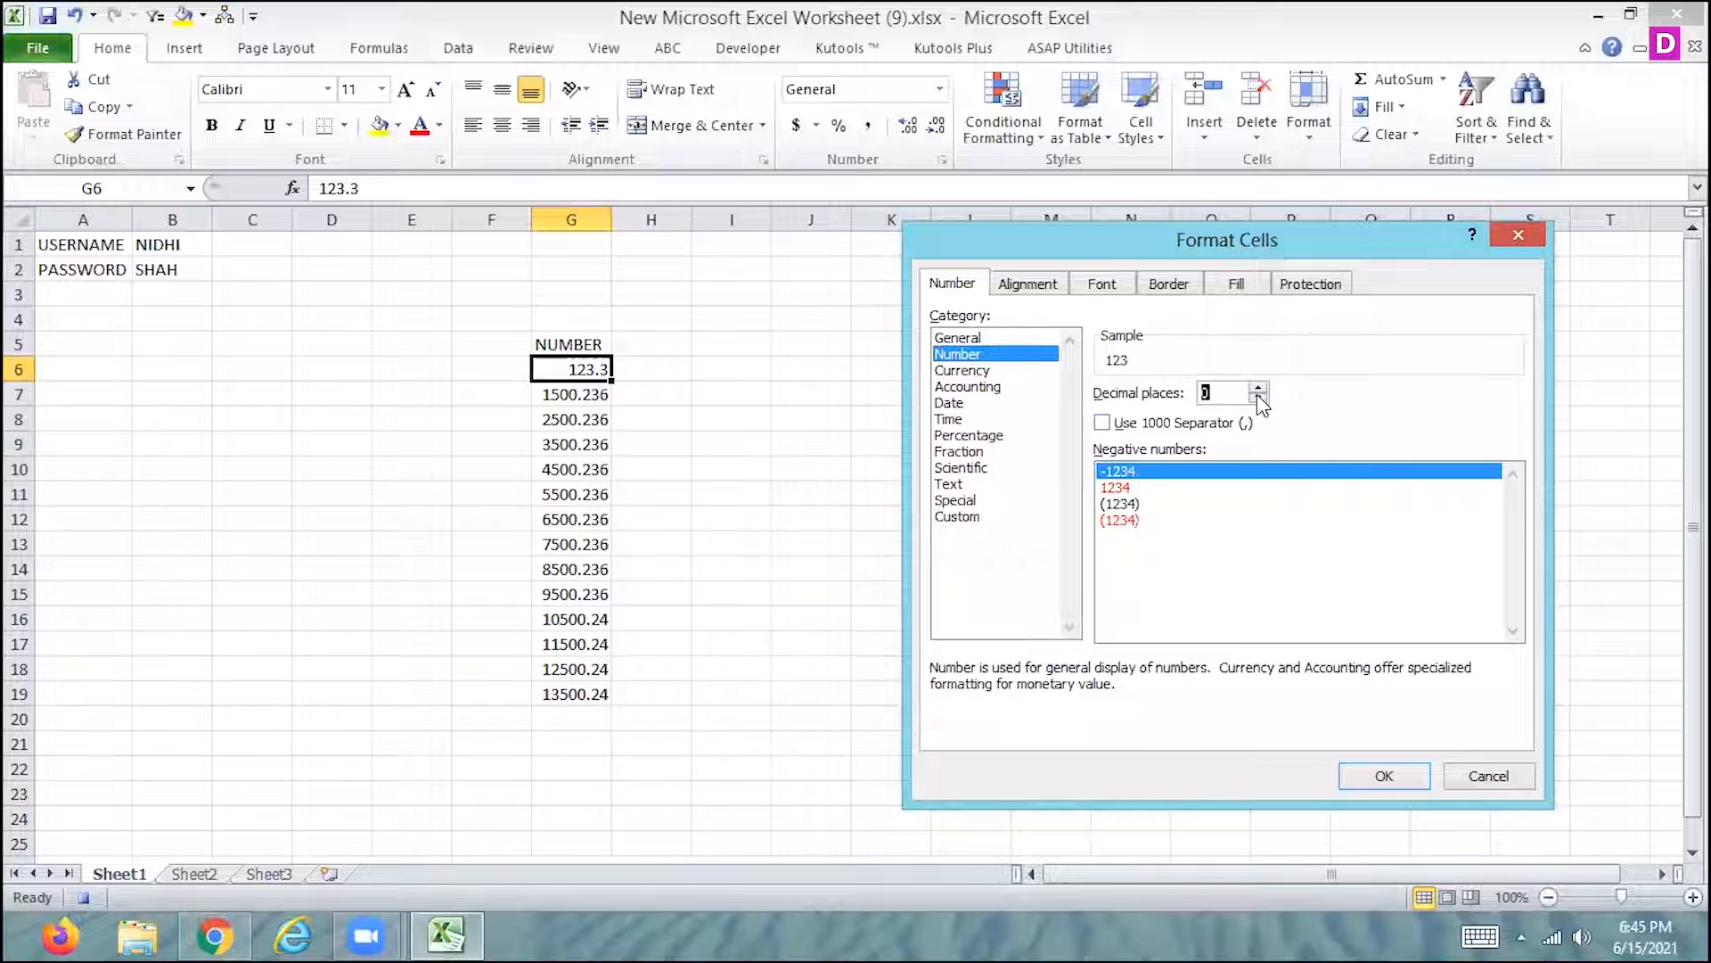
click(1387, 774)
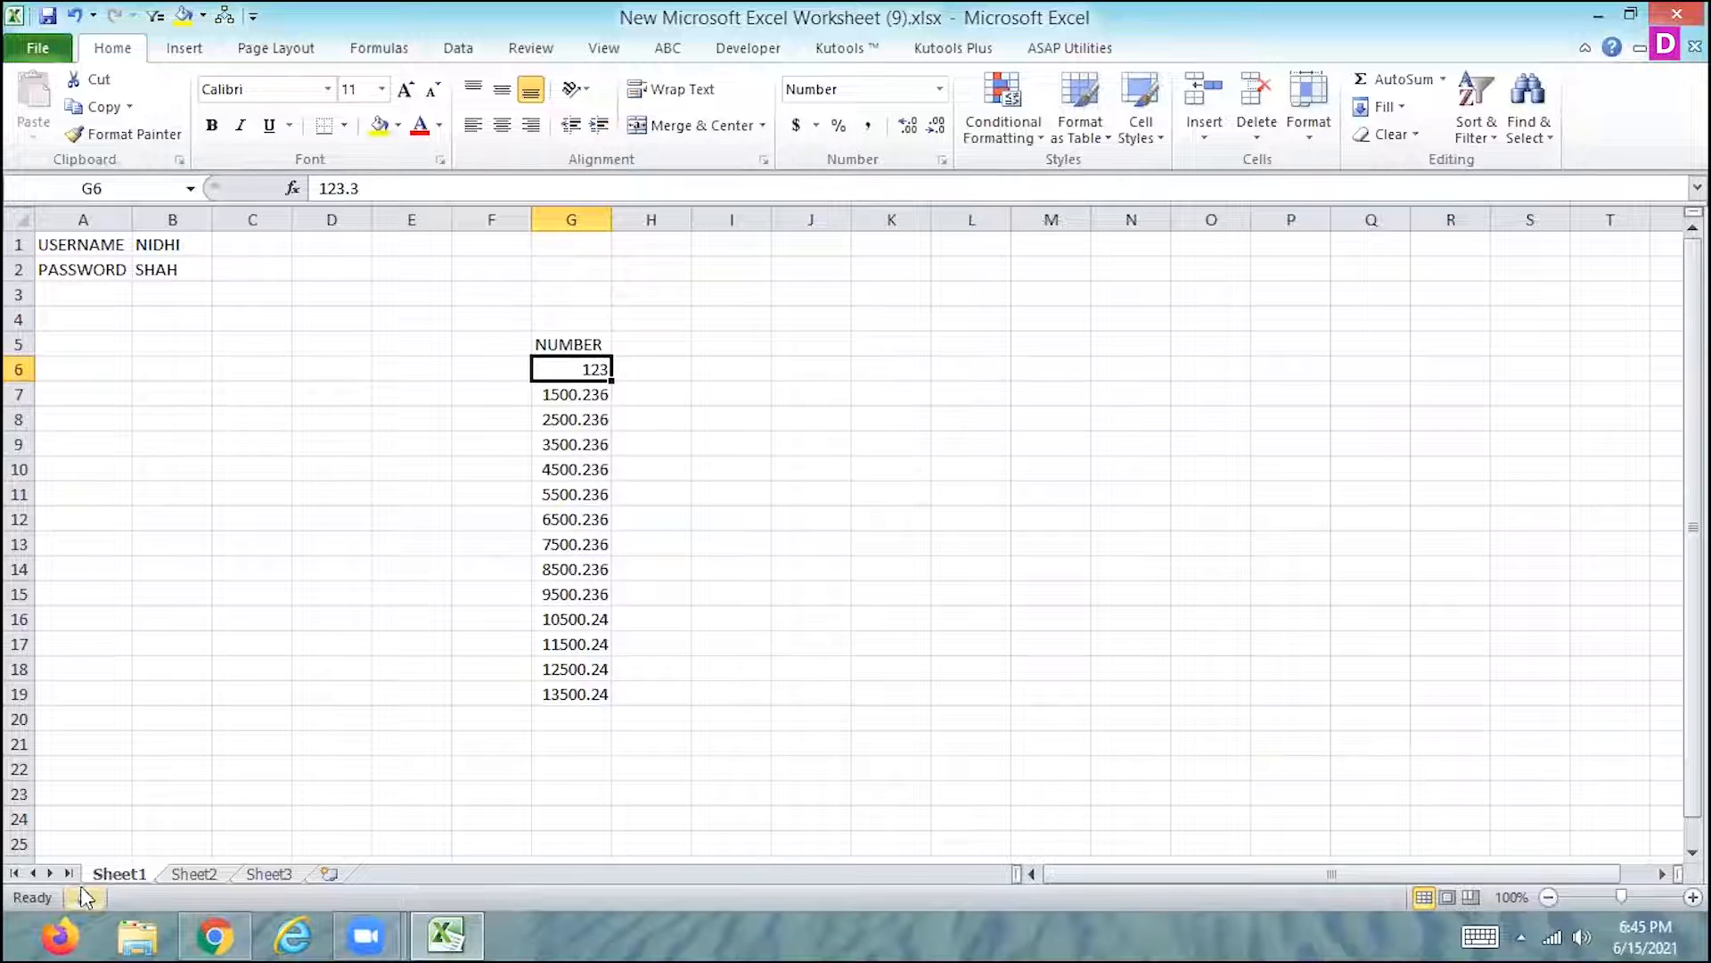
- Stop the recording and run the NUMBER macro on cells G7:G19
drag(579, 397, 573, 684)
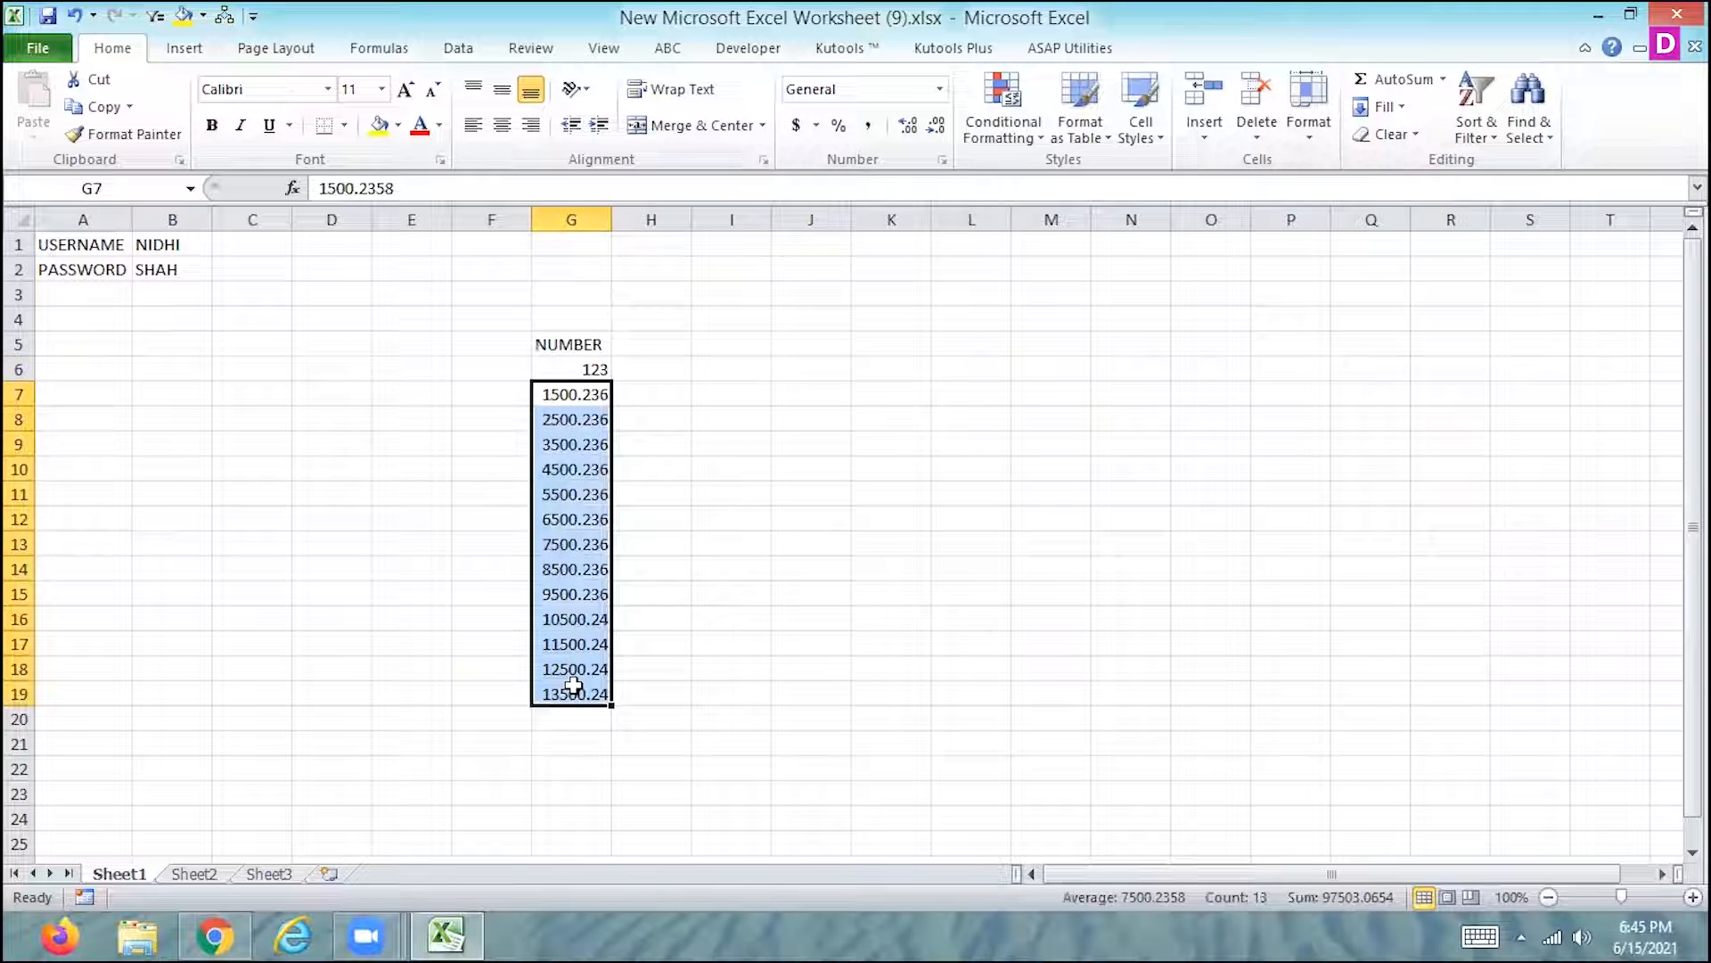
key(ctrl+shift+n)
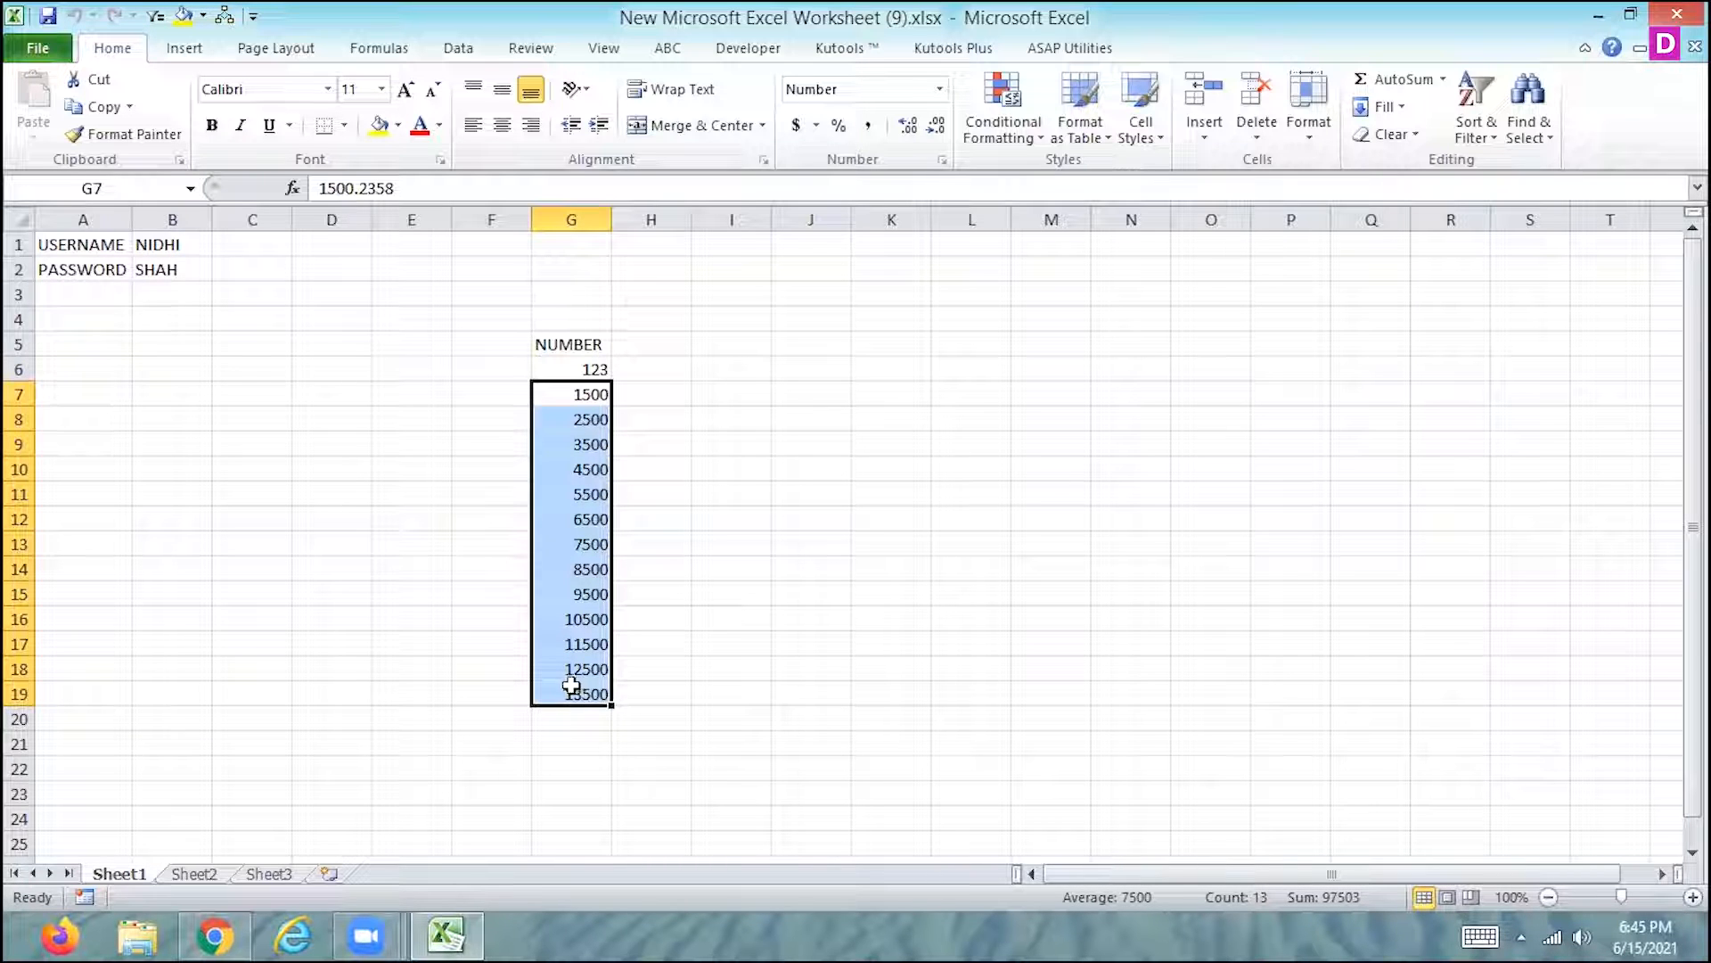
- Run the NUMBER macro on the values in cells A2:A15 of Sheet2
click(195, 877)
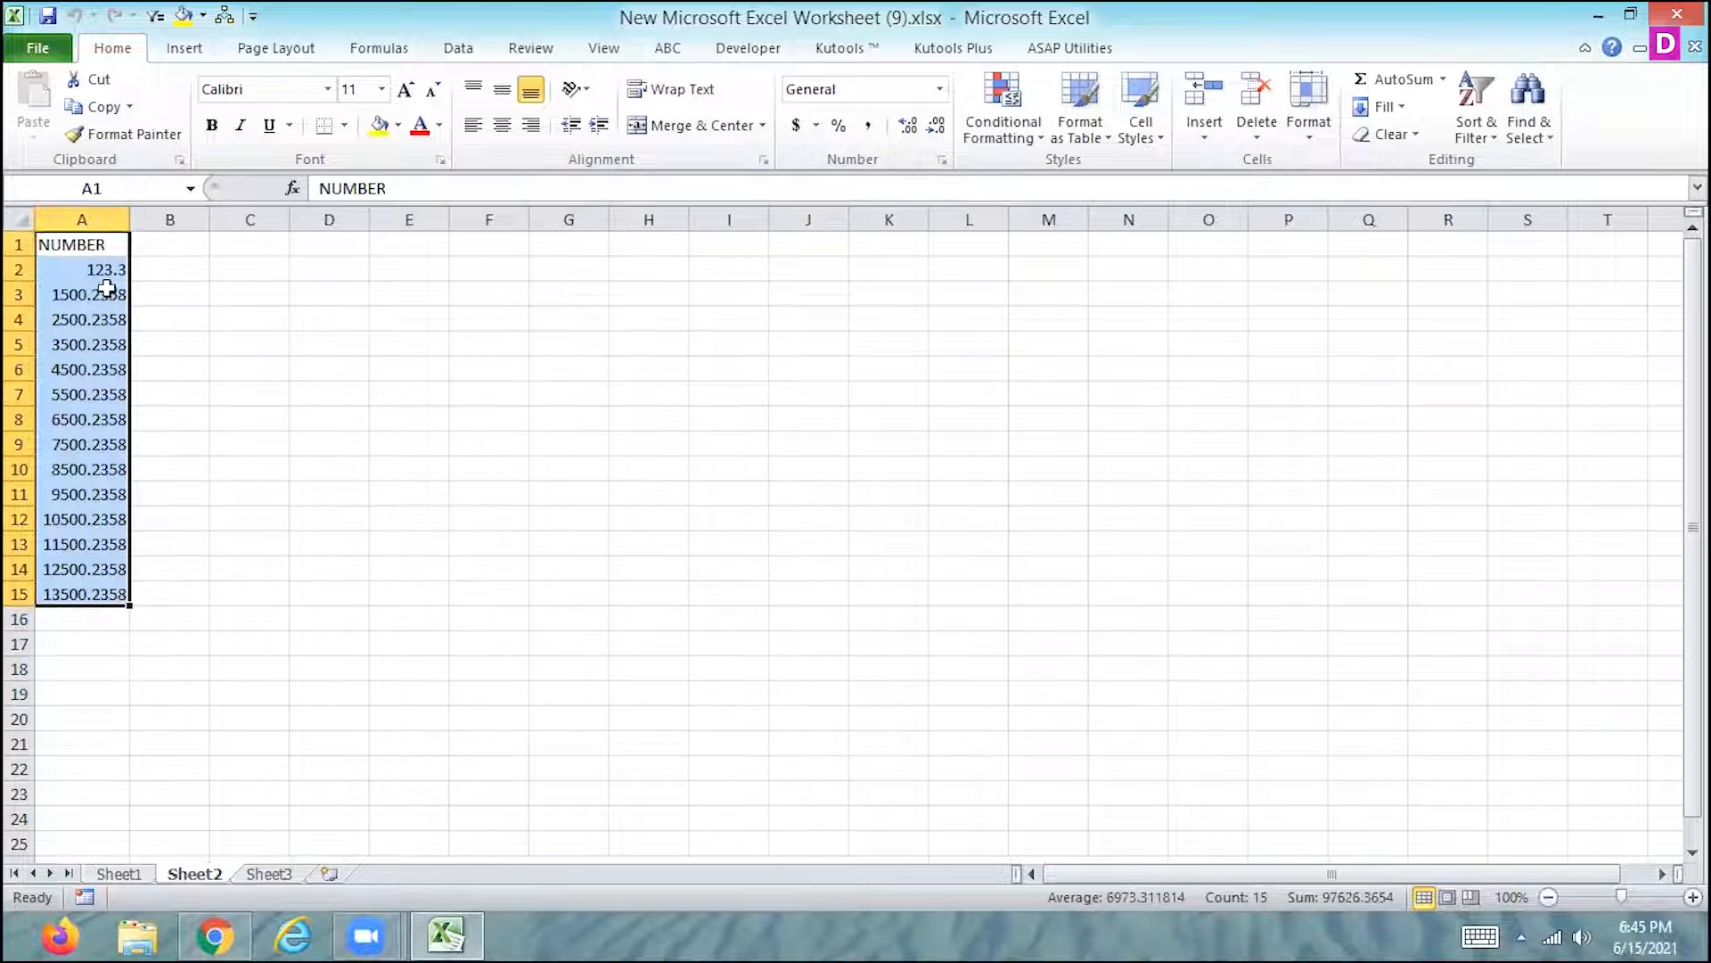
drag(107, 269, 106, 569)
drag(104, 590, 104, 590)
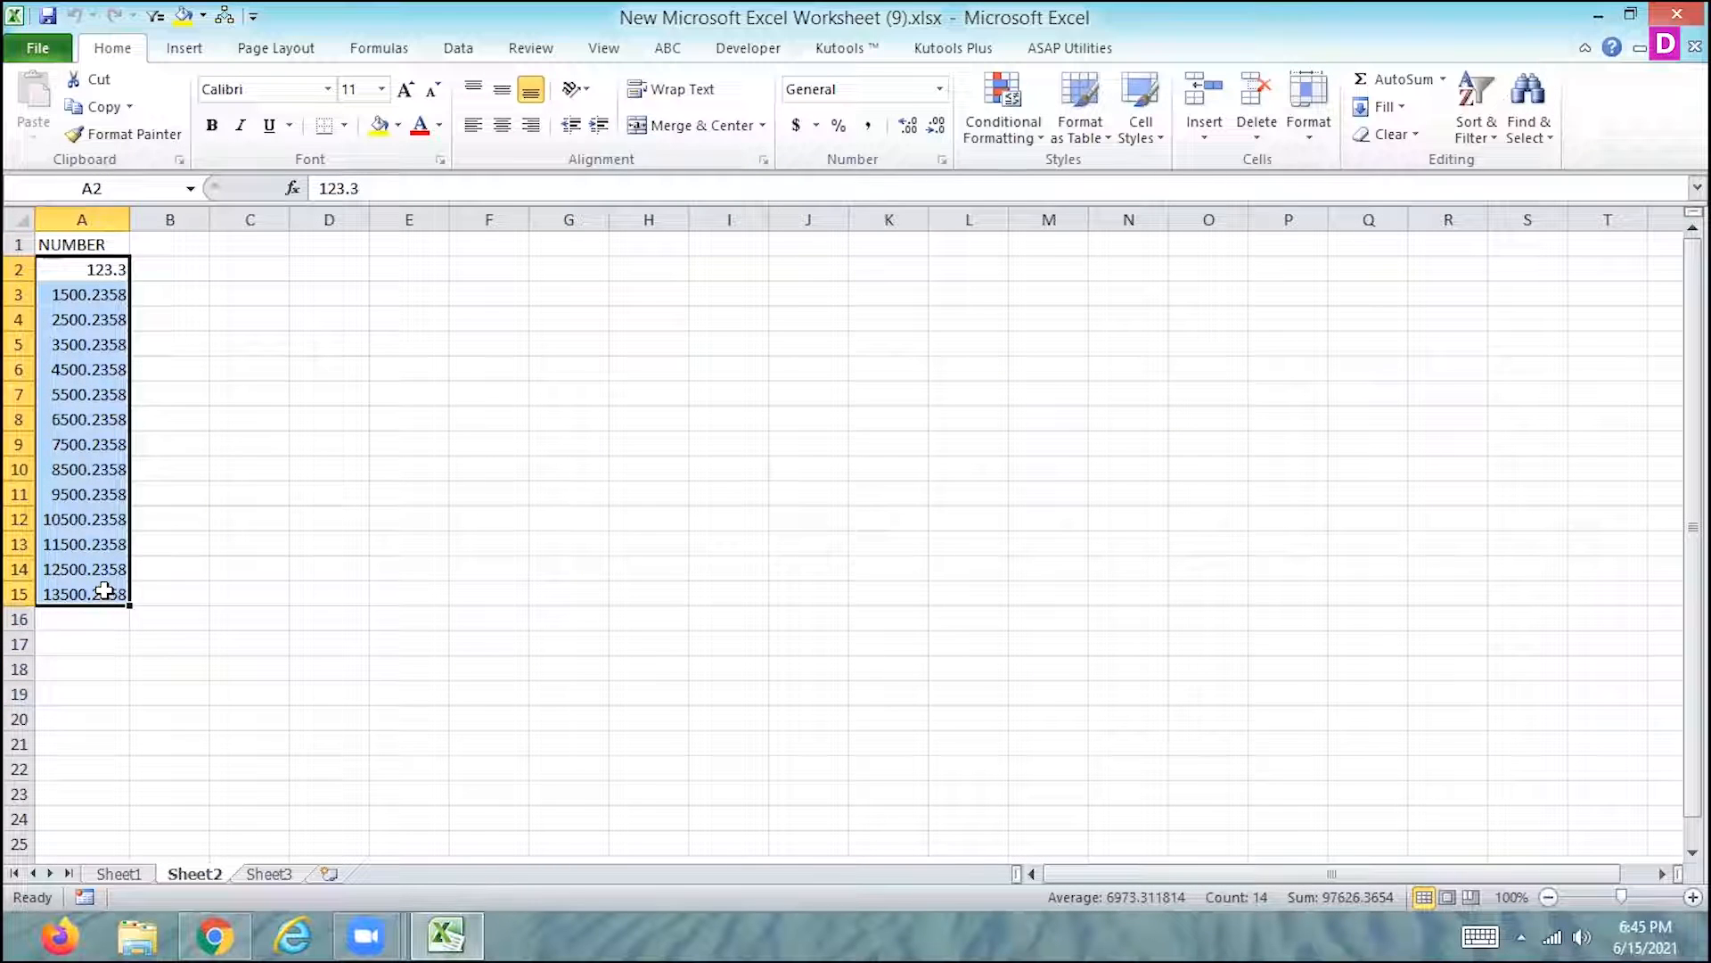
key(ctrl+q)
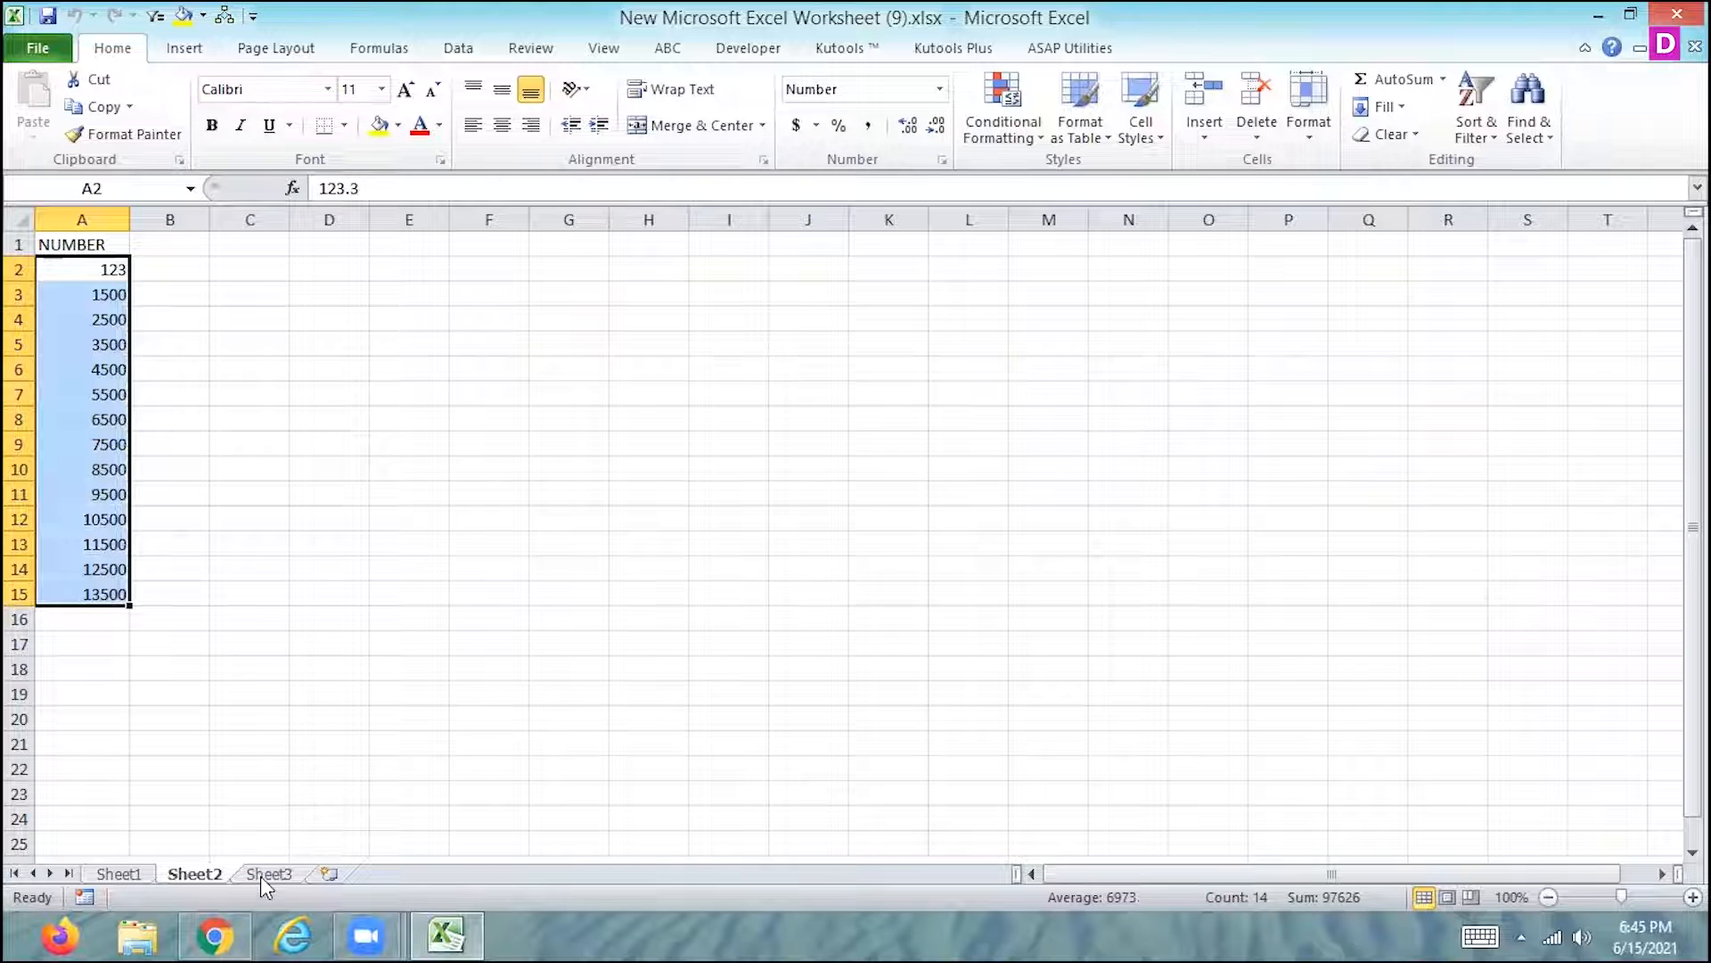
- Run the NUMBER macro on the values in cells G5:G18 of Sheet3
click(267, 874)
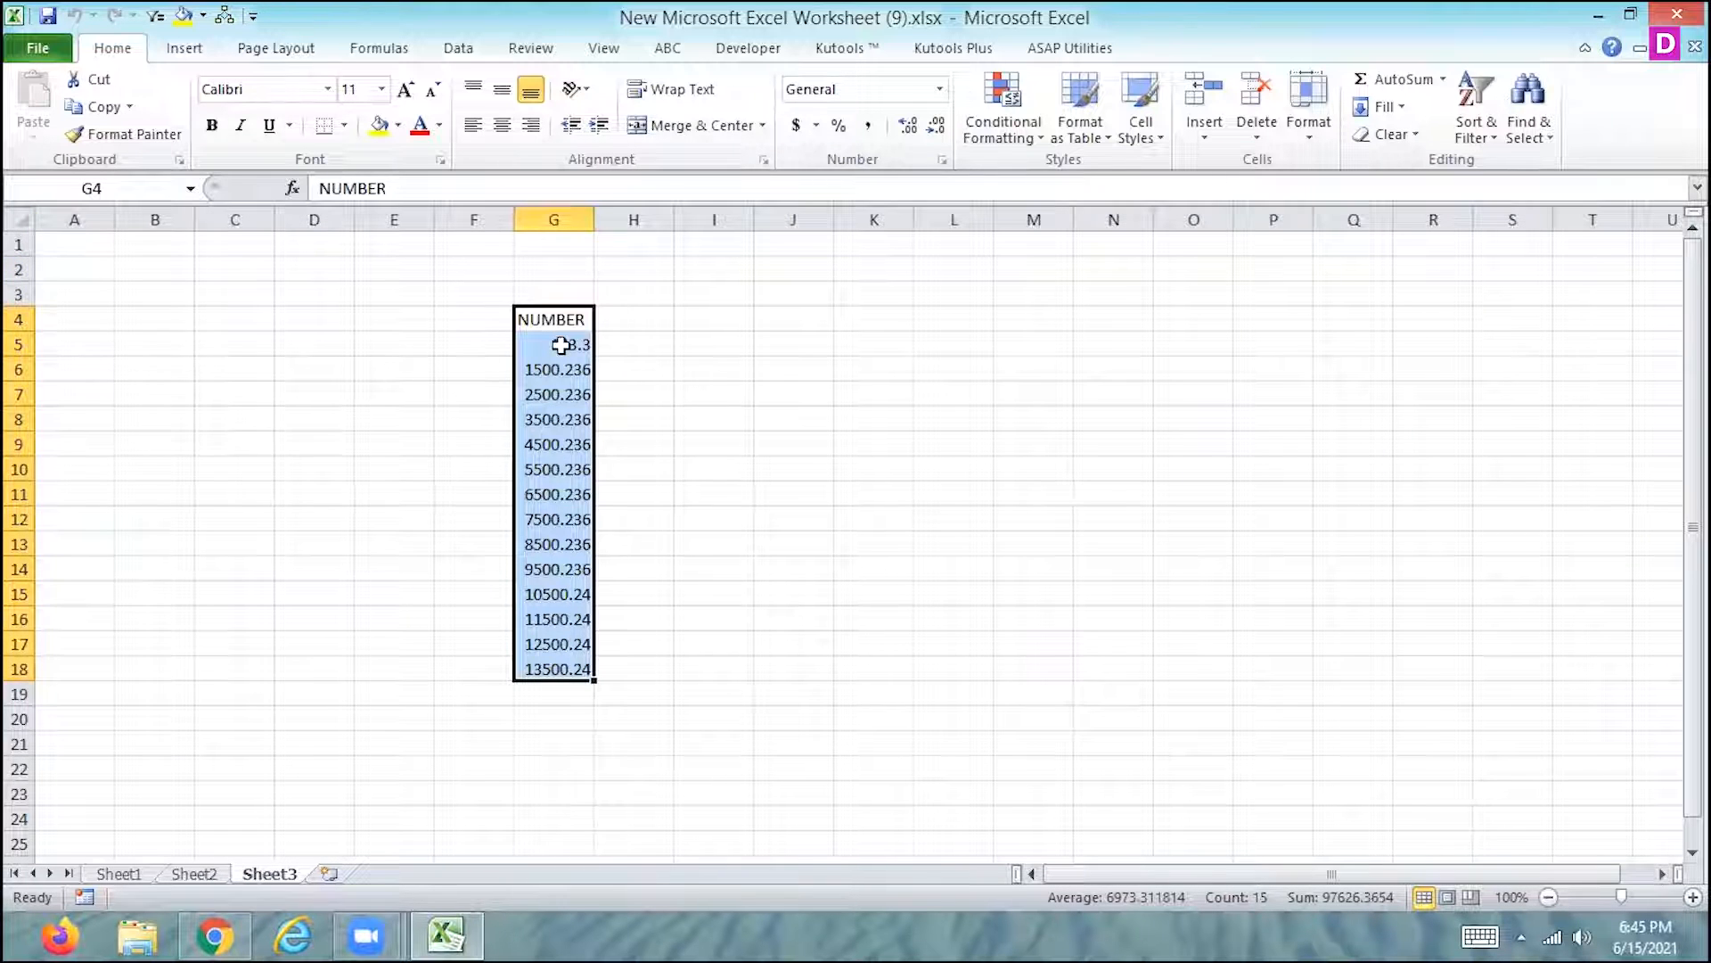
drag(561, 345, 554, 657)
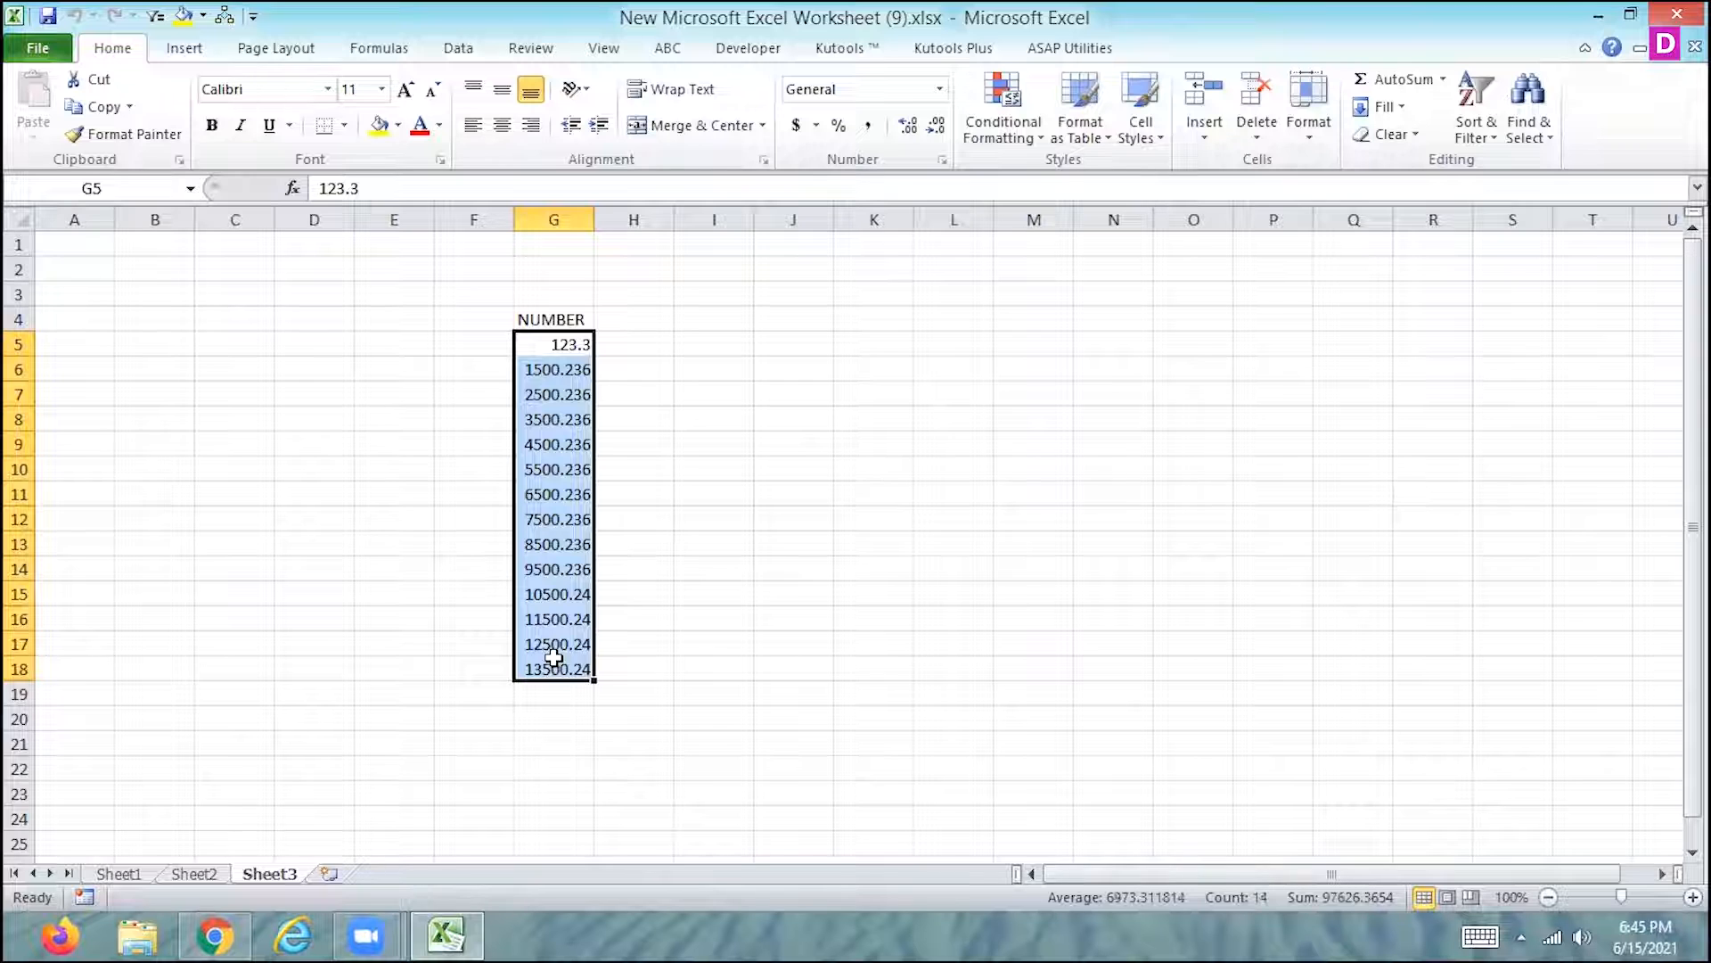
key(ctrl+q)
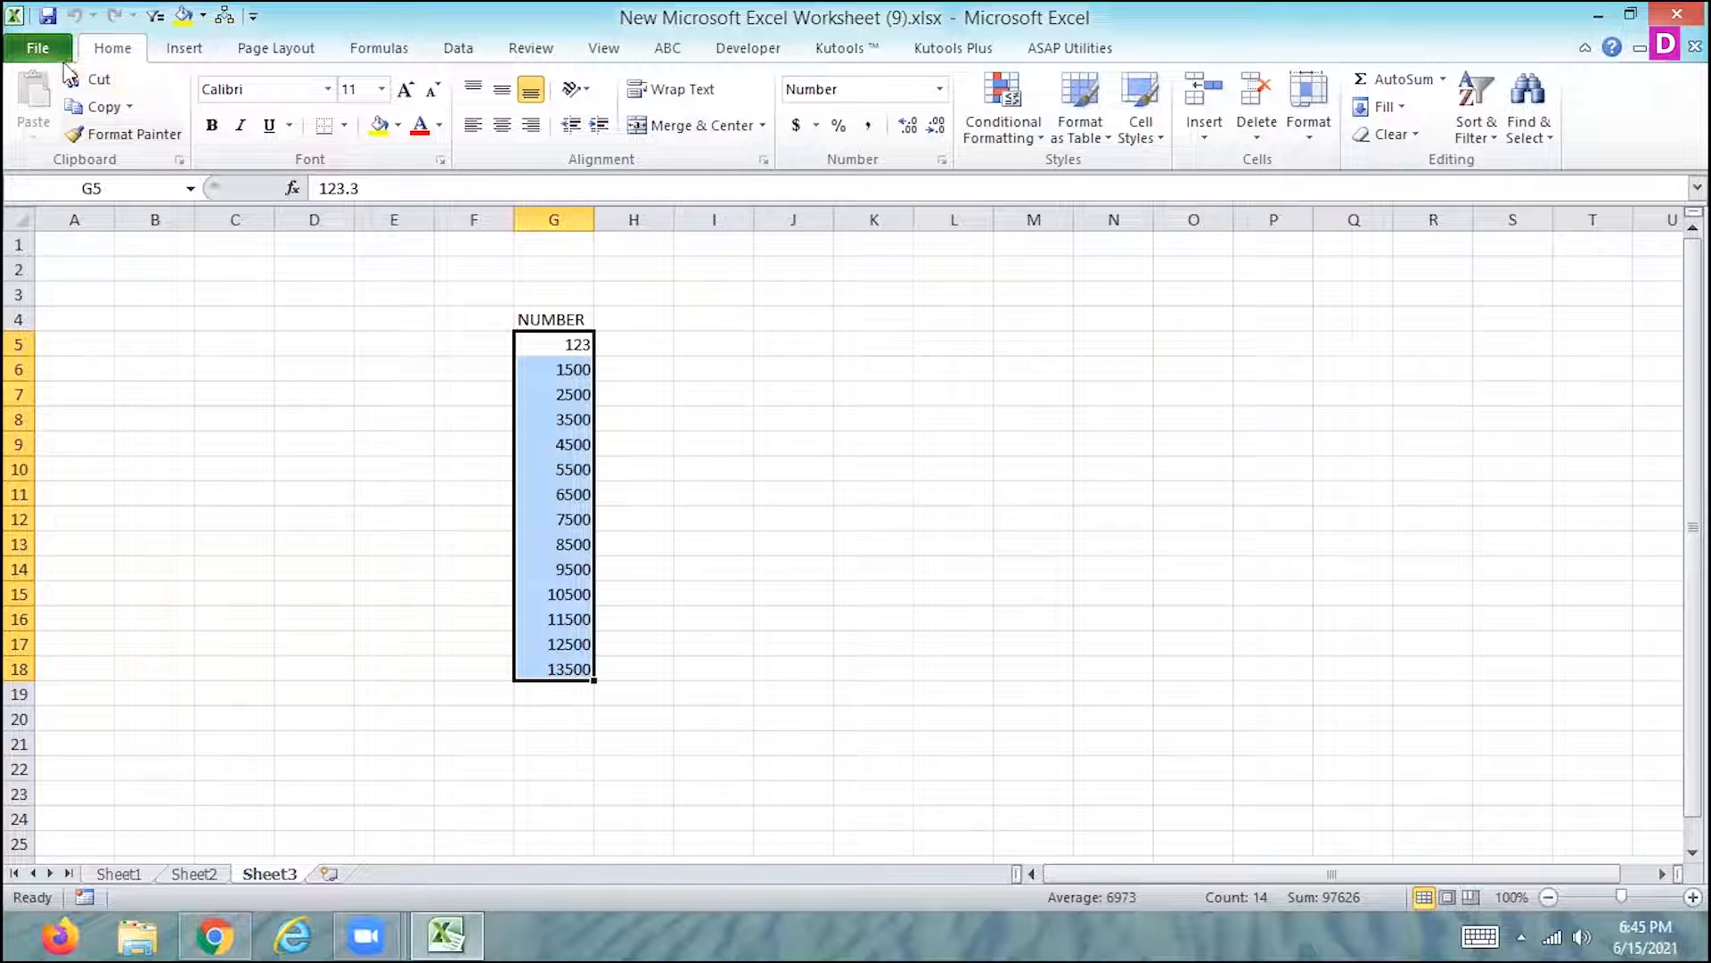
- Open the Excel options, look through the advanced settings and list all commands available for ribbon customization
click(40, 49)
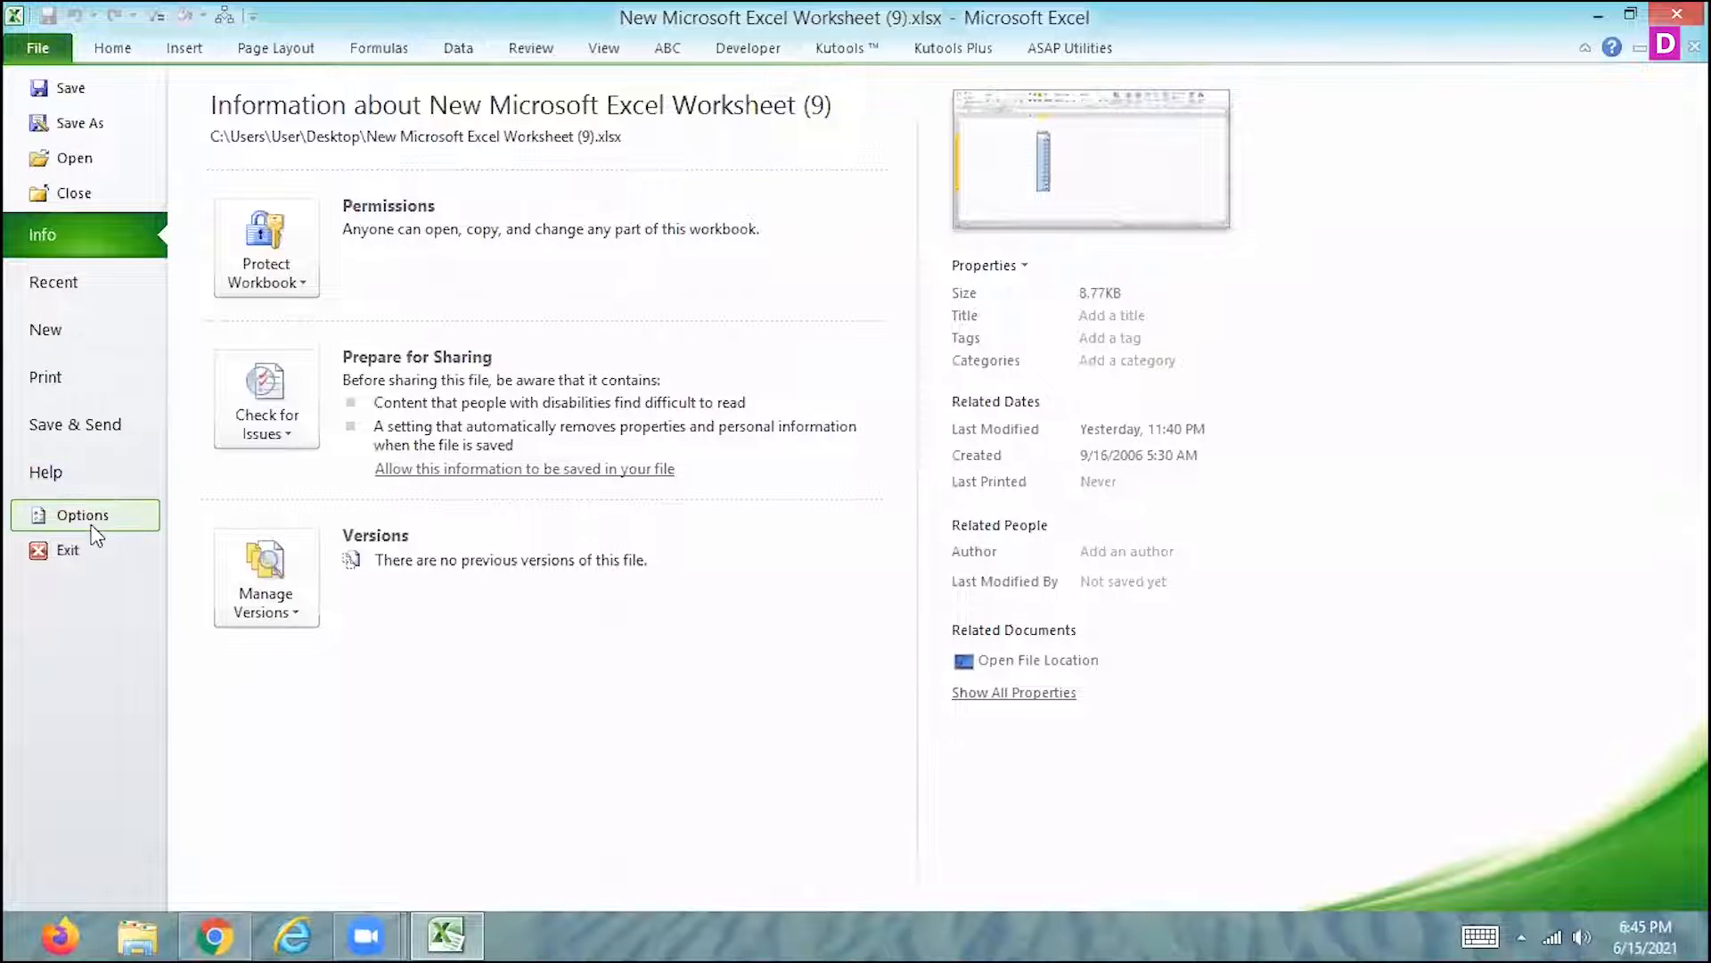
click(86, 519)
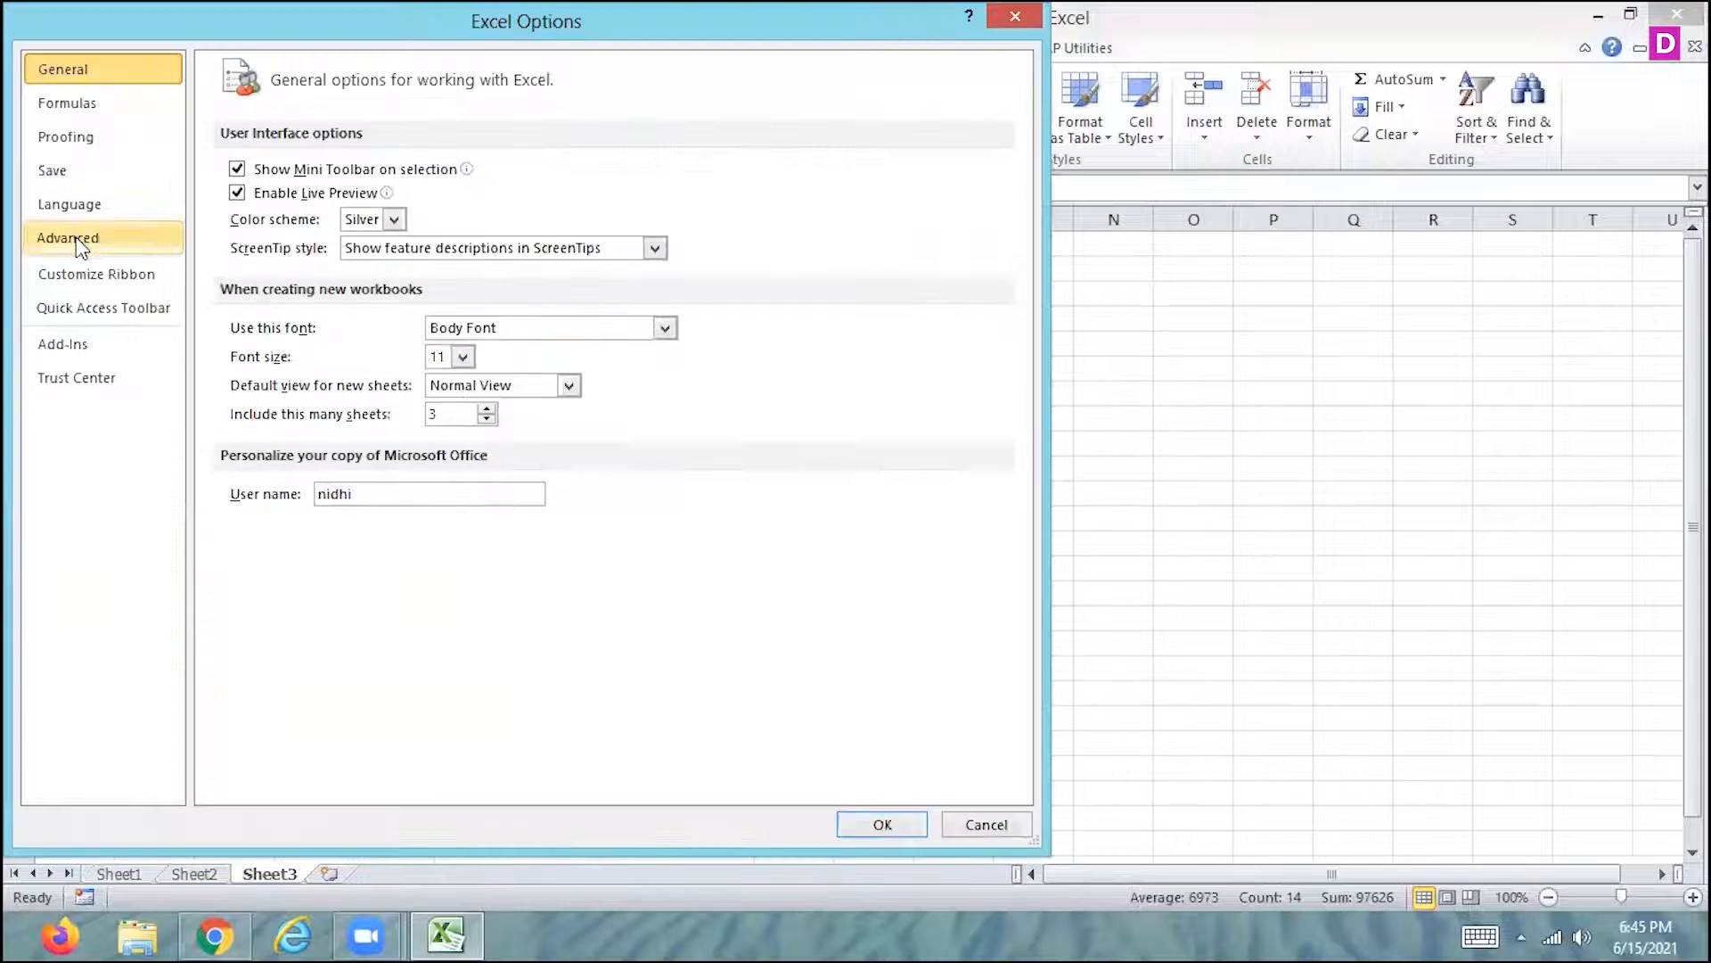
click(152, 223)
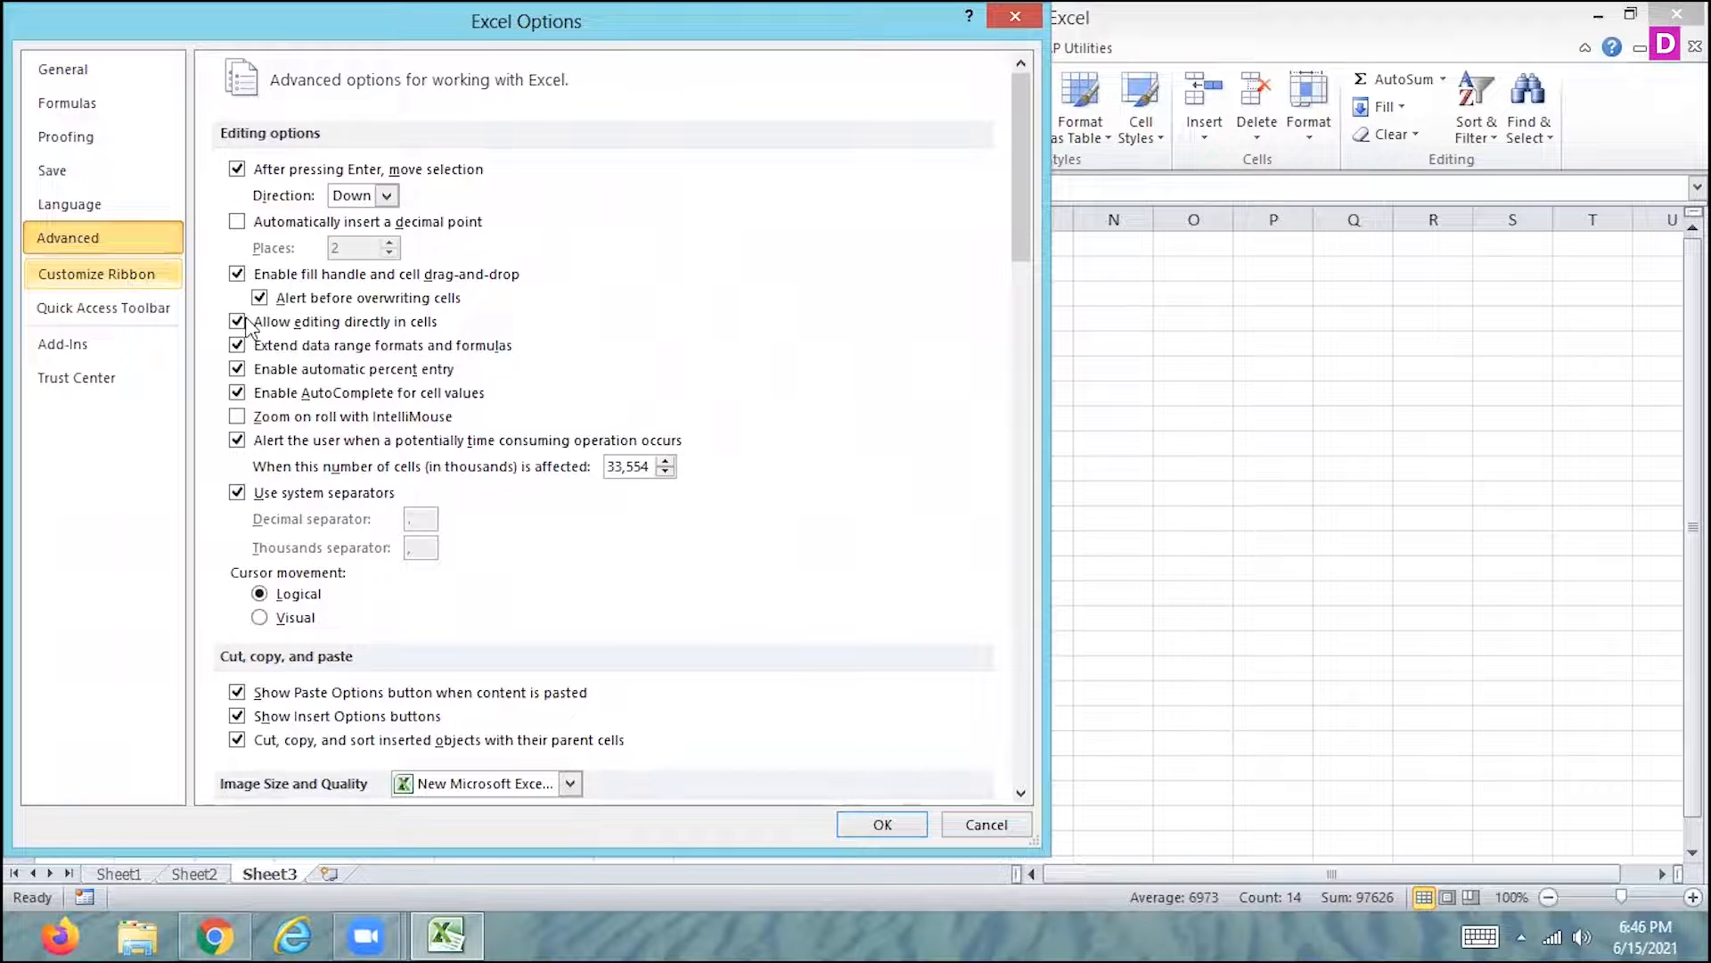
click(98, 278)
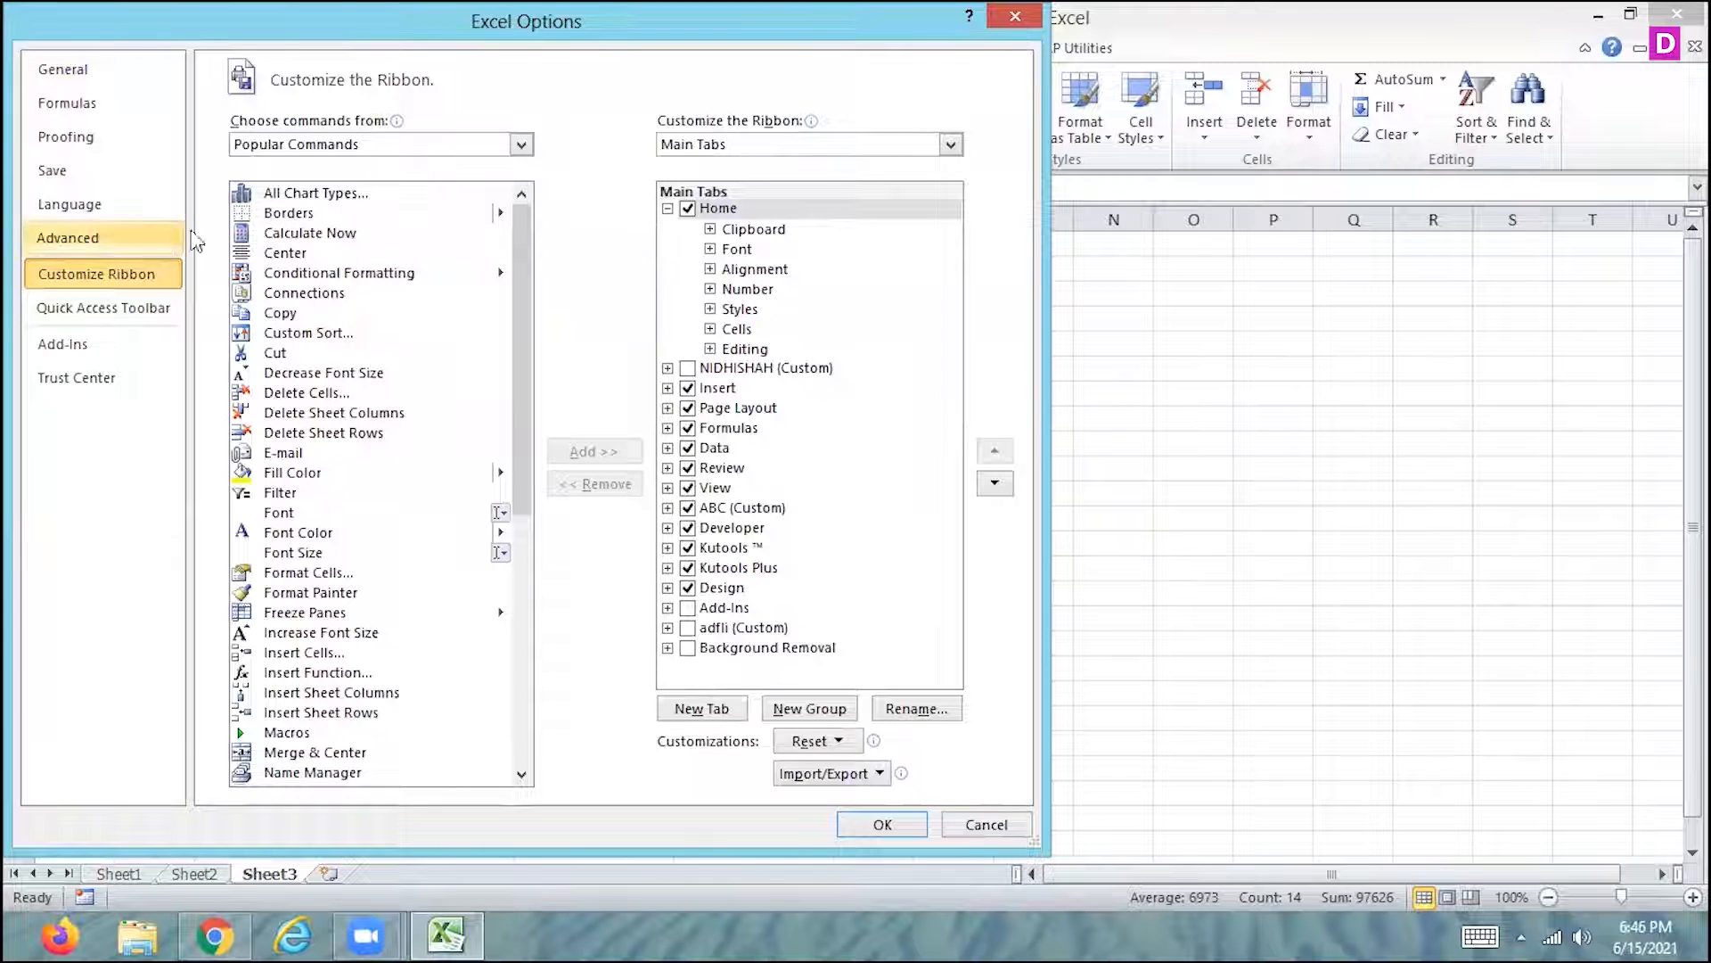
click(323, 158)
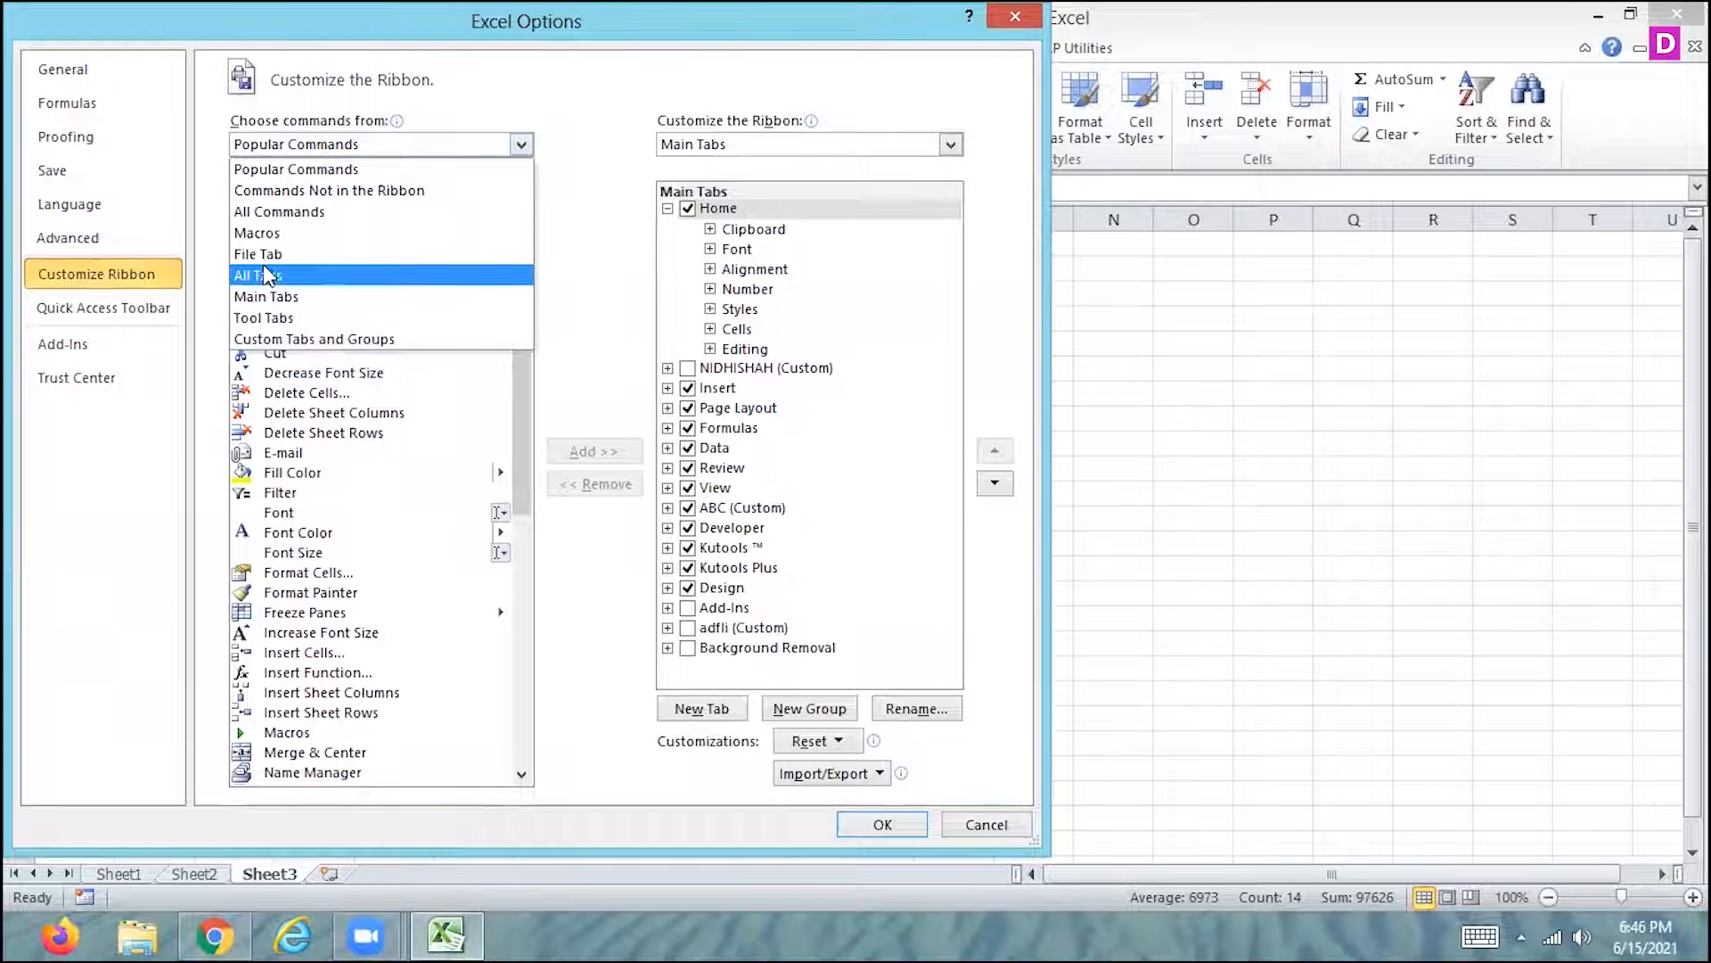
click(316, 214)
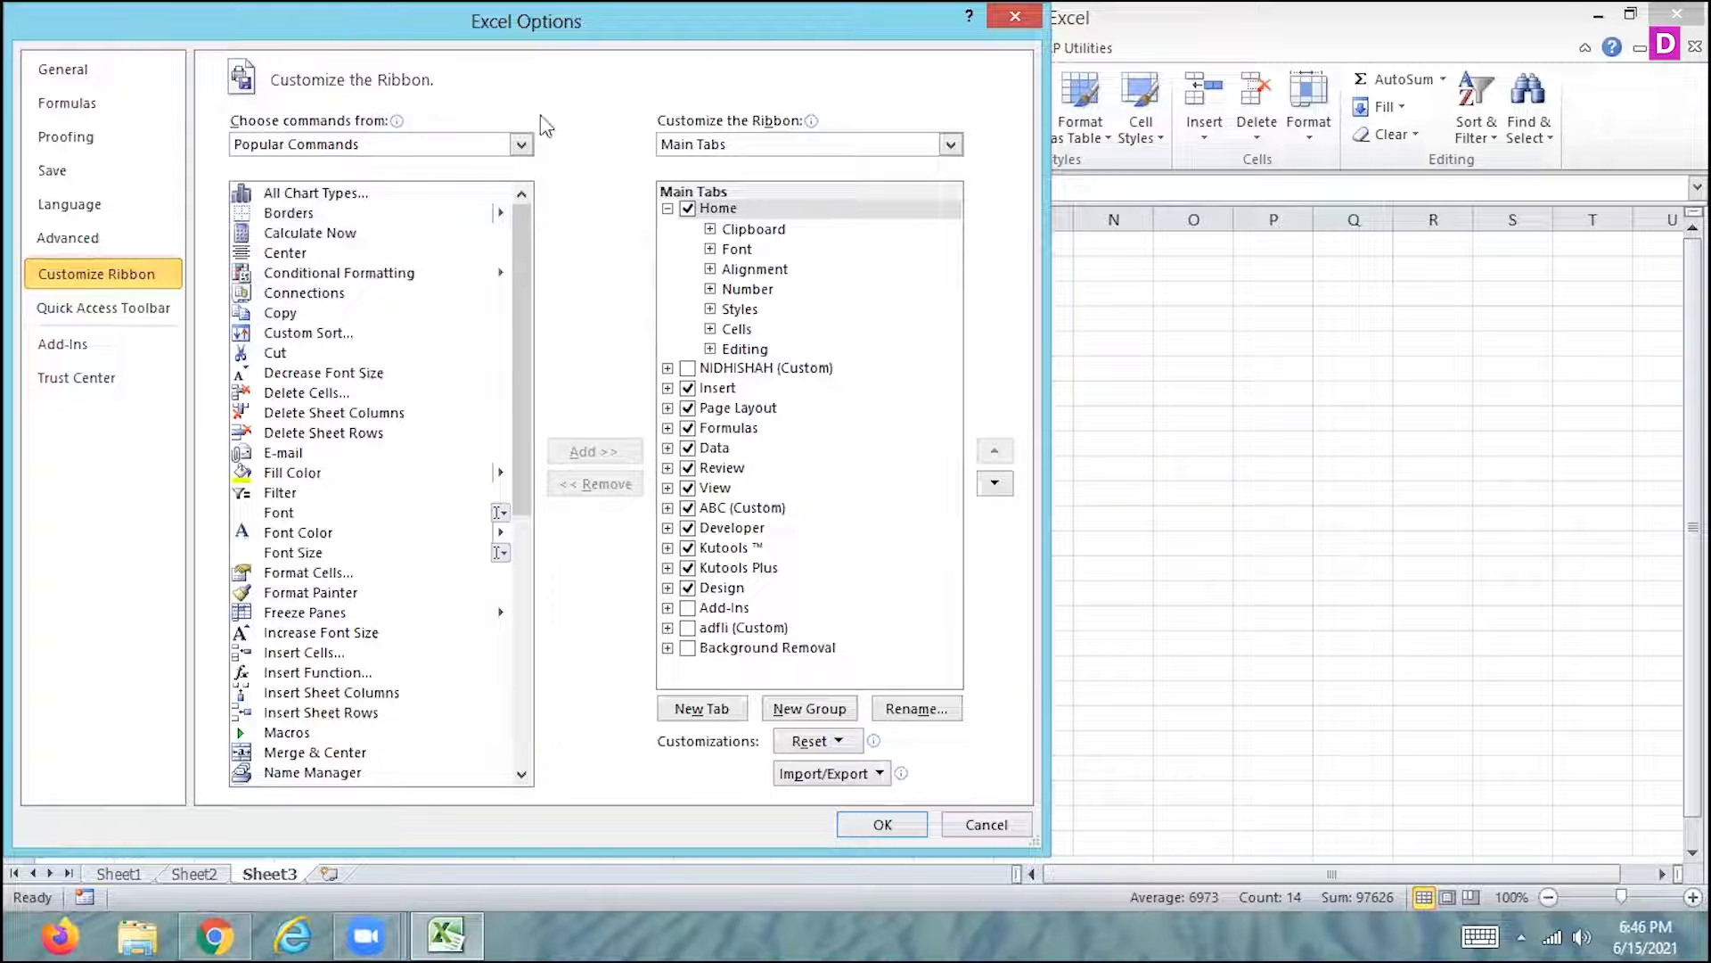
click(523, 144)
click(315, 194)
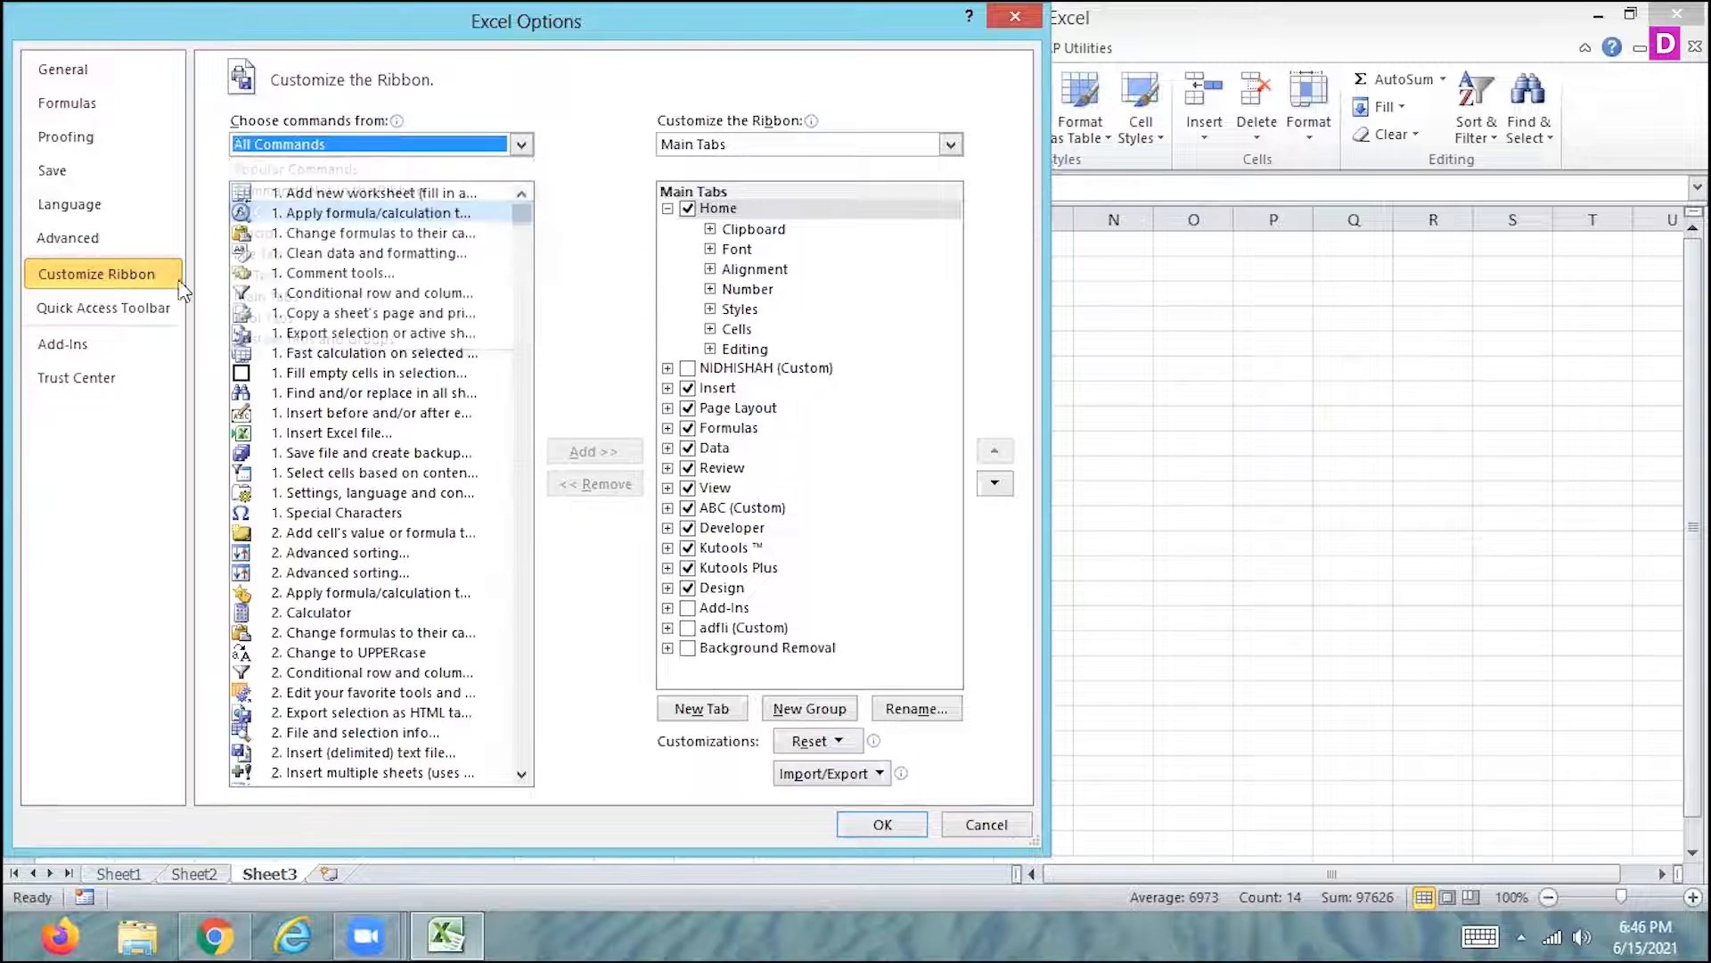
- Add the NUMBER macro to the Quick Access Toolbar for all documents
click(133, 310)
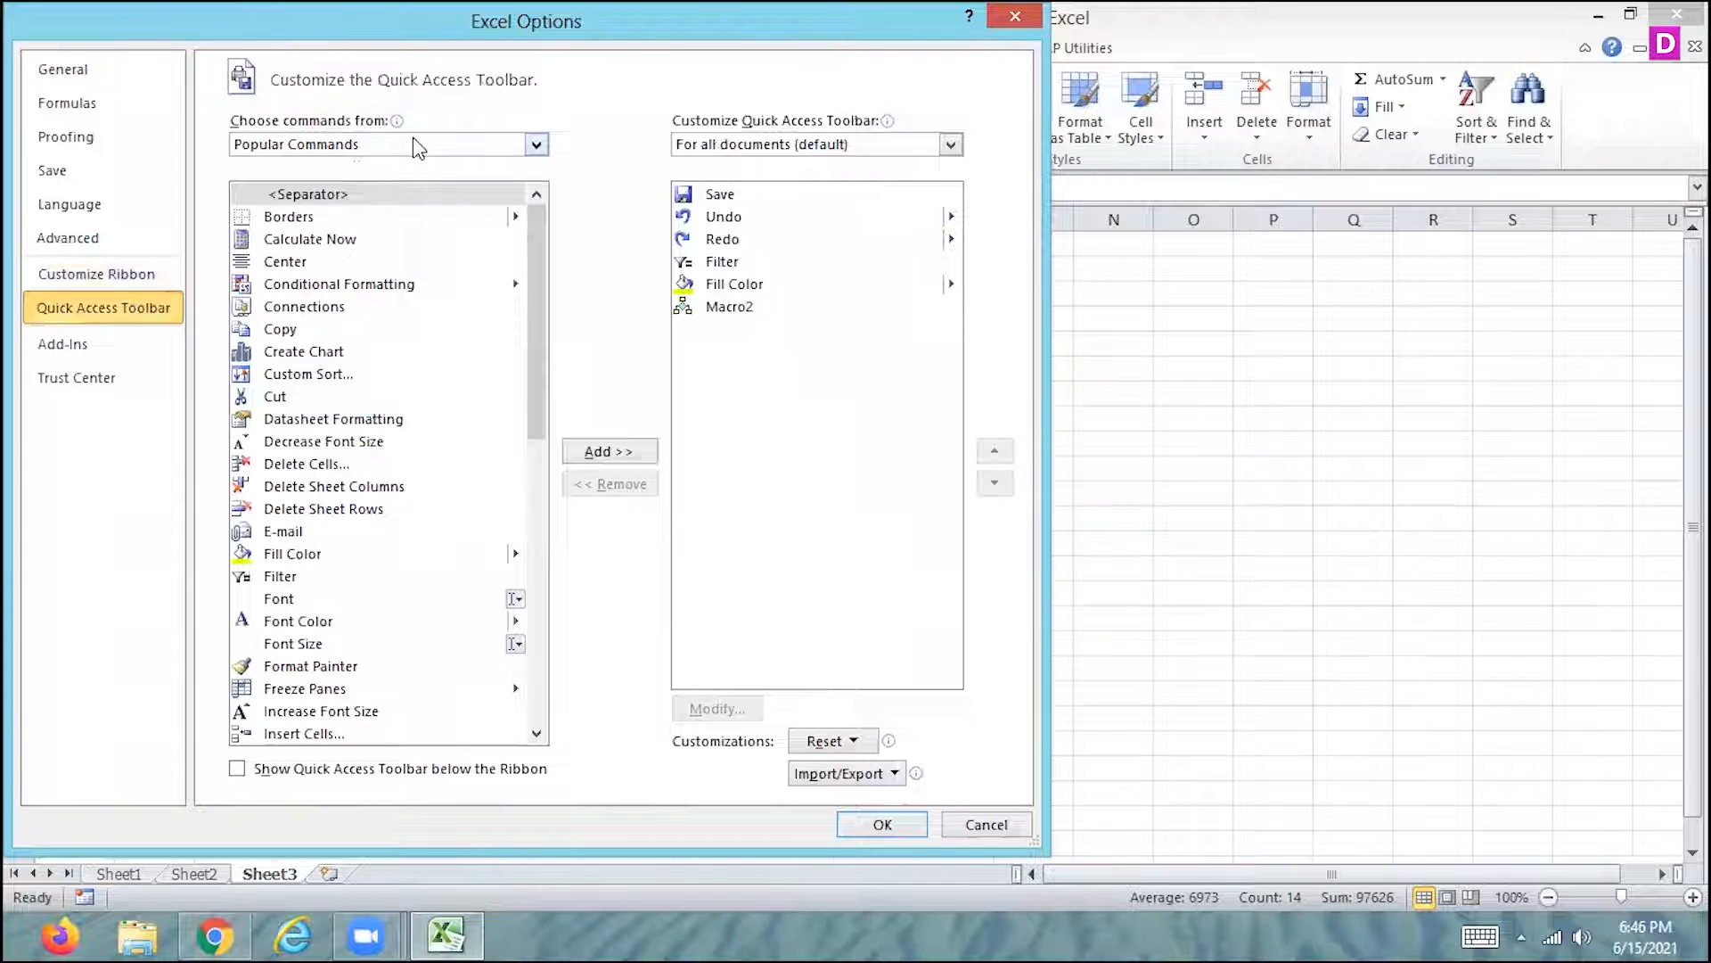
click(417, 147)
click(324, 233)
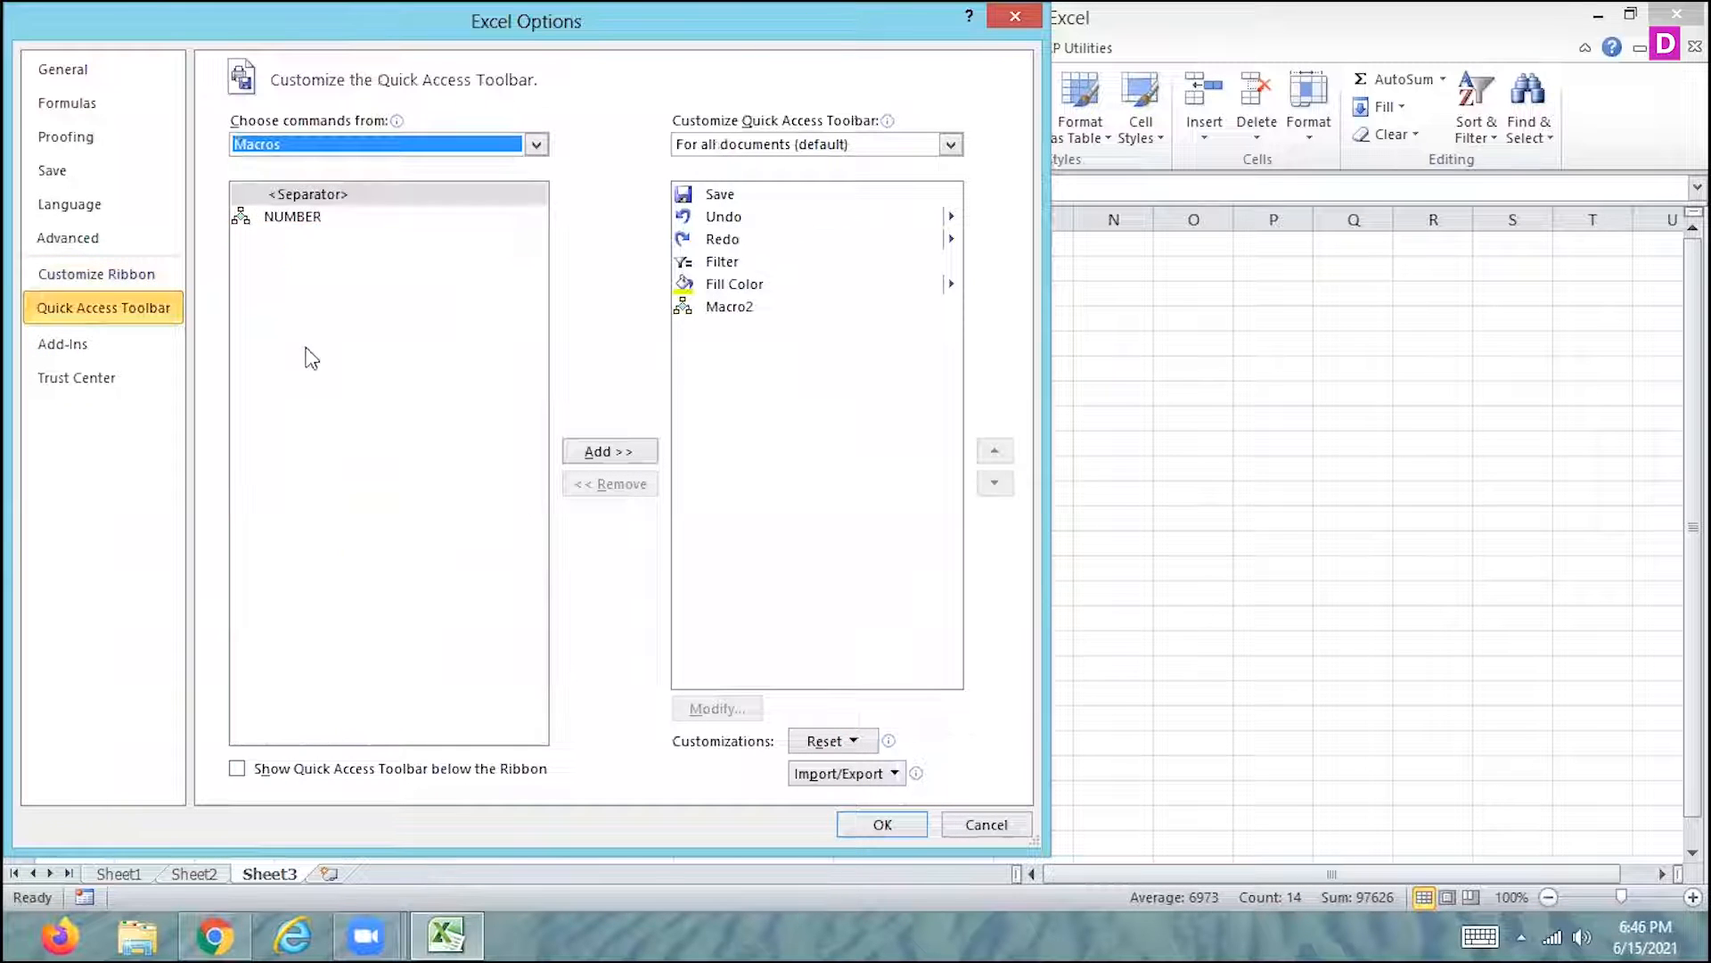
click(312, 216)
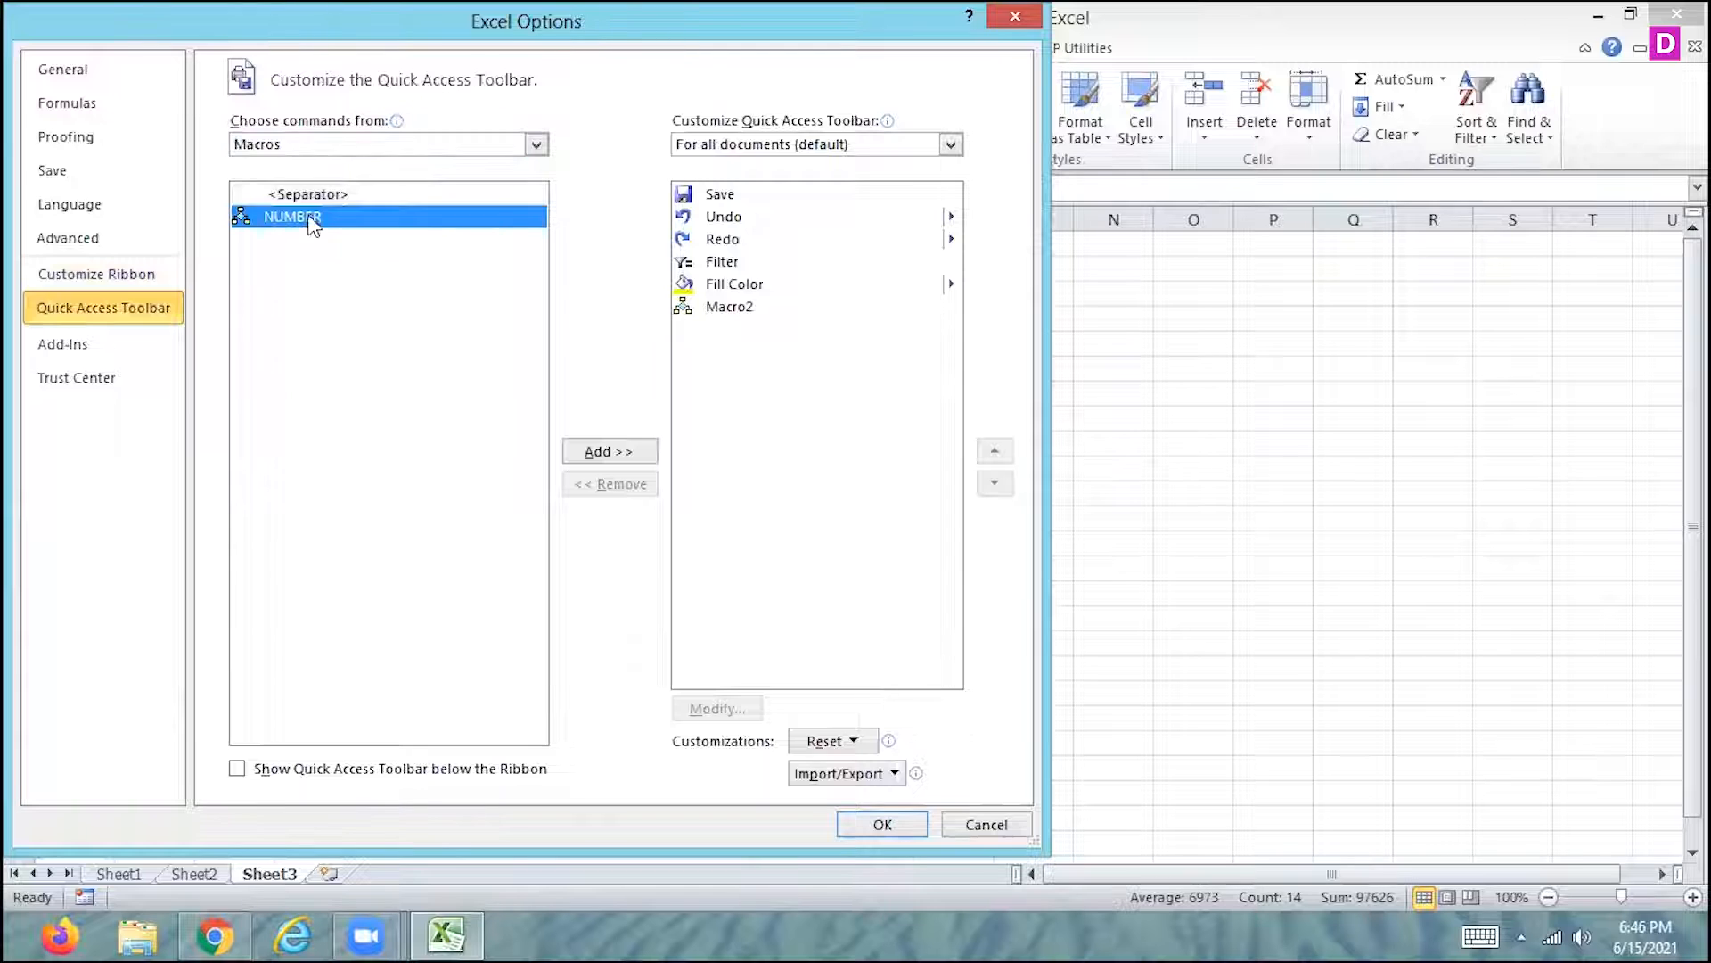
click(590, 454)
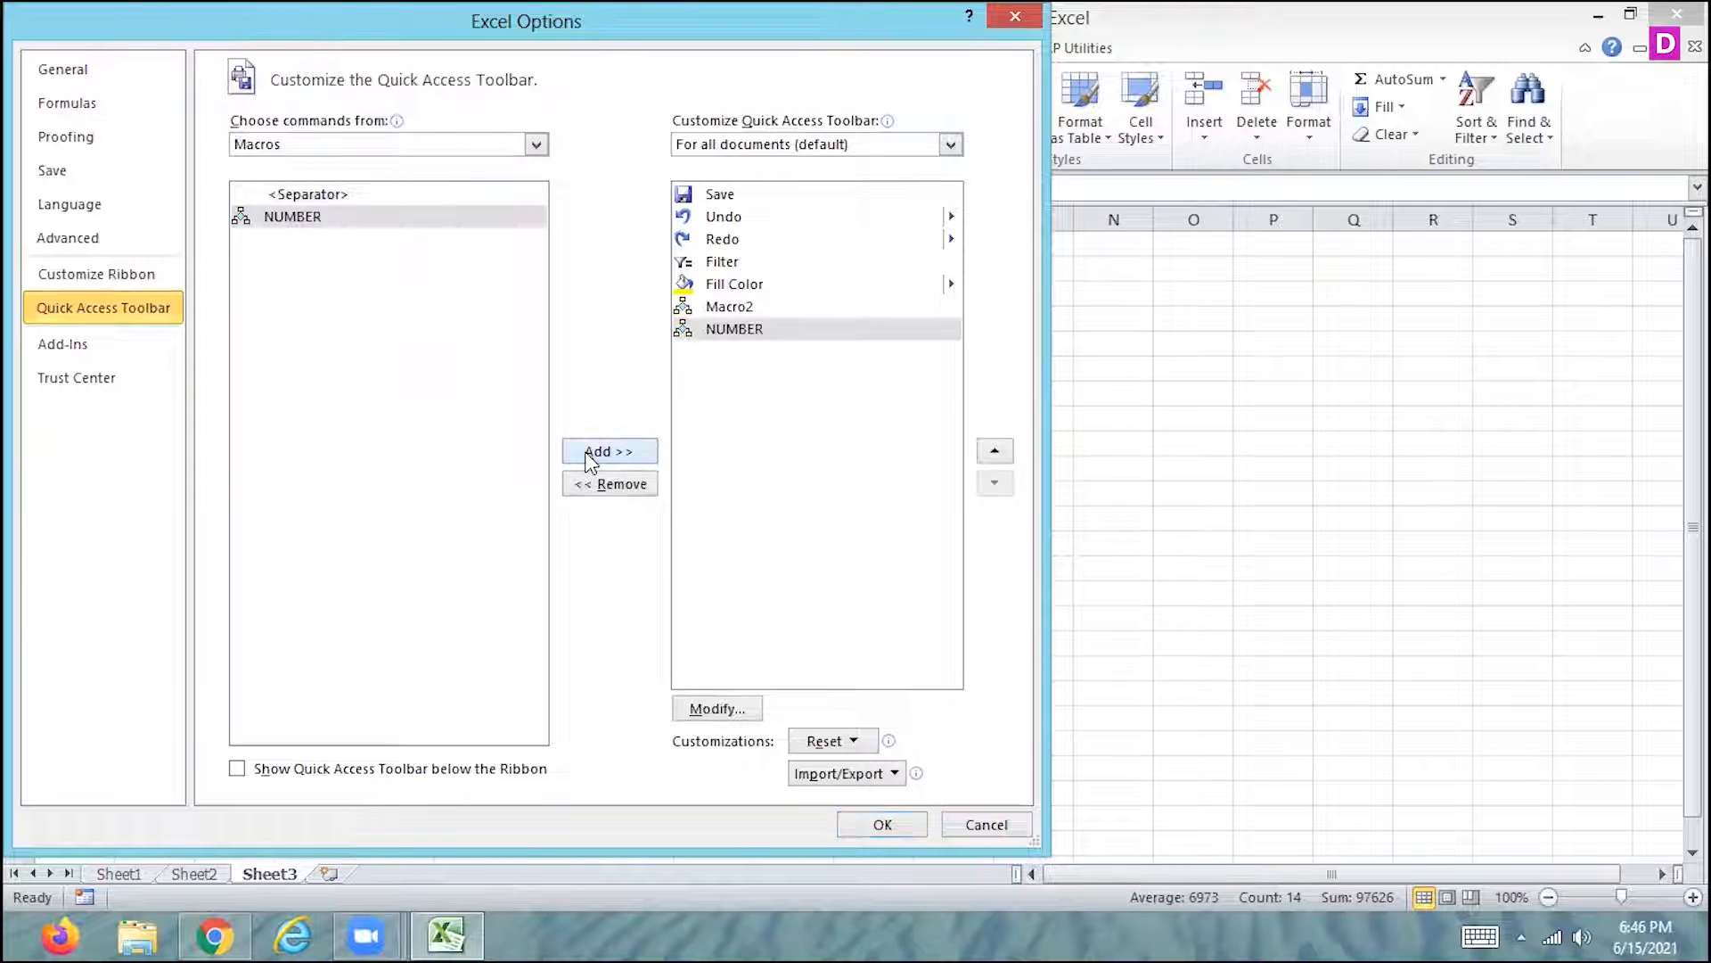
click(882, 826)
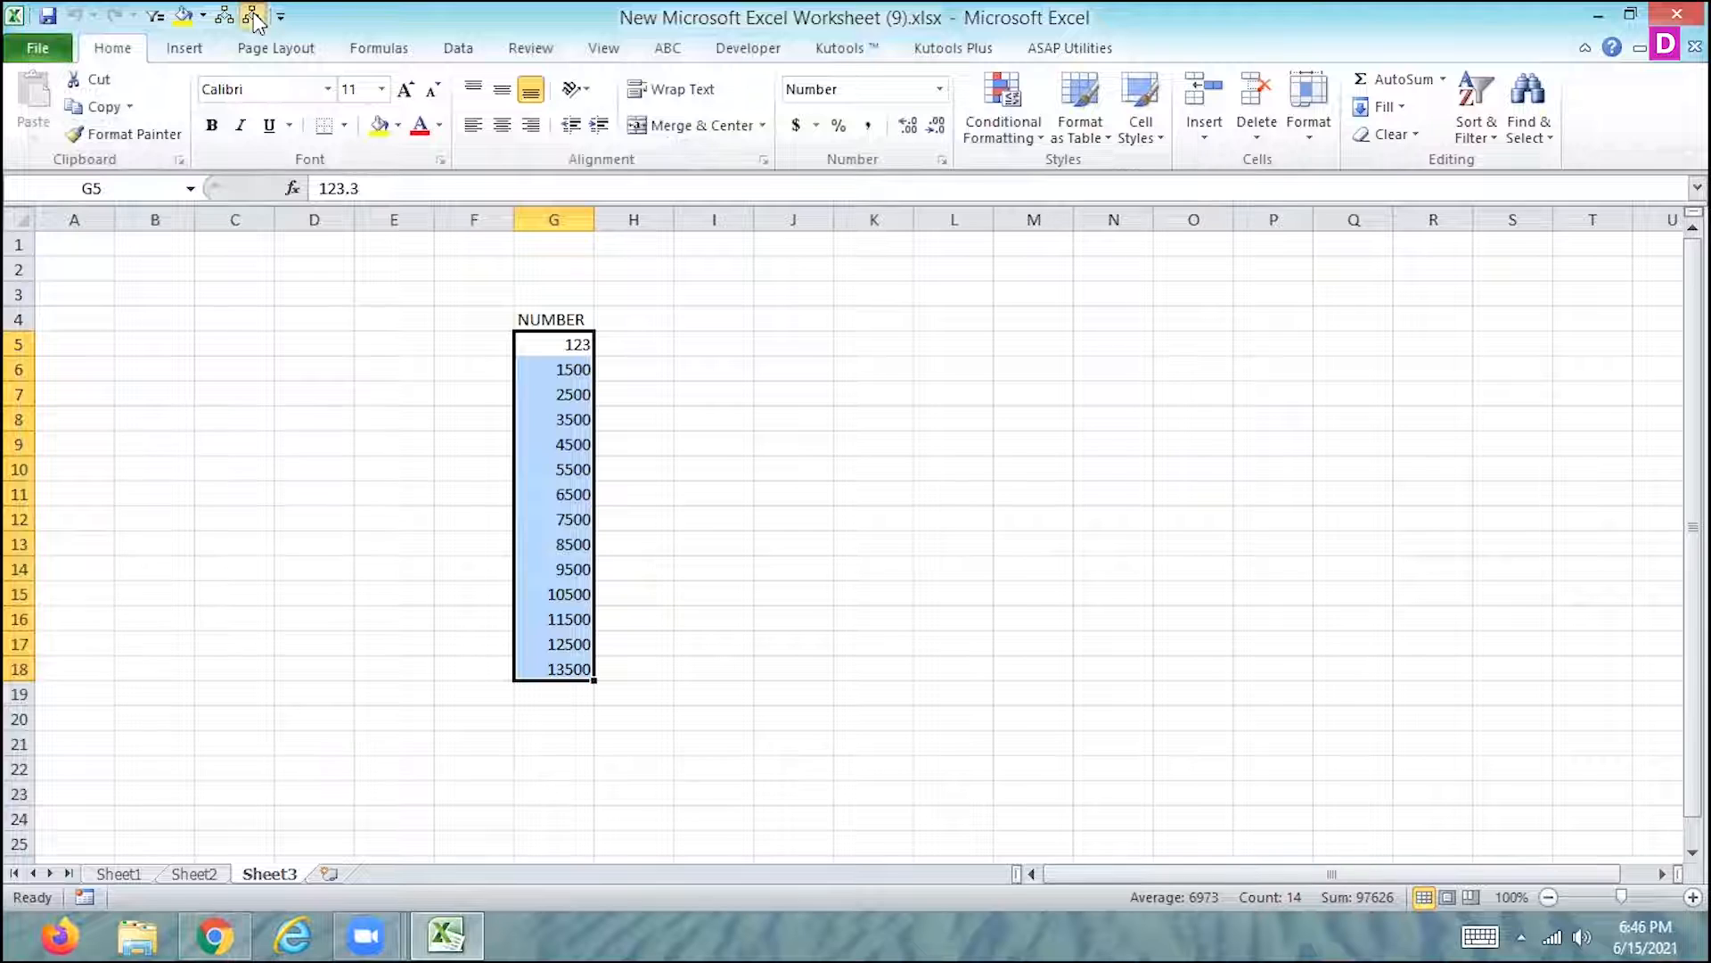
- Create a new custom ribbon tab after Home and rename it MACRO_NAME
click(57, 46)
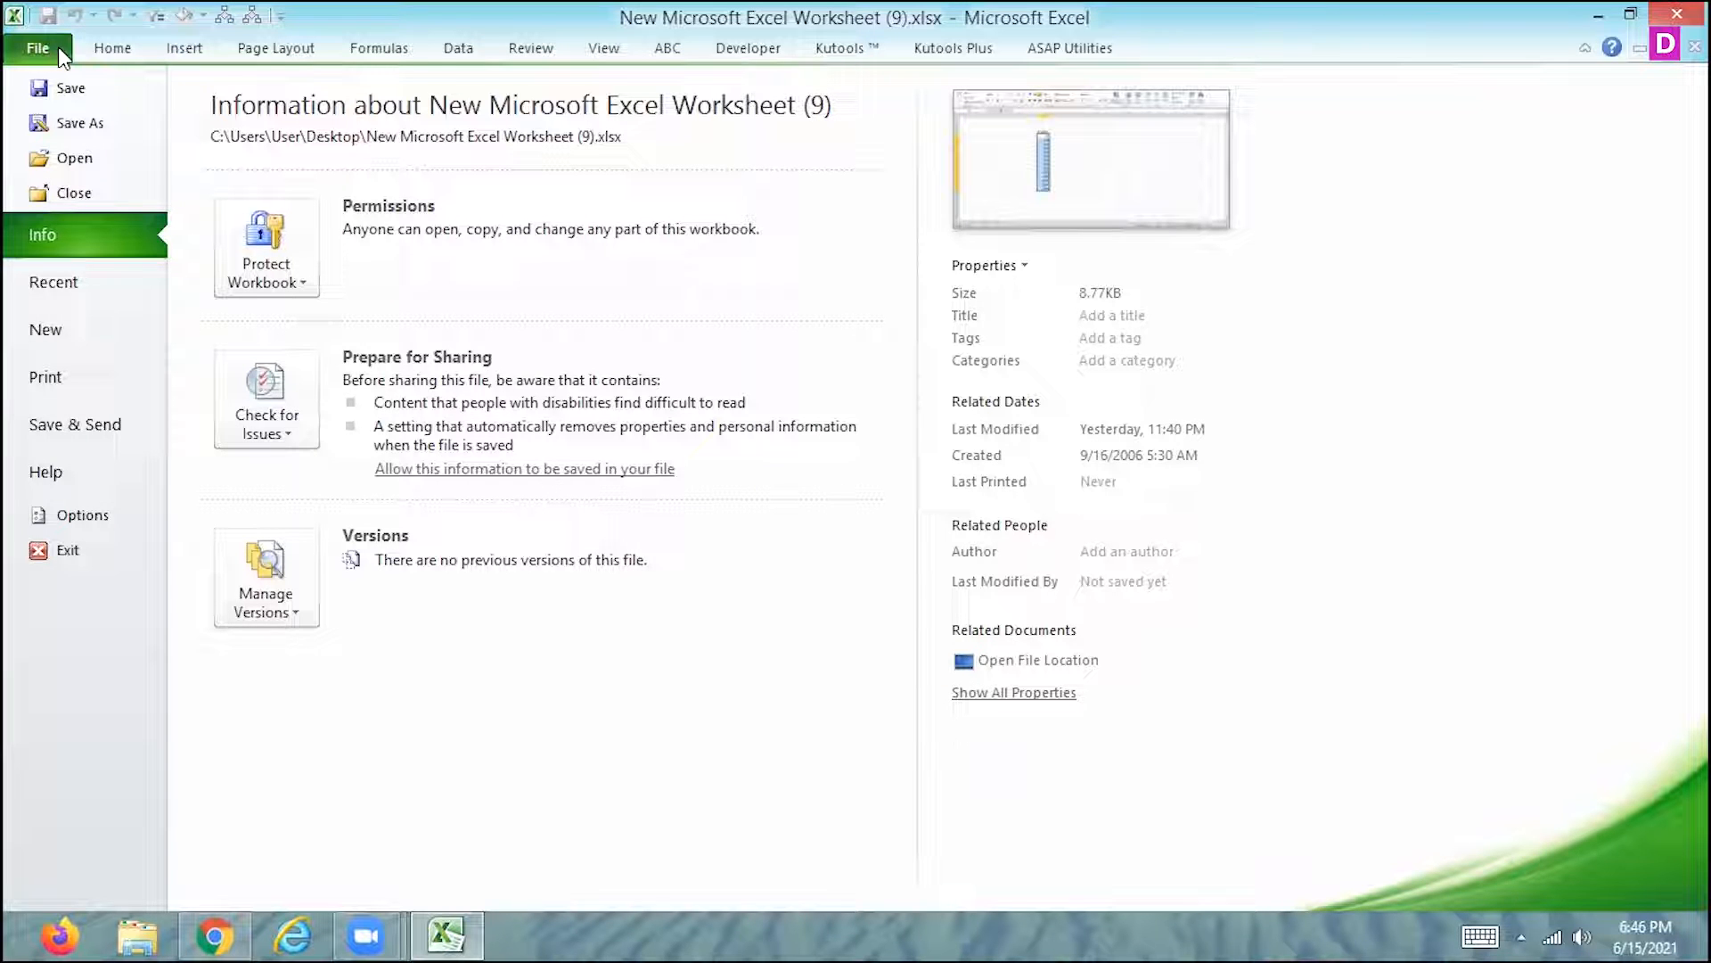
click(62, 516)
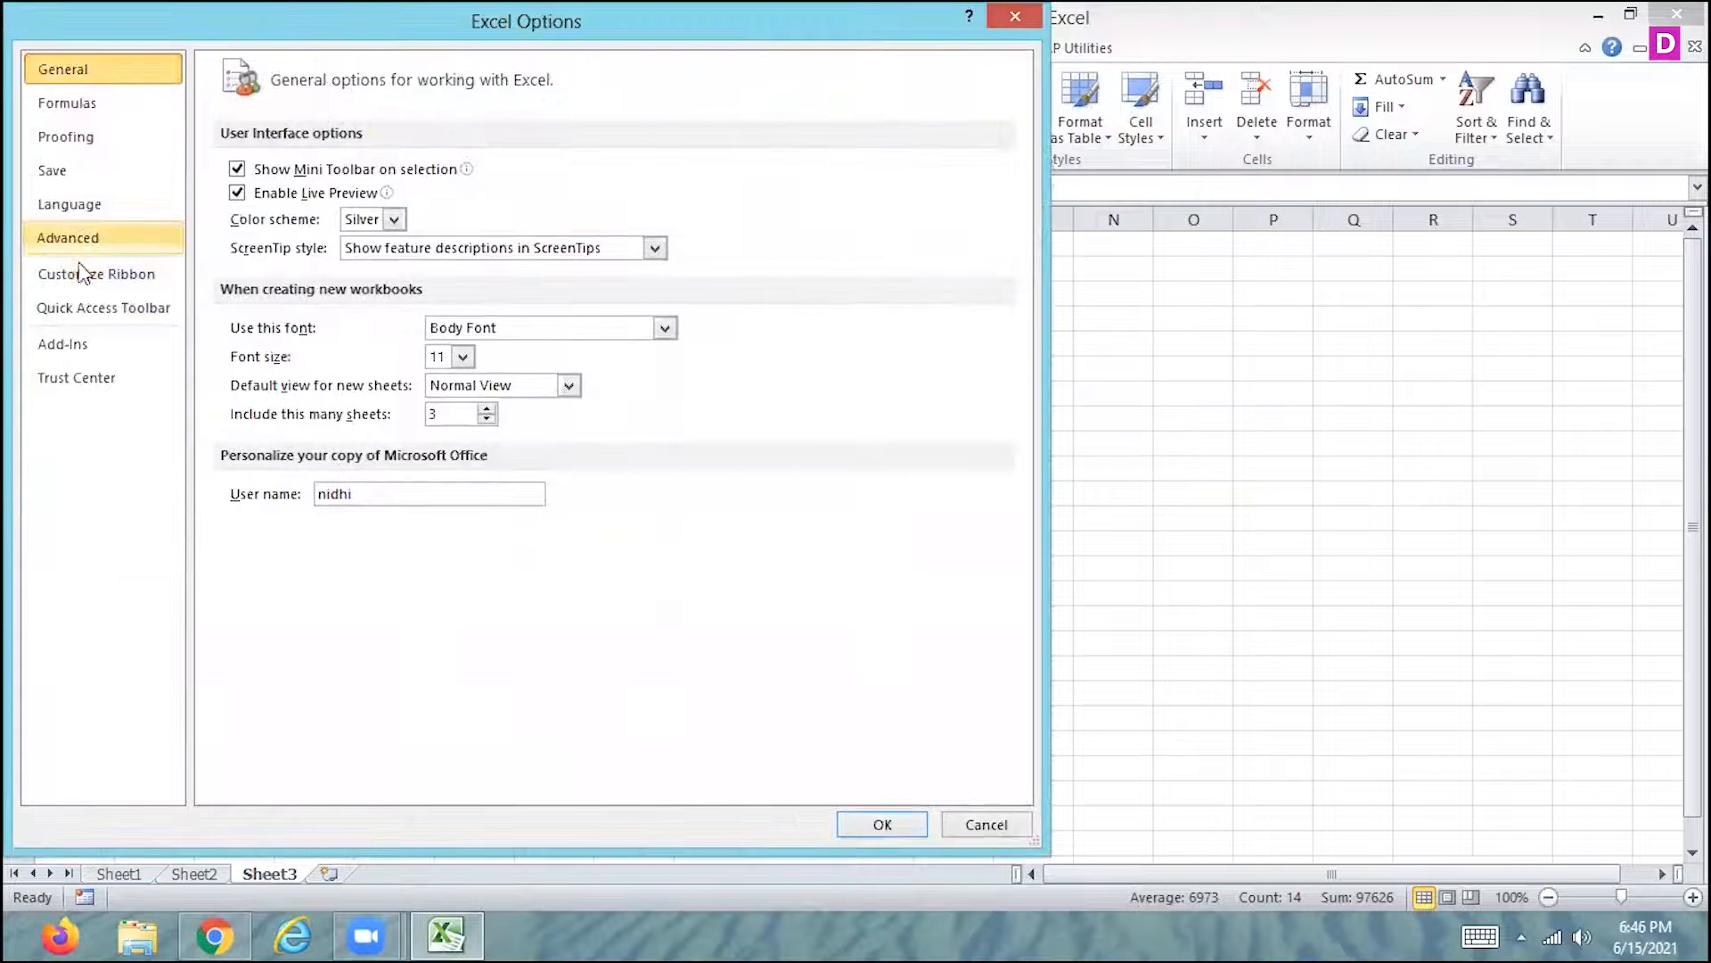
click(75, 302)
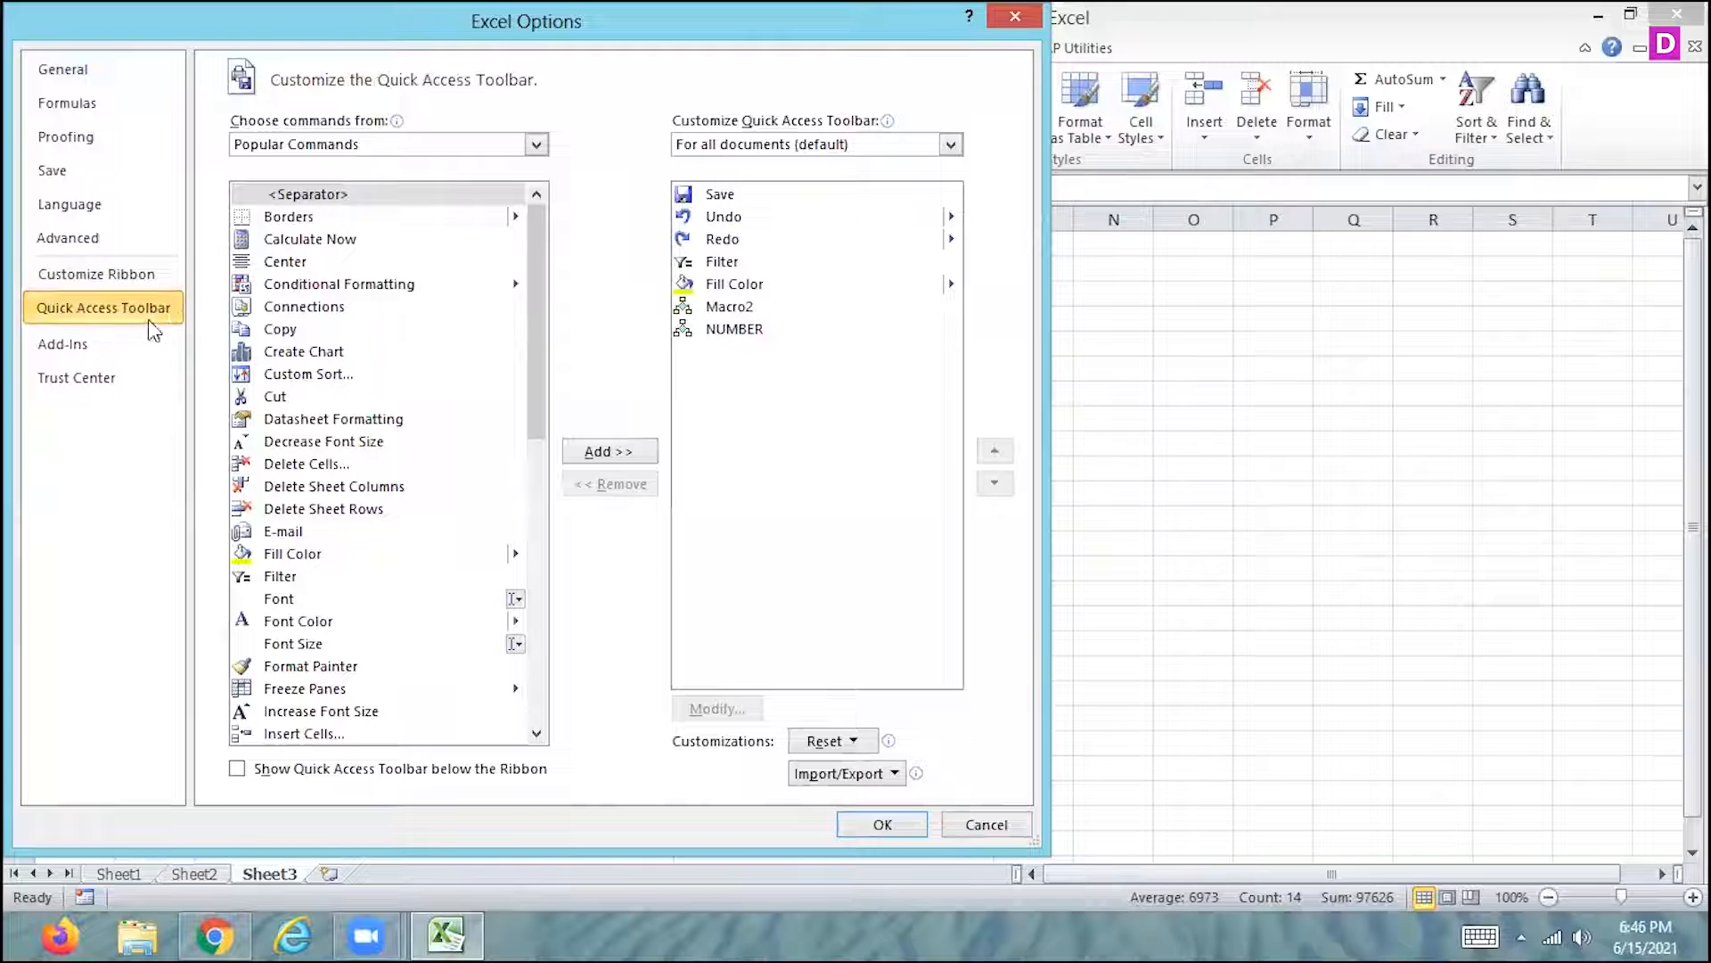
click(109, 281)
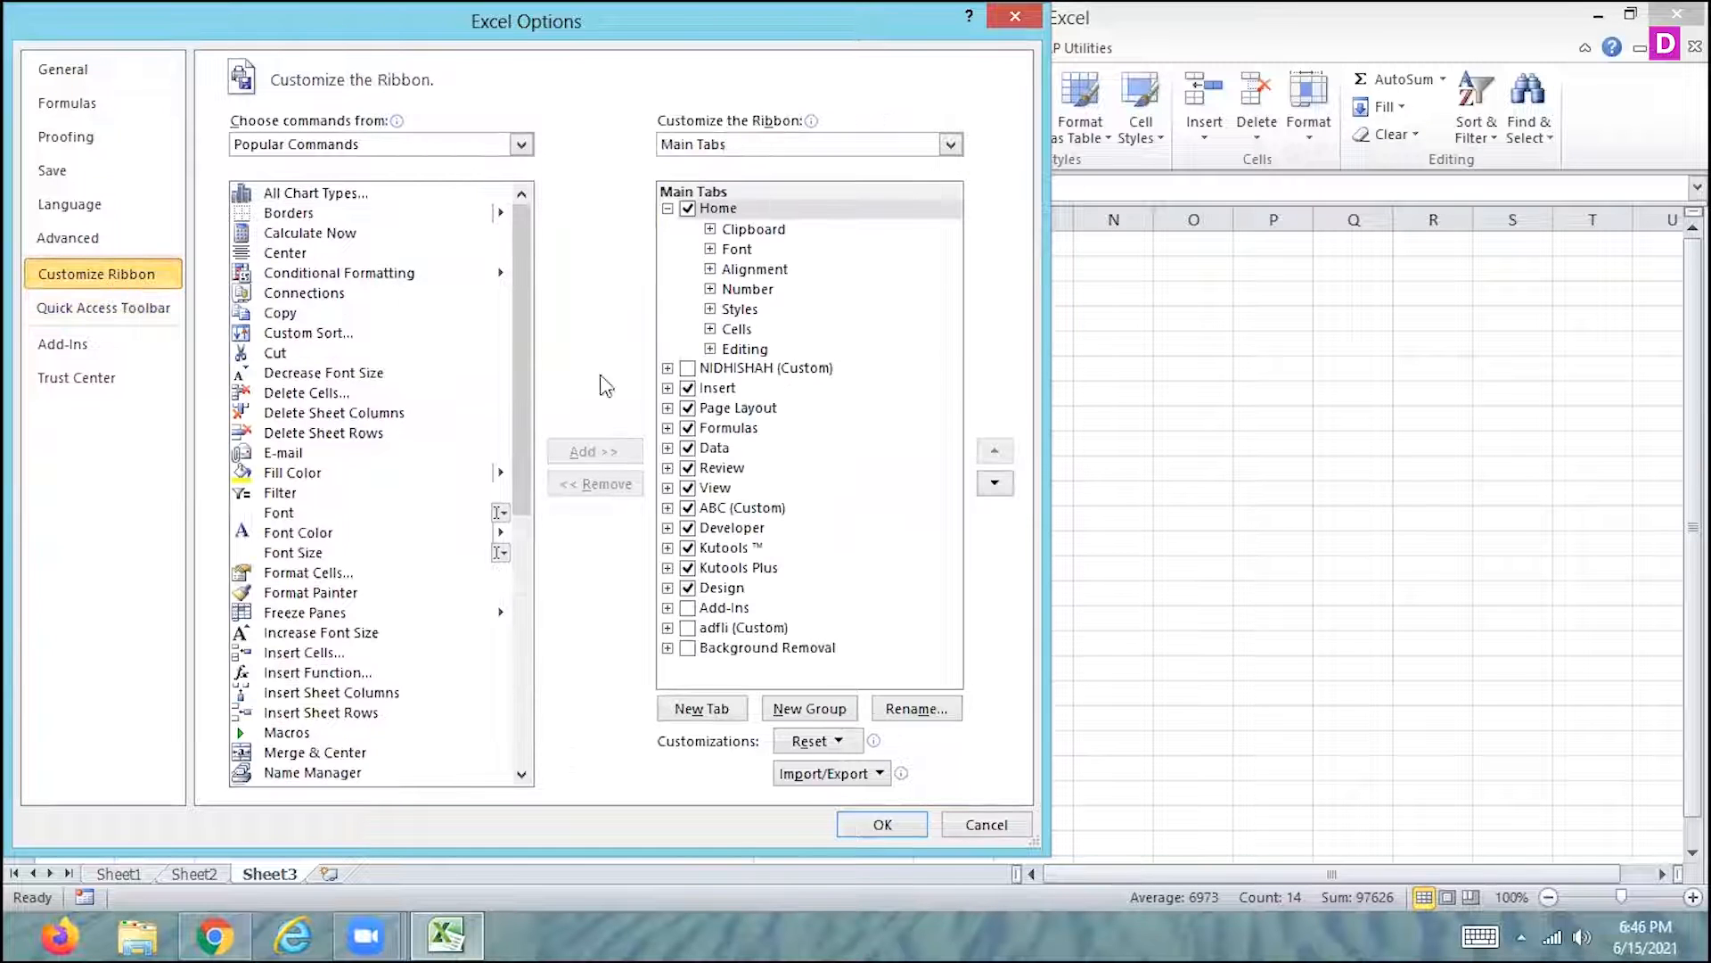
click(706, 713)
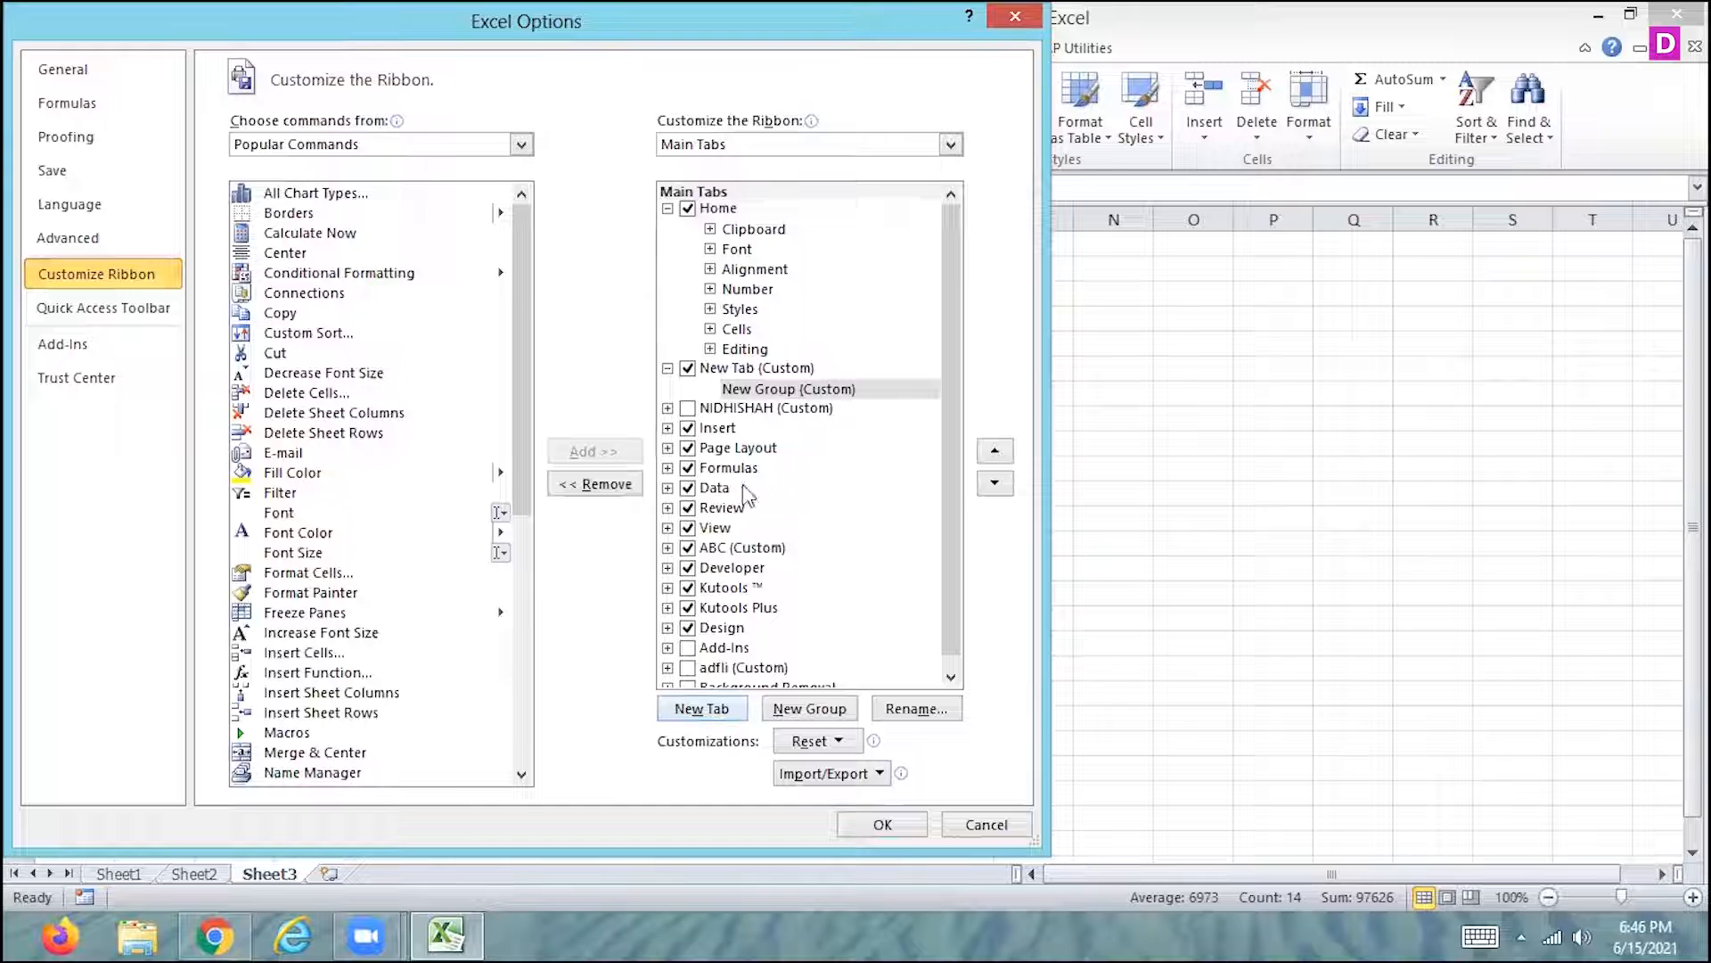
click(756, 369)
click(929, 714)
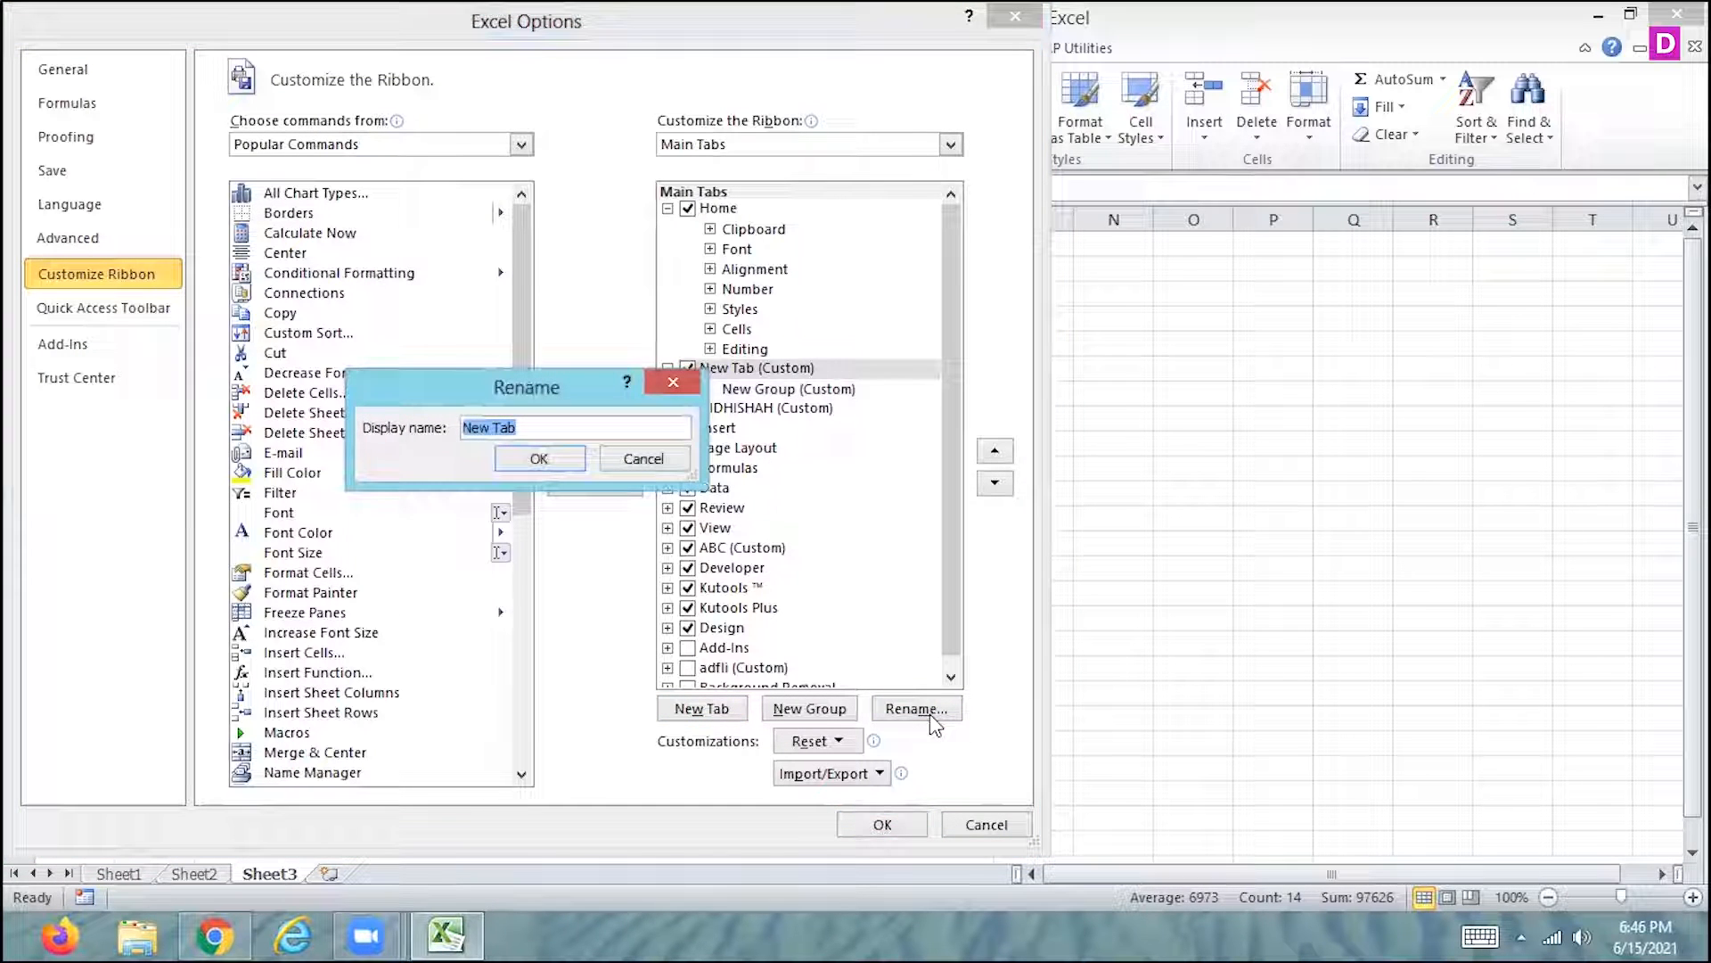
text(MACRO)
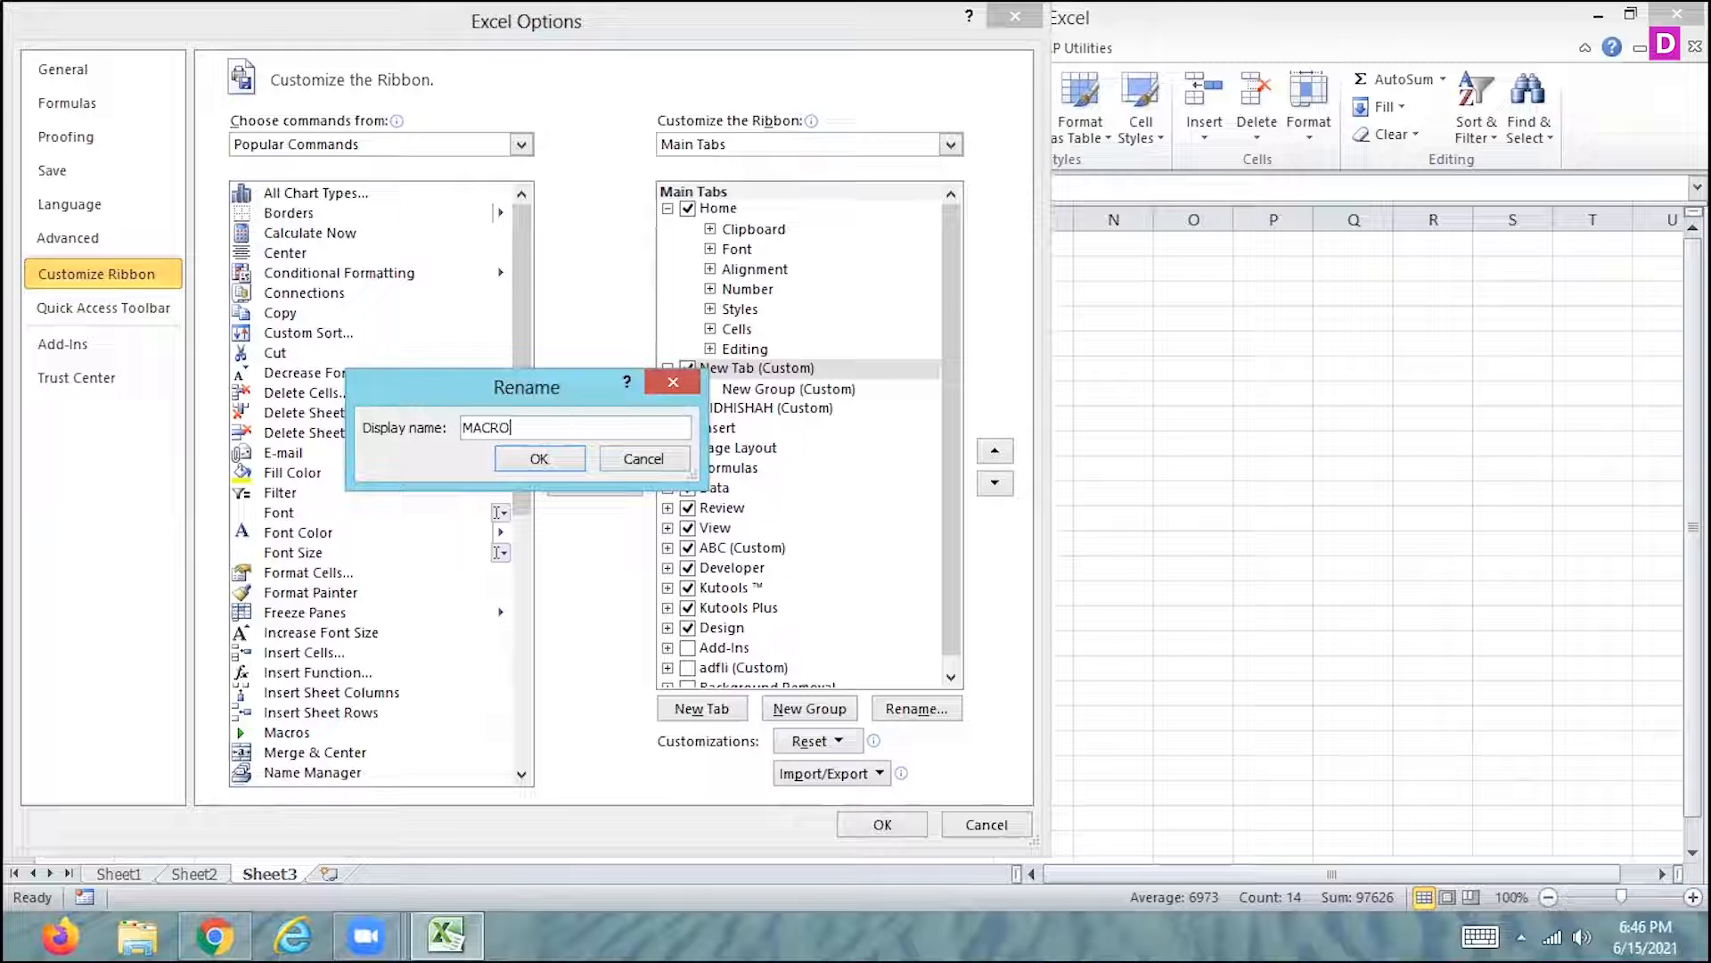
text(_NAME)
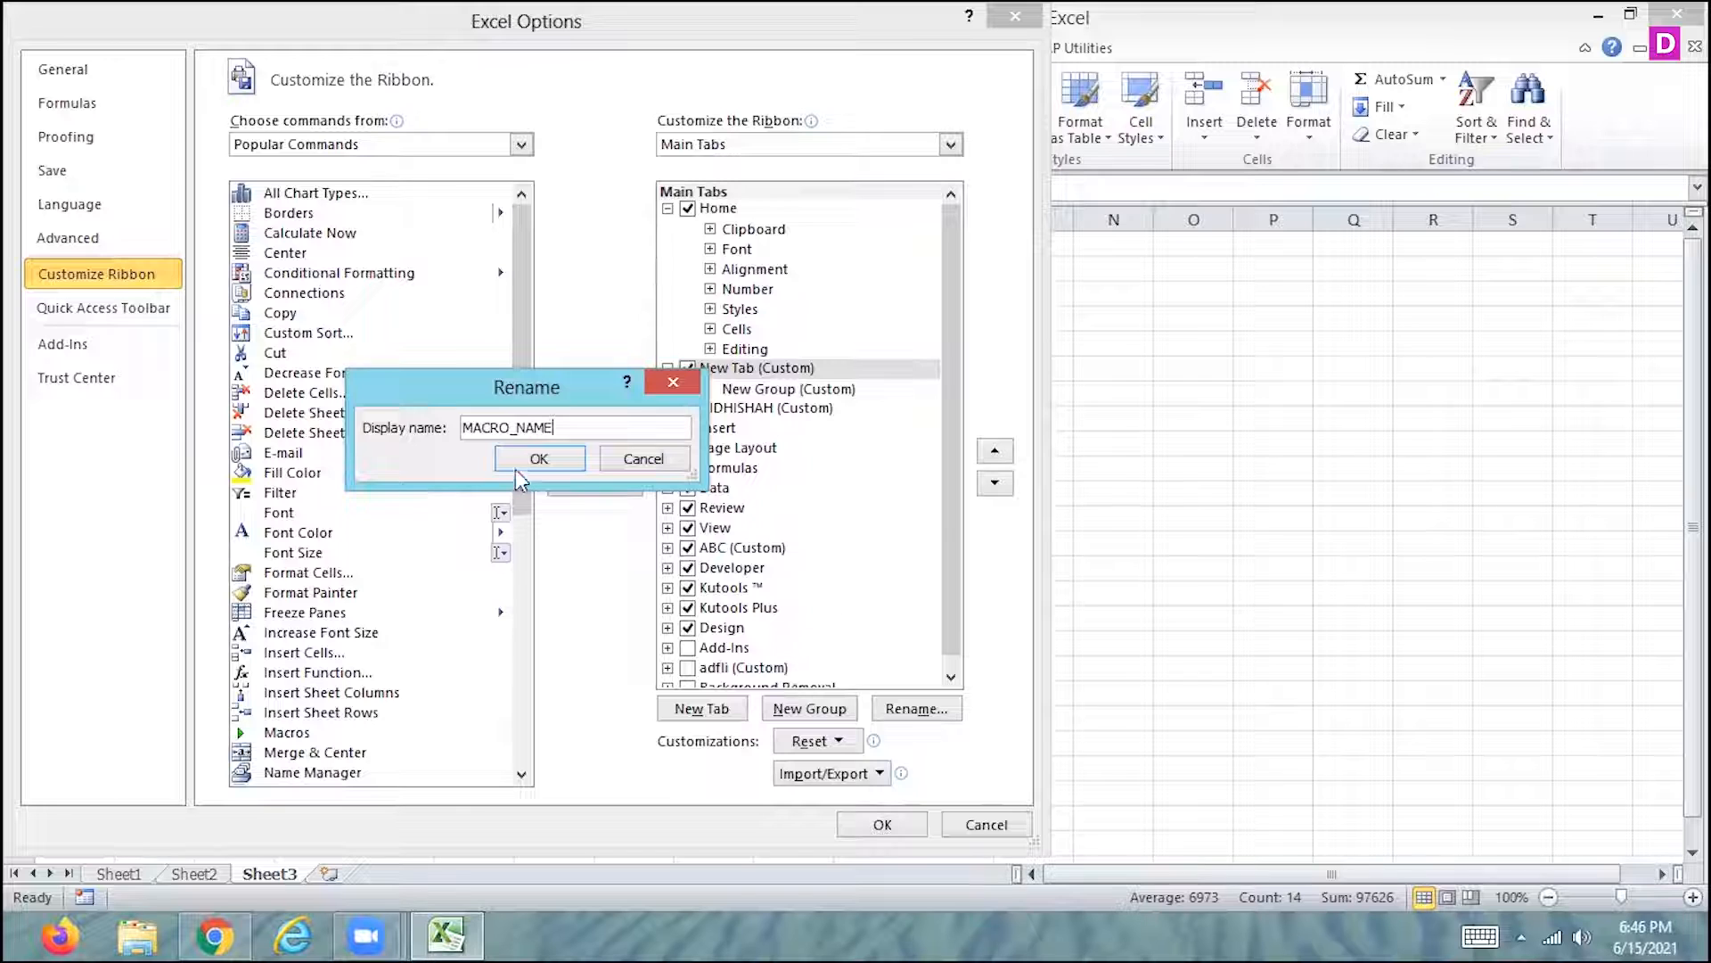
click(511, 458)
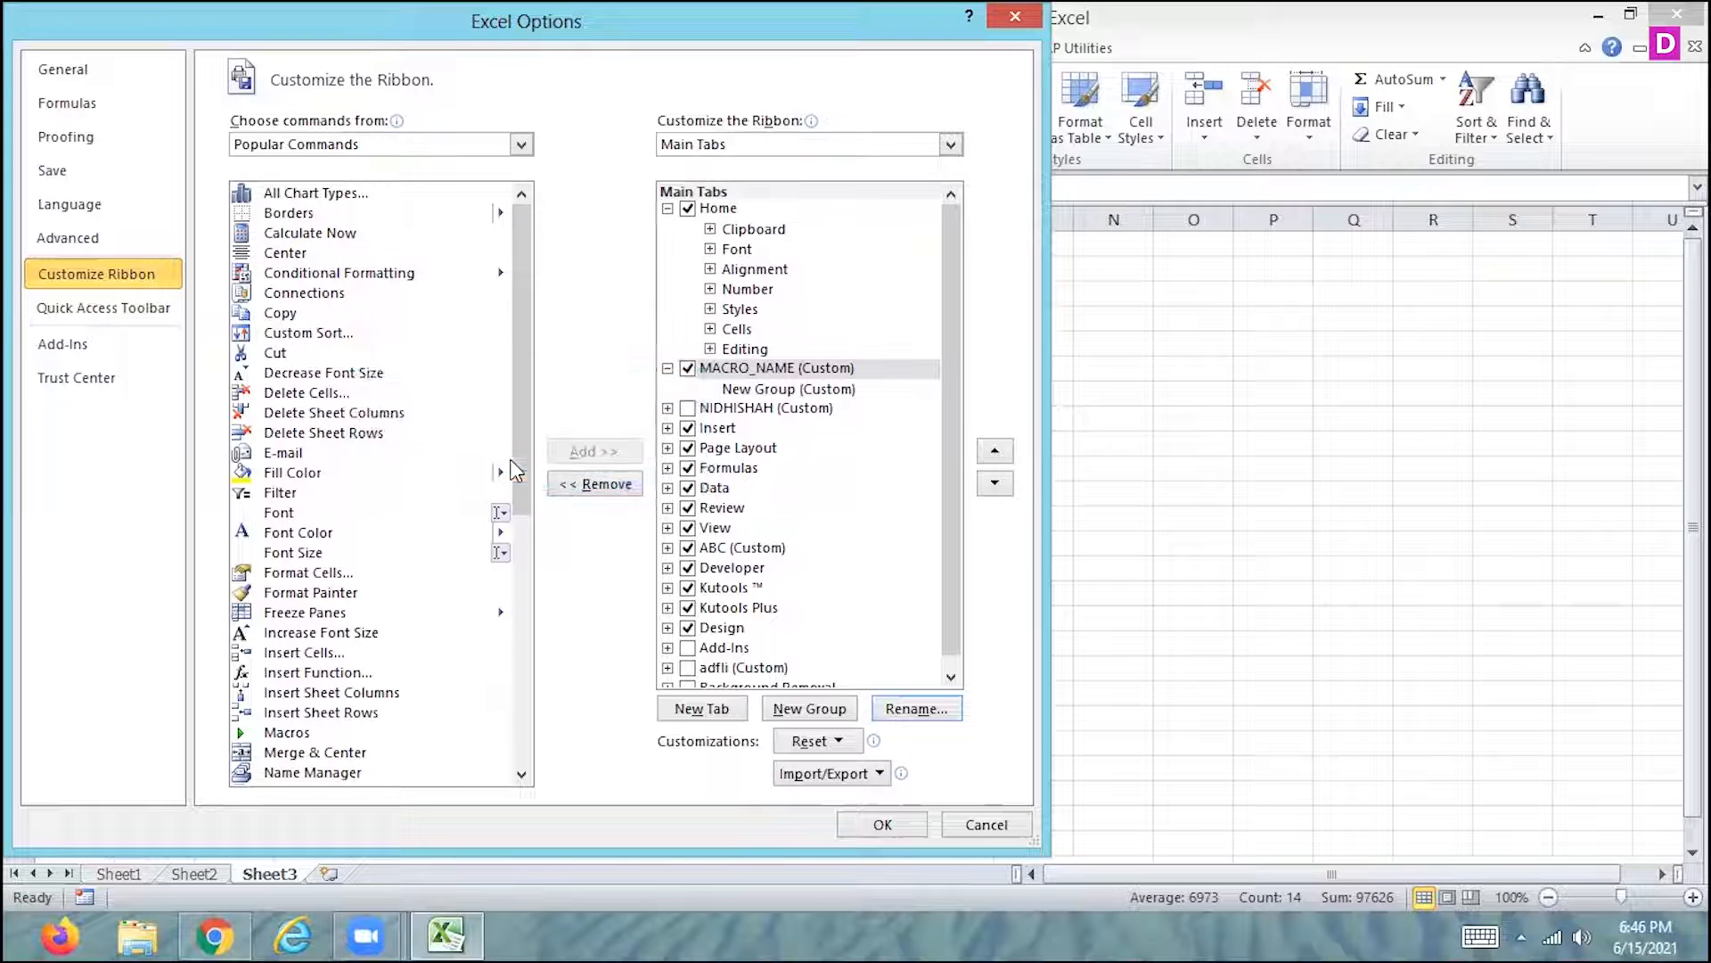
- Add the NUMBER macro to the new custom group under the MACRO_NAME ribbon tab and apply the customization
click(359, 145)
click(301, 233)
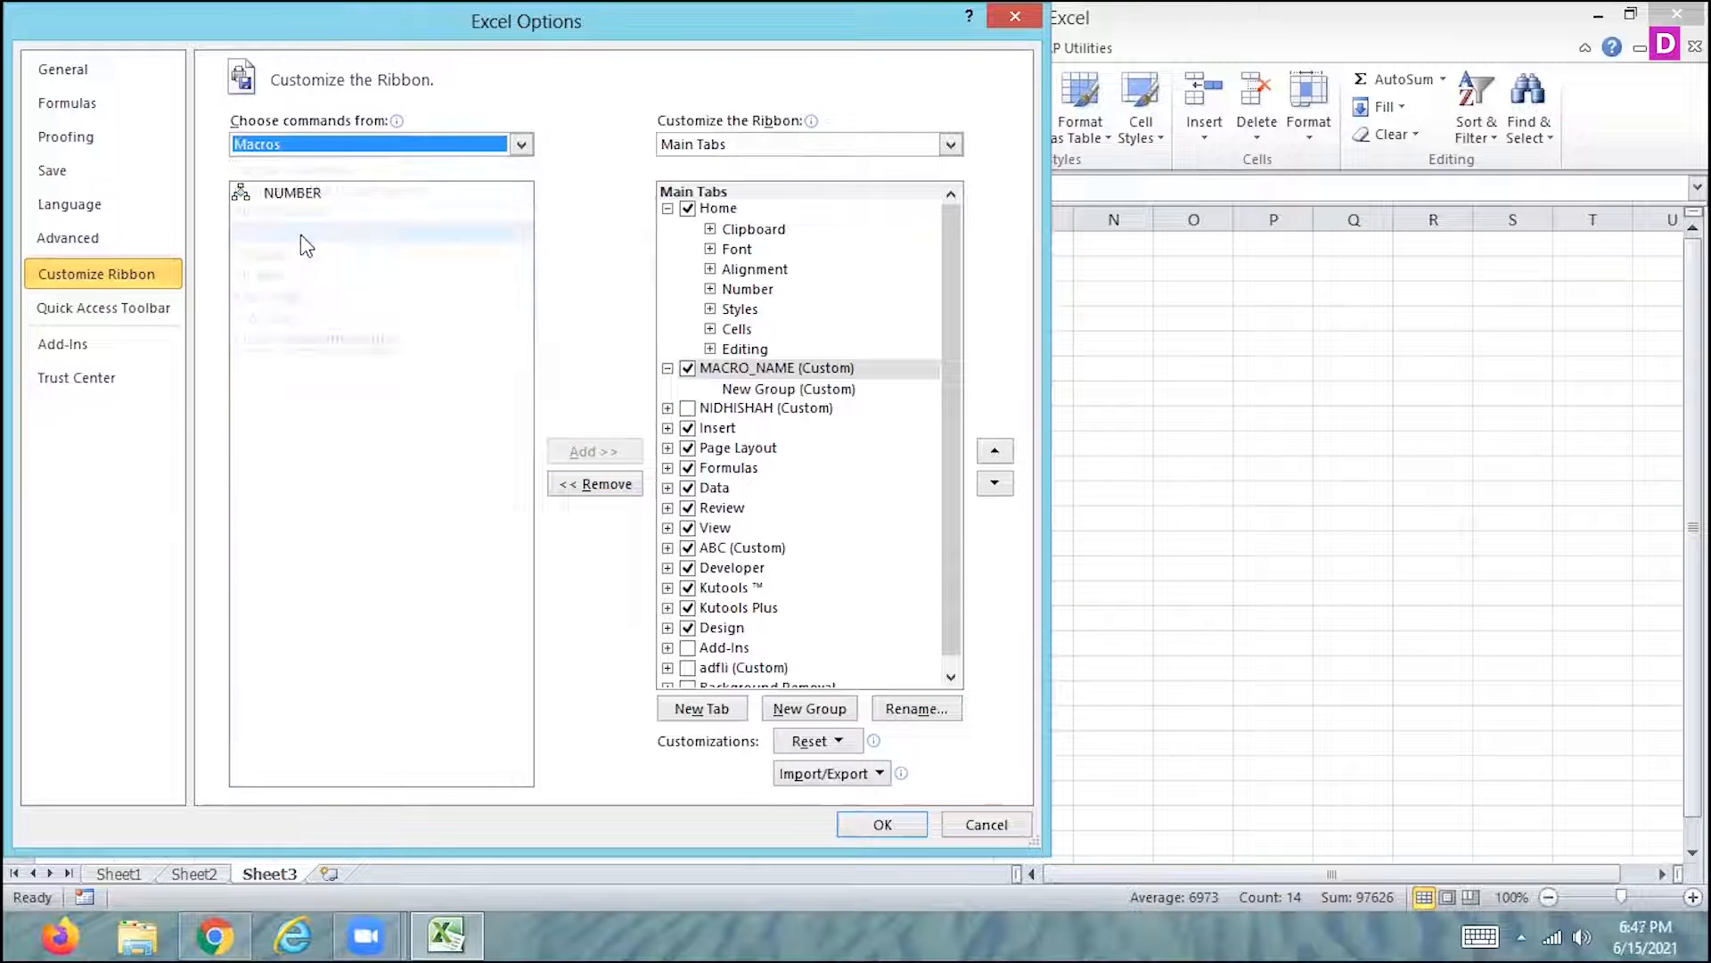
click(303, 193)
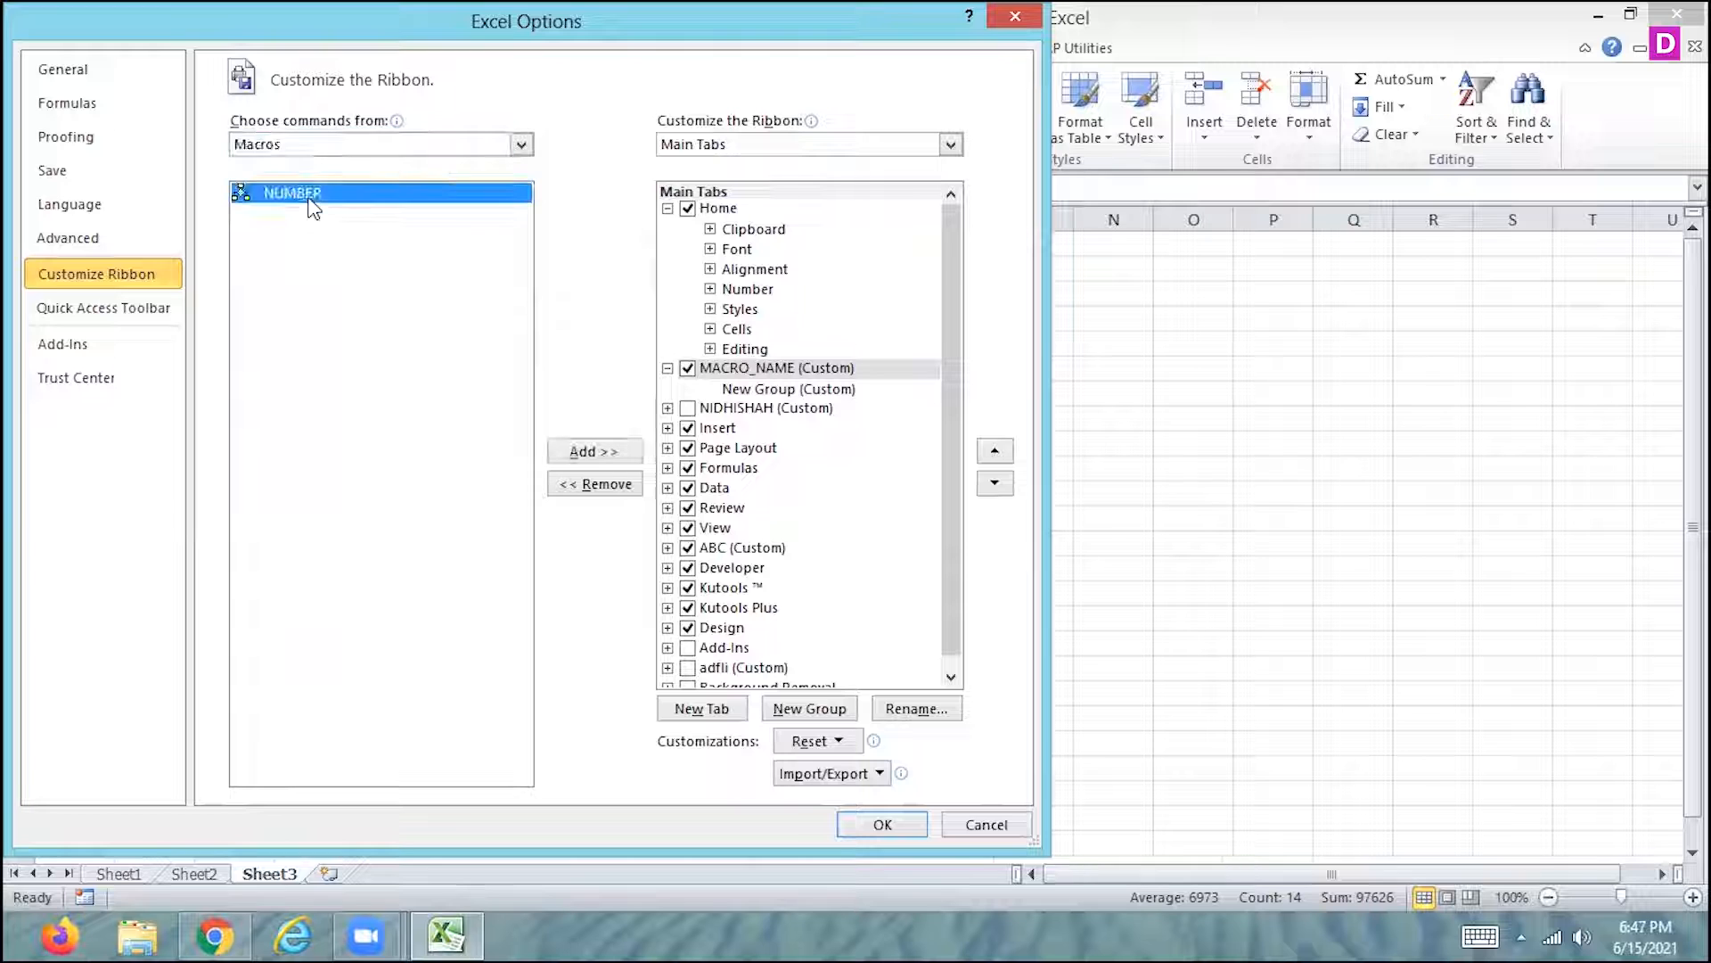
click(606, 452)
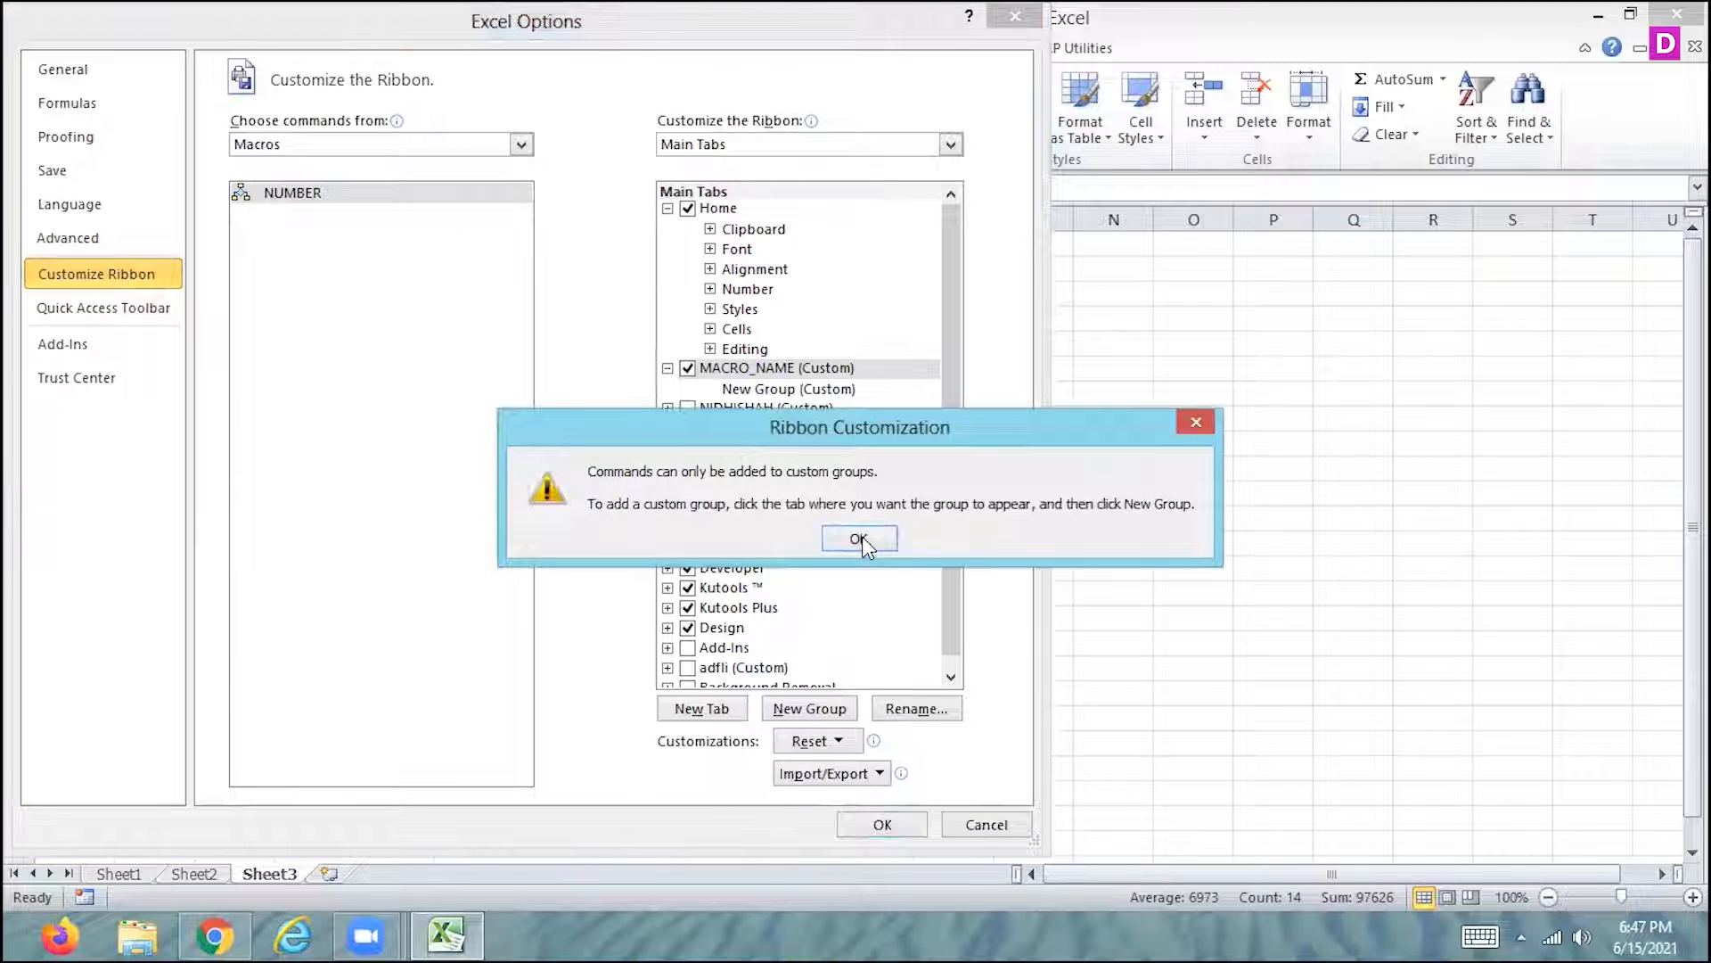
click(858, 537)
click(788, 389)
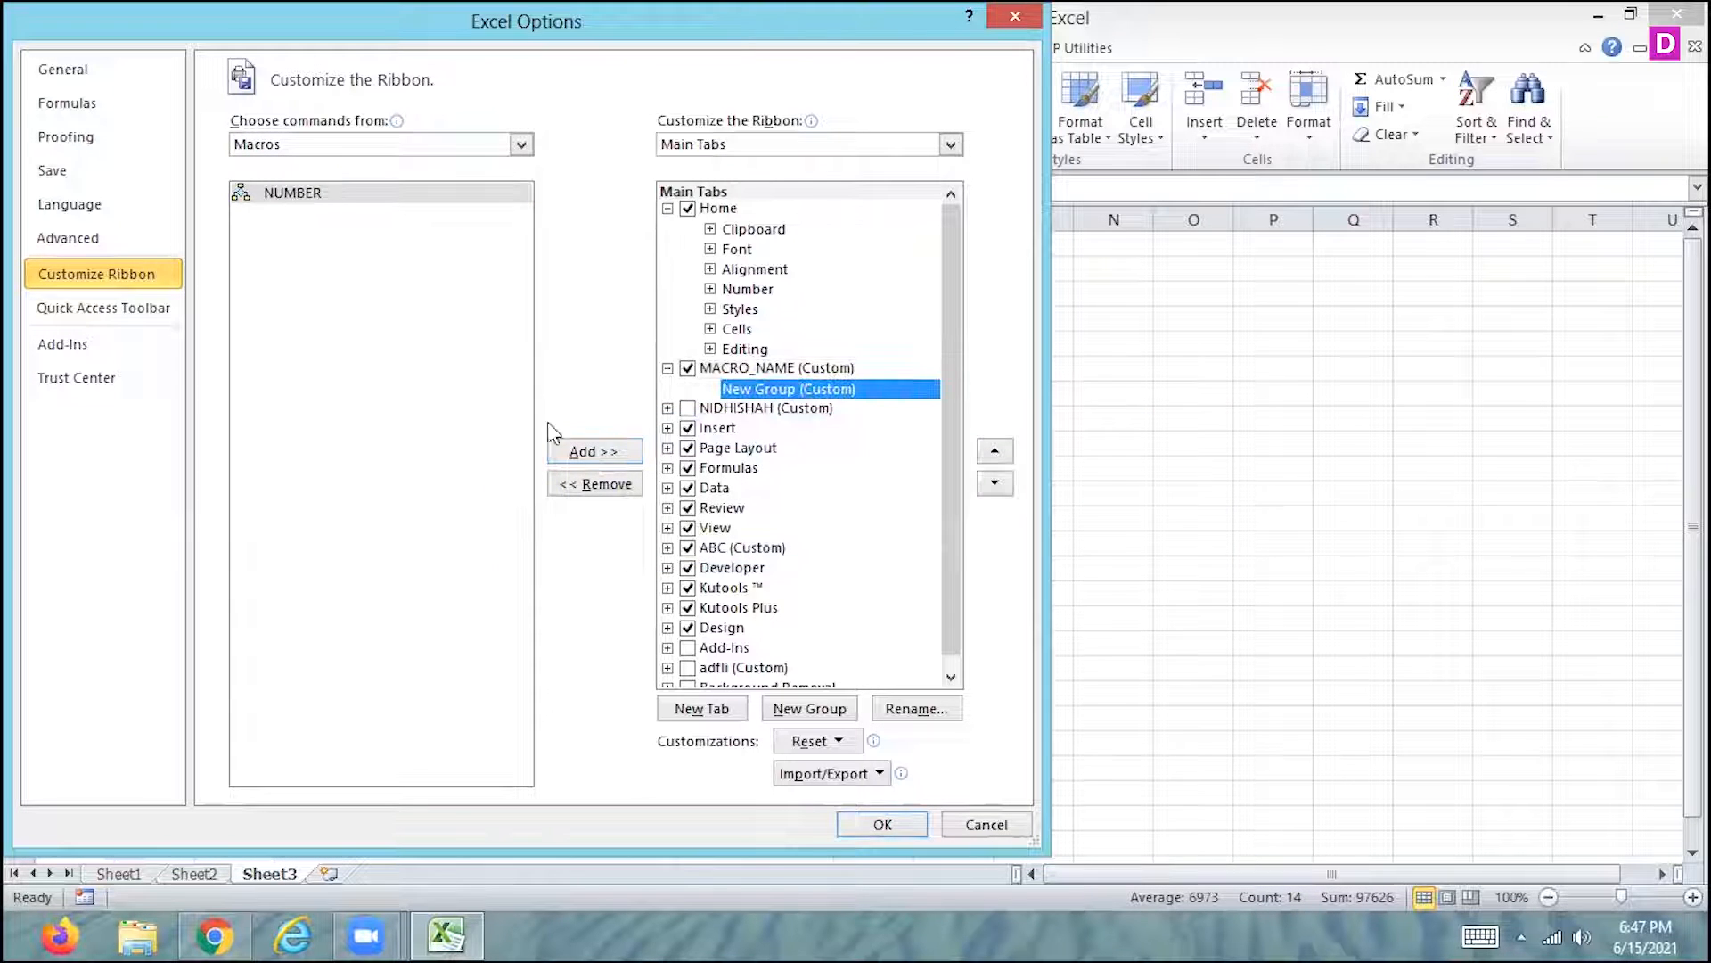
click(592, 451)
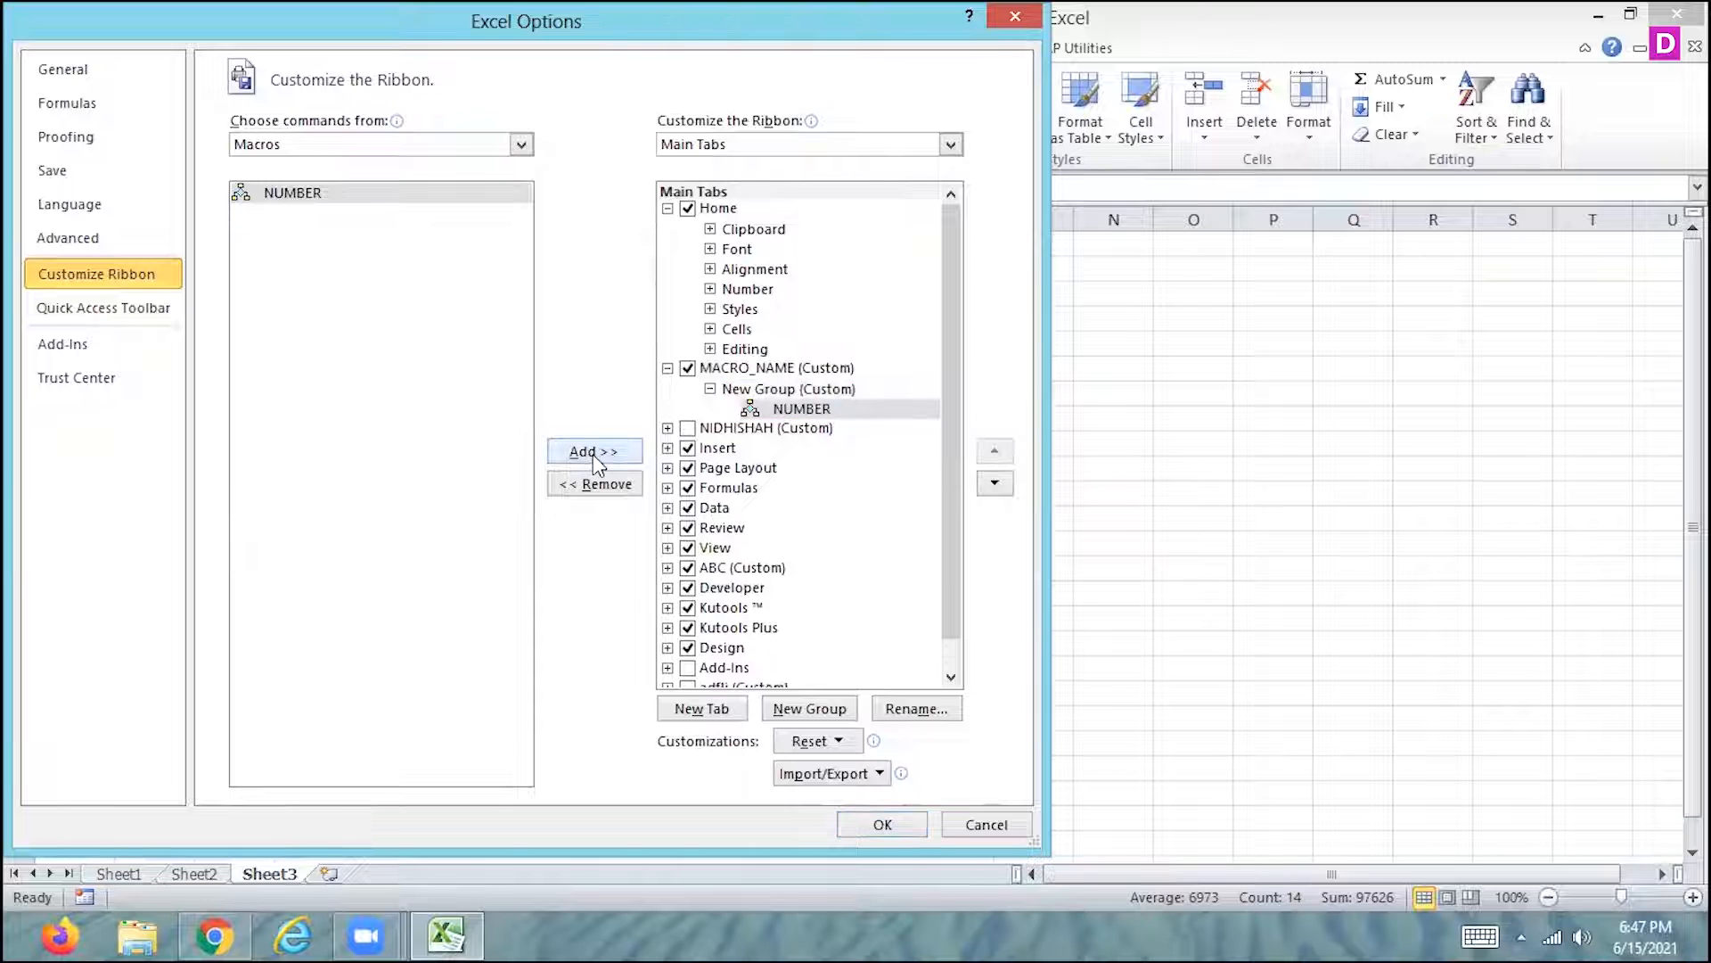
click(878, 825)
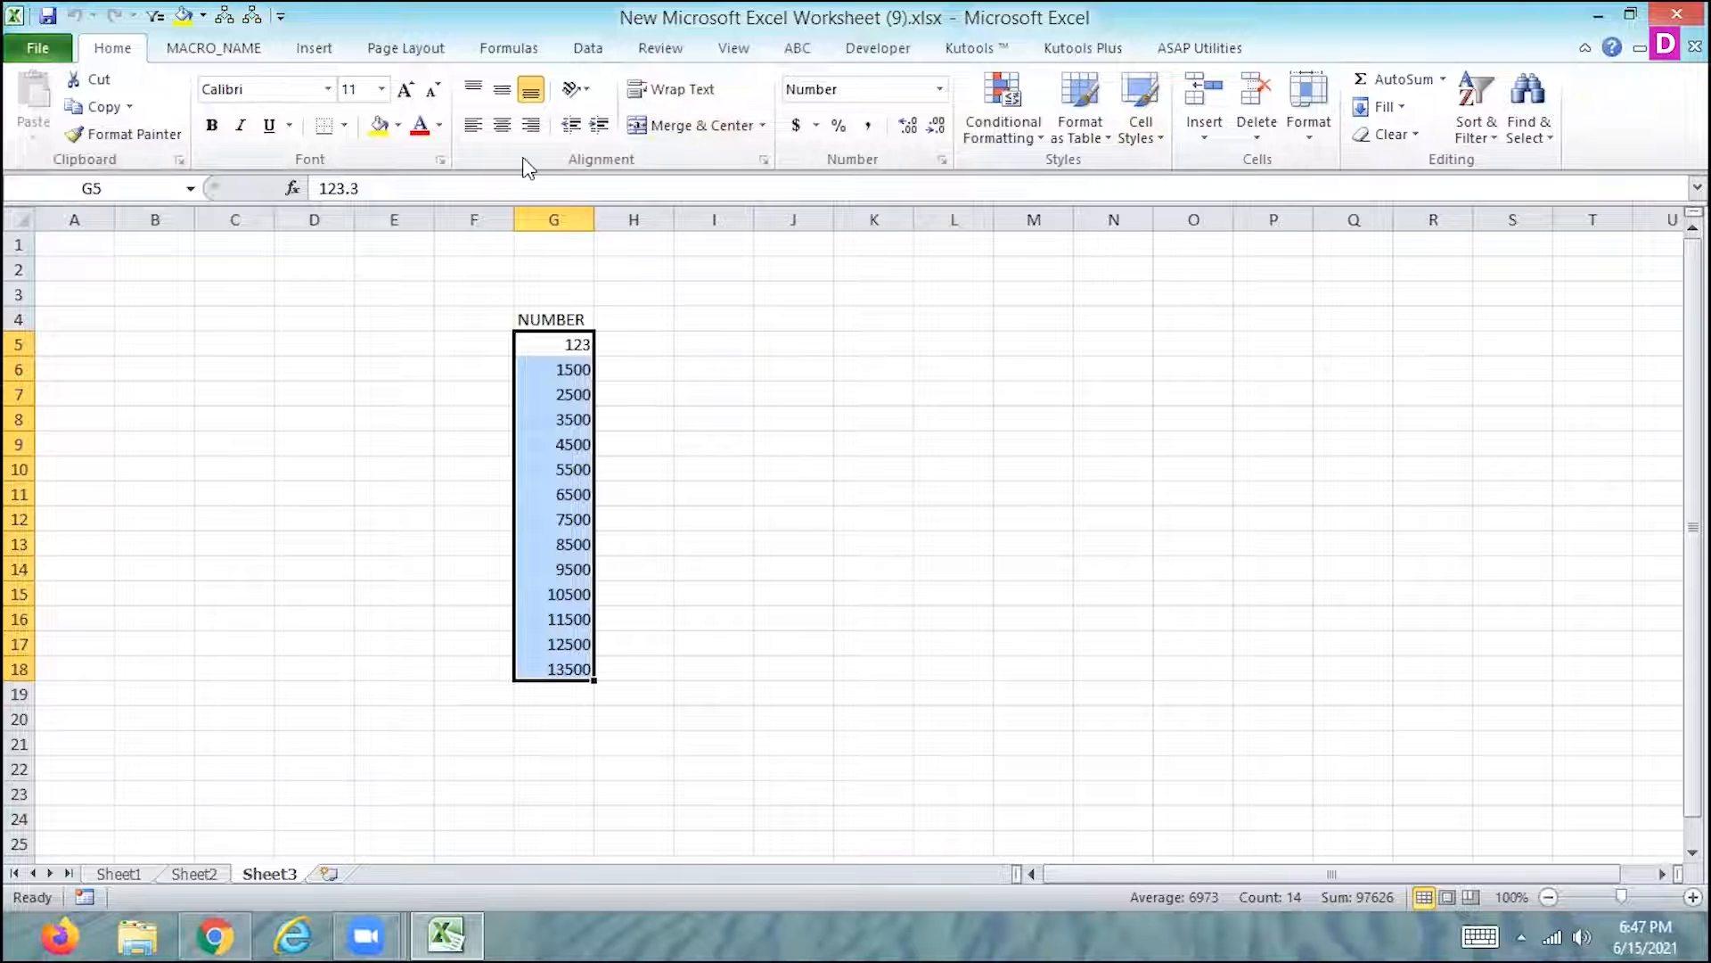
- Enter 1800.919 in cell L3 and run the NUMBER macro on it from the custom MACRO_NAME ribbon tab
click(190, 47)
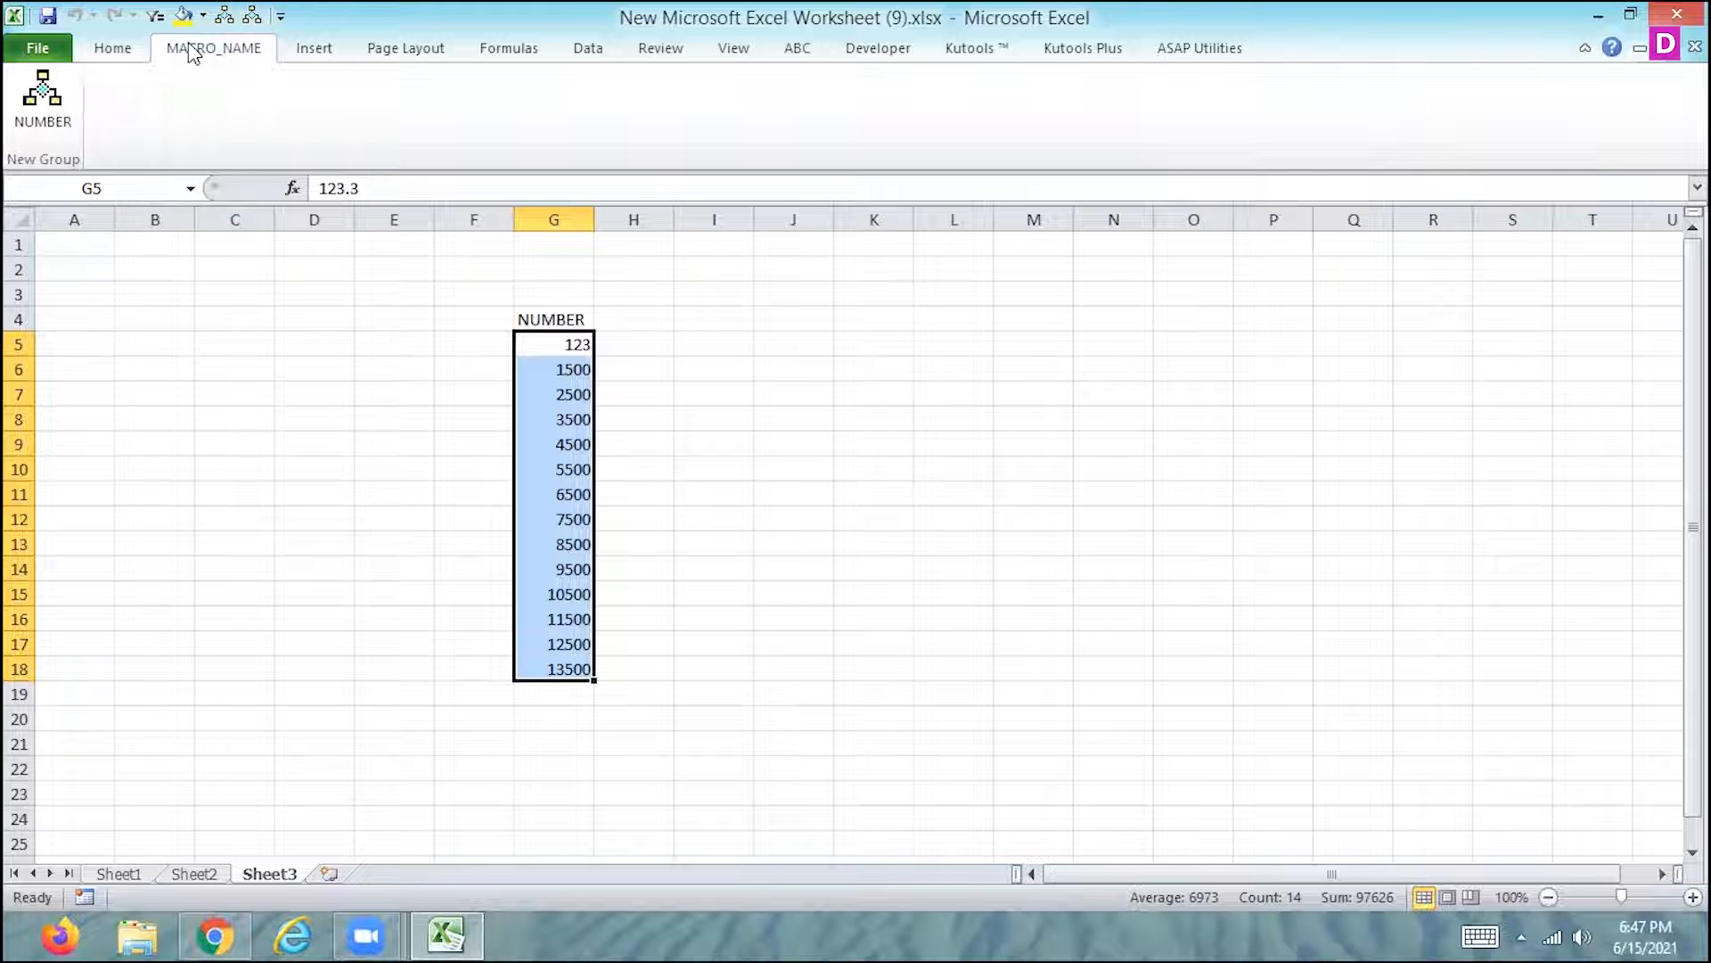
click(917, 294)
text(1800)
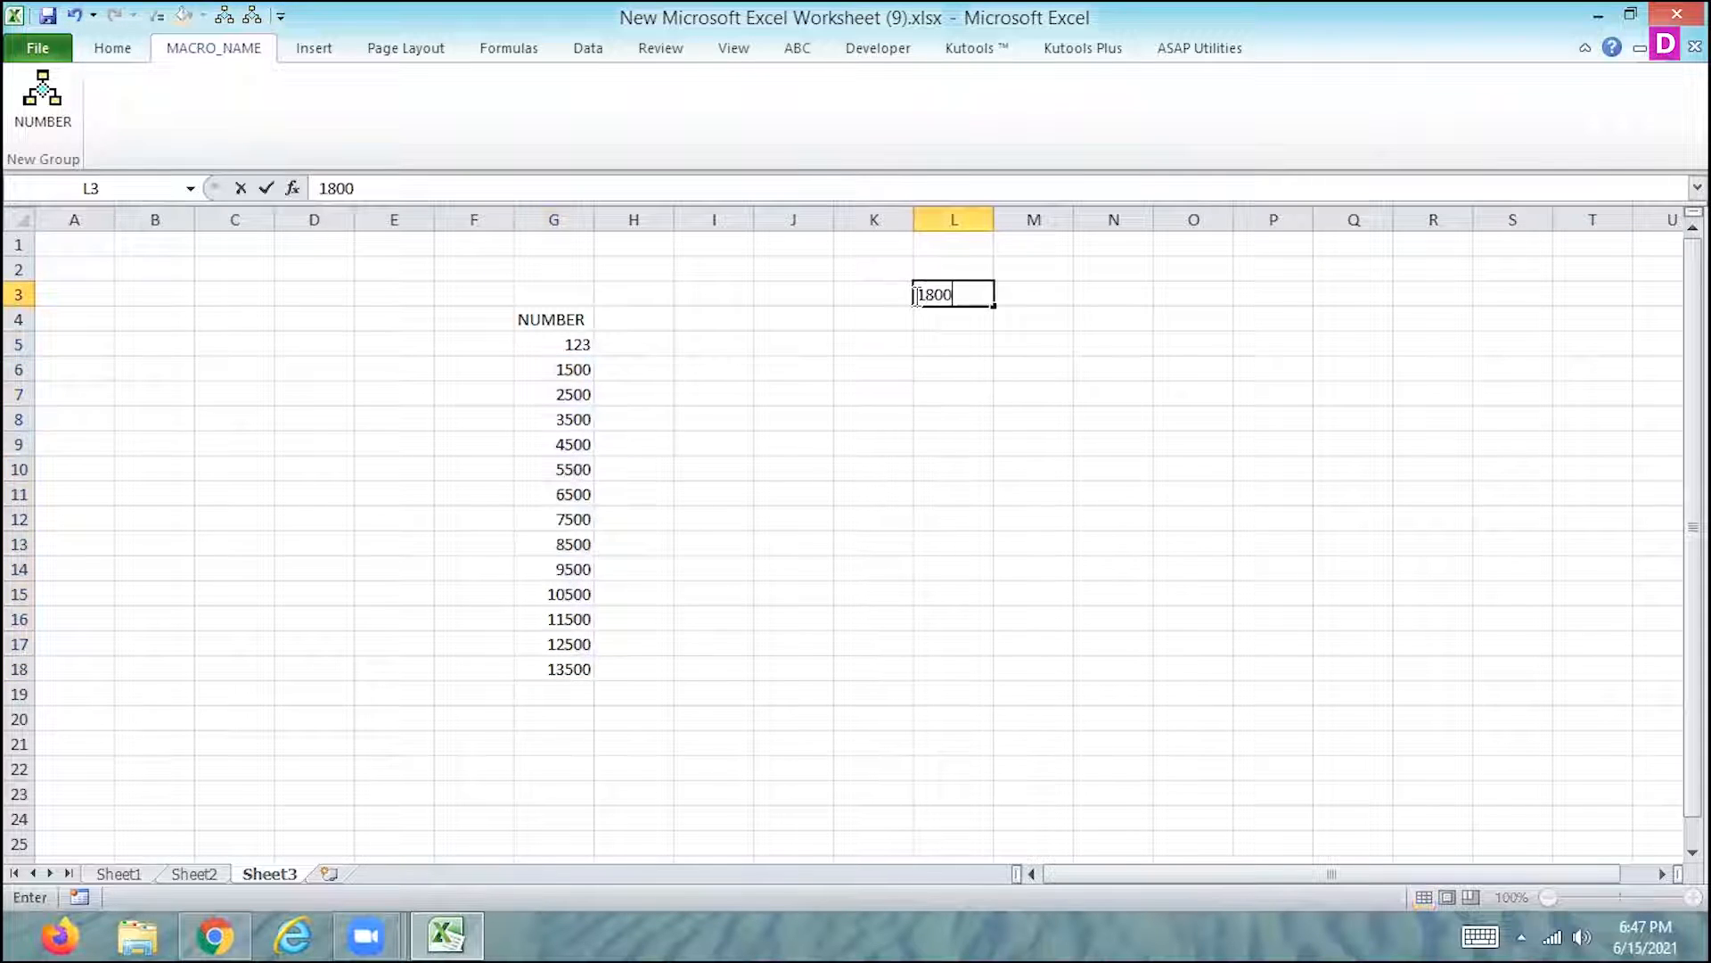
text(.919)
key(Return)
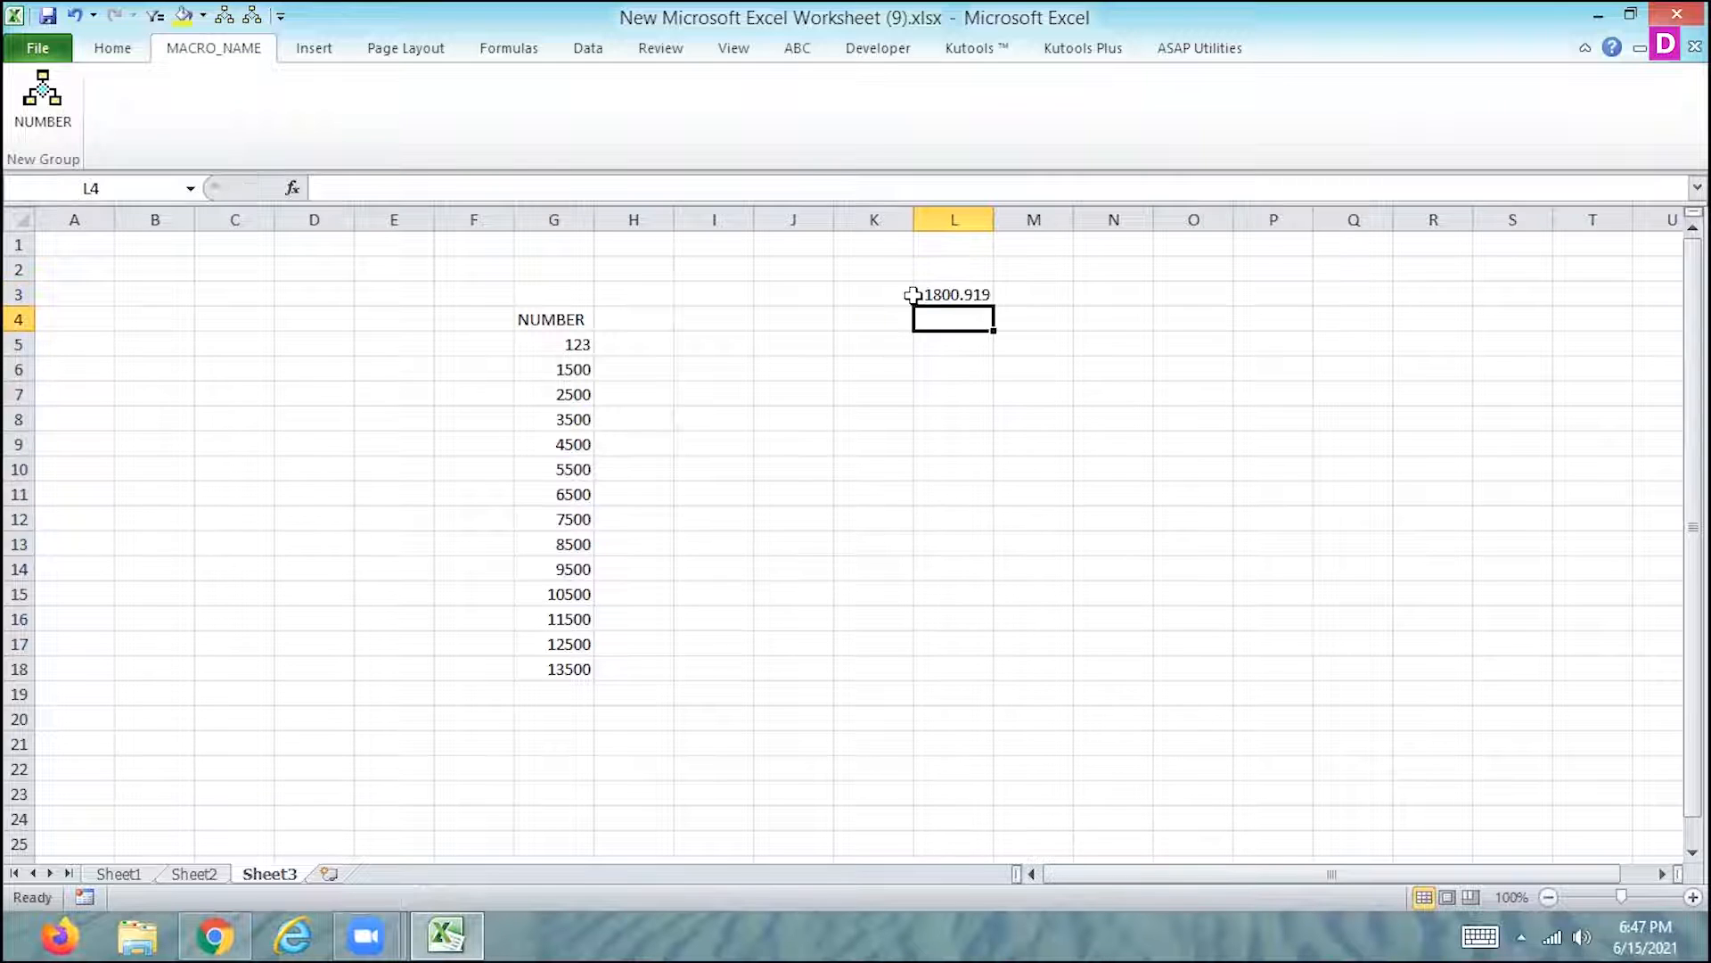
click(917, 294)
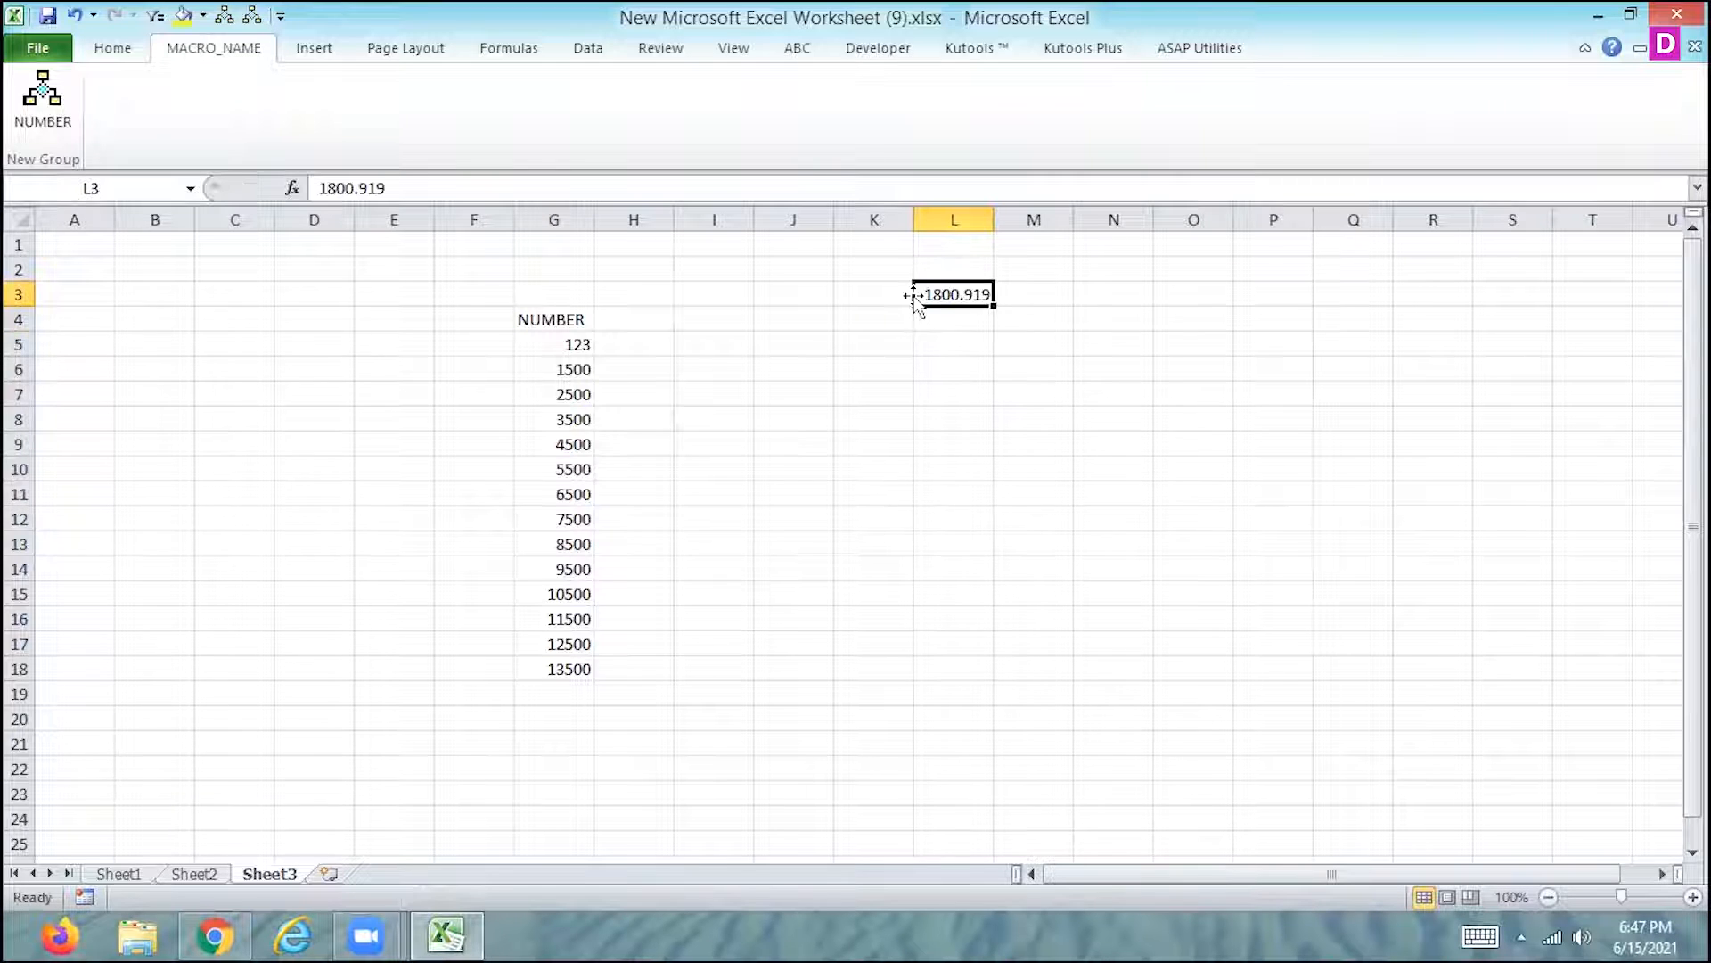
click(53, 114)
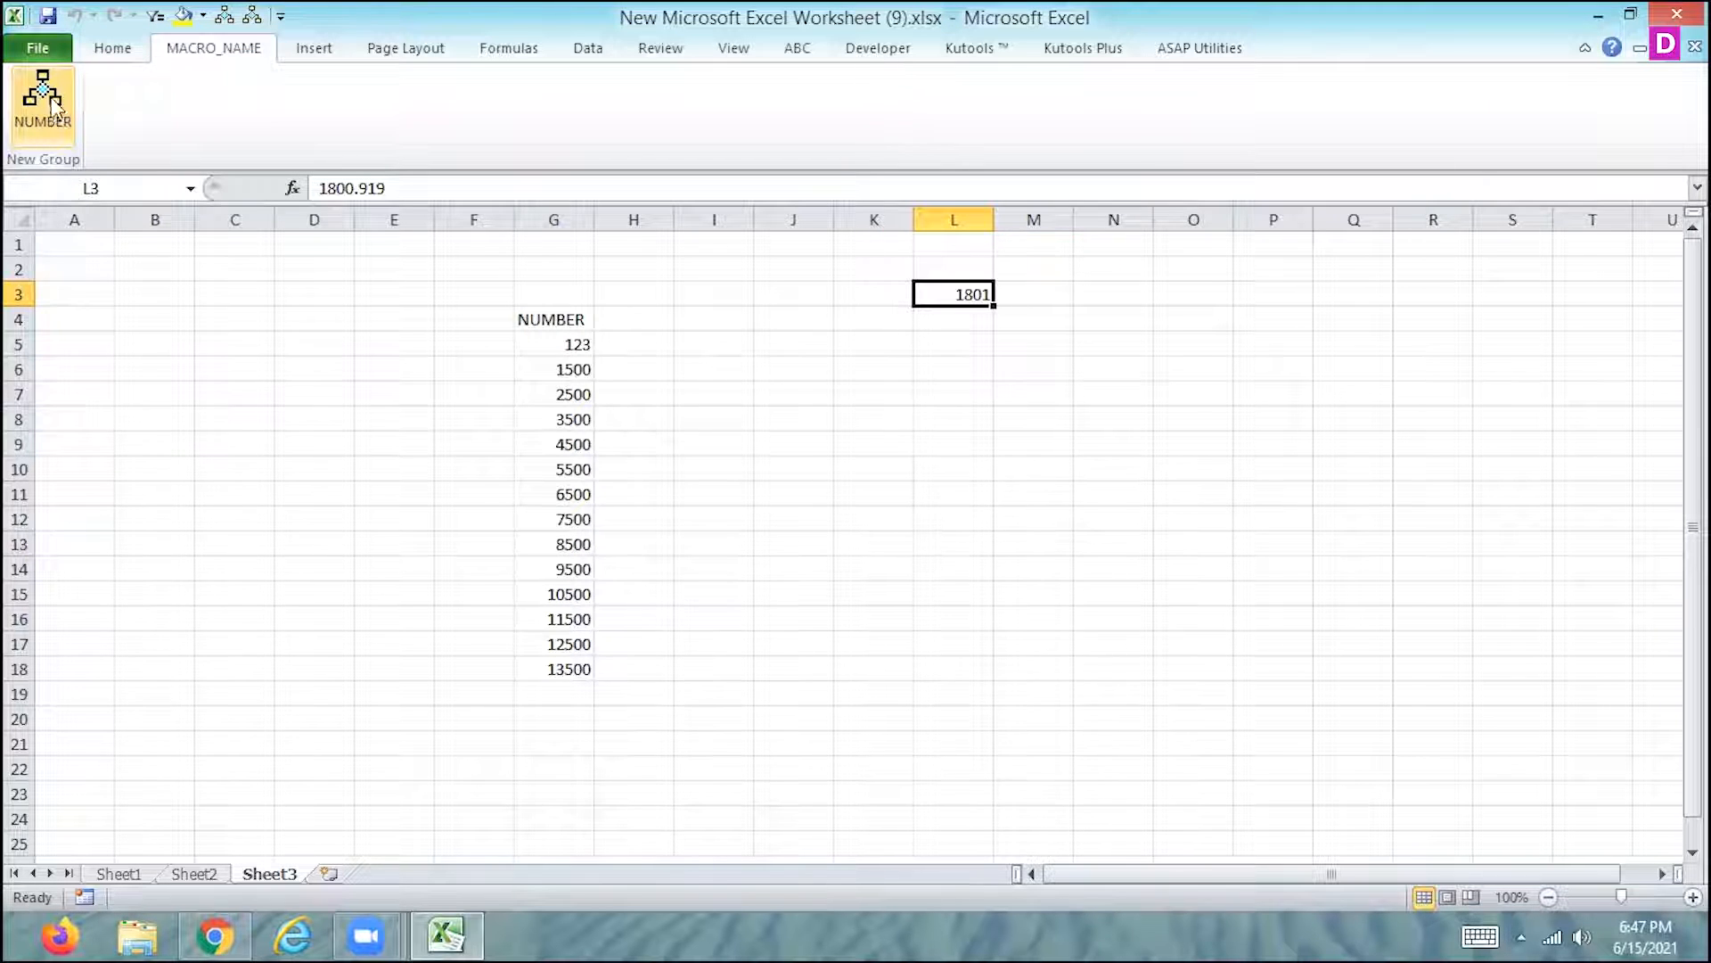
- Open the ribbon customization options and remove the hidden custom tab listed directly below MACRO_NAME
click(40, 47)
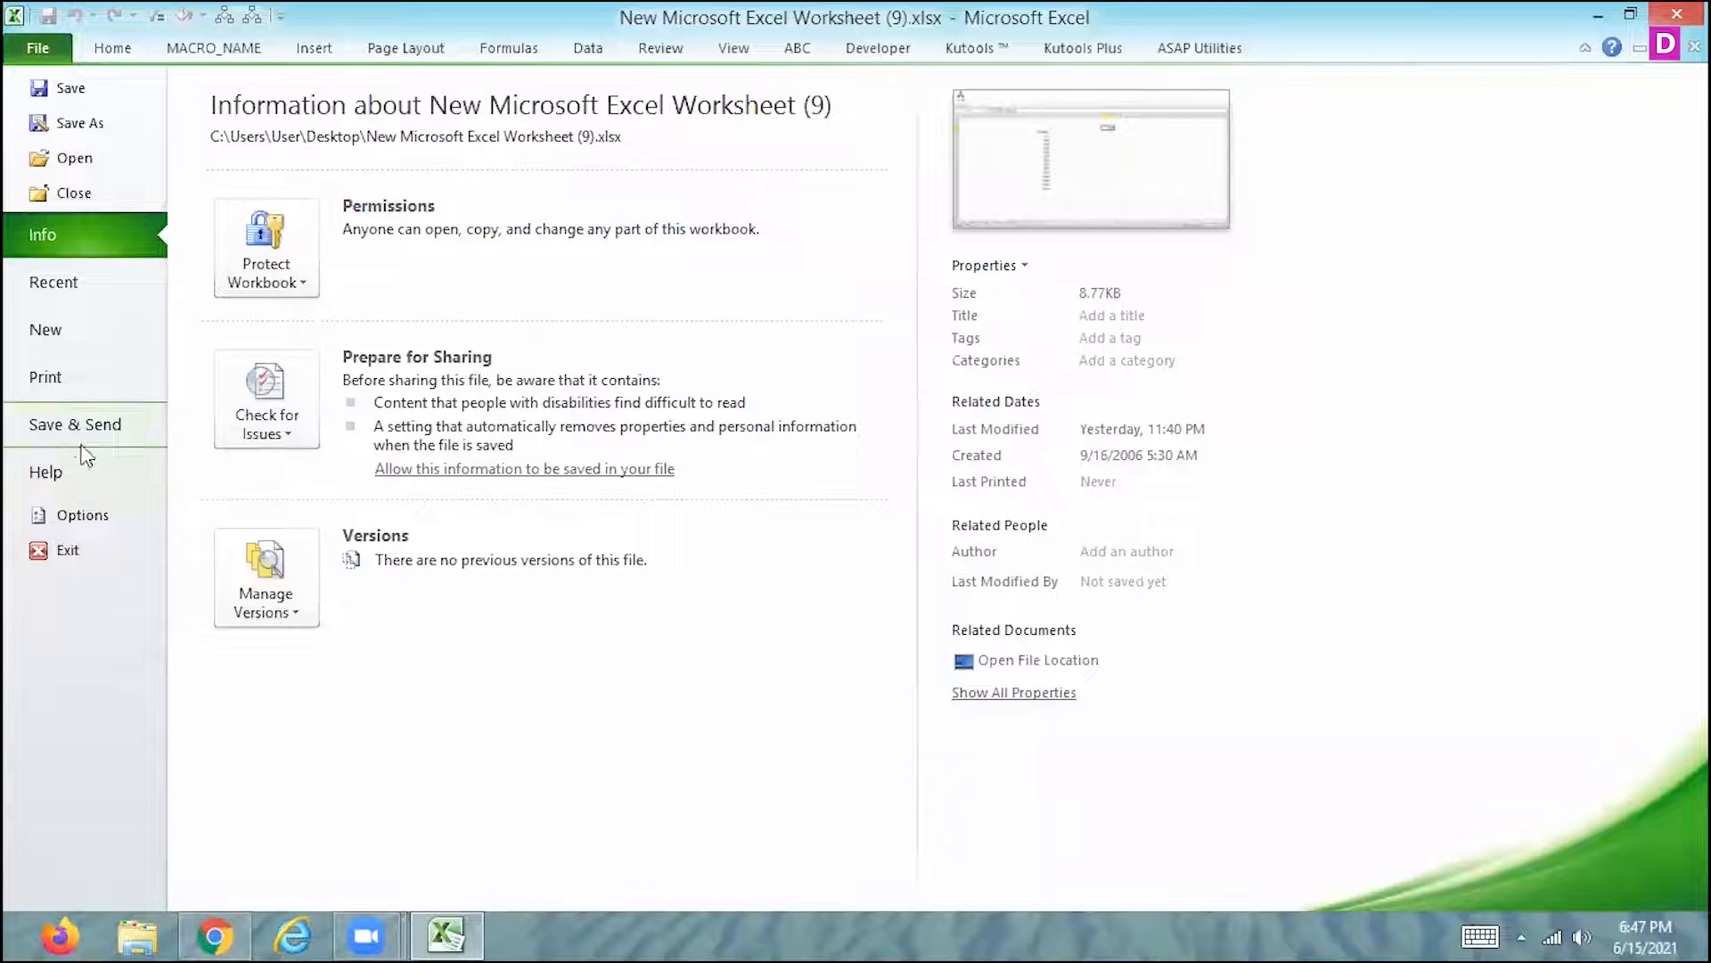
click(72, 514)
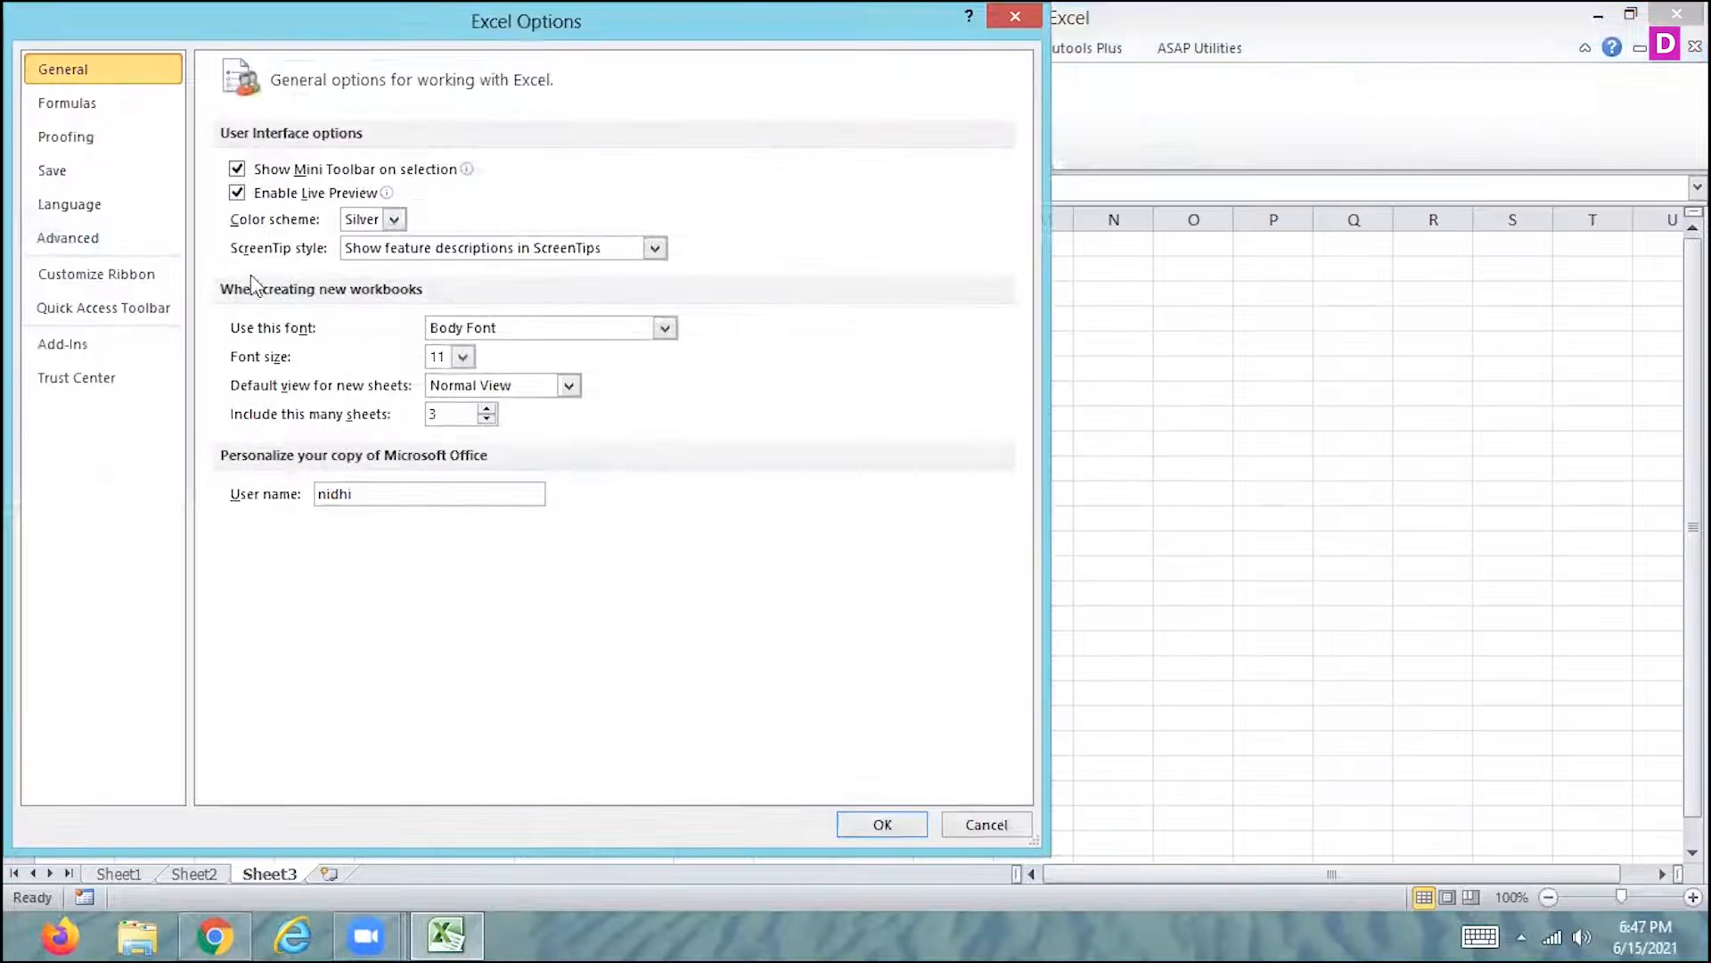
click(107, 274)
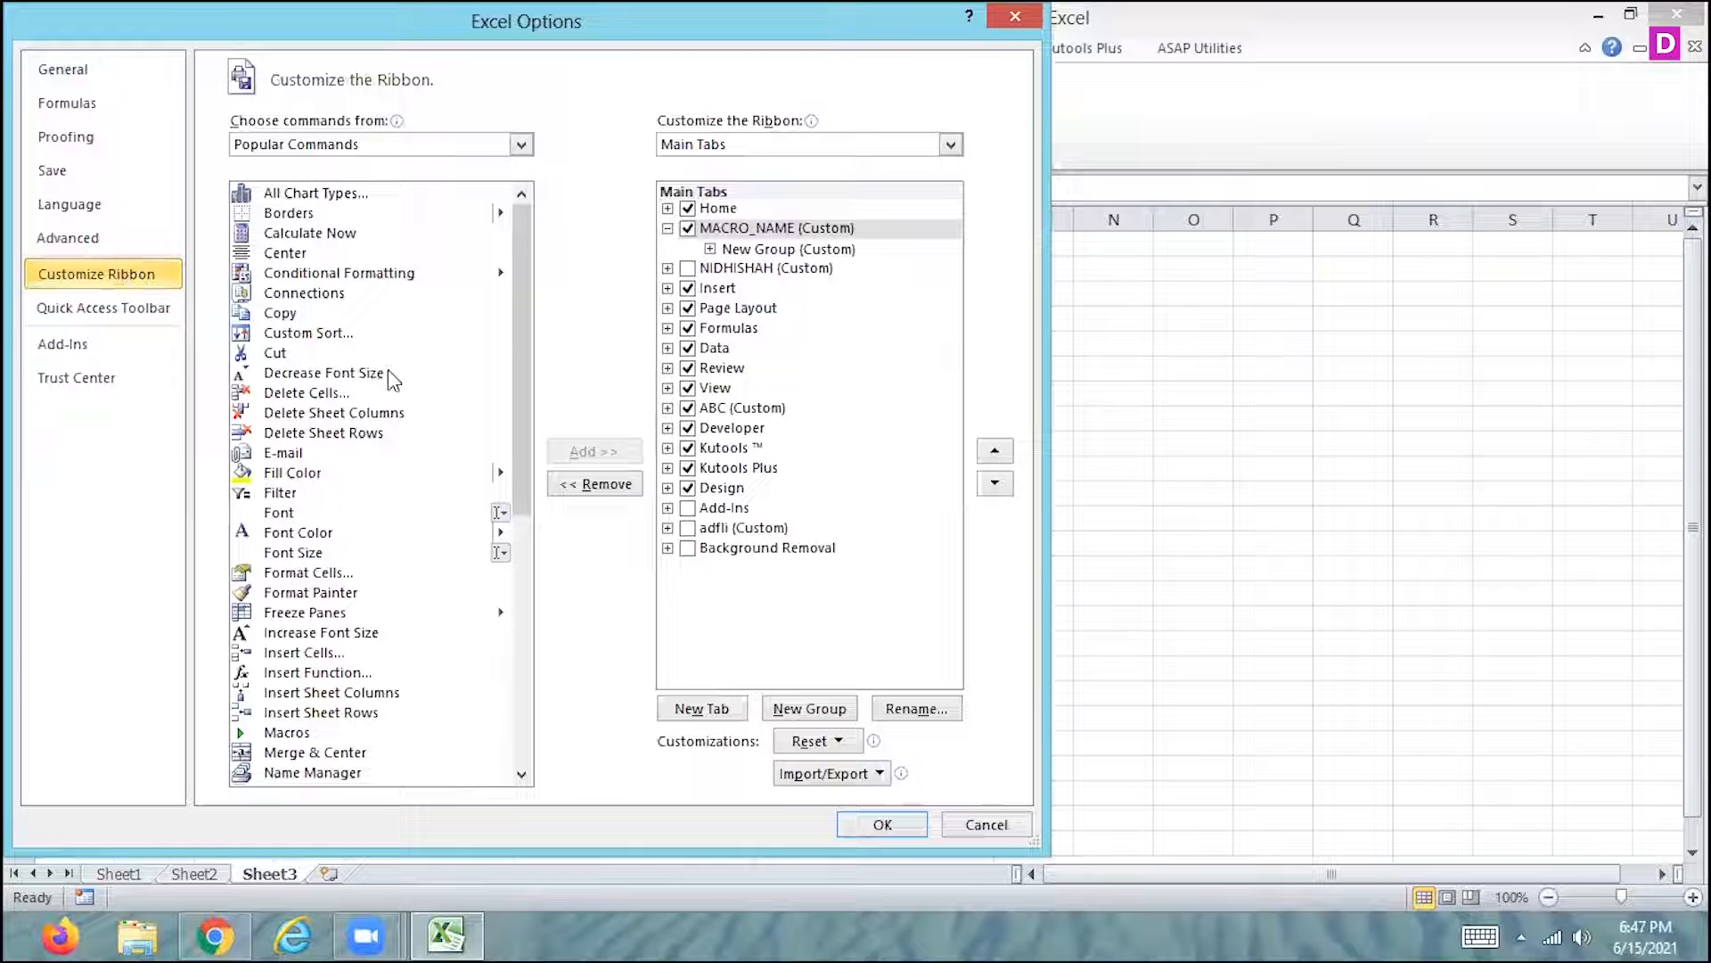
click(687, 268)
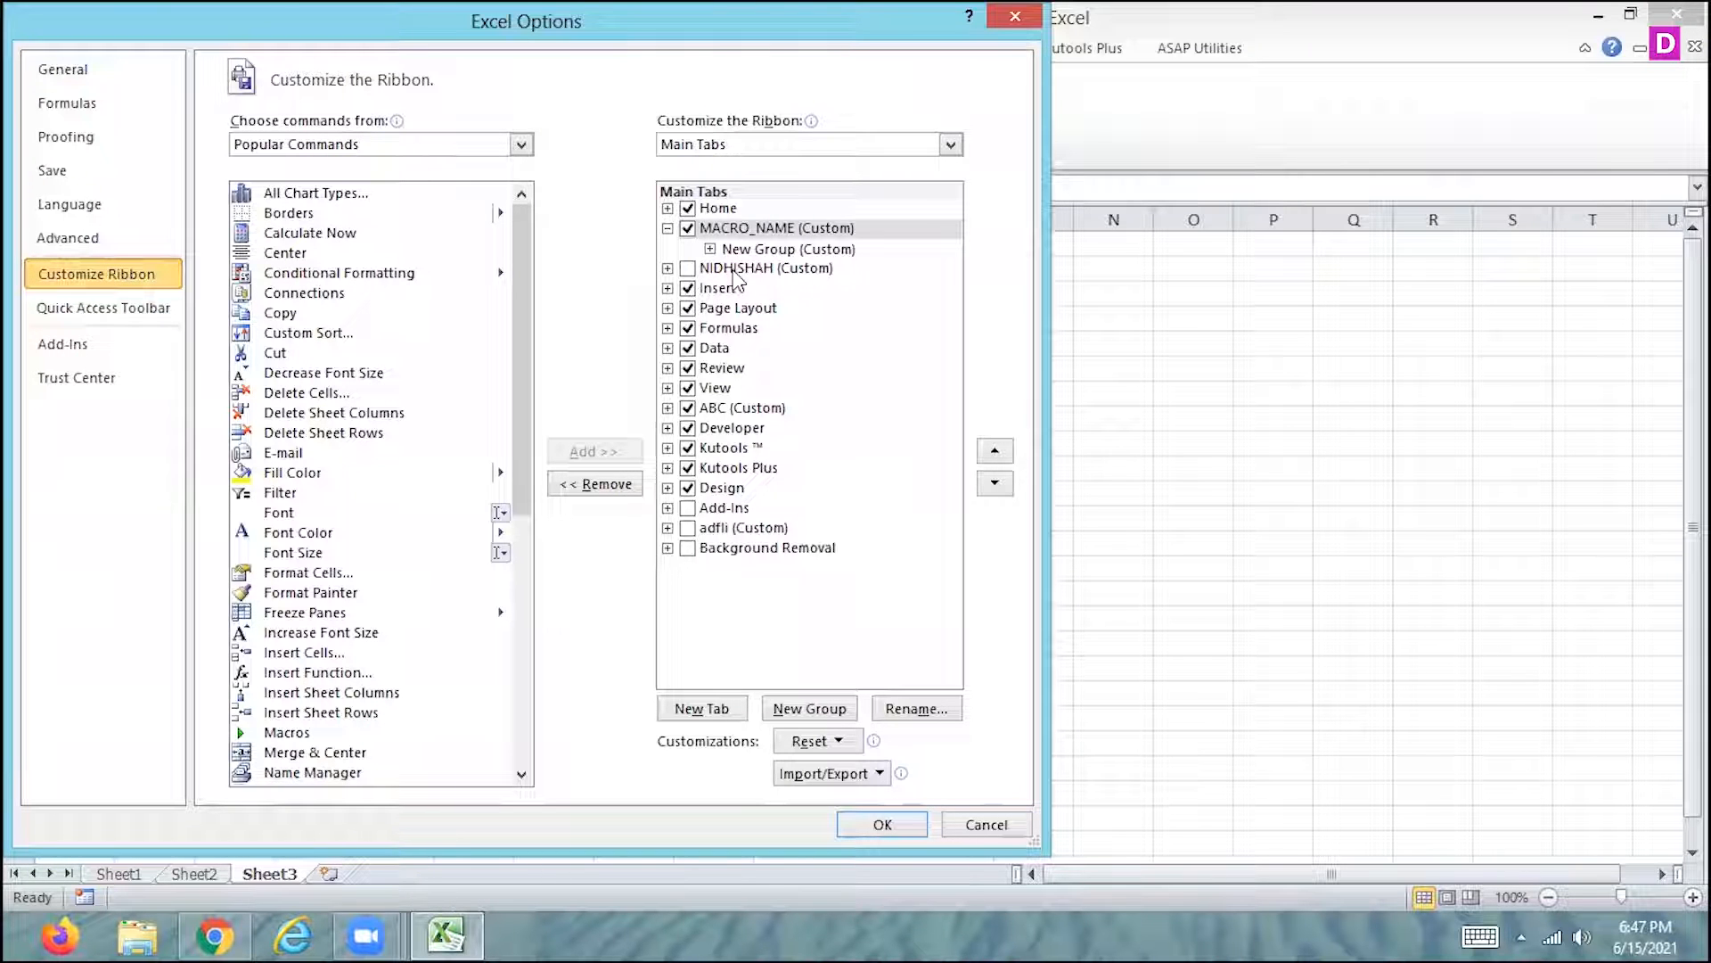
right_click(734, 270)
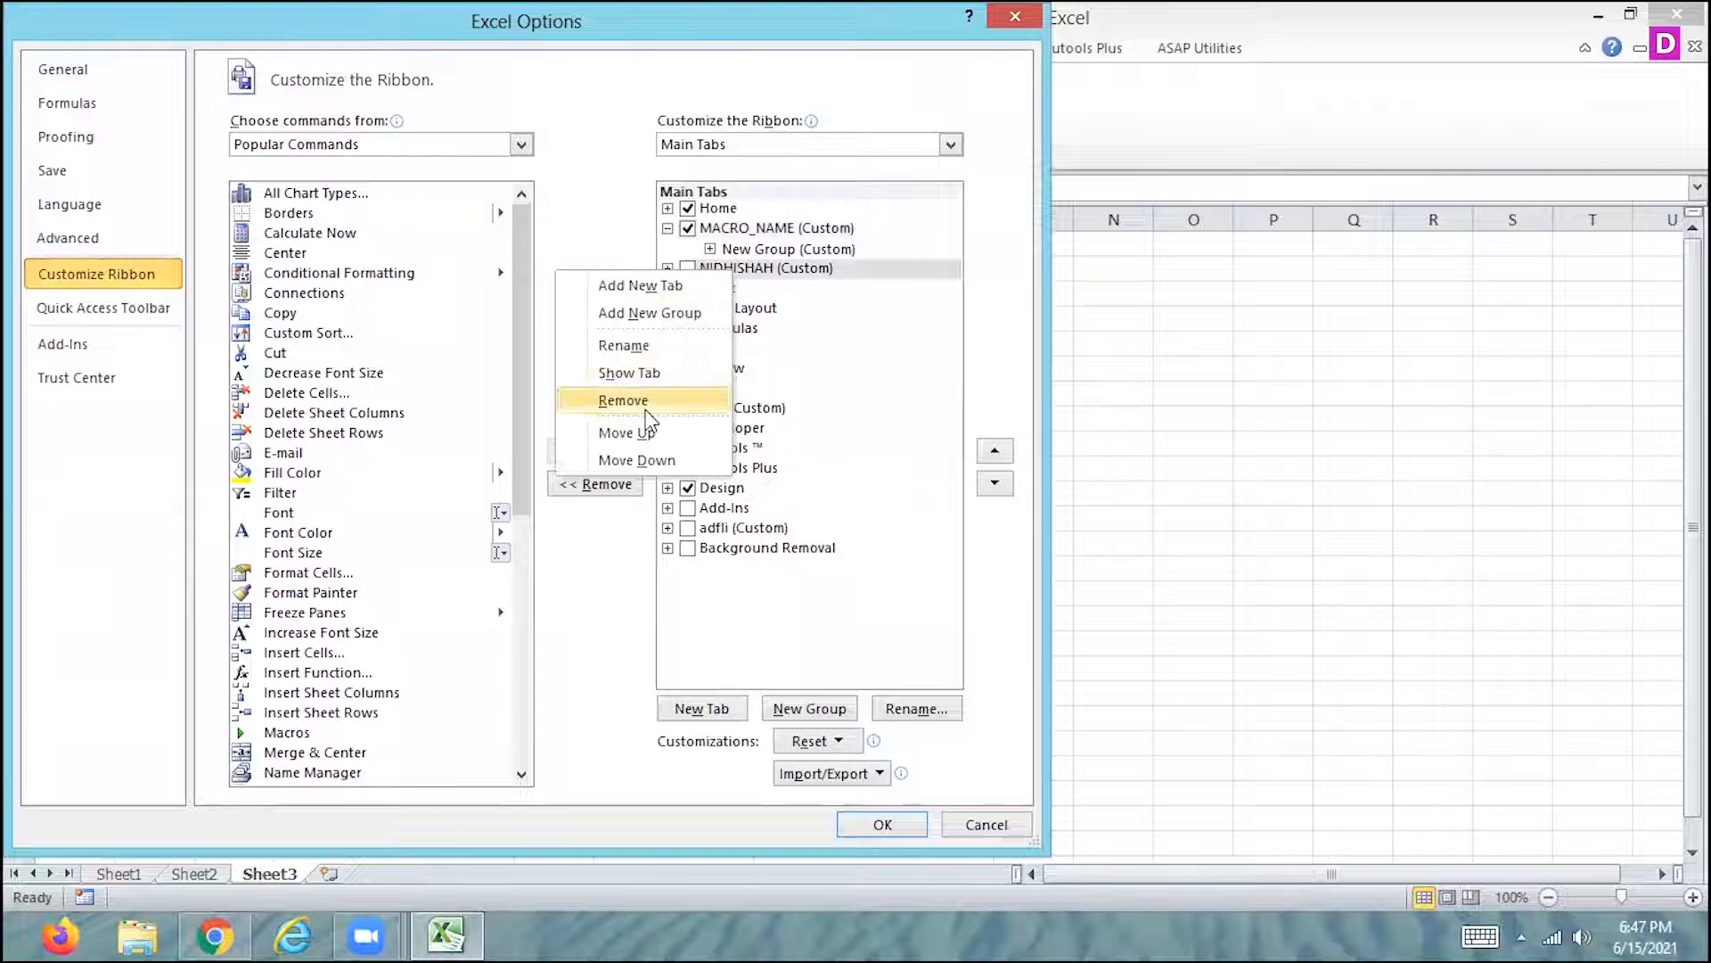
click(624, 401)
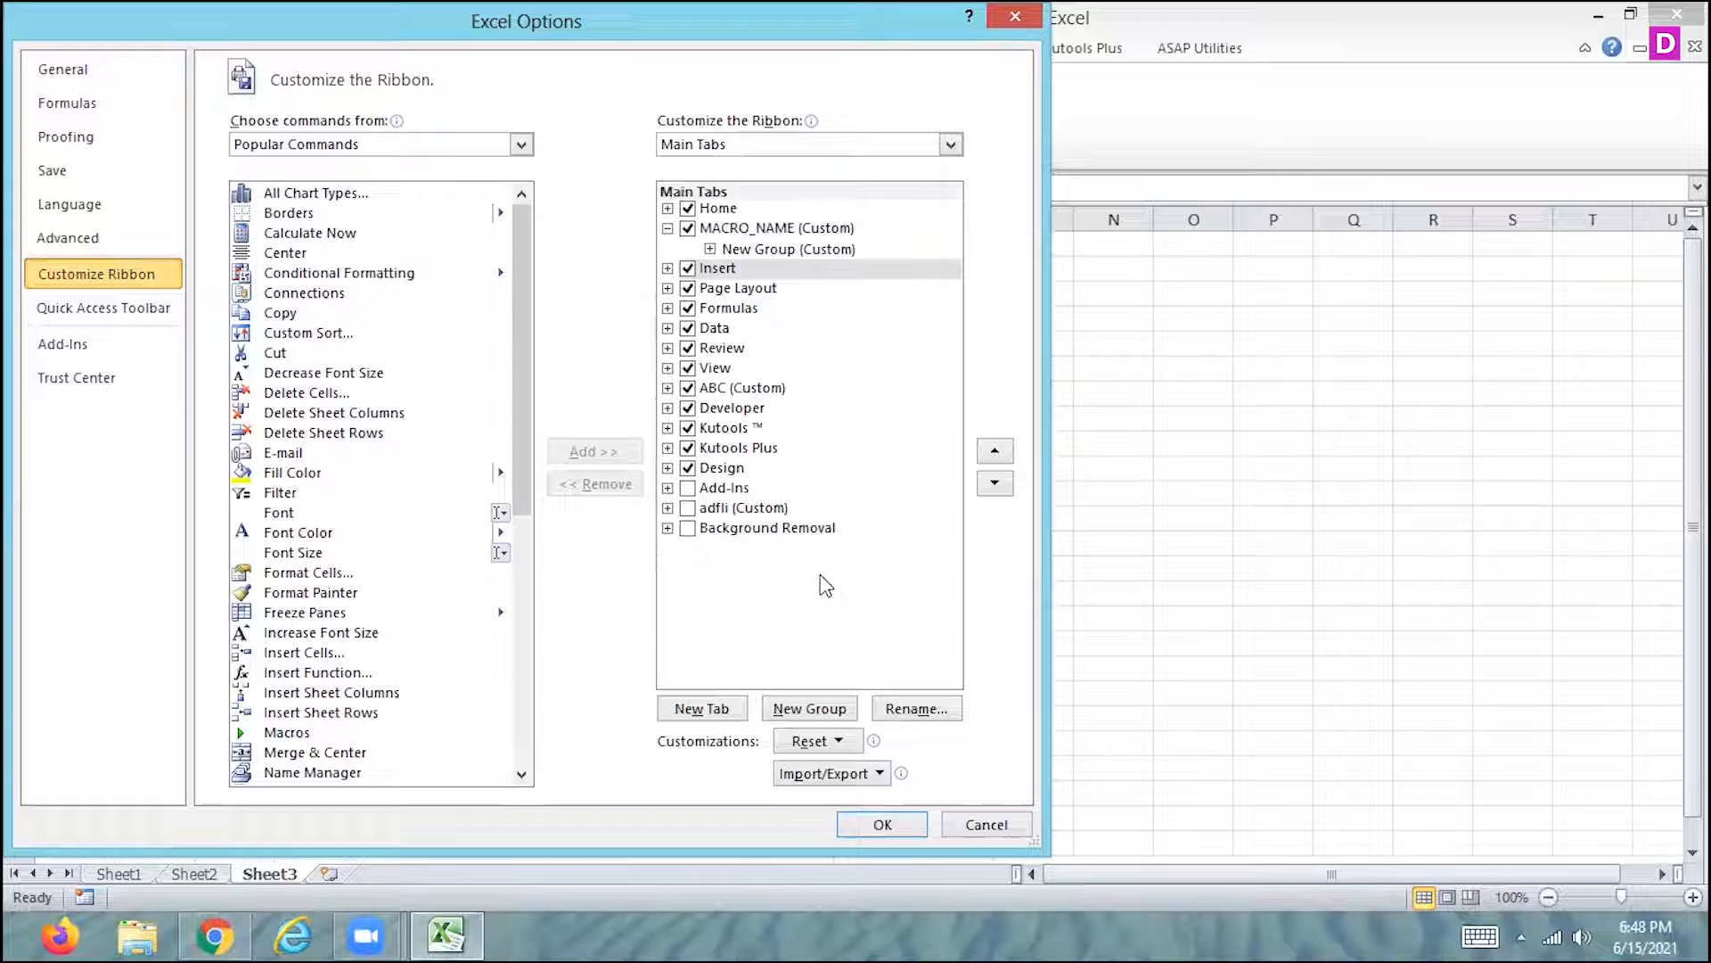
- Remove the ABC, adfli and MACRO_NAME custom tabs from the ribbon list, and discard the customization changes
click(727, 392)
right_click(727, 392)
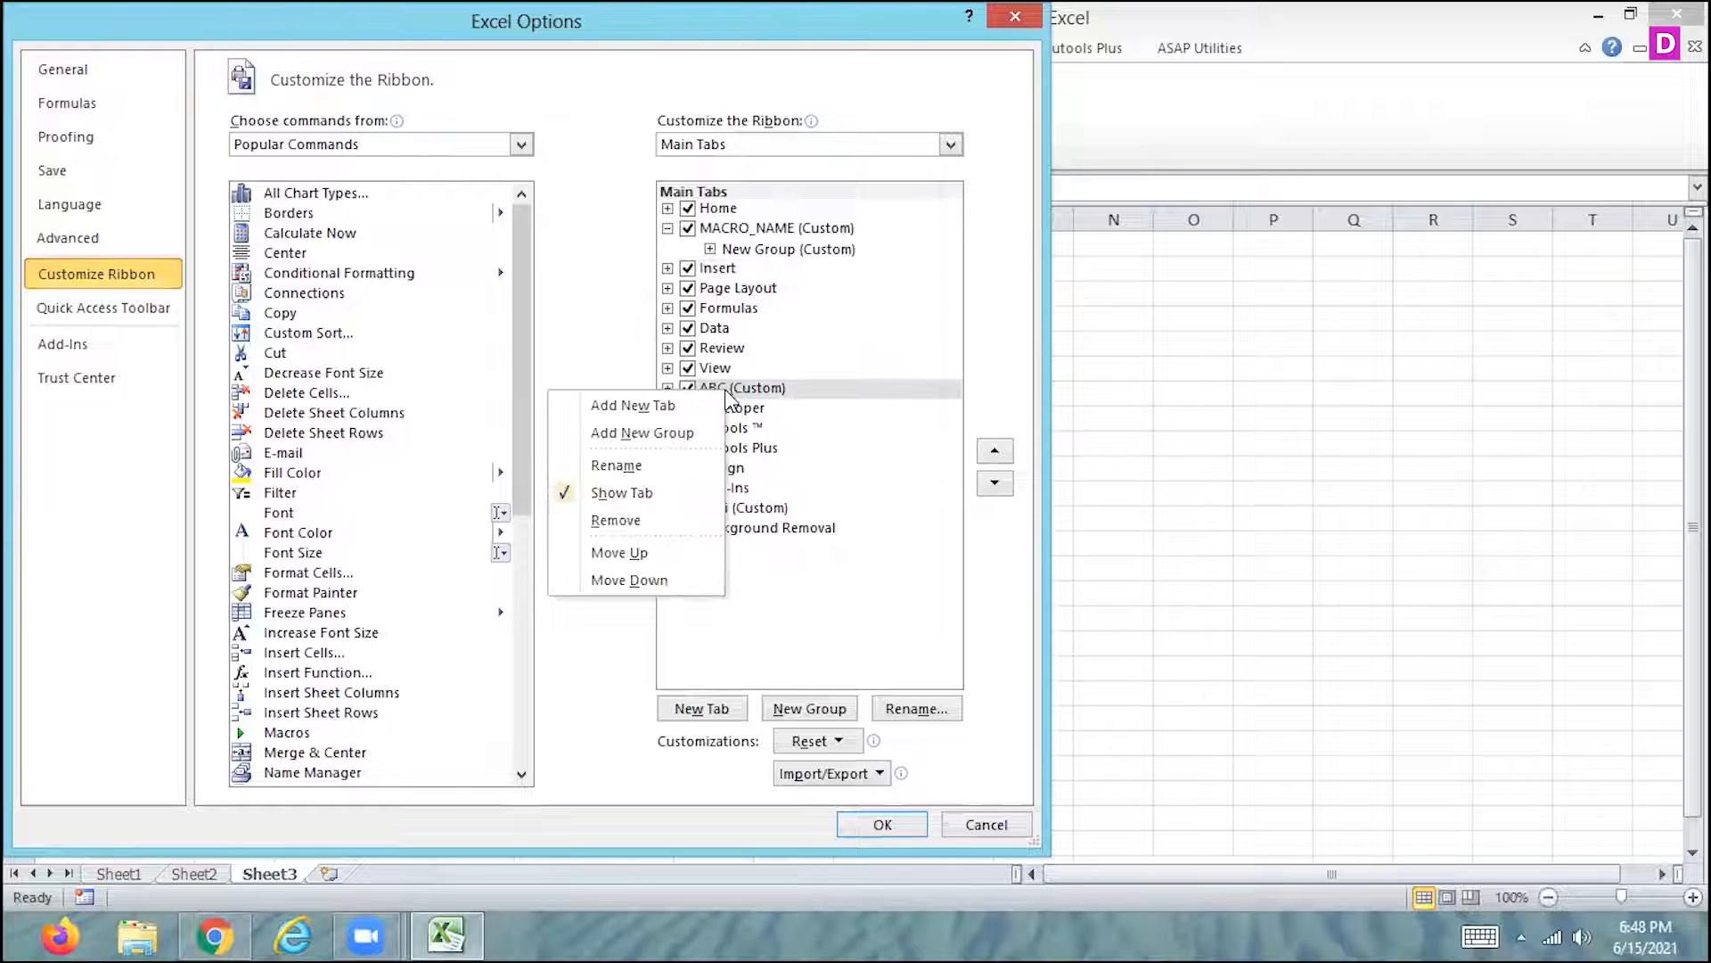
click(635, 521)
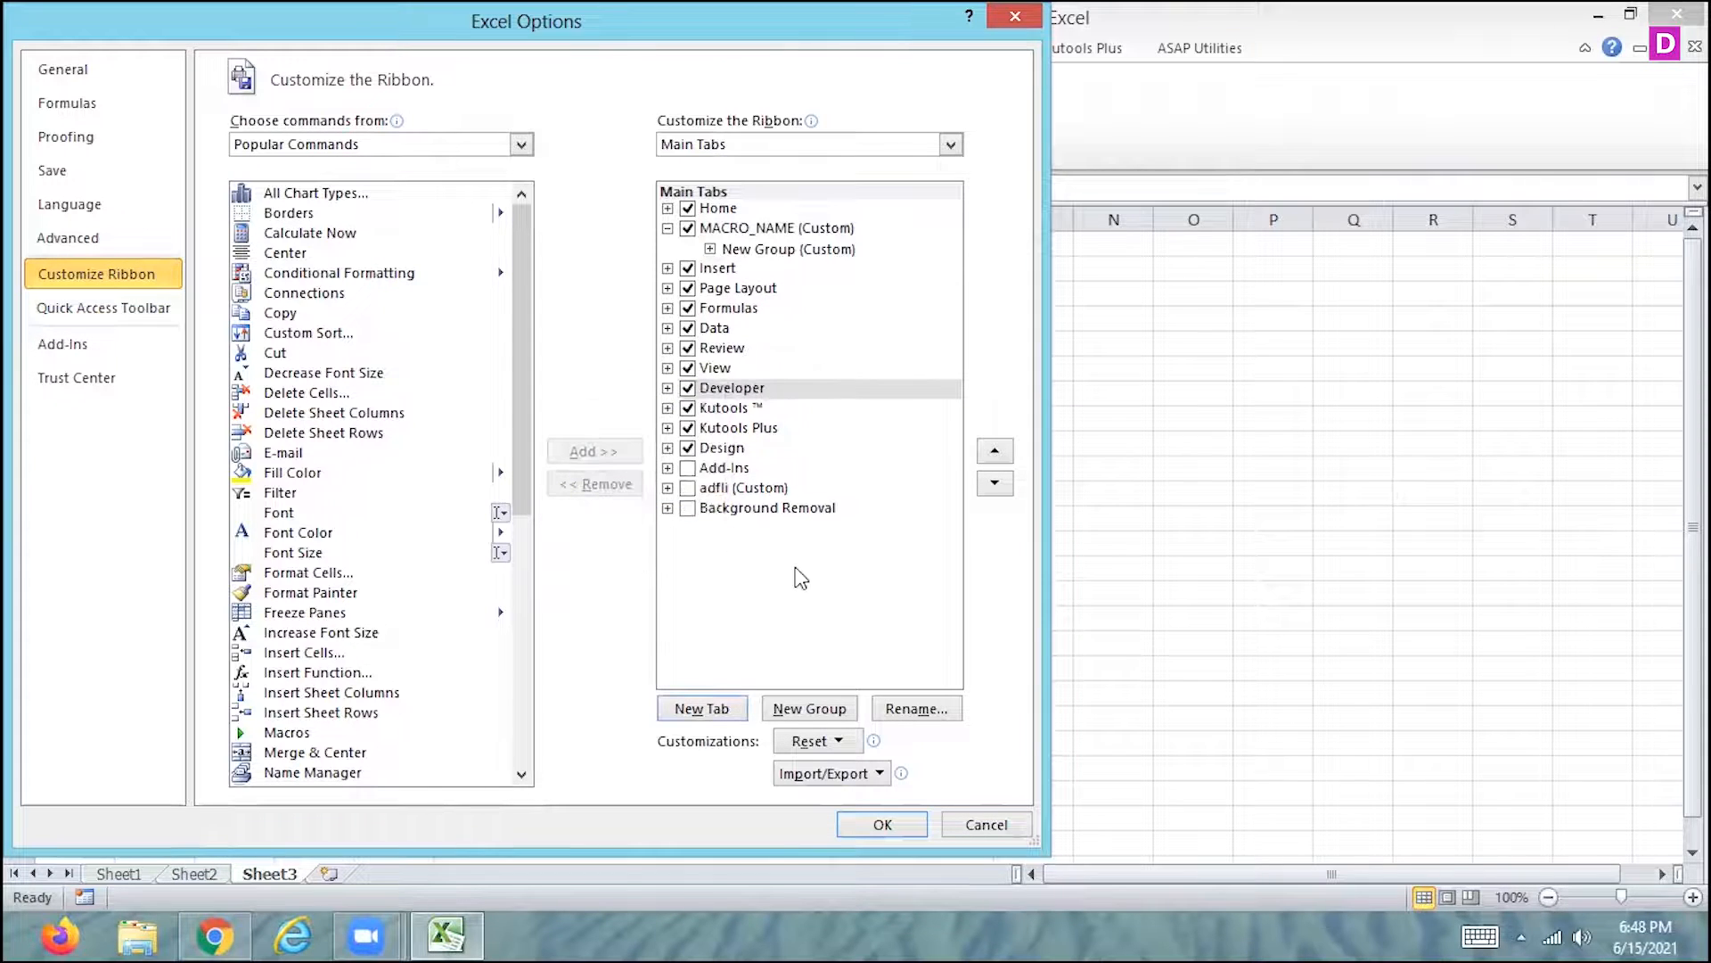
right_click(776, 490)
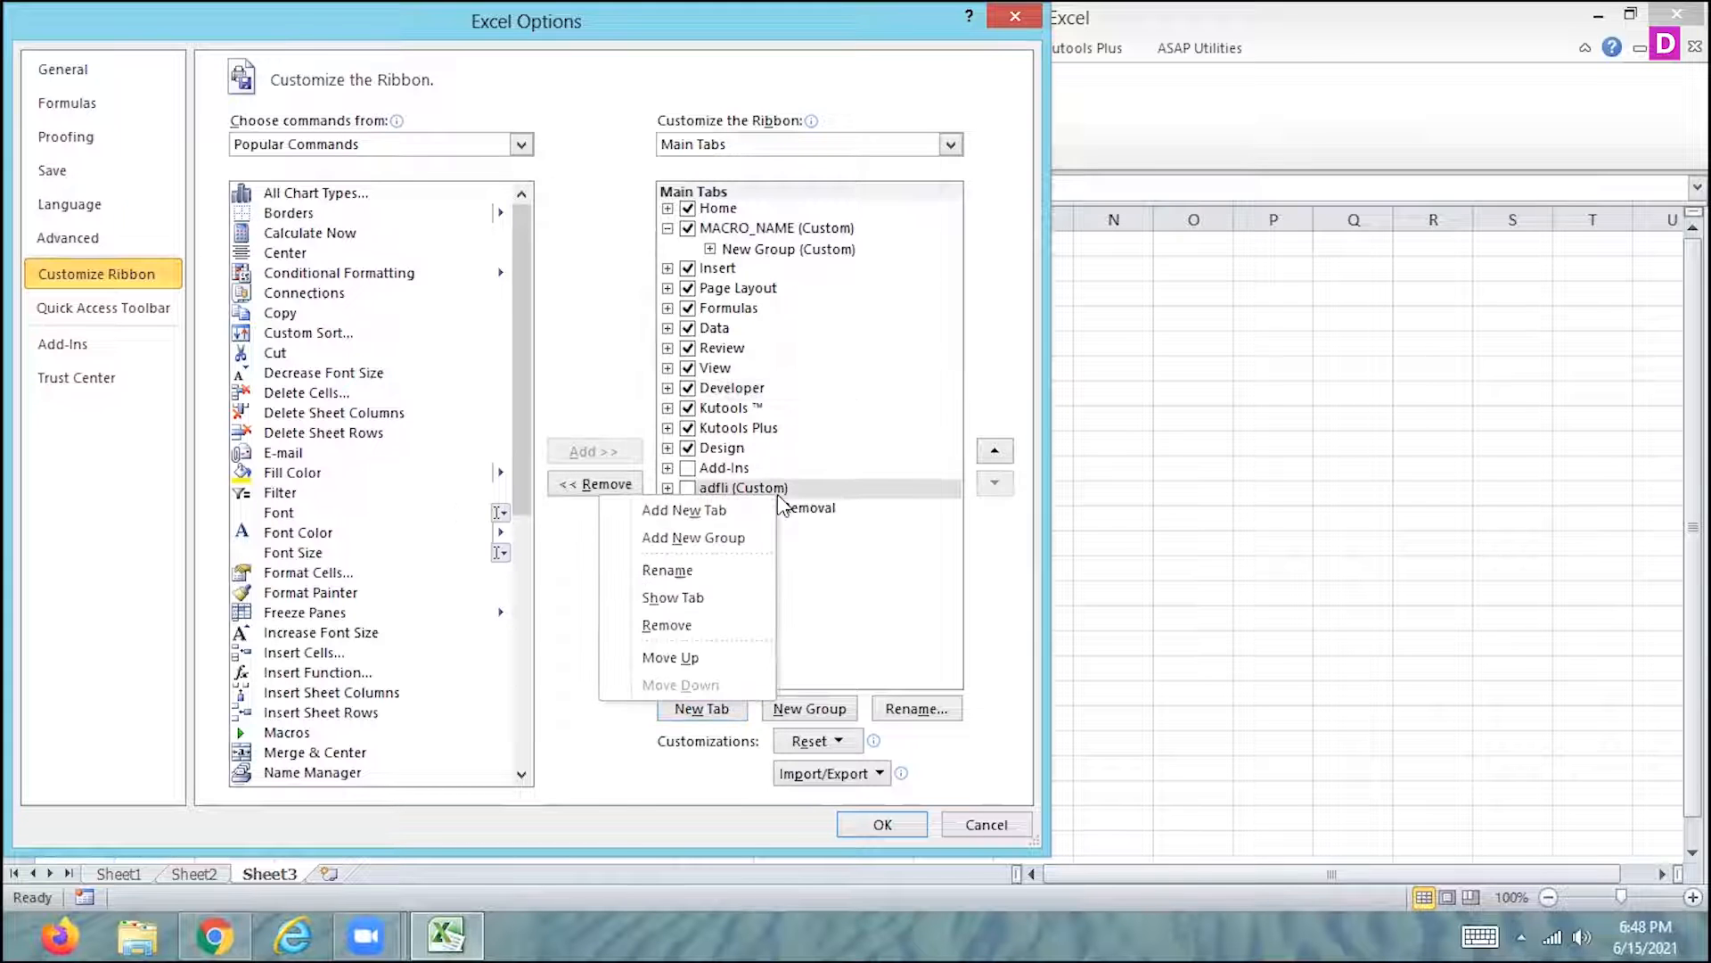
click(668, 627)
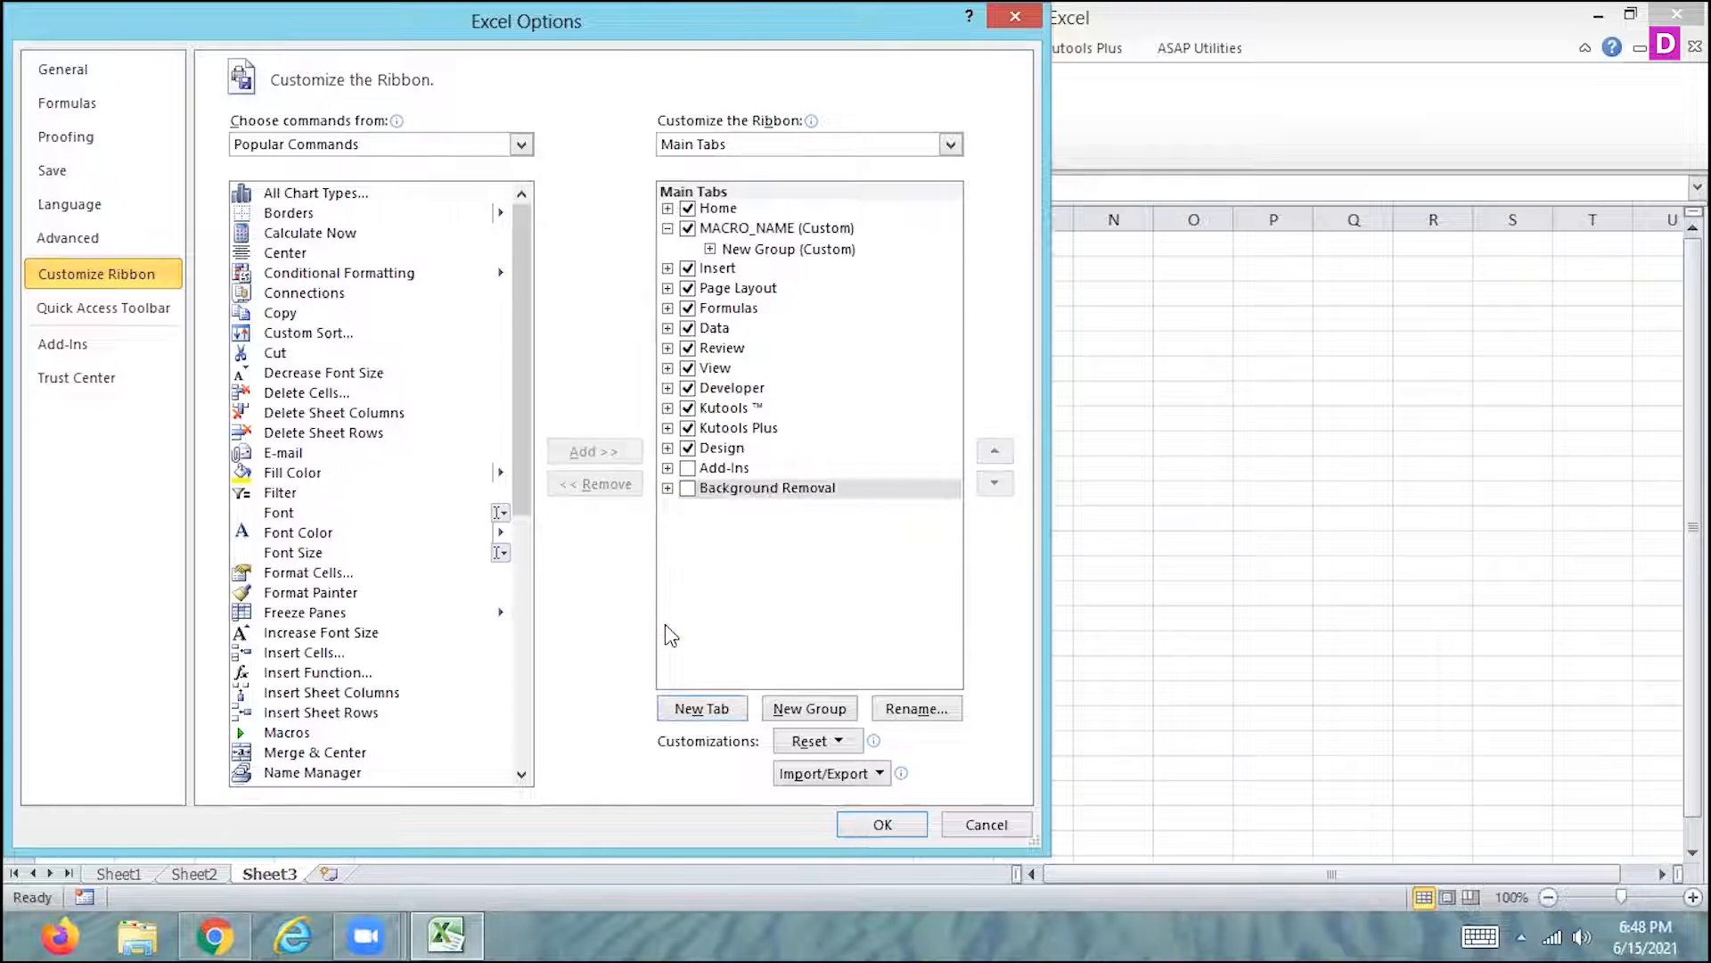
right_click(764, 230)
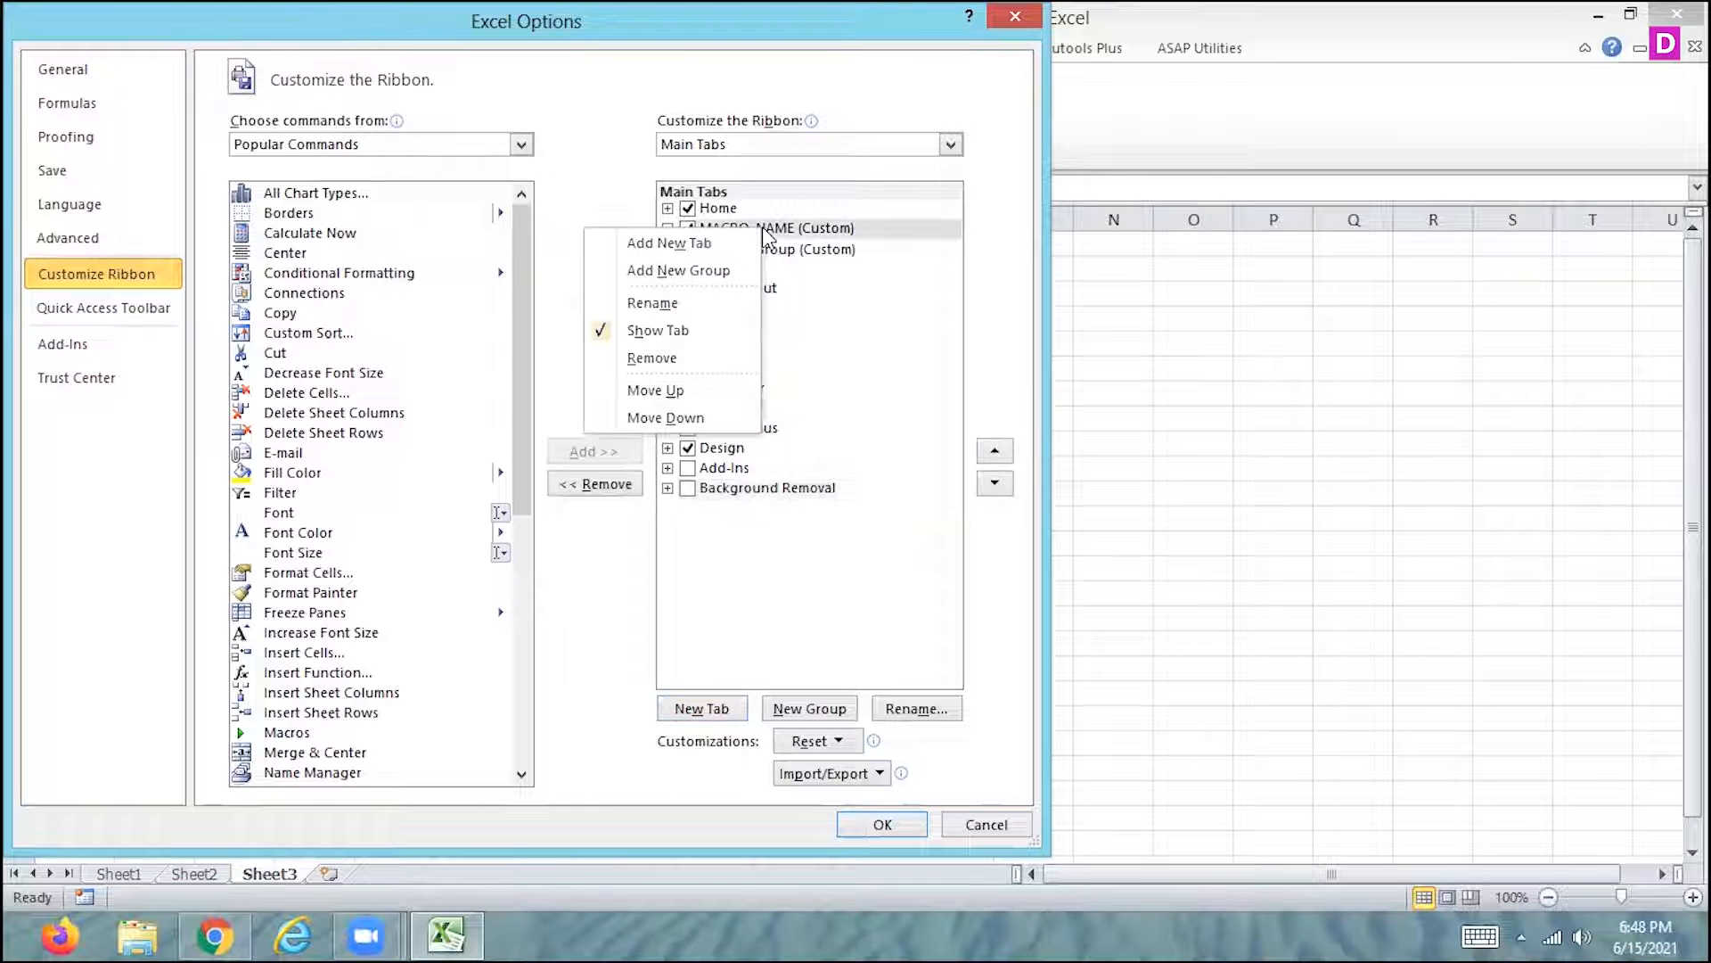
click(676, 364)
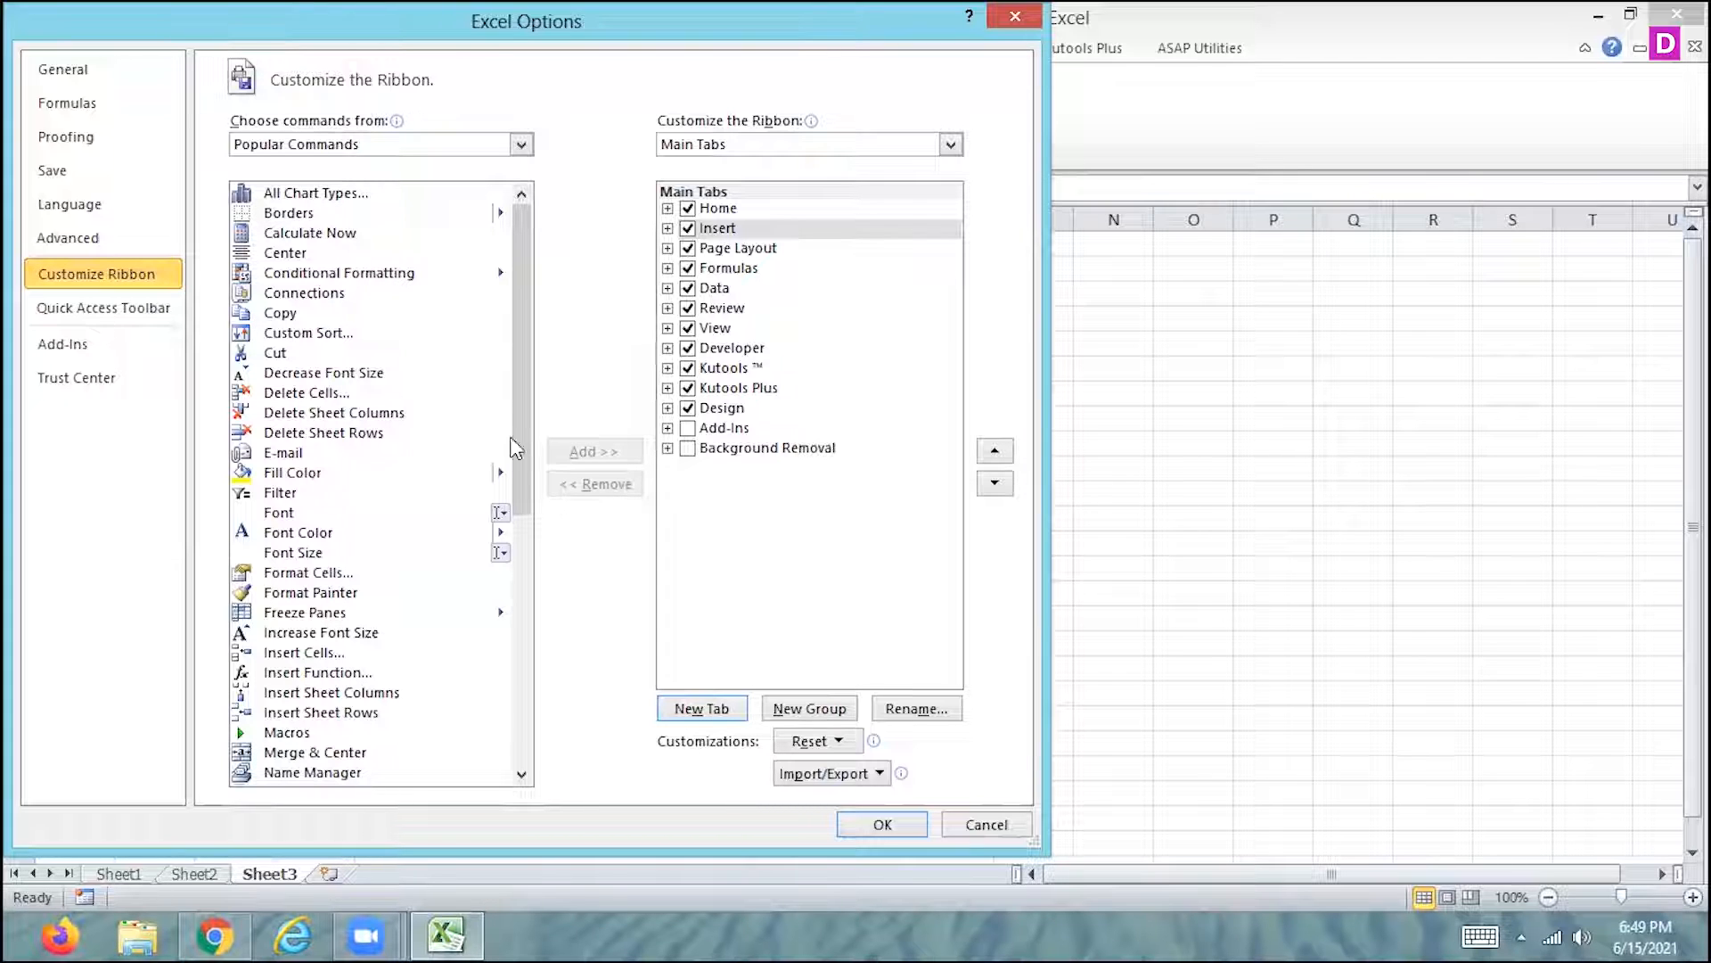
click(986, 824)
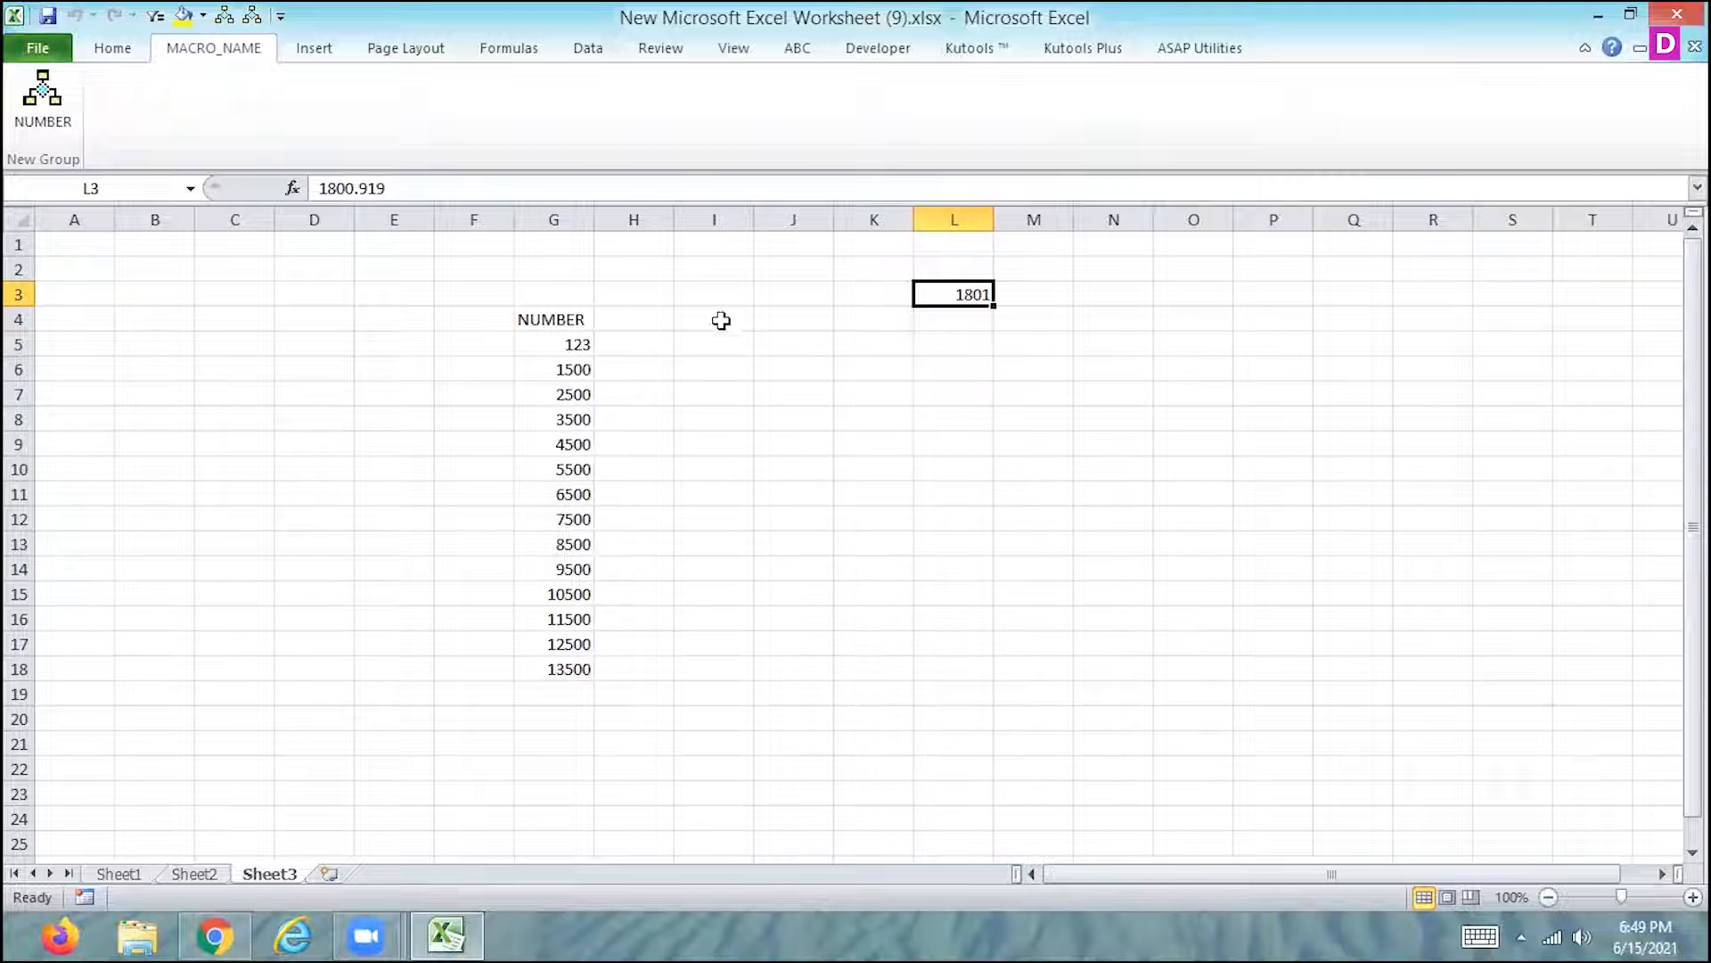
- Enter 18000.987 in cell I5 of Sheet3
click(589, 344)
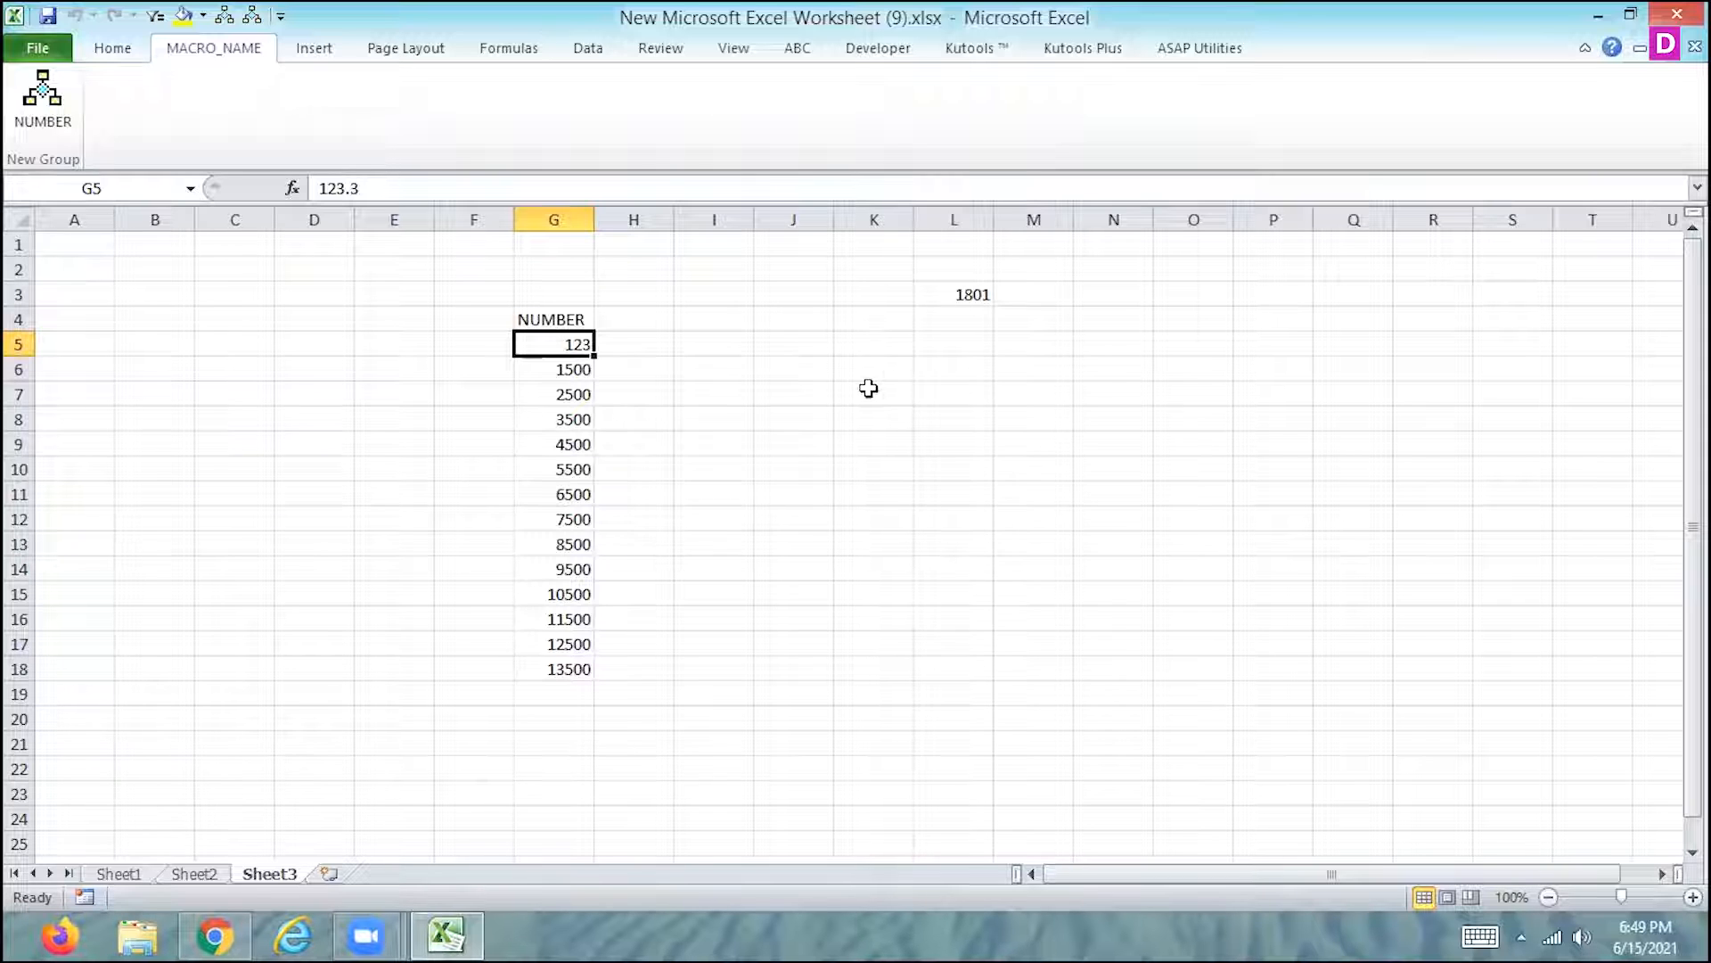
click(749, 350)
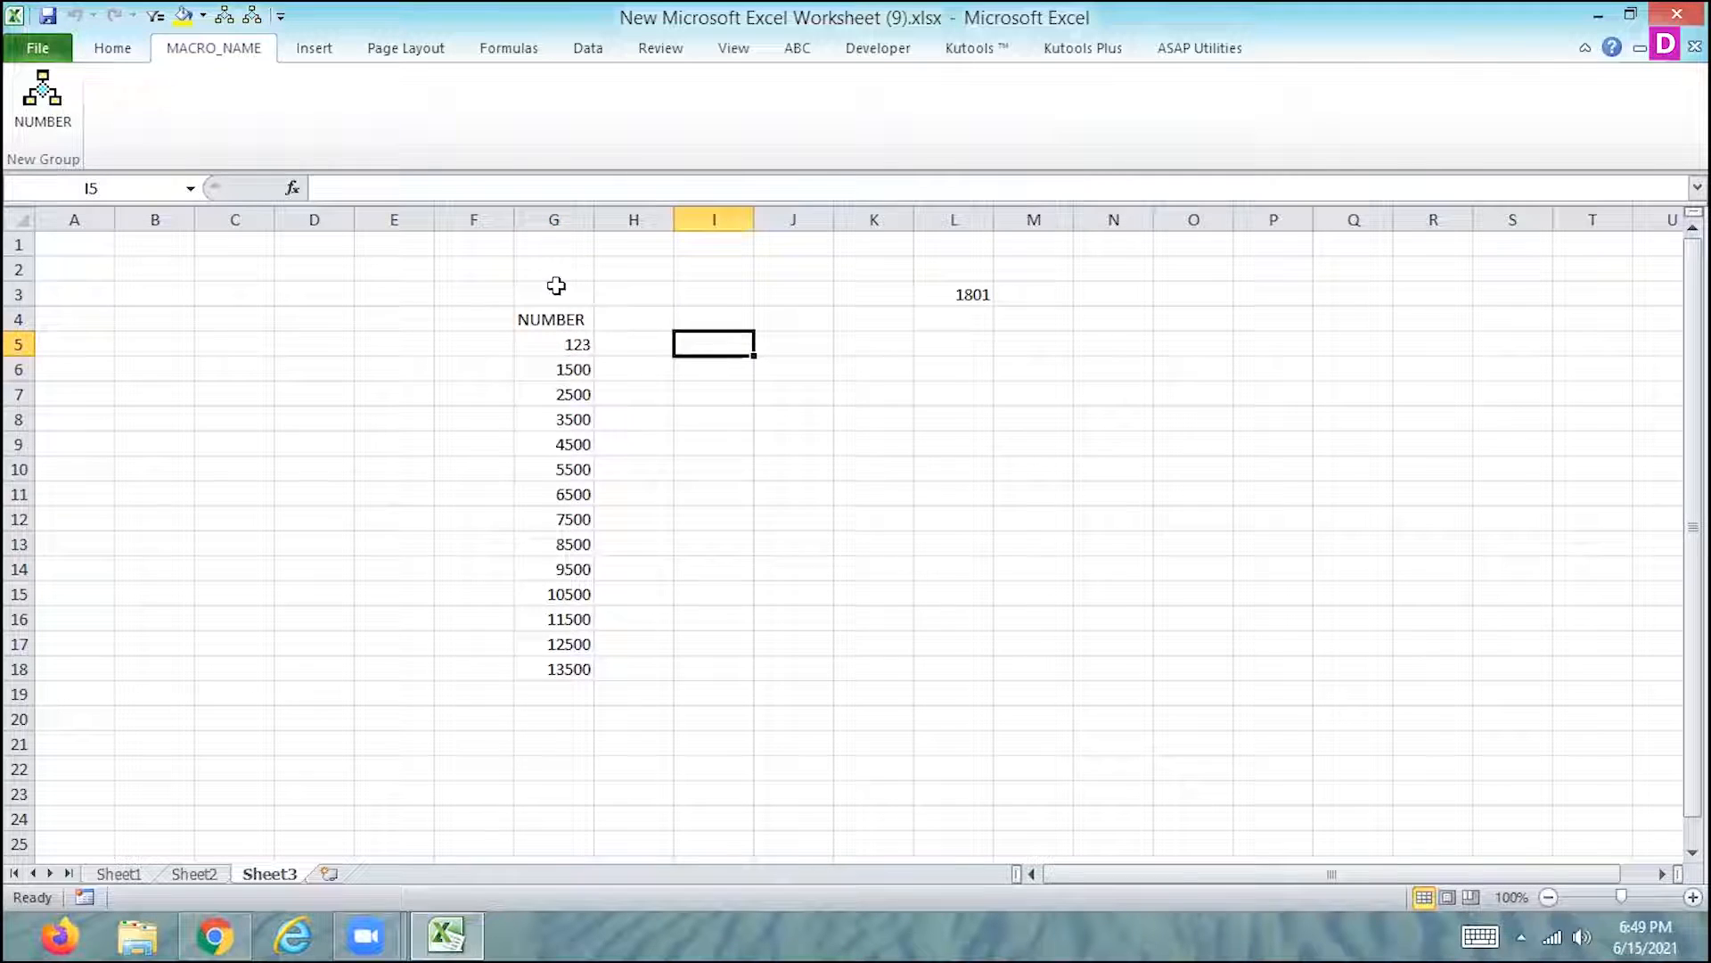
click(588, 49)
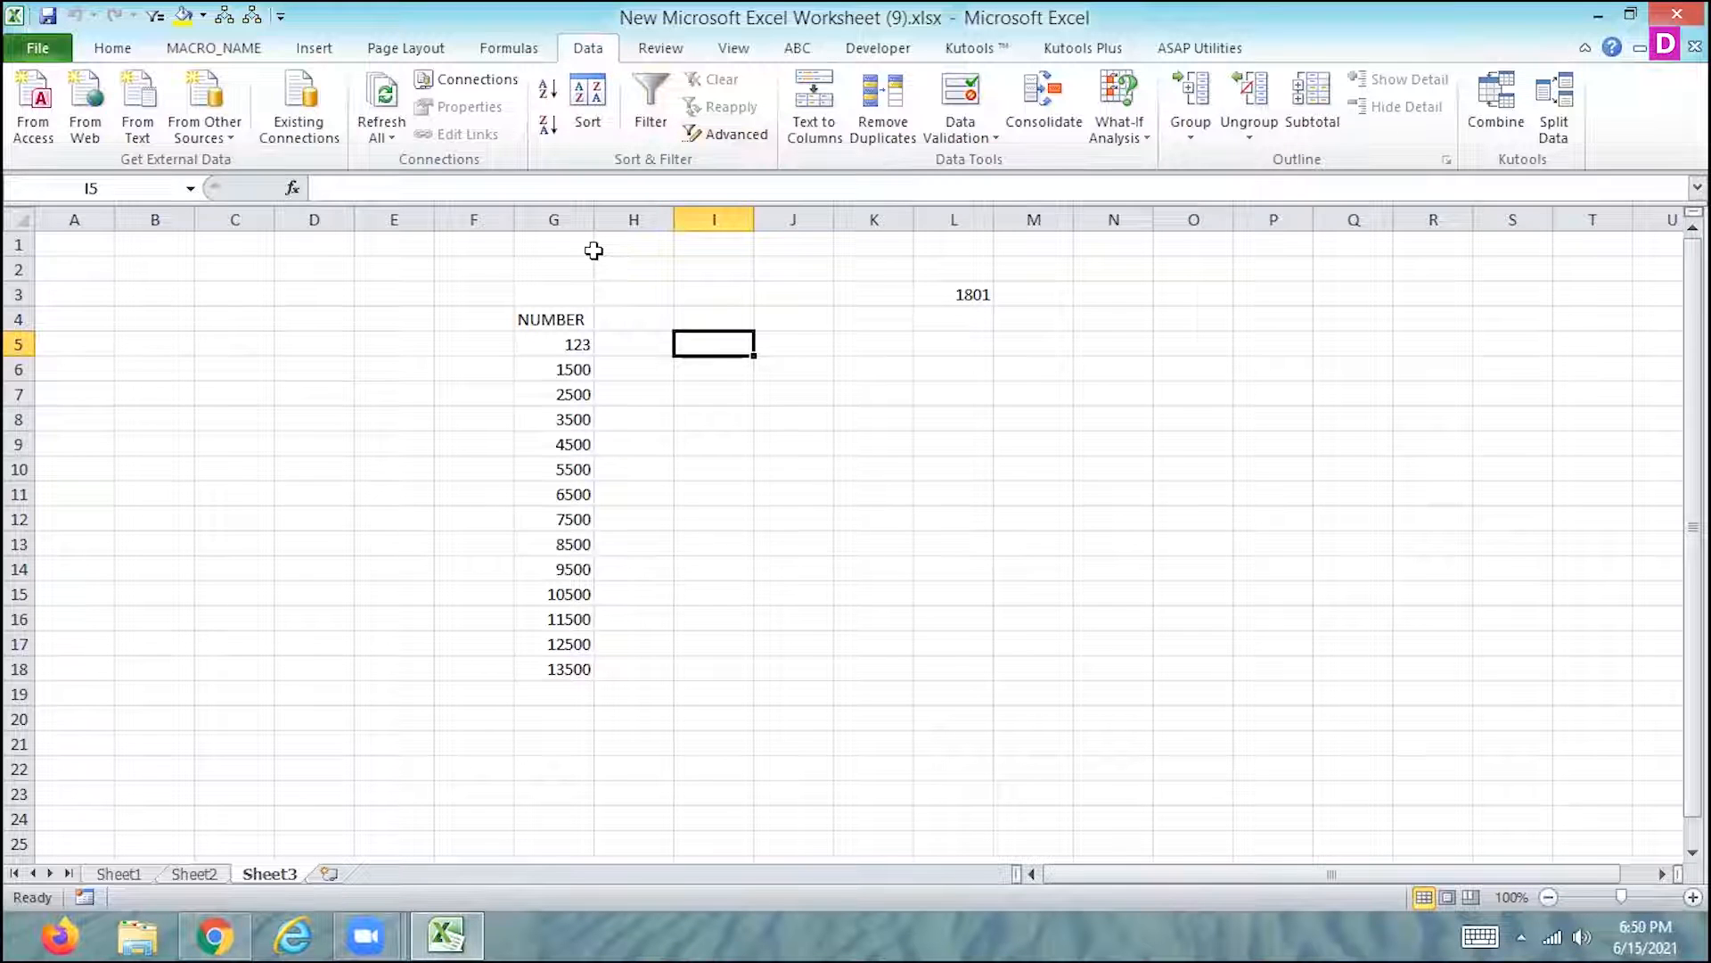
ctrl+scroll(593, 250, up, 3)
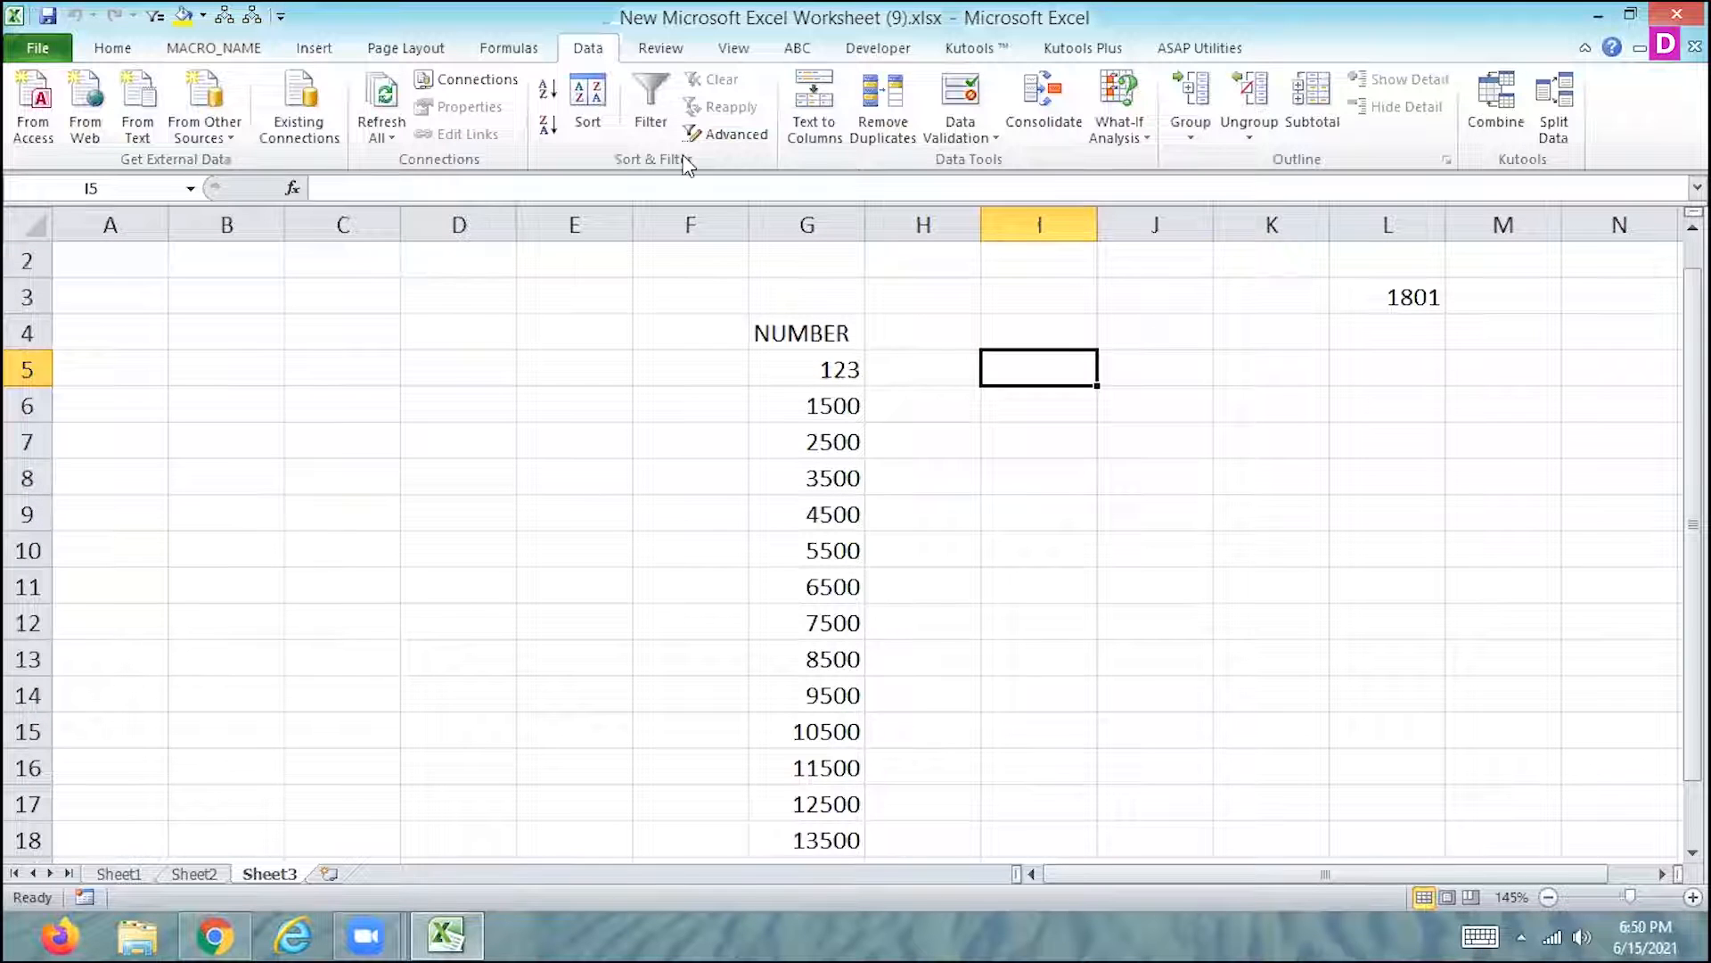
ctrl+scroll(687, 157, down, 2)
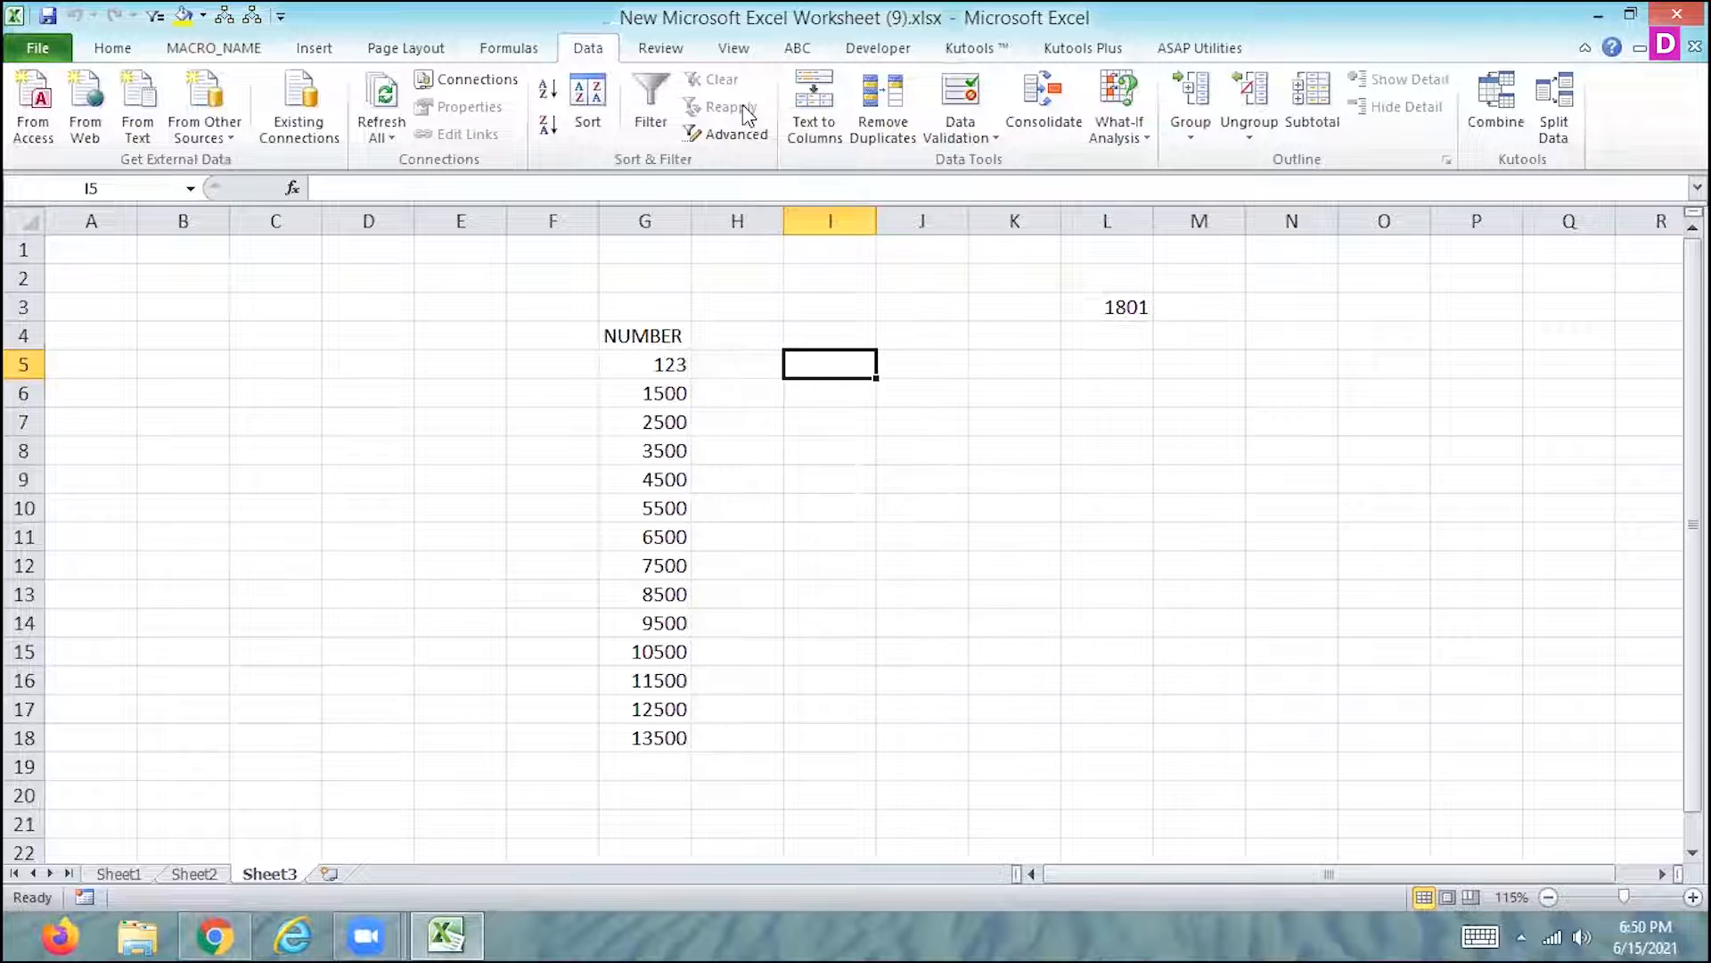
click(734, 48)
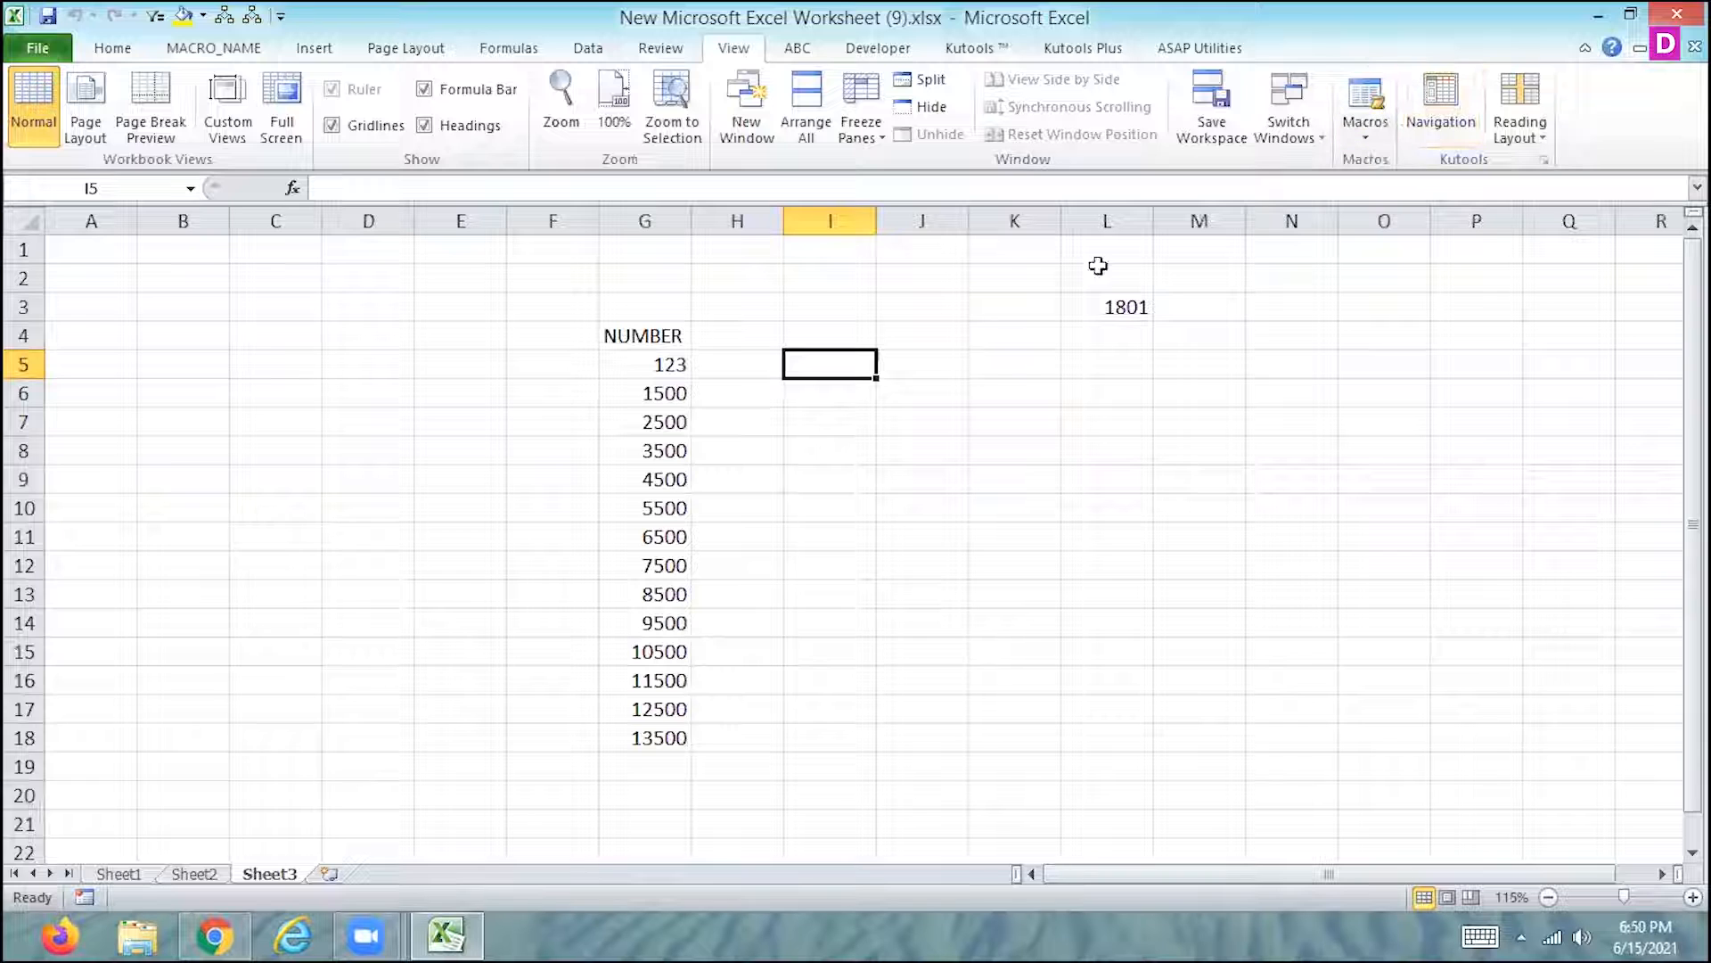
text(1)
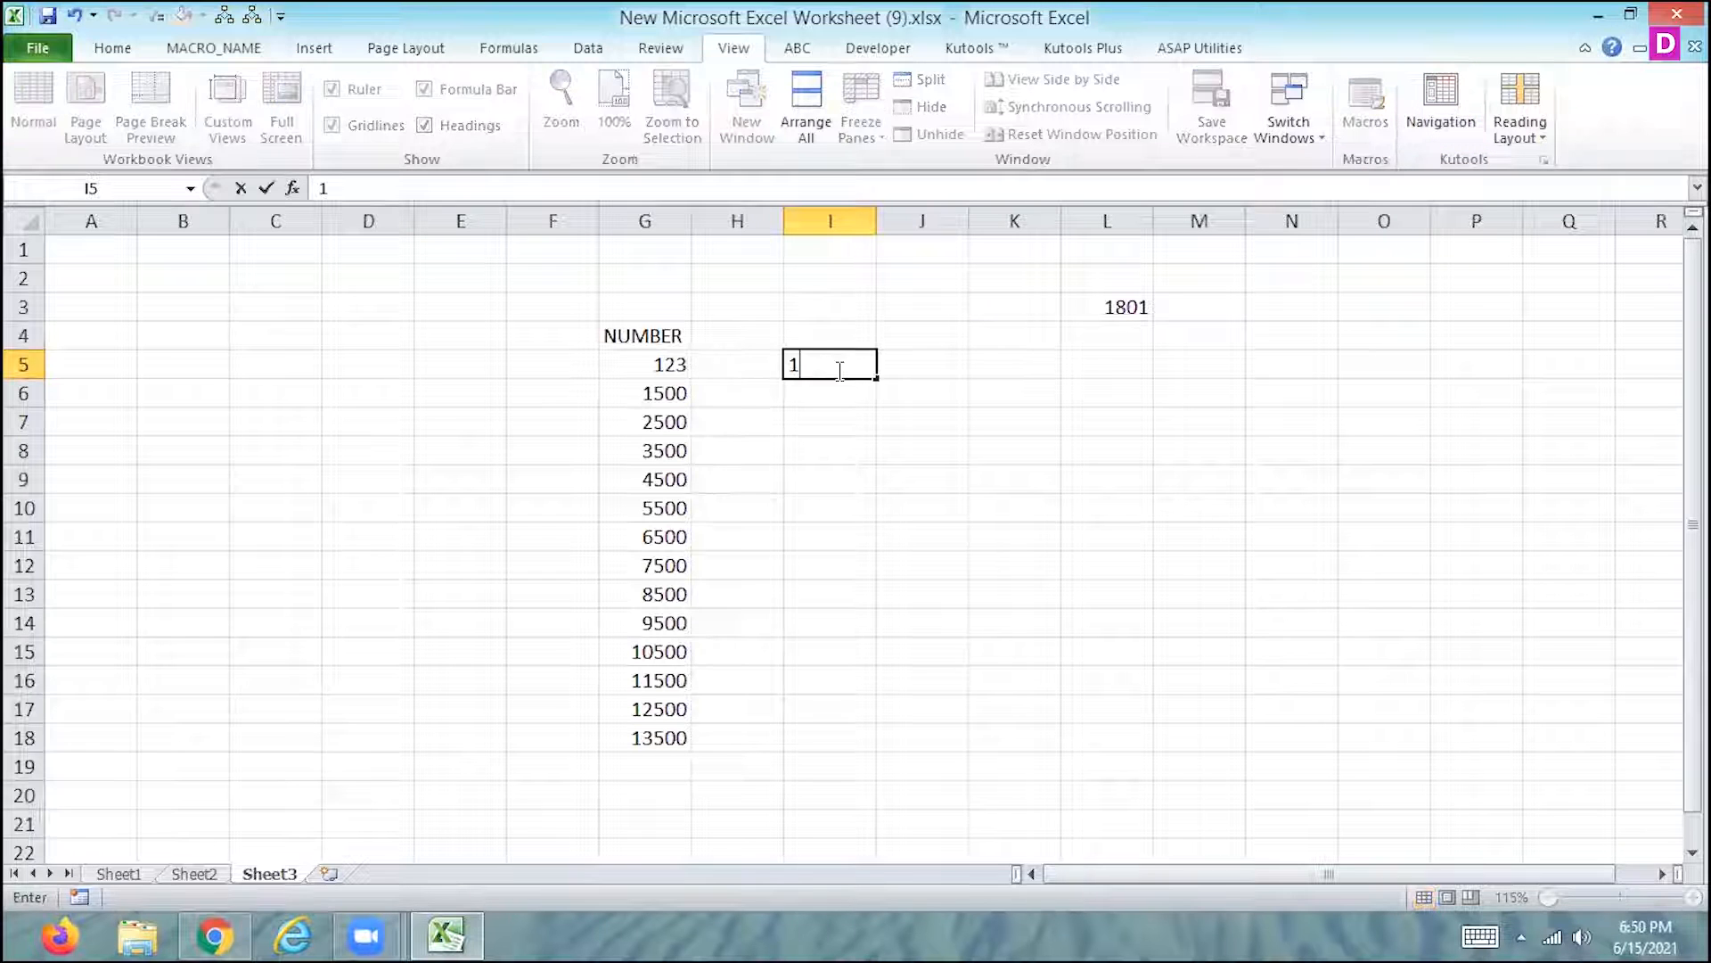
text(8000.987)
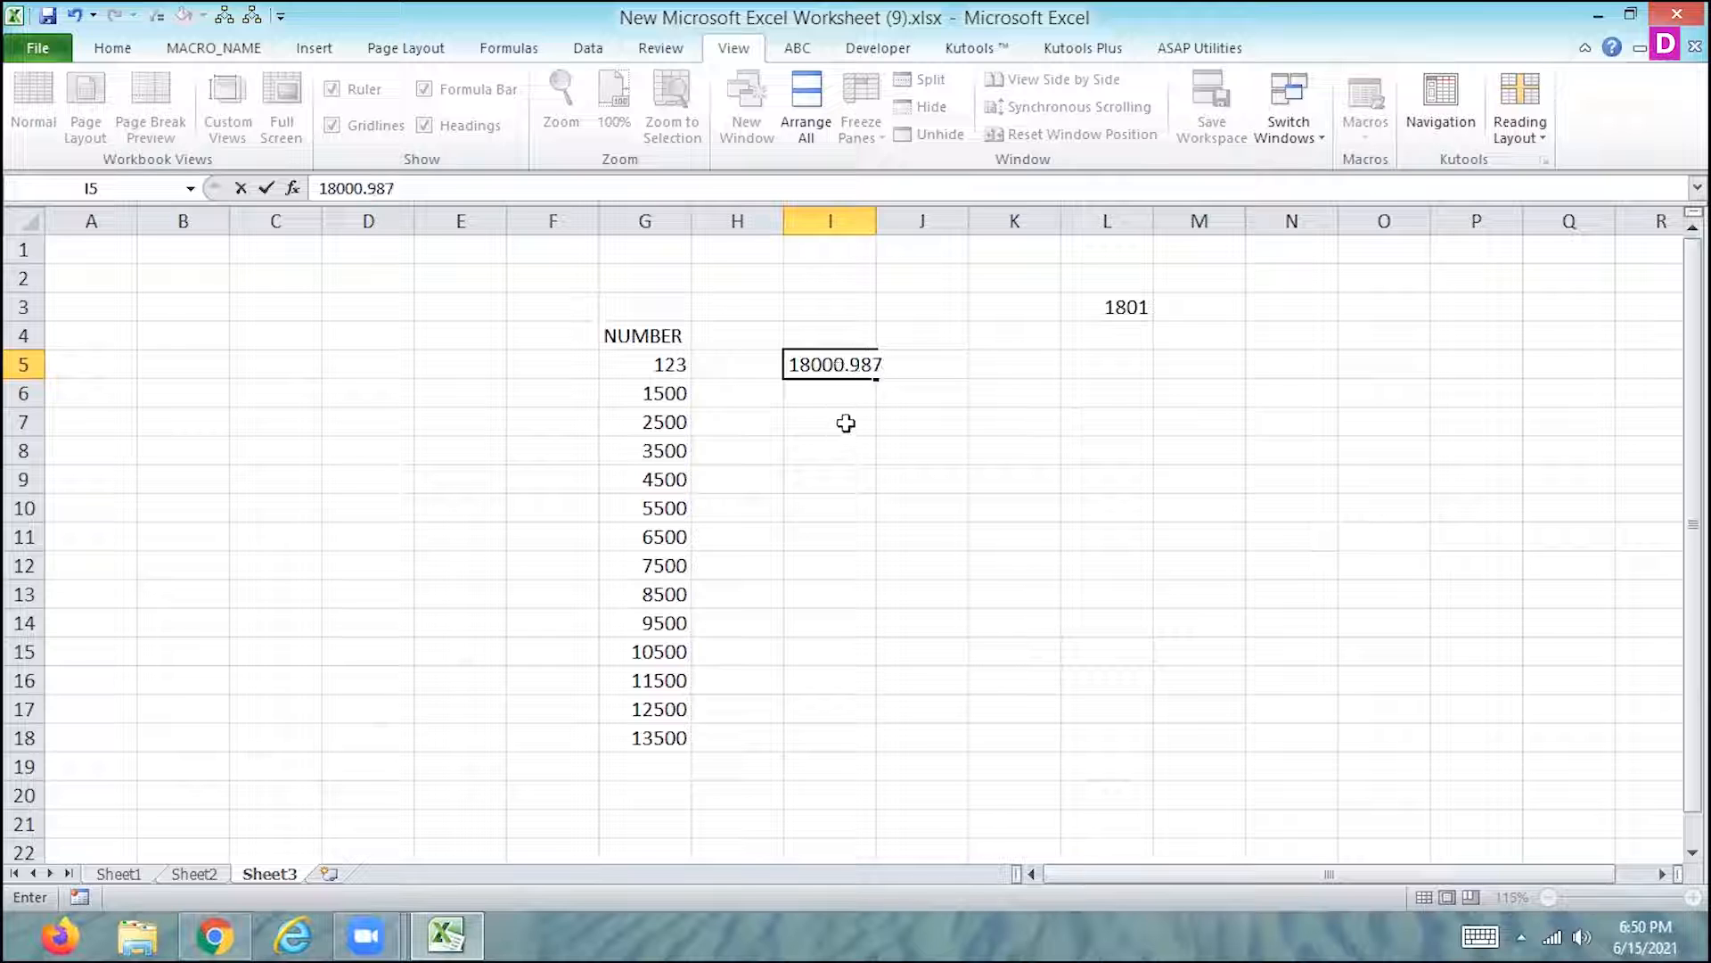
key(Return)
key(Up)
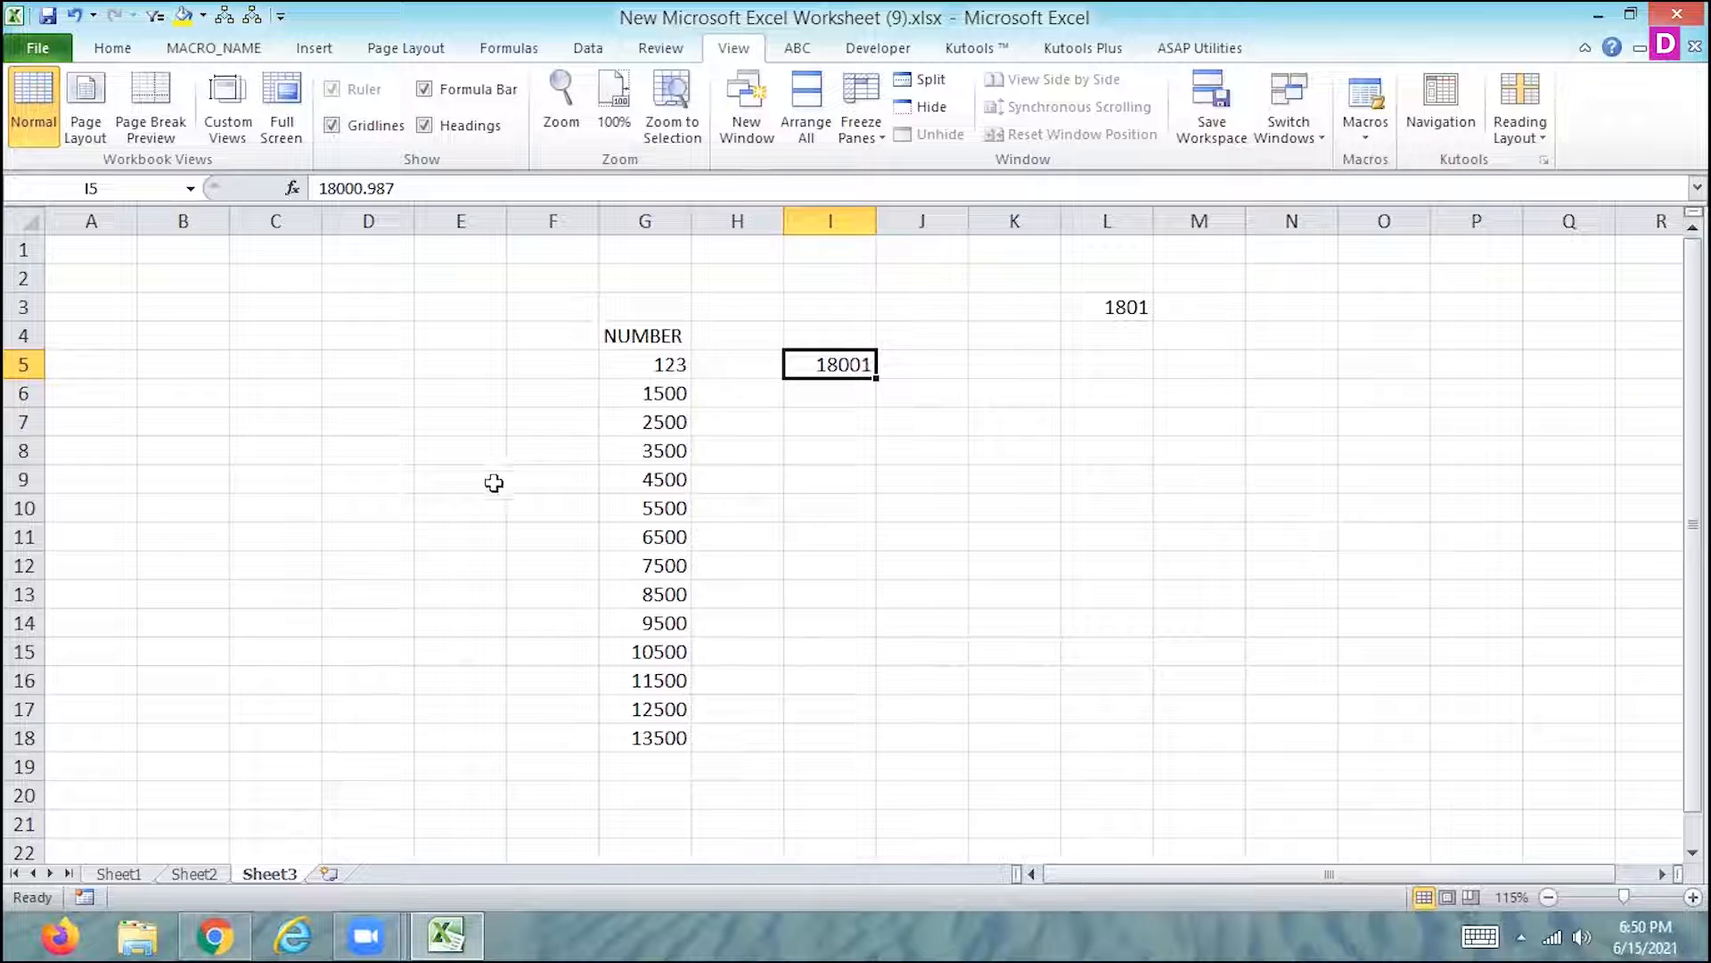
- Enter 1800.963 in cell C8 of Sheet3
click(237, 453)
text(1800.963)
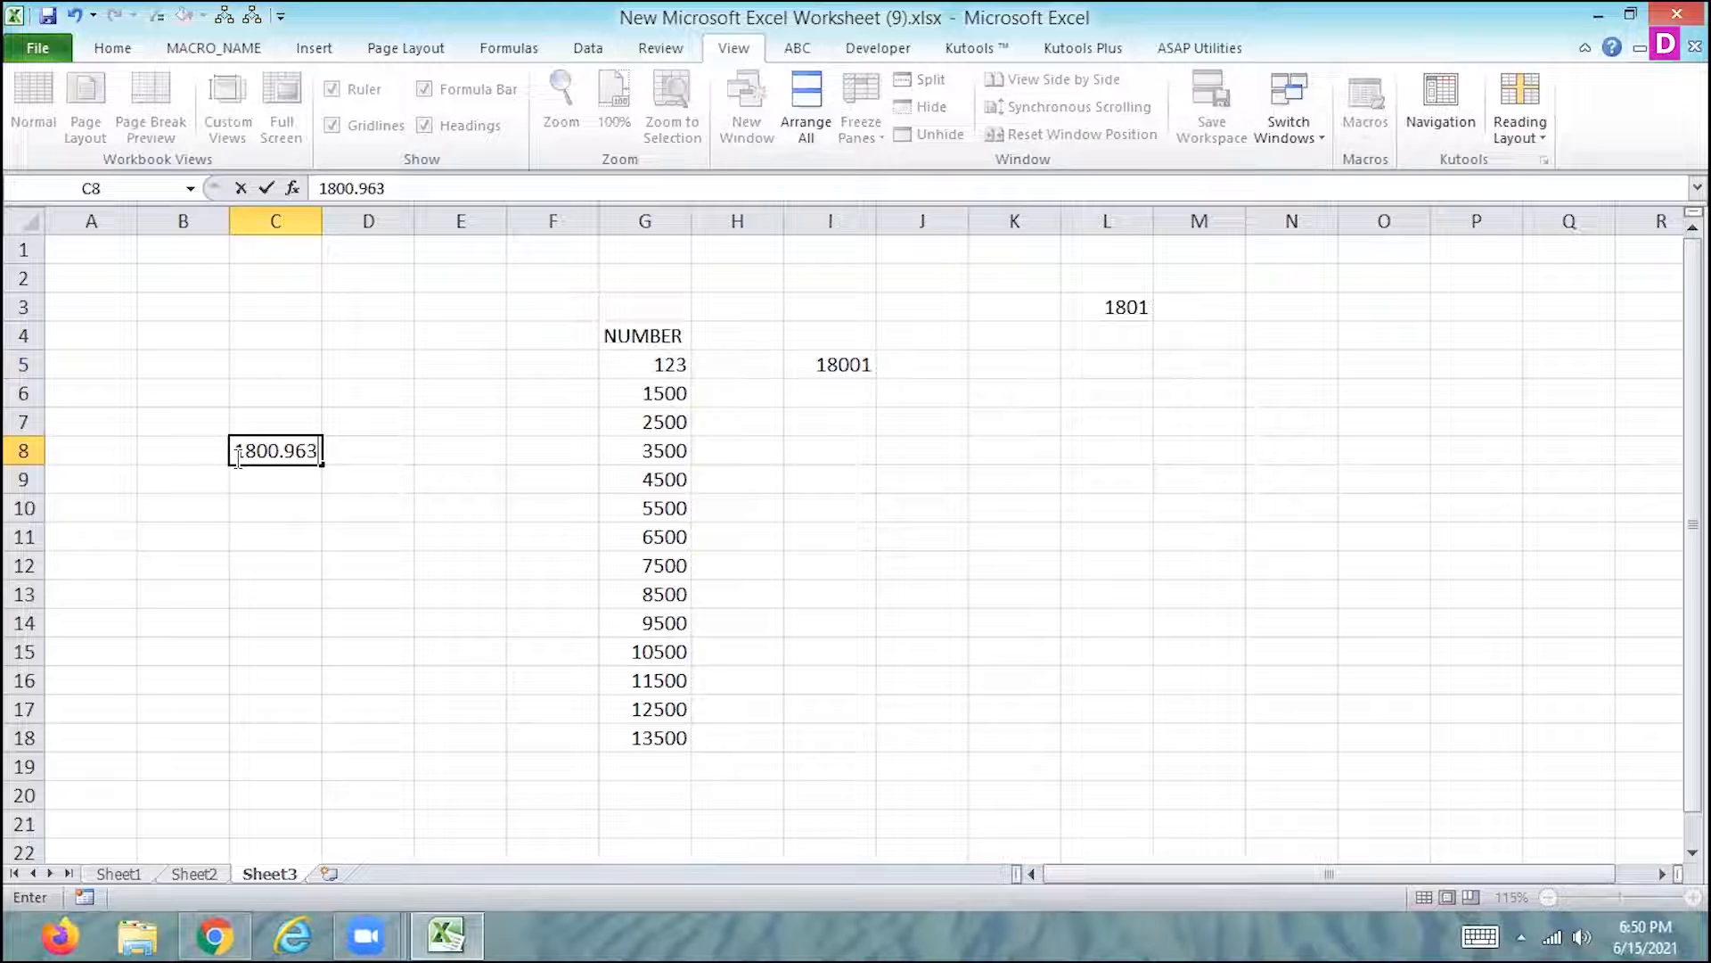
key(Return)
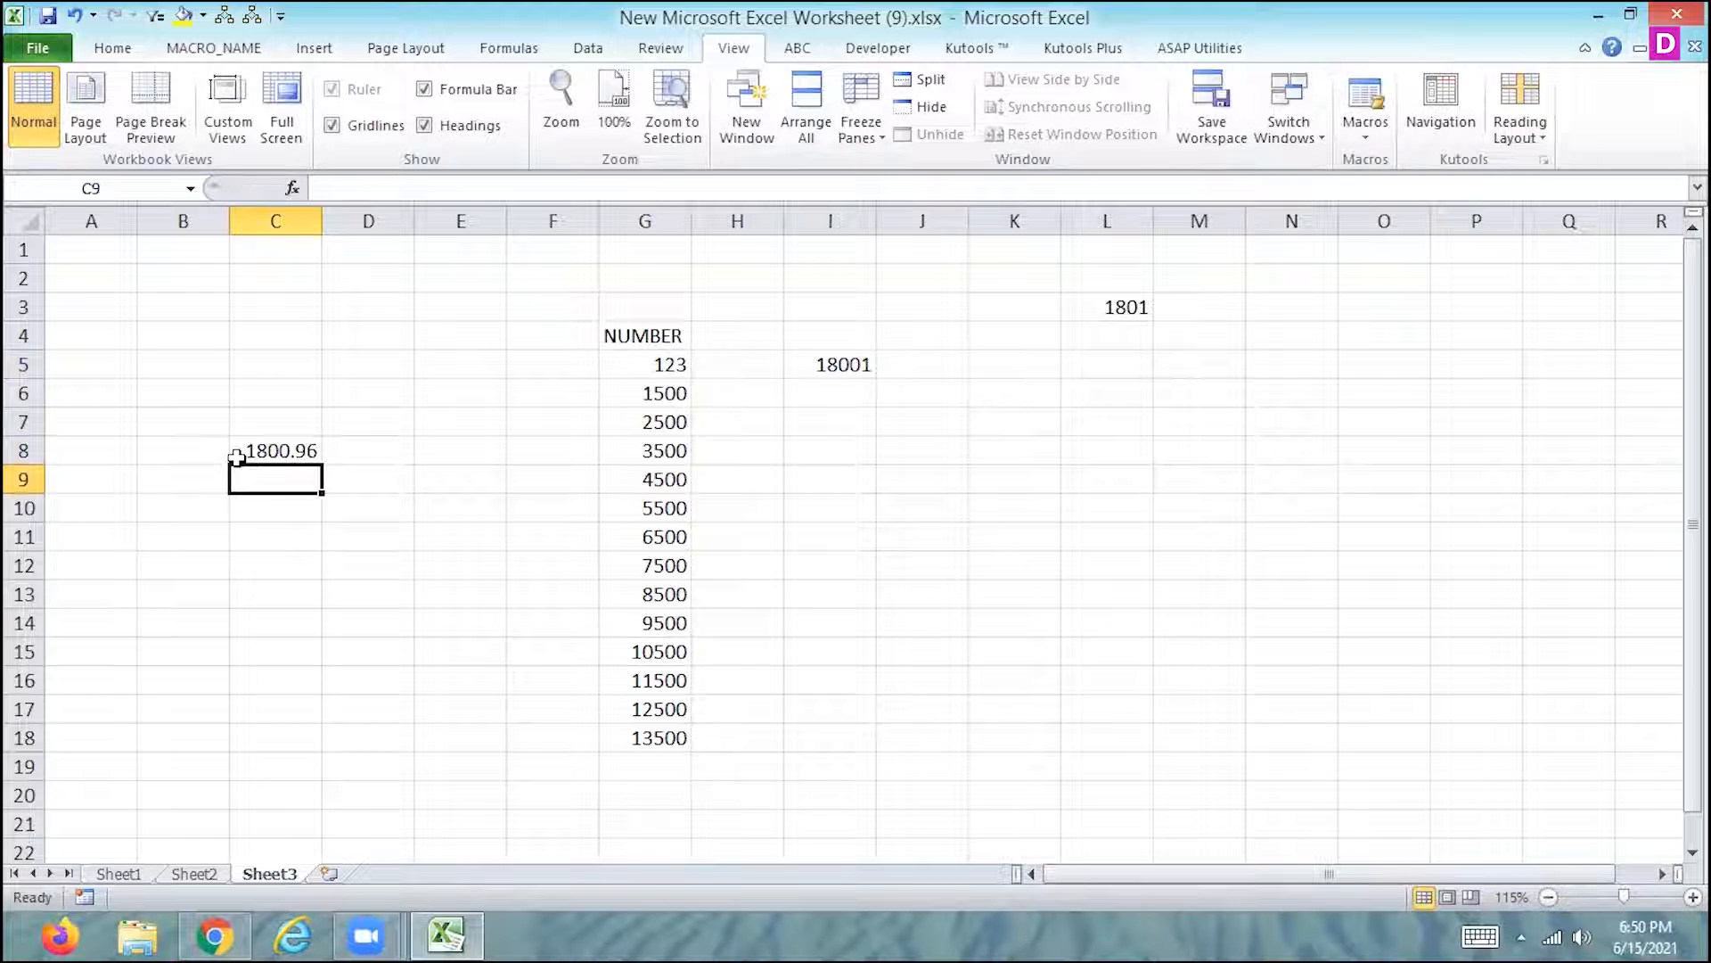
click(286, 450)
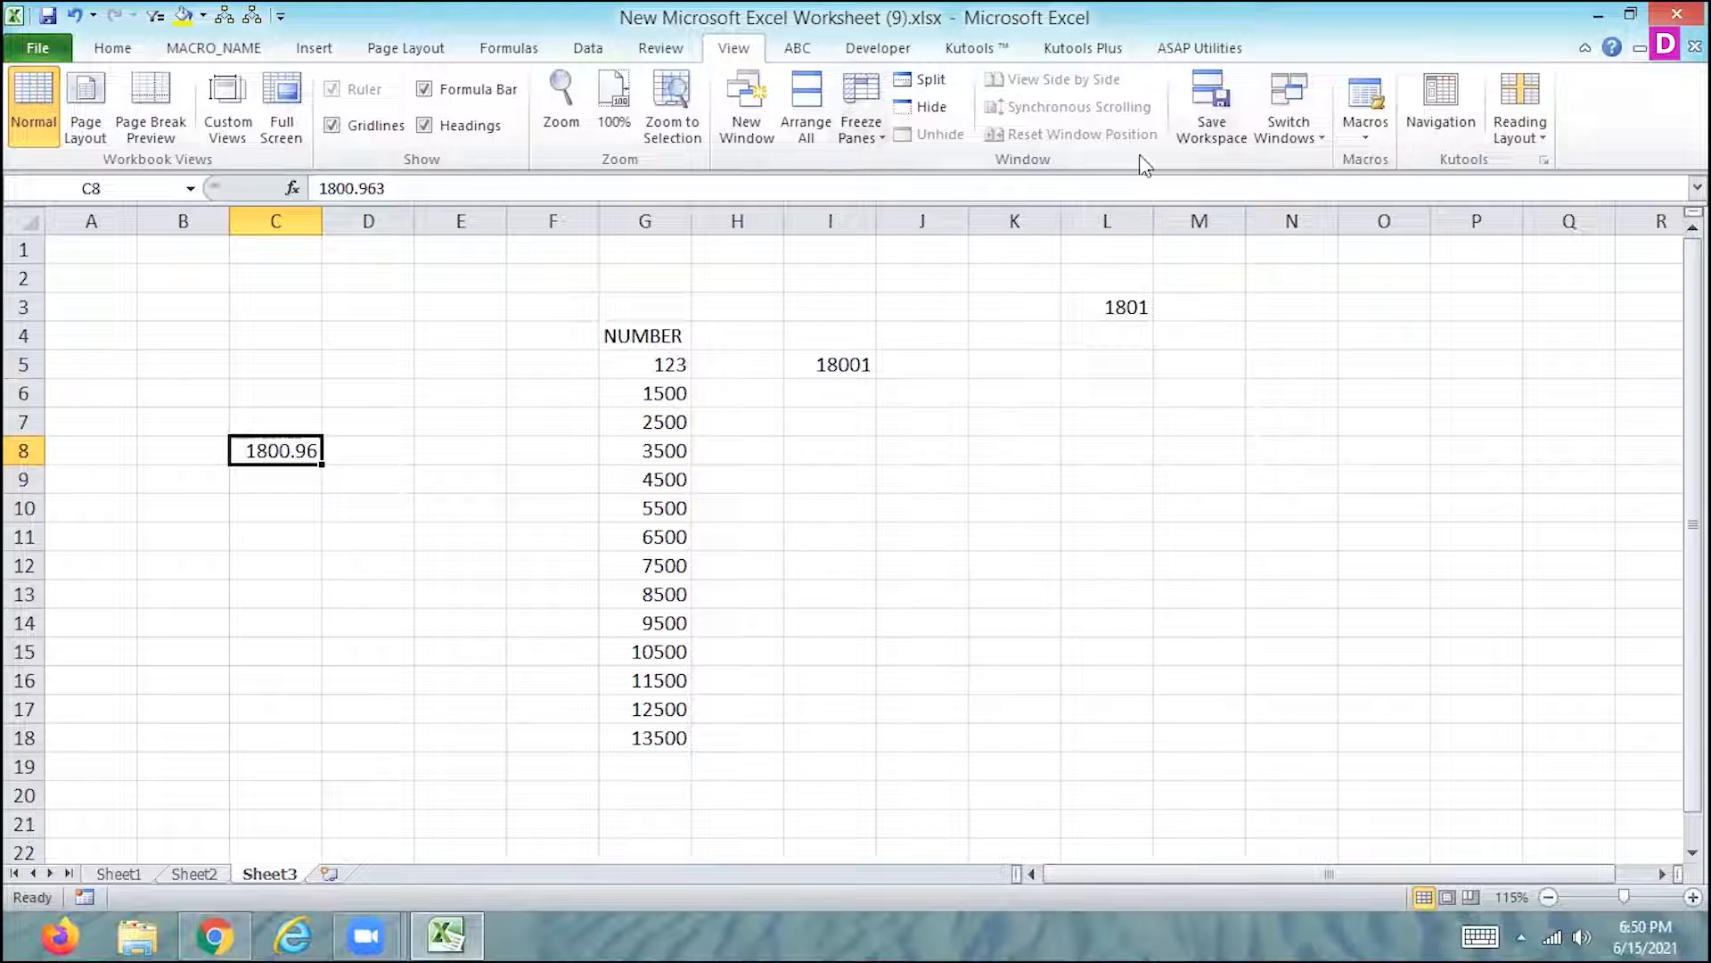
click(1364, 143)
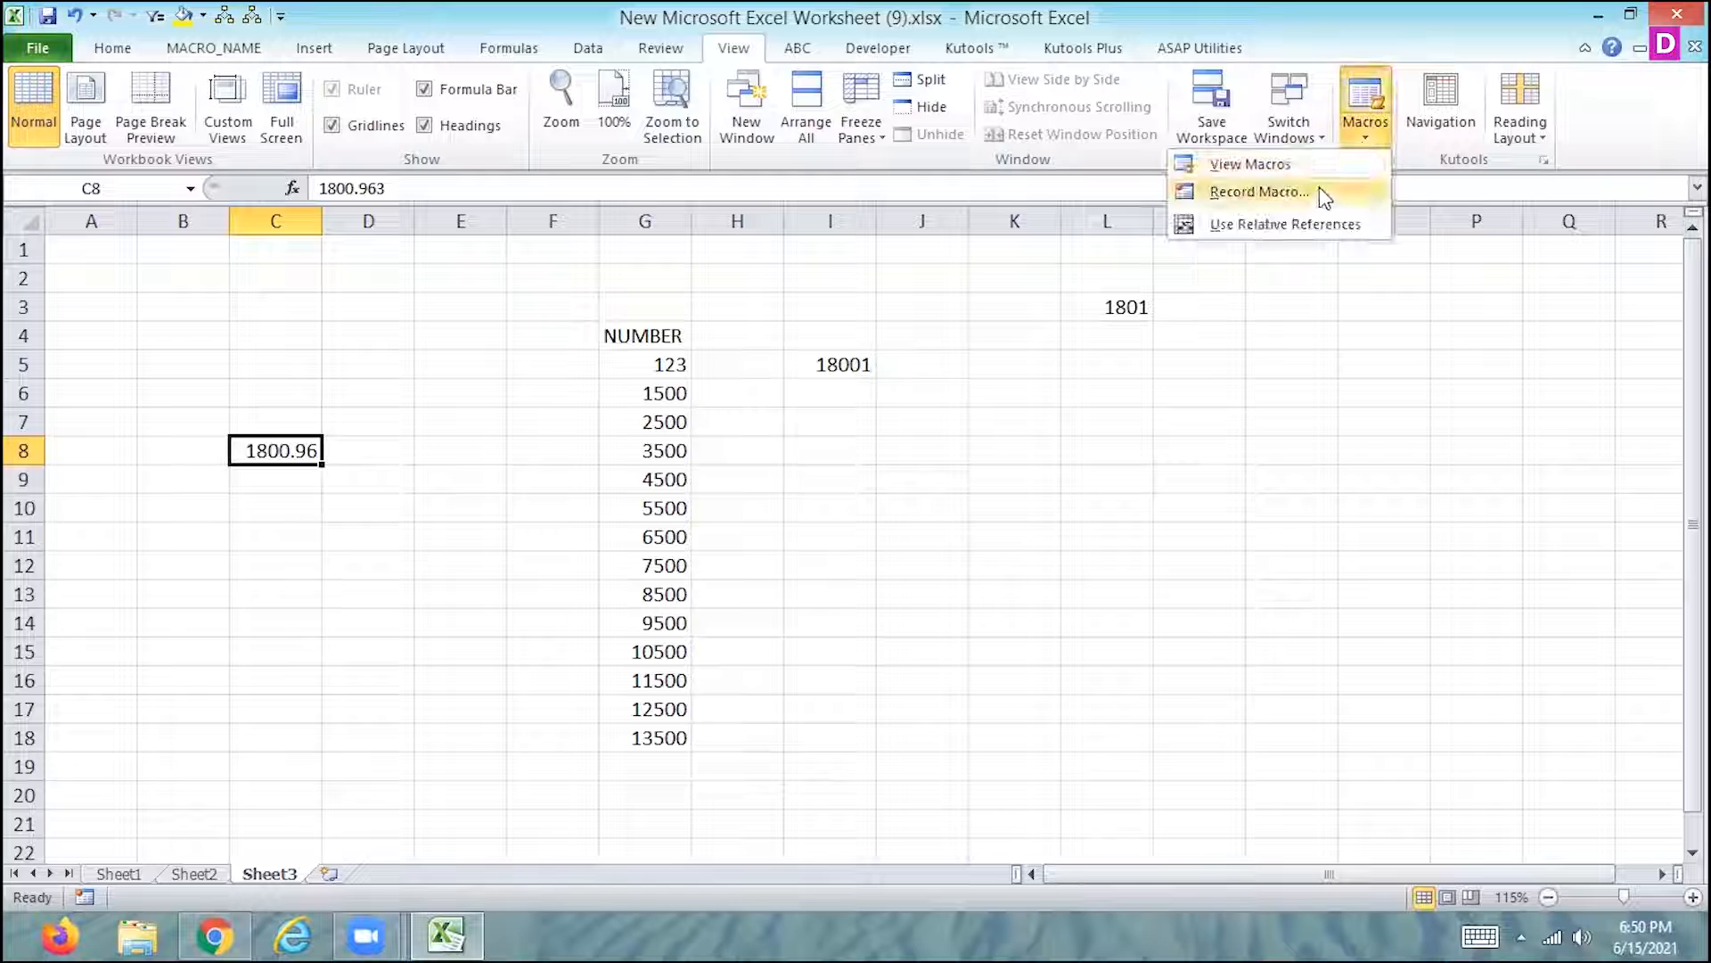
click(1323, 189)
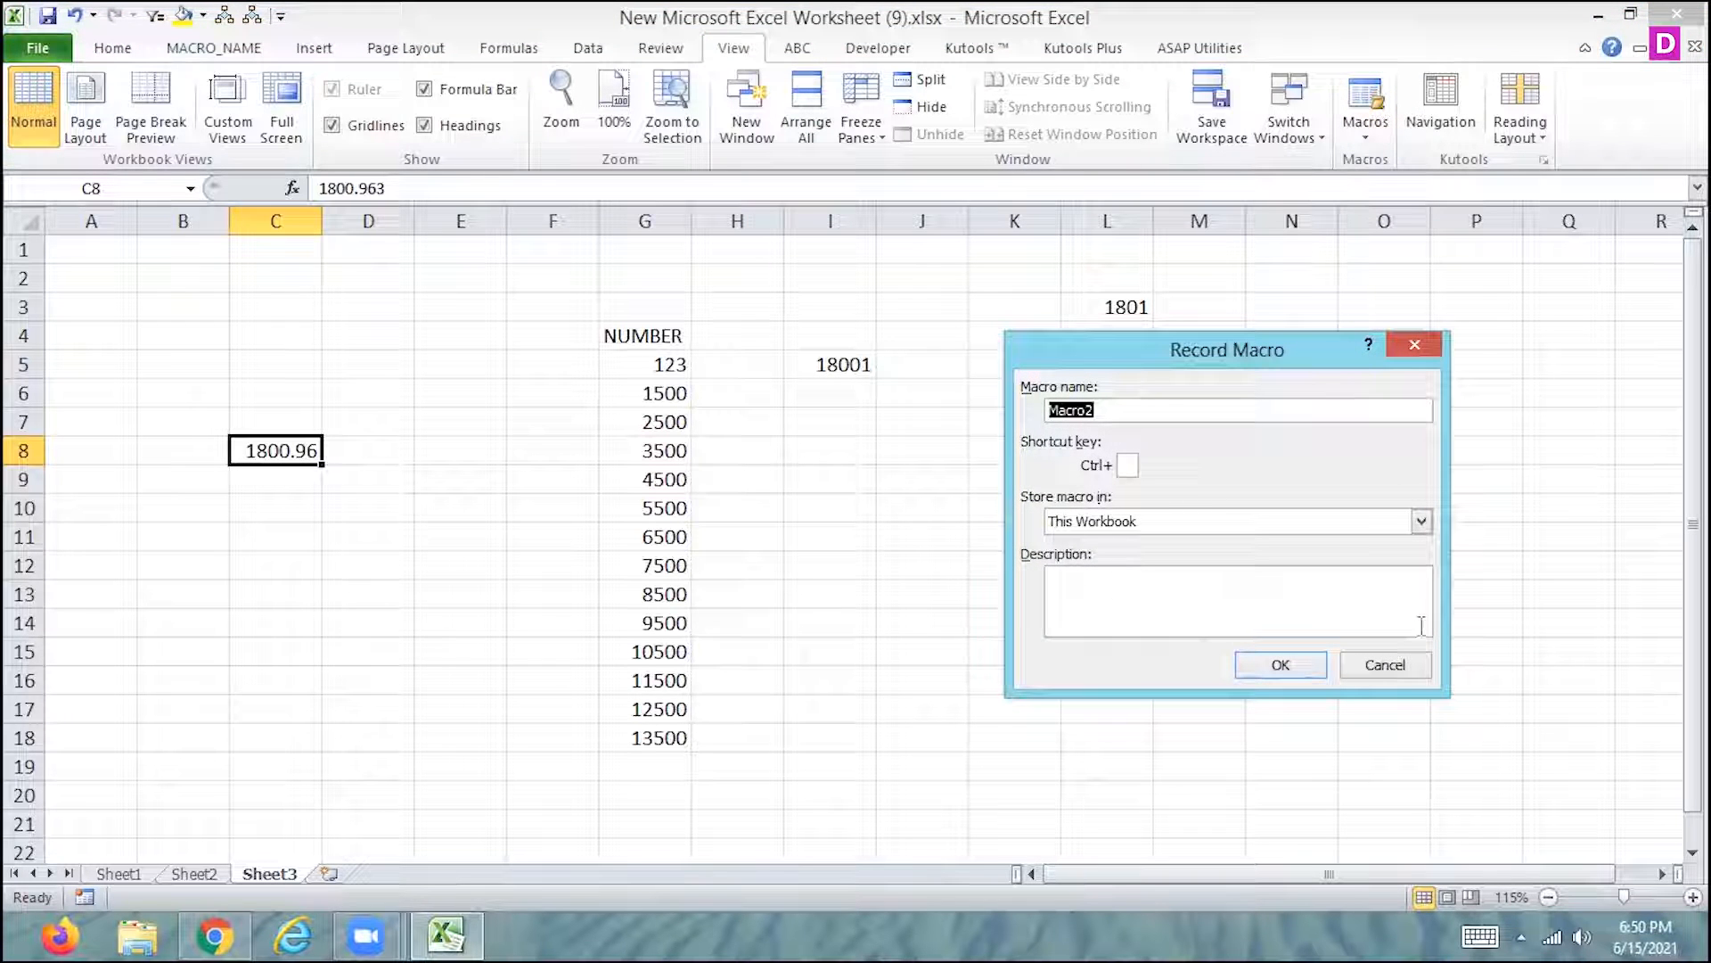
click(1386, 665)
- Start recording Macro2 from cell M7, stored in This Workbook, with Q as its Ctrl shortcut letter
click(1190, 419)
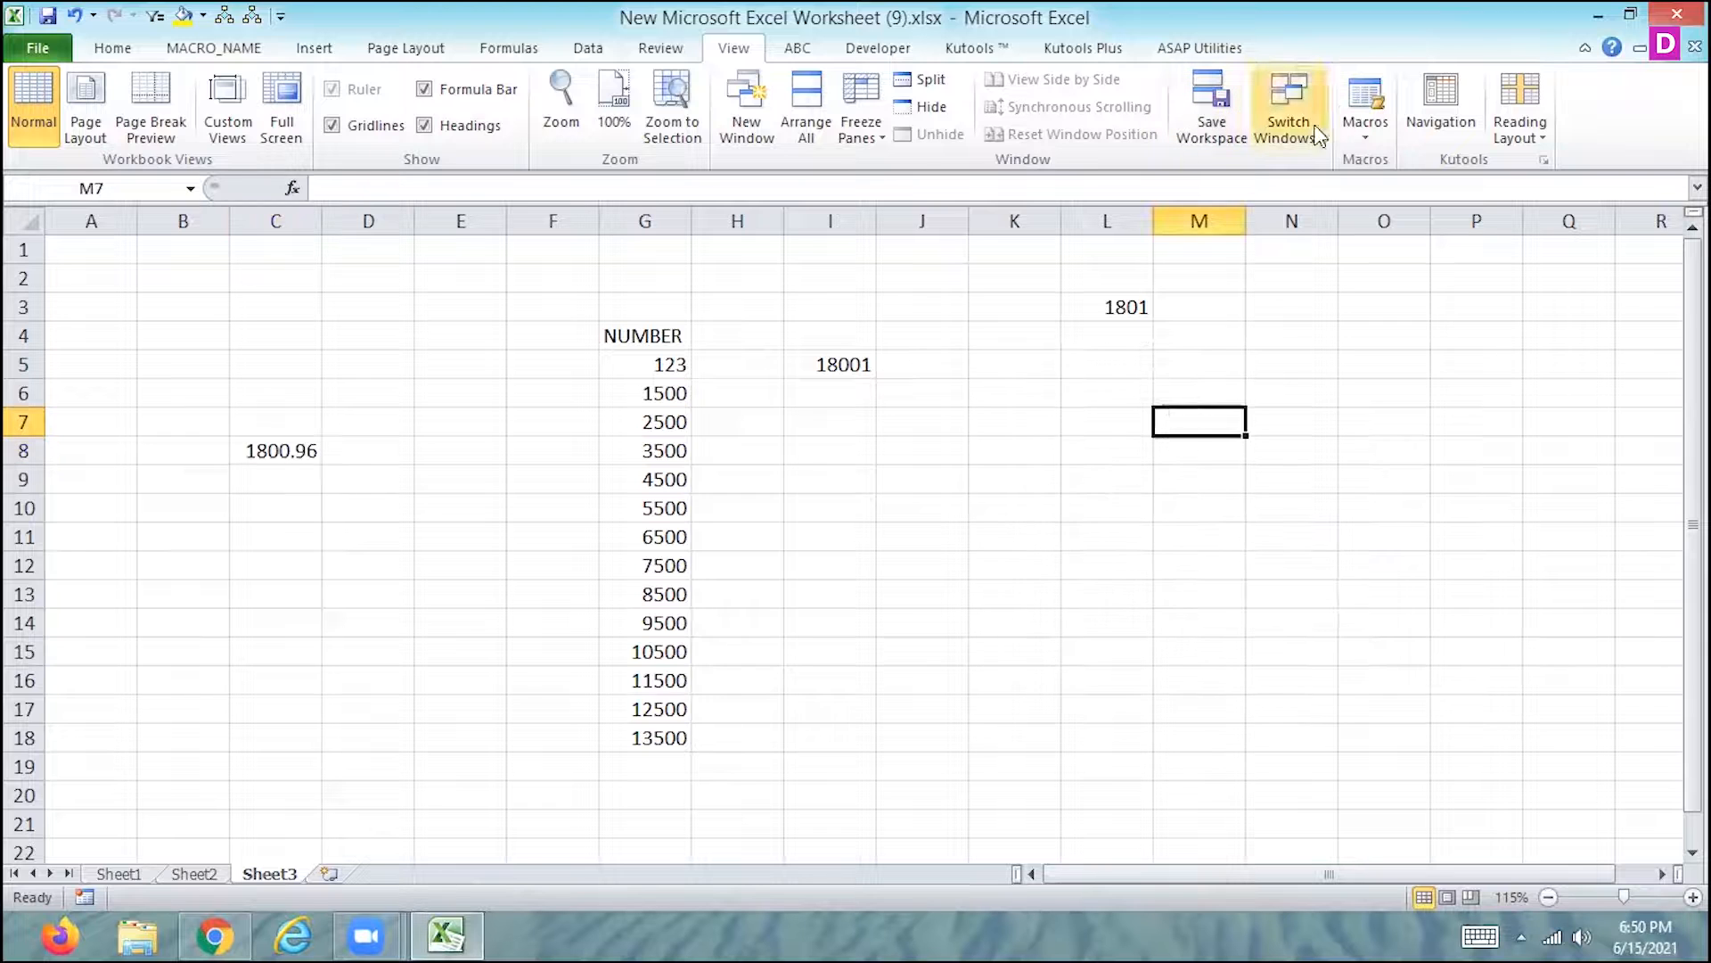
click(1360, 131)
click(1248, 191)
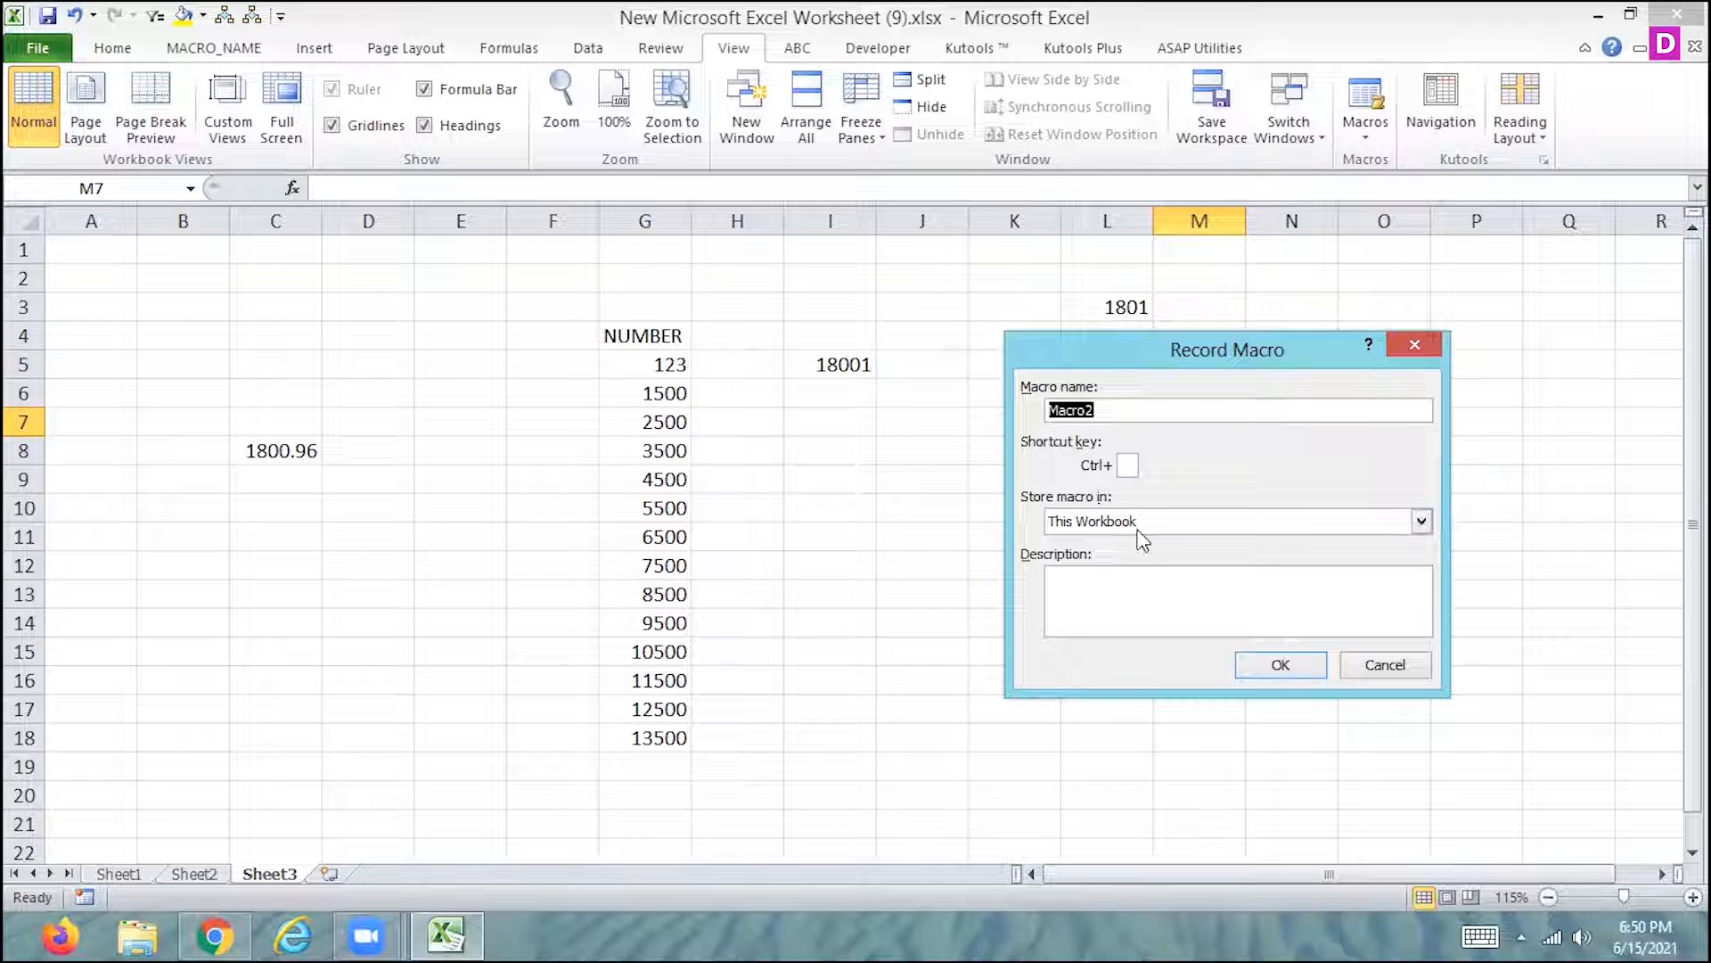
click(1128, 465)
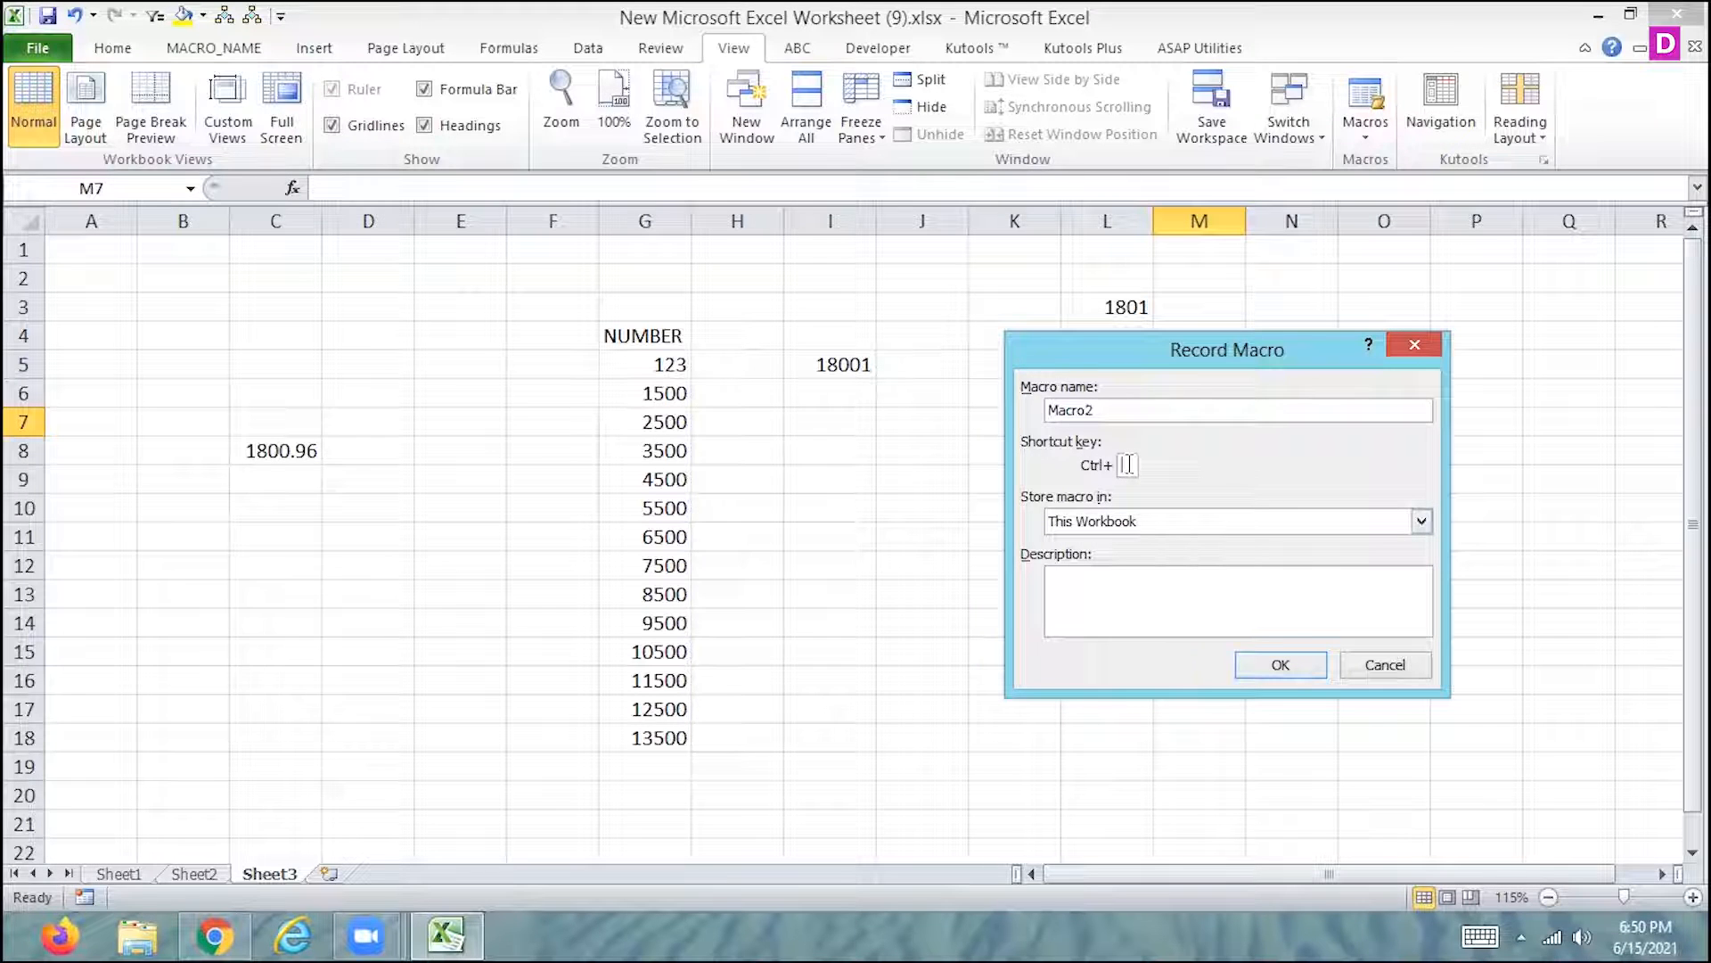
text(Q)
click(1281, 666)
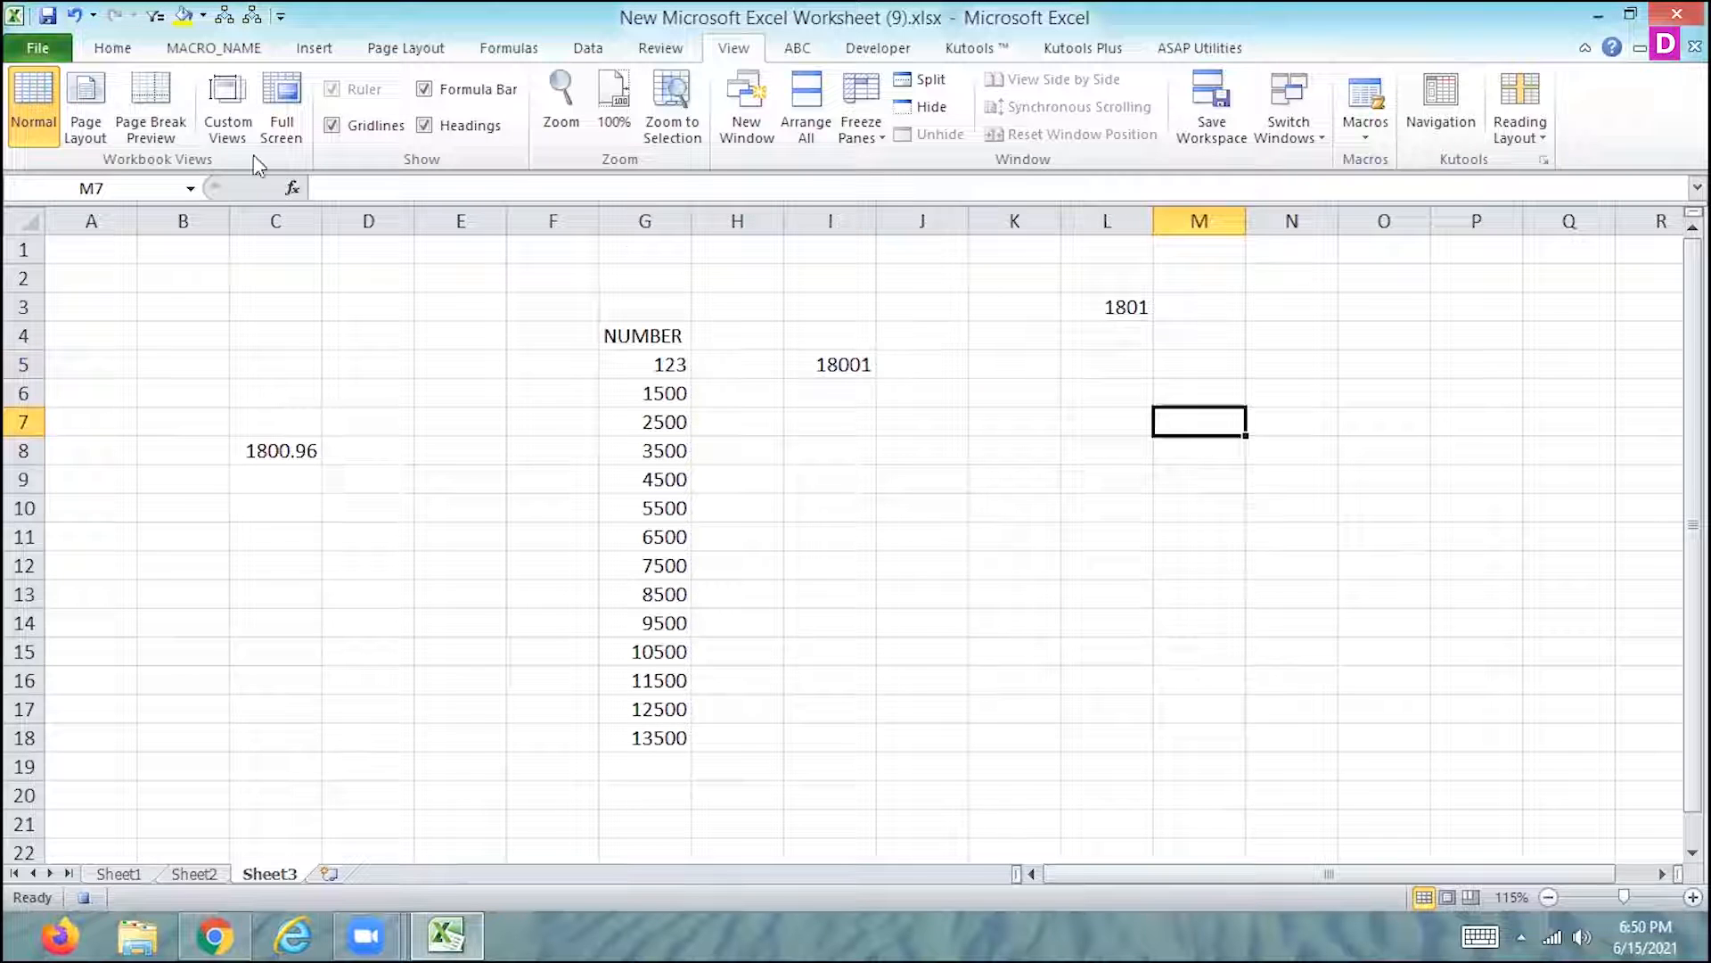
- Apply a yellow fill, bold style and red font colour to cell M7 for the macro recording
click(112, 48)
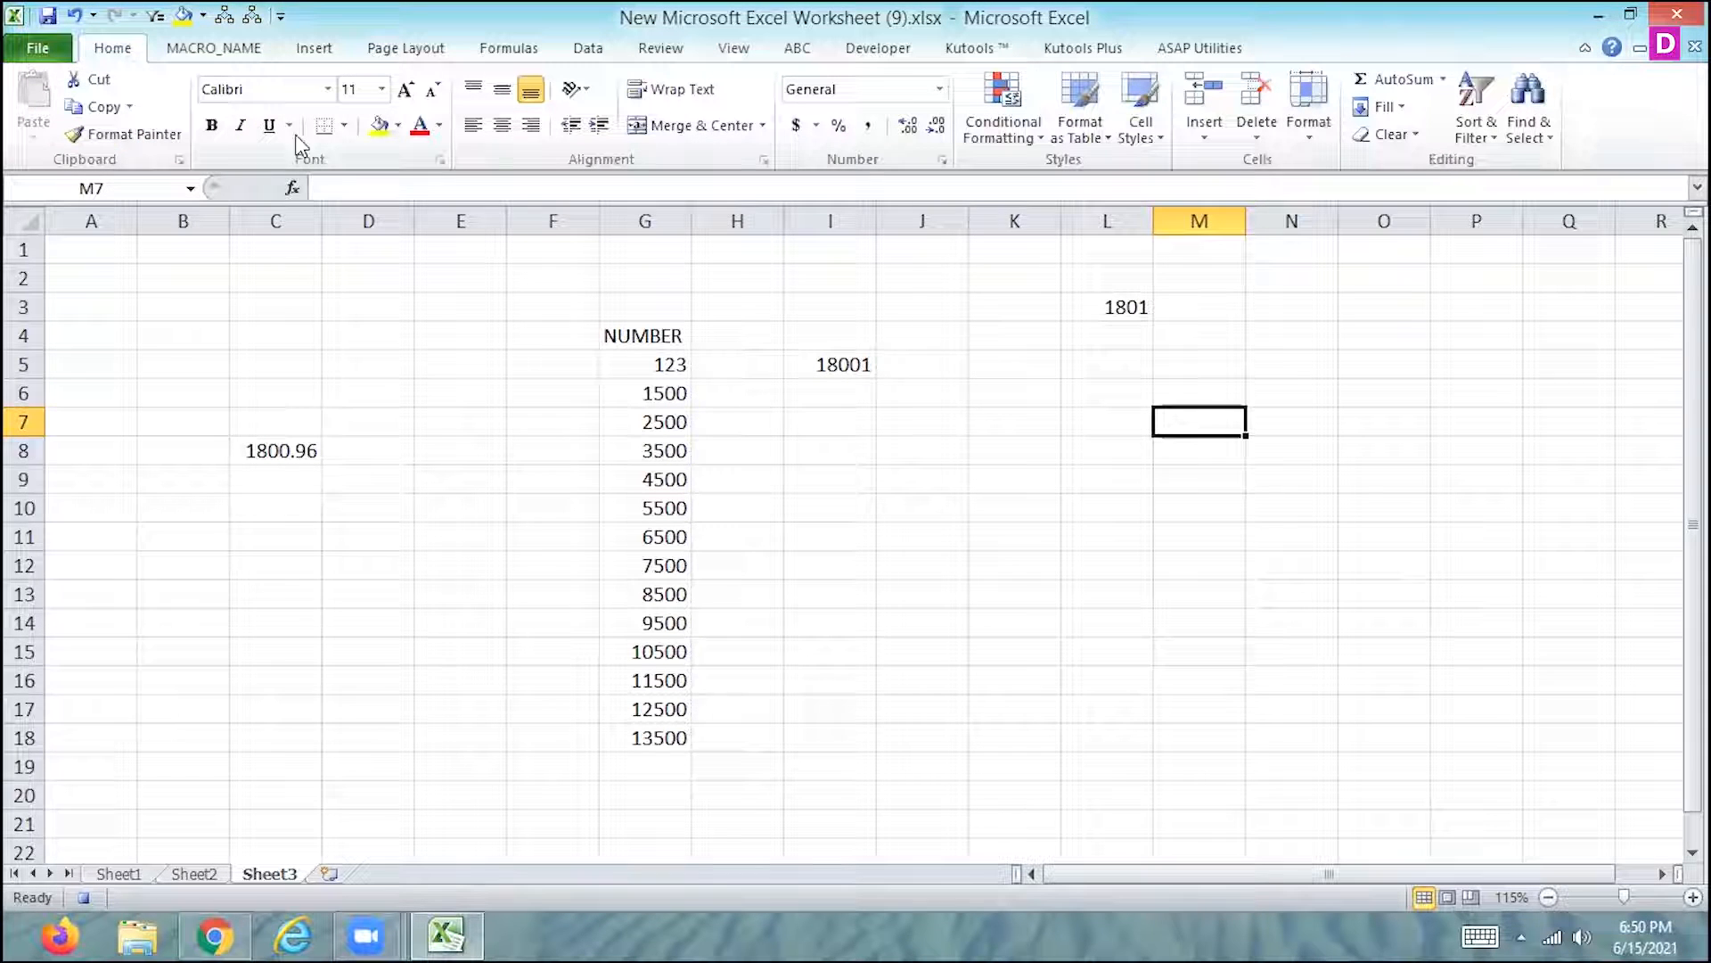
click(380, 125)
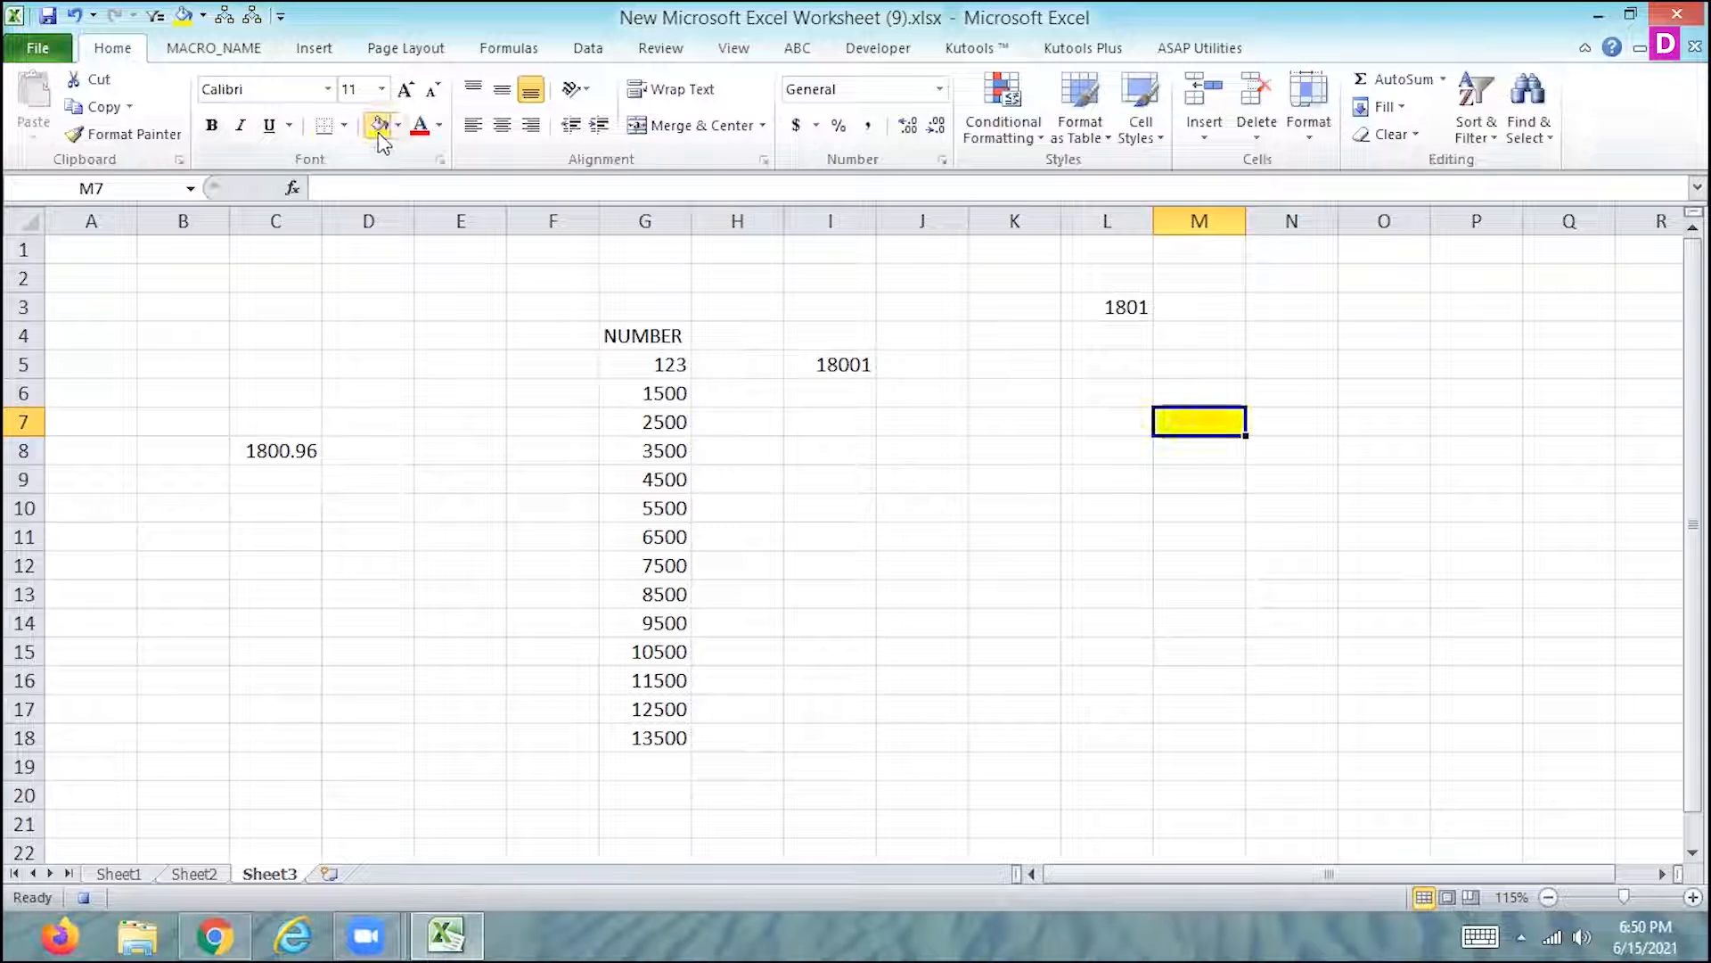
click(212, 124)
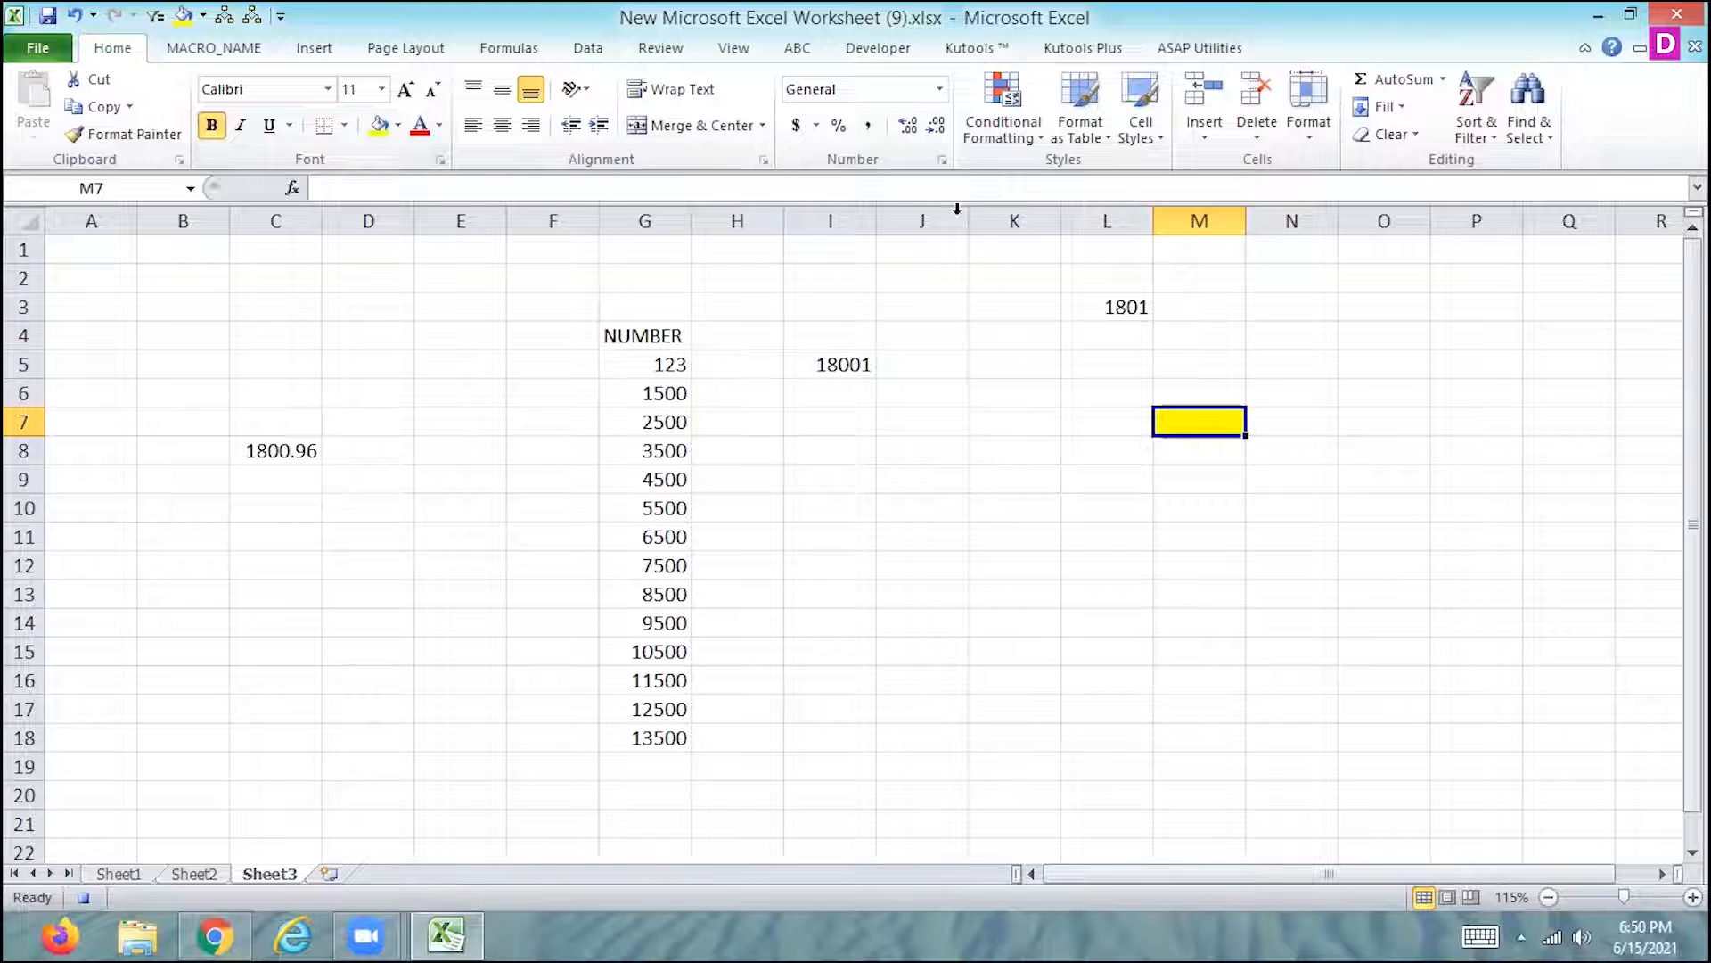
- Format cell M7 as Number with 0 decimal places, and stop the macro recording
click(940, 89)
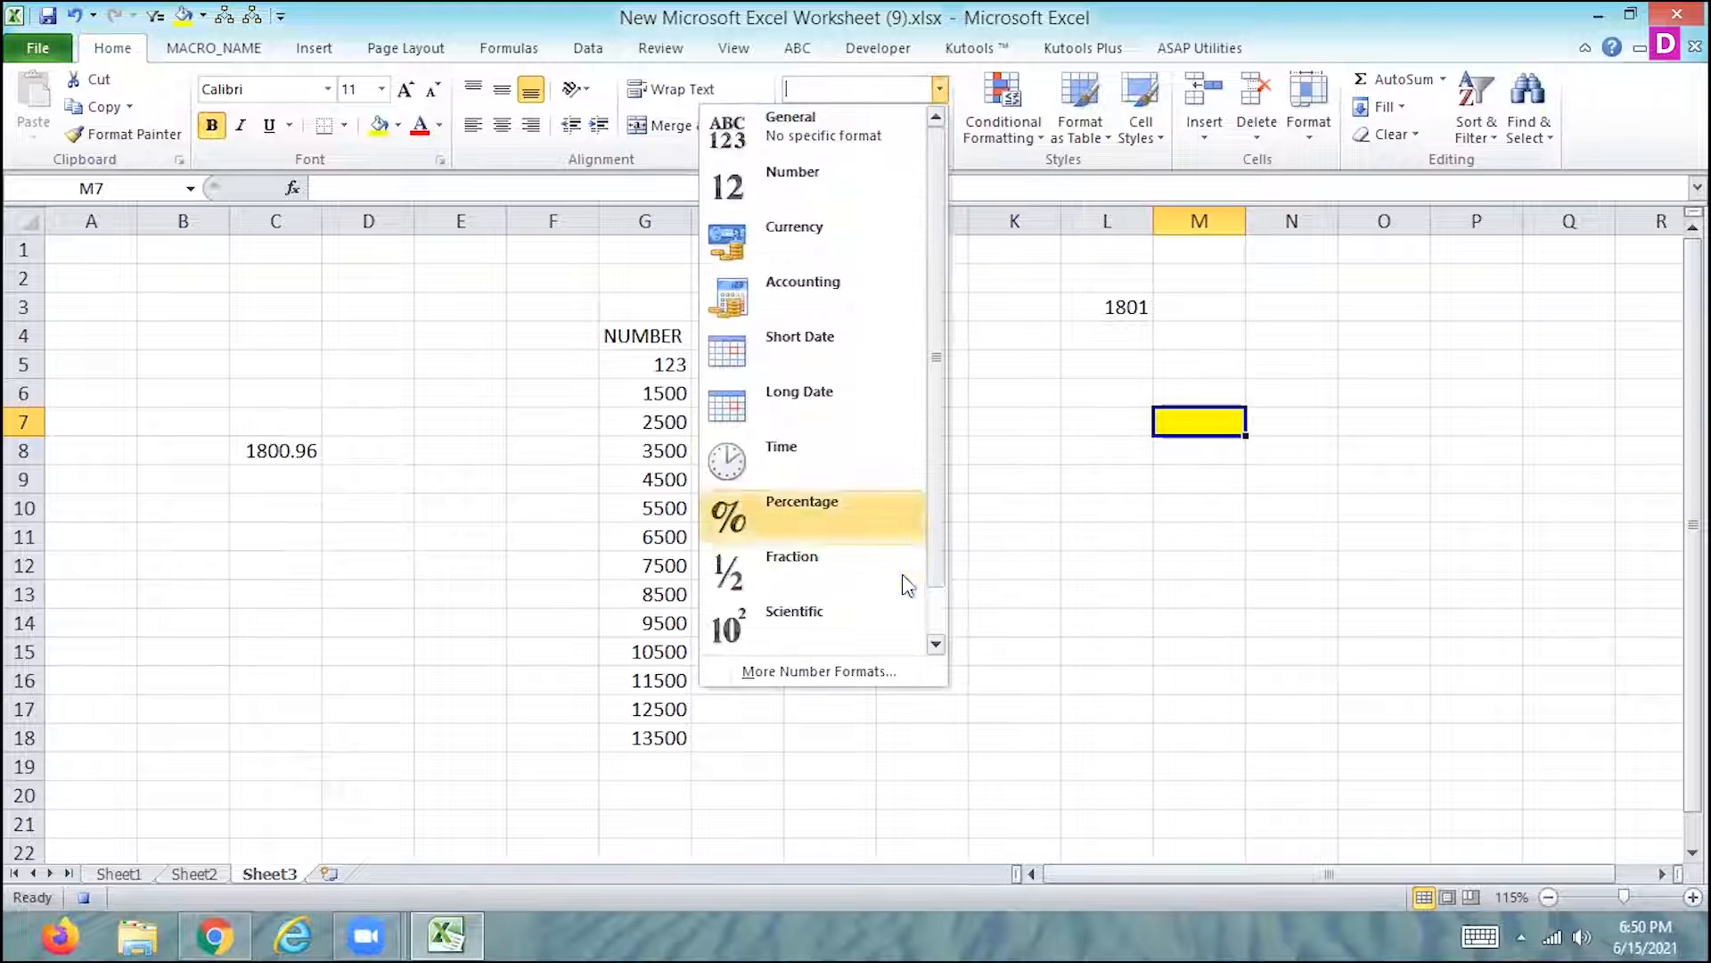
click(847, 672)
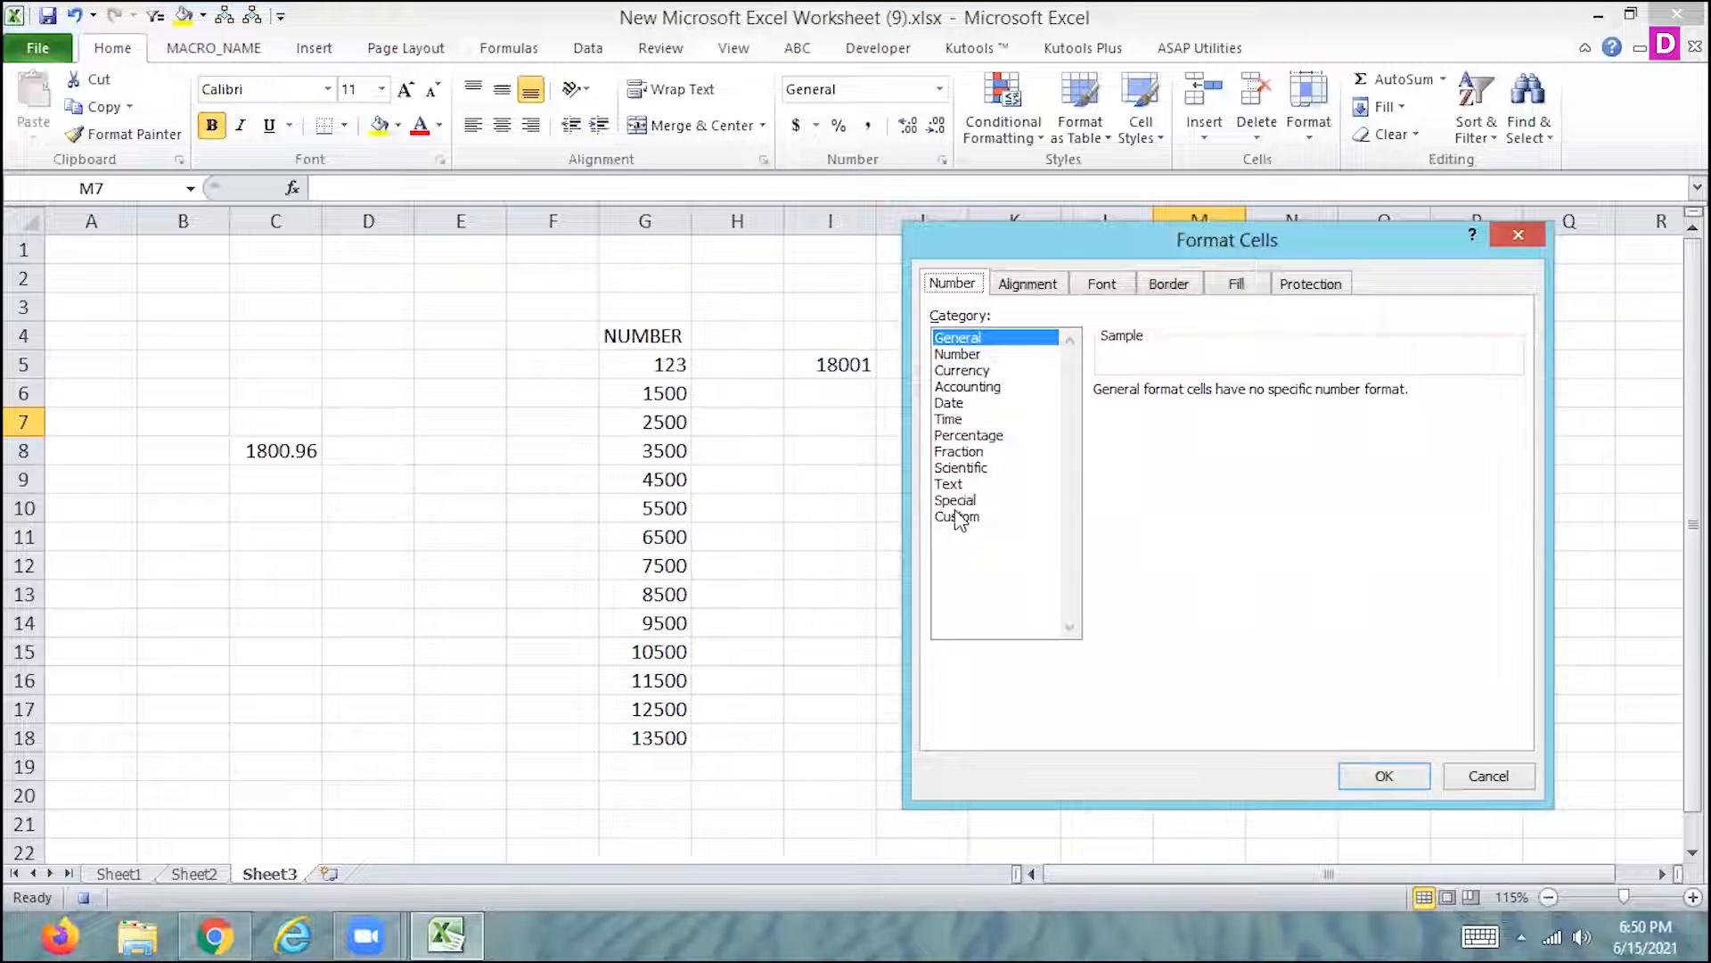
click(960, 355)
click(1258, 398)
click(1259, 399)
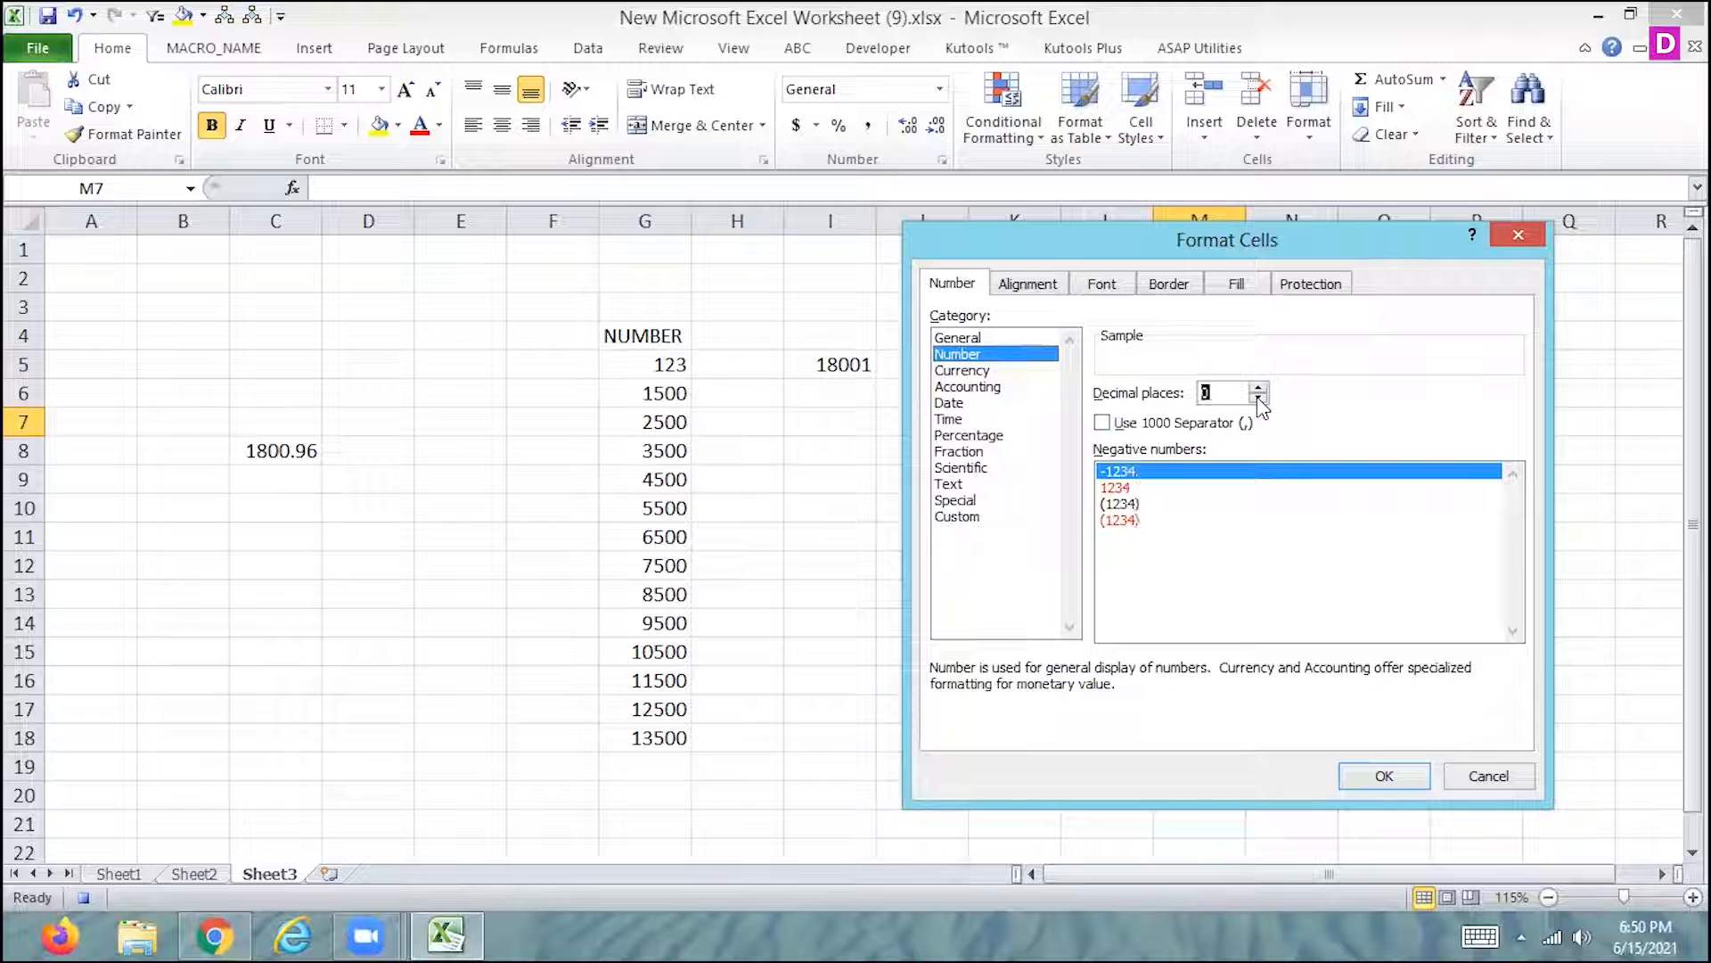
click(1390, 778)
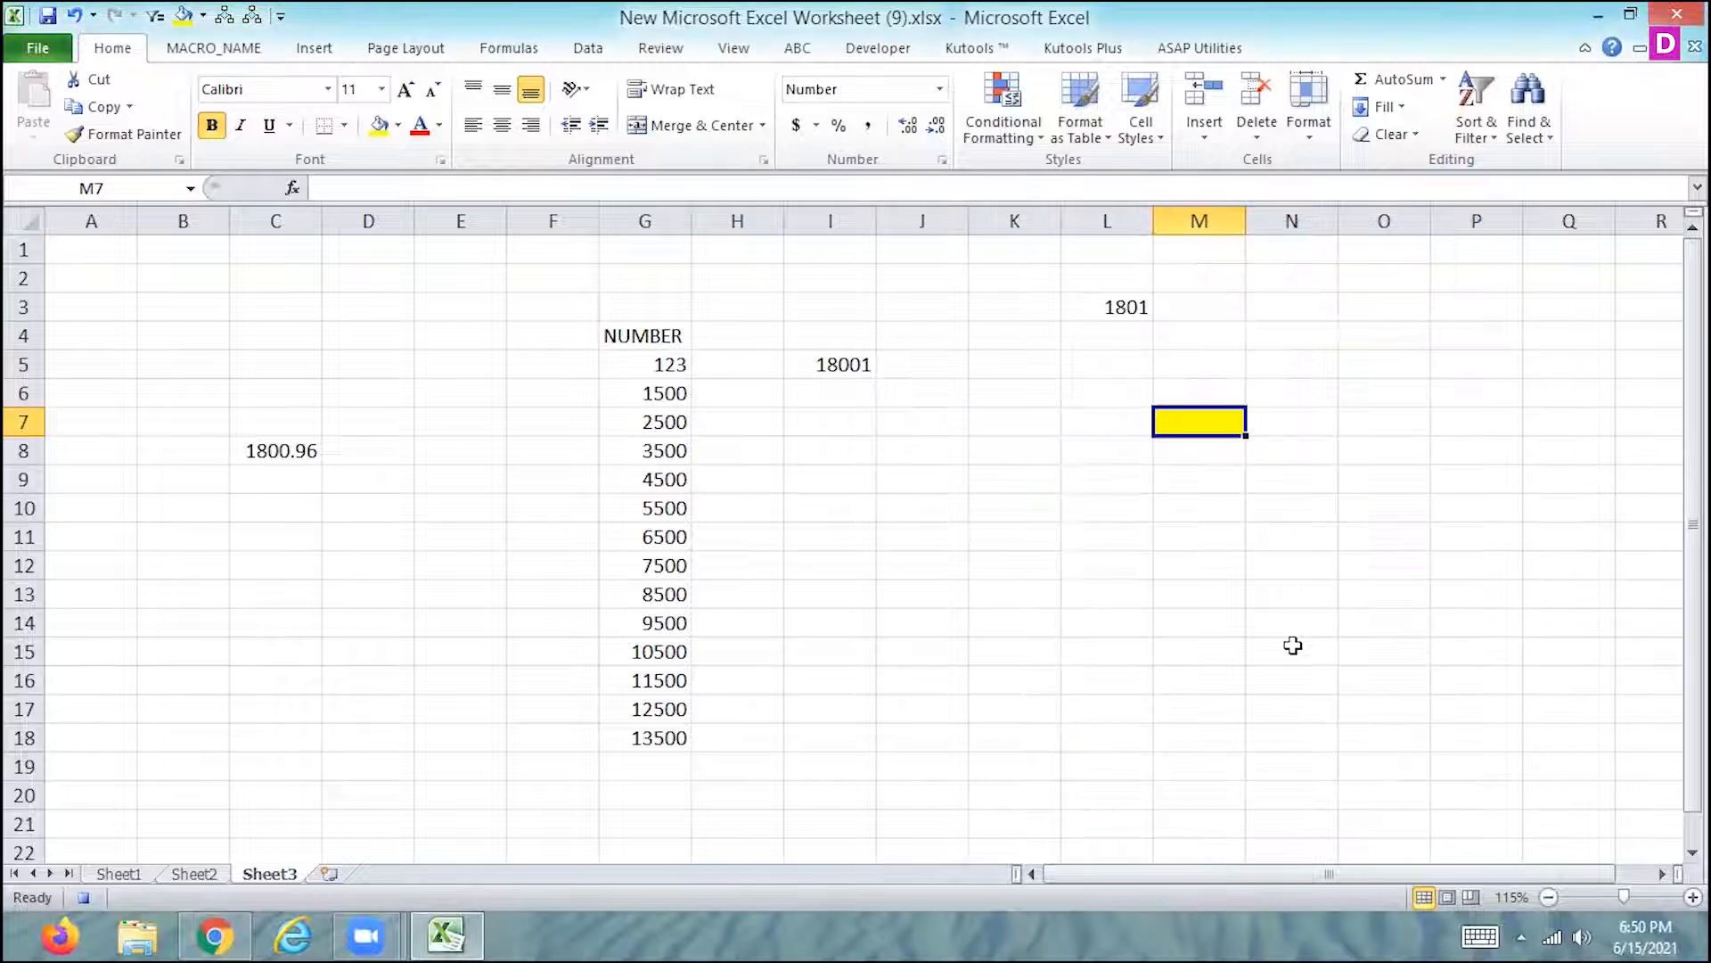
click(84, 898)
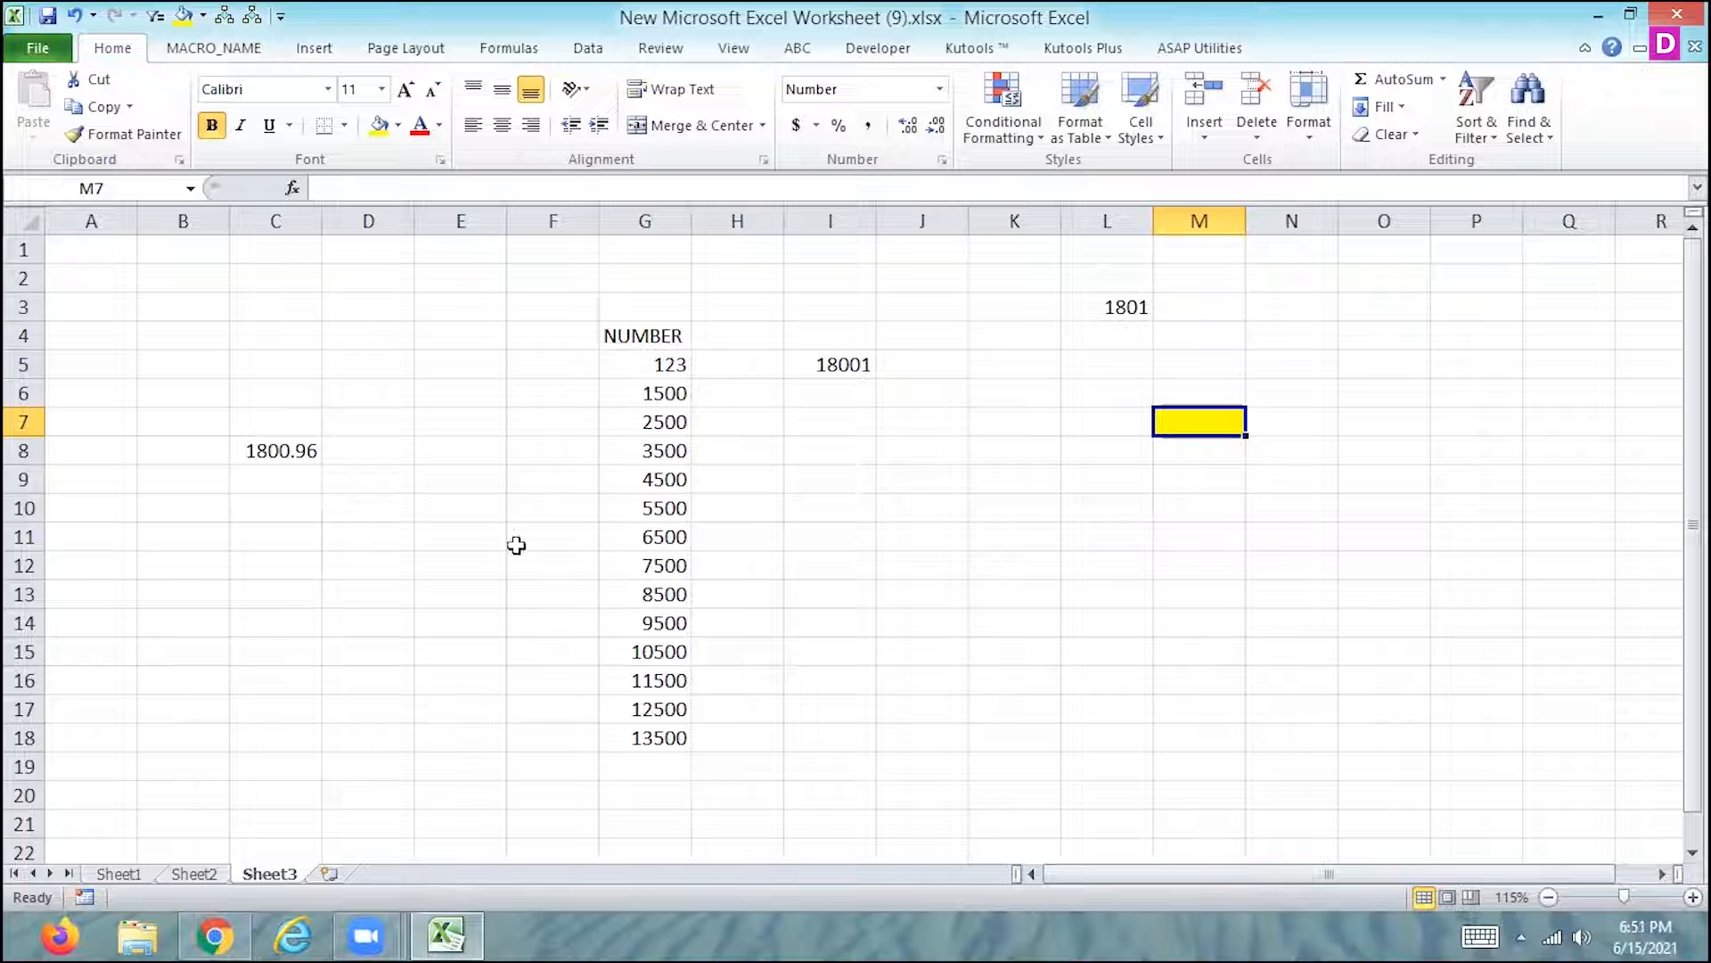
- Run the newly recorded macro on cell C8 and on the range G5:G19 of Sheet3
click(282, 445)
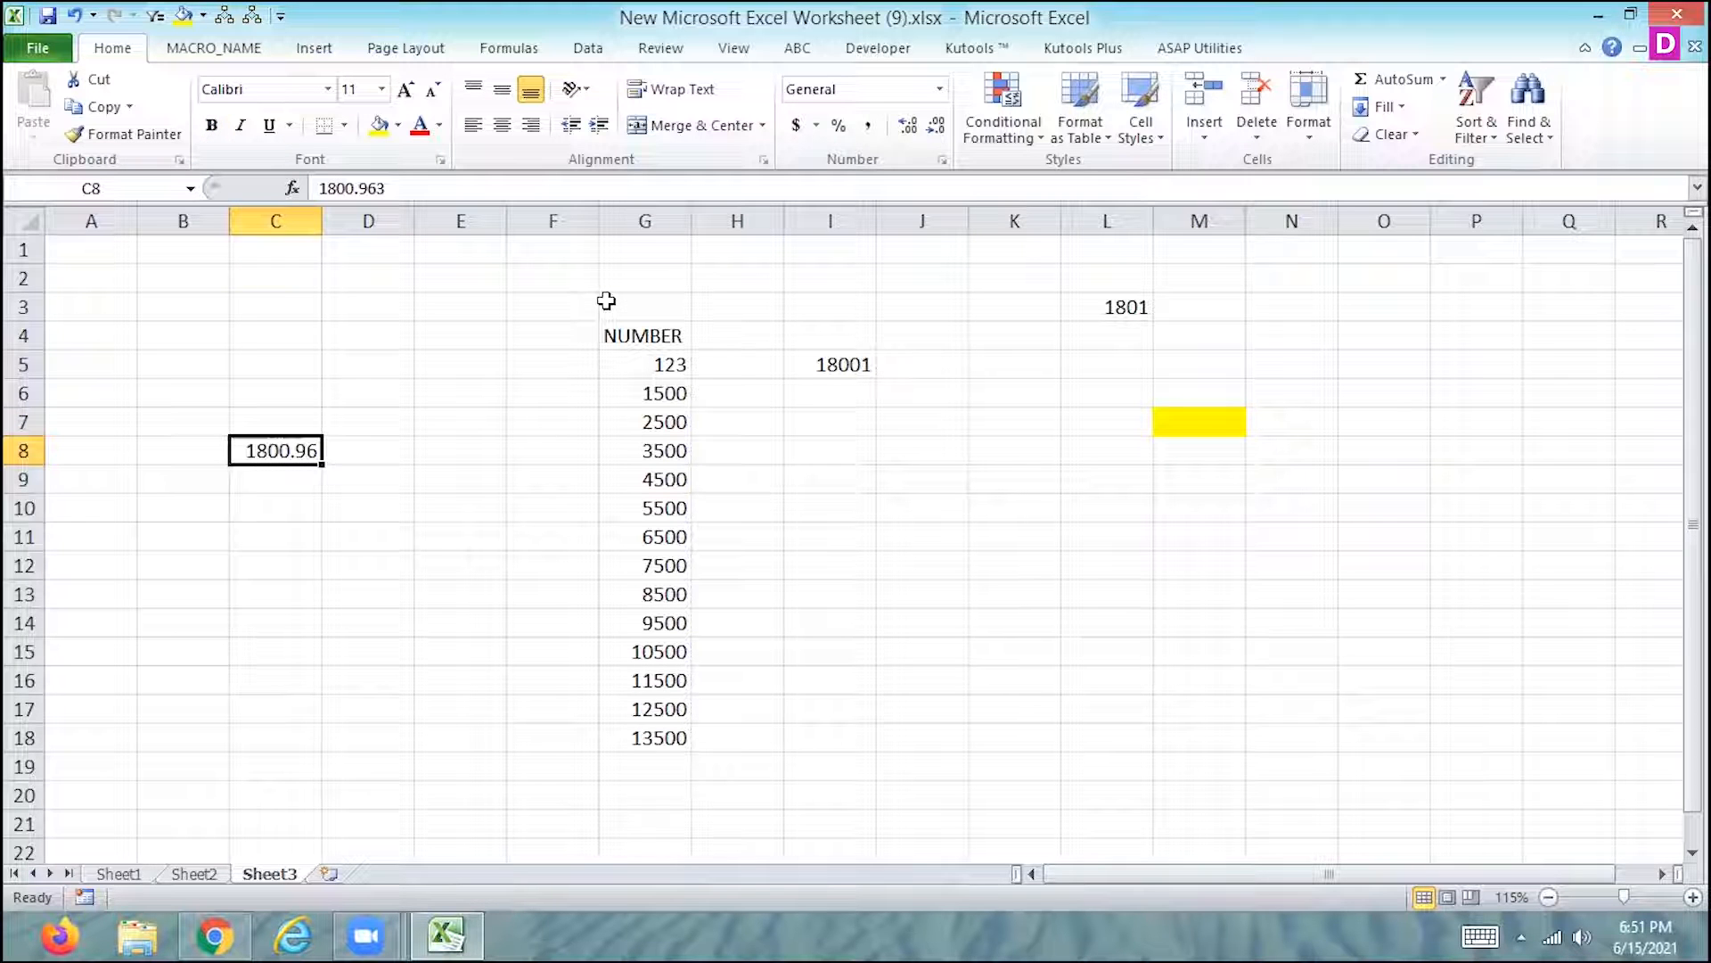
key(ctrl+q)
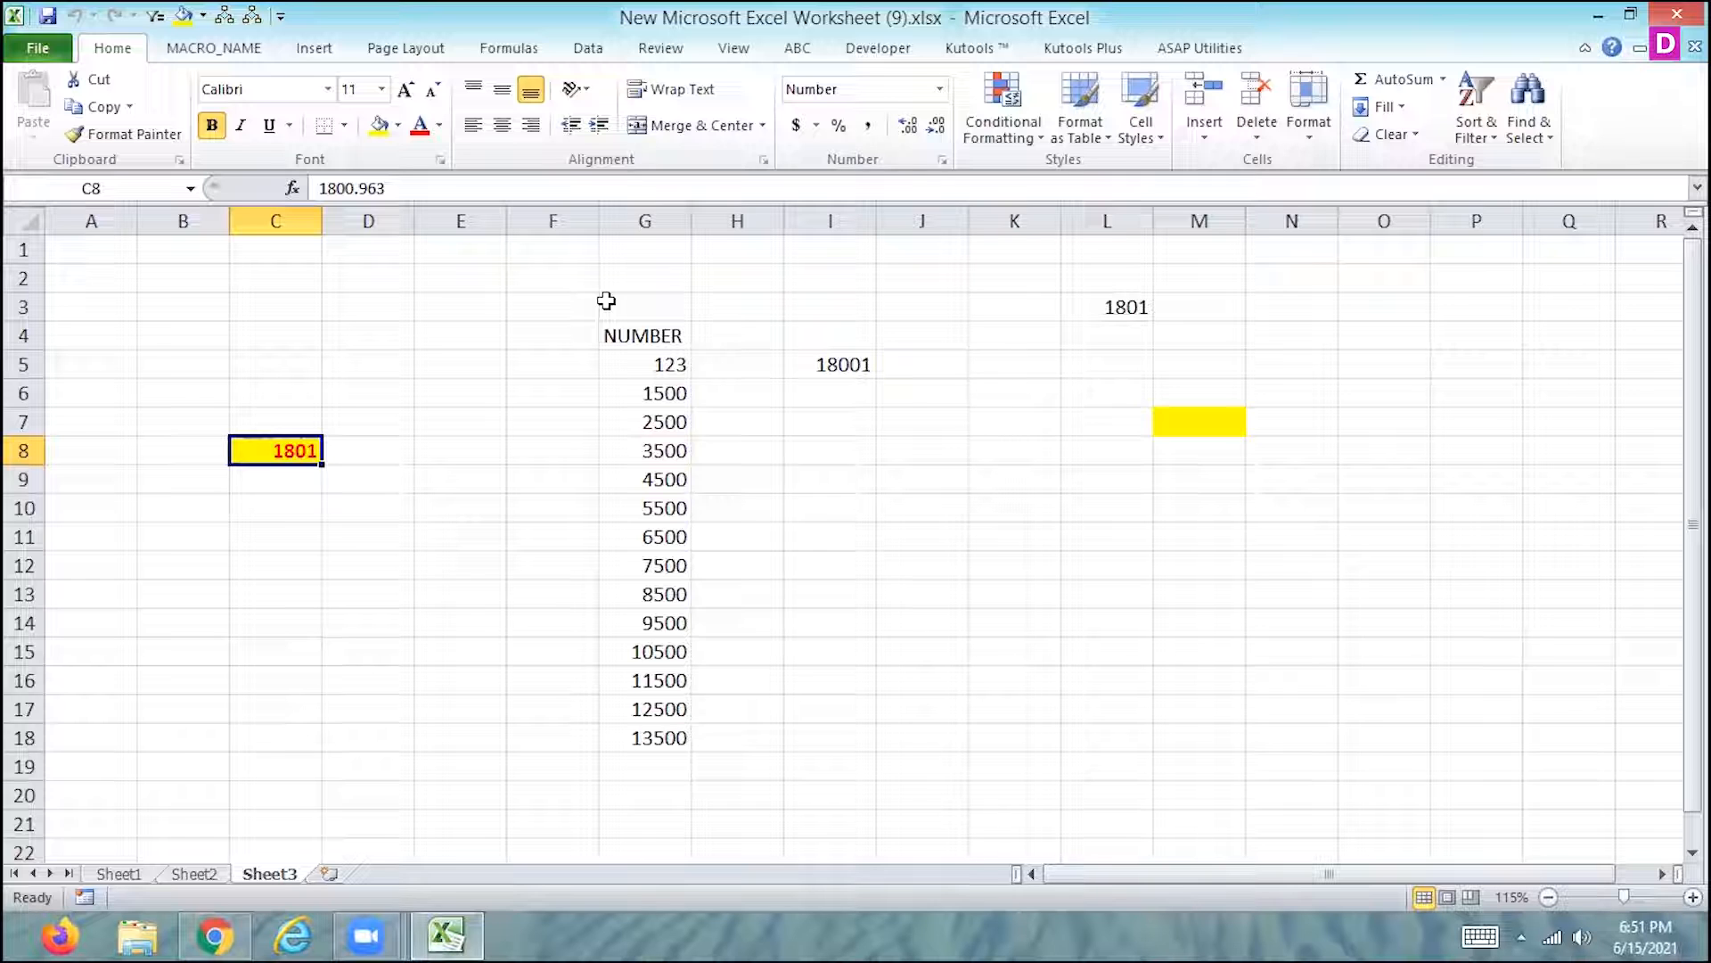
drag(642, 361, 666, 747)
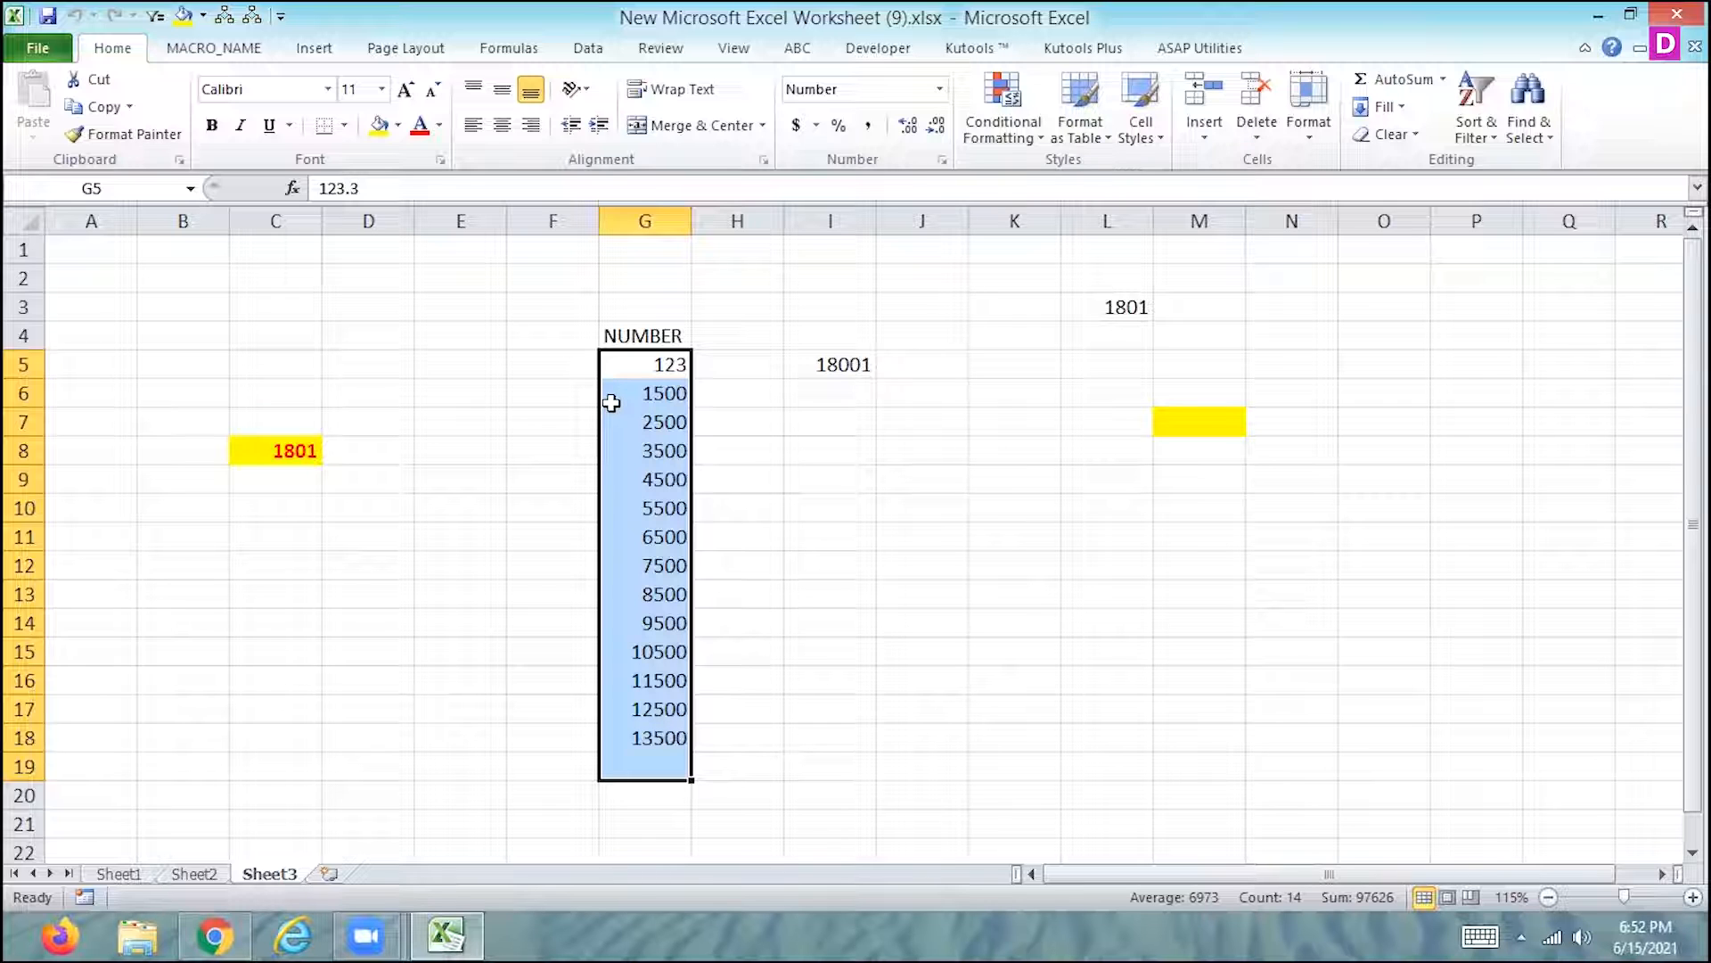
key(ctrl+q)
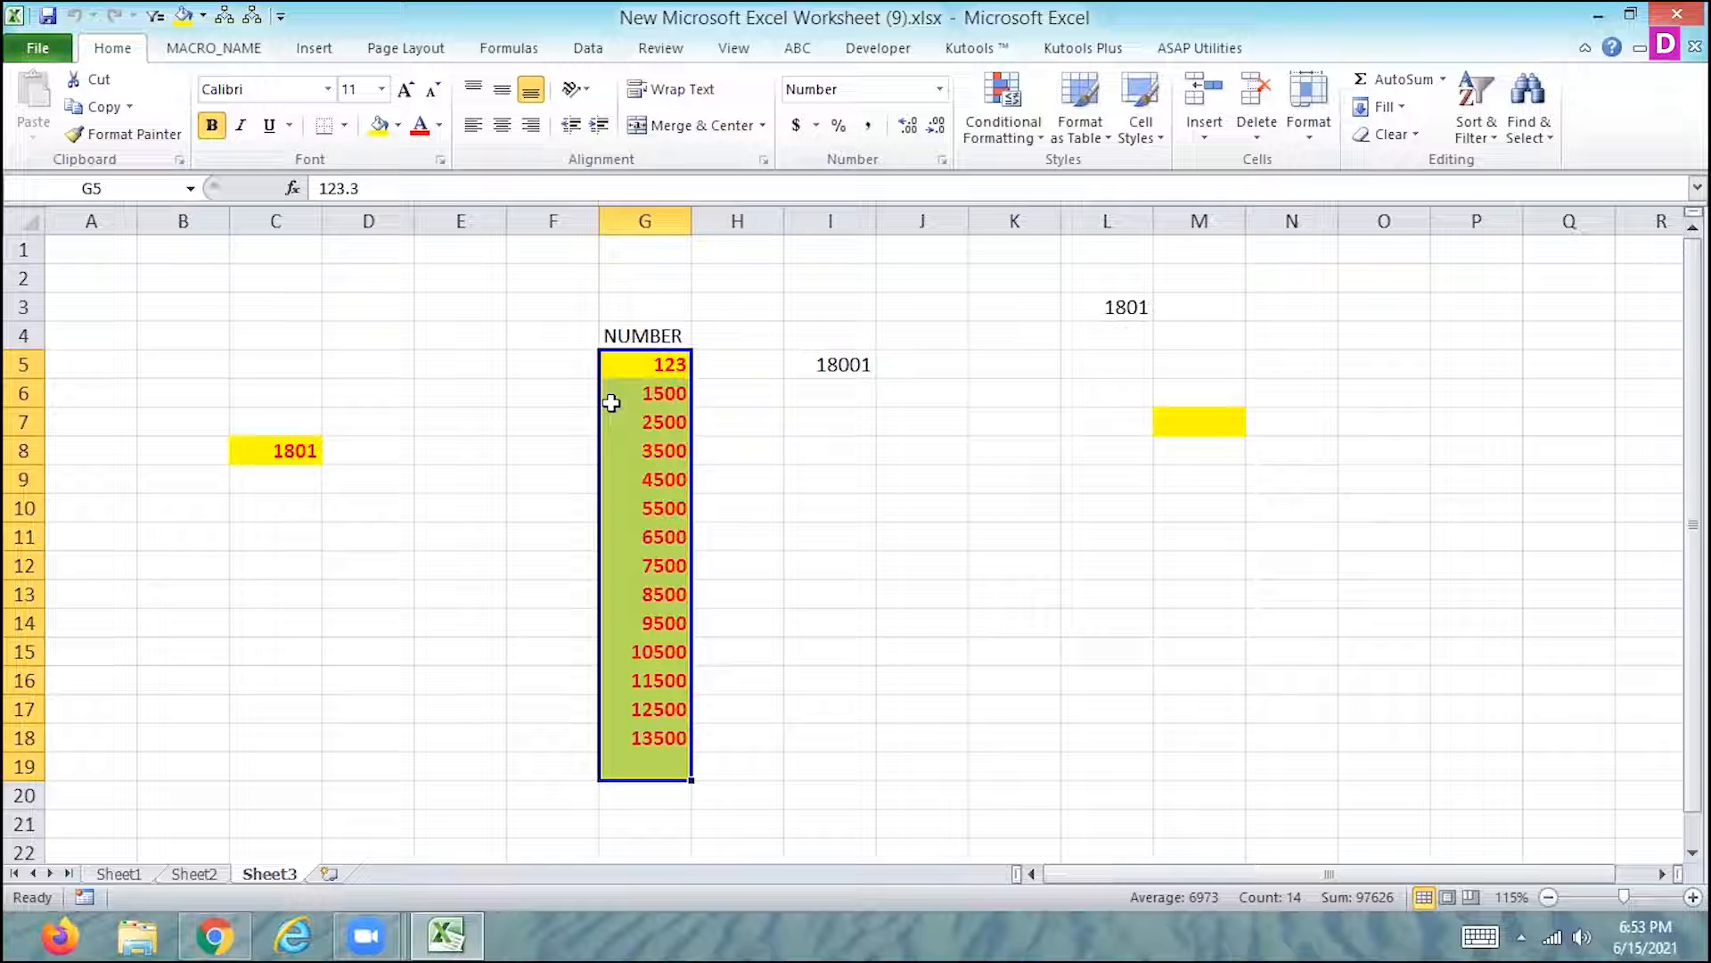
- Enter the headings ITEMS and PRICES in cells L2 and M2 of Sheet1
click(117, 874)
click(975, 267)
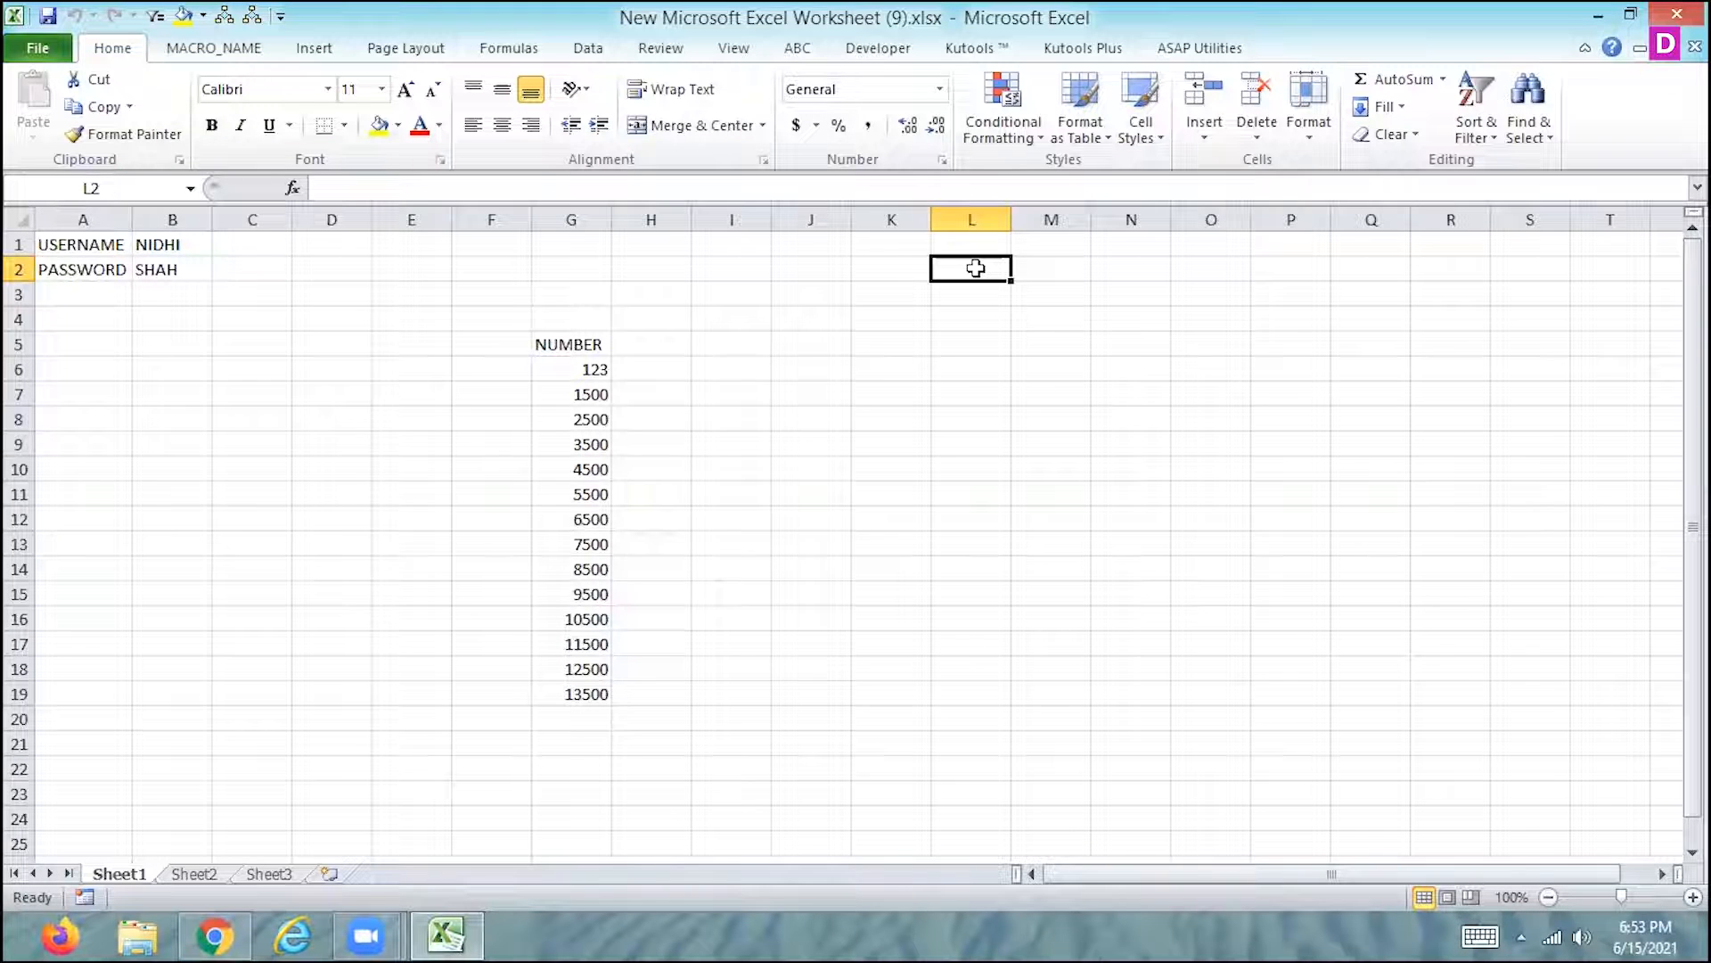
text(ITEM)
key(Tab)
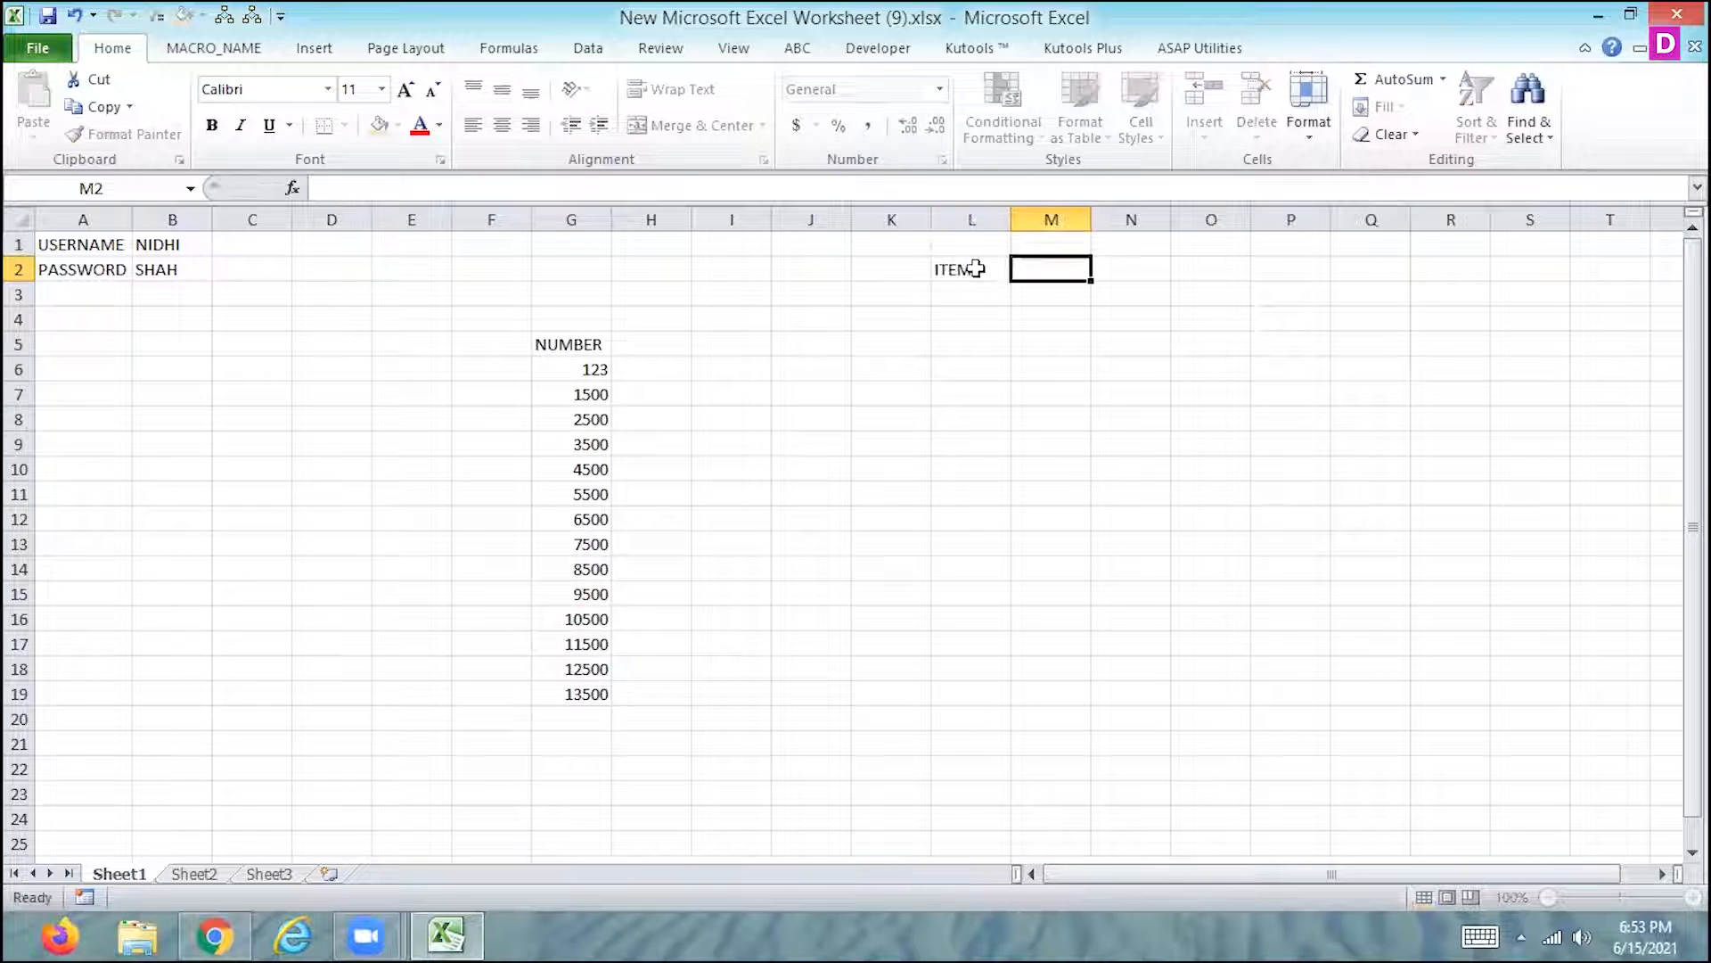
text(PRICES)
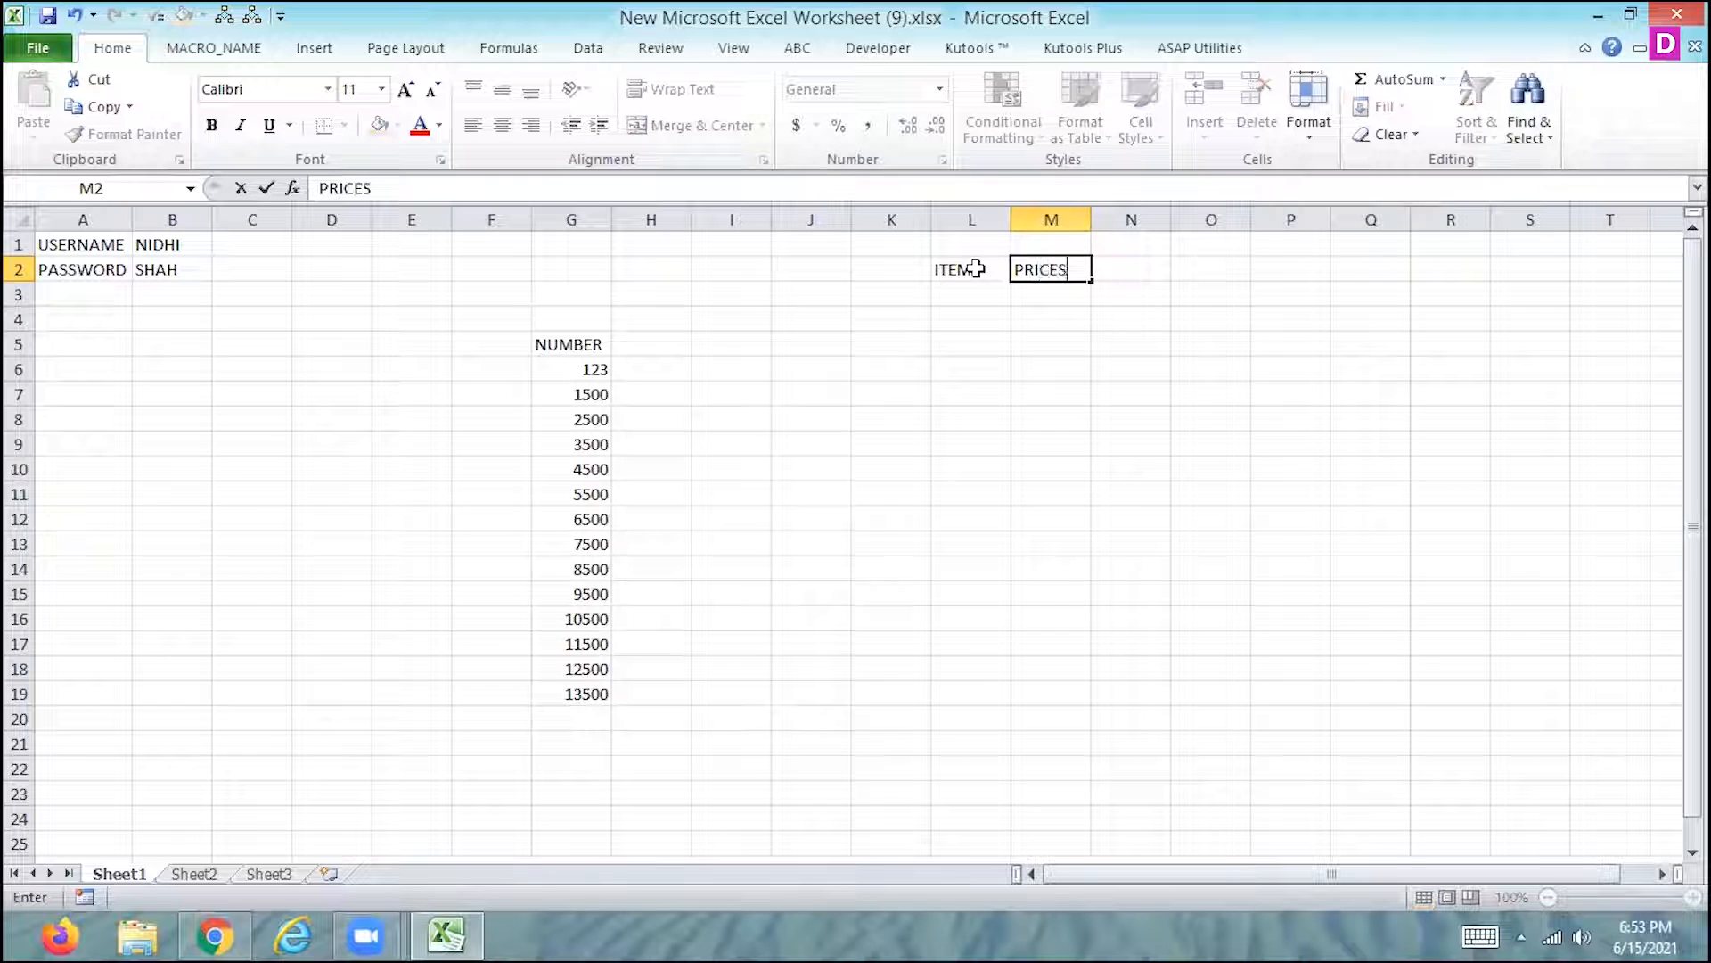
key(Return)
click(976, 268)
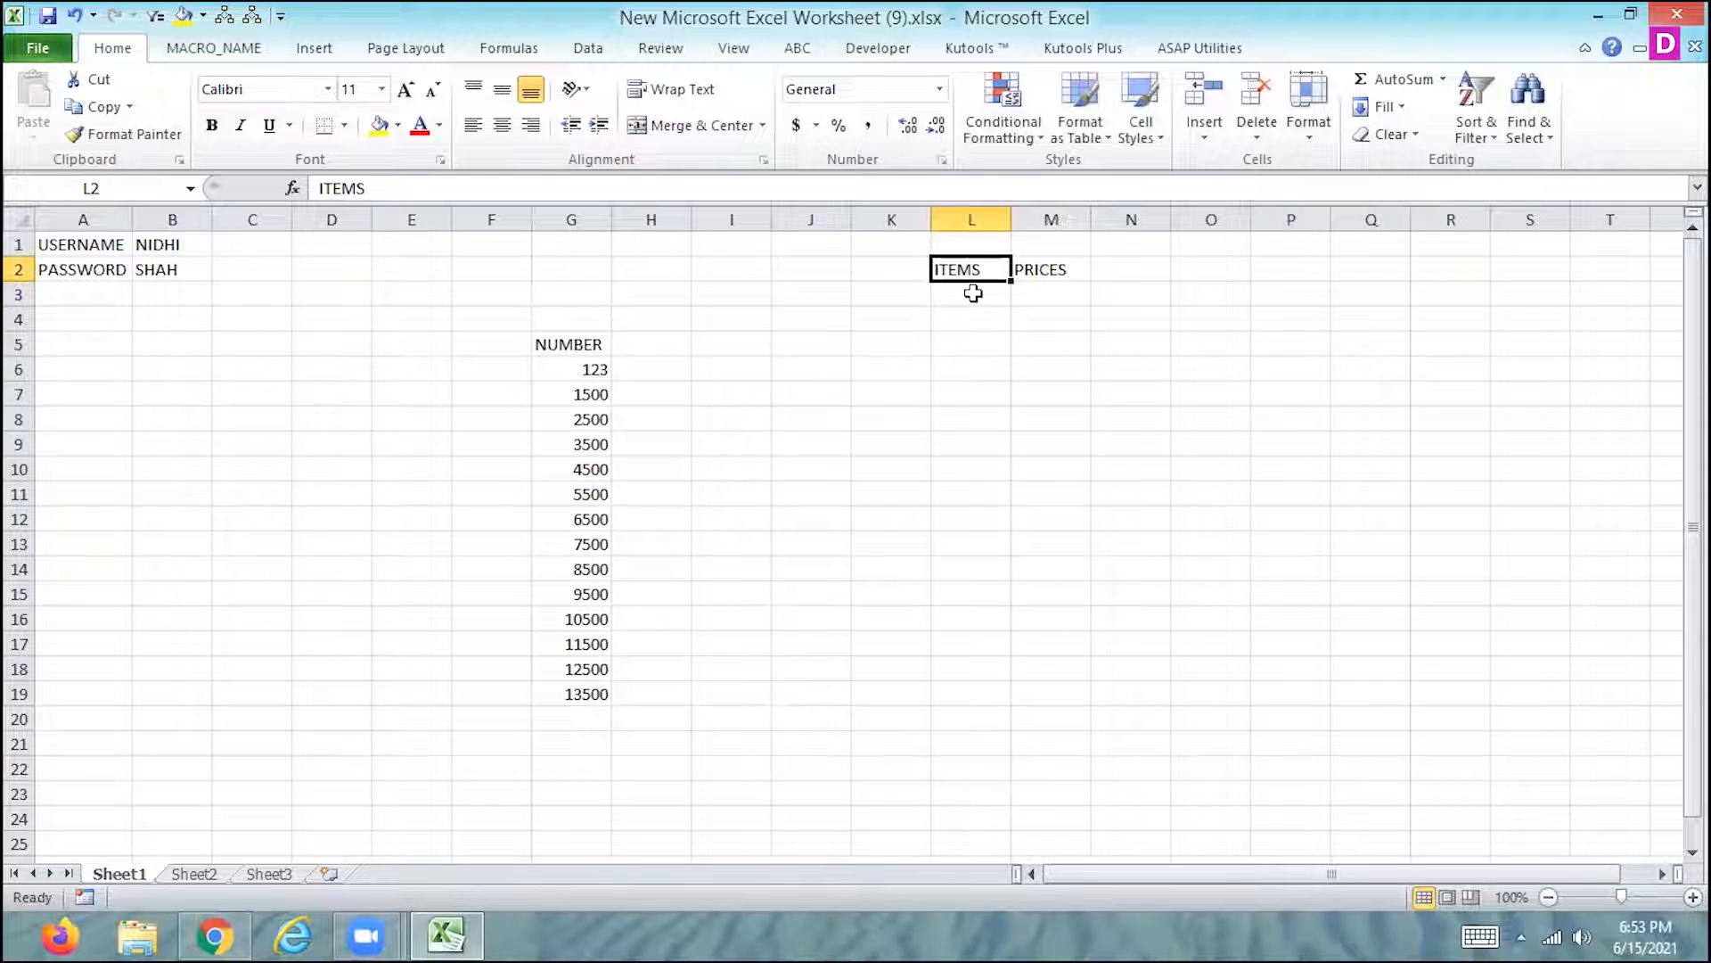
- Enter PEN with a price of 1500 in the first row below the ITEMS and PRICES headings
click(973, 293)
text(PEN)
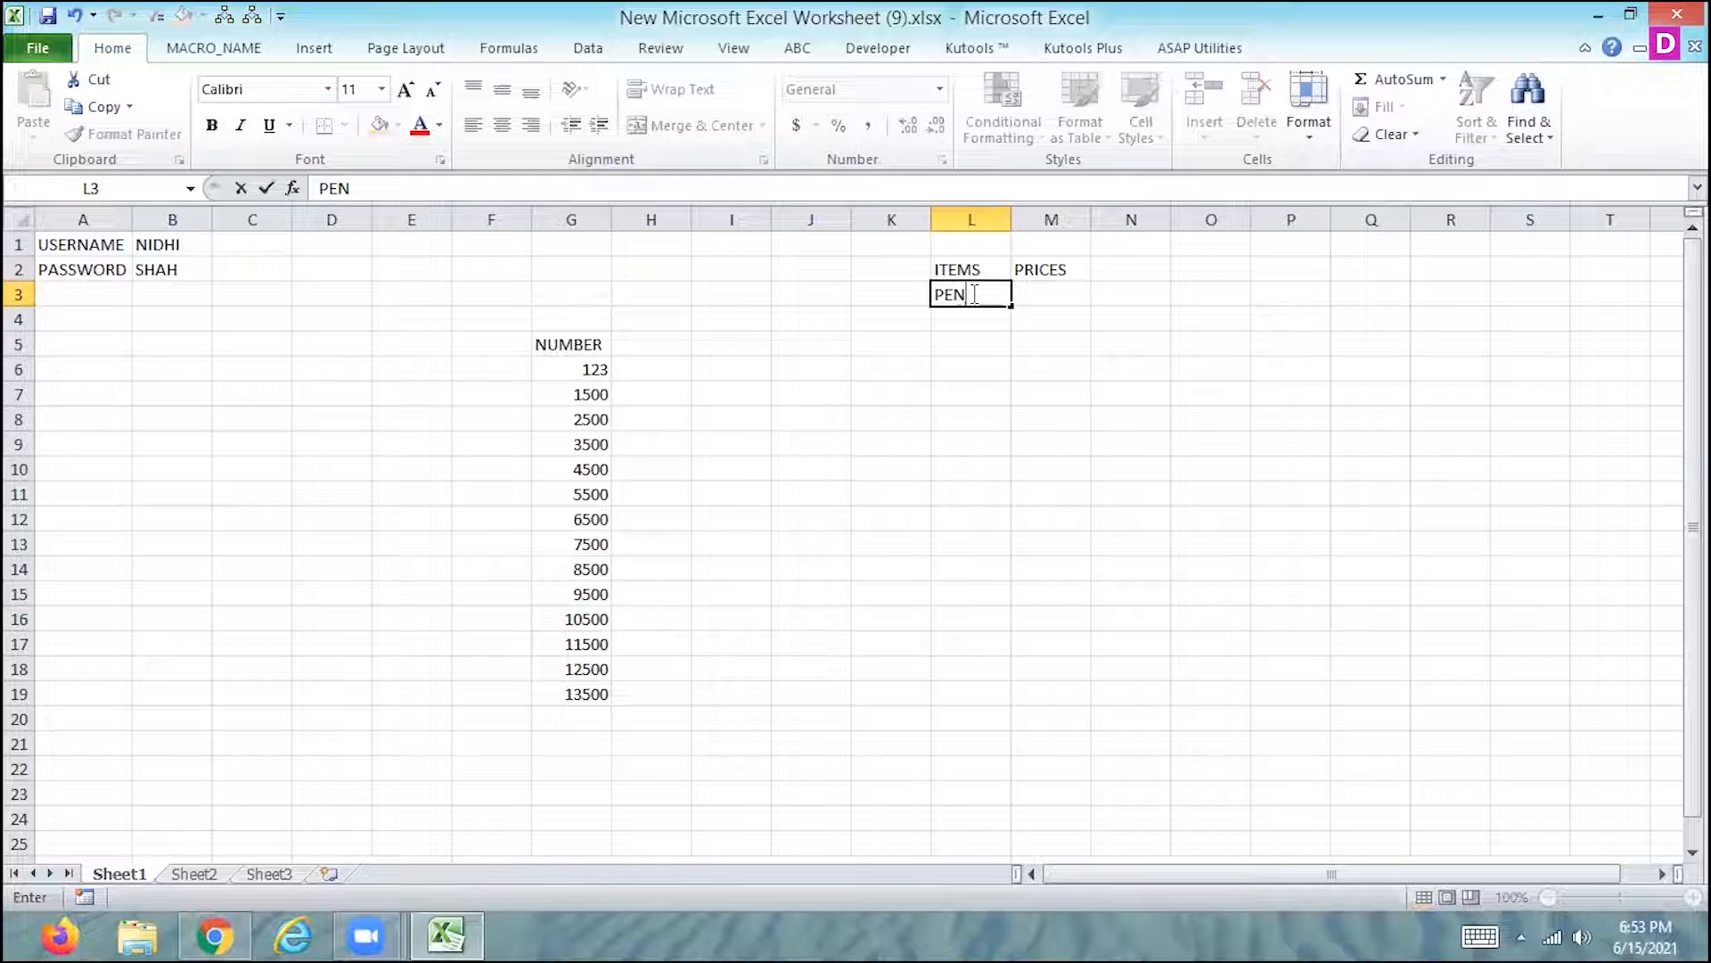
key(Tab)
text(1500)
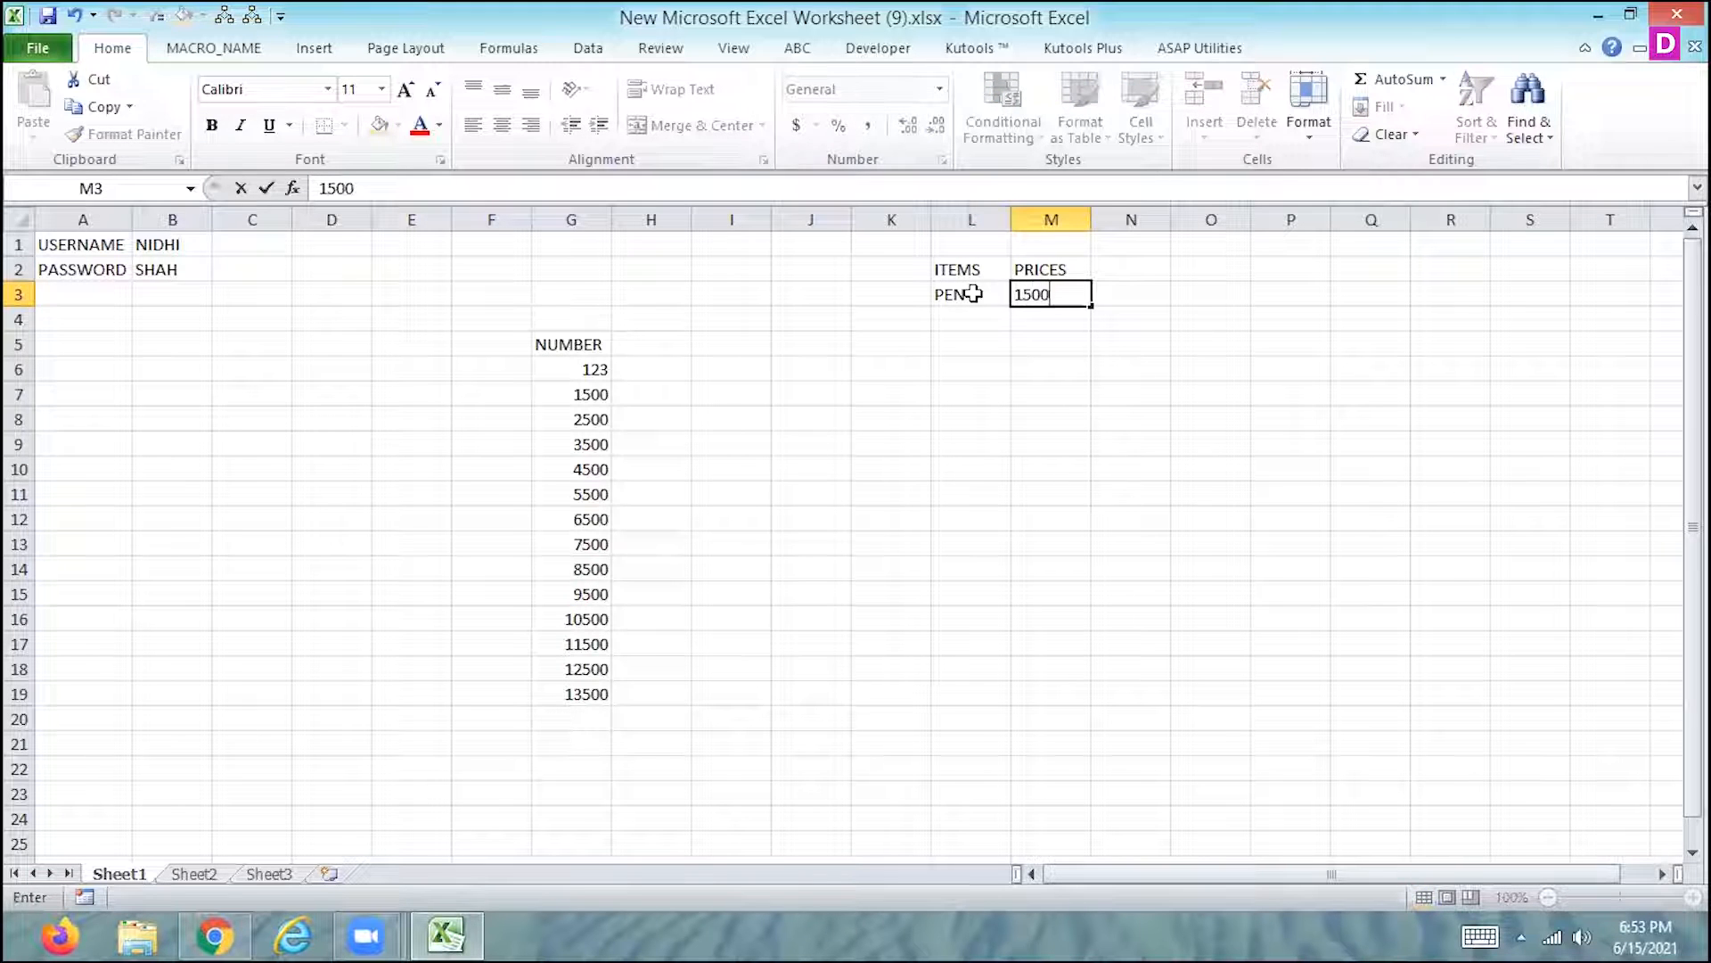
key(Return)
- Enter PENCIL with a price of 1800 in cells L4 and M4
text(PENICL)
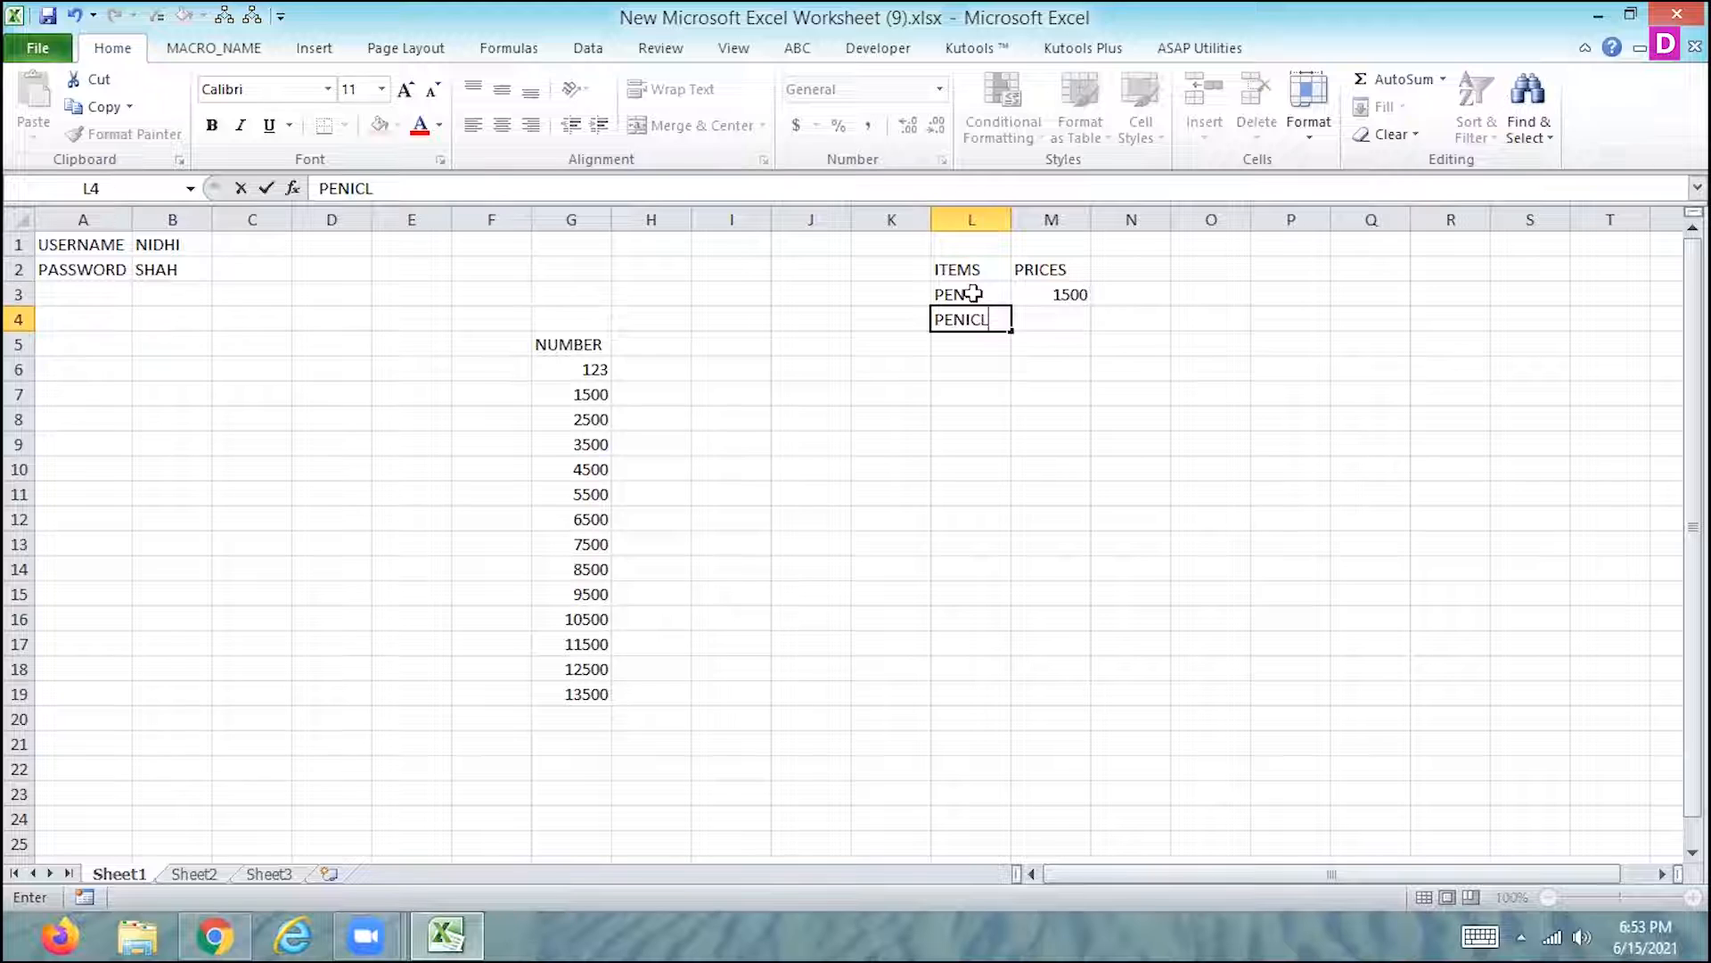
key(BackSpace)
key(BackSpace)
text(CIL)
key(Tab)
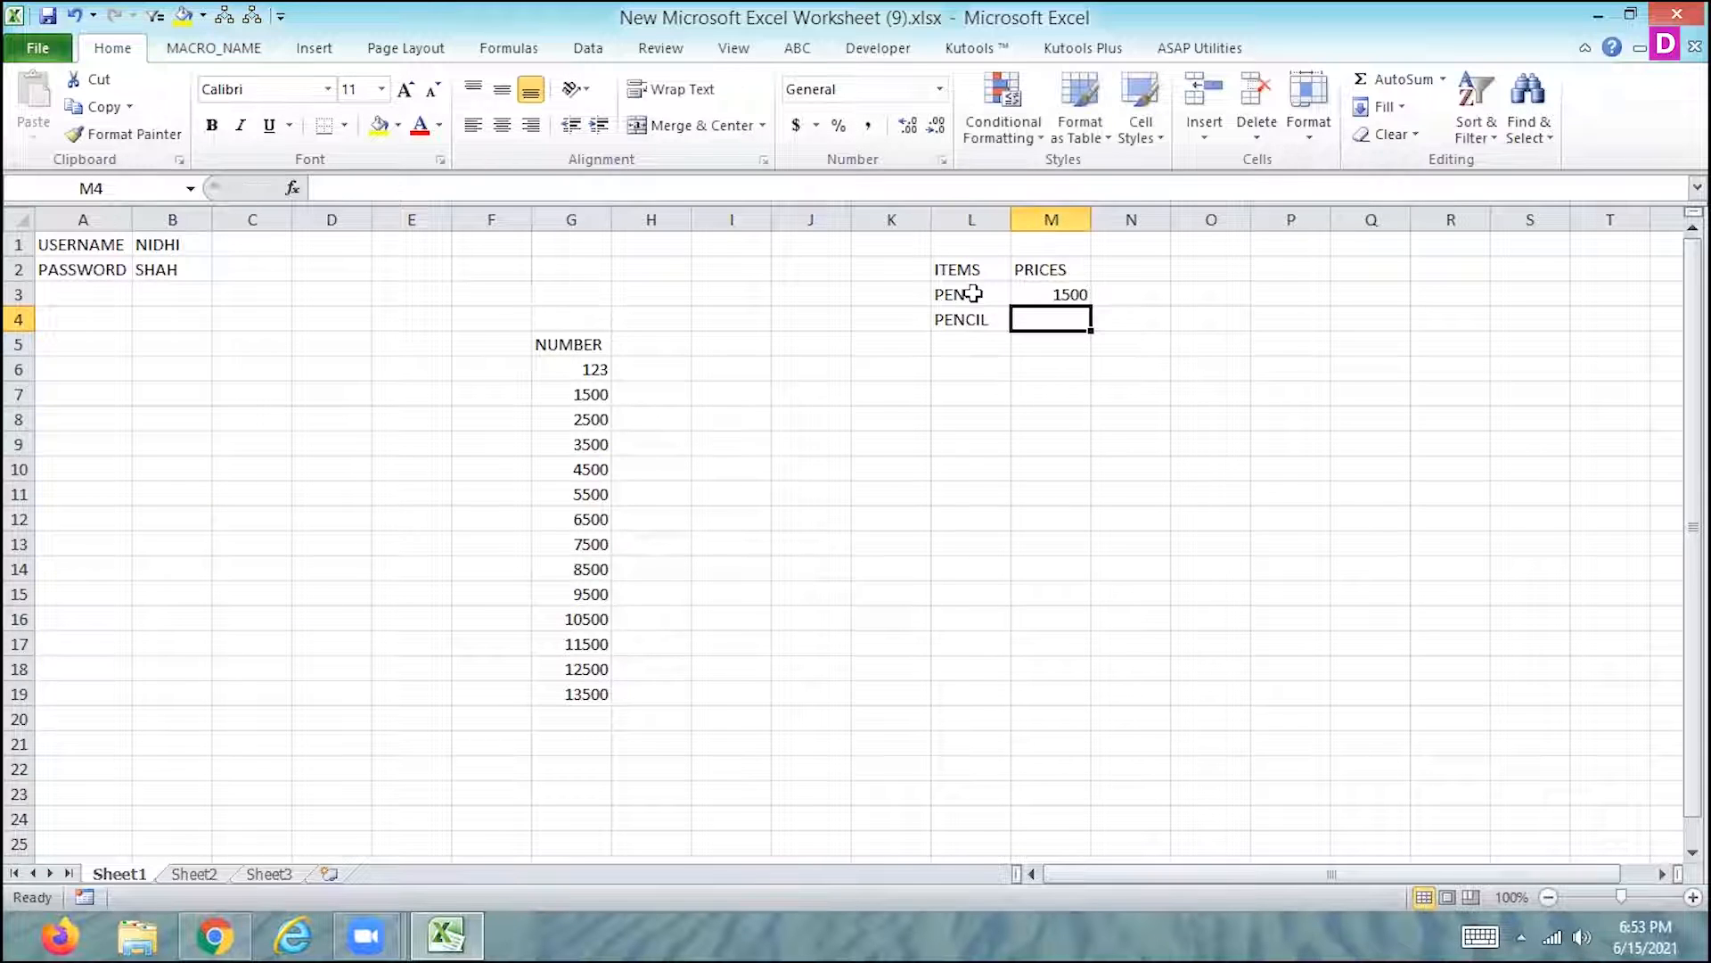
text(1800)
key(Return)
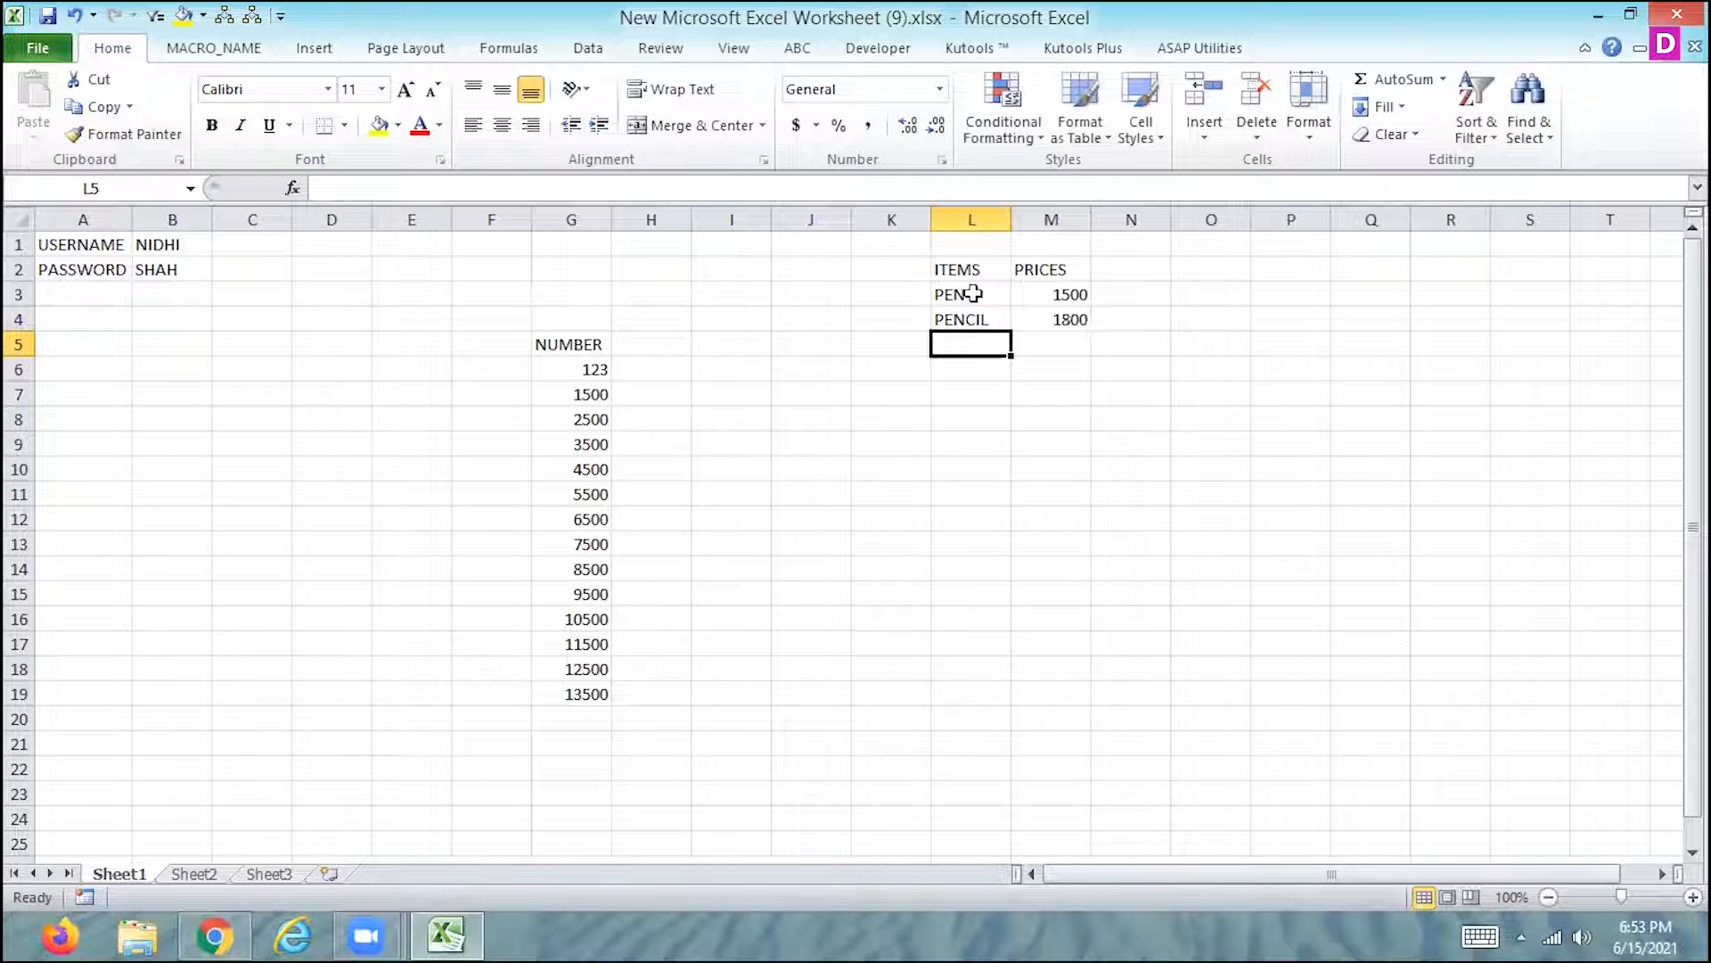
- Enter COMPUTER with a price of 1000 in cells L5 and M5
text(COMPUTER)
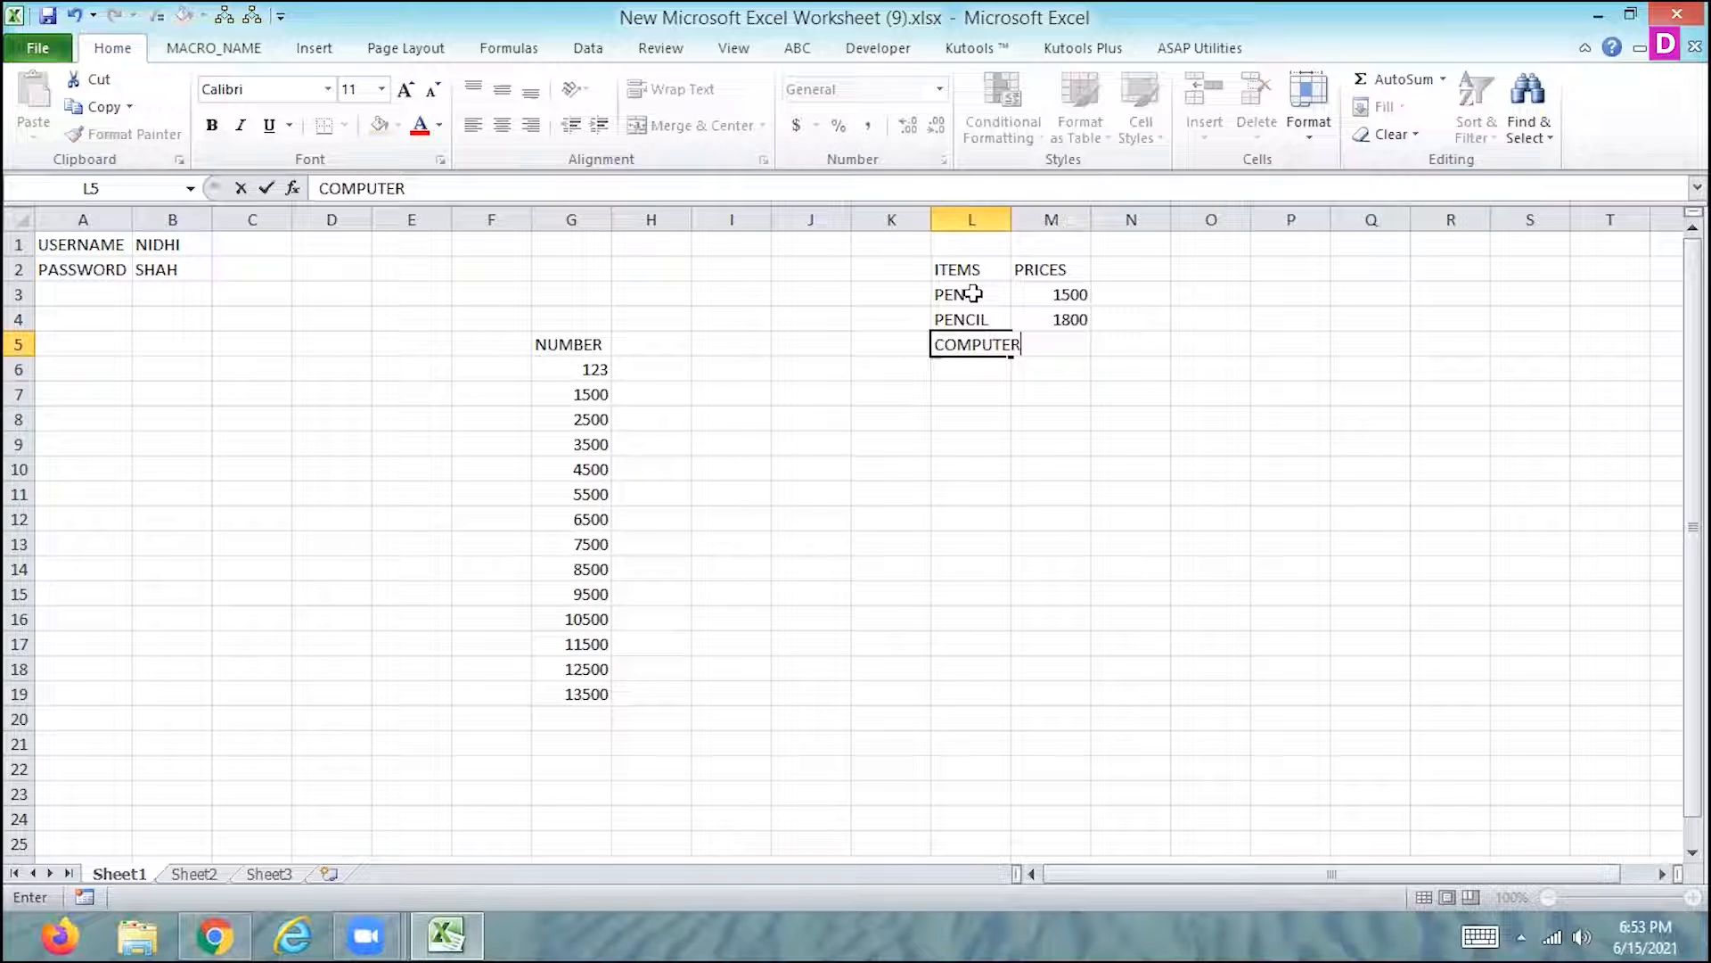
key(Tab)
text(1000)
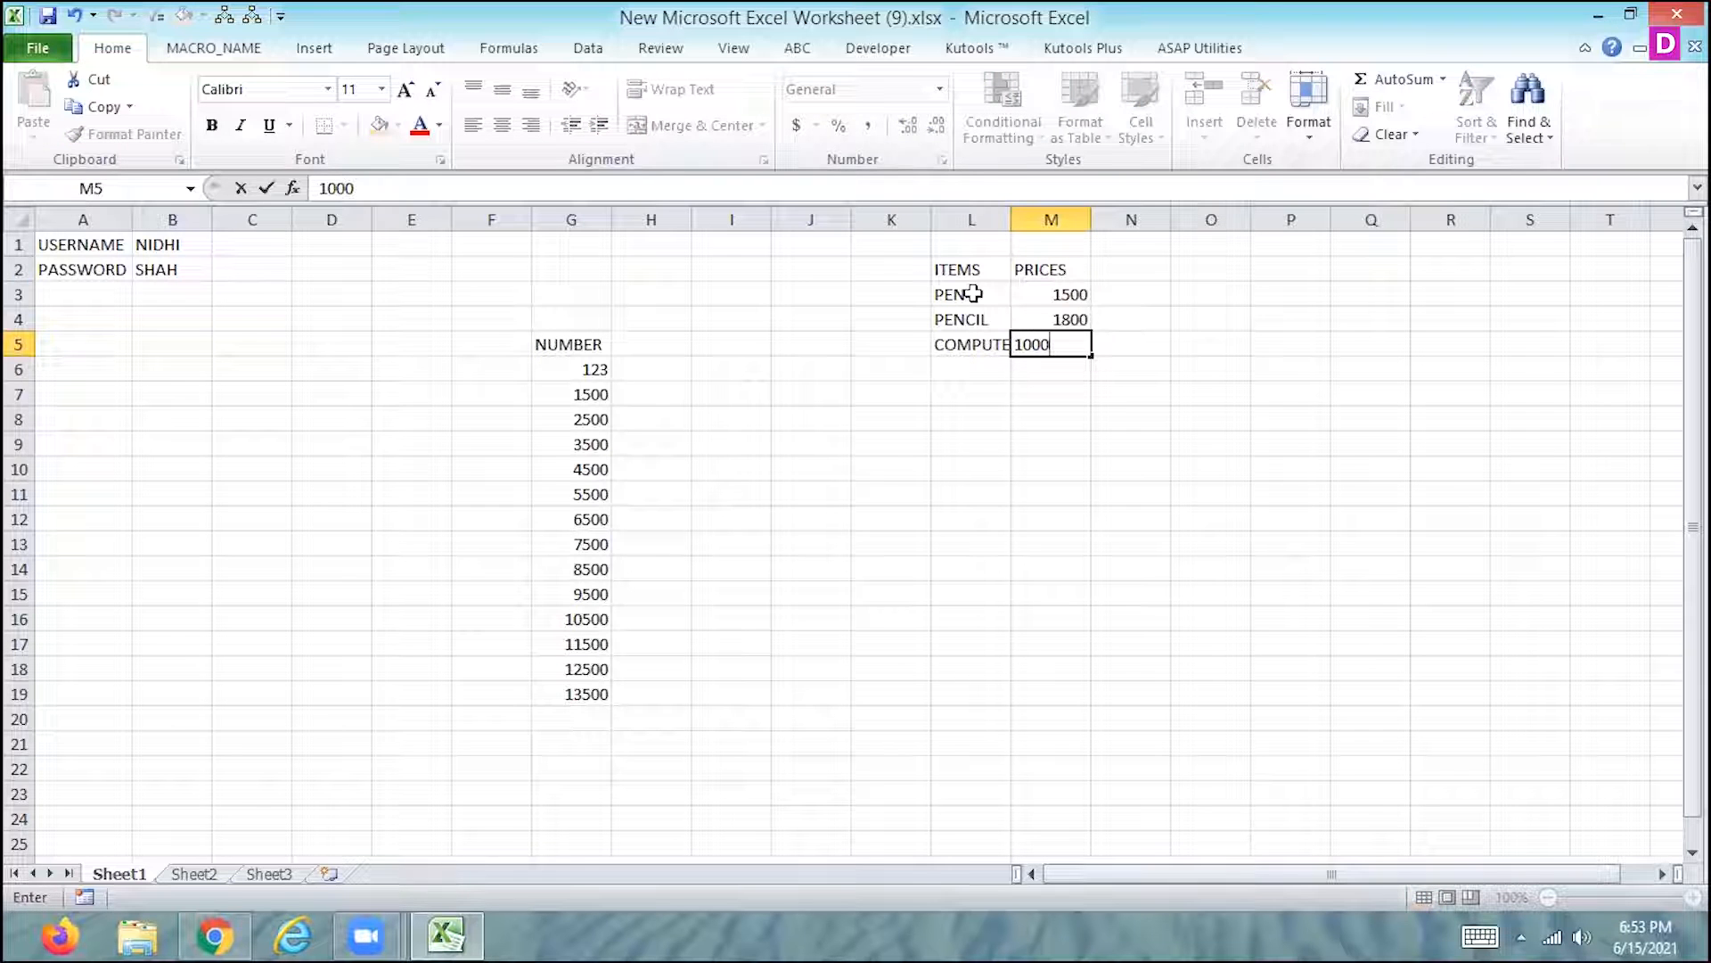
key(Return)
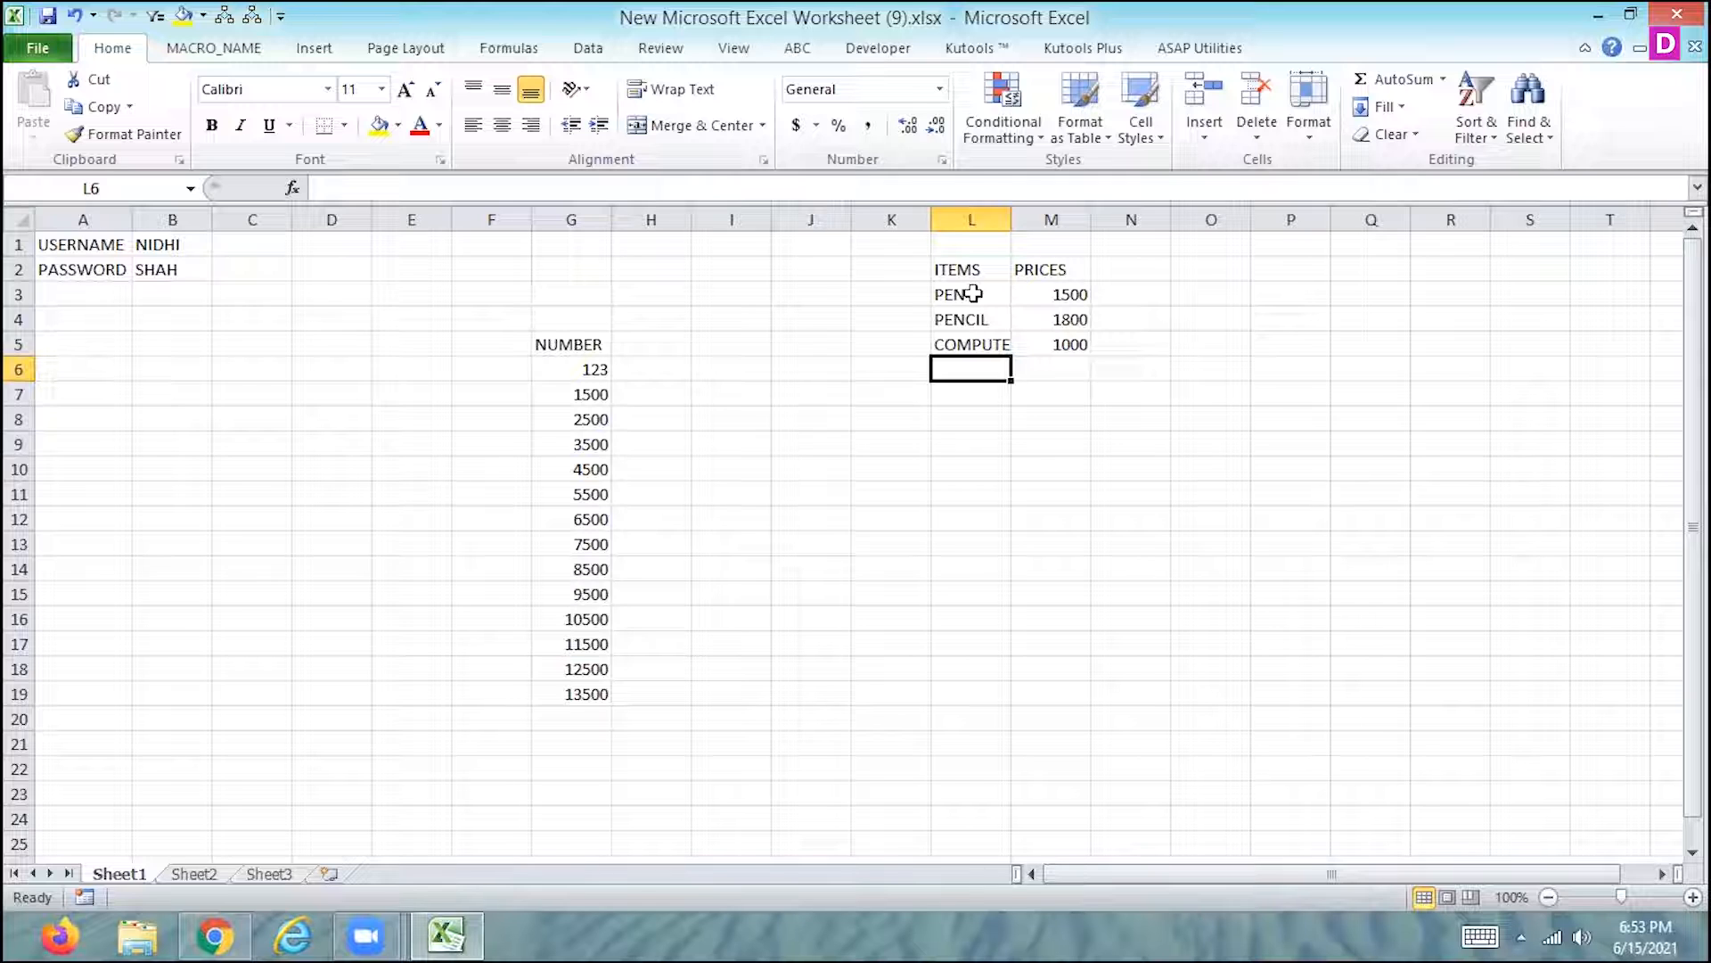
- Copy the items and prices table L2:M5 from Sheet1 to cell I8 of Sheet2 and cell J7 of Sheet3, and return to Sheet1
drag(962, 268, 1076, 347)
key(ctrl+c)
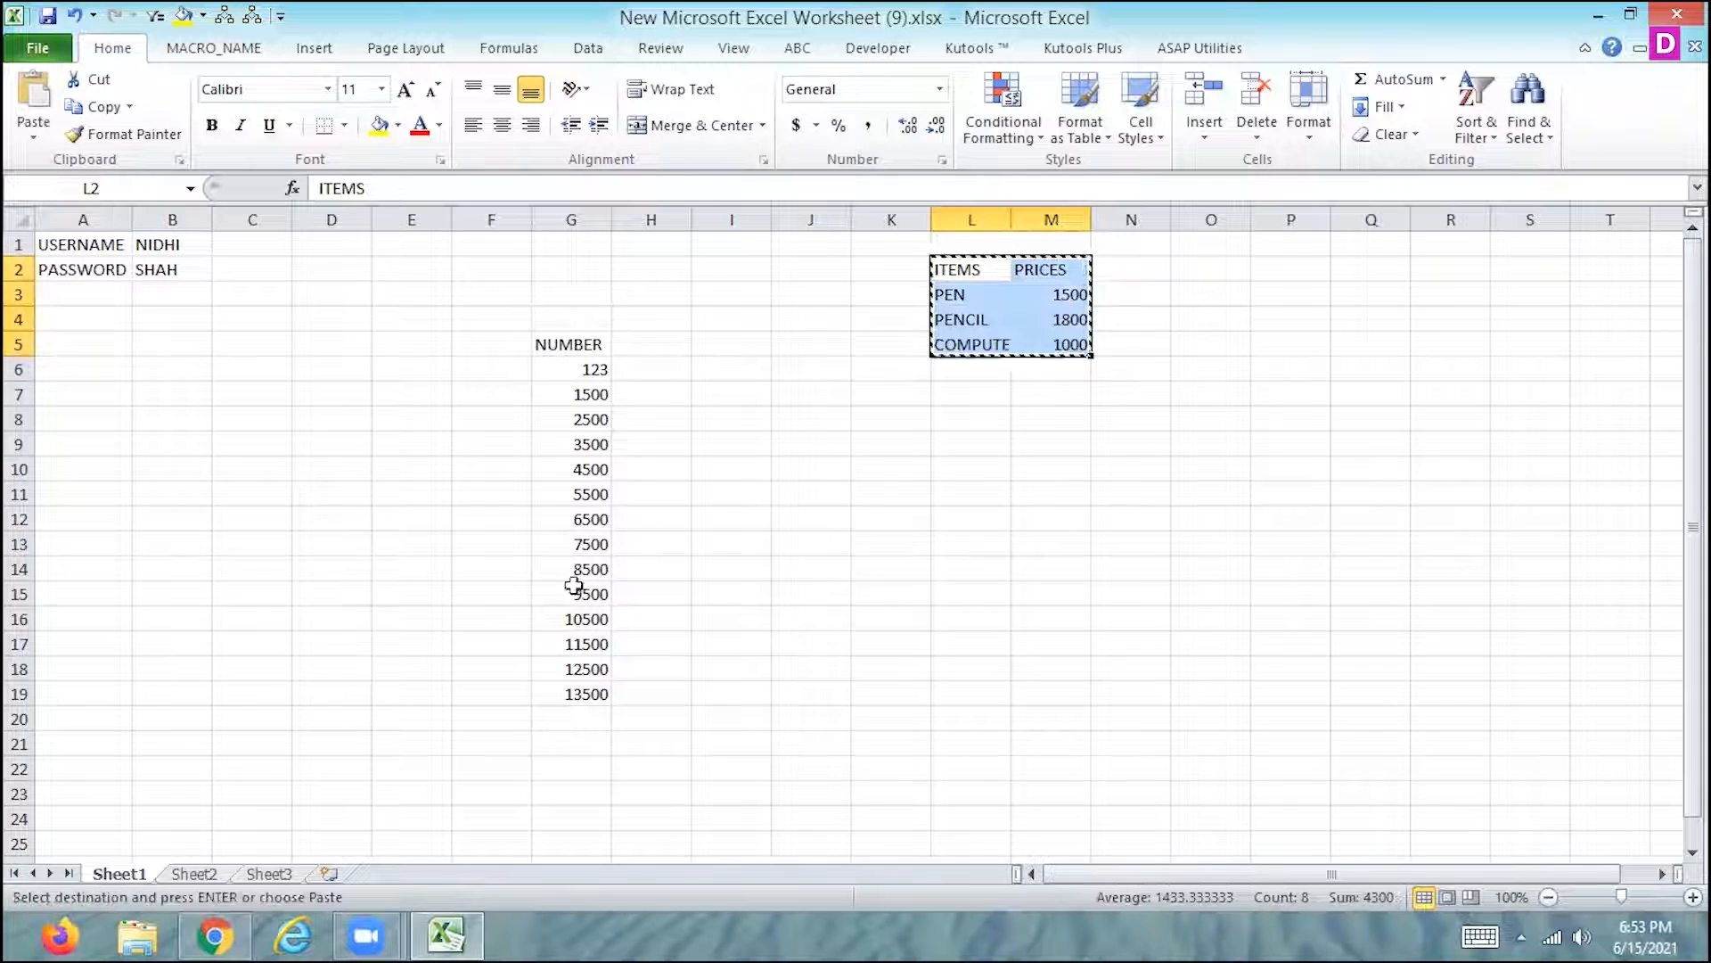
click(196, 874)
click(724, 413)
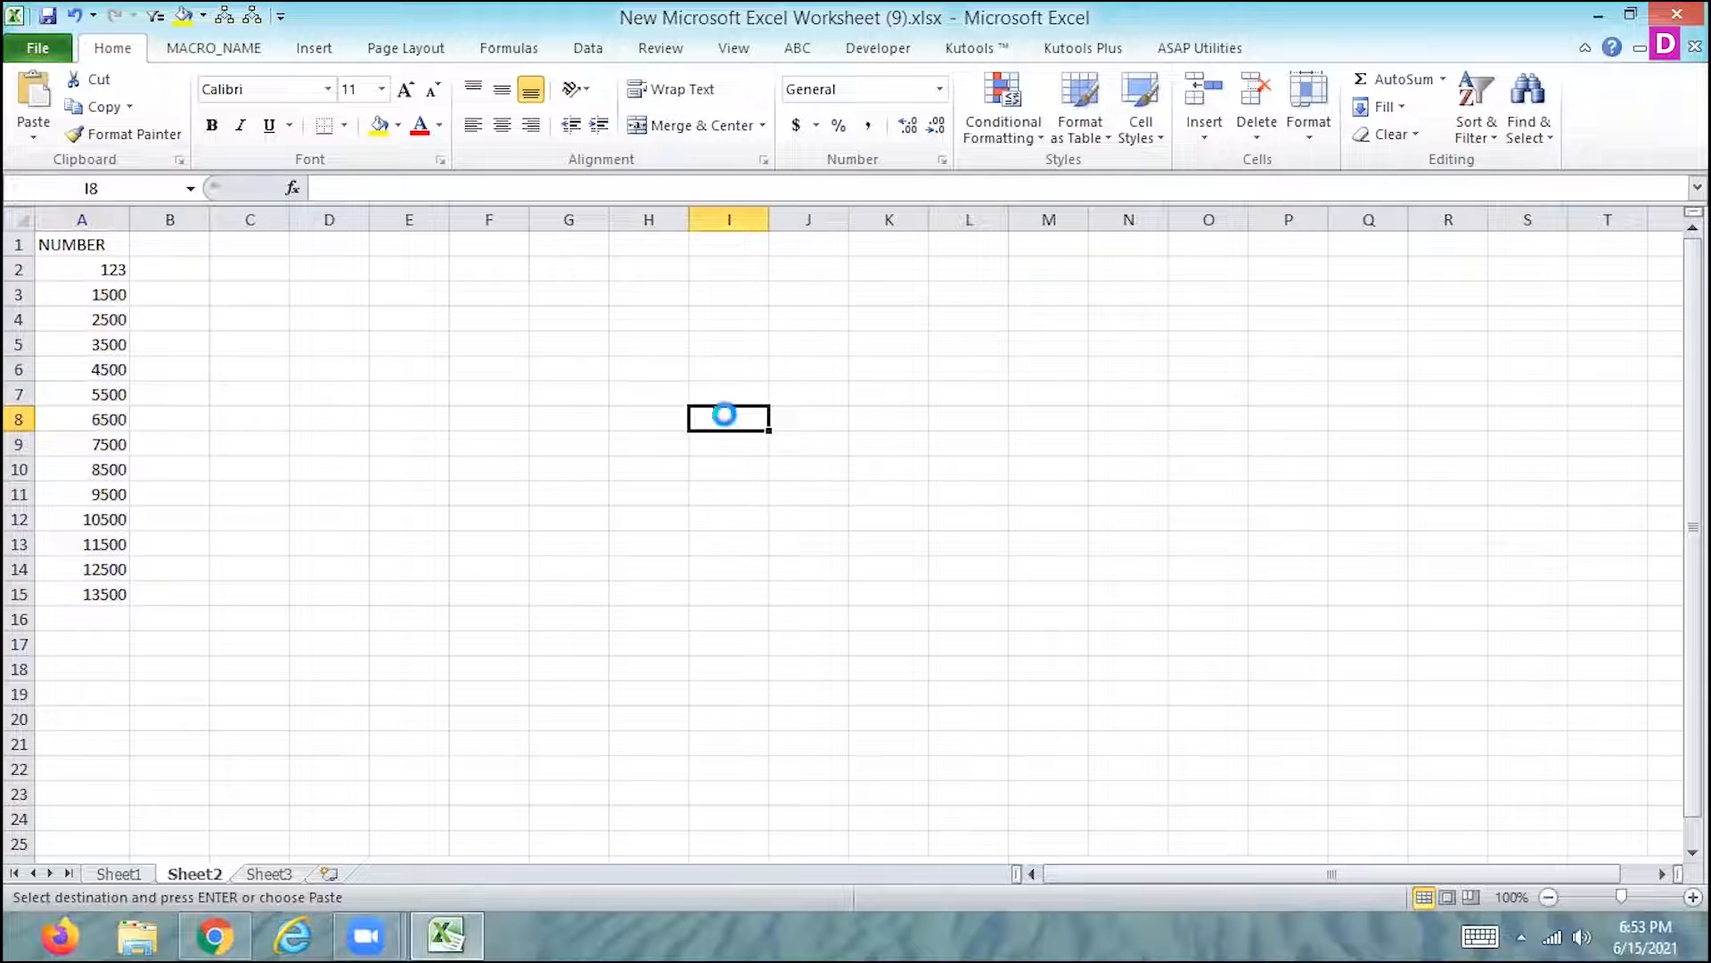
key(ctrl+v)
click(283, 876)
click(956, 423)
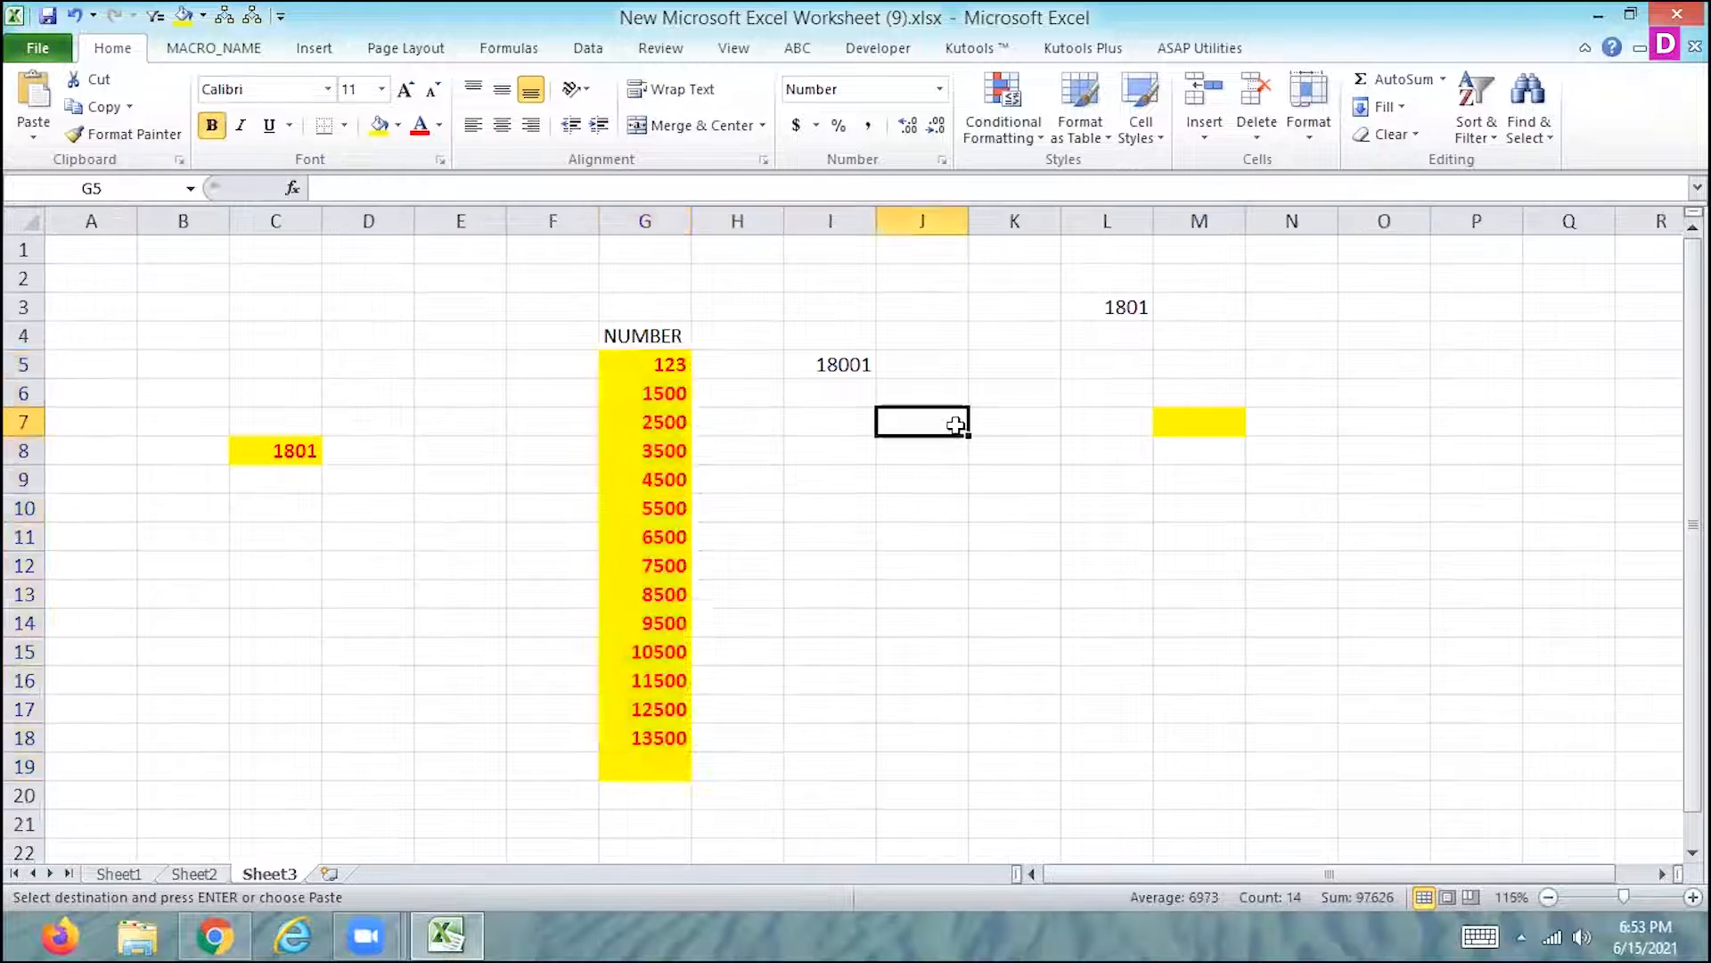
key(ctrl+v)
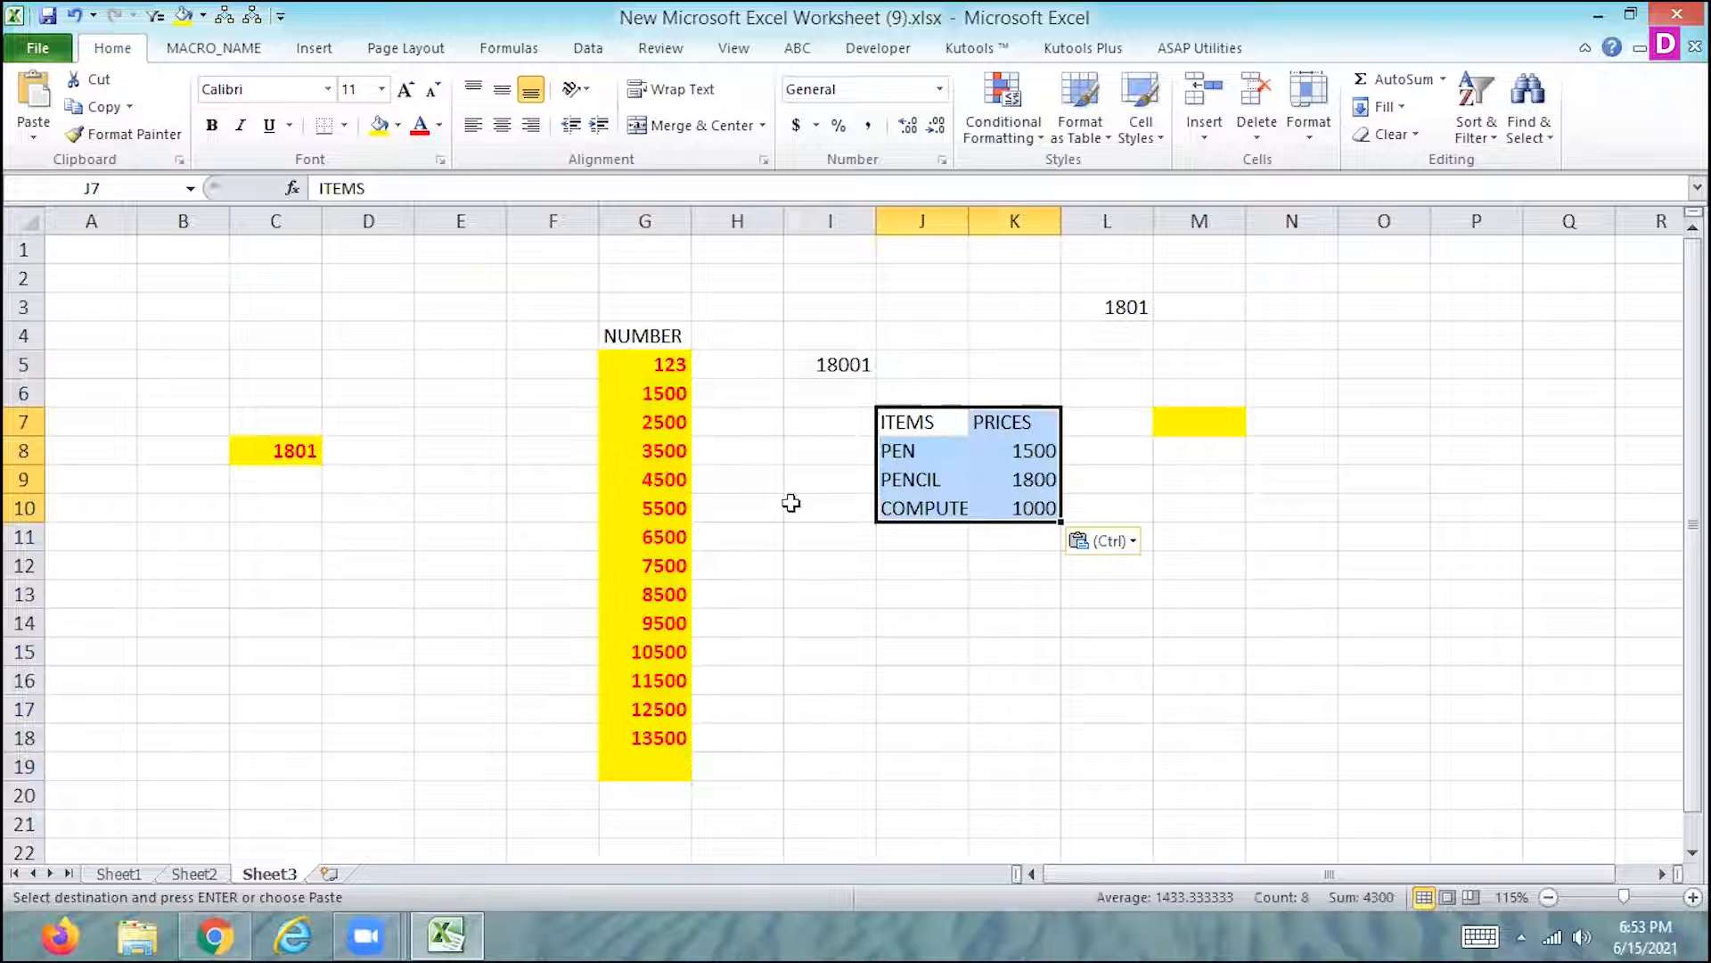
click(111, 874)
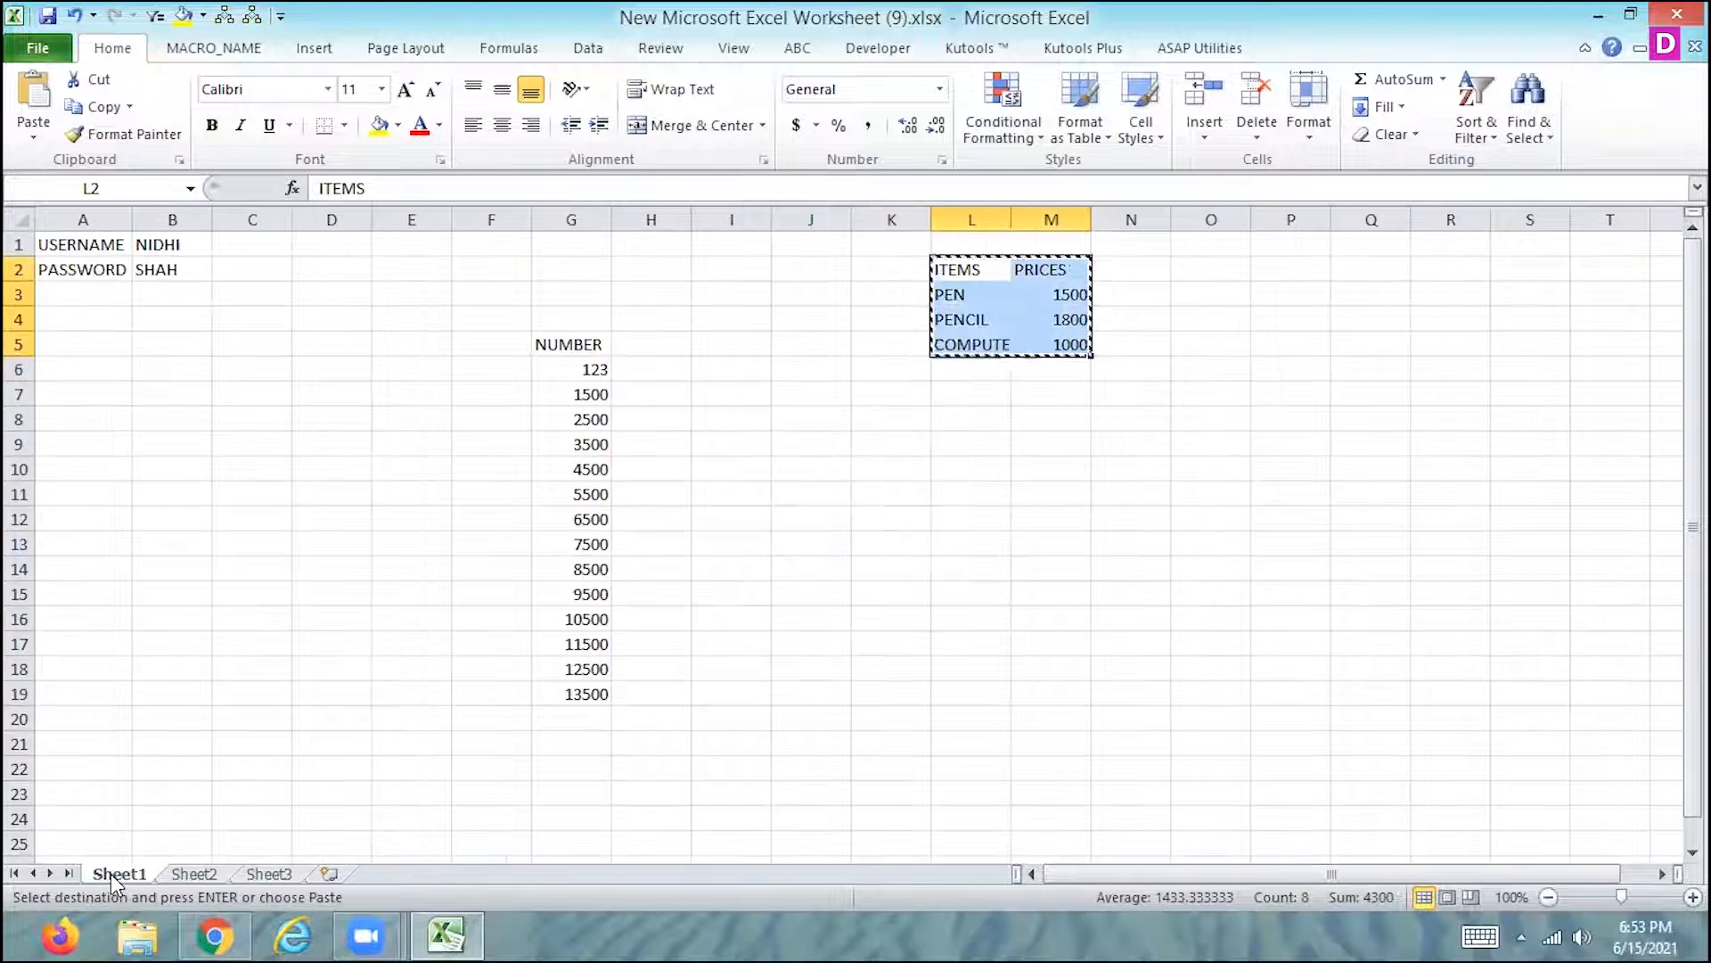
key(Escape)
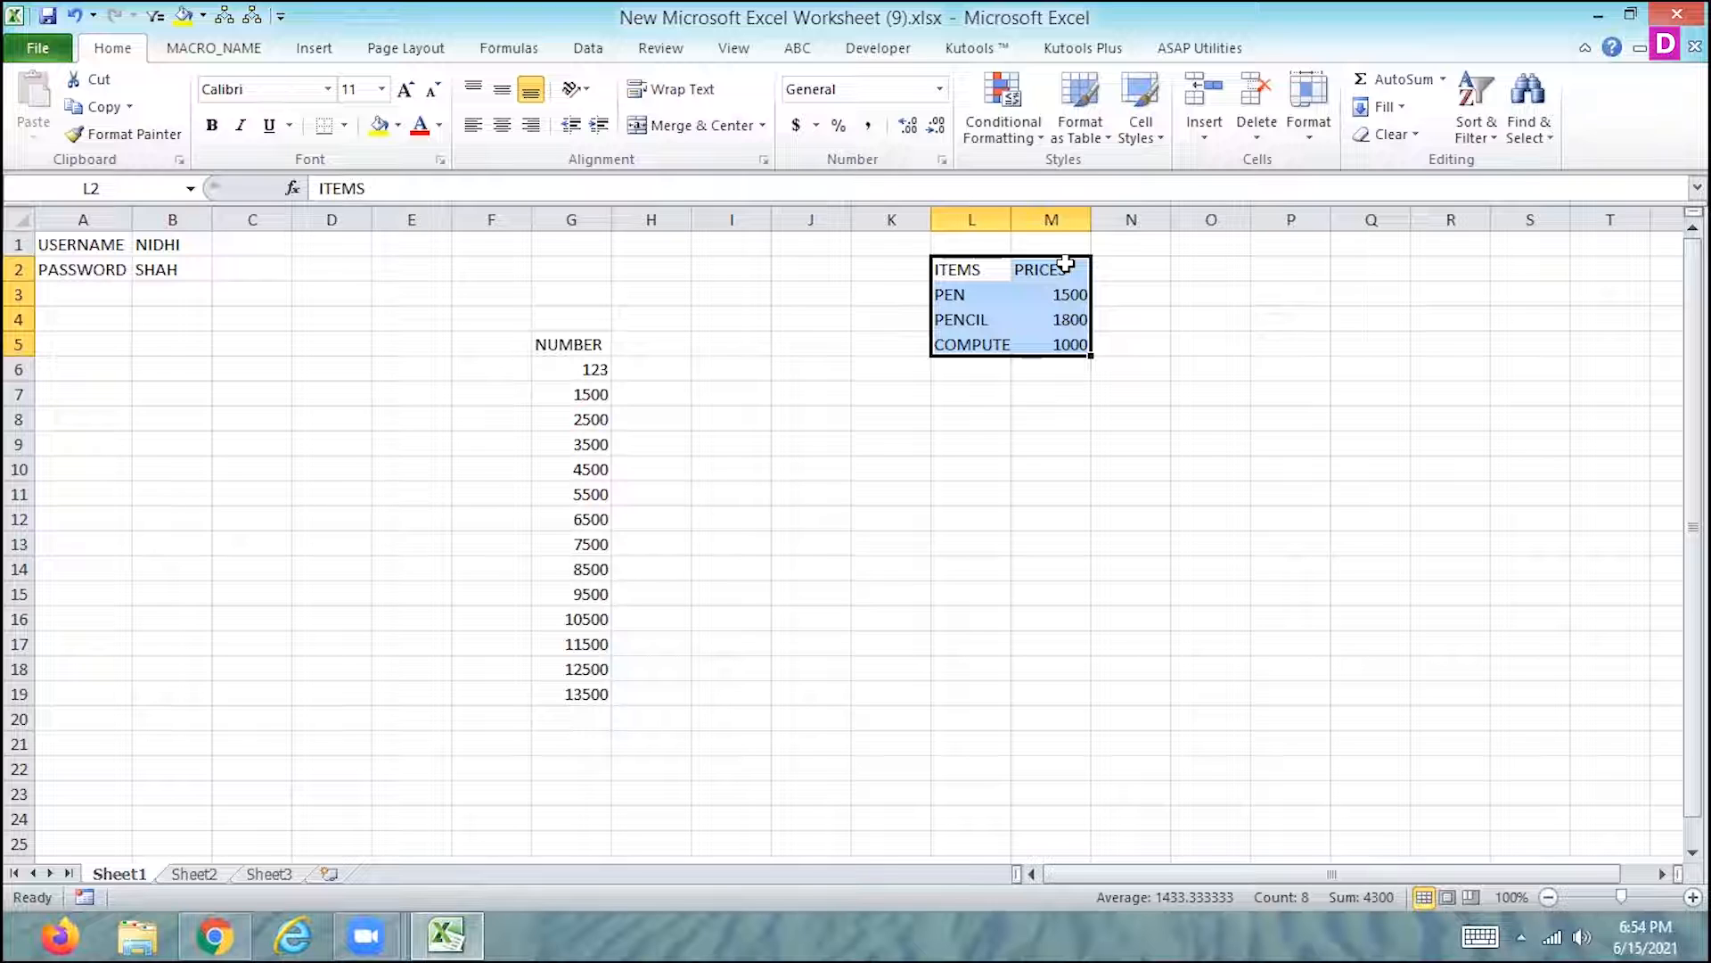
click(970, 271)
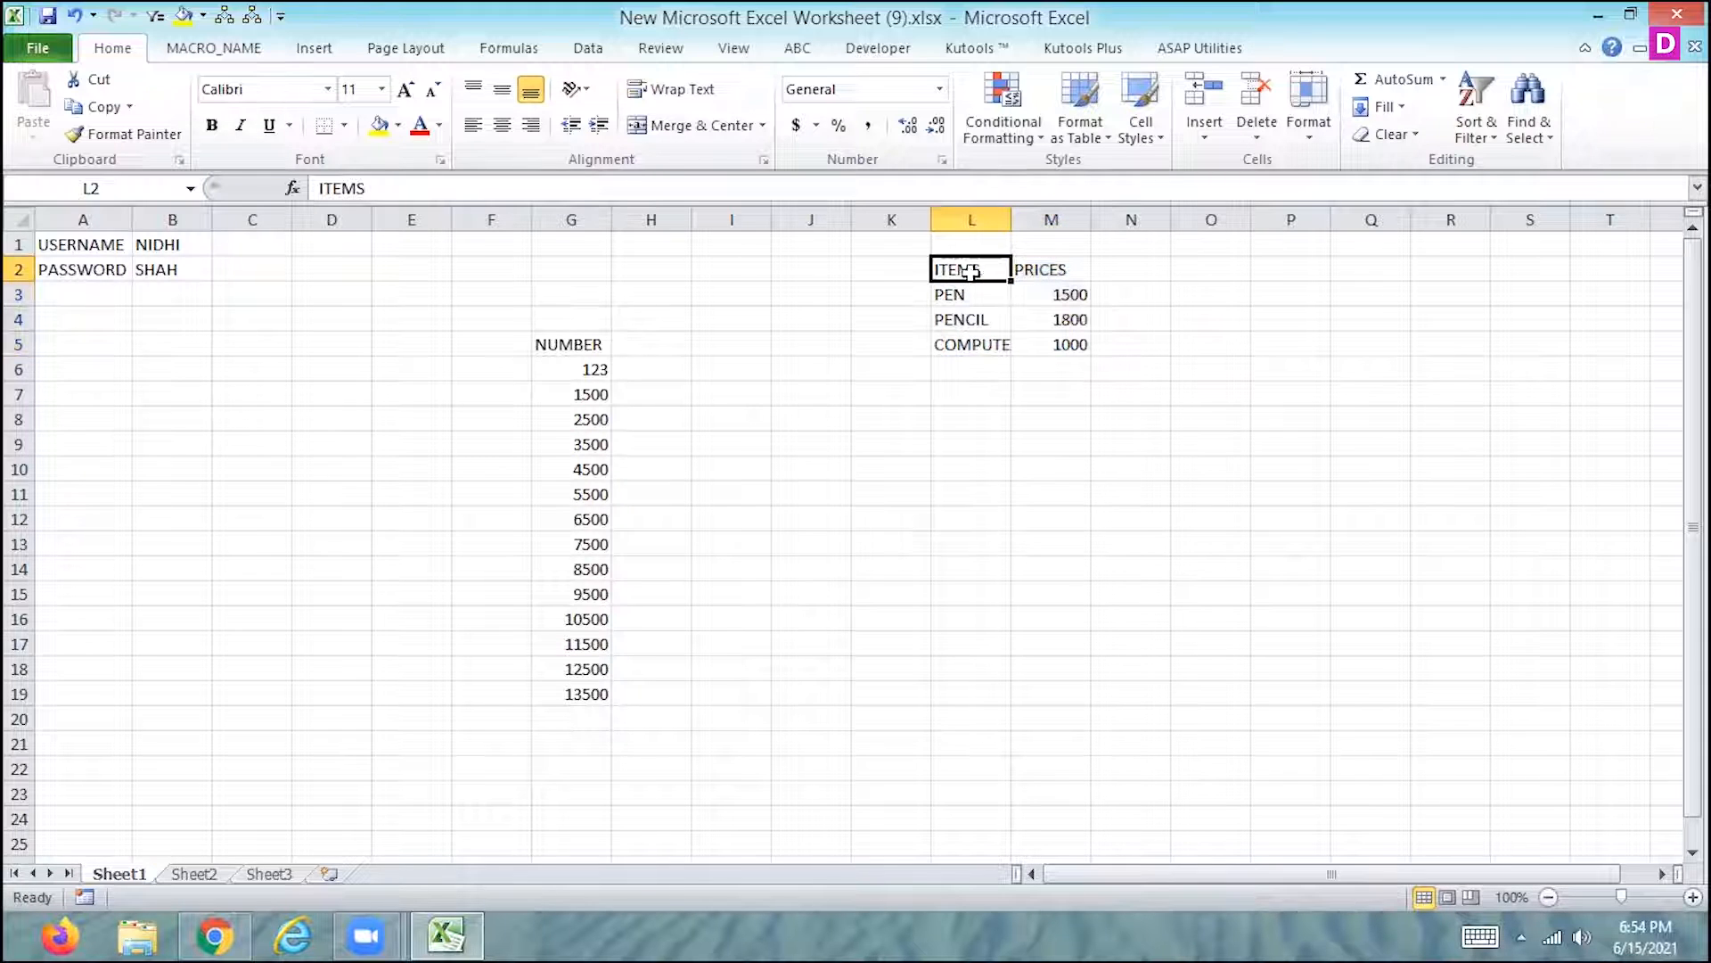
drag(976, 270, 1116, 270)
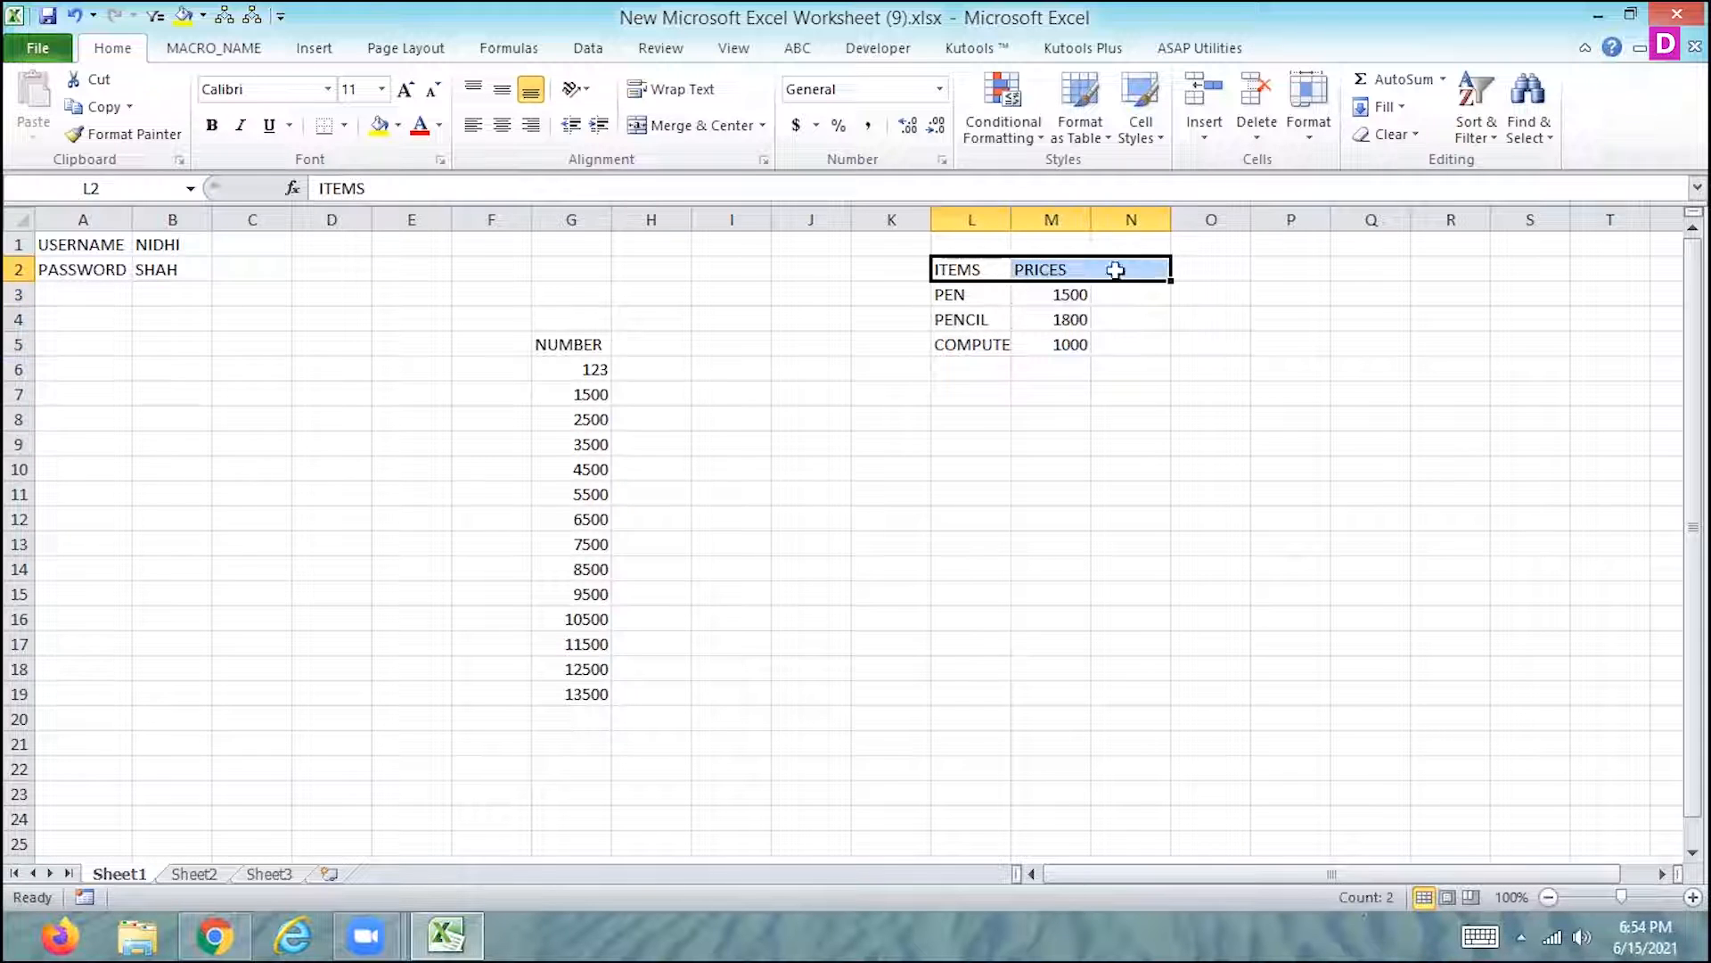
click(1240, 305)
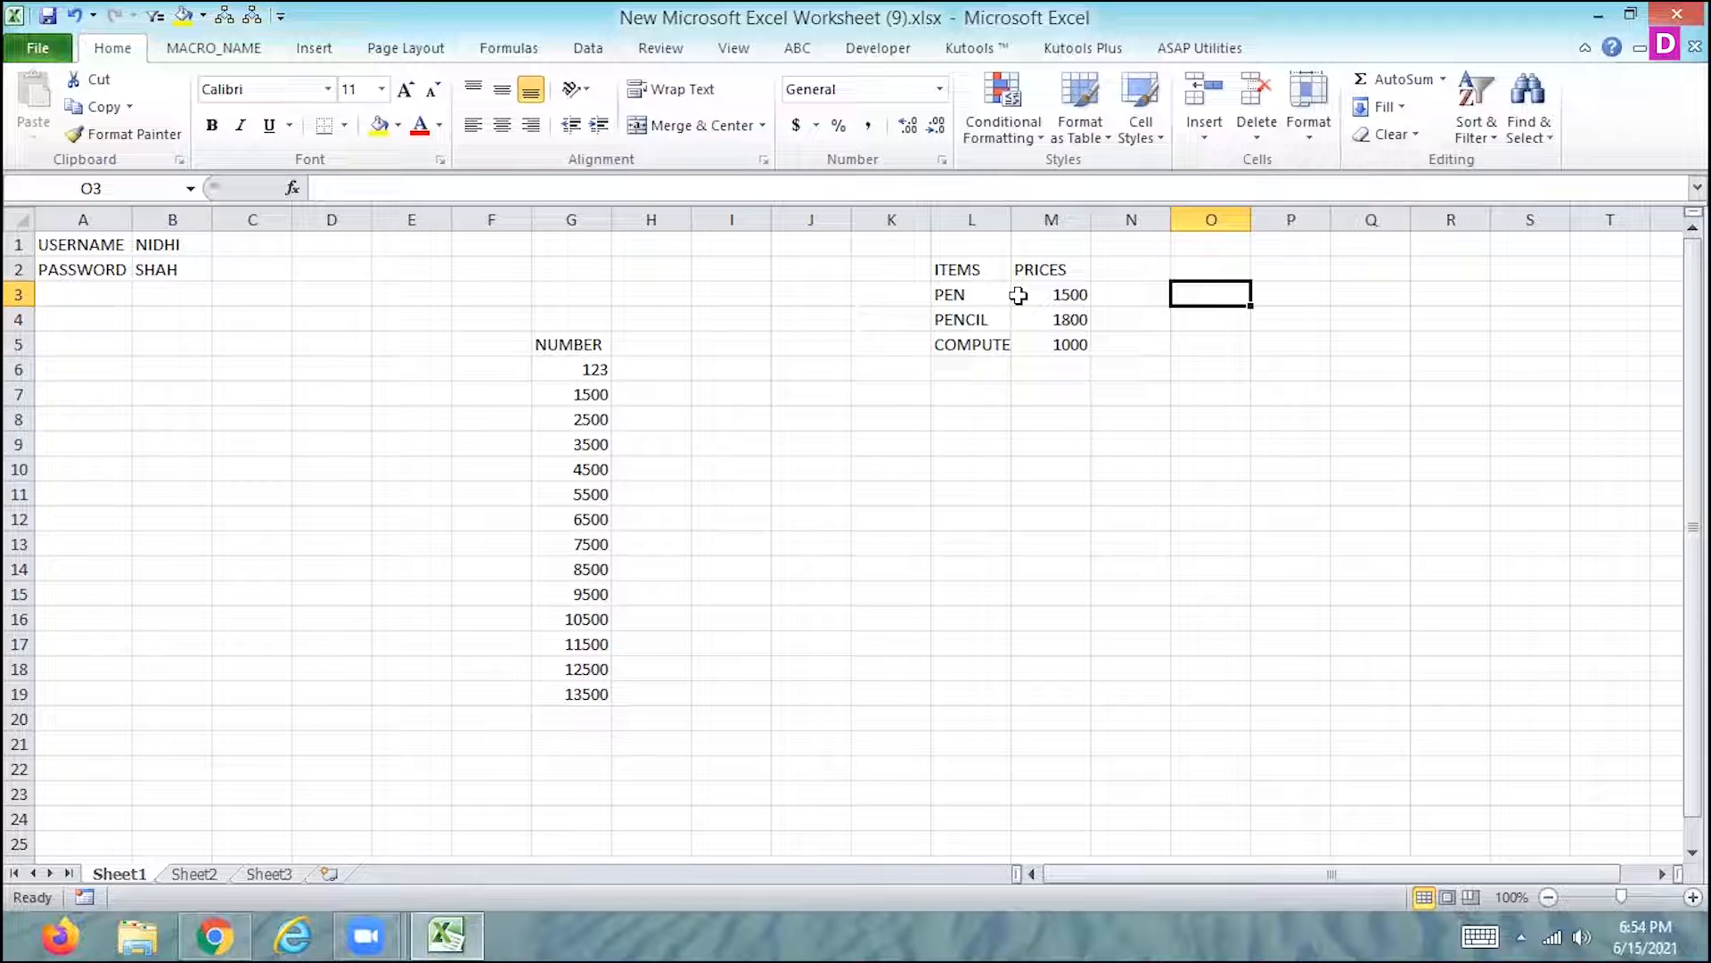
click(1582, 935)
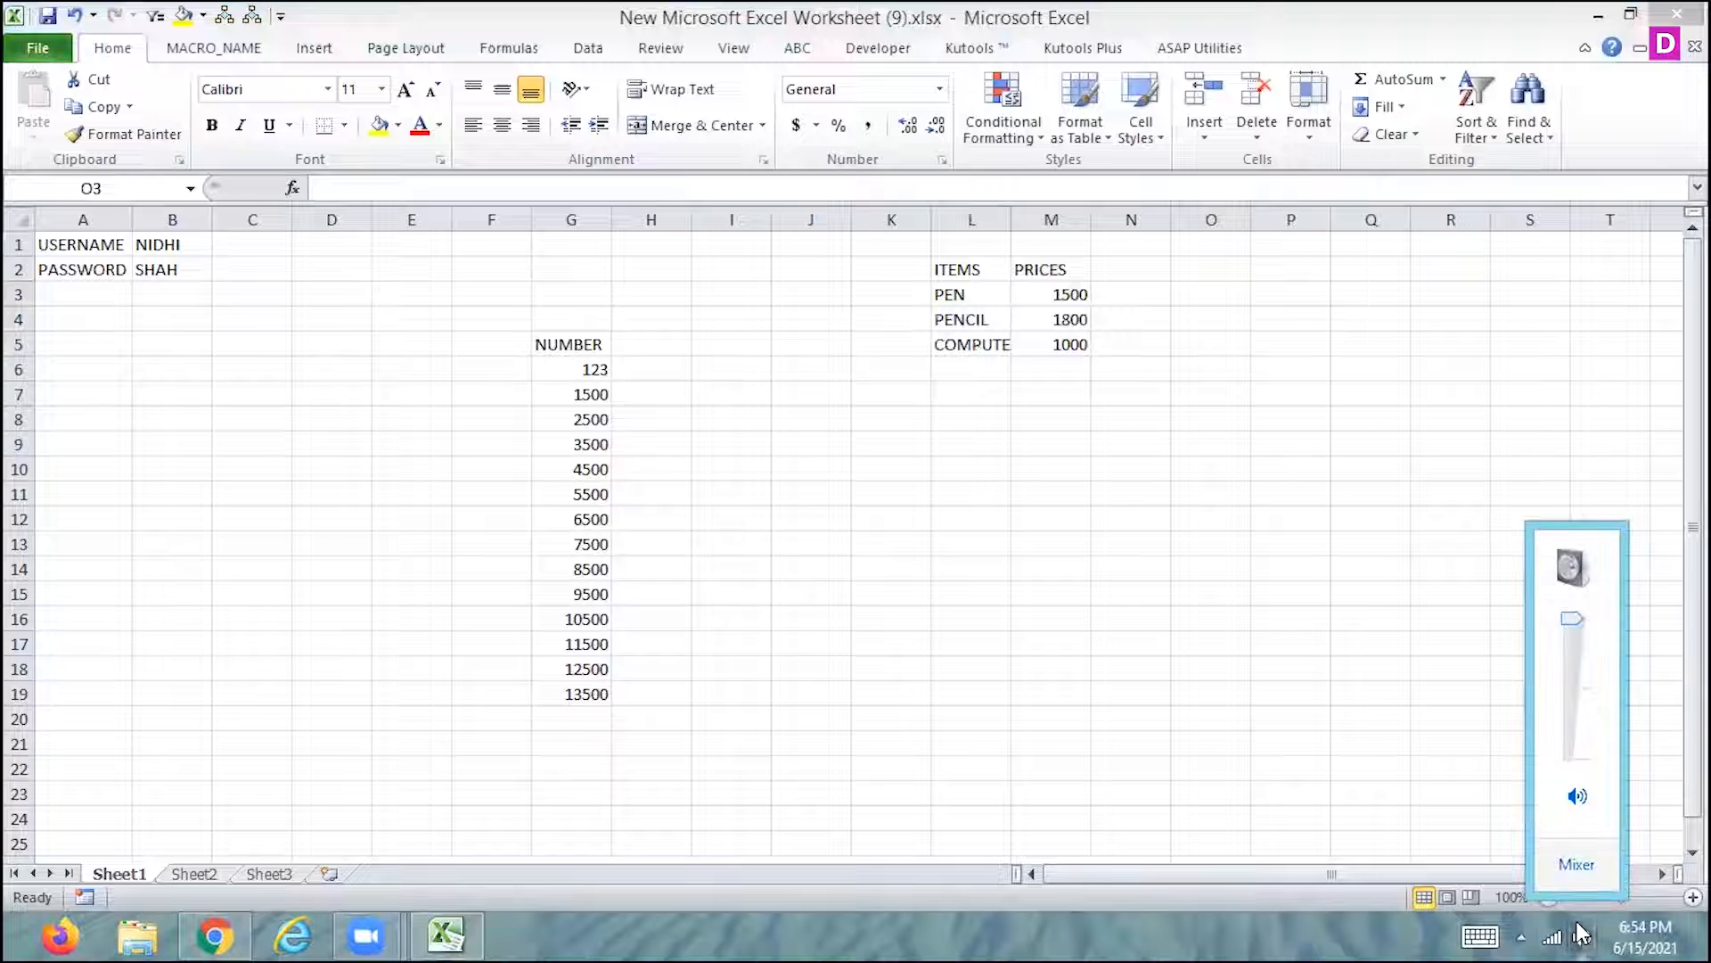
click(1085, 489)
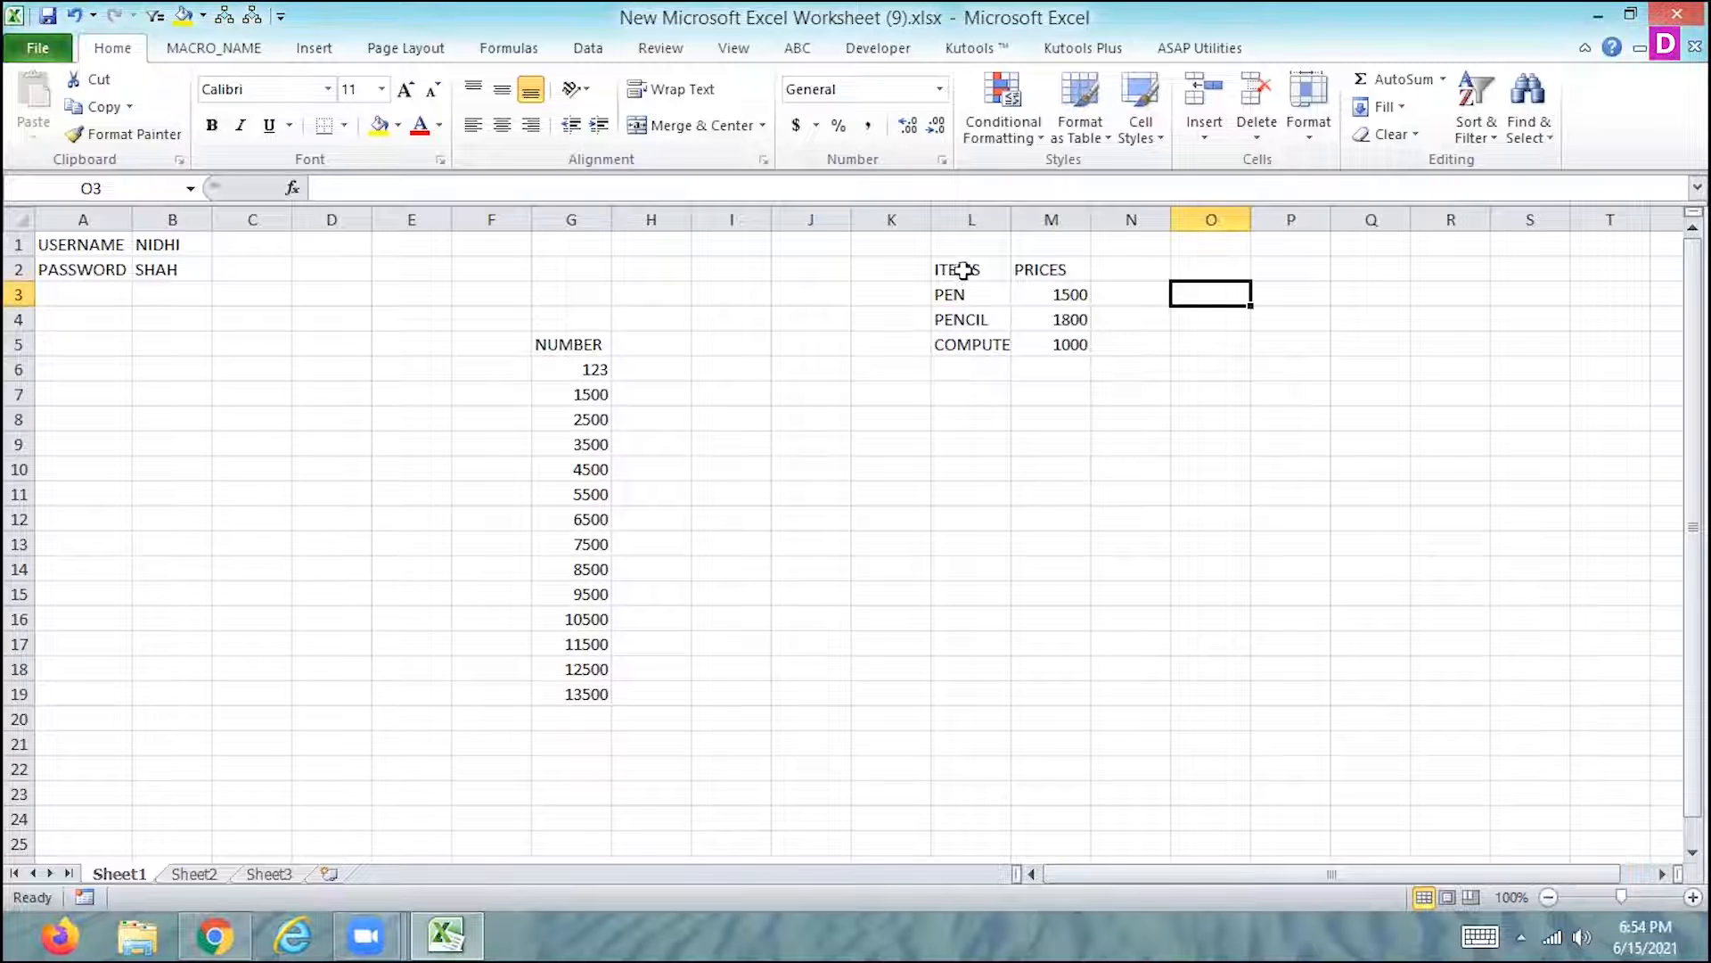
- Start recording Macro3, stored in this workbook, with Ctrl+Shift+D assigned as its shortcut
click(736, 51)
click(1369, 131)
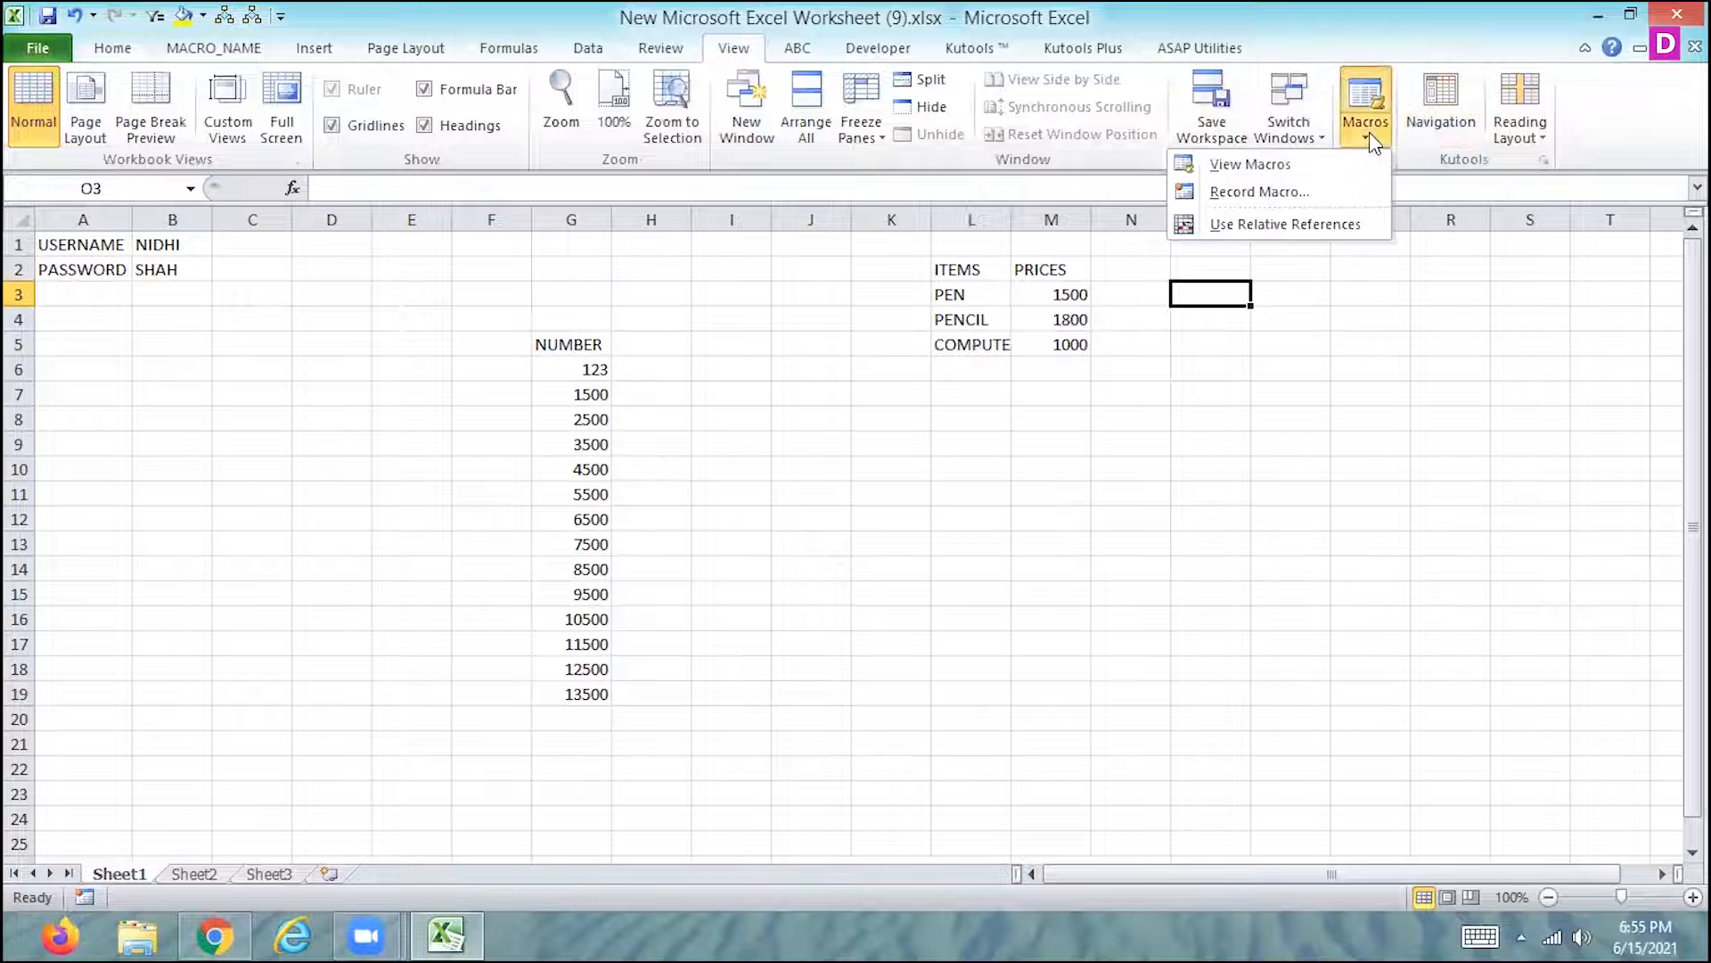
click(1314, 194)
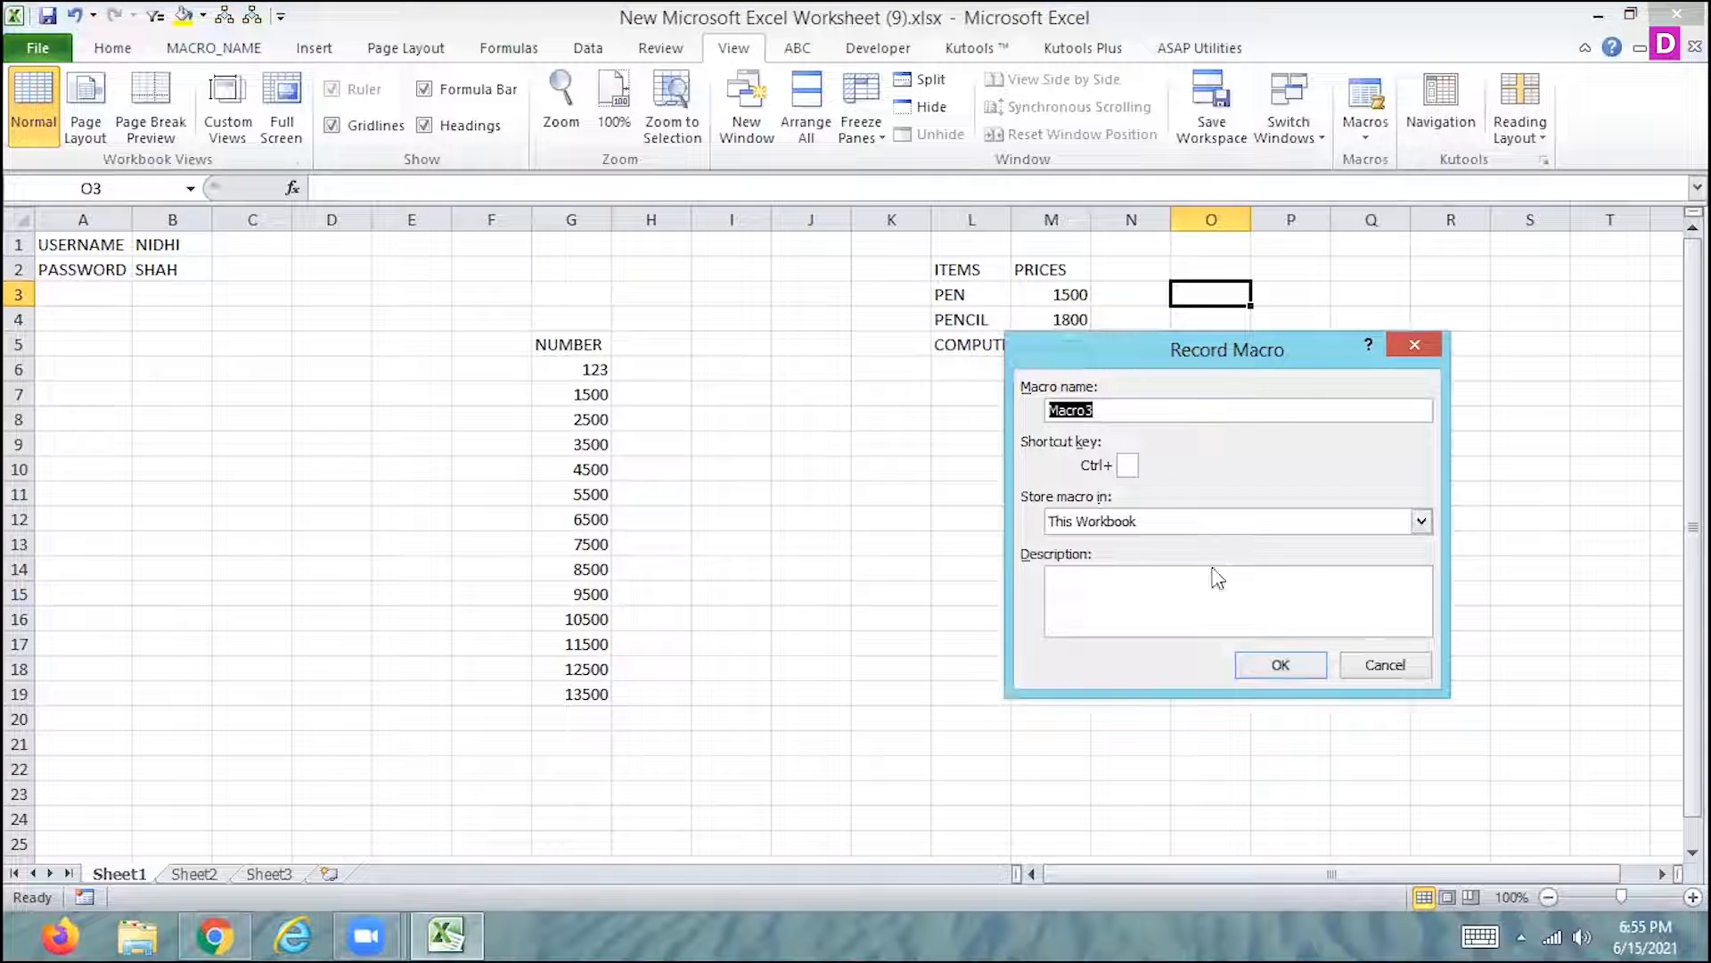
click(1127, 463)
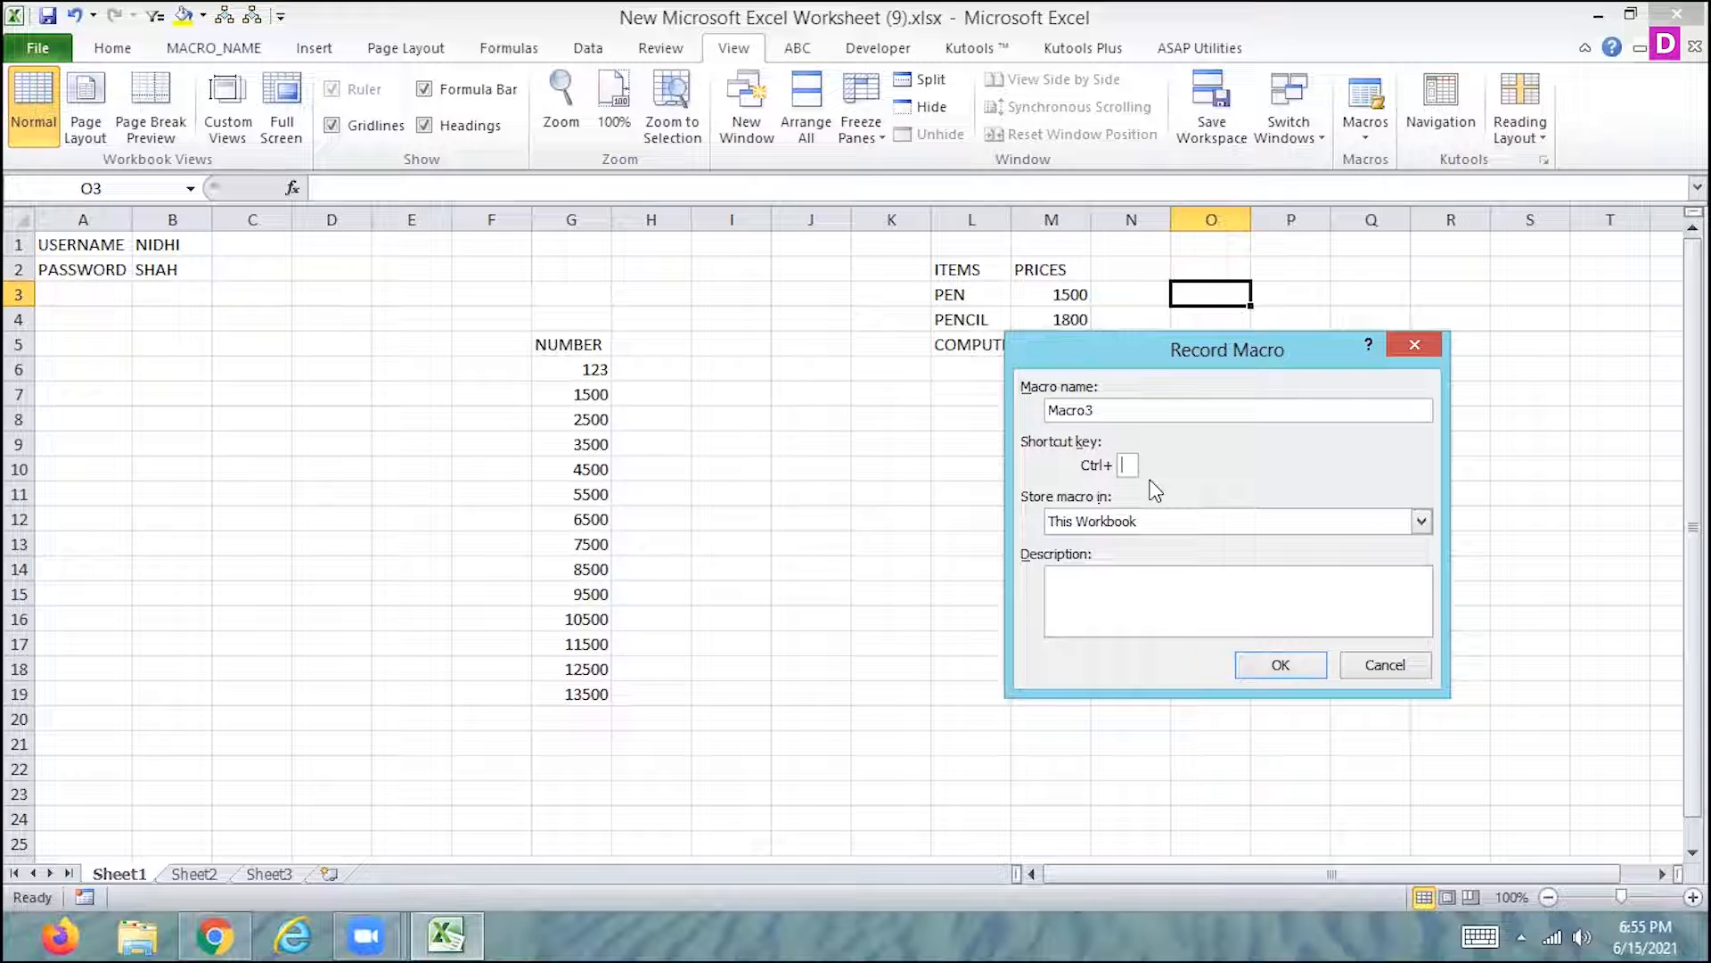
text(D)
click(1280, 665)
- Record centred alignment, yellow fill, bold red font at size 12 and a thick box border on cell O3, and stop recording
click(112, 47)
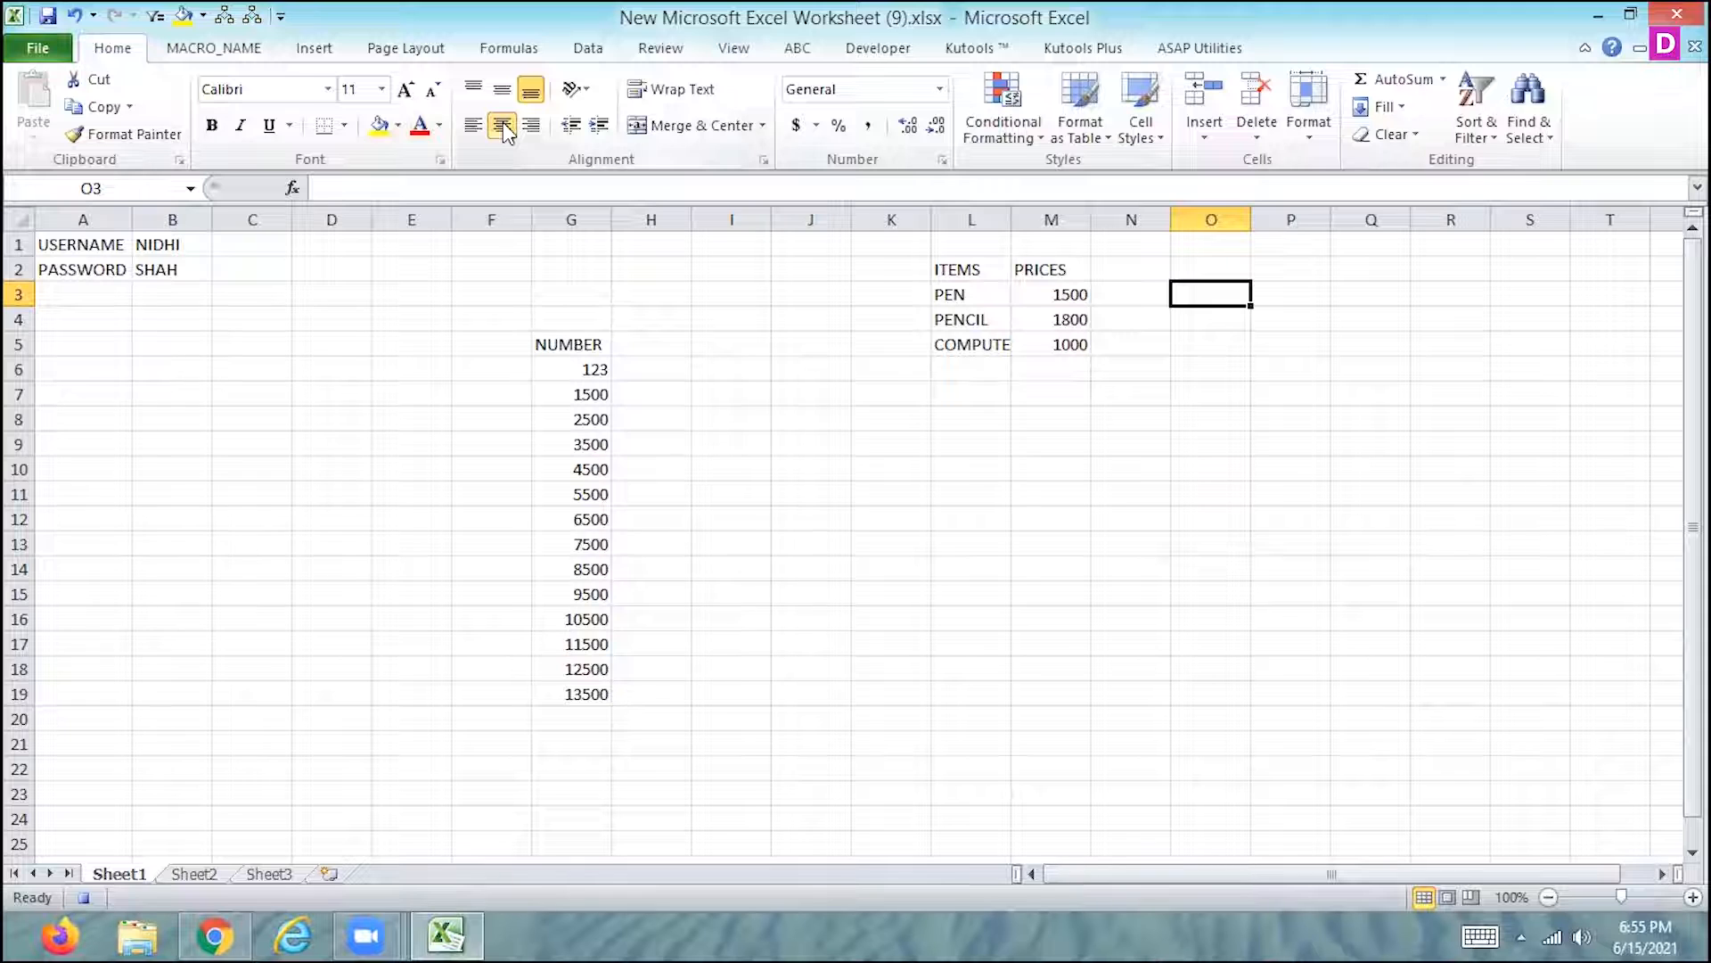
click(378, 129)
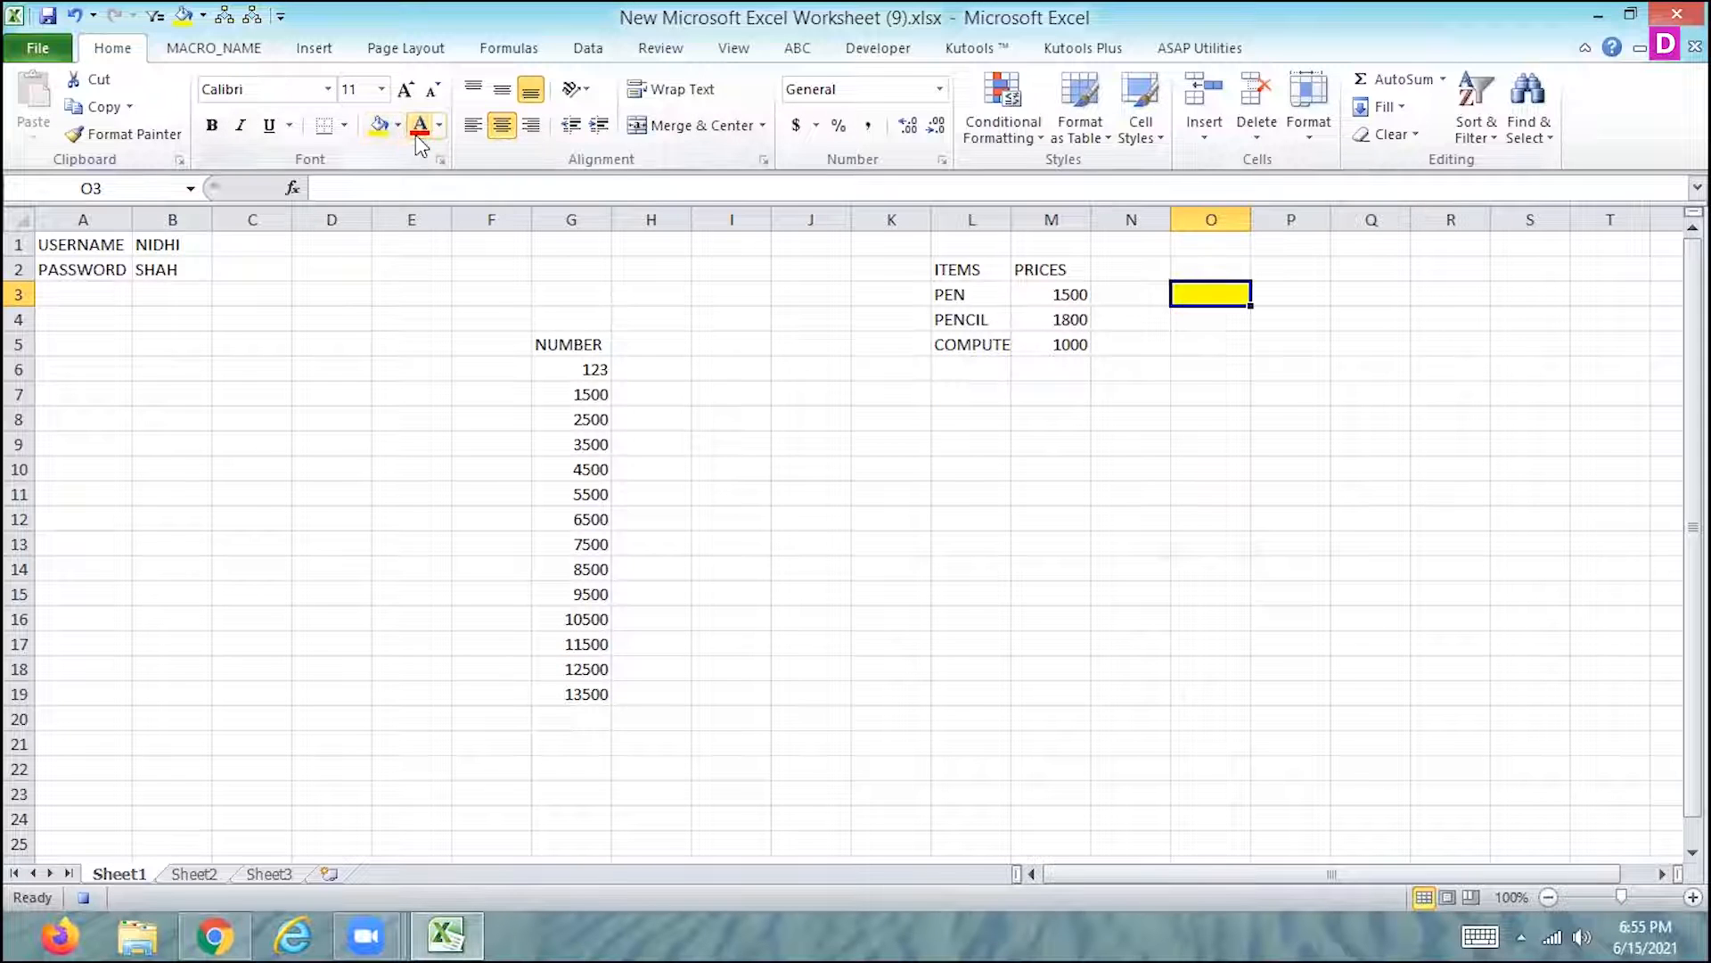
click(211, 125)
click(383, 89)
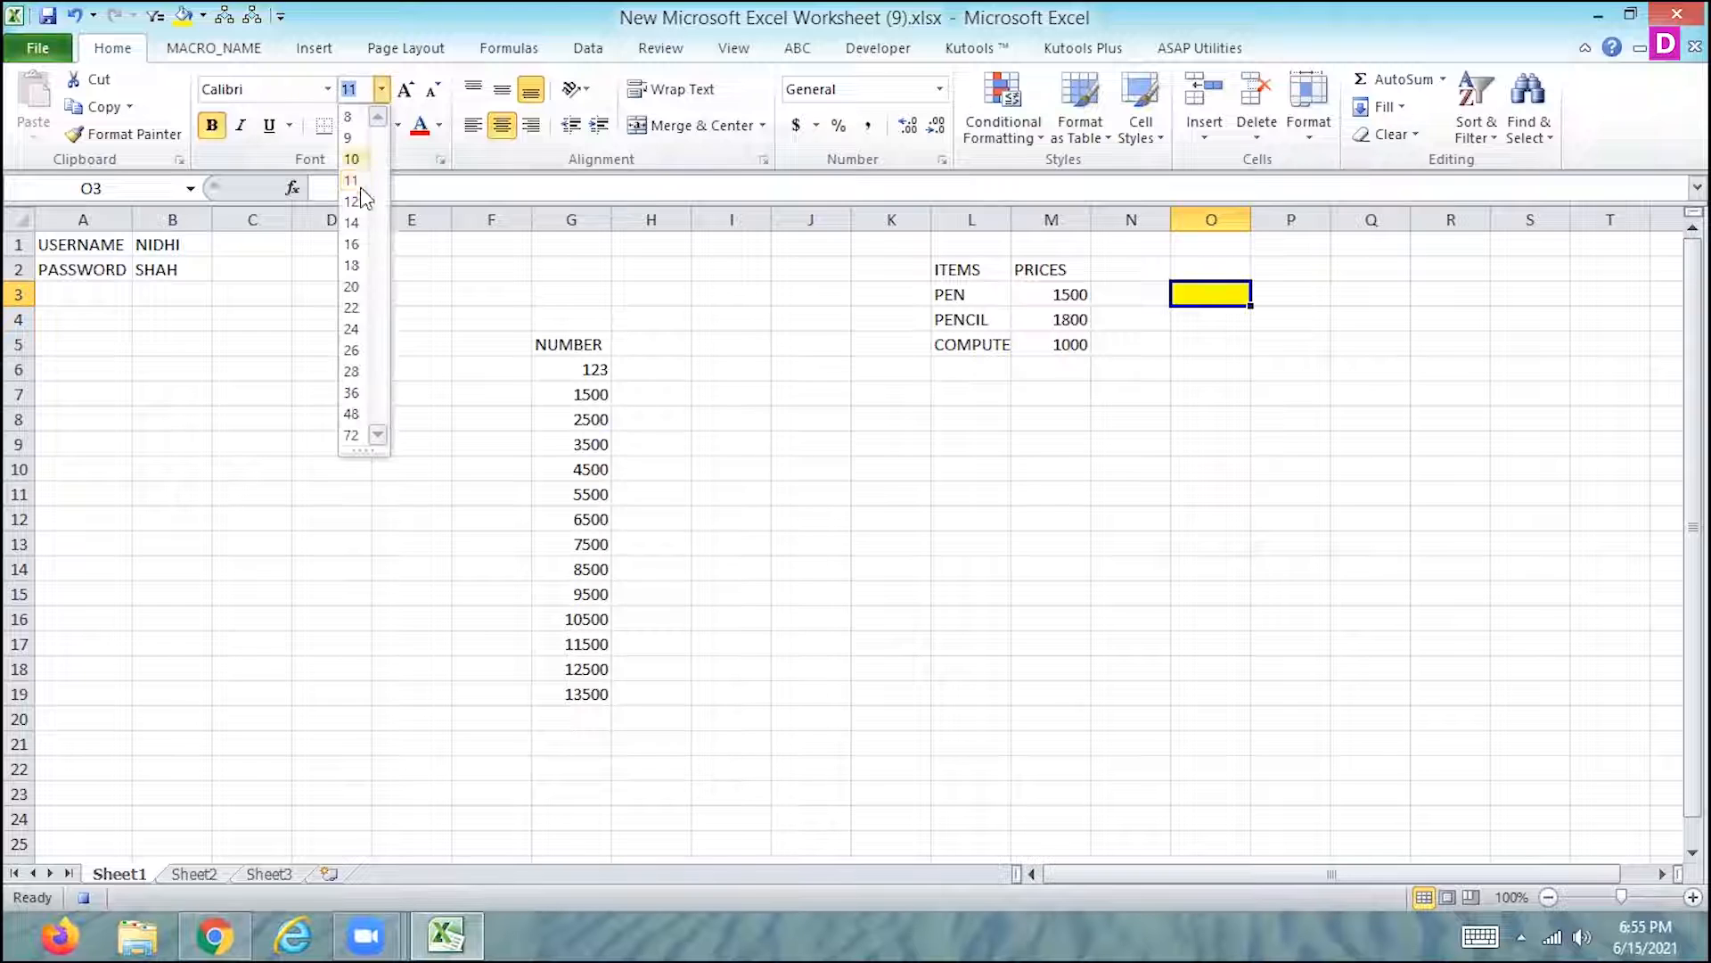
click(357, 187)
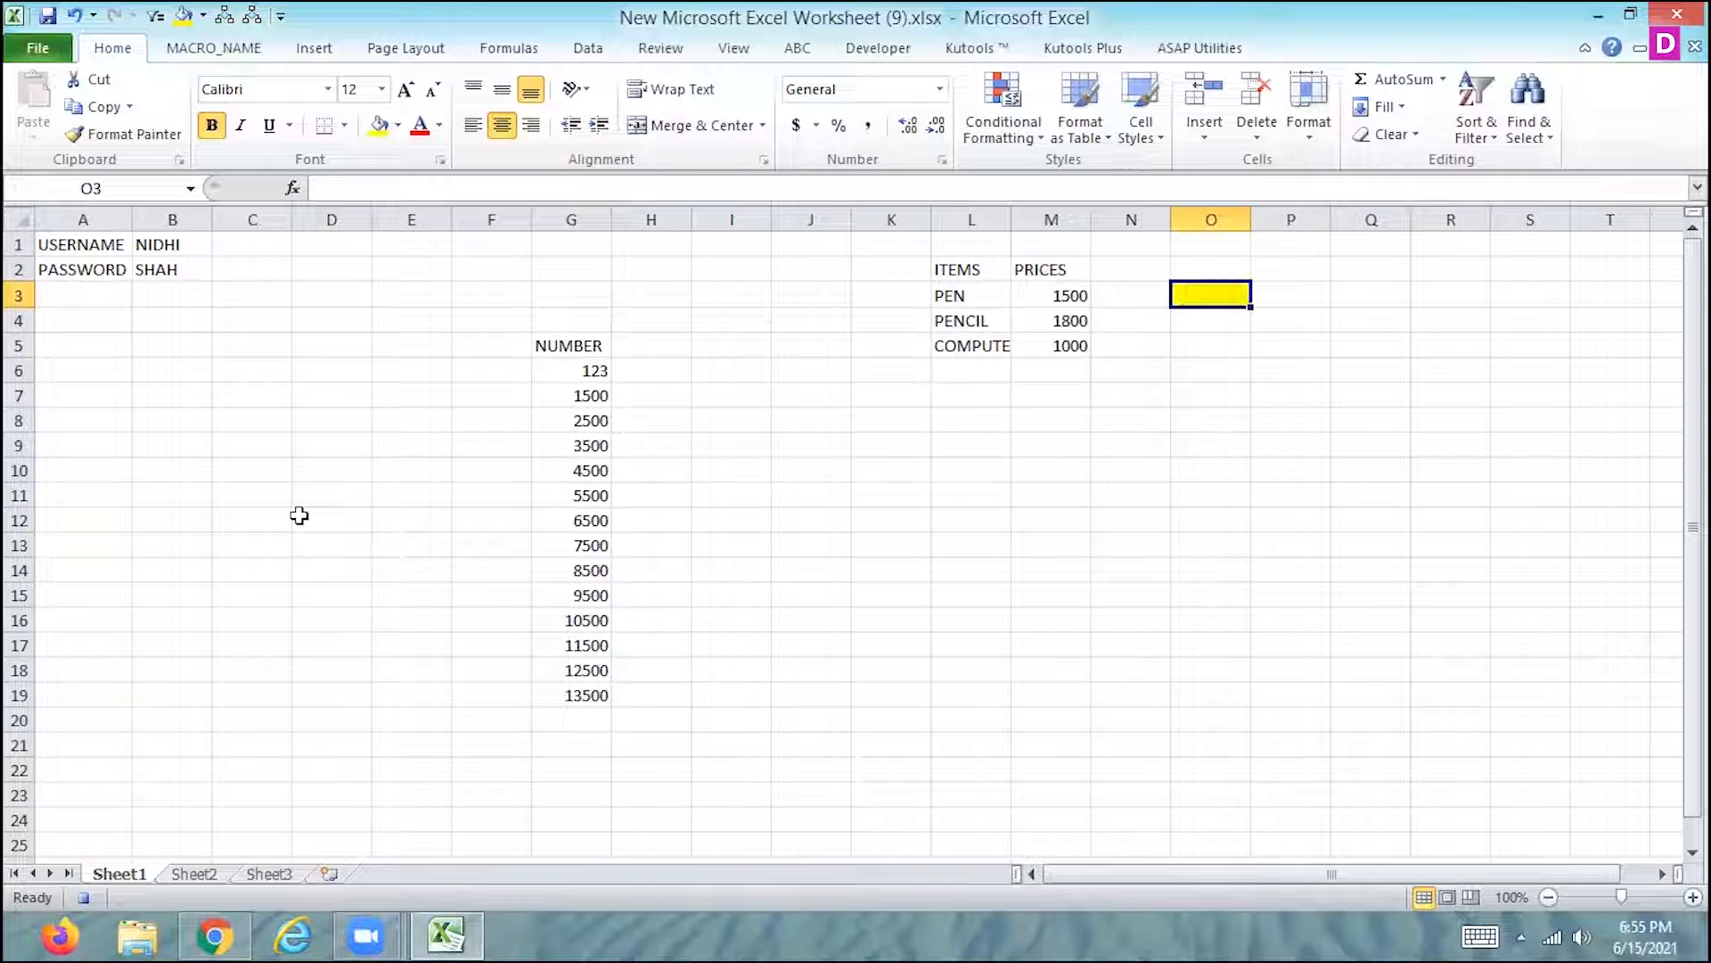
click(344, 126)
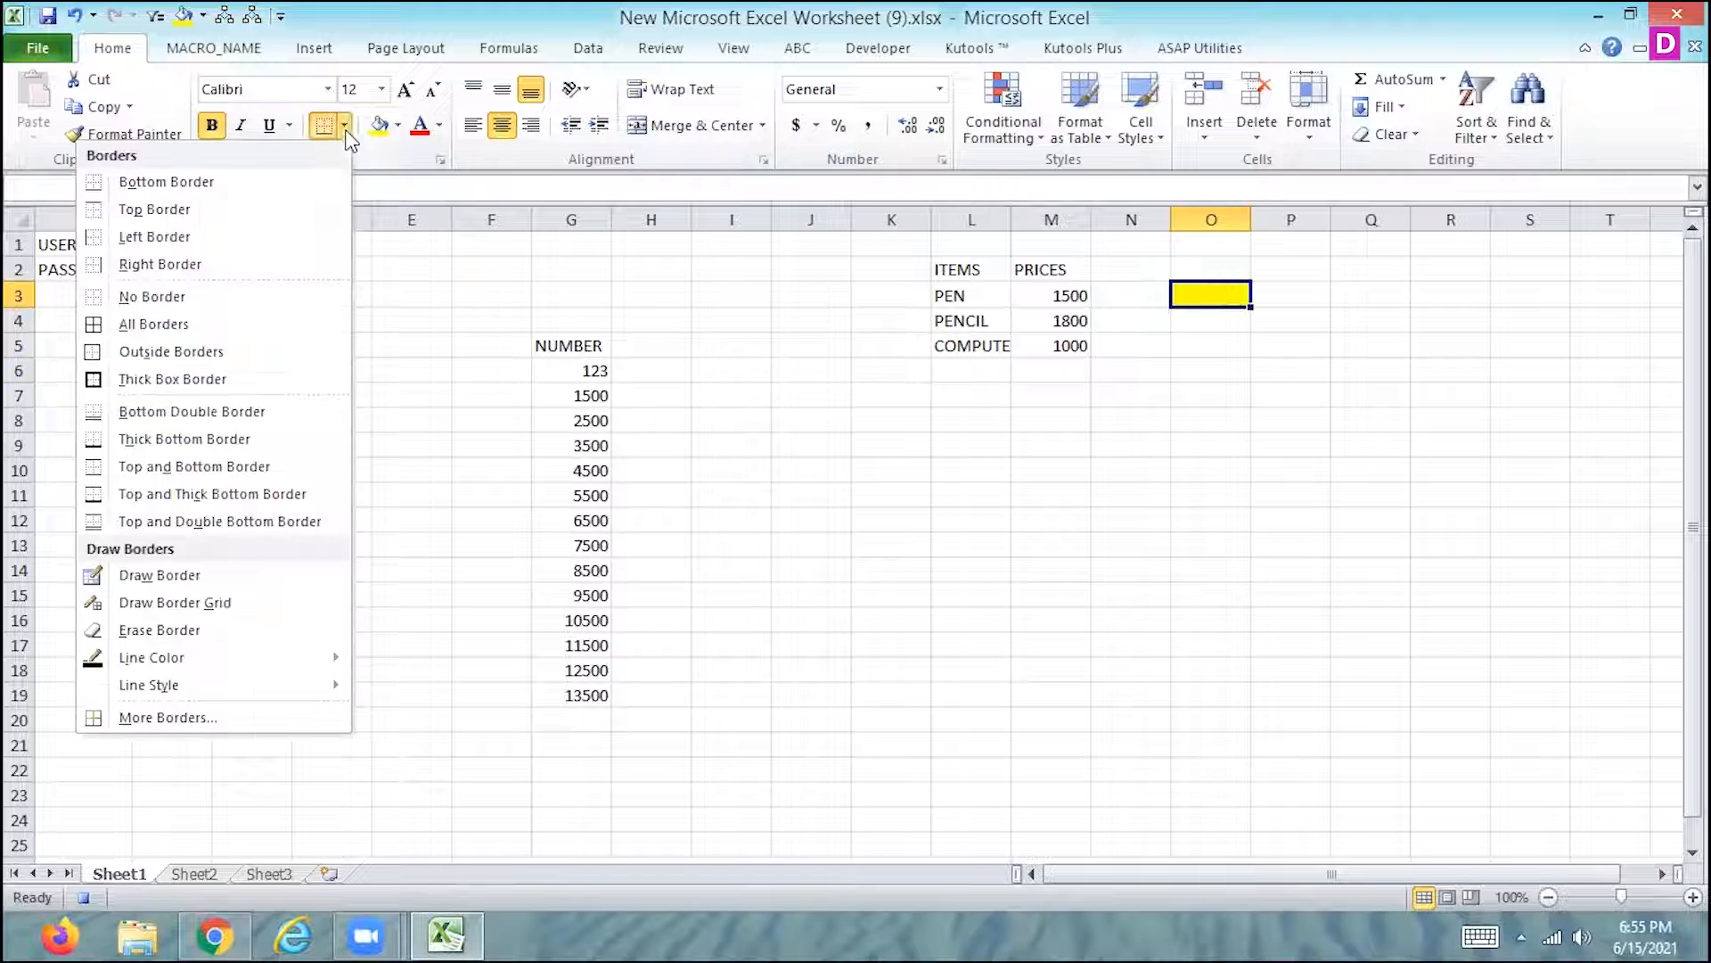
click(155, 374)
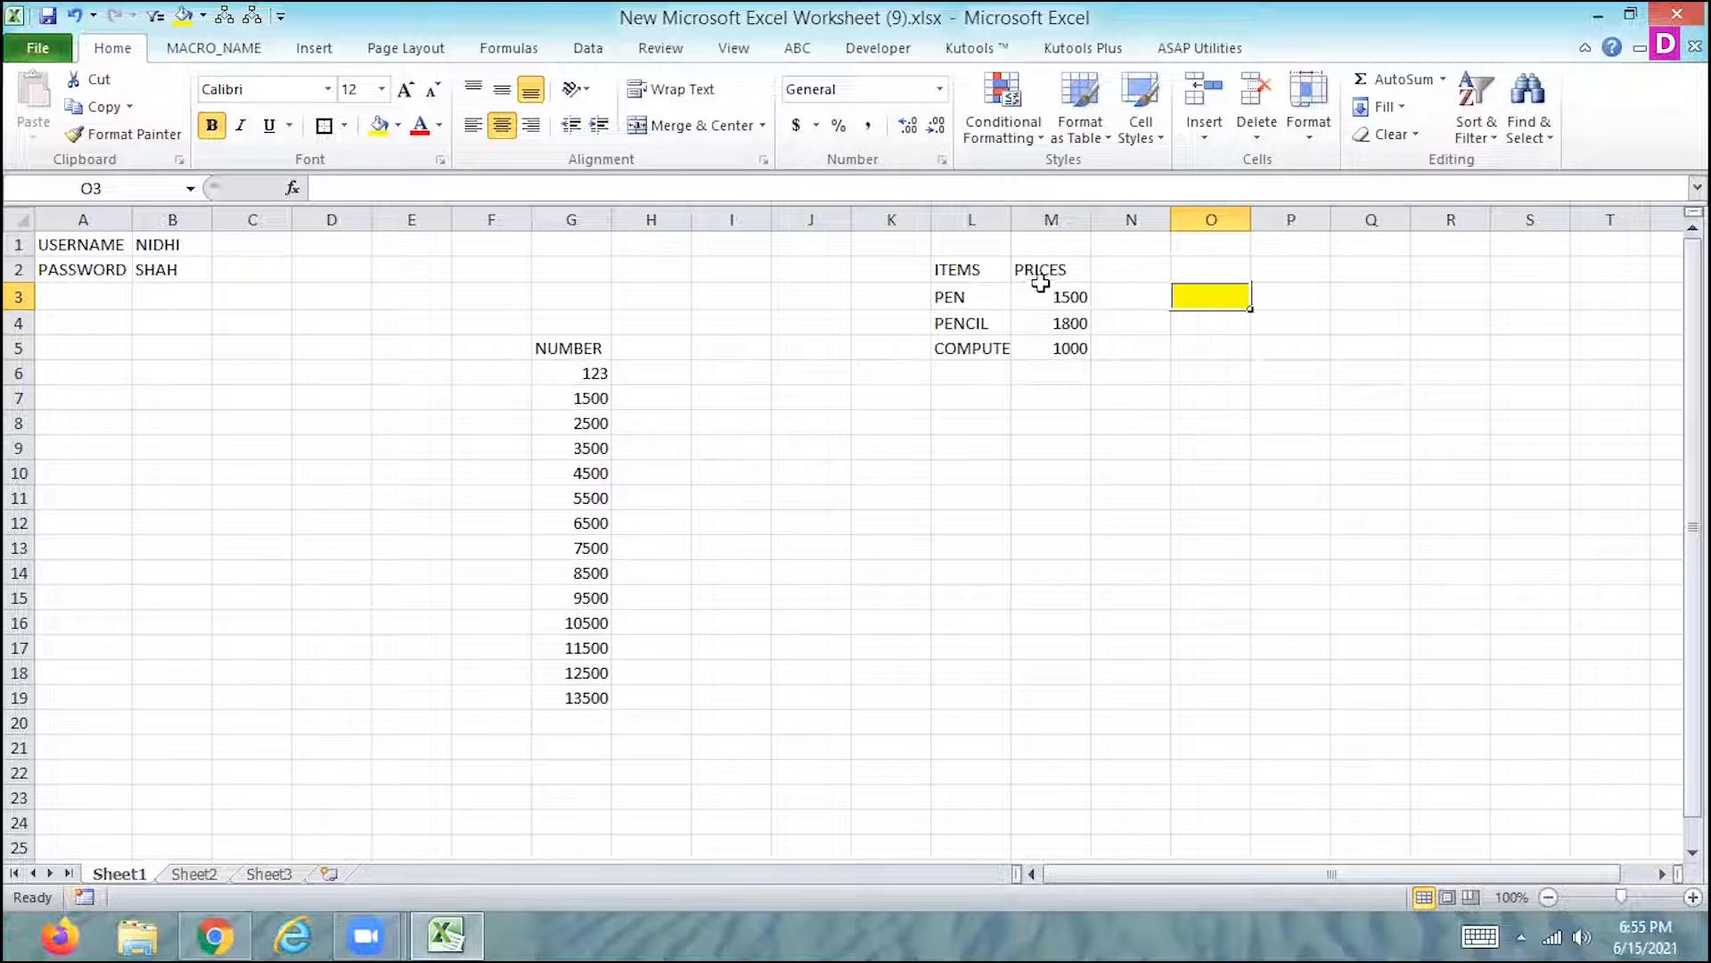
- Select the ITEMS and PRICES headings, check Macro3's assigned shortcut in its options, and dismiss the open dialogs and the trial notice
drag(980, 270, 1047, 269)
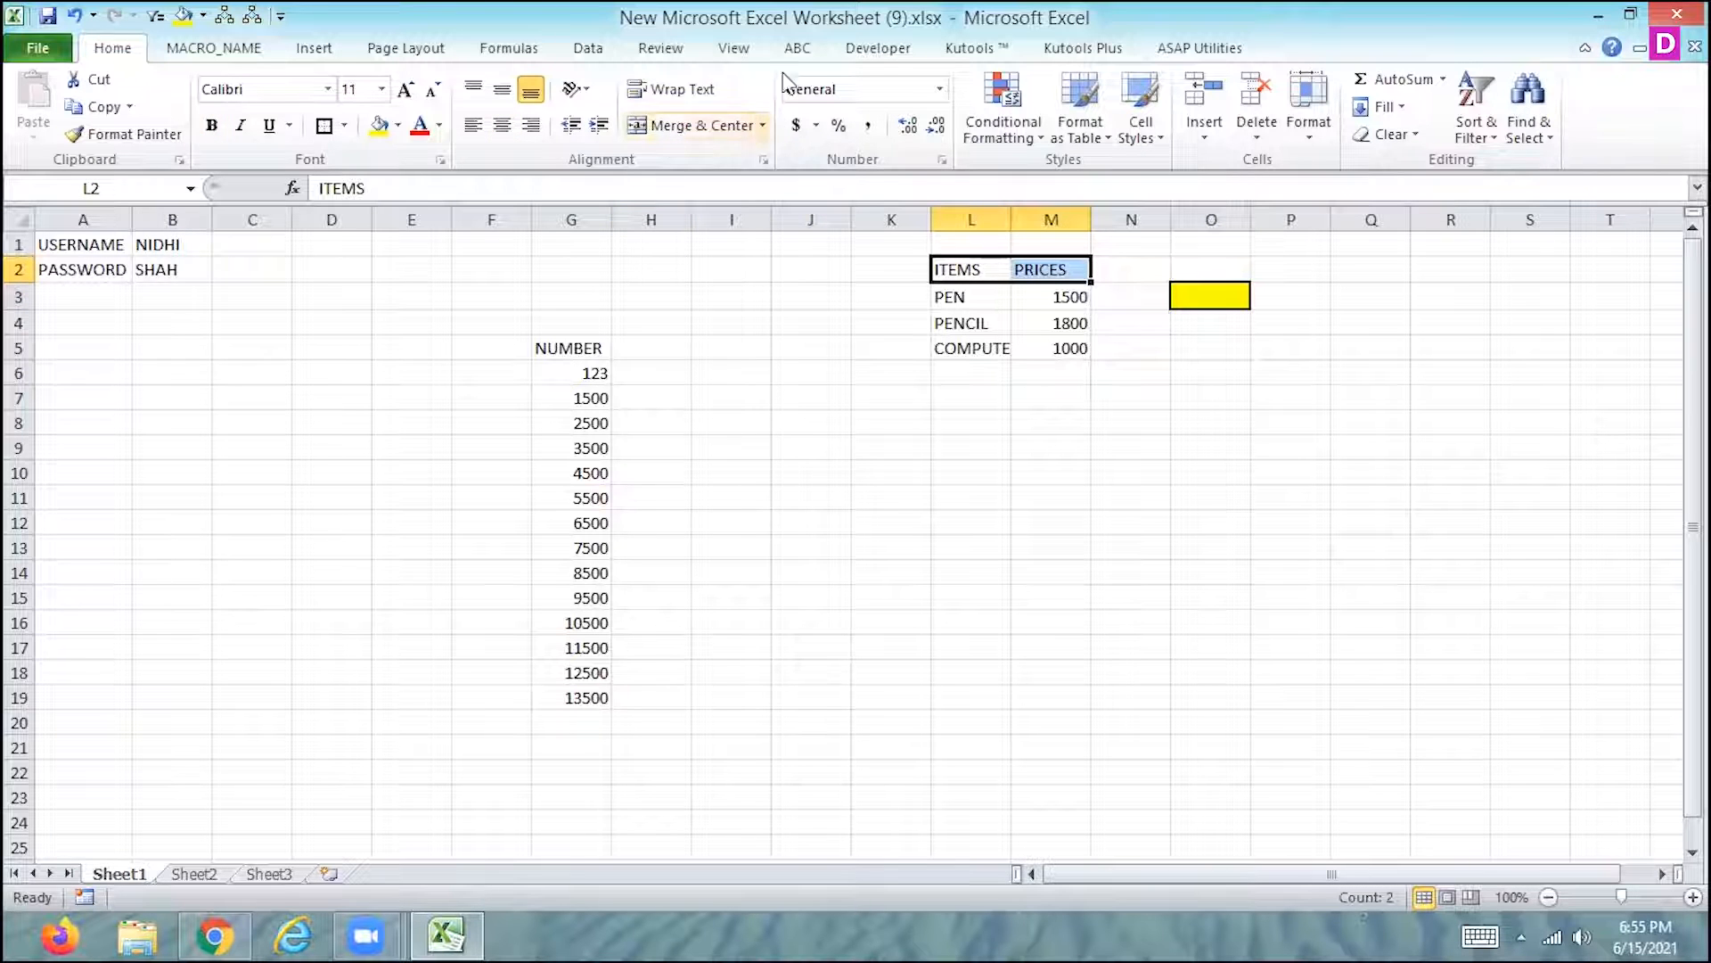
click(730, 52)
click(1371, 130)
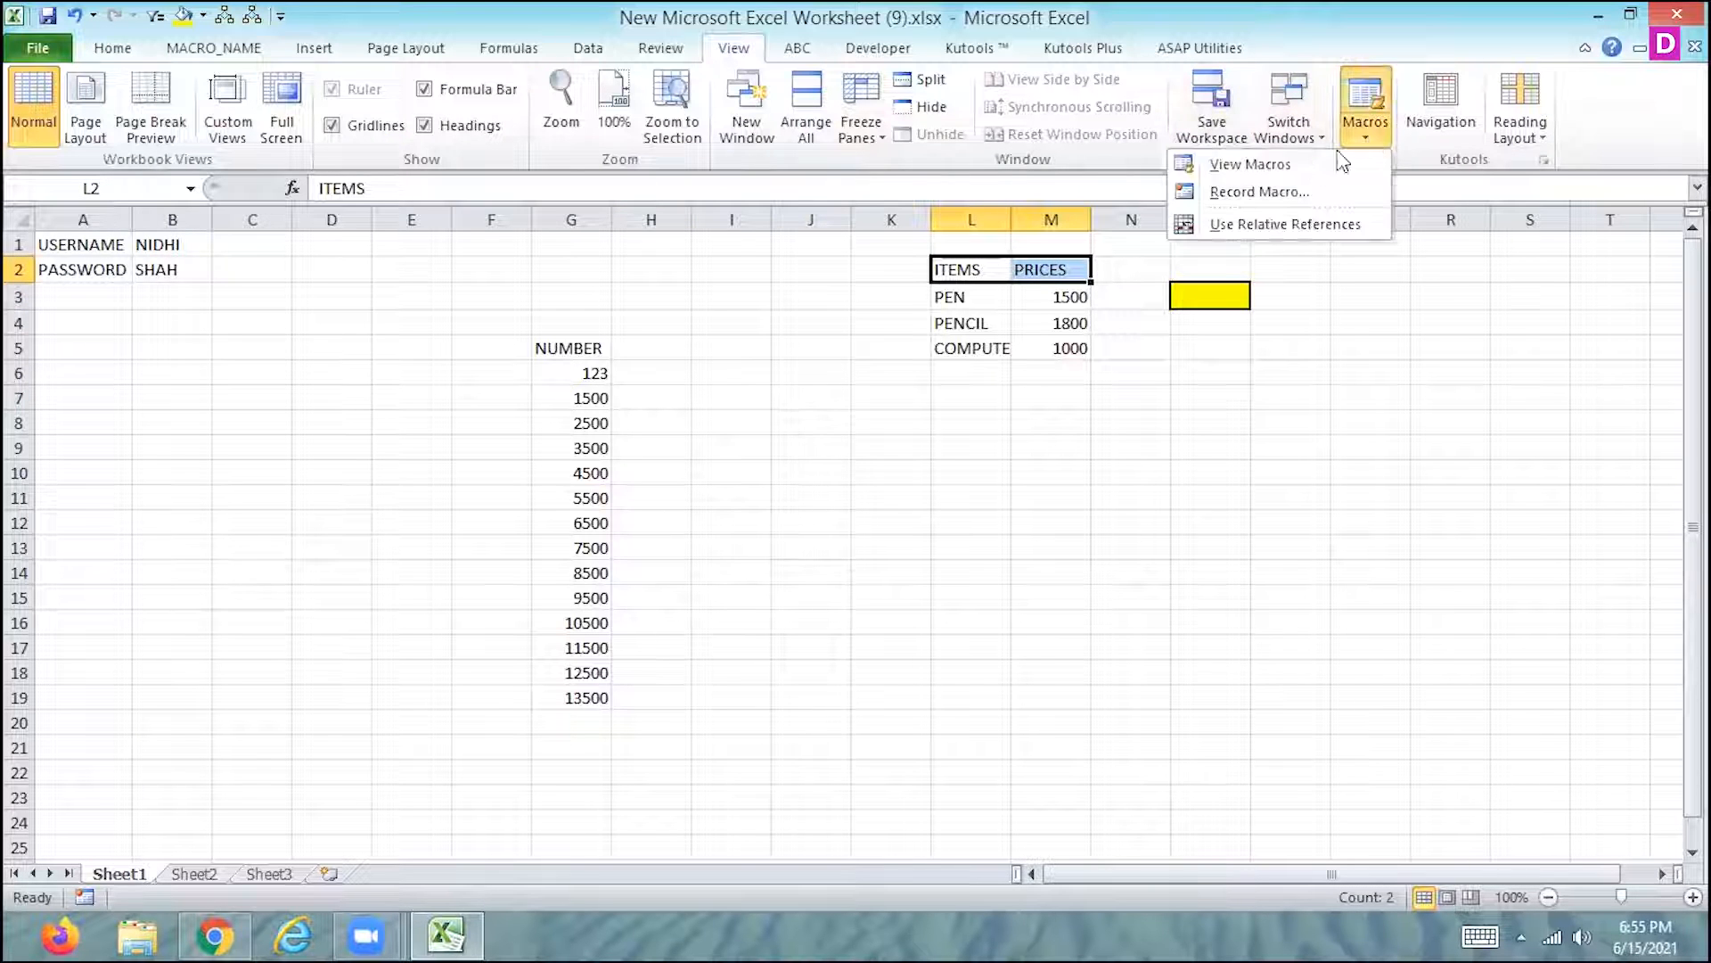
click(1309, 172)
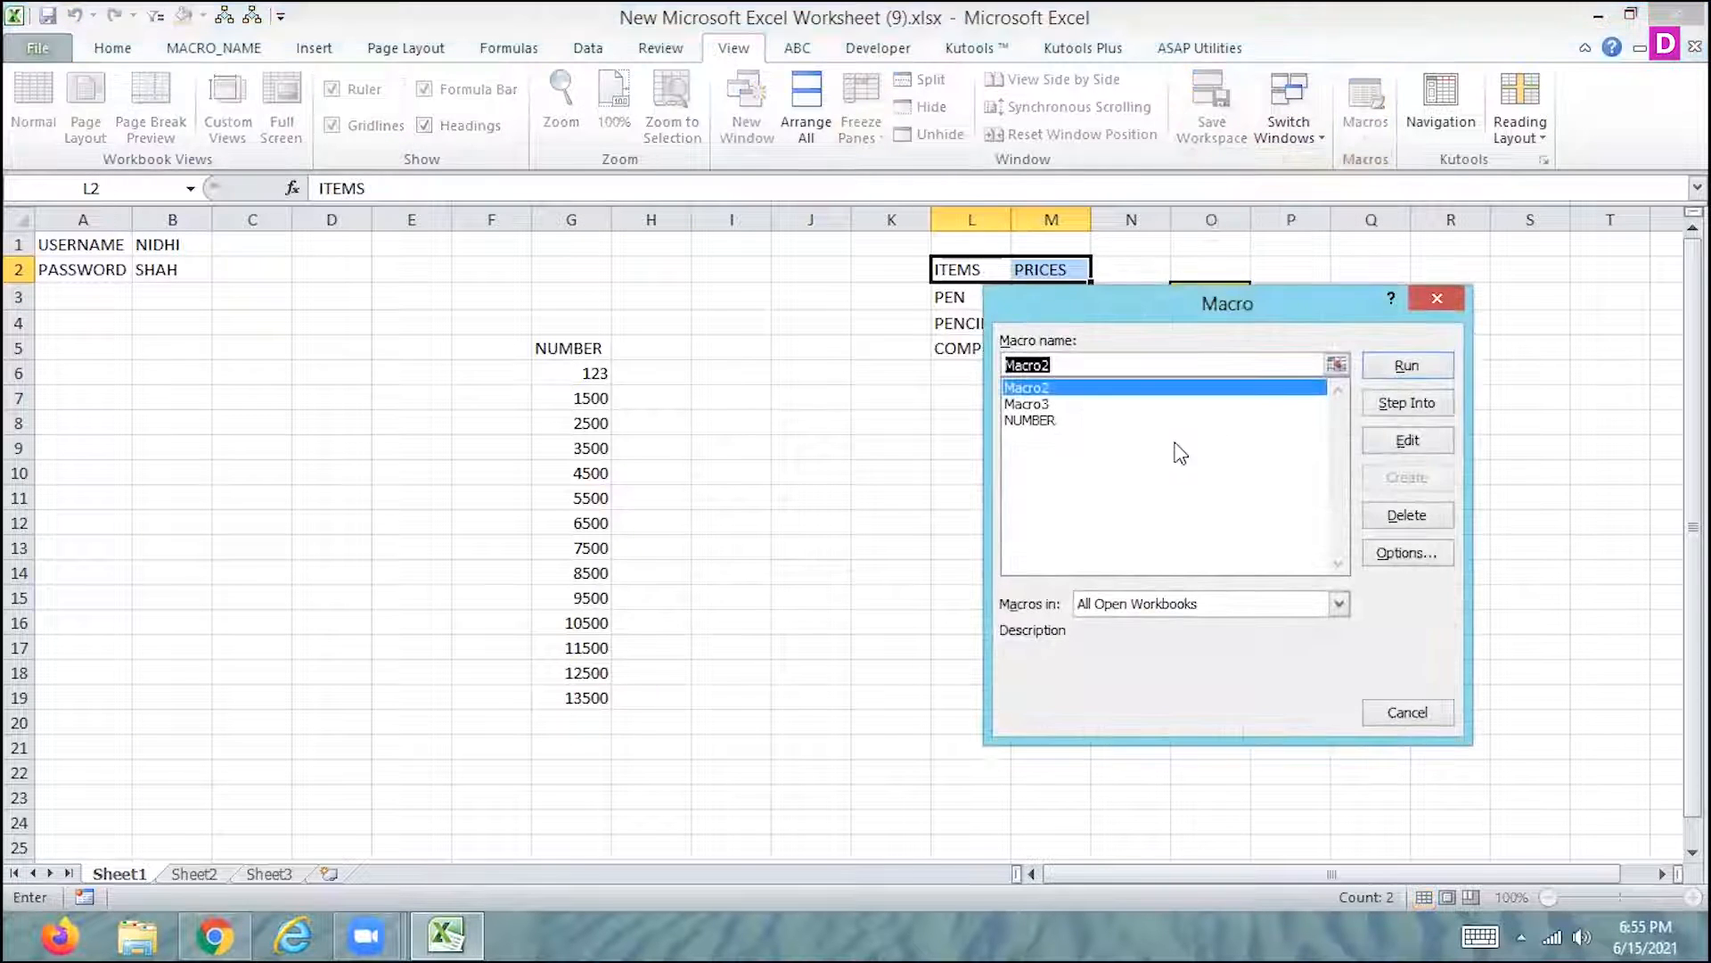
click(1027, 404)
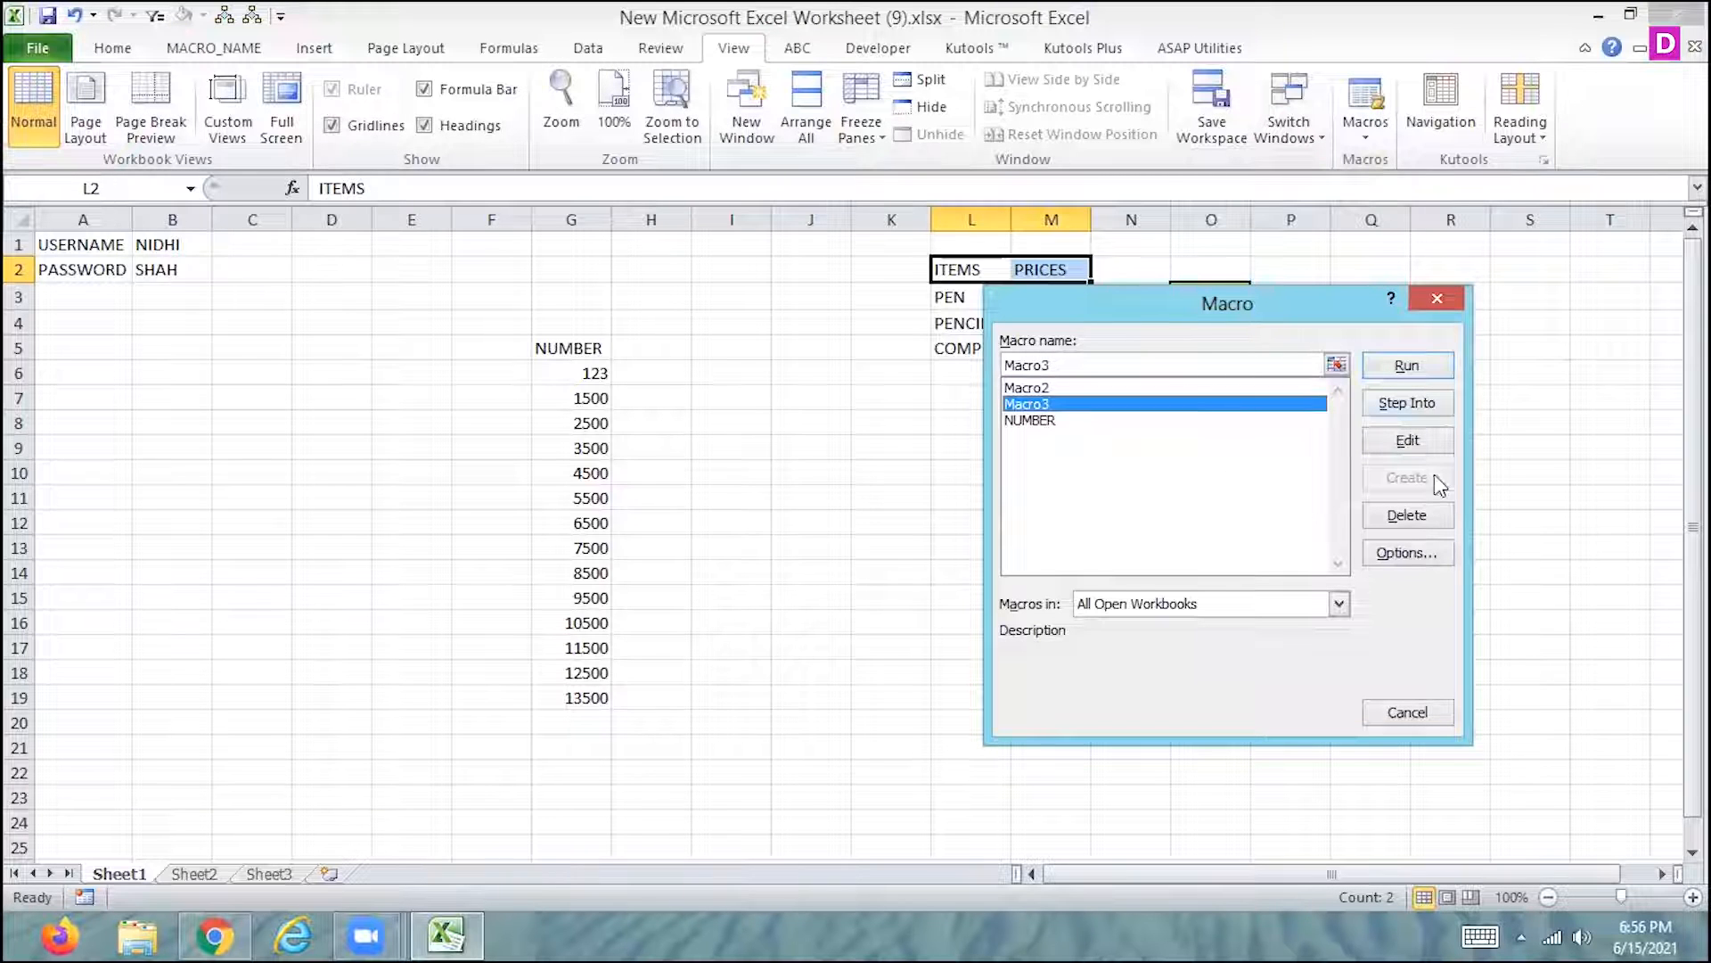
click(1414, 551)
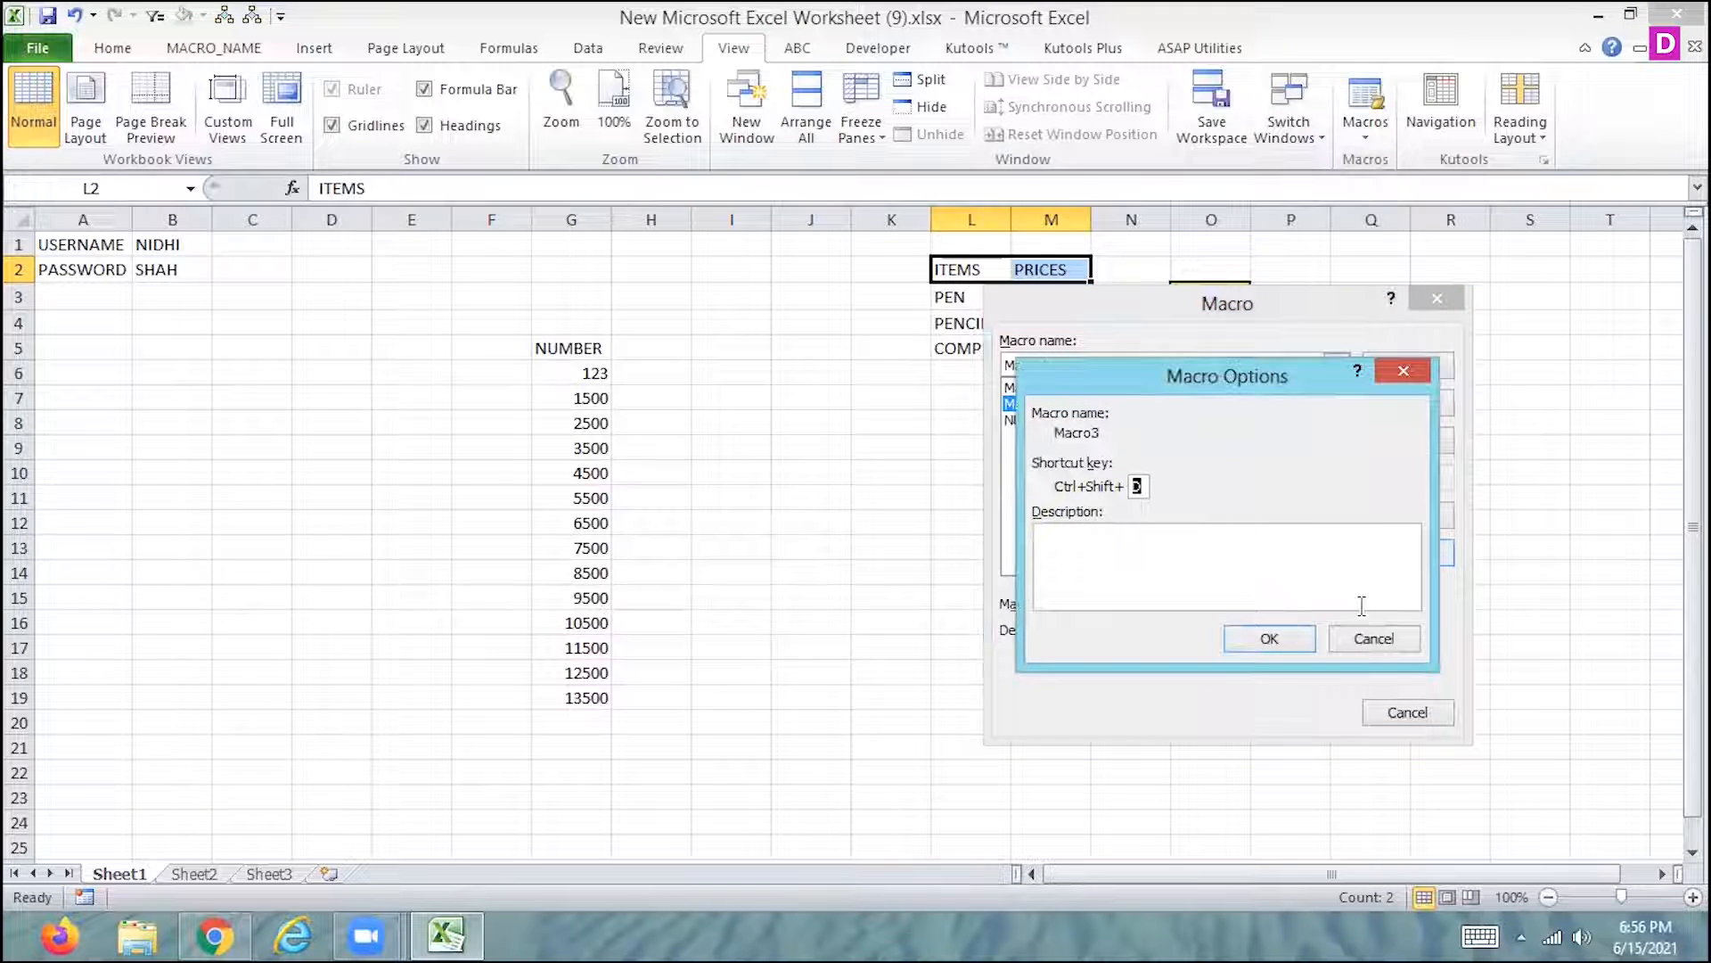
click(1371, 635)
click(1404, 718)
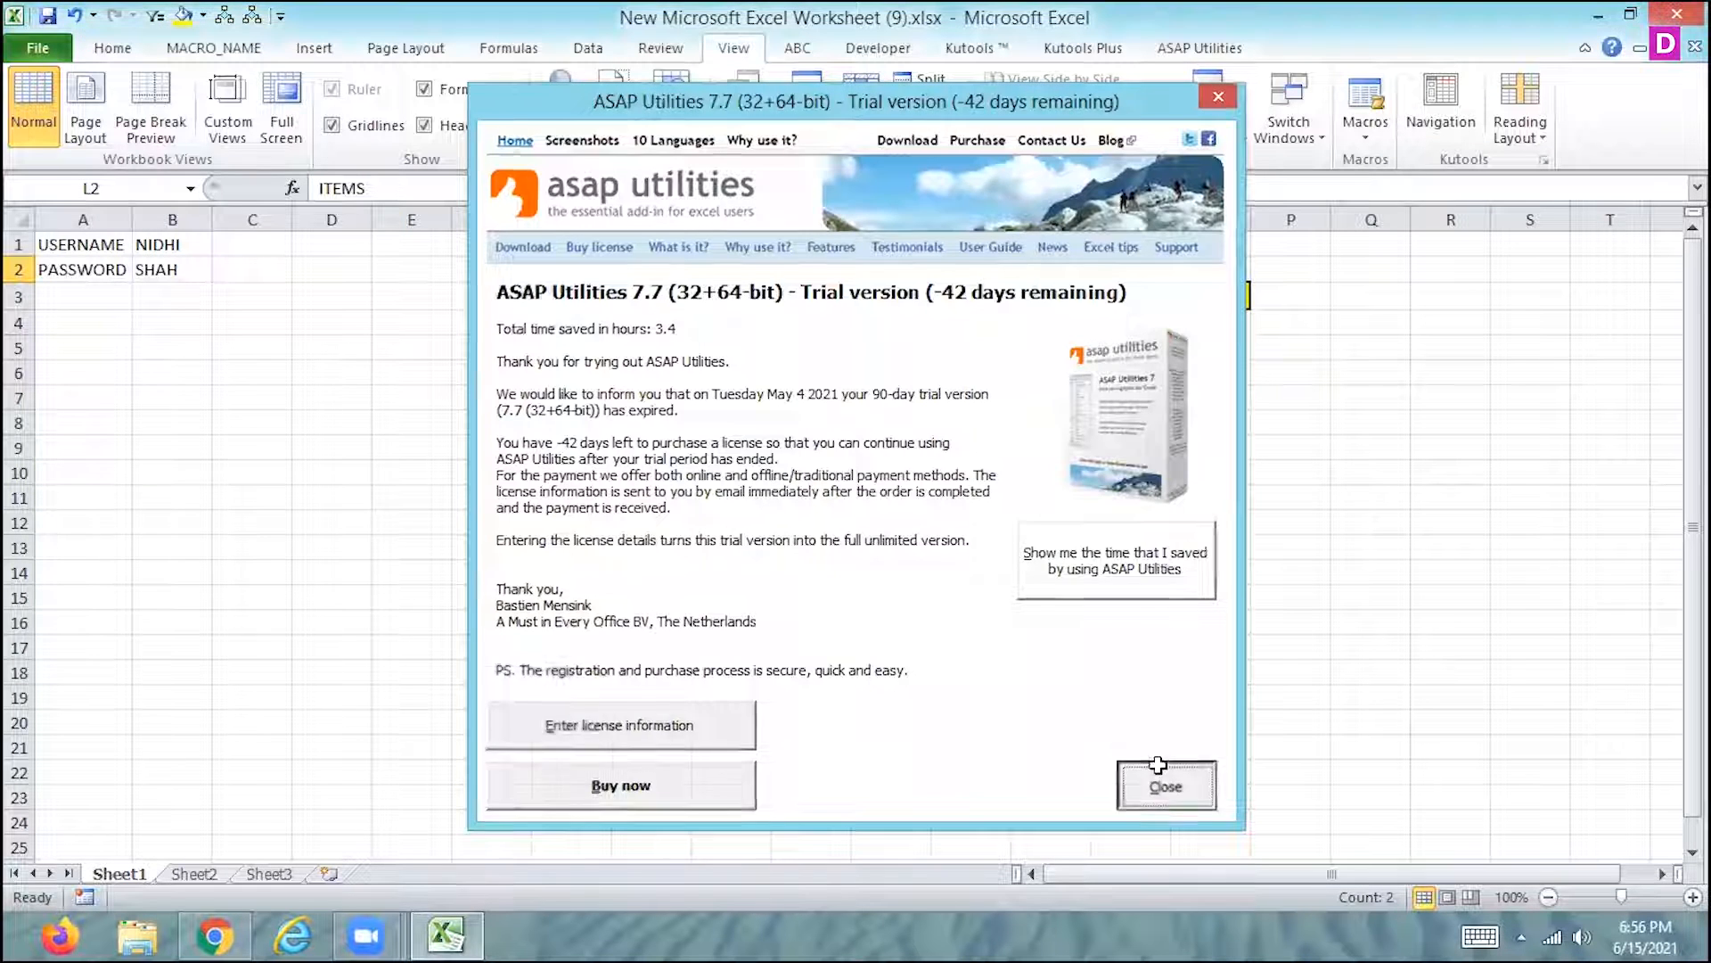
click(1163, 782)
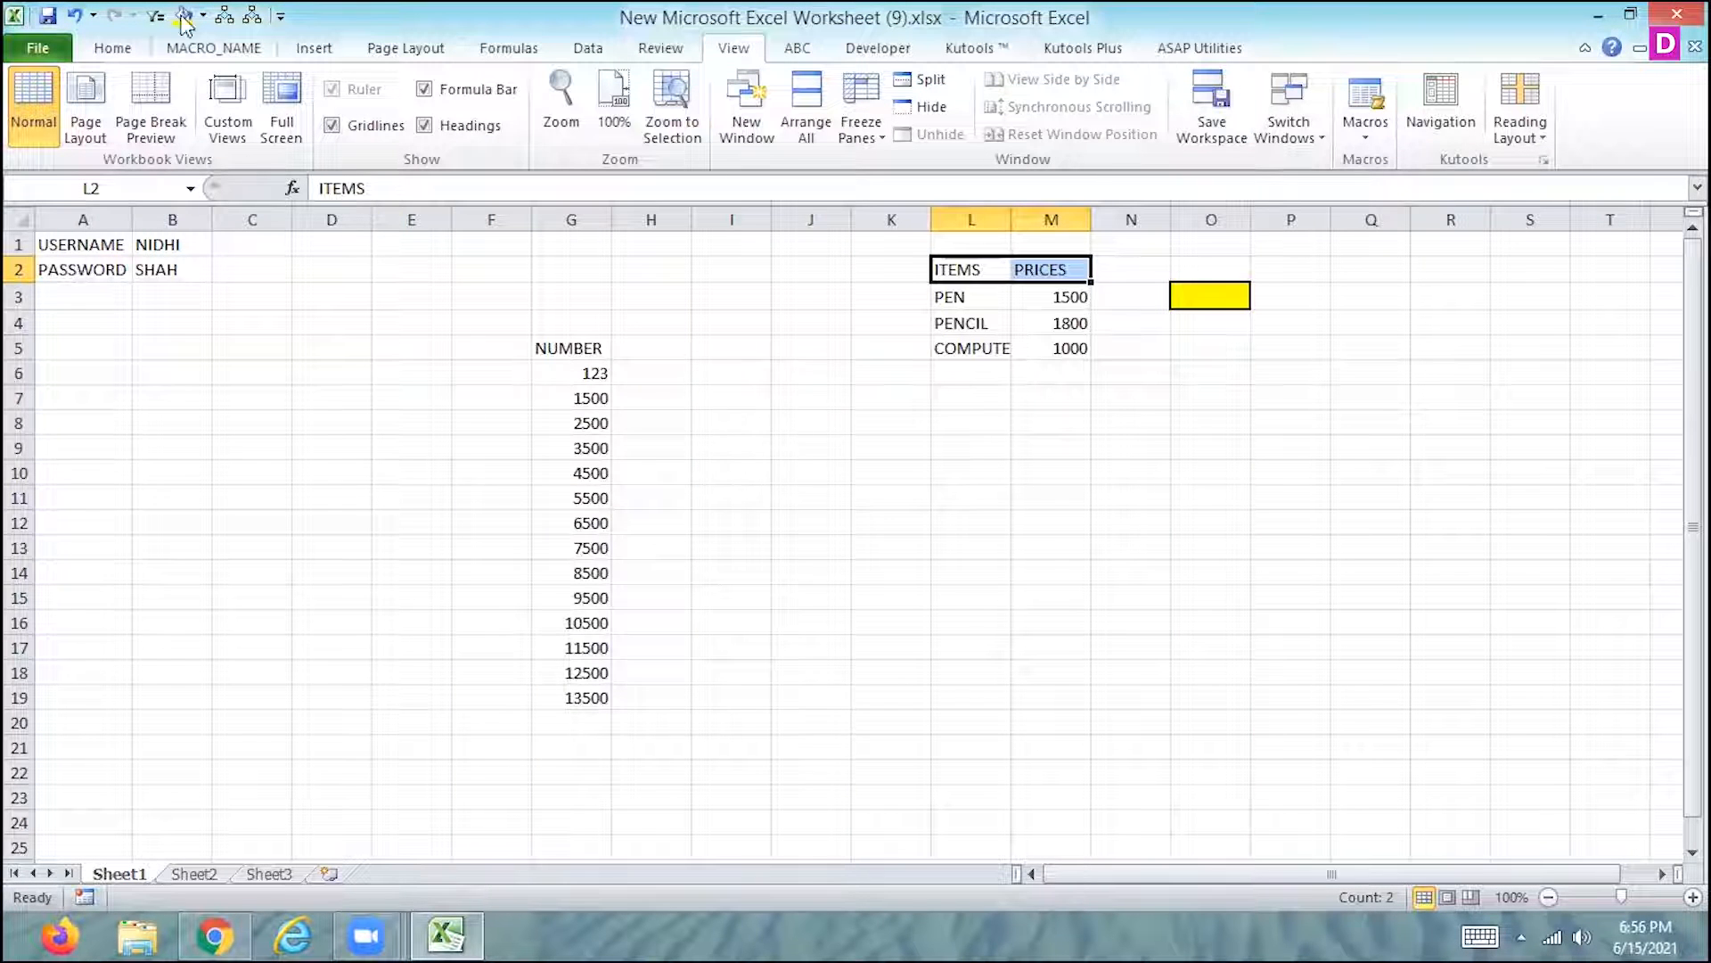
- Insert a rounded rectangle of 1" by 1" below the items and prices table on Sheet1
click(312, 44)
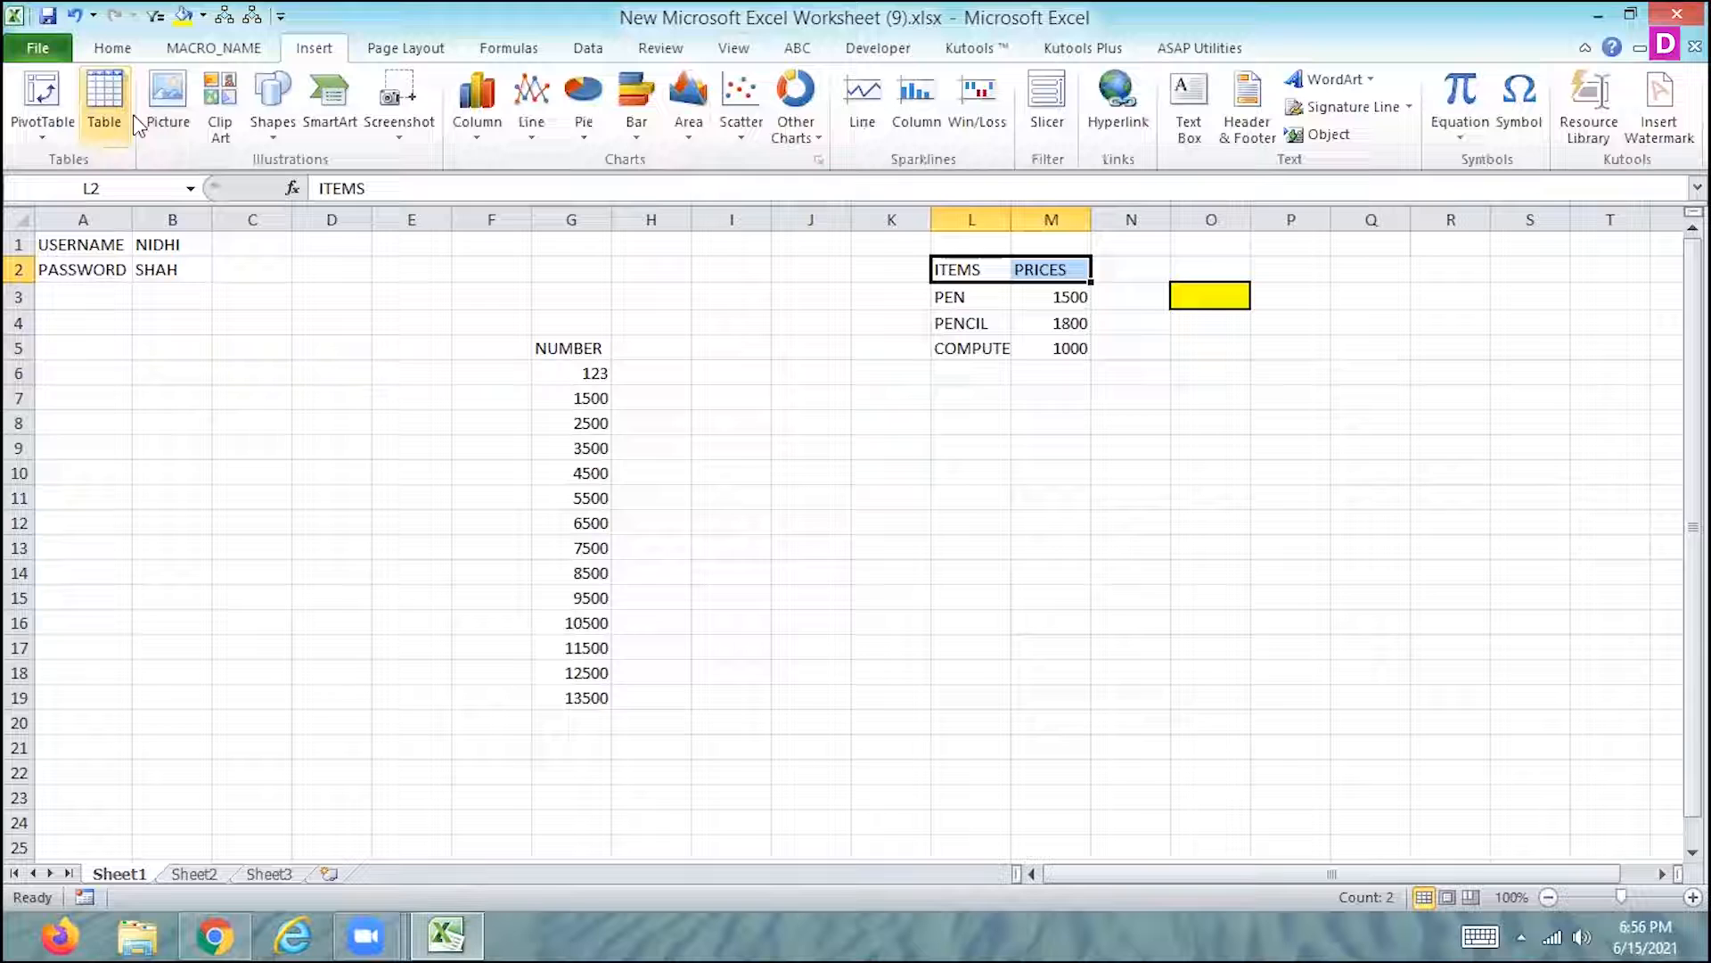
click(275, 130)
click(142, 185)
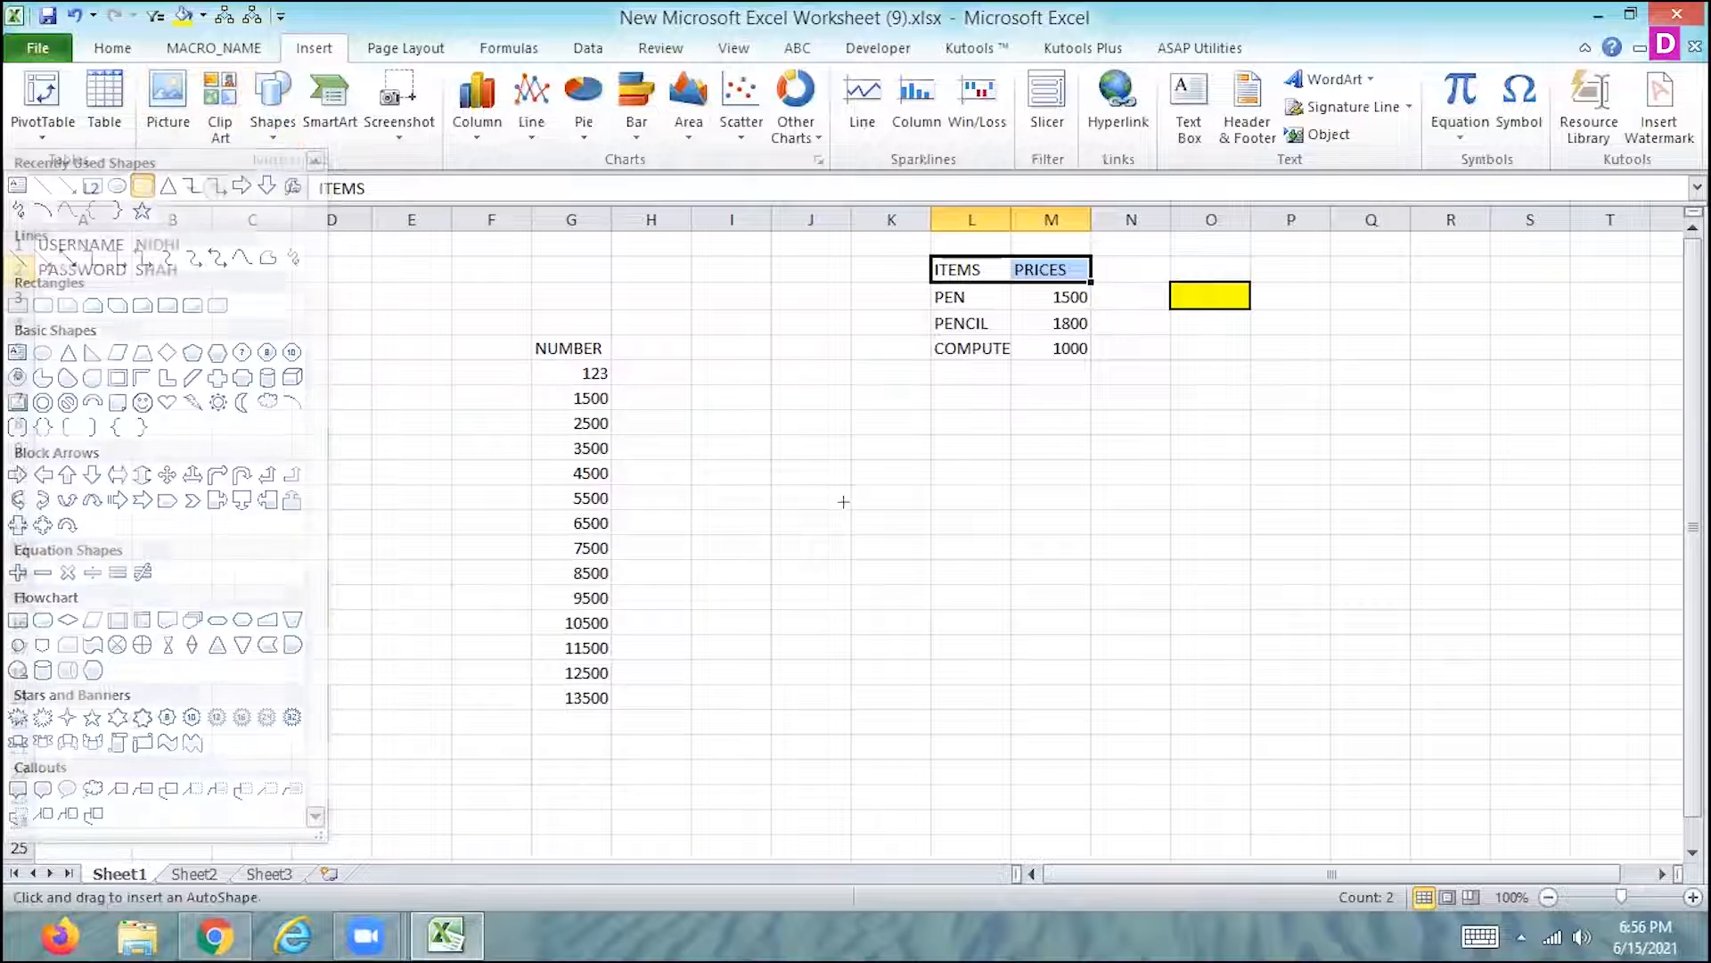
click(890, 506)
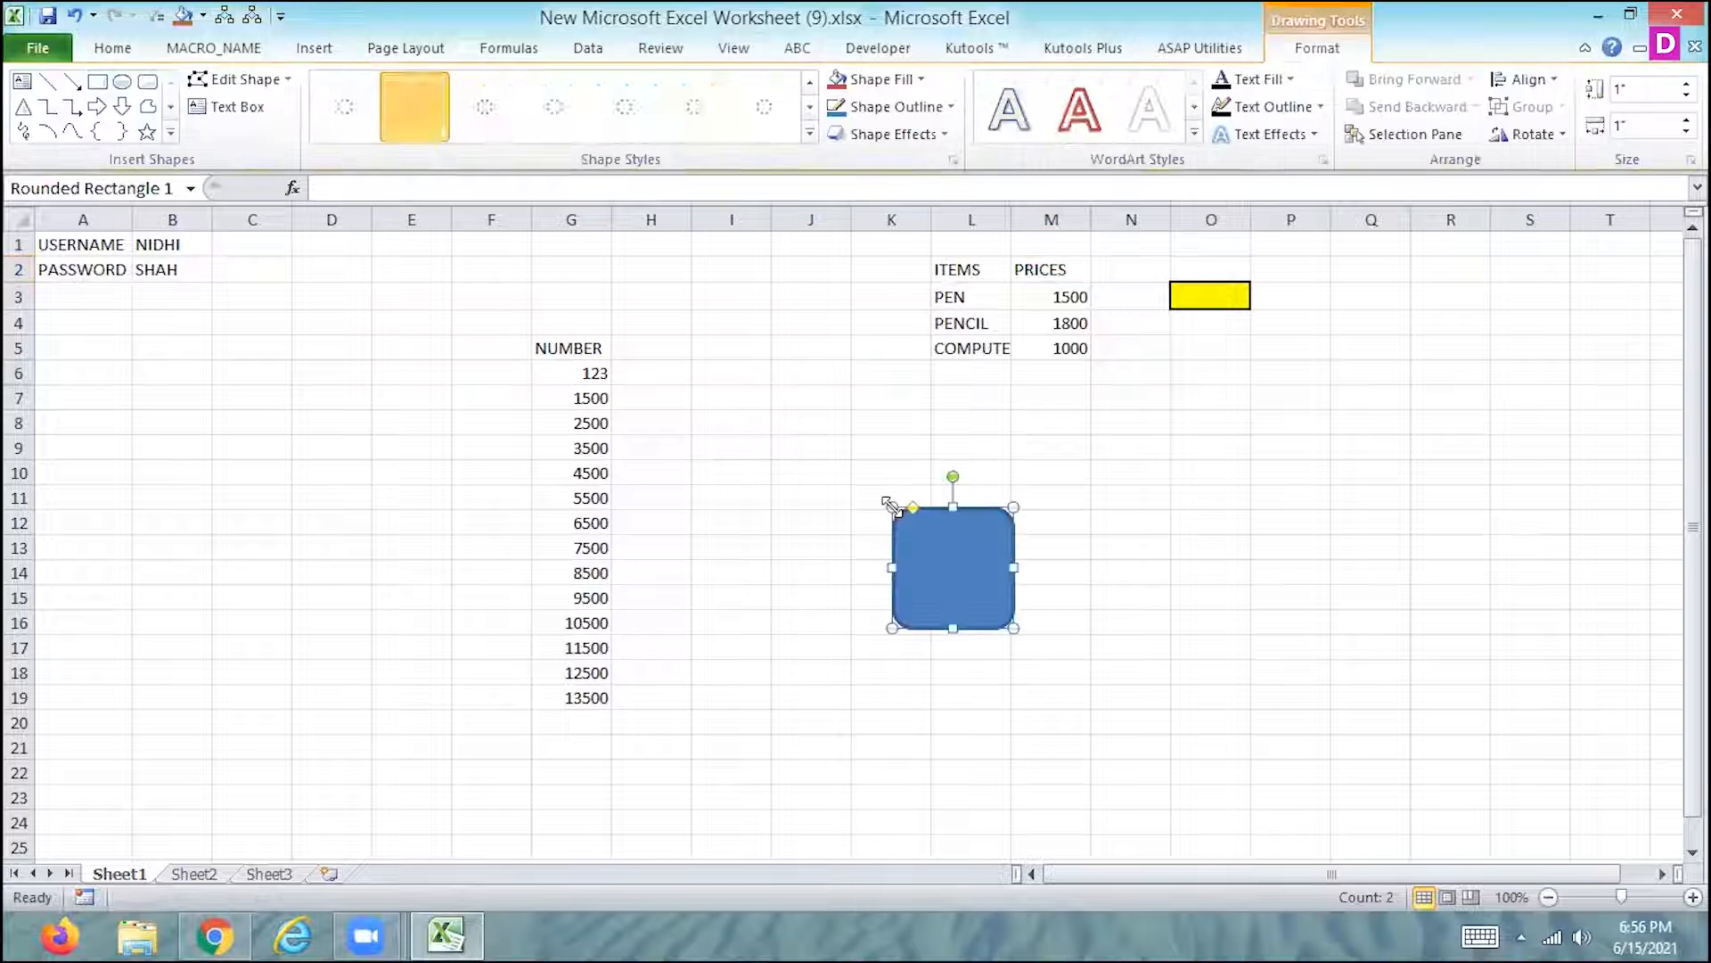
- Assign Macro3 to the rounded rectangle on Sheet1
right_click(958, 551)
click(842, 443)
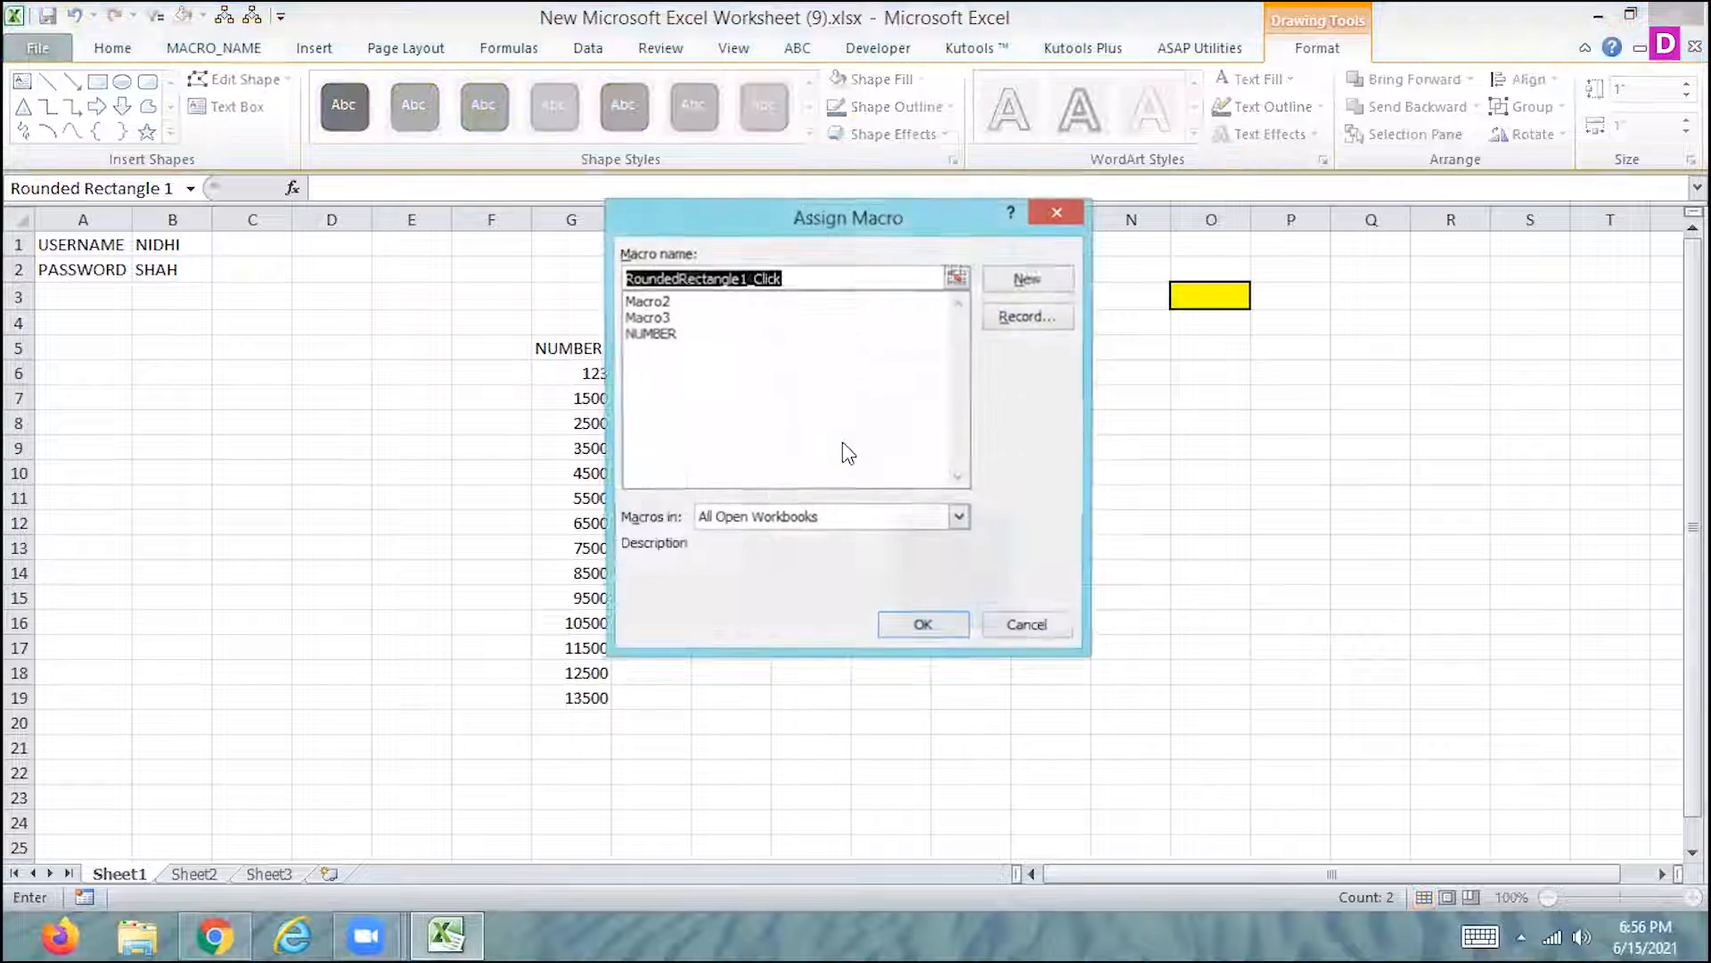
click(662, 317)
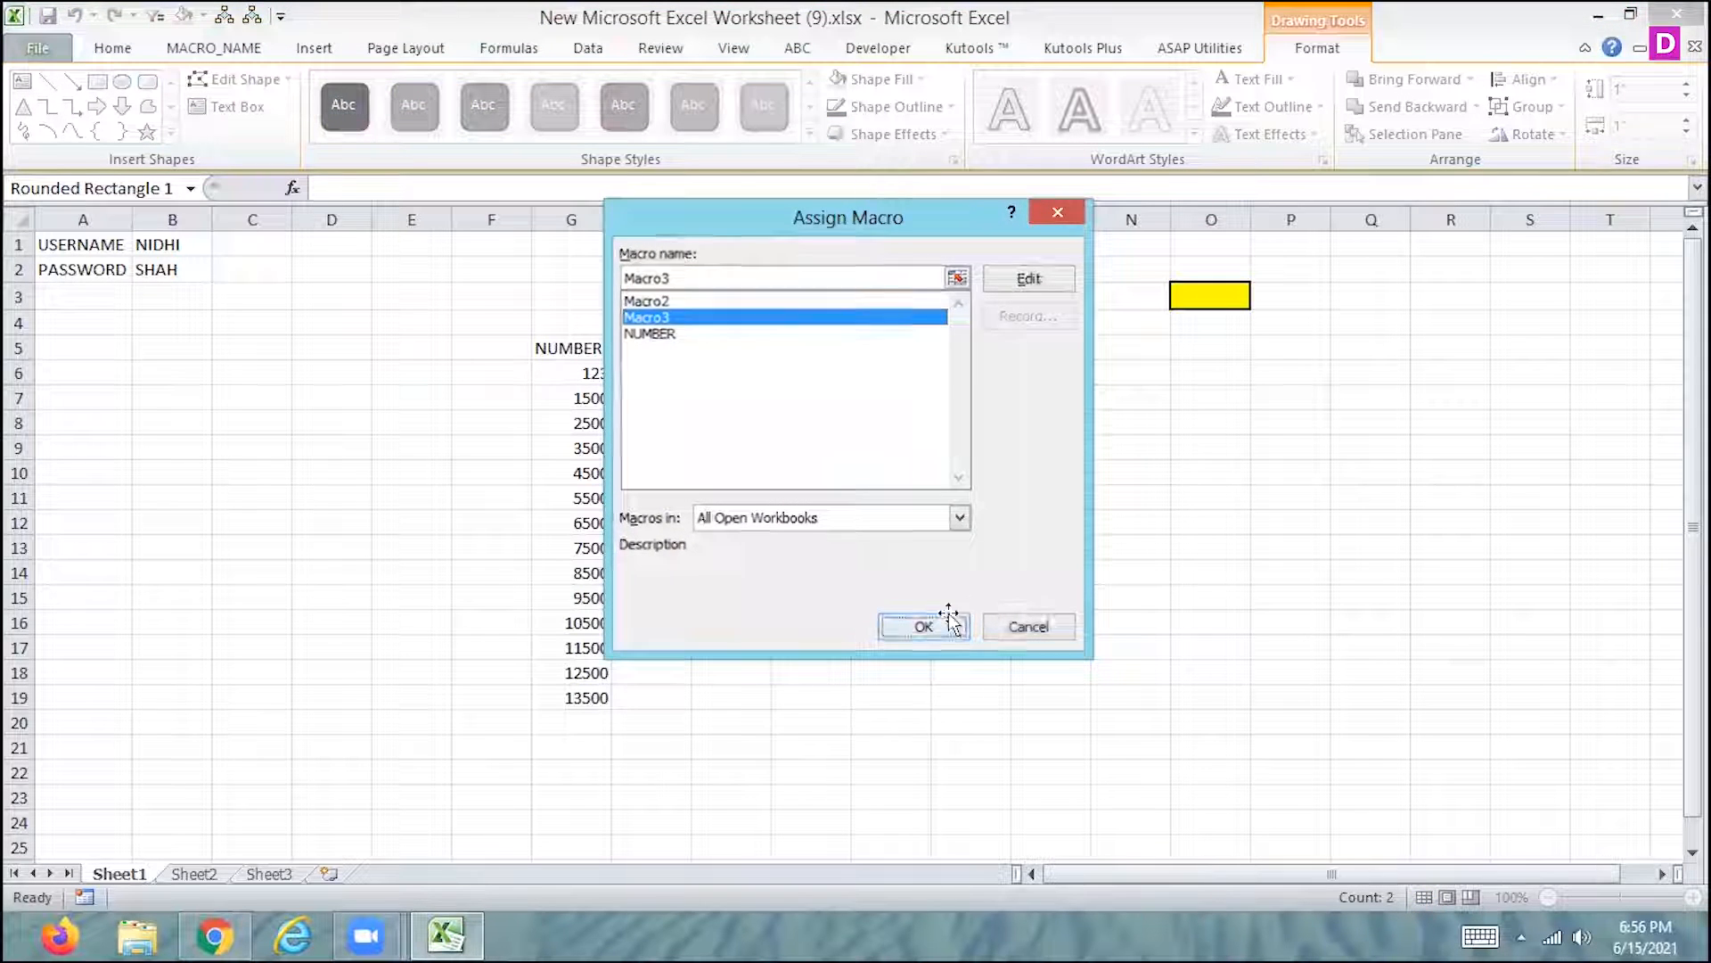
click(950, 617)
- Format the ITEMS and PRICES headings in L2:M2 by running the macro from the rounded rectangle, and dismiss the trial notice
drag(990, 268, 1031, 270)
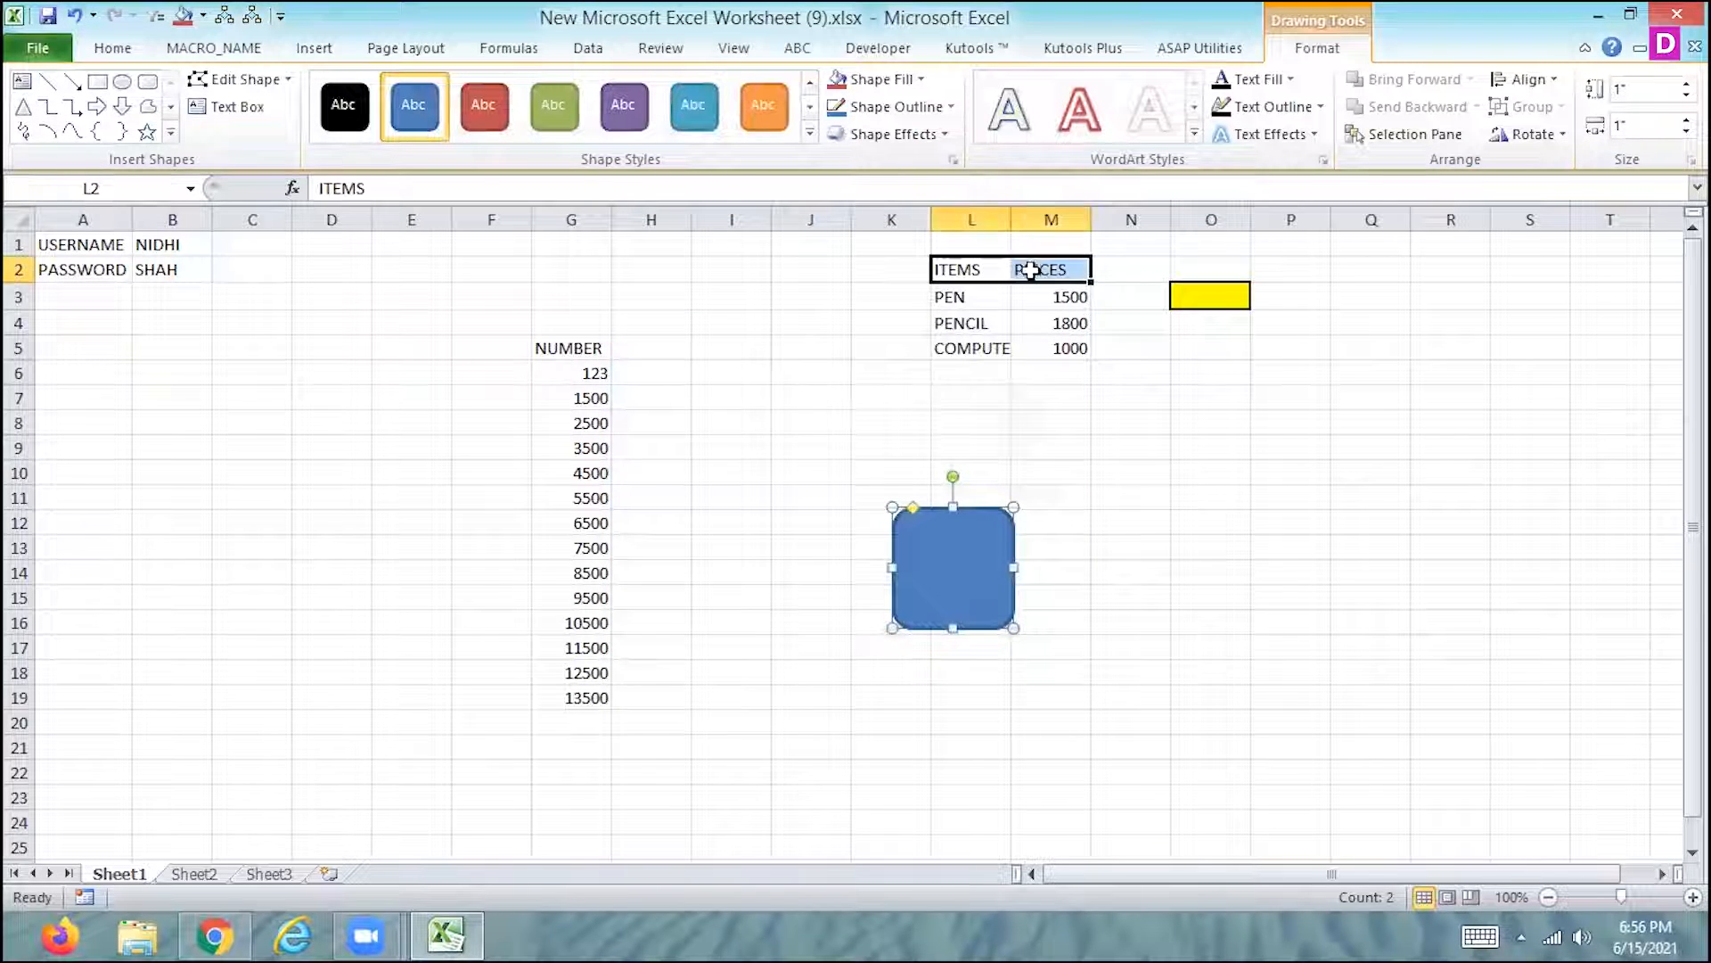
click(954, 556)
click(1138, 600)
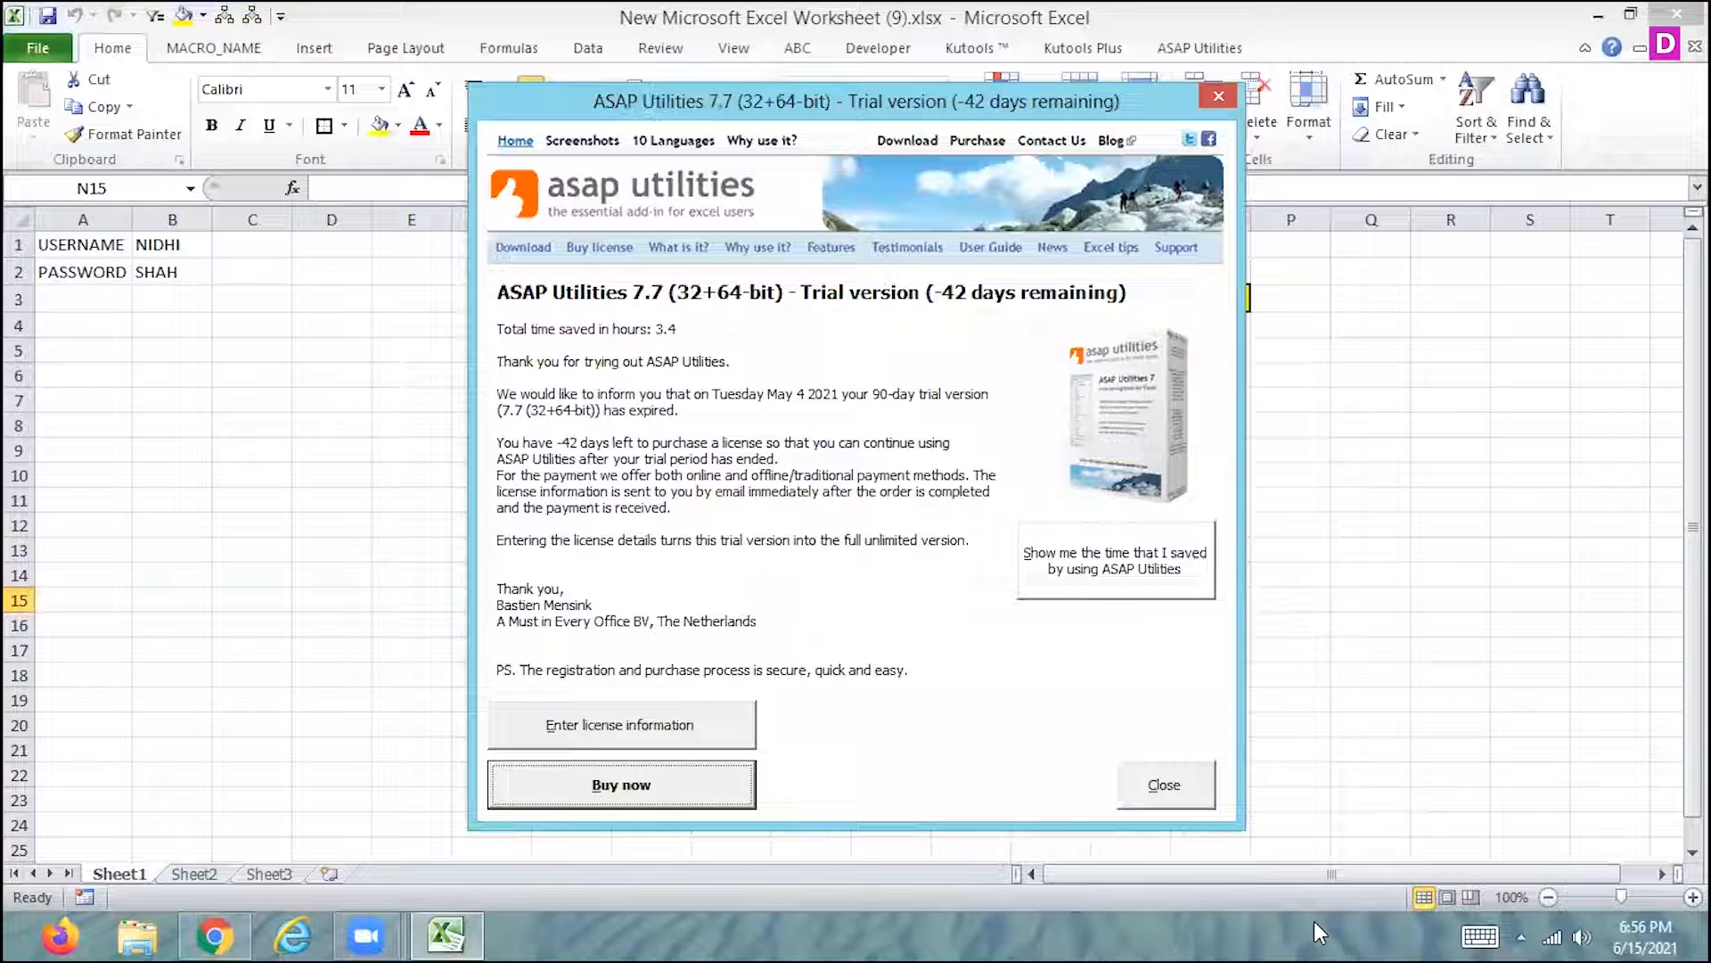
click(1182, 796)
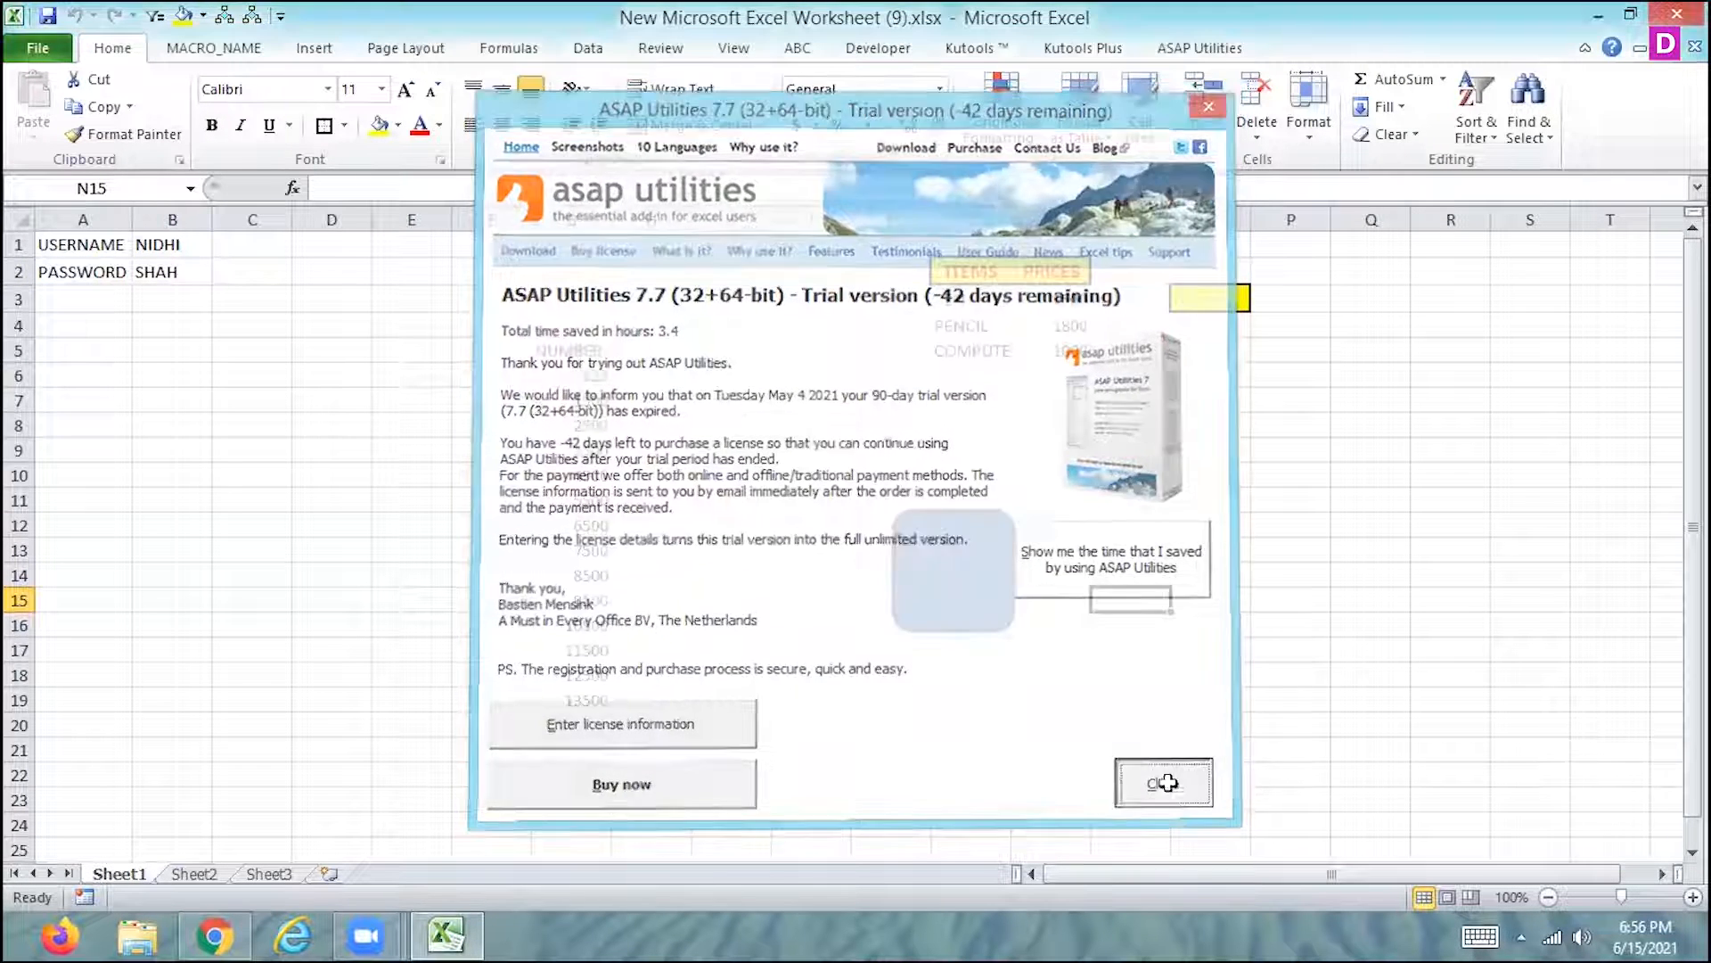
click(974, 410)
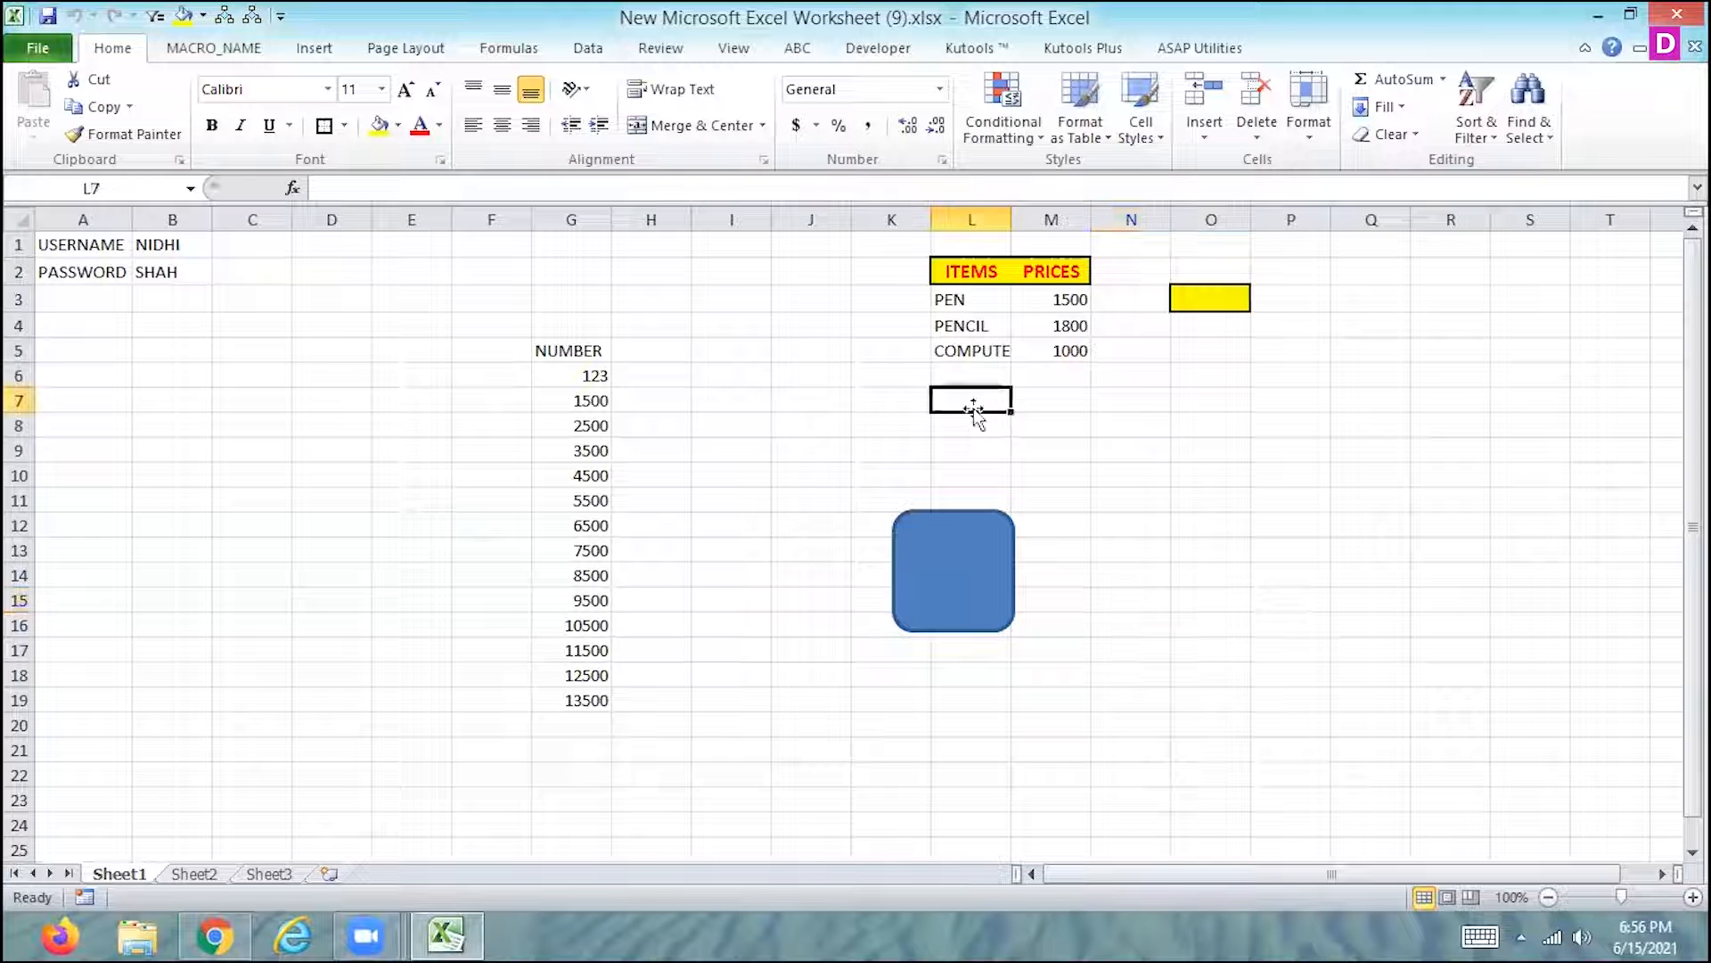
- On Sheet2, select the headings I8:J8 and insert a round single corner rectangle of 1" by 1" below the items and prices table
click(190, 870)
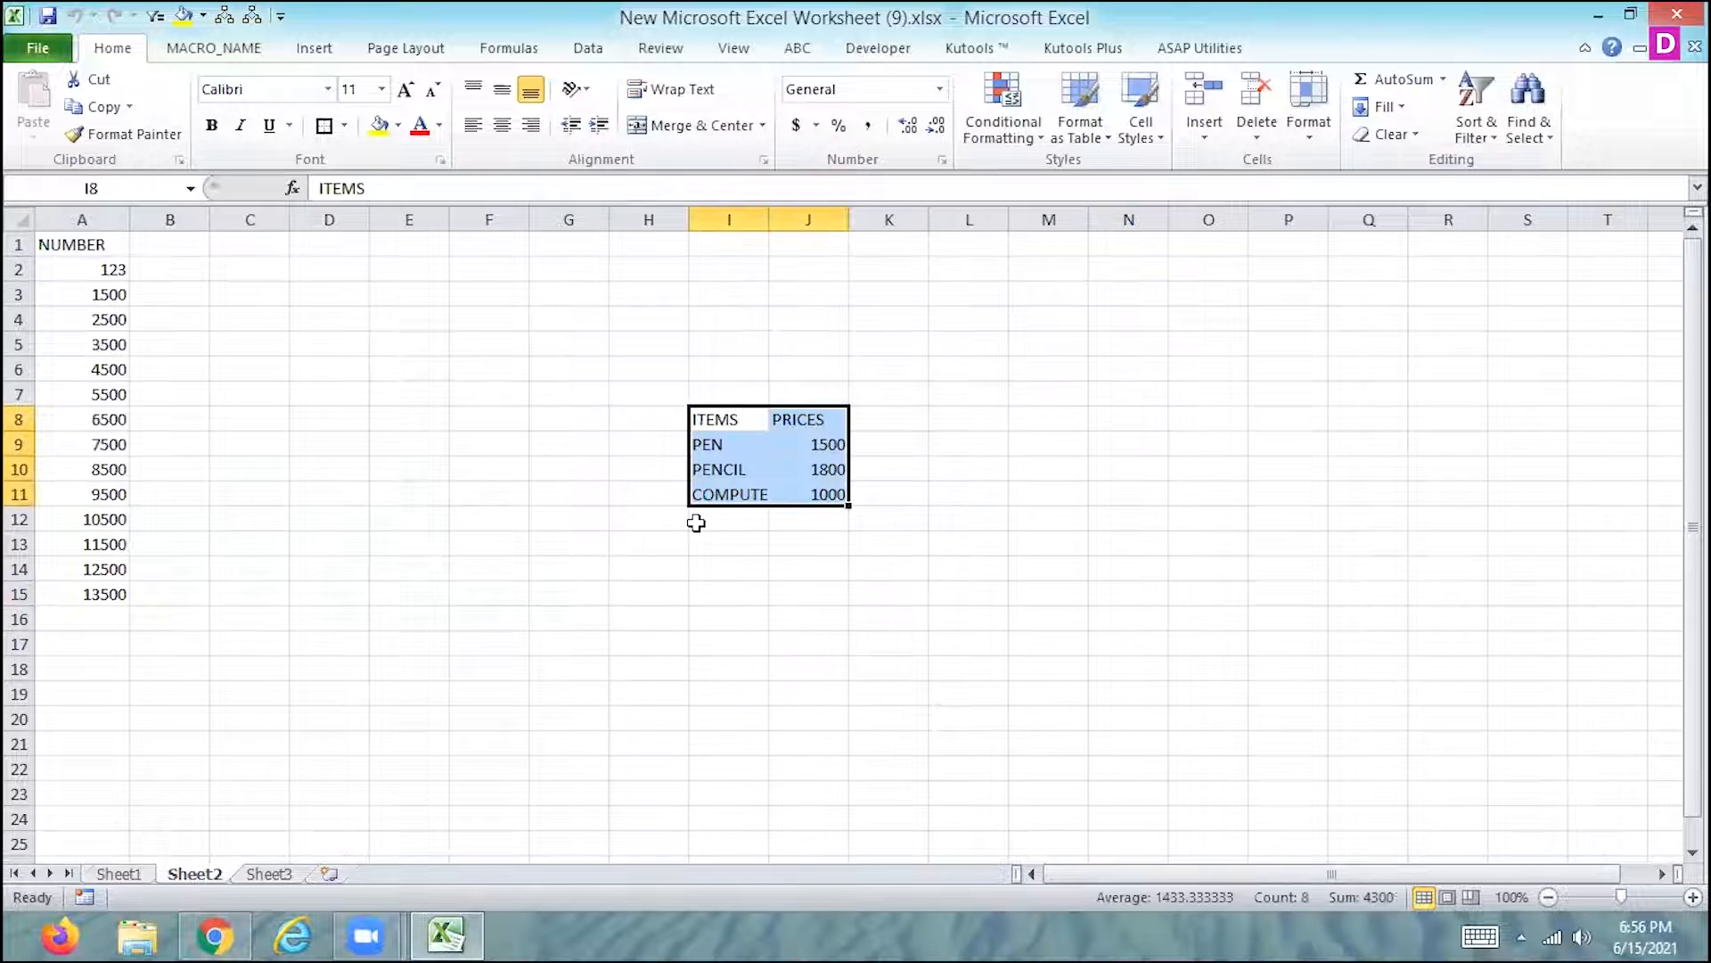
drag(749, 419, 834, 422)
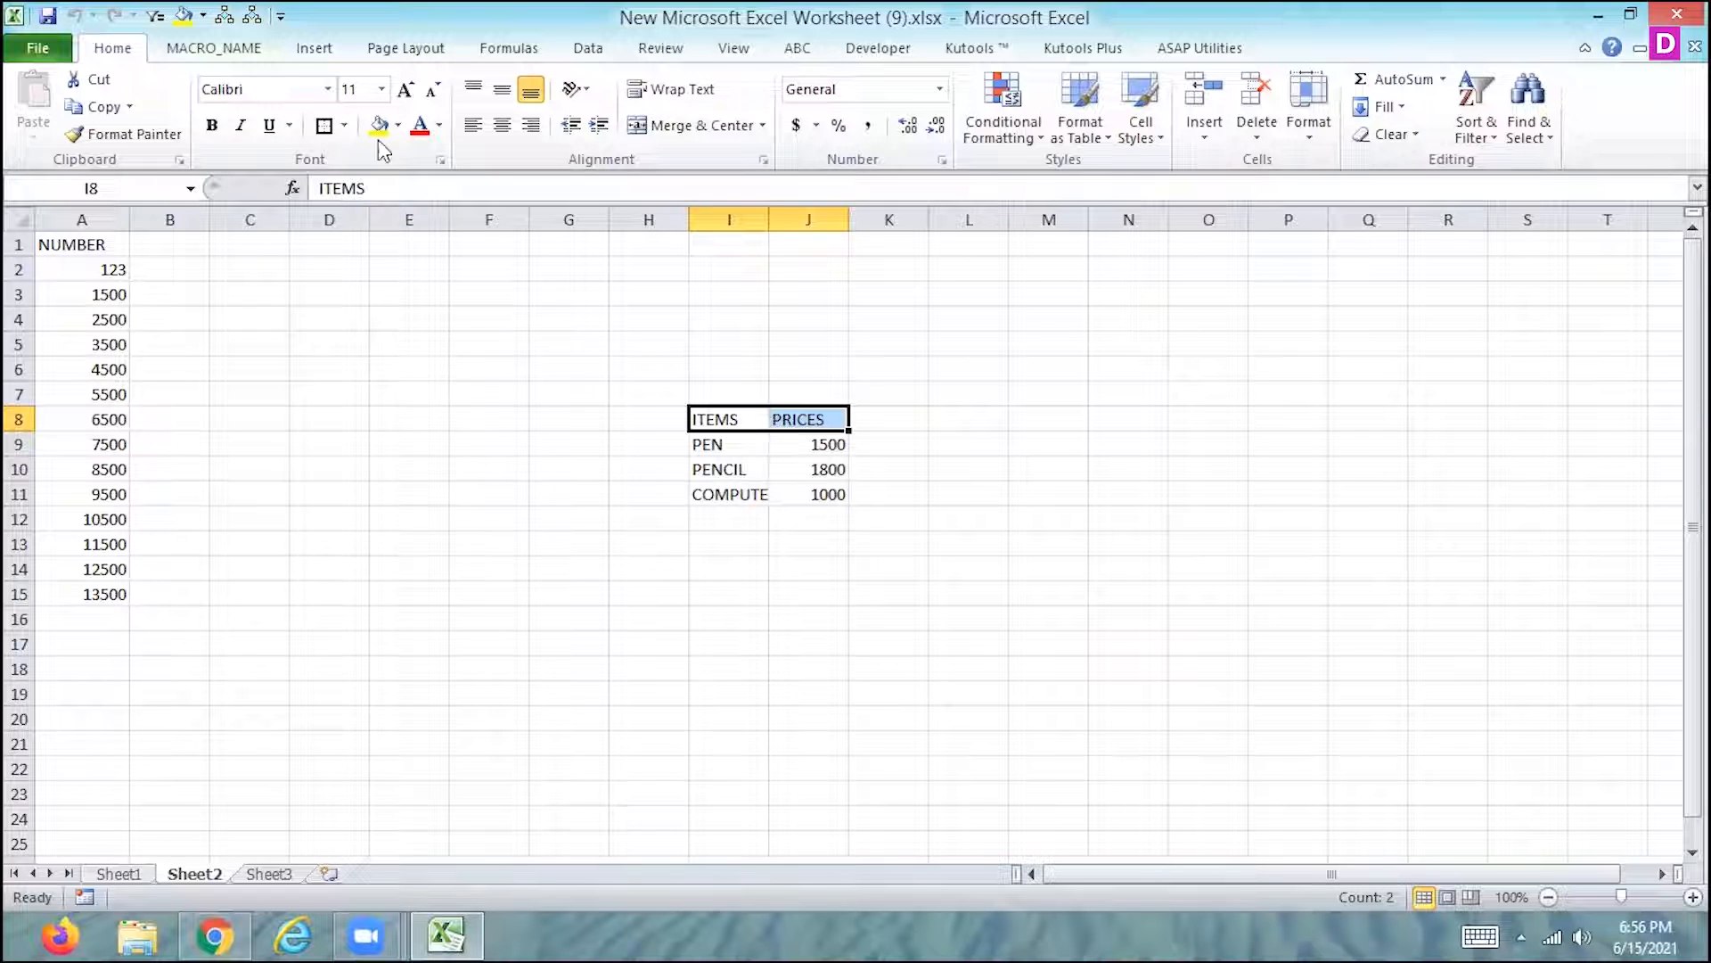
click(235, 59)
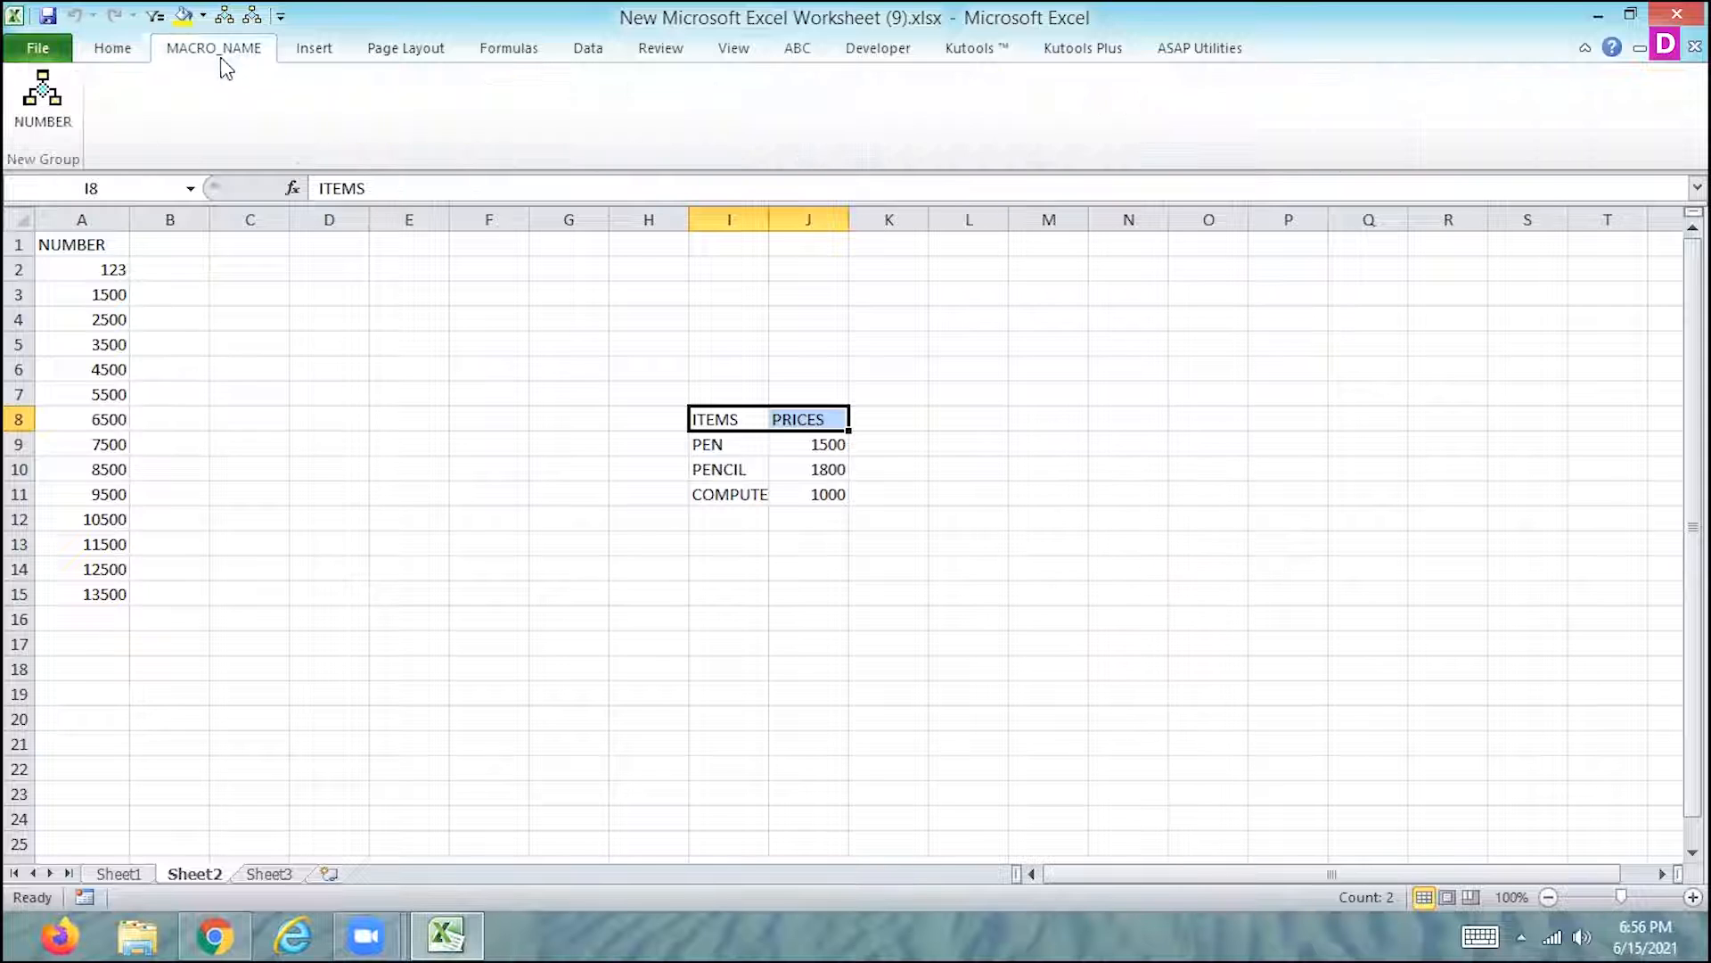
click(115, 53)
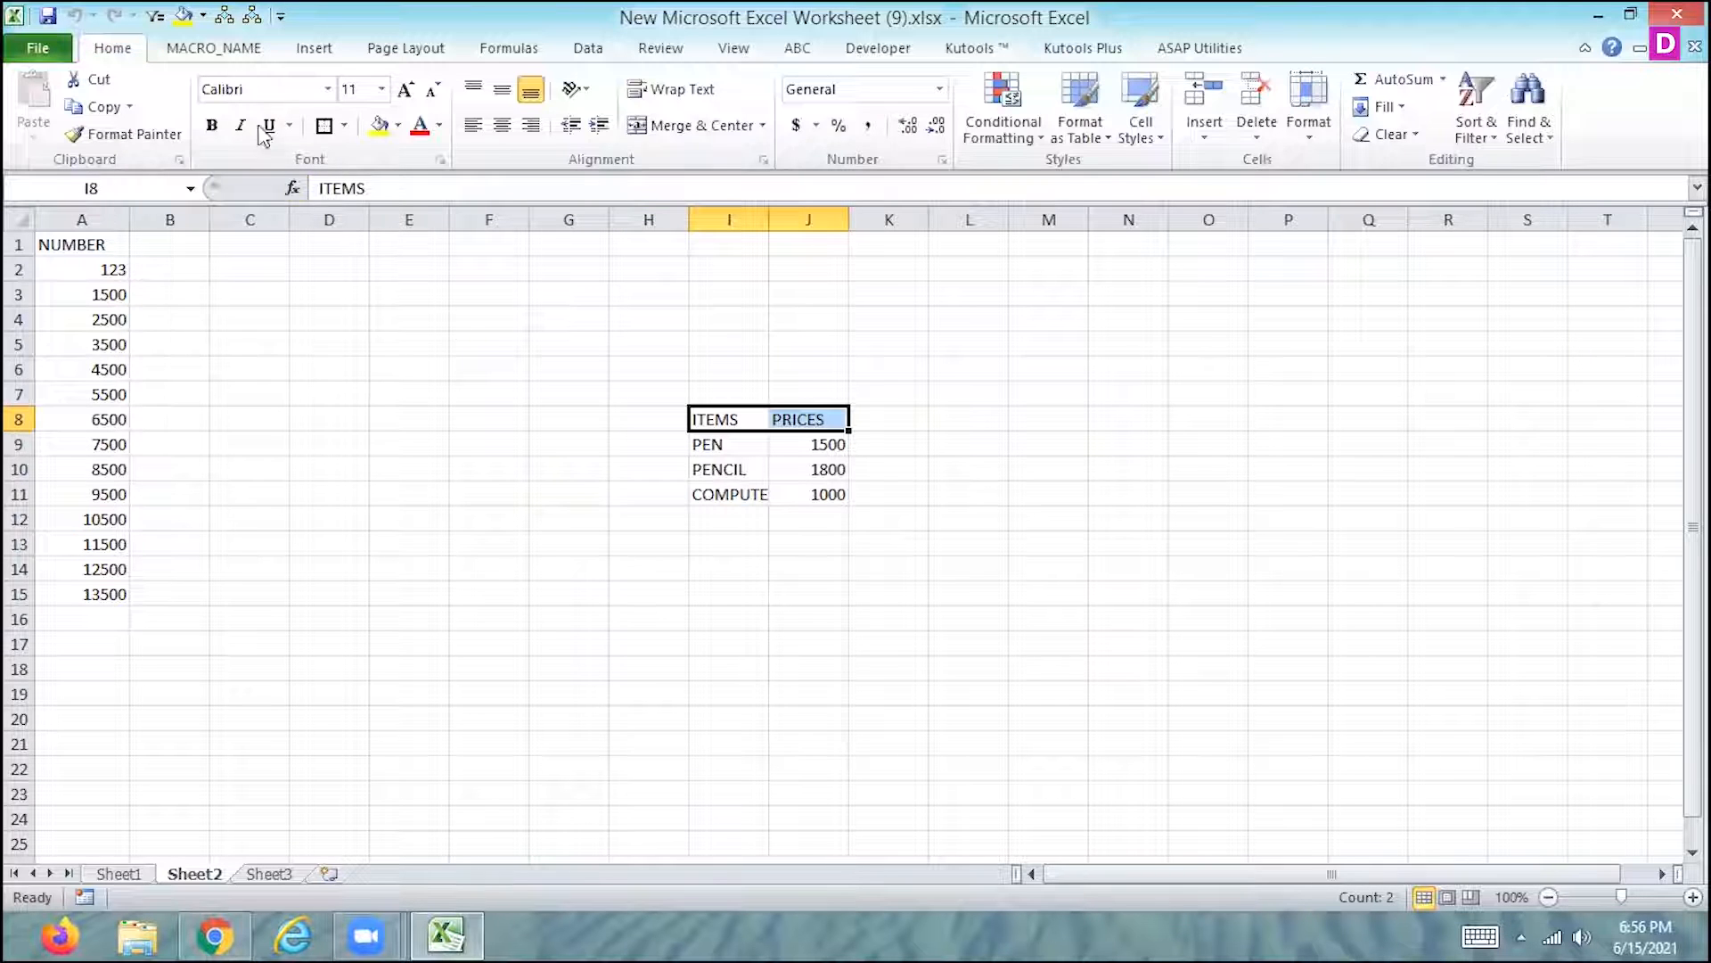
click(316, 54)
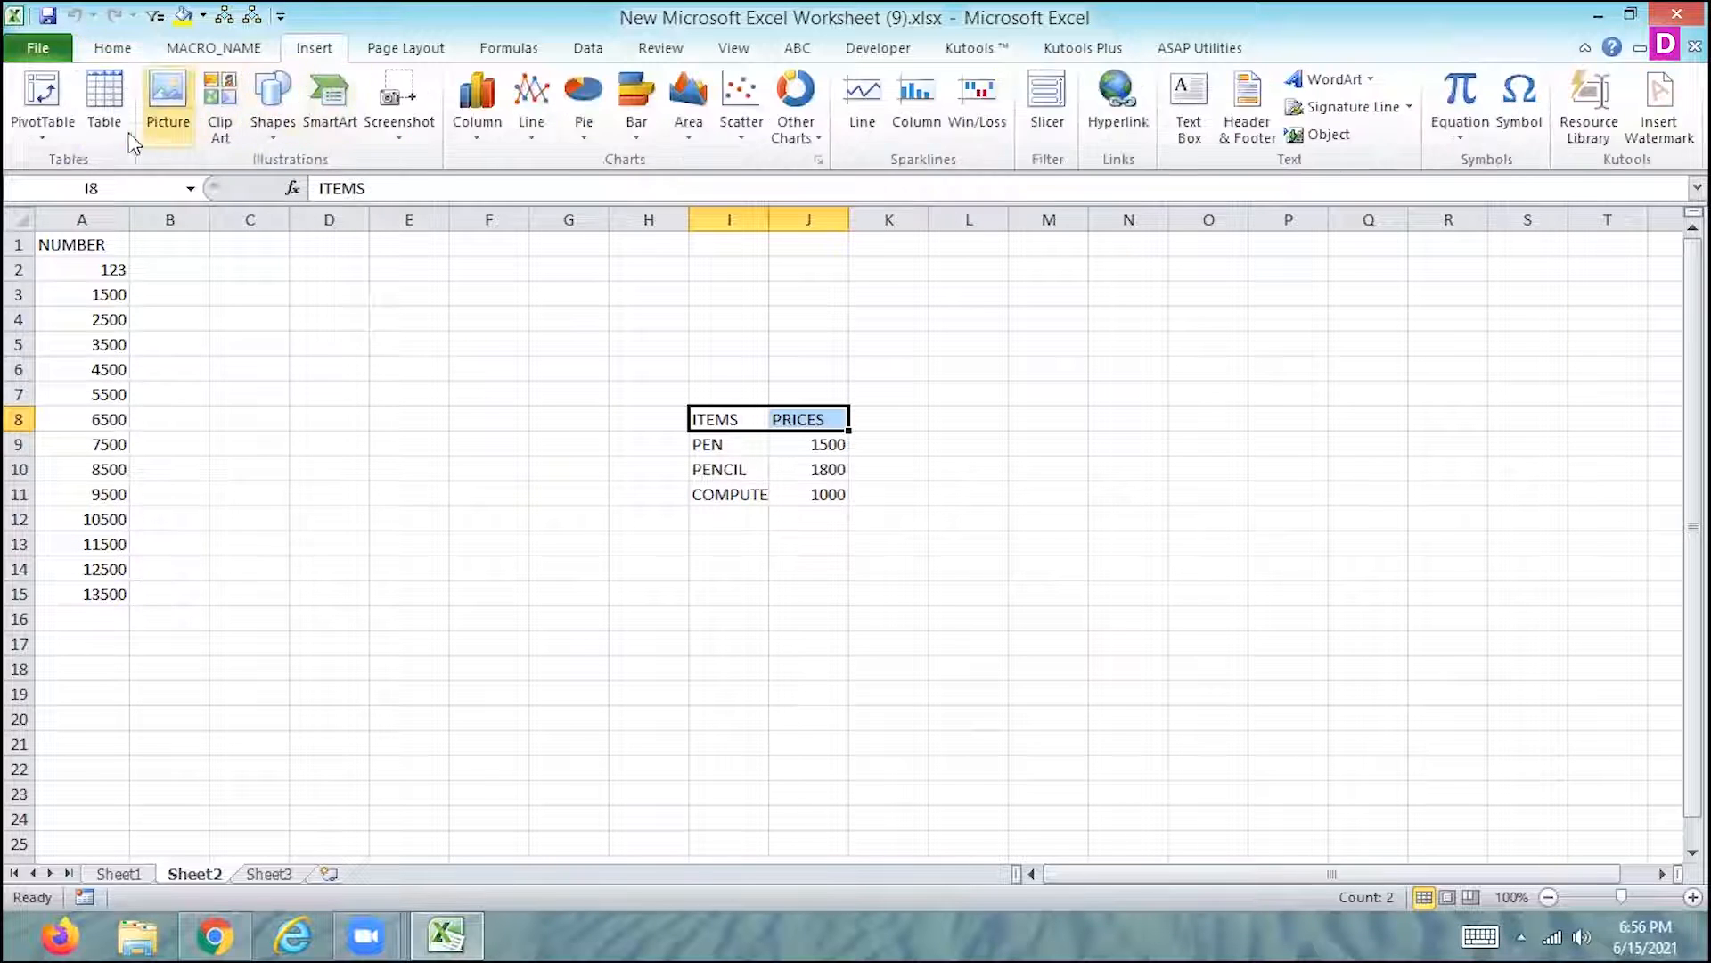
click(285, 129)
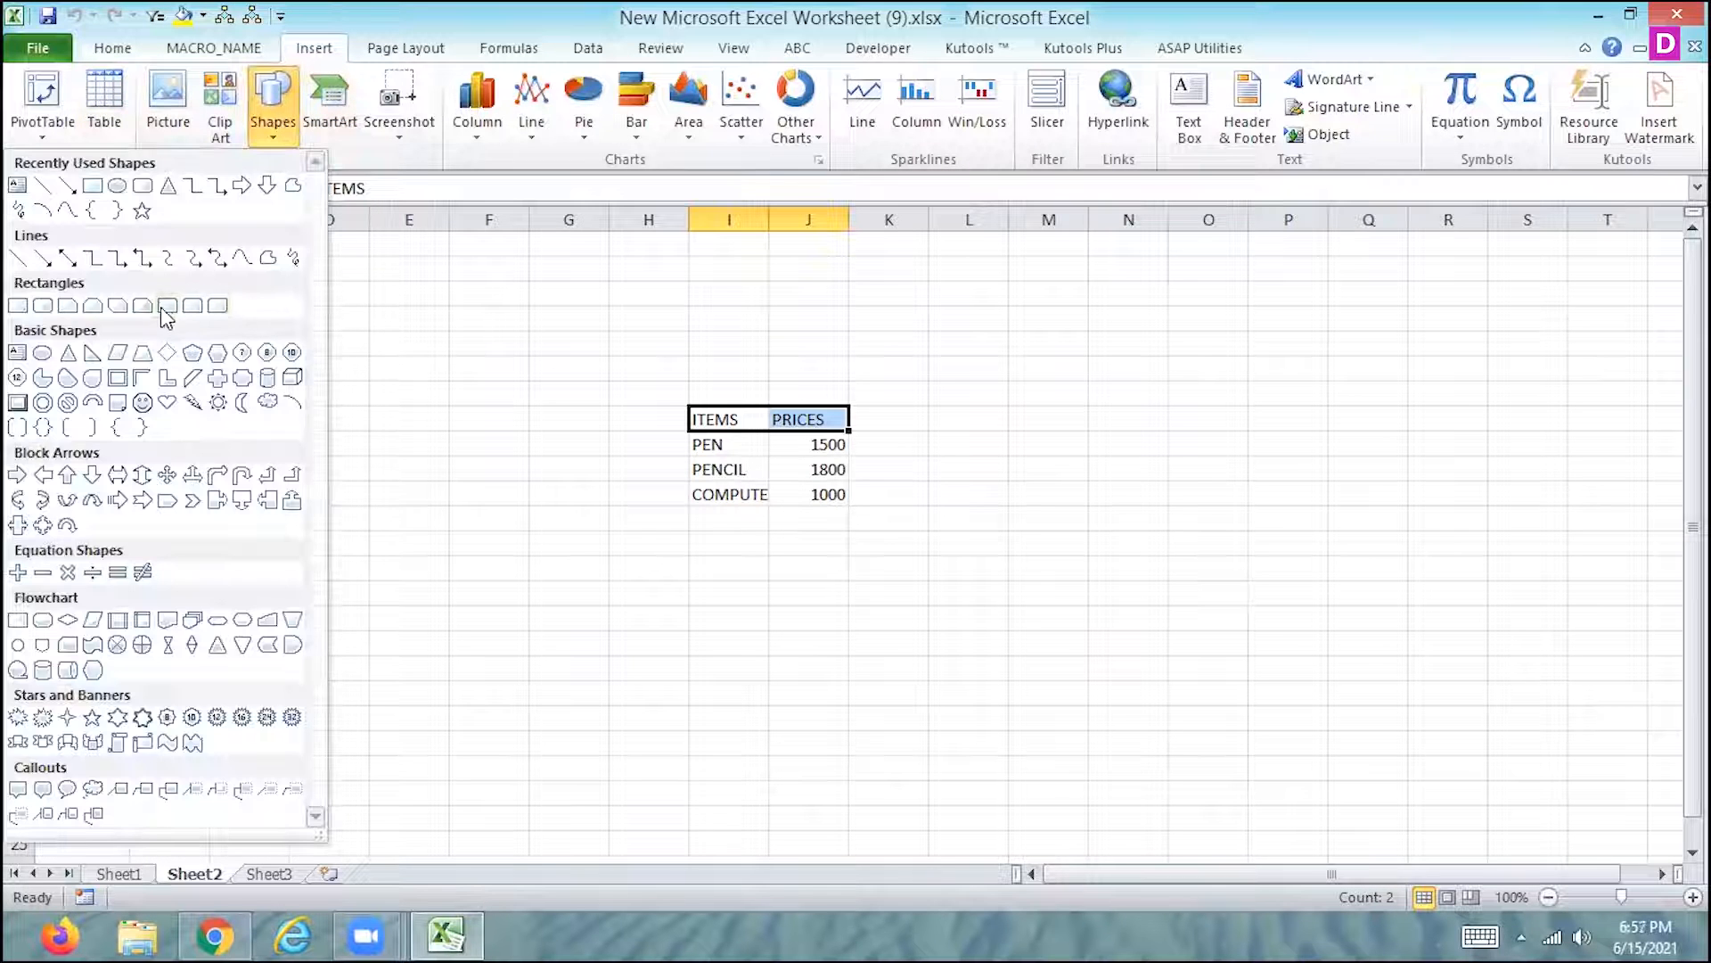
click(167, 305)
drag(743, 601, 865, 722)
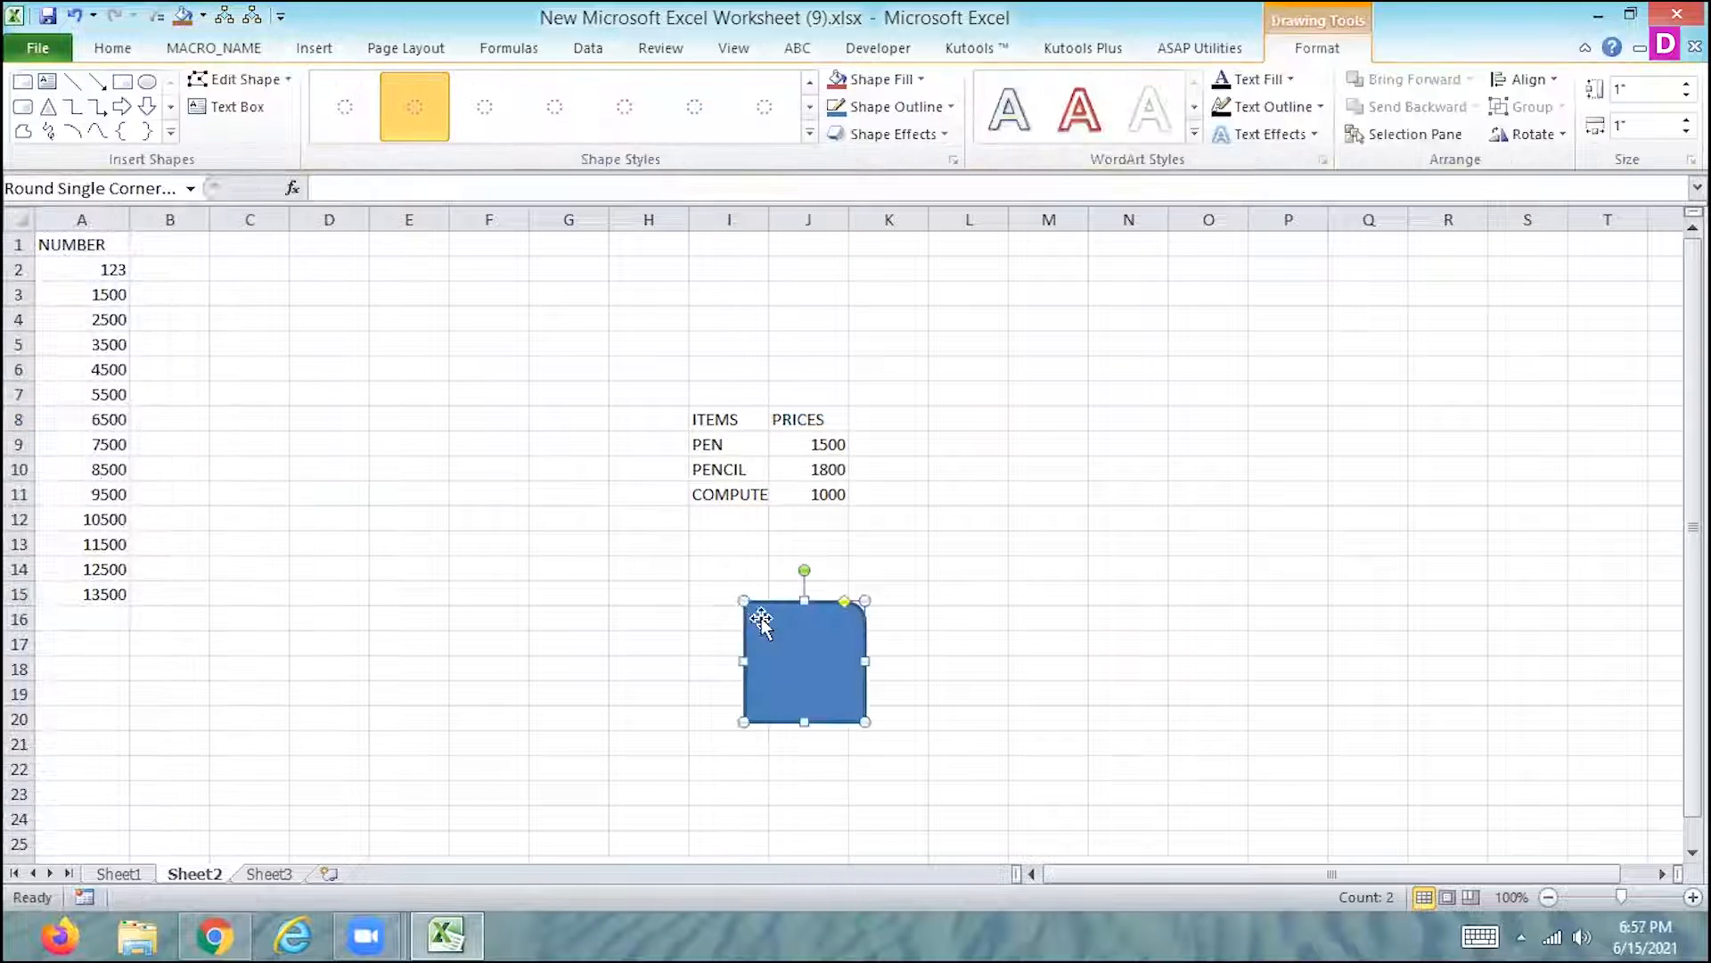
- Assign Macro3 to the round single corner rectangle on Sheet2
right_click(815, 703)
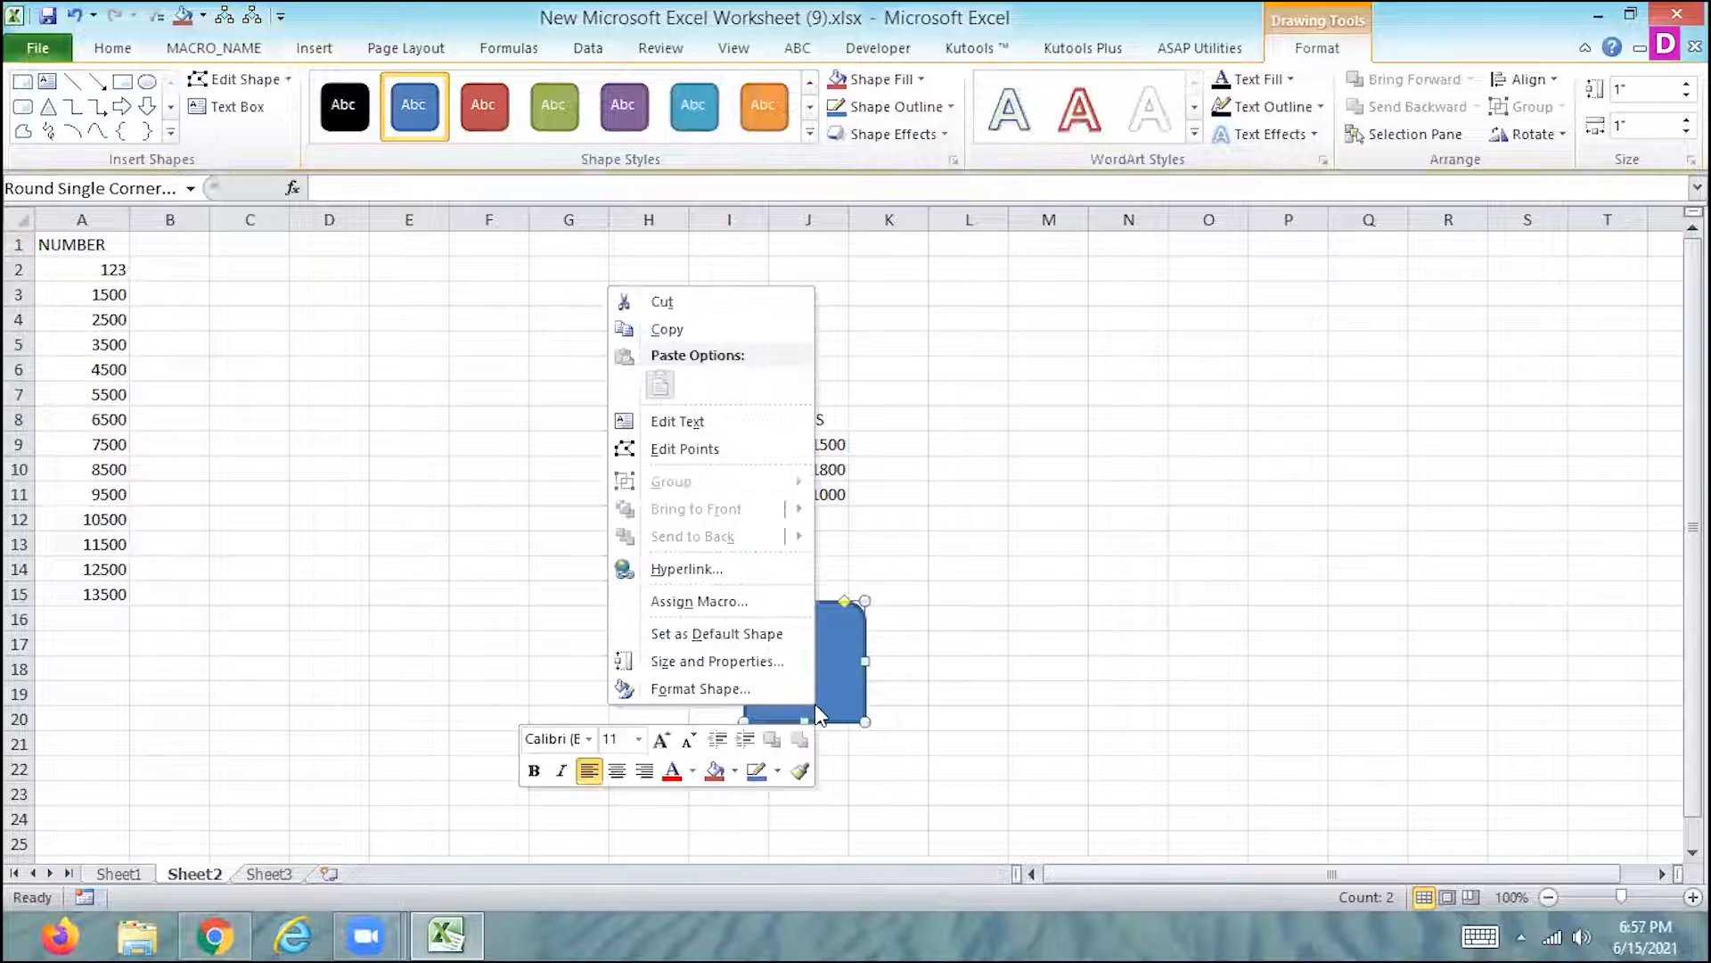
click(705, 601)
click(492, 481)
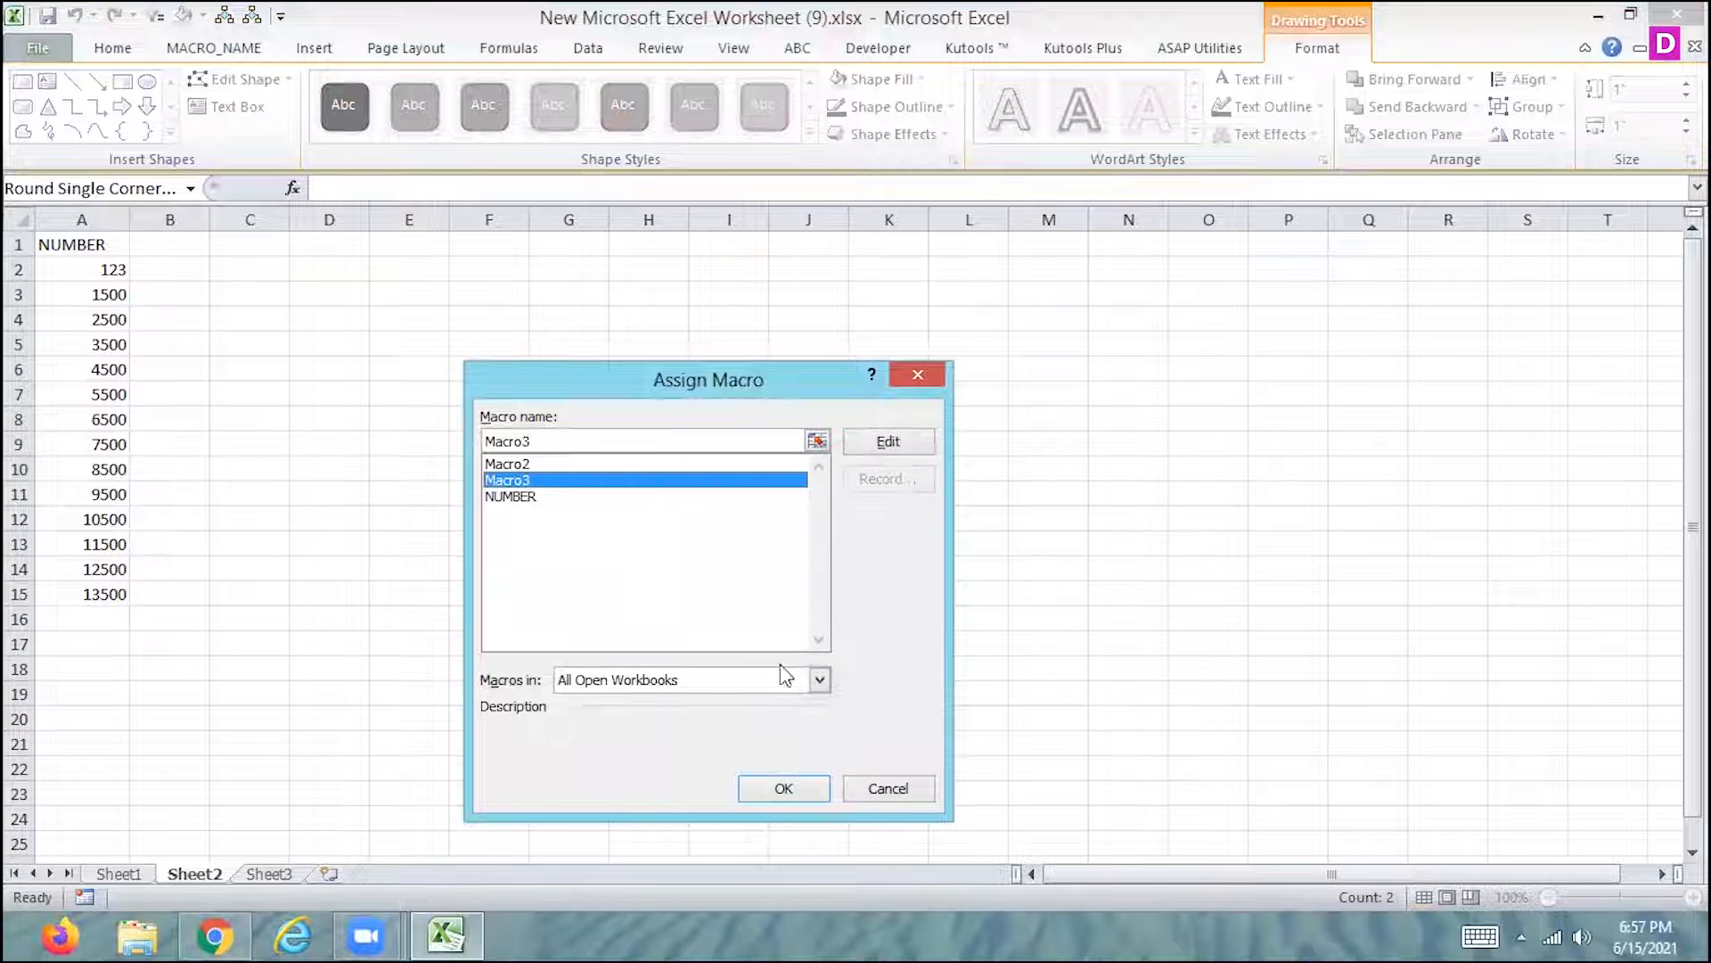
click(779, 788)
- Format the ITEMS and PRICES headings in I8:J8 by running the macro from the round single corner rectangle
drag(704, 415, 792, 419)
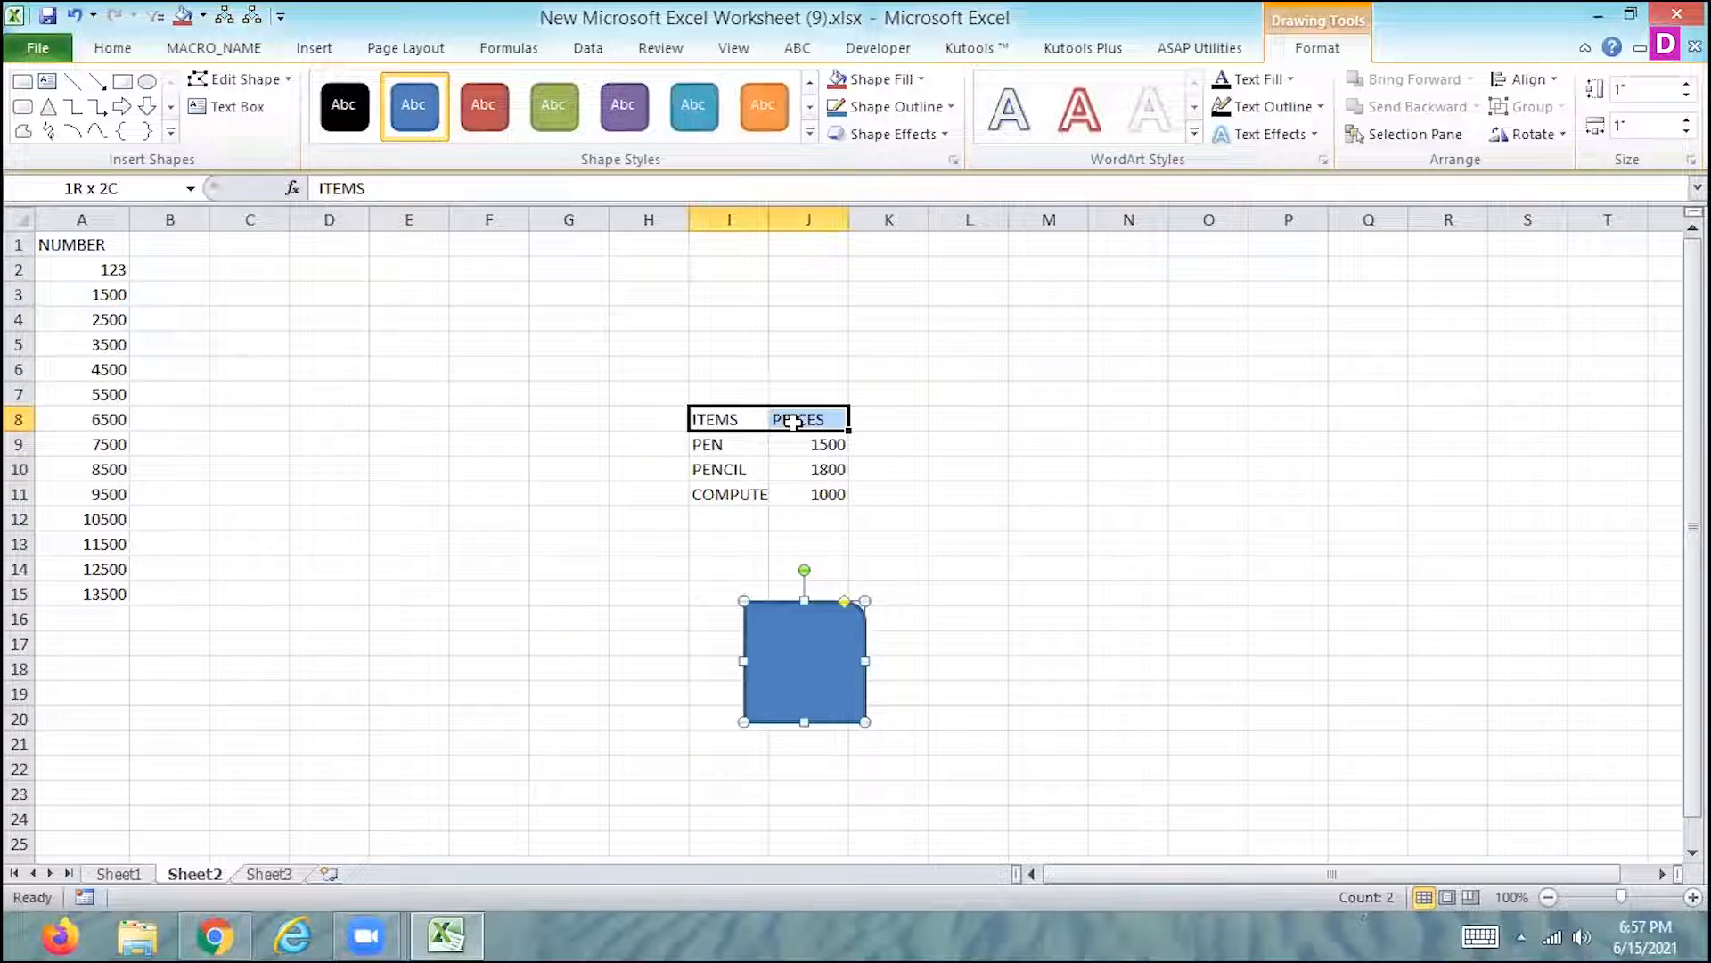
click(803, 694)
click(669, 638)
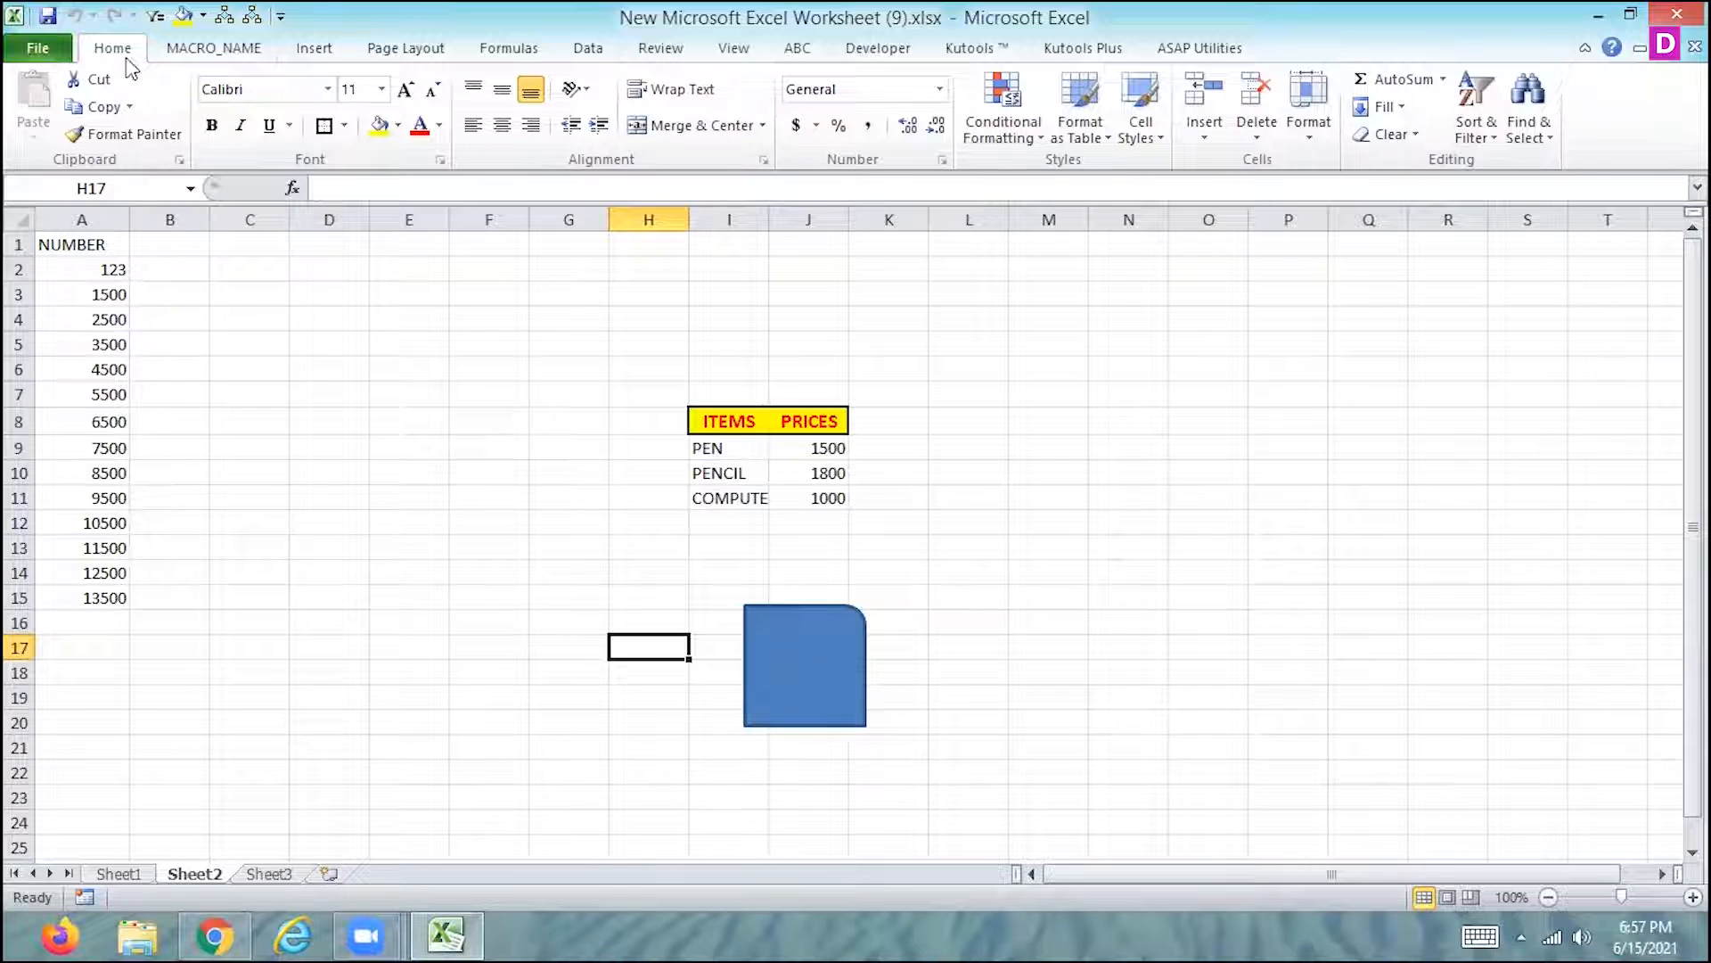
- Add Macro3 to the Quick Access Toolbar for all documents
click(37, 47)
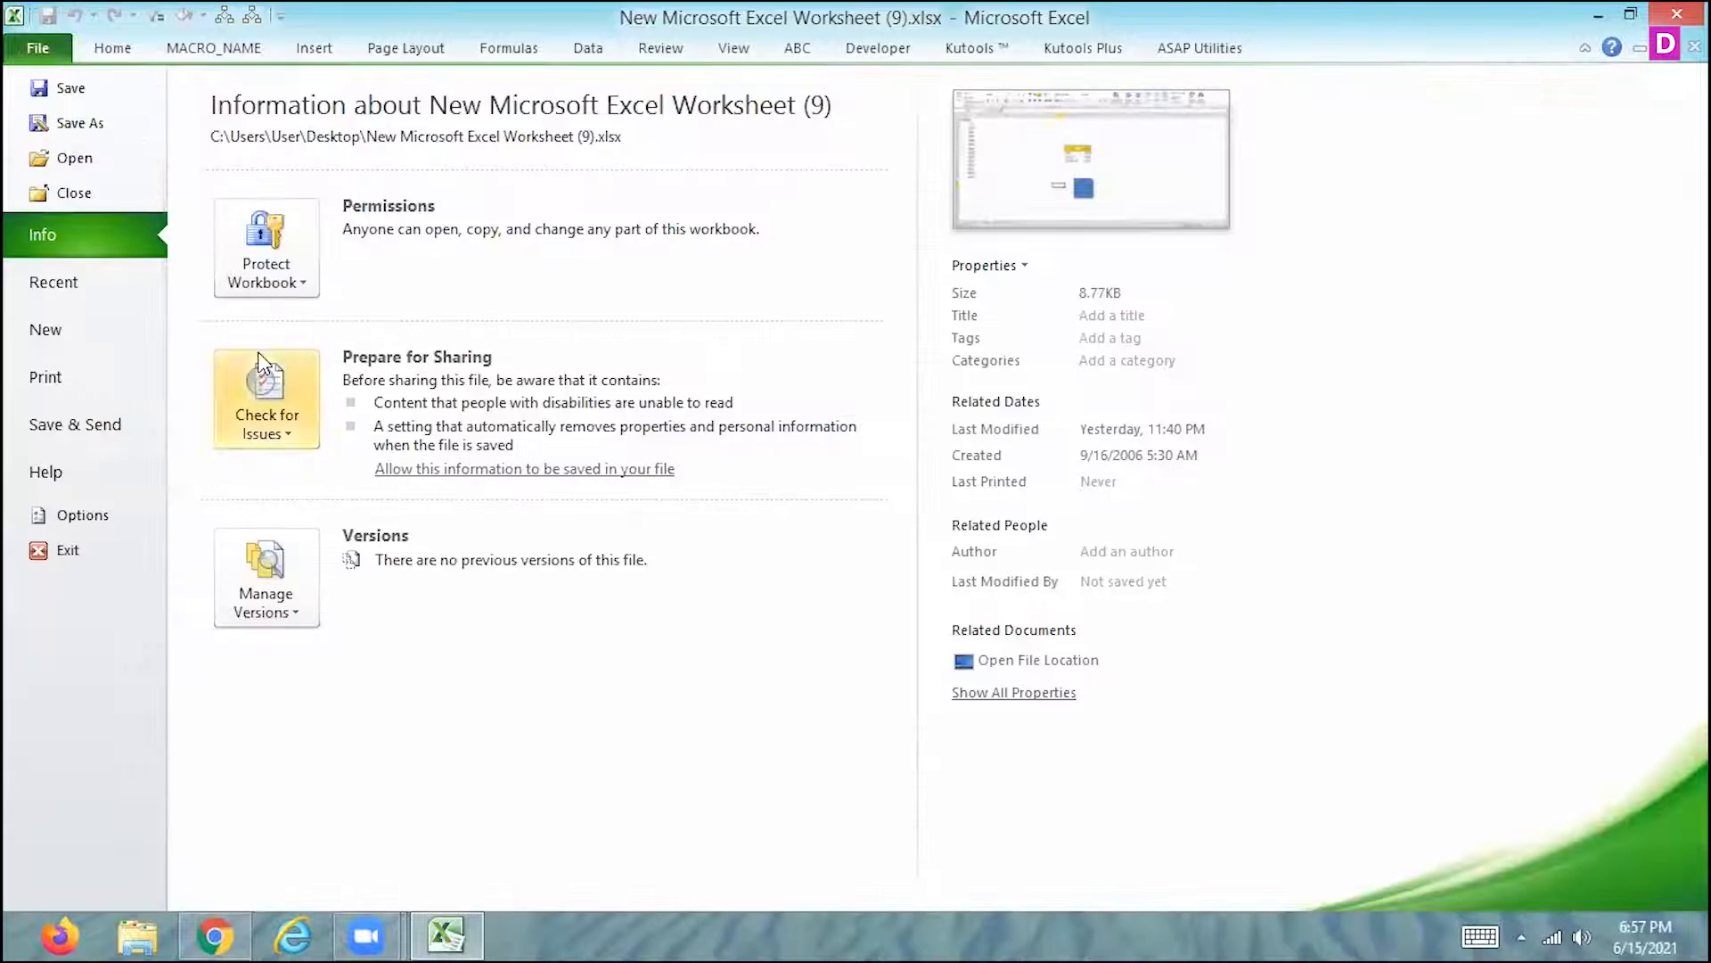
key(Escape)
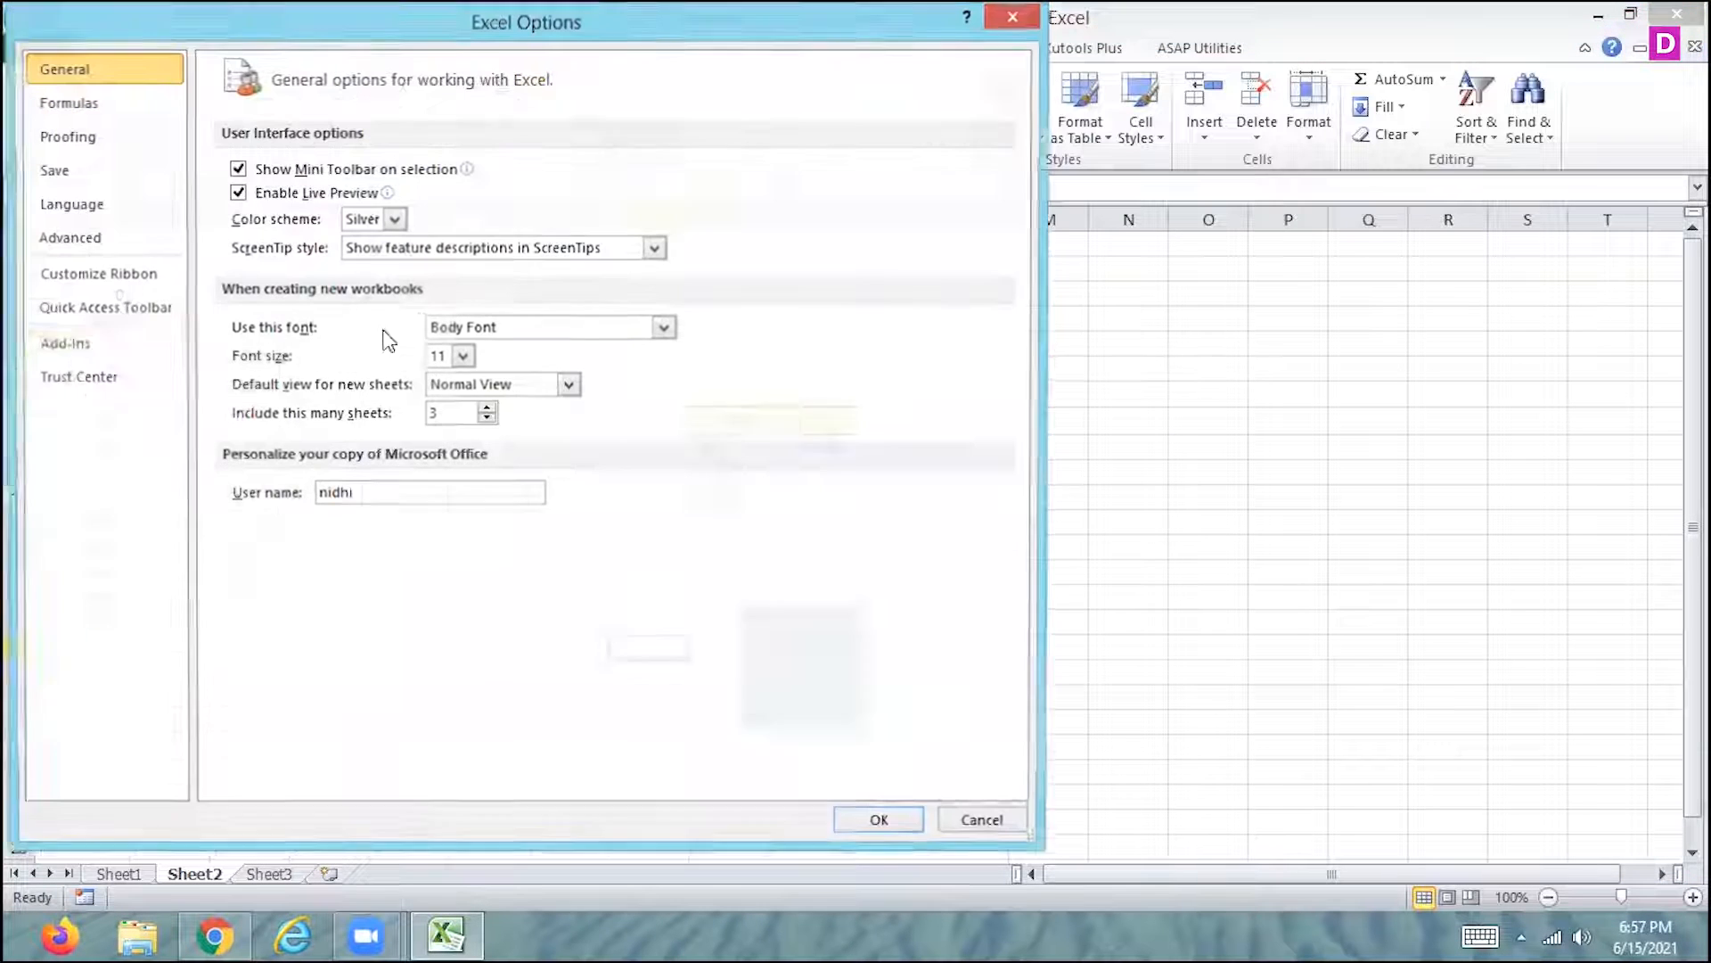
click(98, 308)
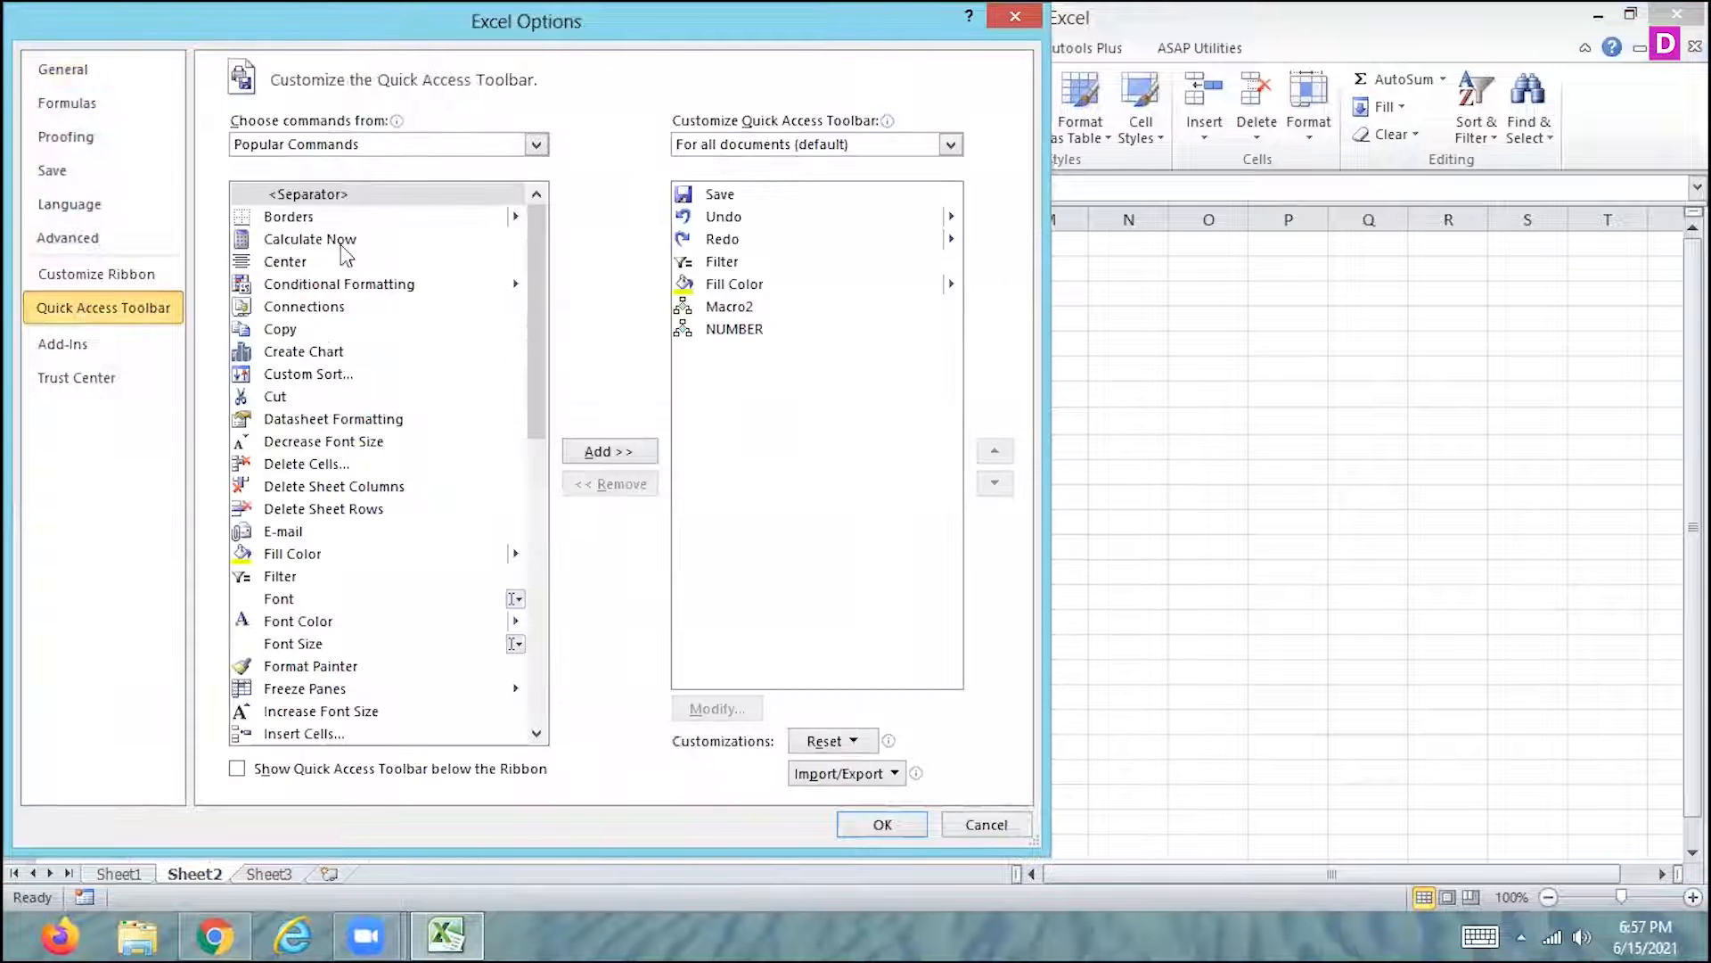
click(366, 145)
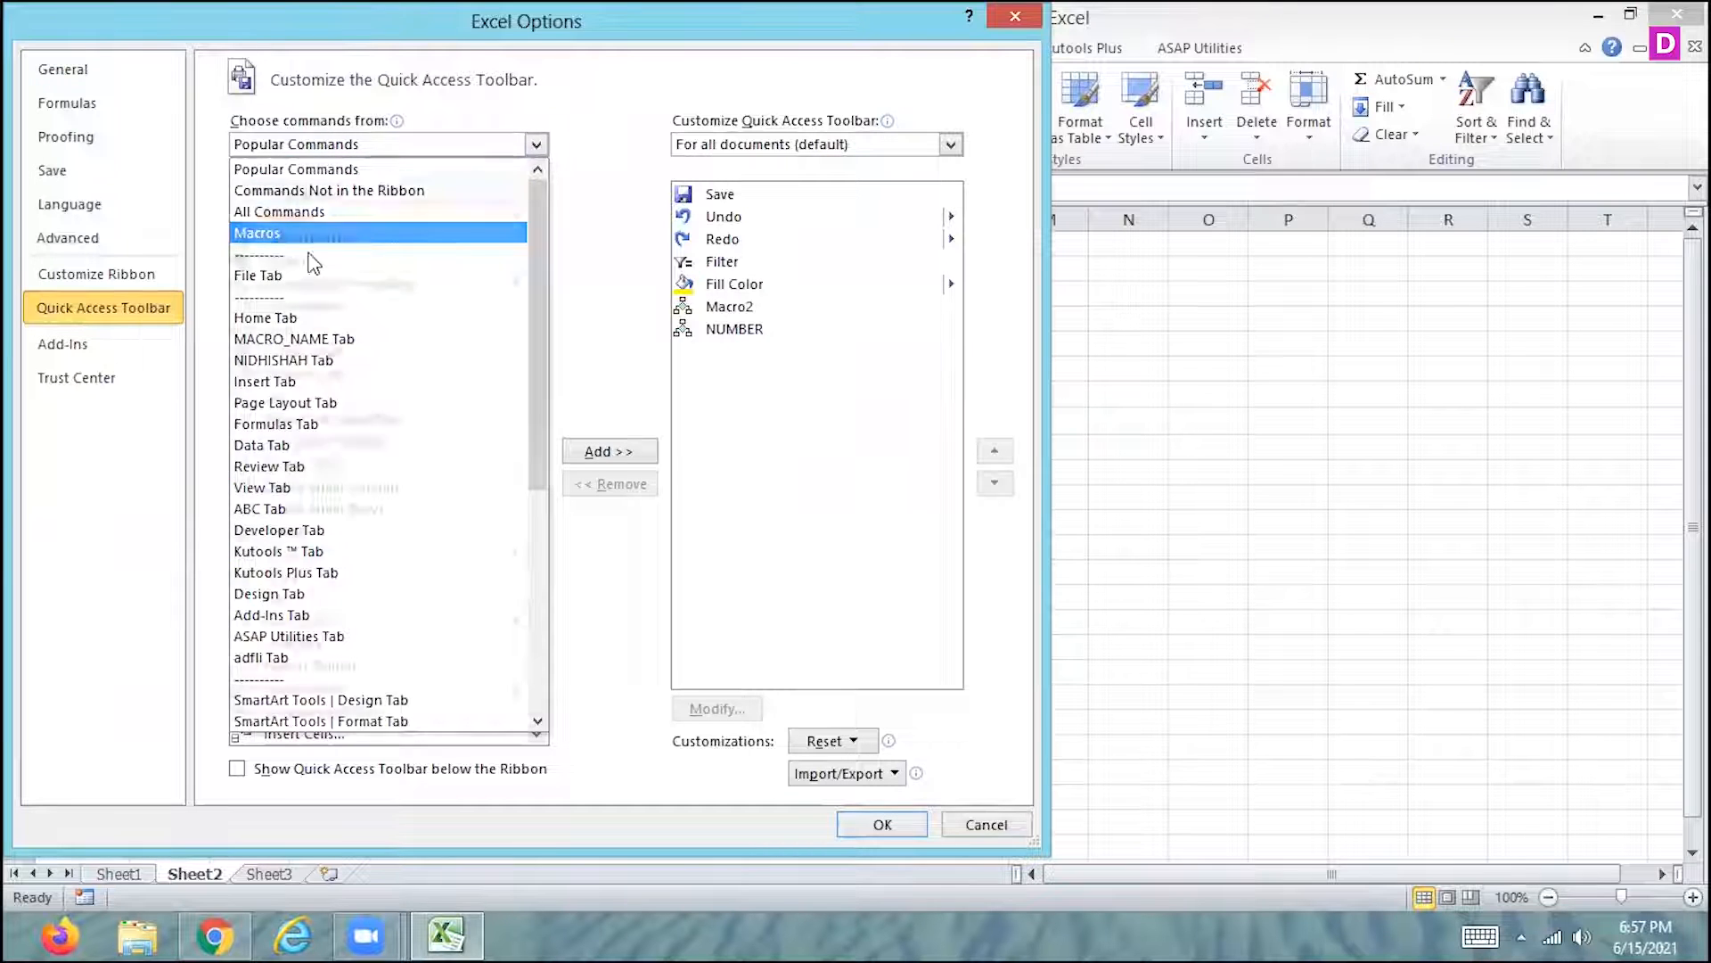
click(283, 234)
click(294, 239)
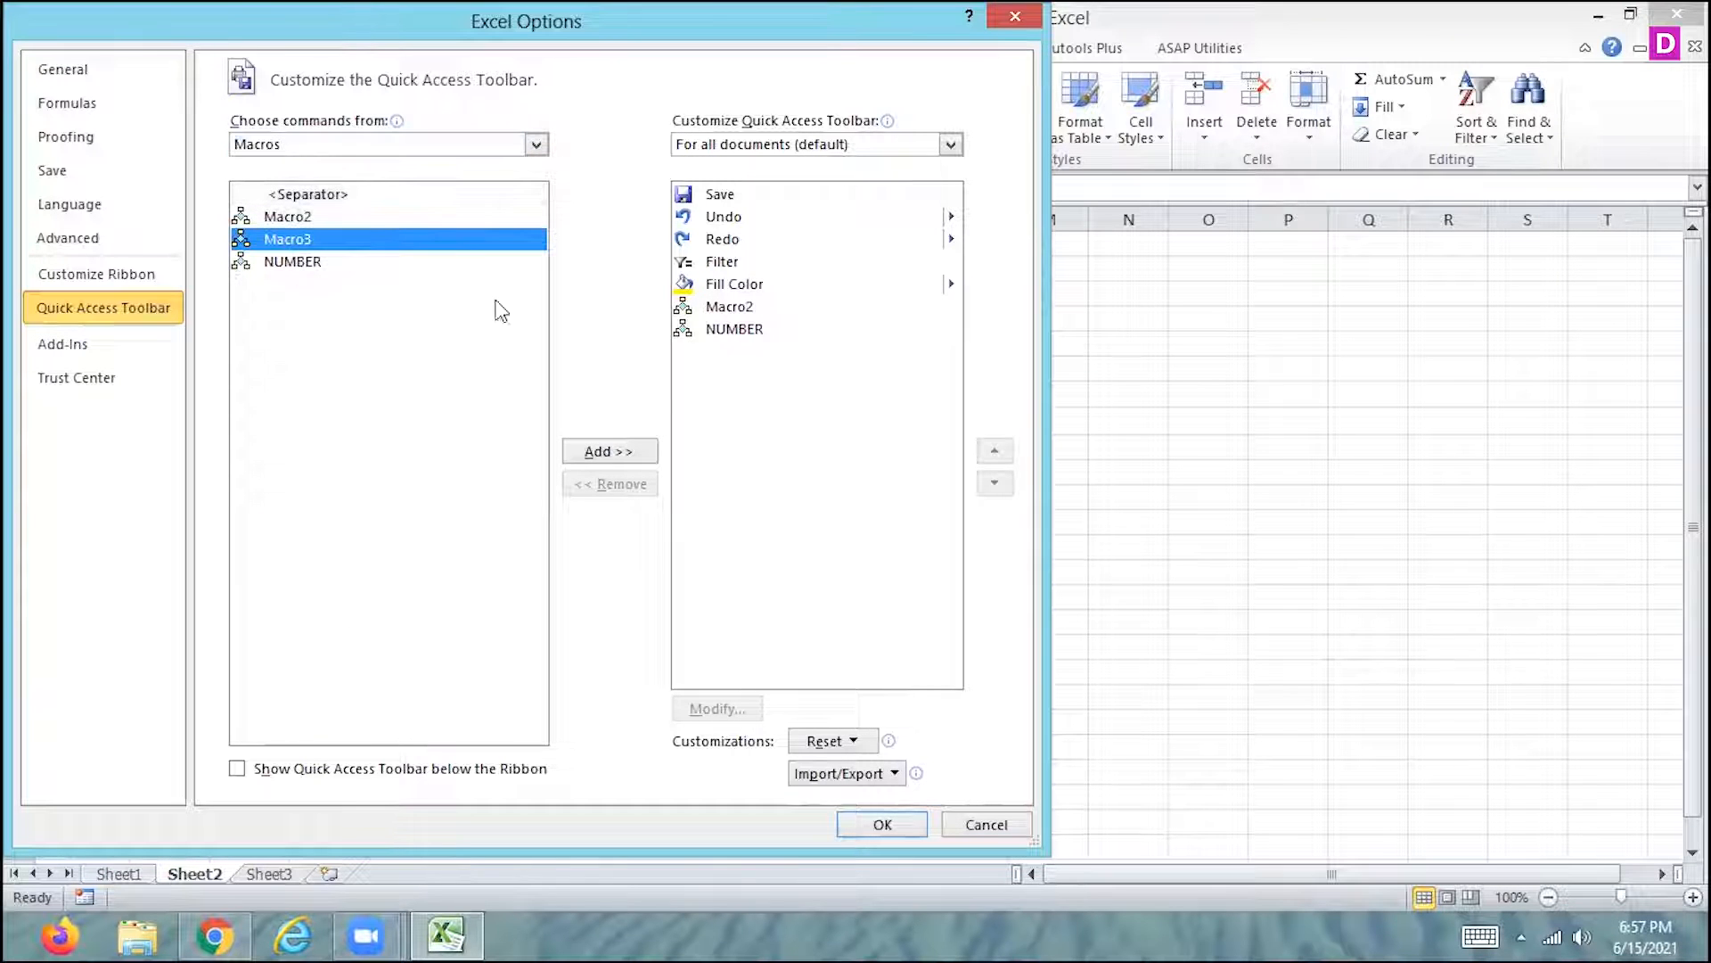
click(603, 455)
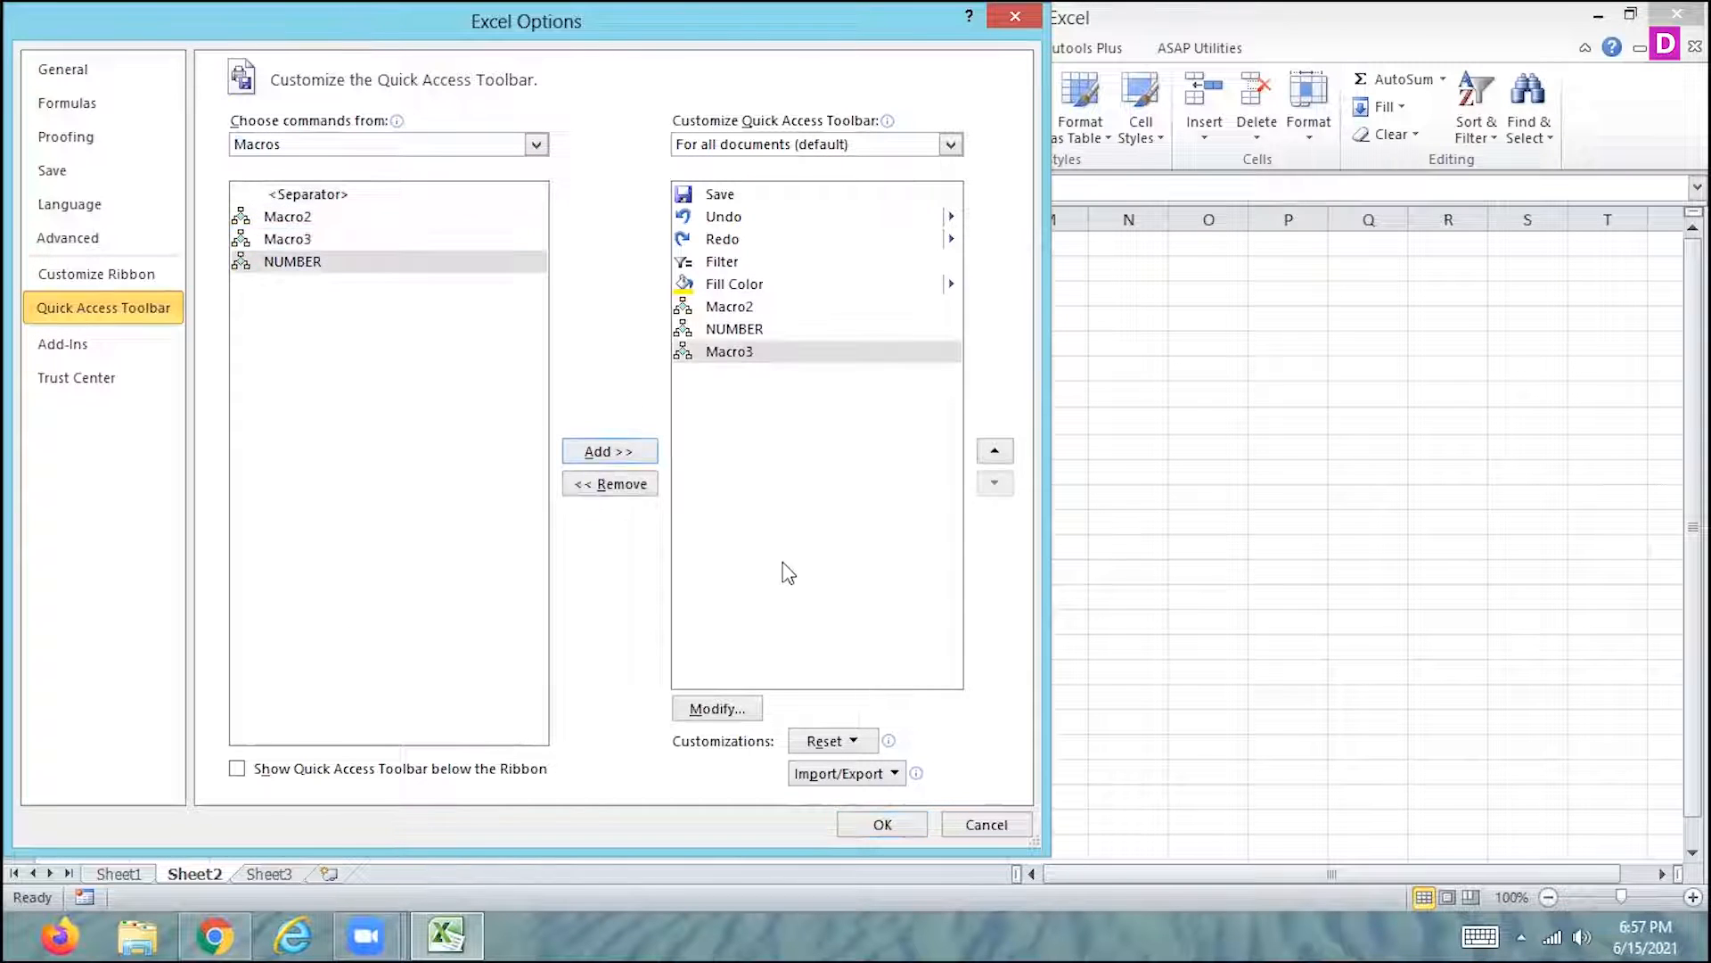
click(866, 821)
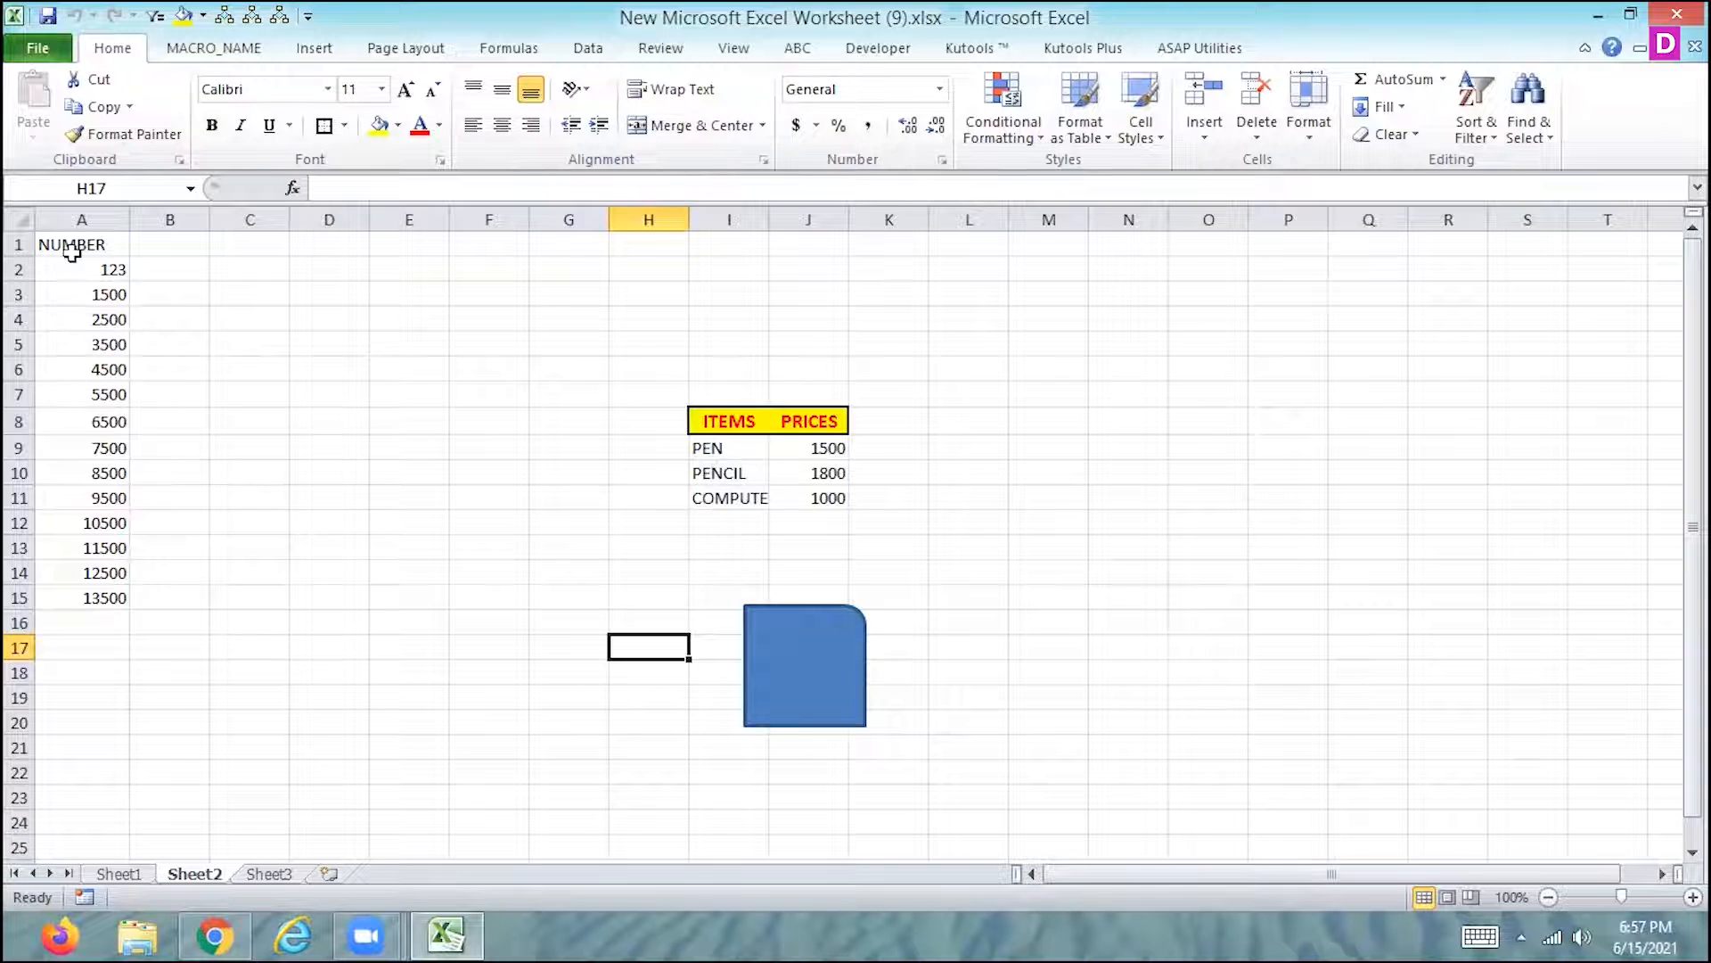
- Select the headings I8:J8, look at the custom macro tab, and review the ribbon and Quick Access Toolbar customization options without changing them
click(738, 425)
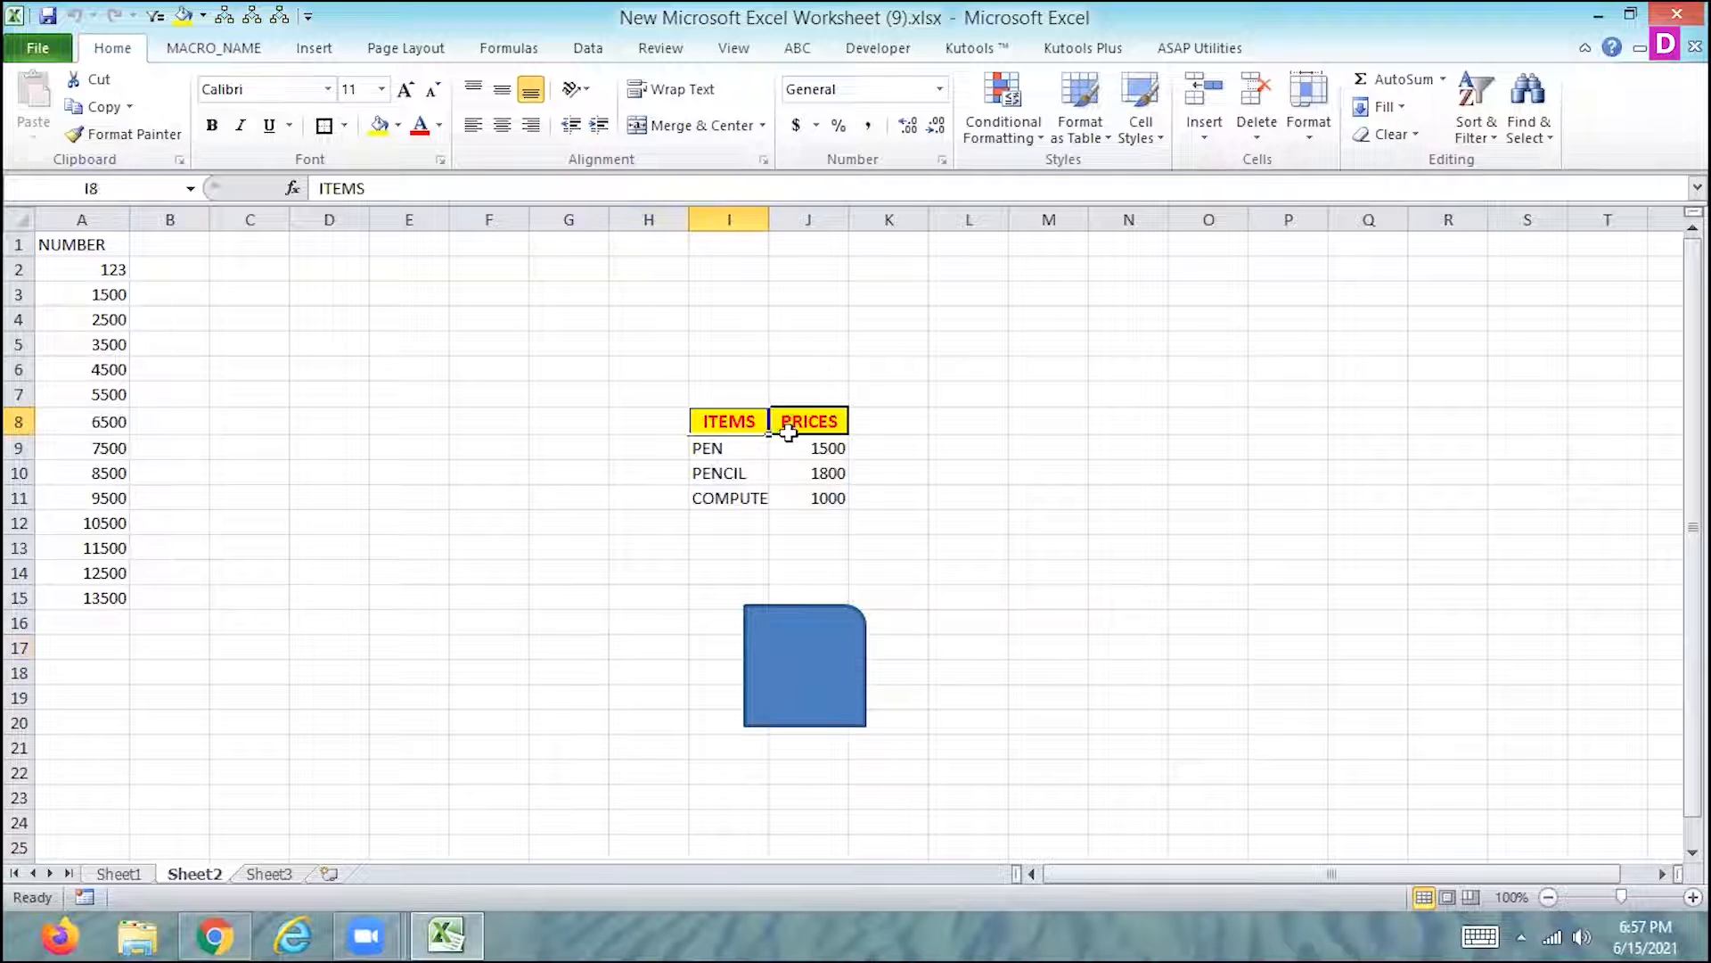
drag(788, 434, 787, 443)
click(233, 49)
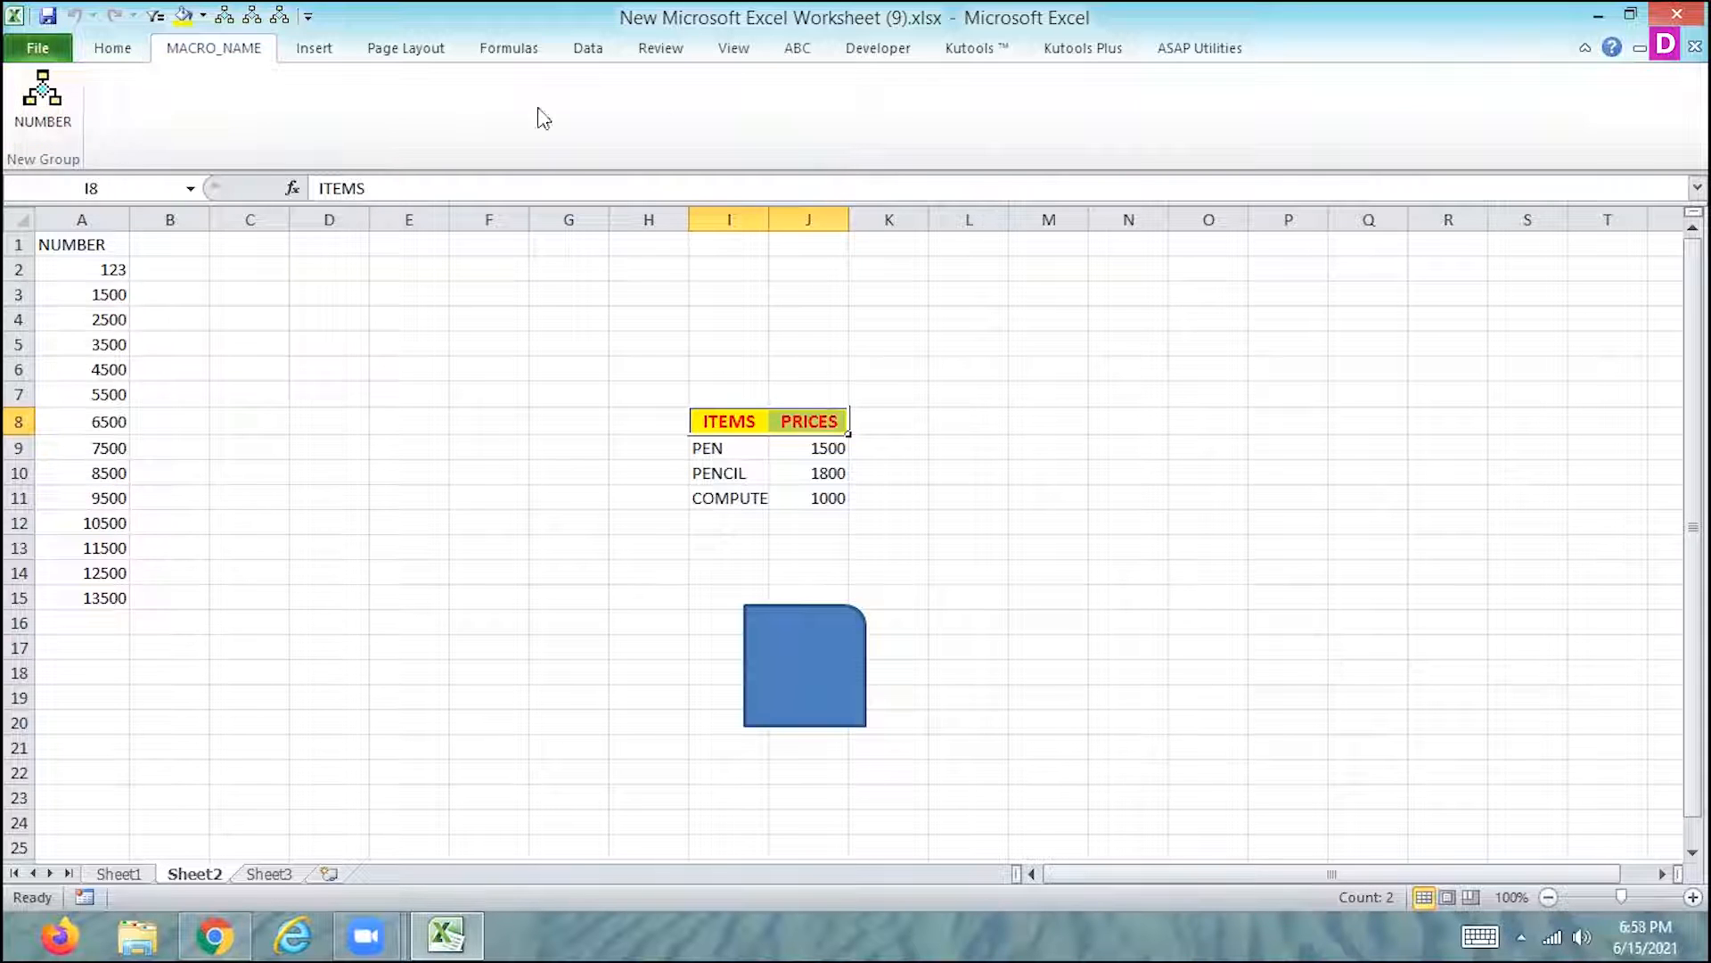
click(38, 48)
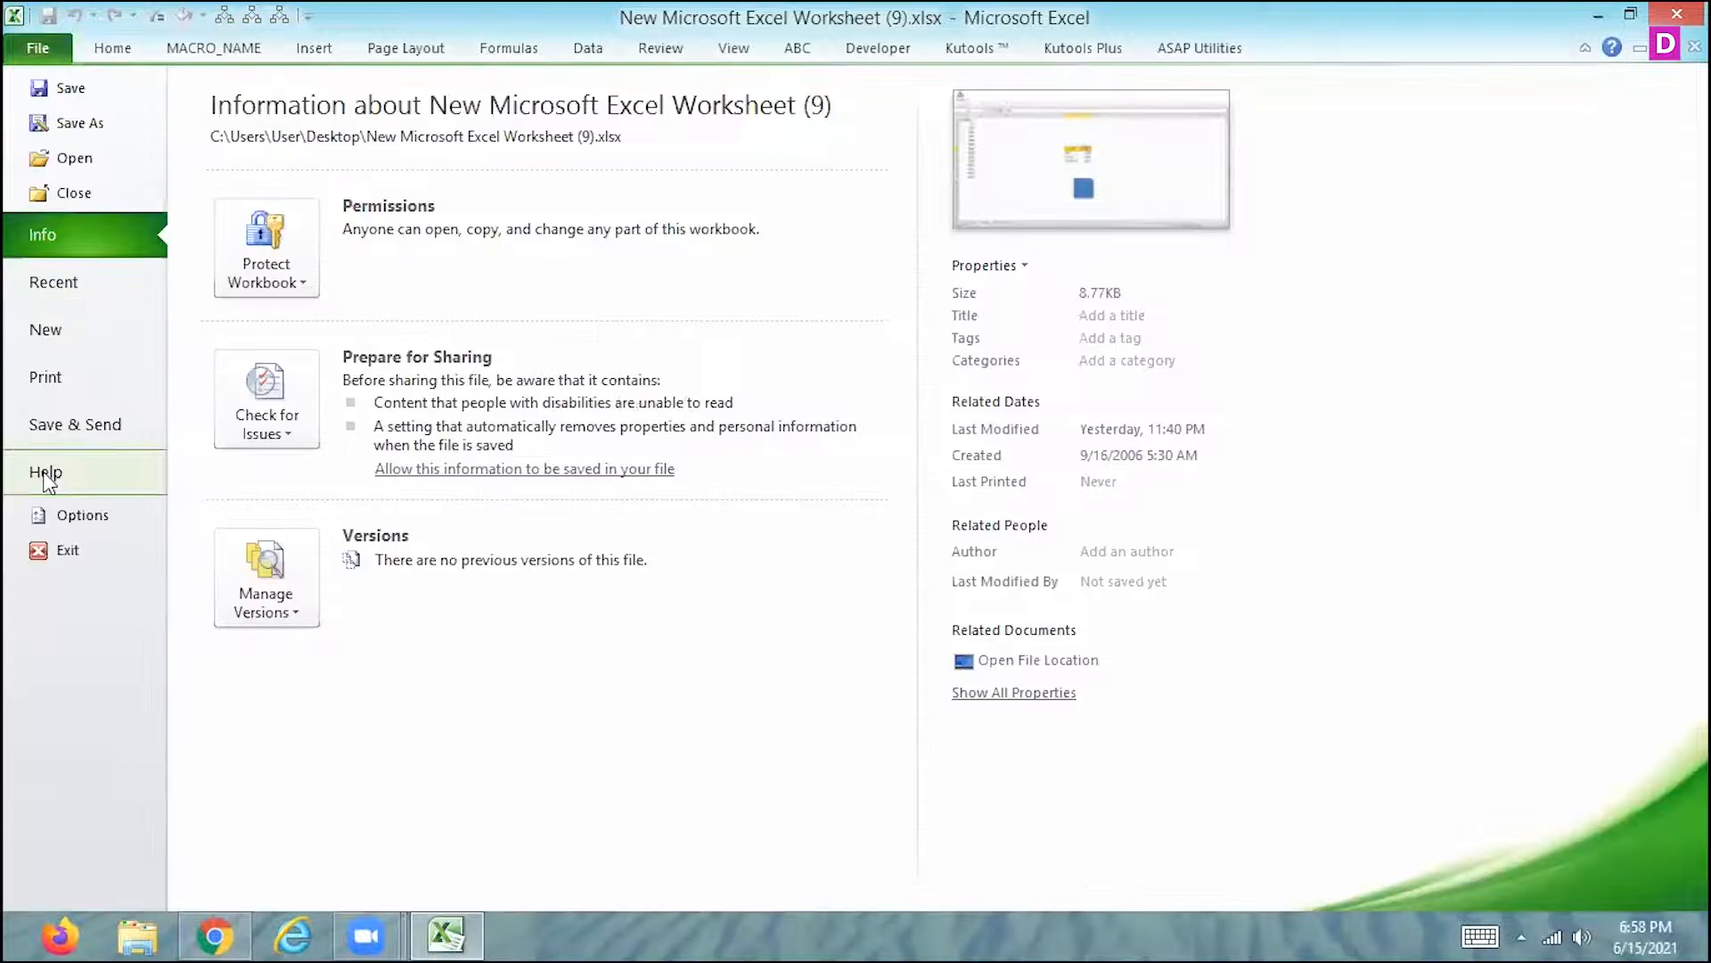
click(58, 512)
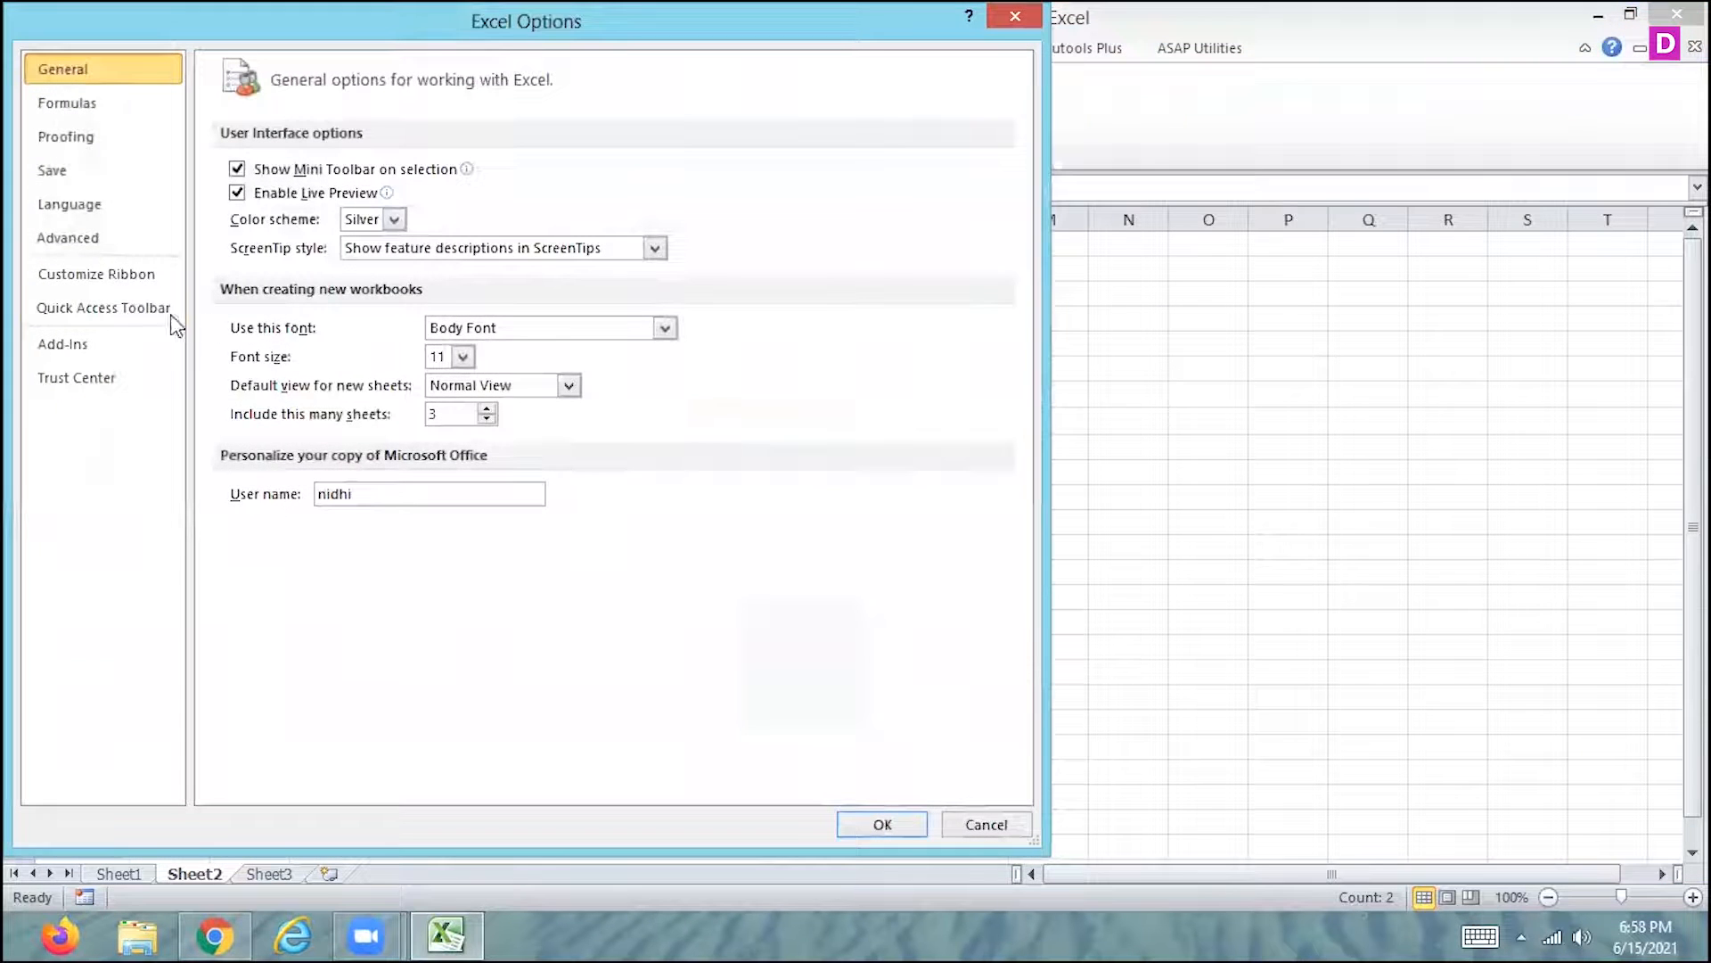
click(118, 273)
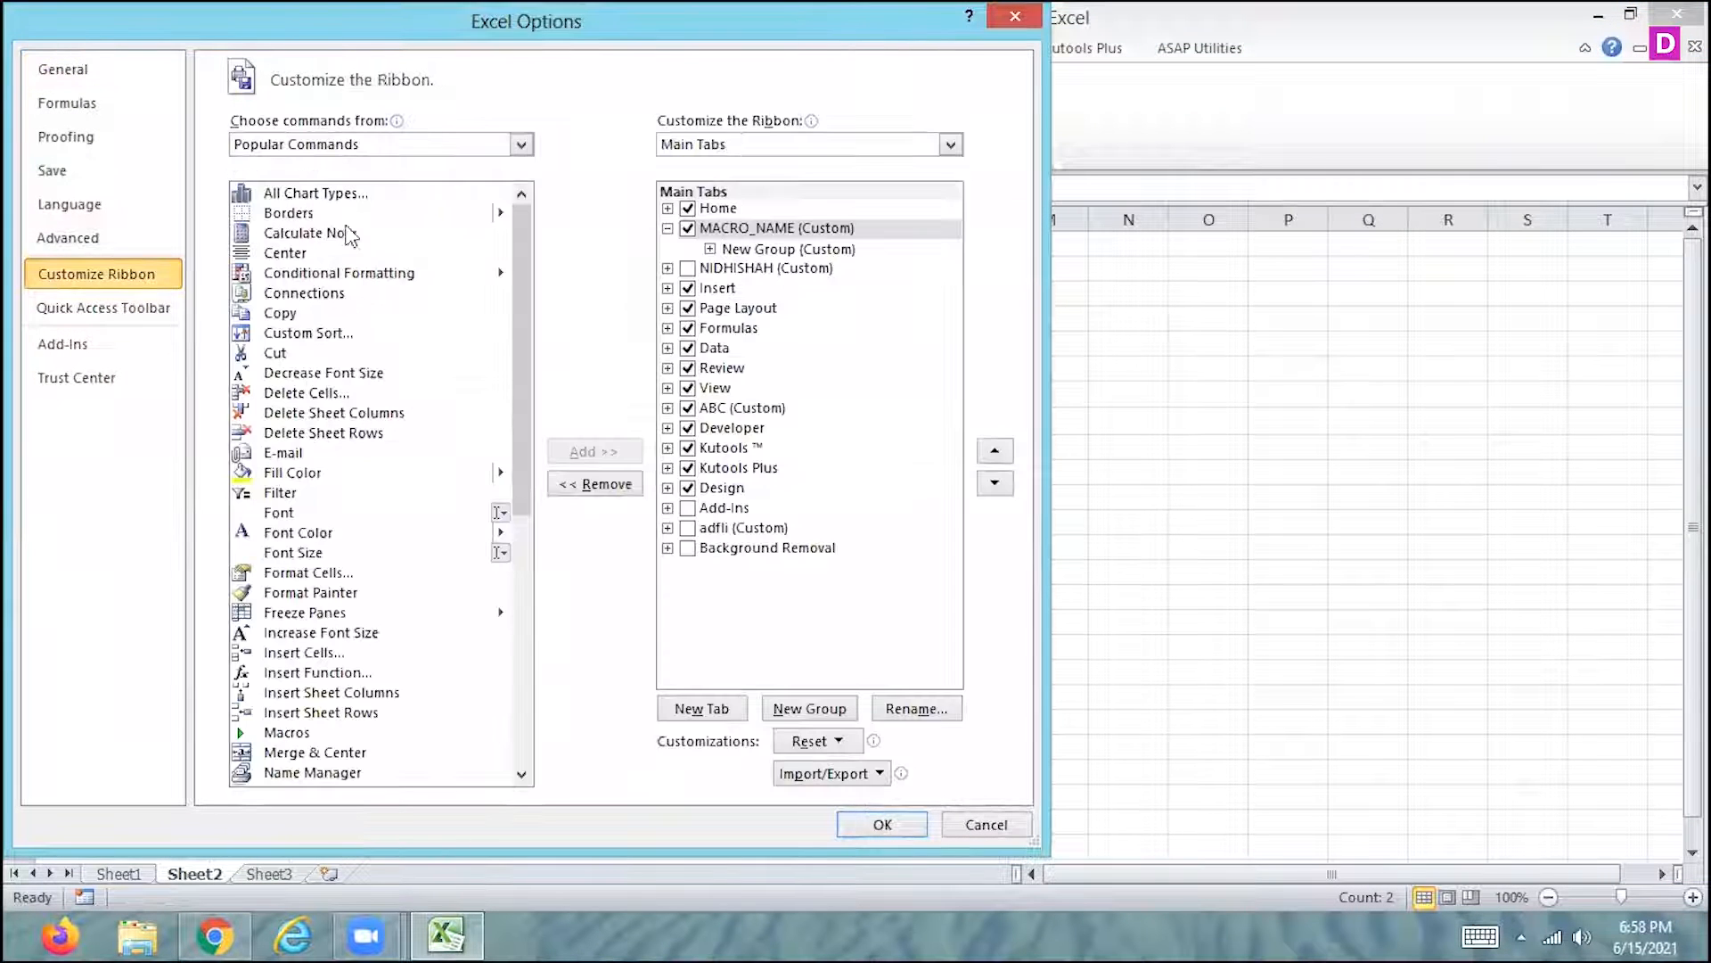
click(138, 312)
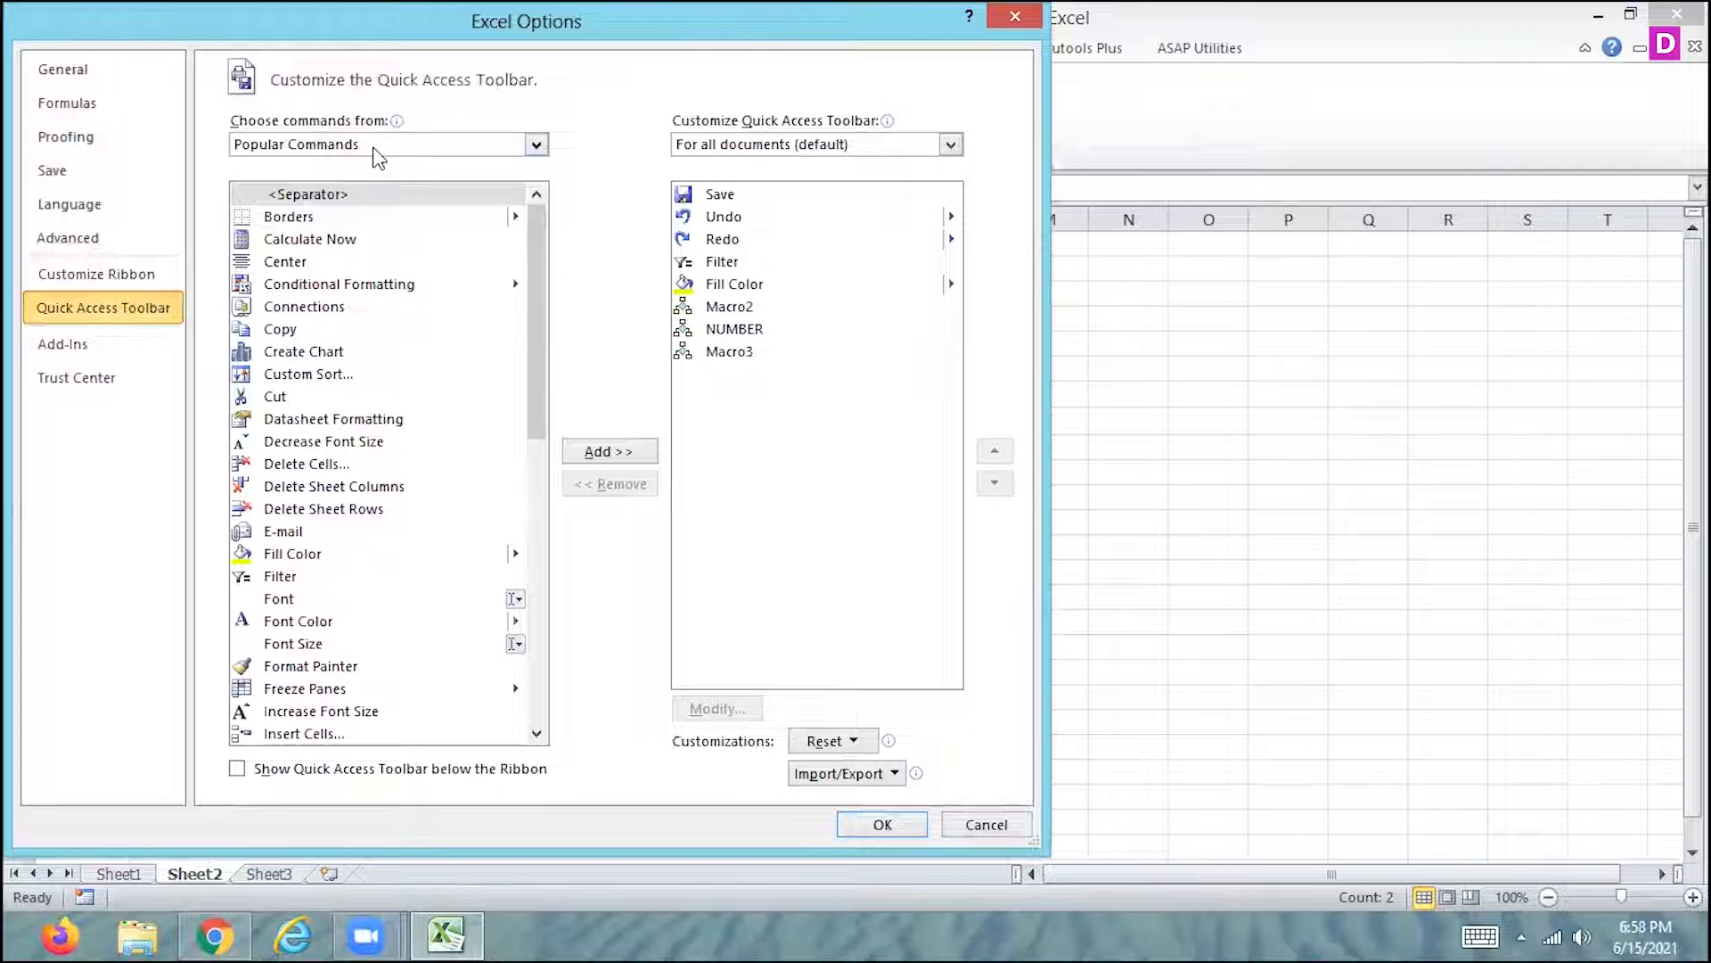
click(1002, 832)
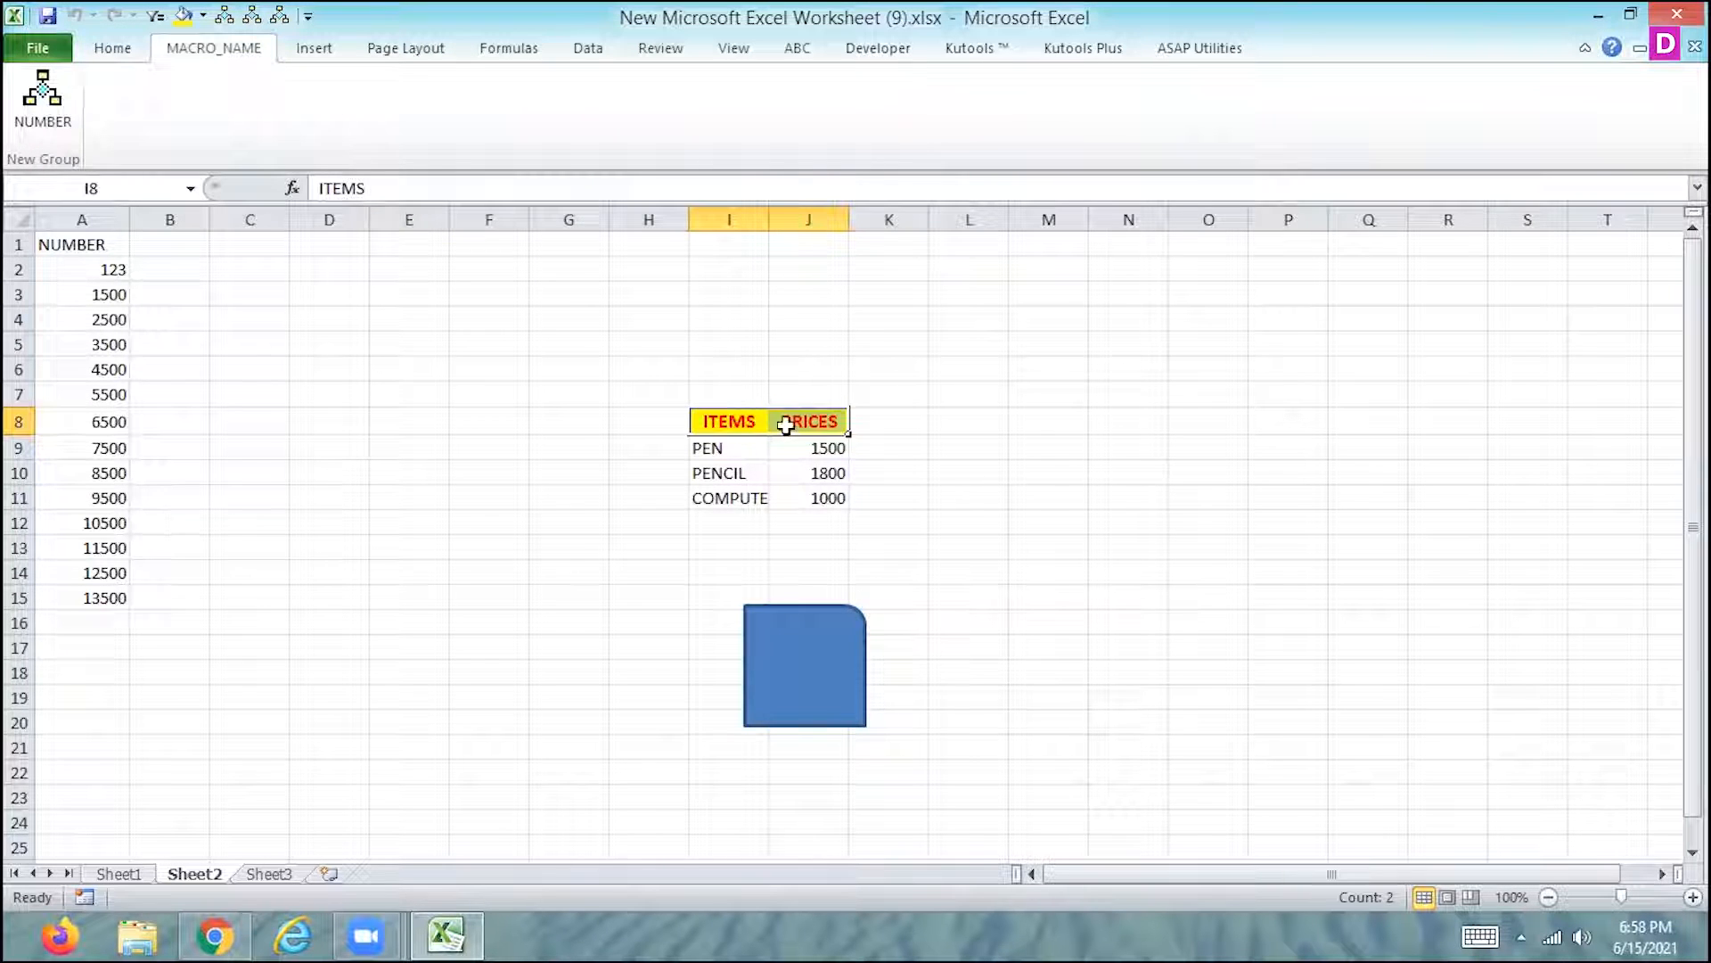
- Run Macro3 from the Quick Access Toolbar on the headings I8:J8 and on the COMPUTER row I11:J11
click(284, 10)
click(1021, 470)
drag(707, 496, 790, 496)
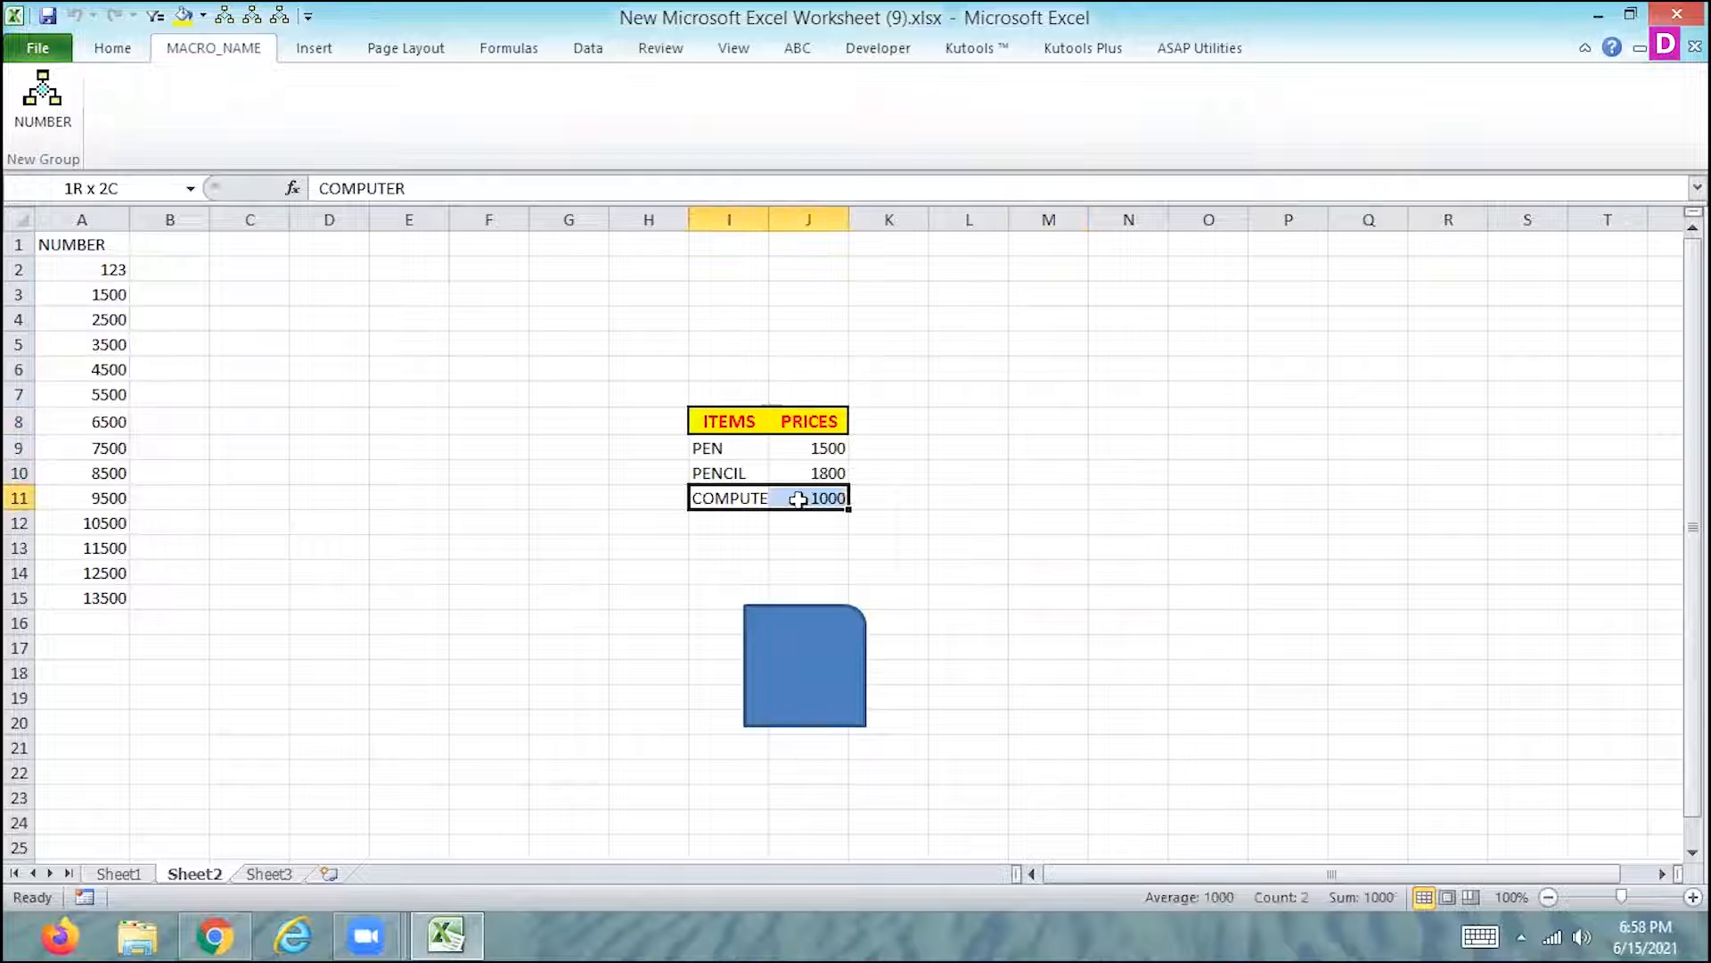
click(282, 12)
click(646, 522)
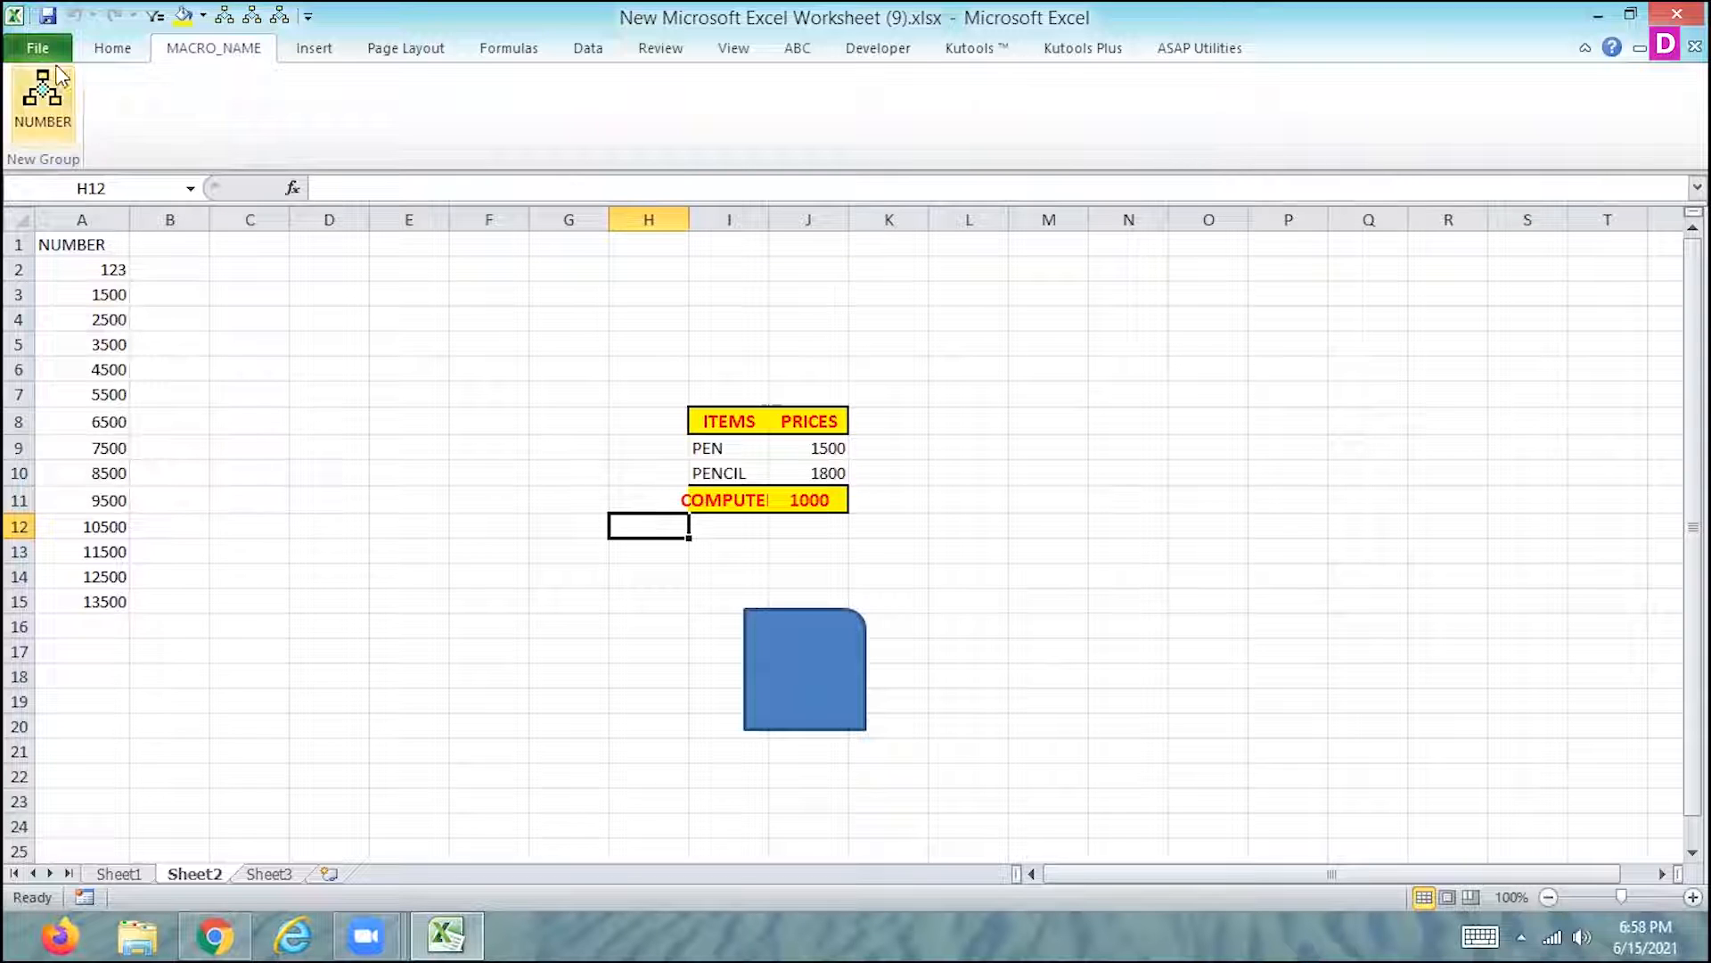
- Remove the custom ribbon tabs MACRO_NAME and adfli, plus the hidden custom tab named after a person
click(38, 47)
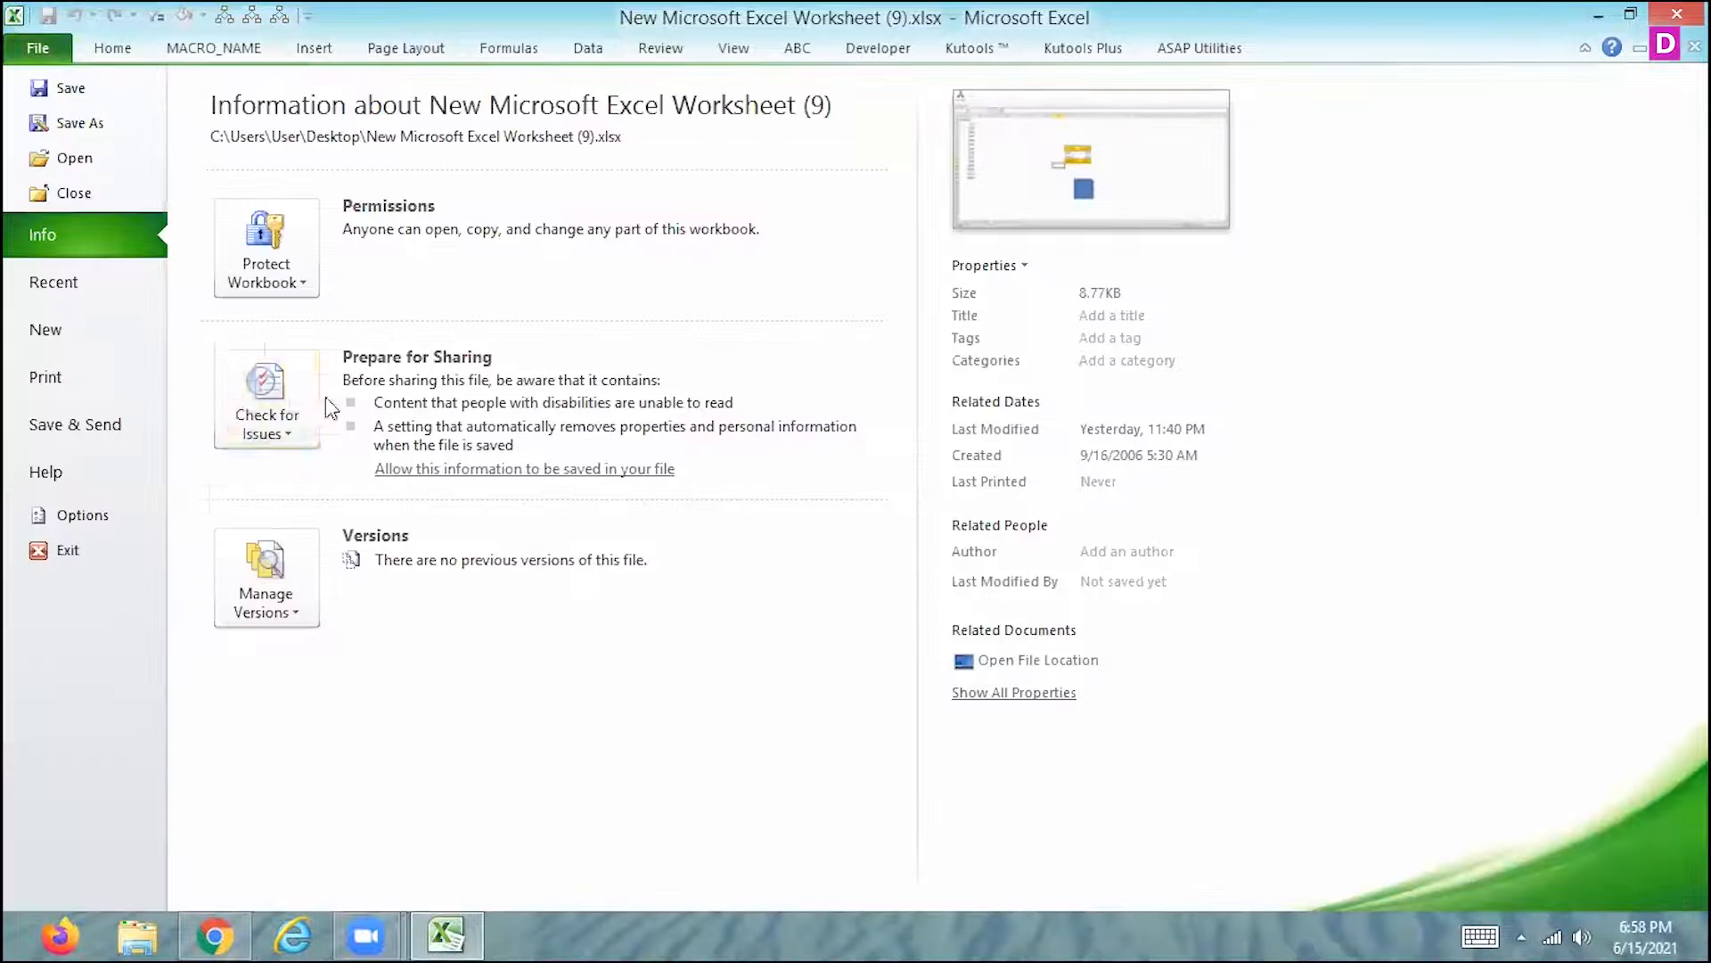
click(108, 516)
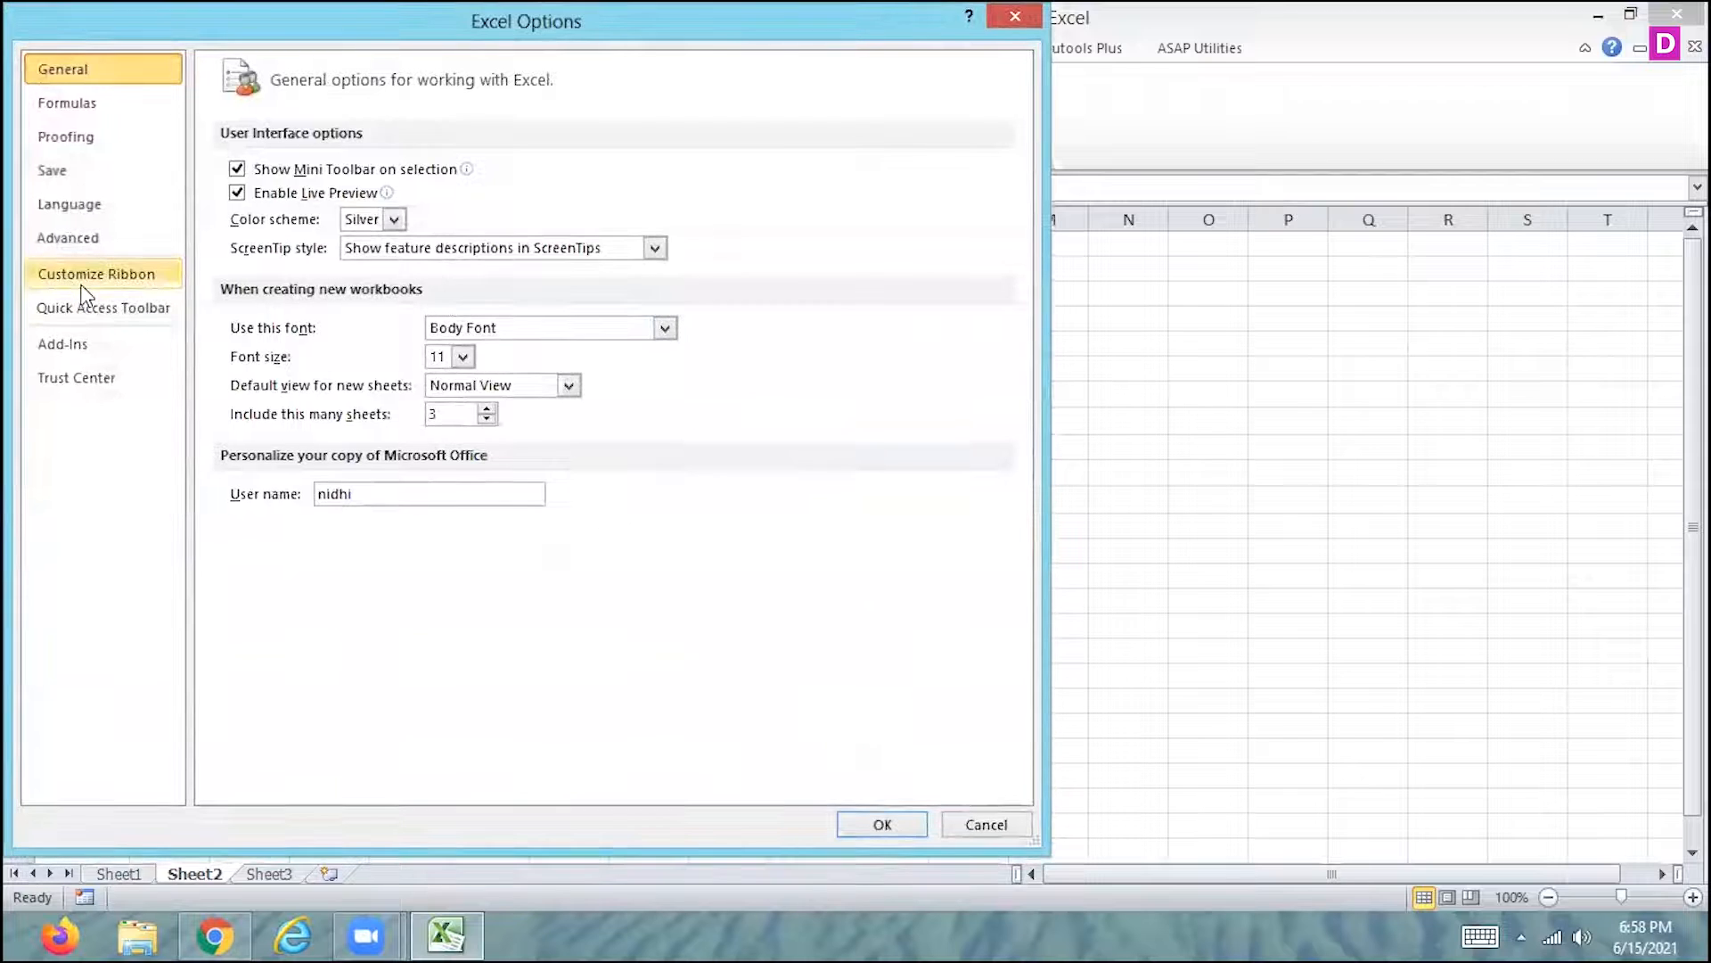
click(83, 281)
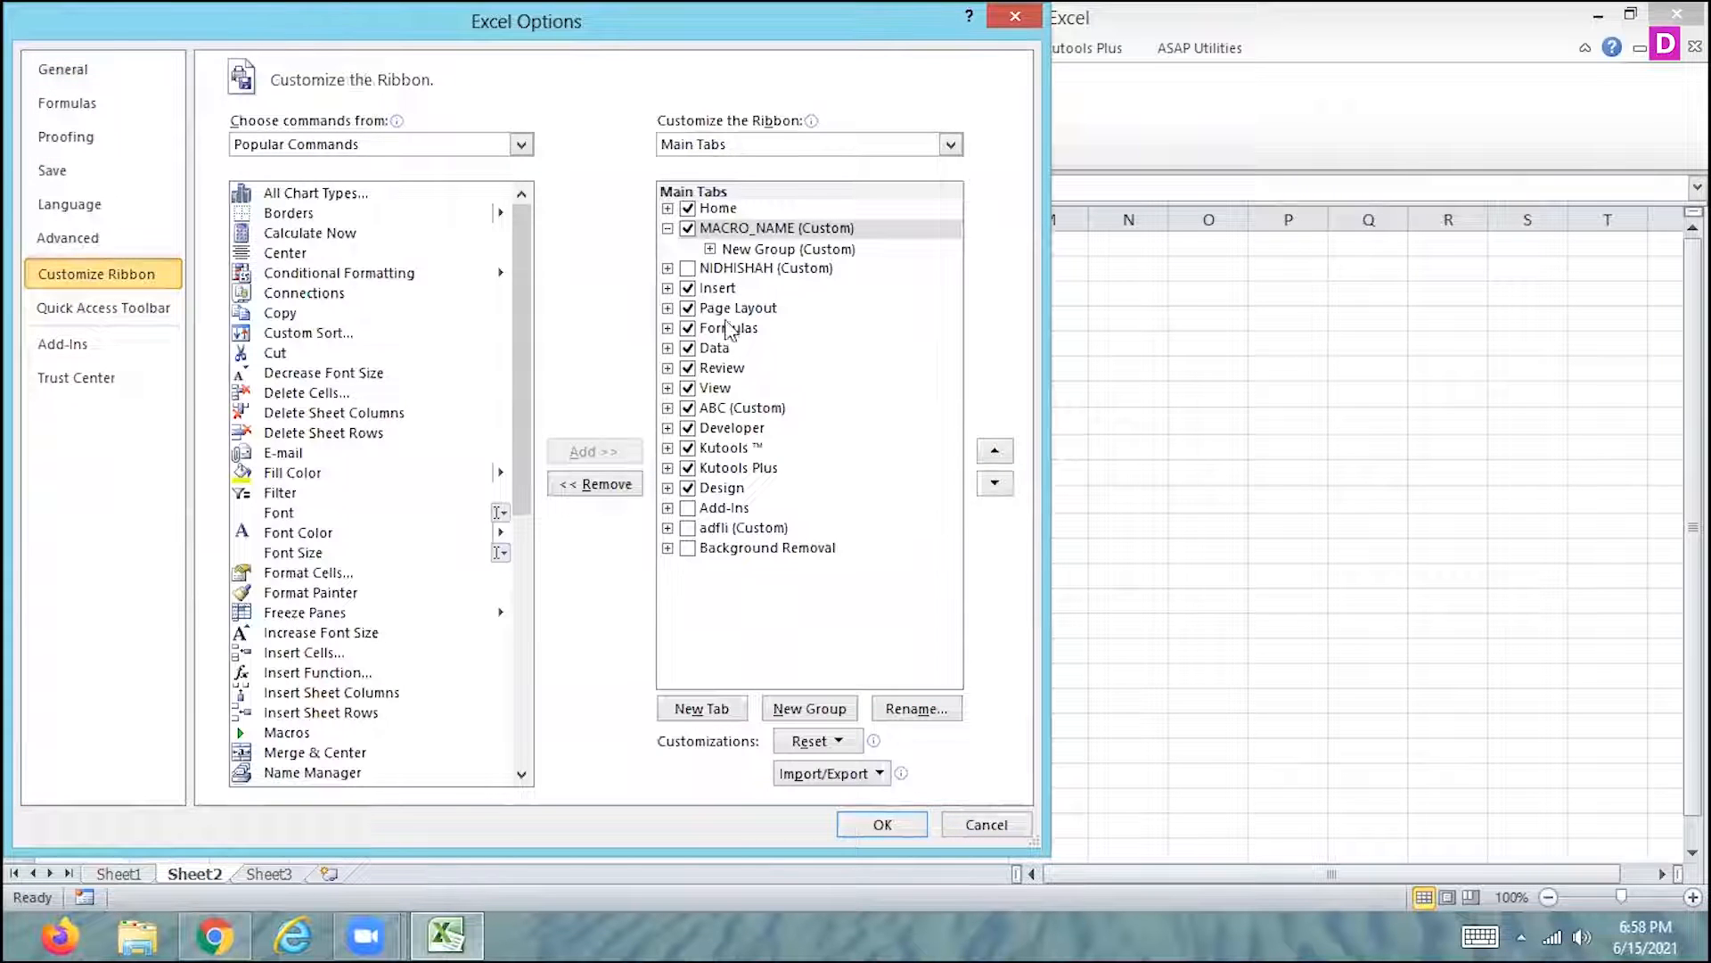
right_click(780, 231)
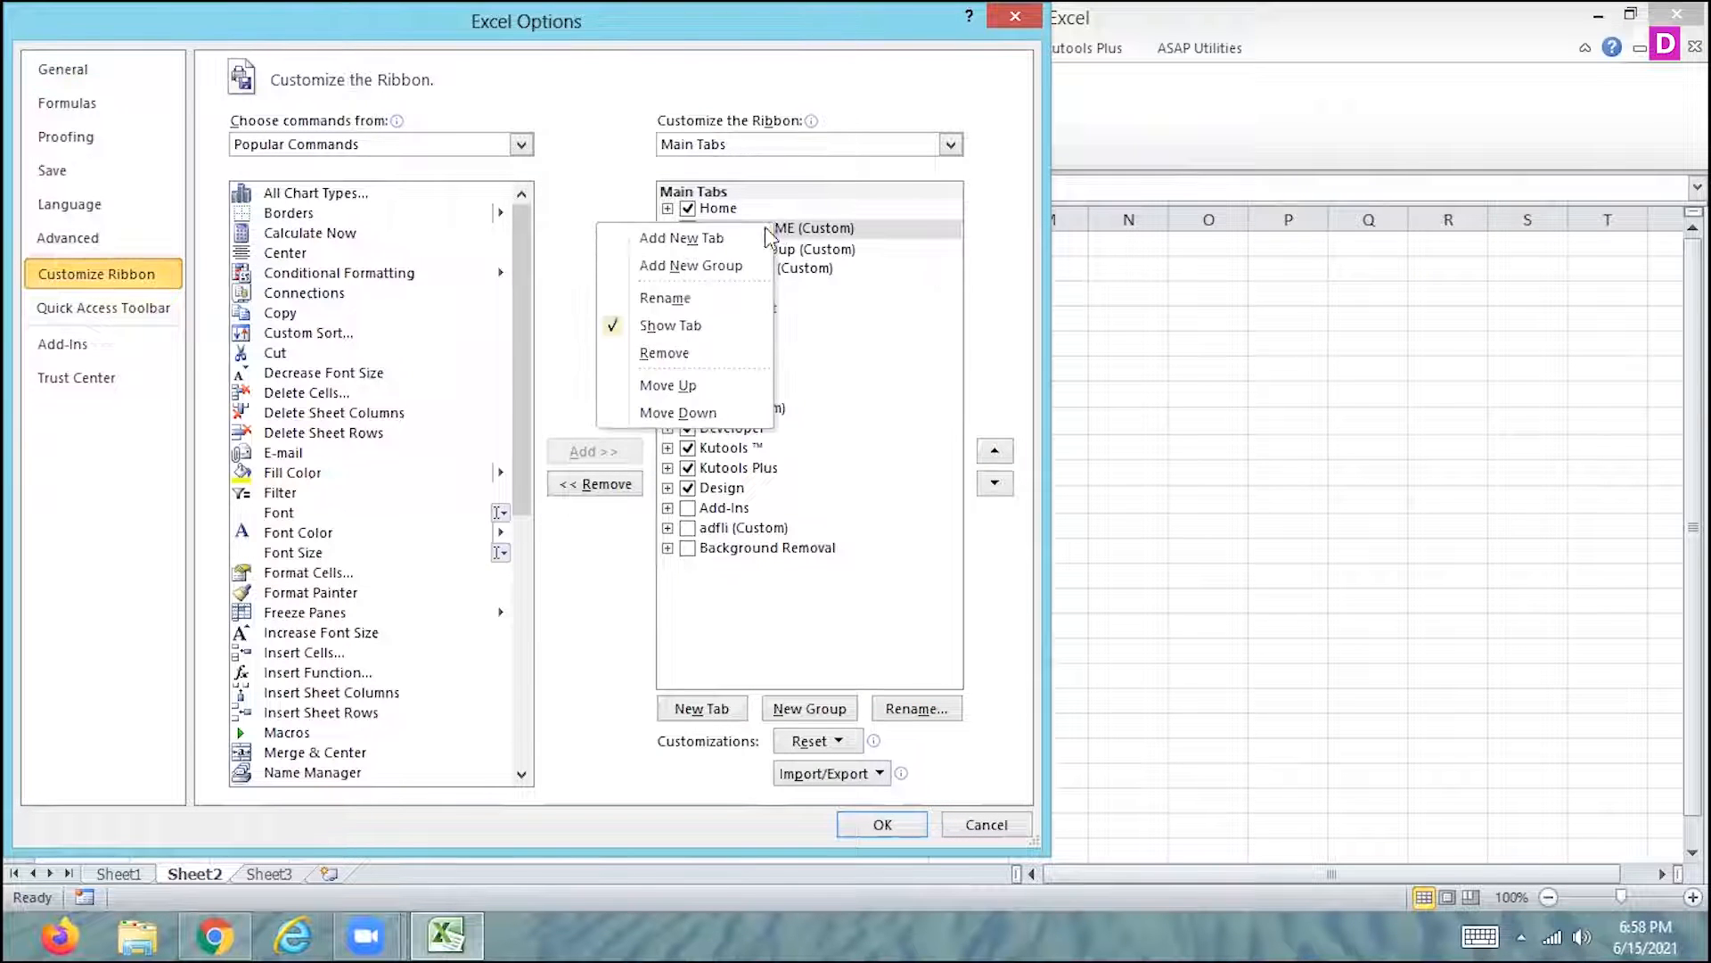
click(676, 351)
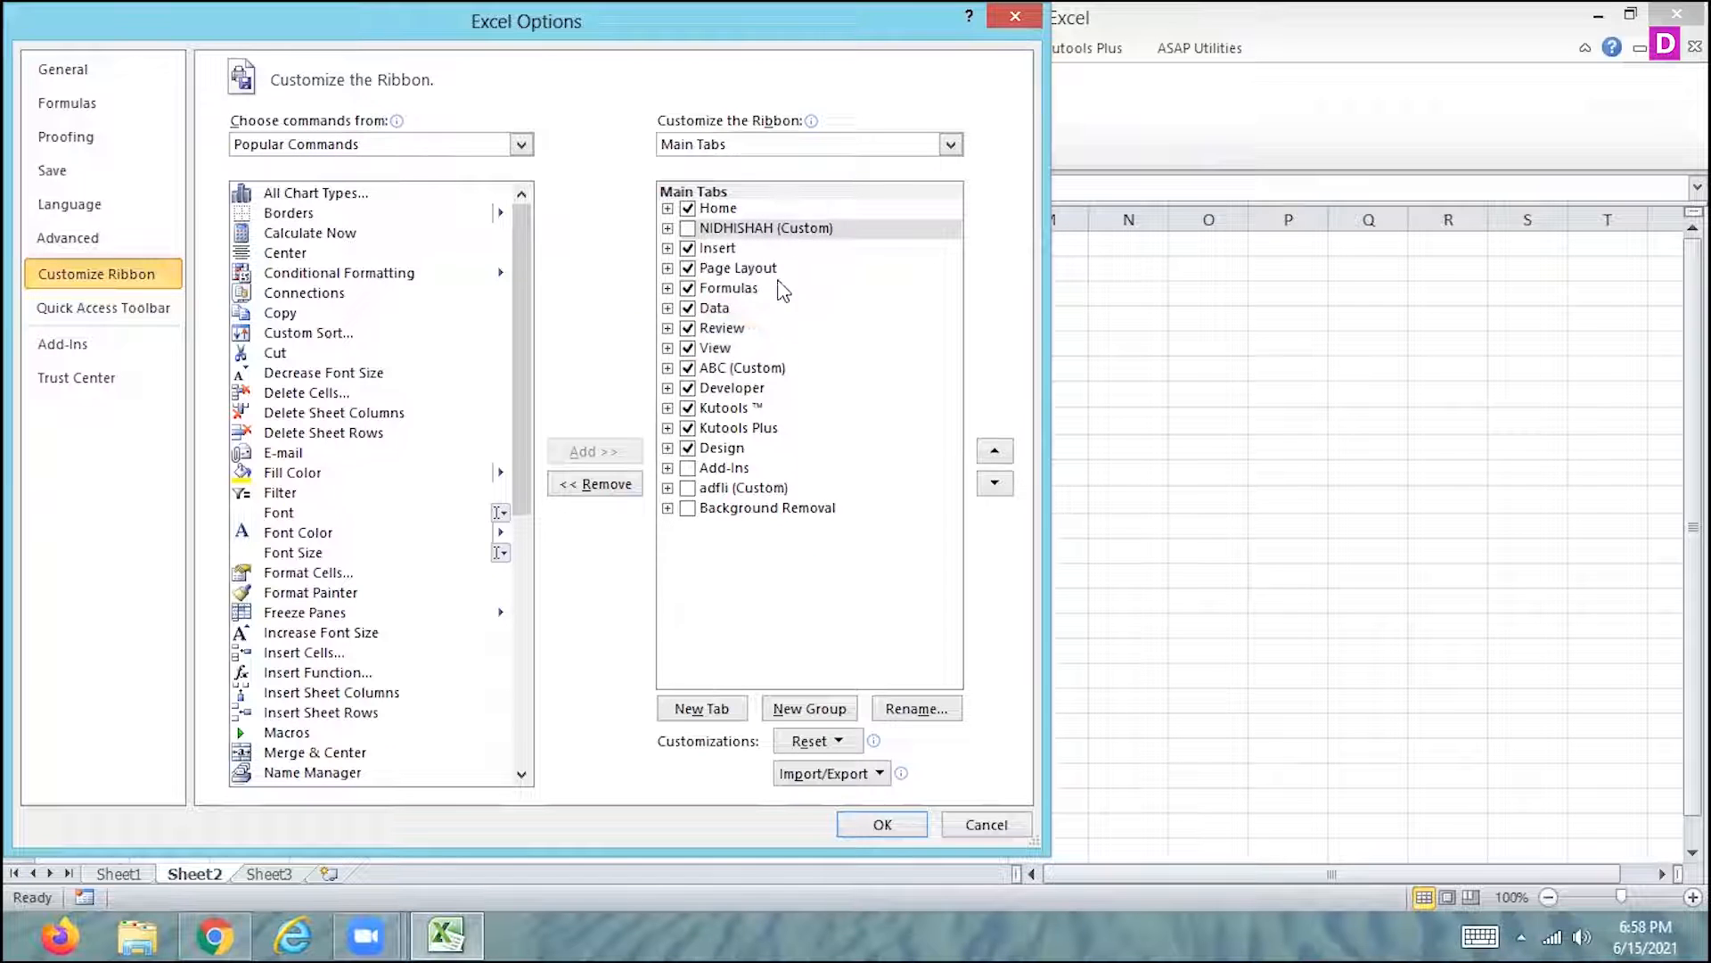
right_click(803, 232)
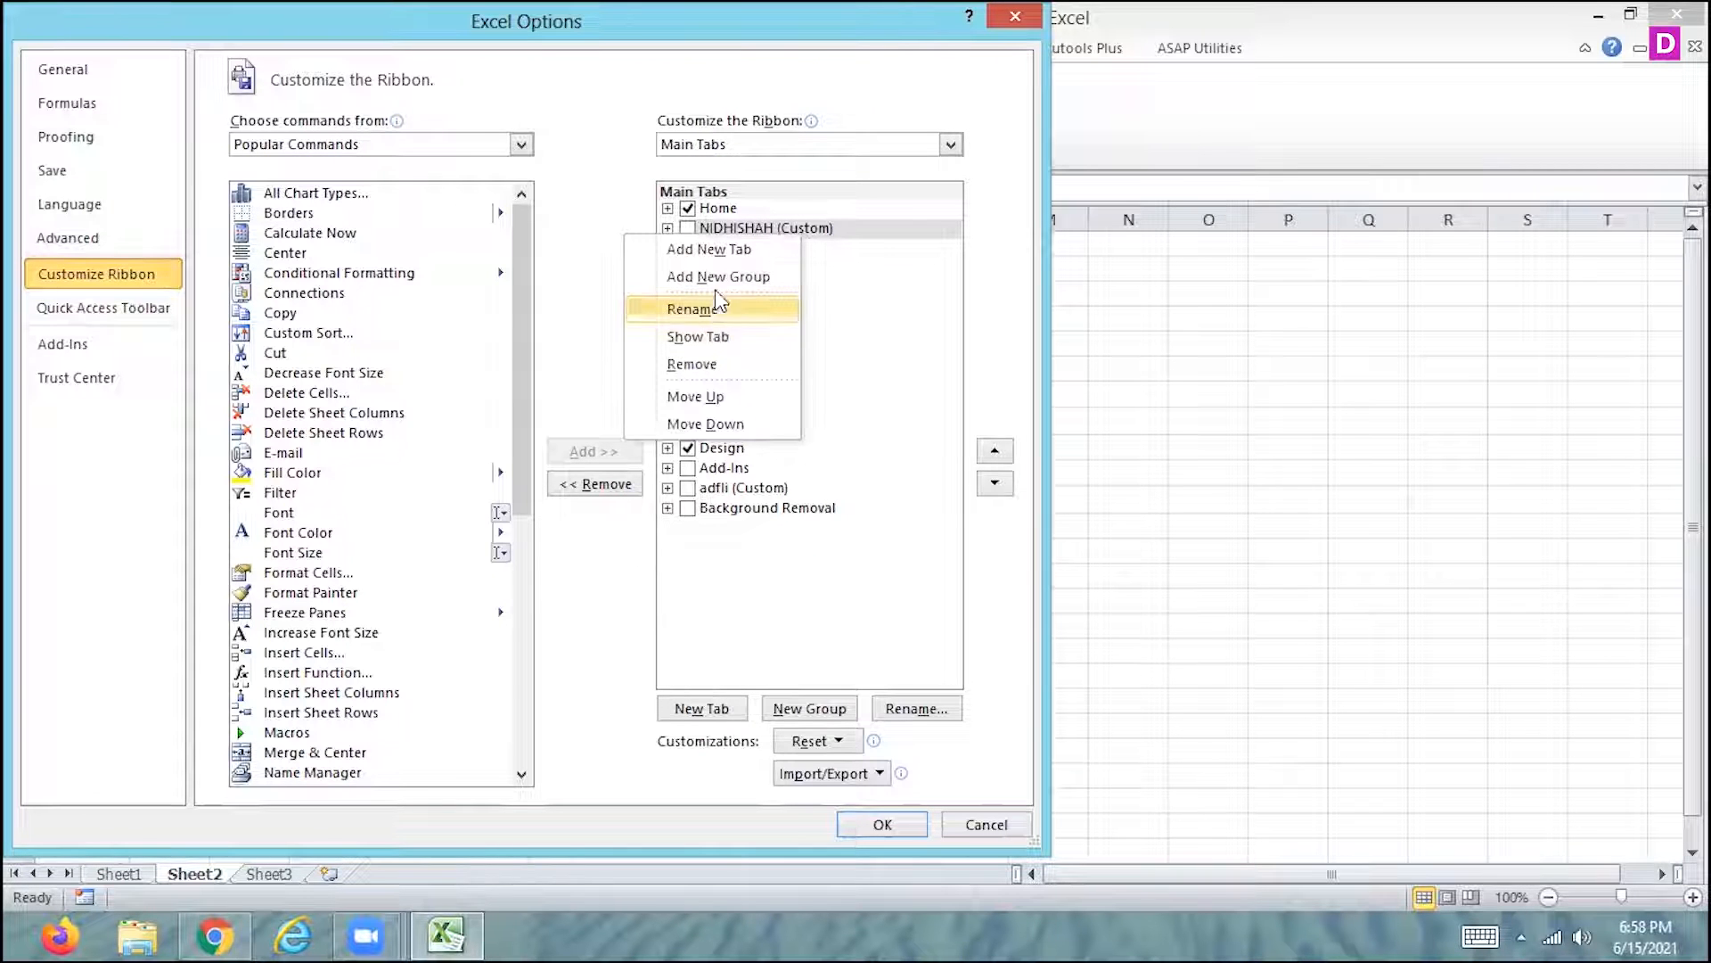
click(704, 364)
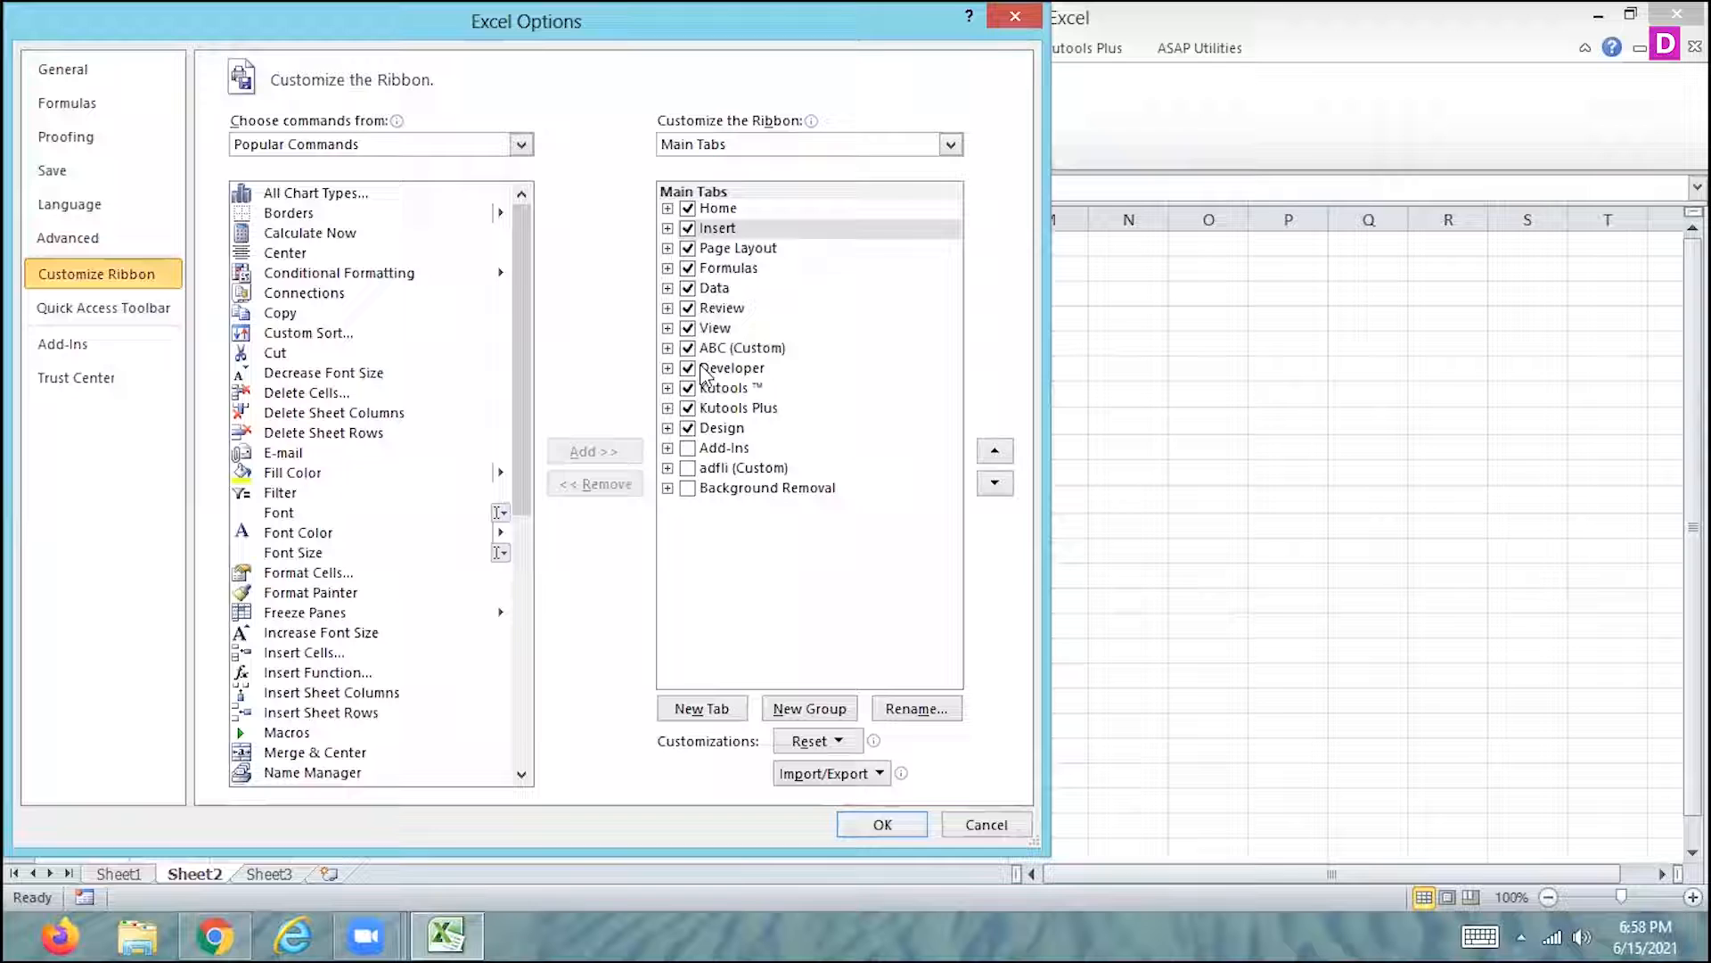
right_click(742, 468)
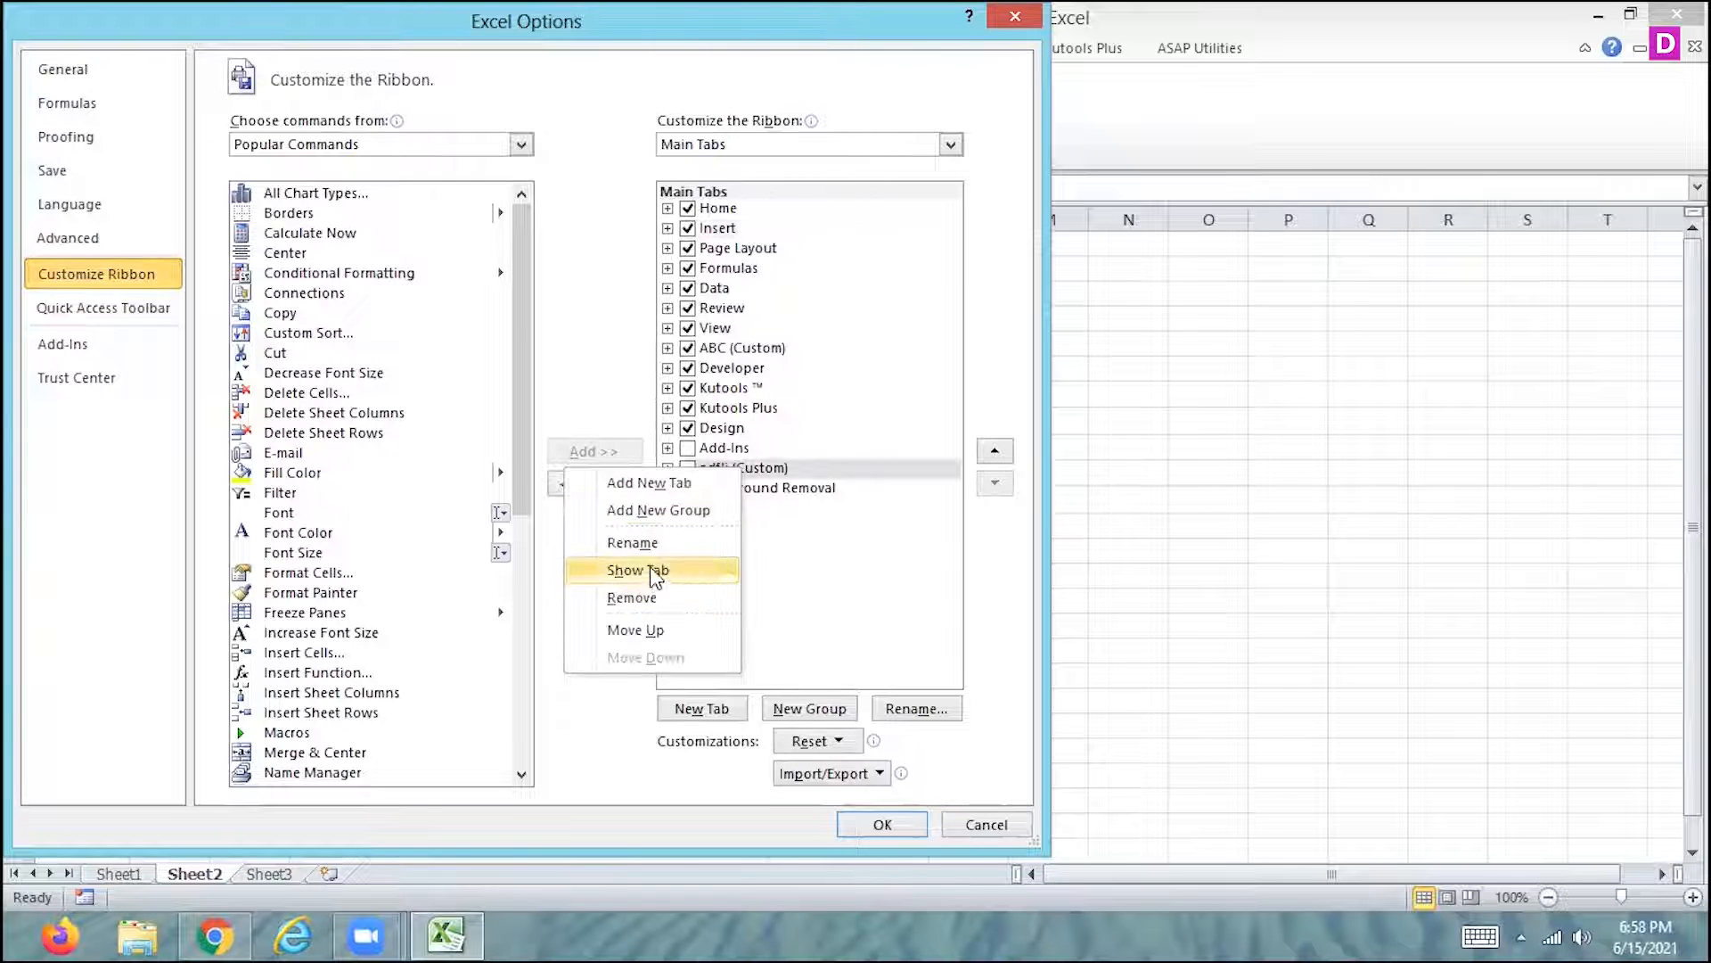
click(632, 597)
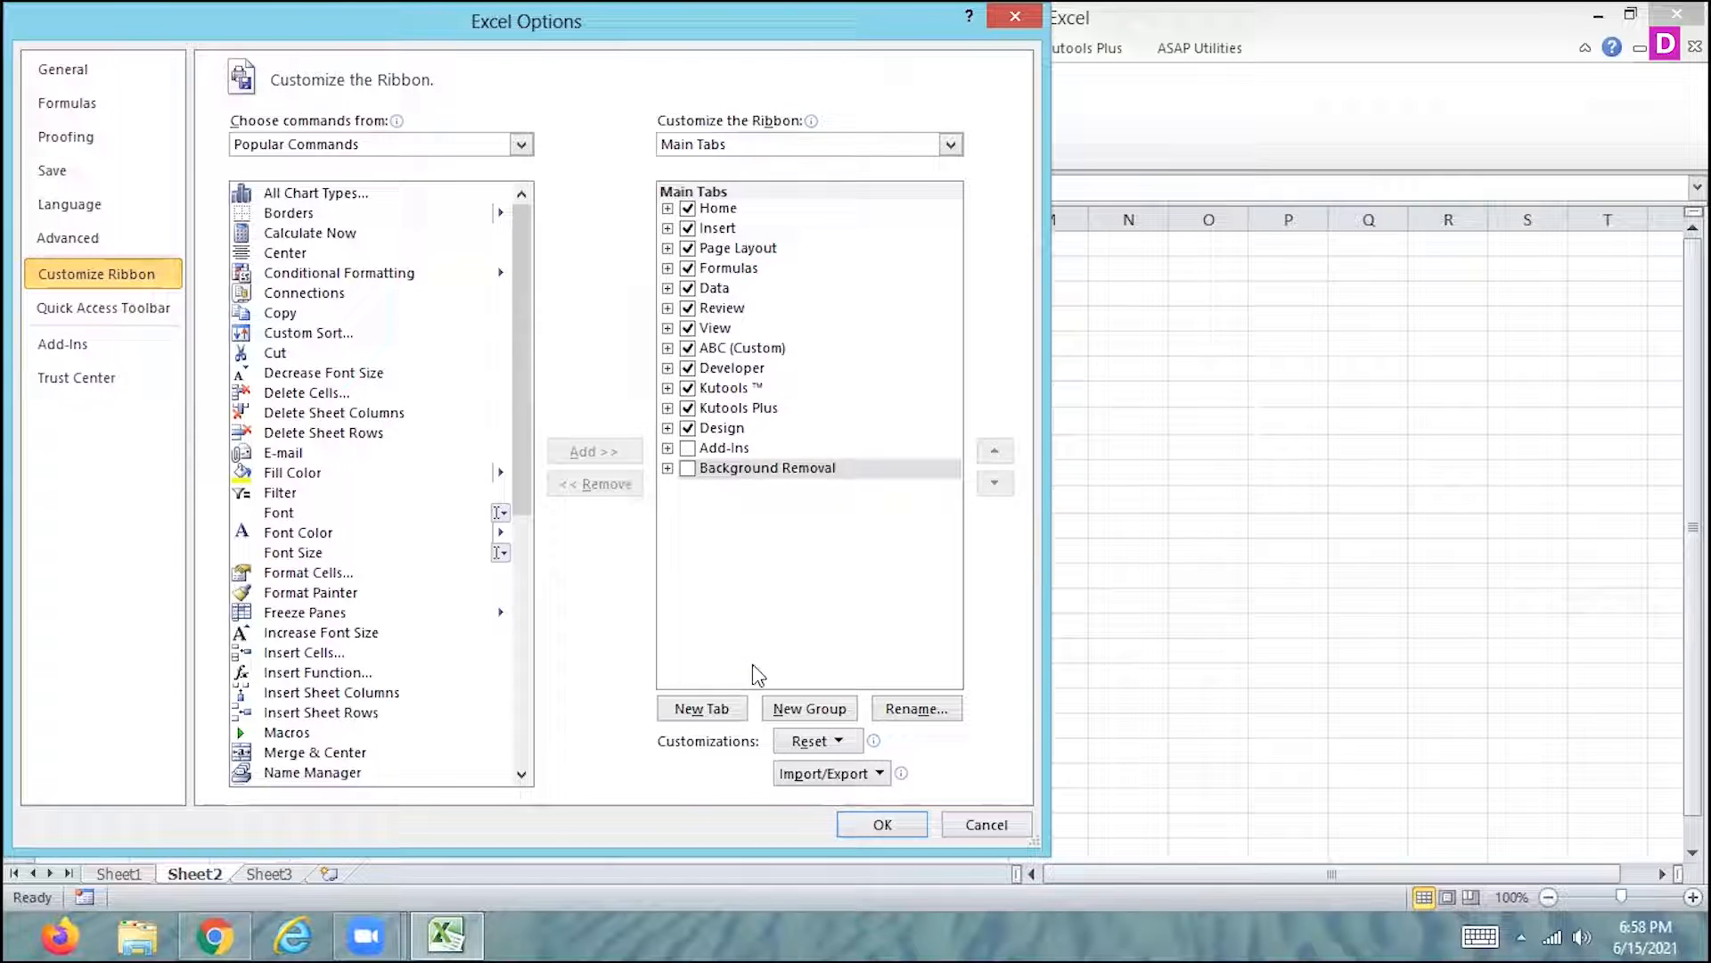
click(862, 825)
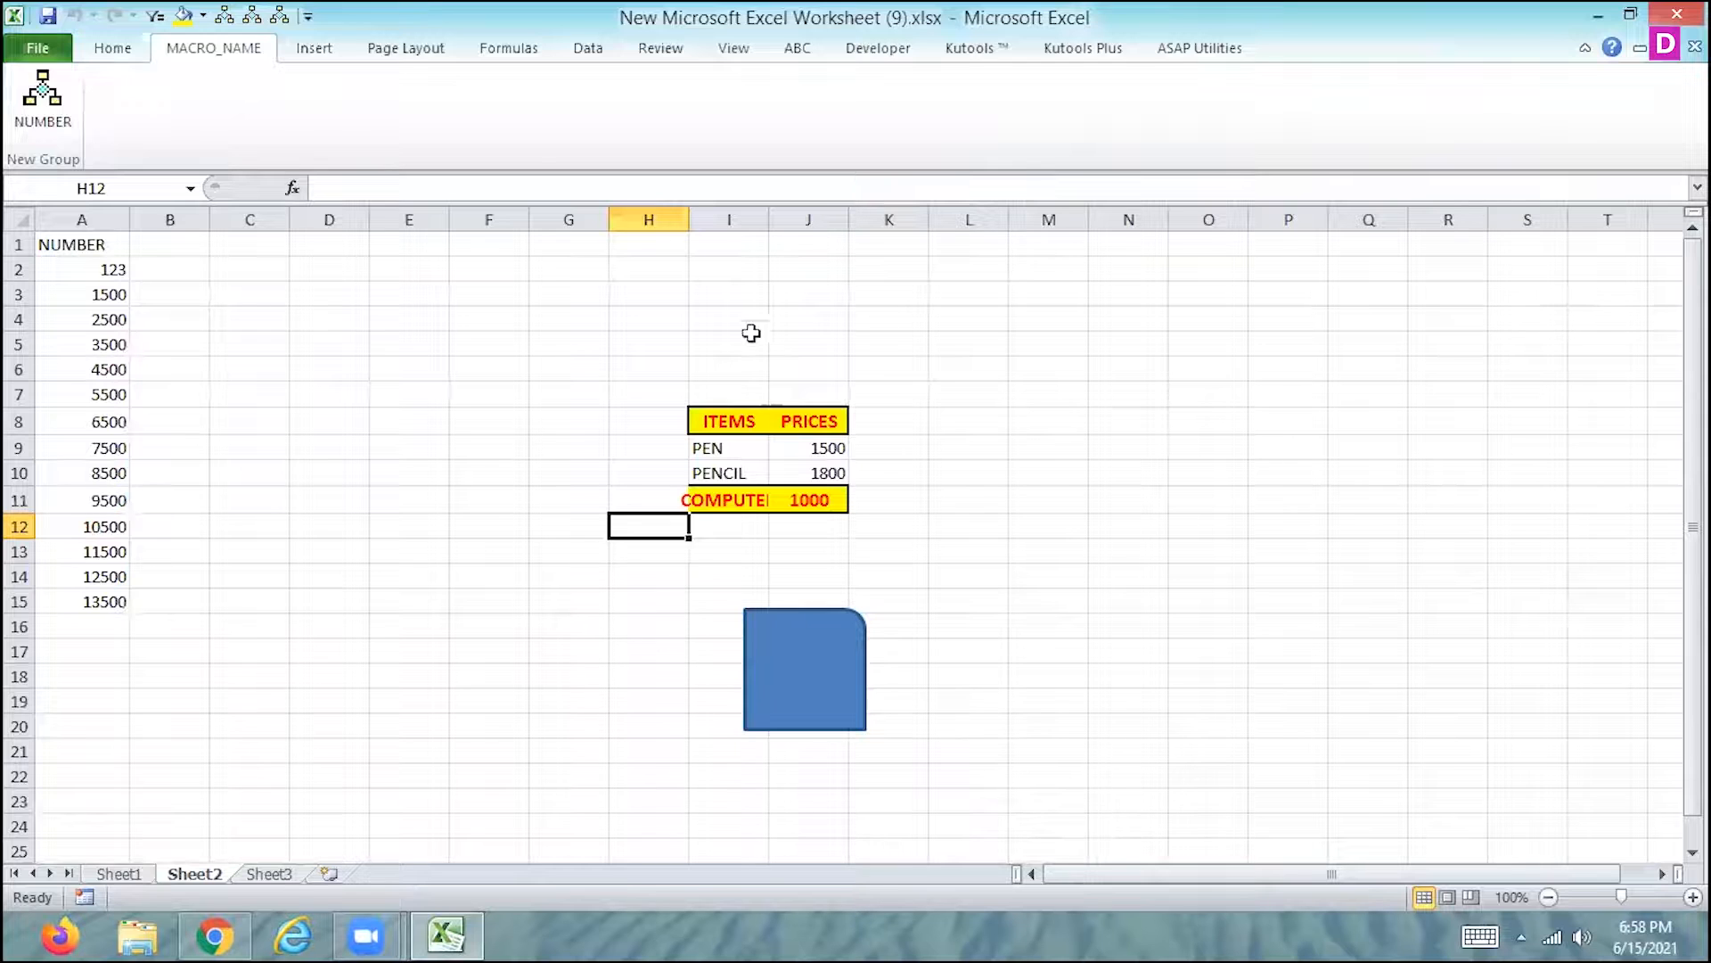
key(ctrl+s)
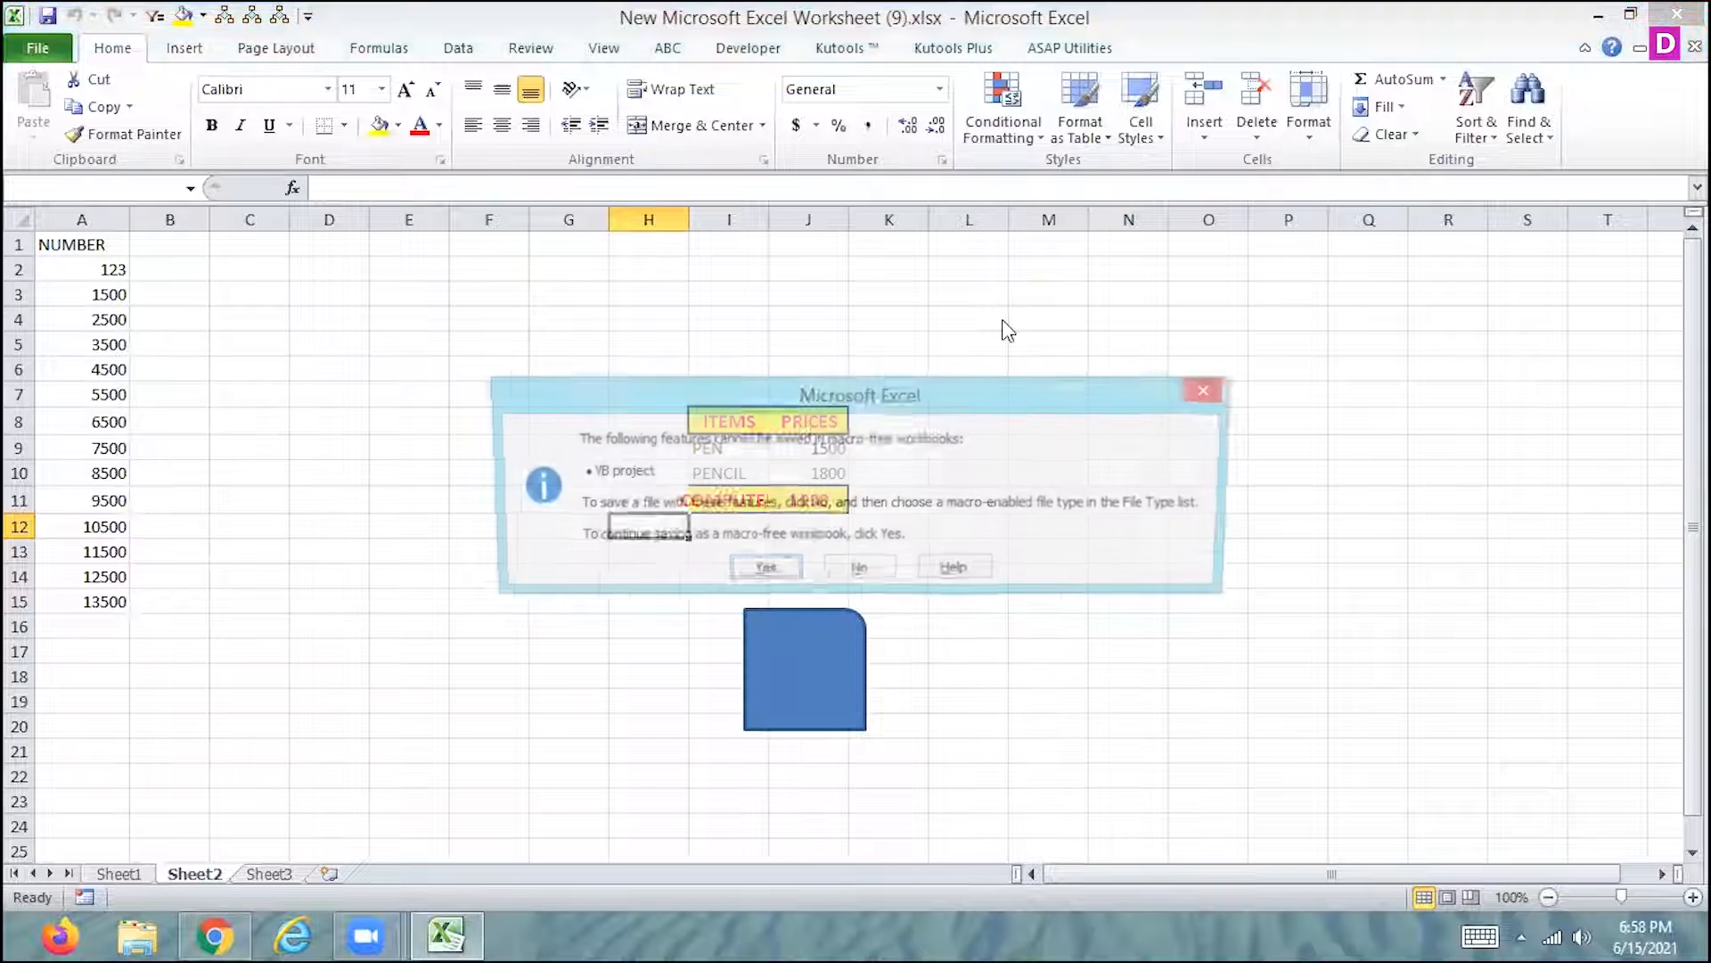
click(1211, 389)
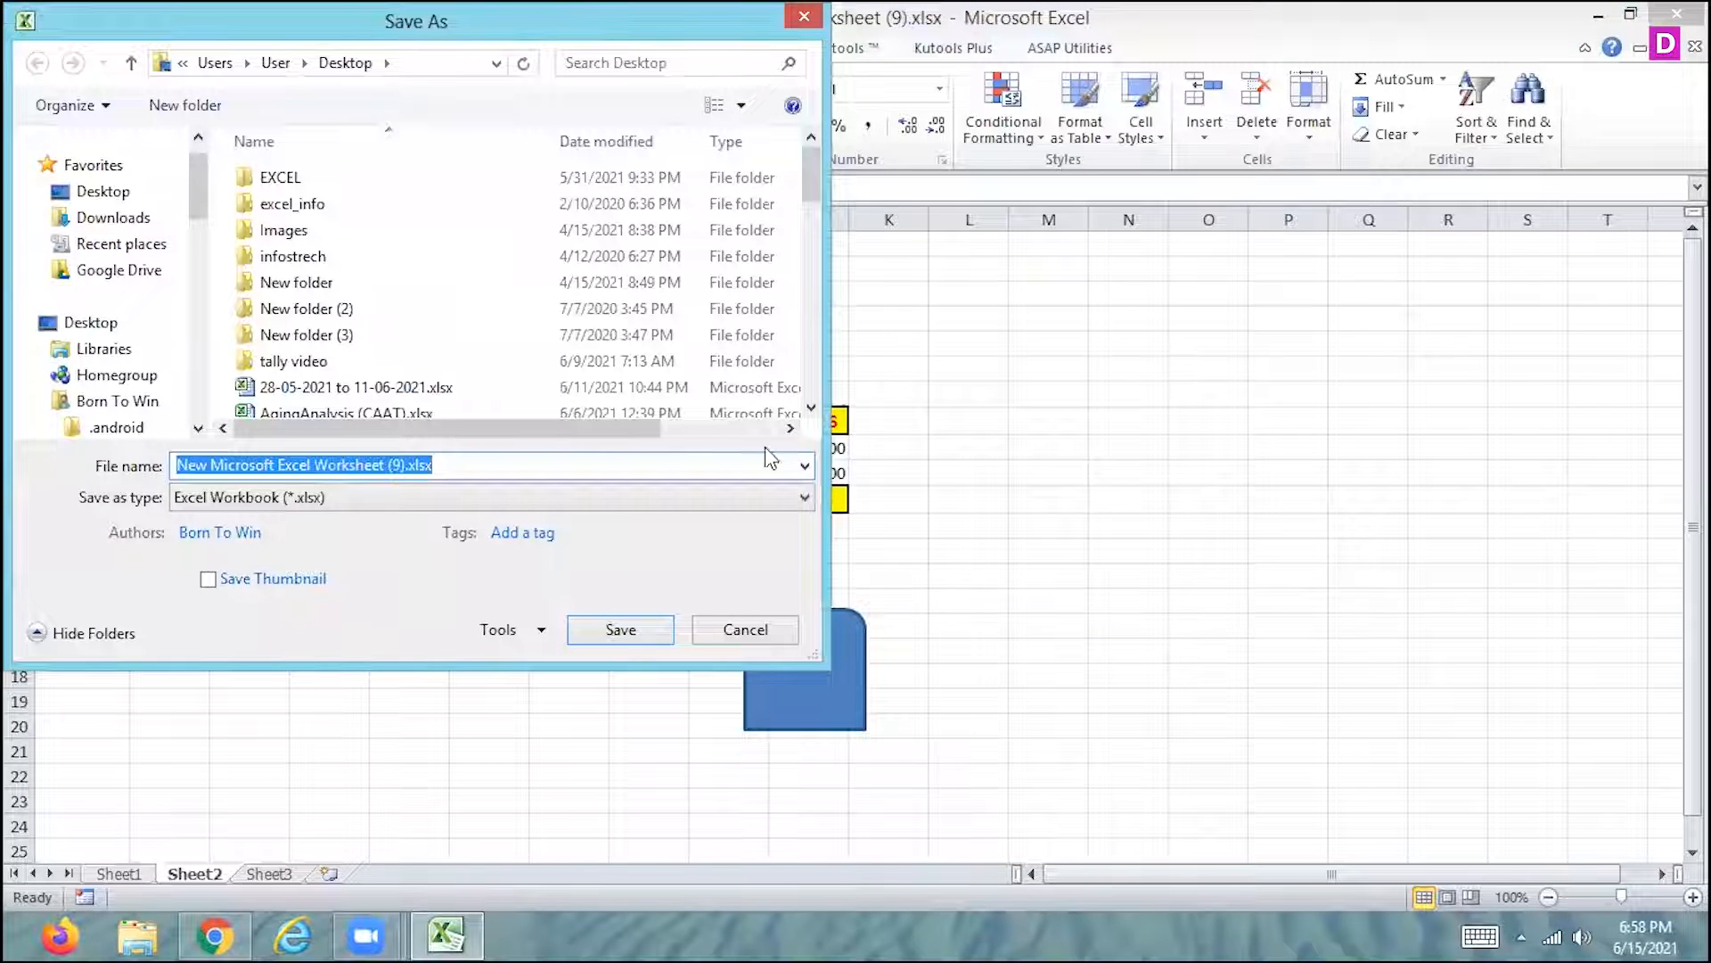
click(742, 629)
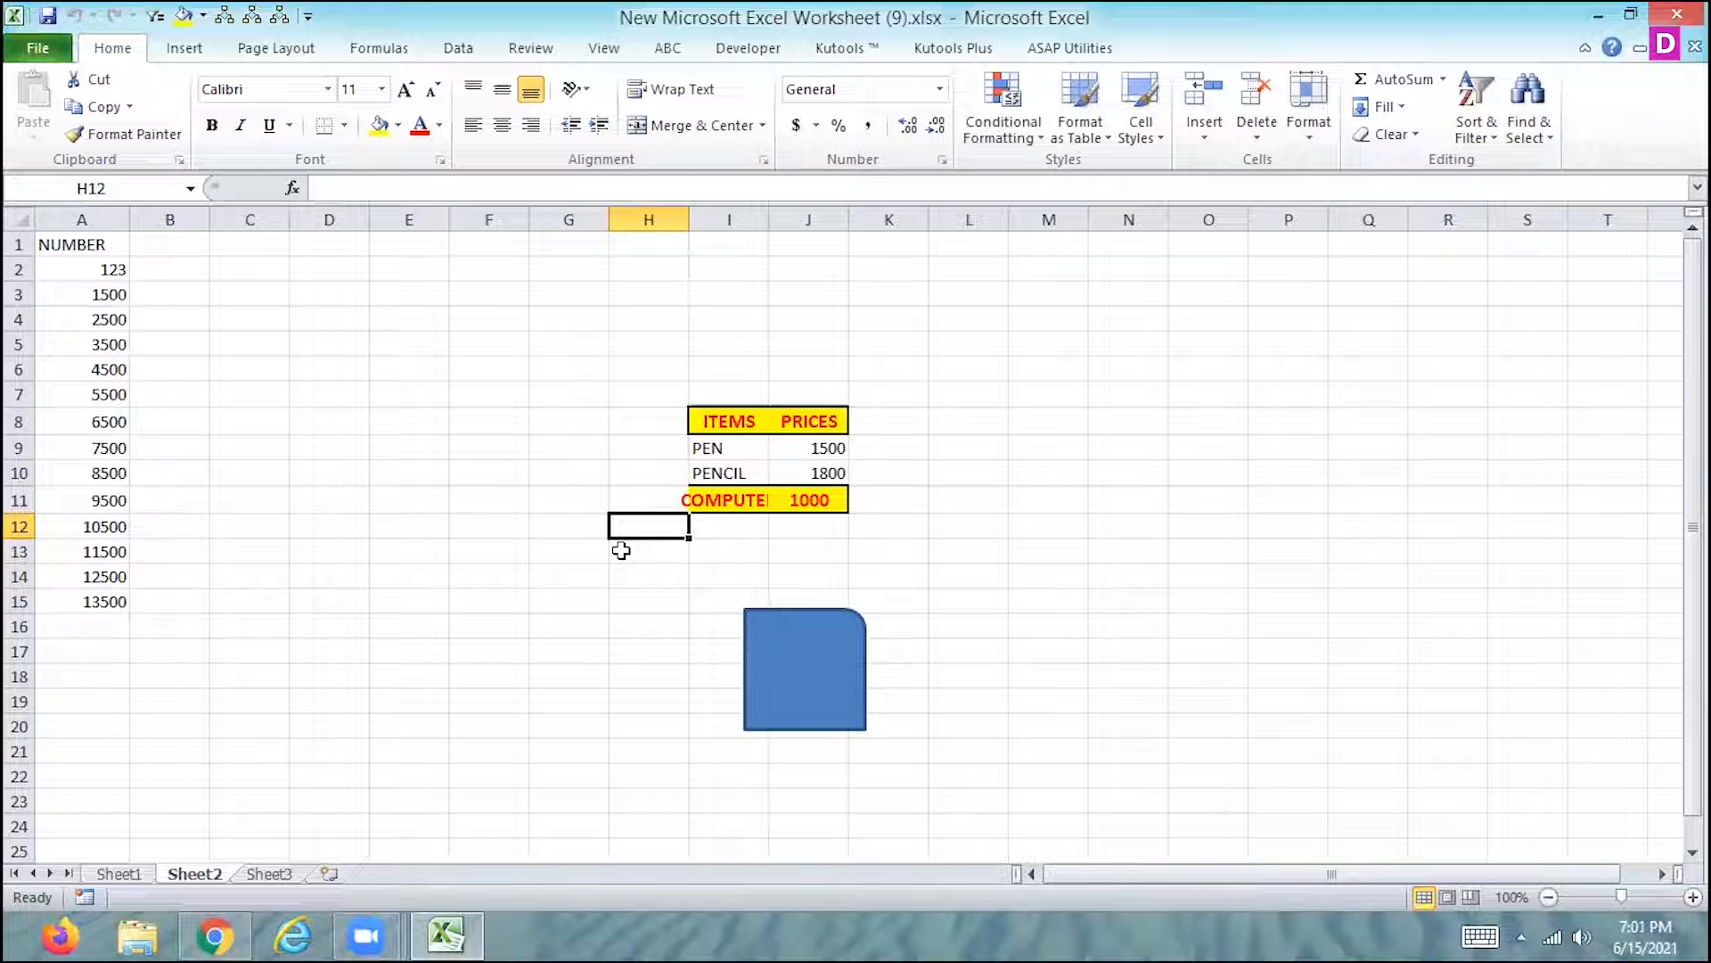
- Copy the formatting of the ITEMS heading in I8 to cell A2 with Format Painter
click(740, 426)
click(174, 139)
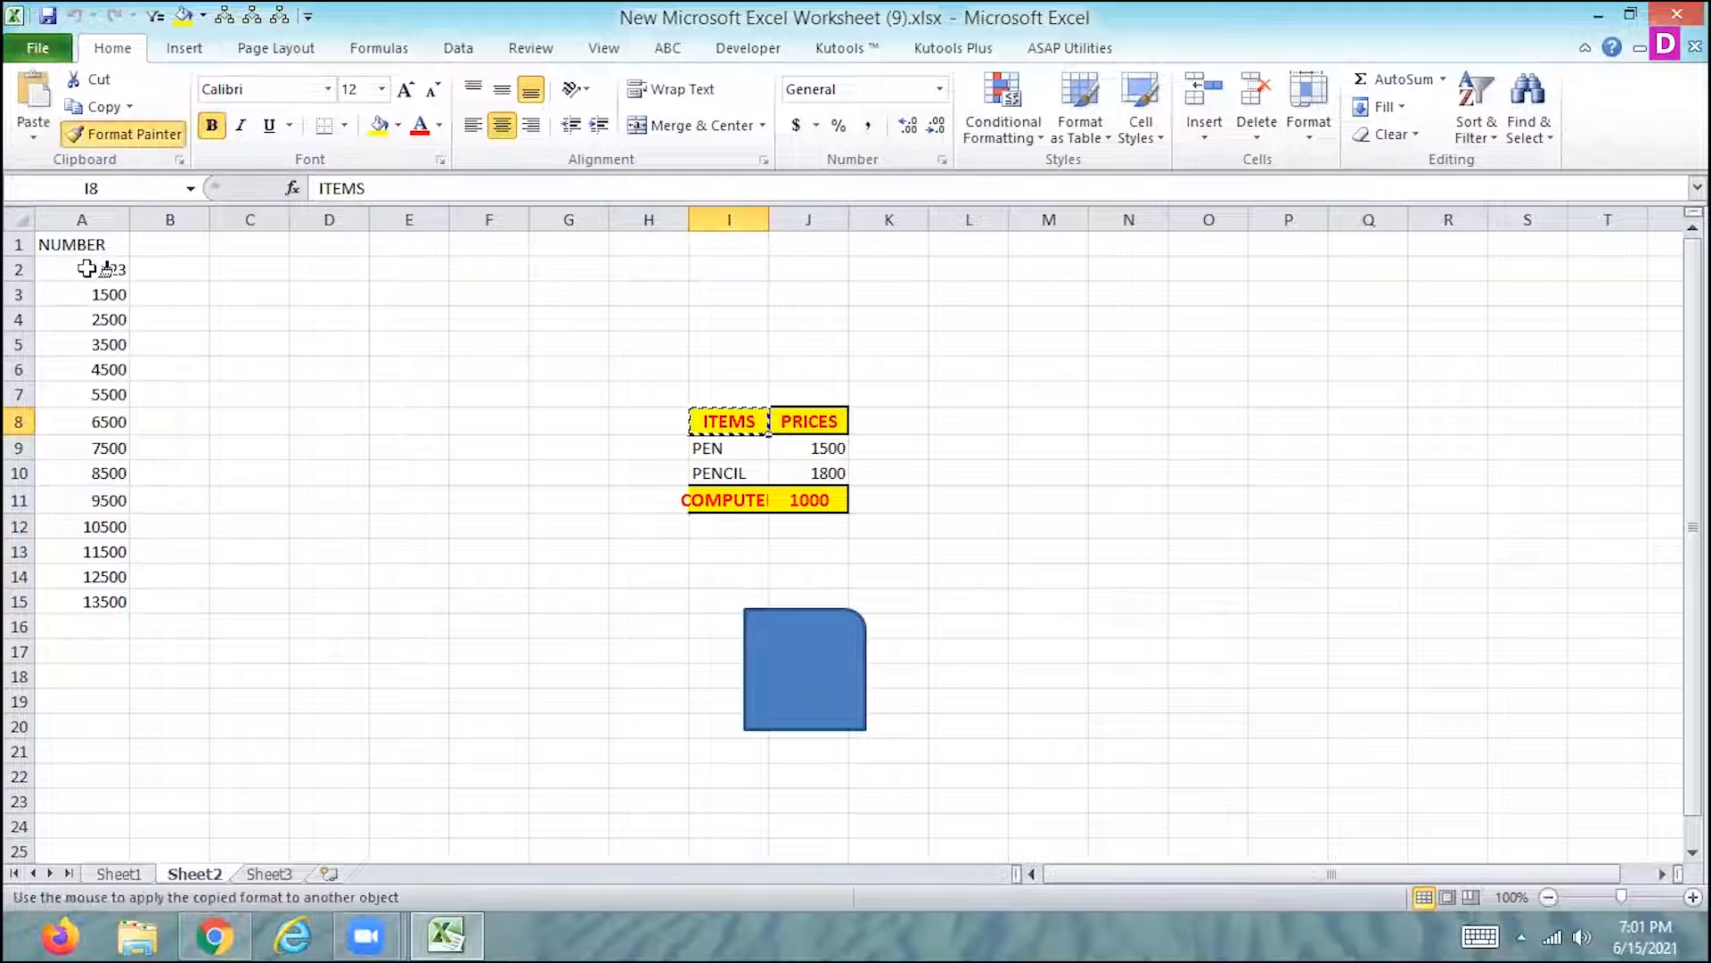
click(103, 269)
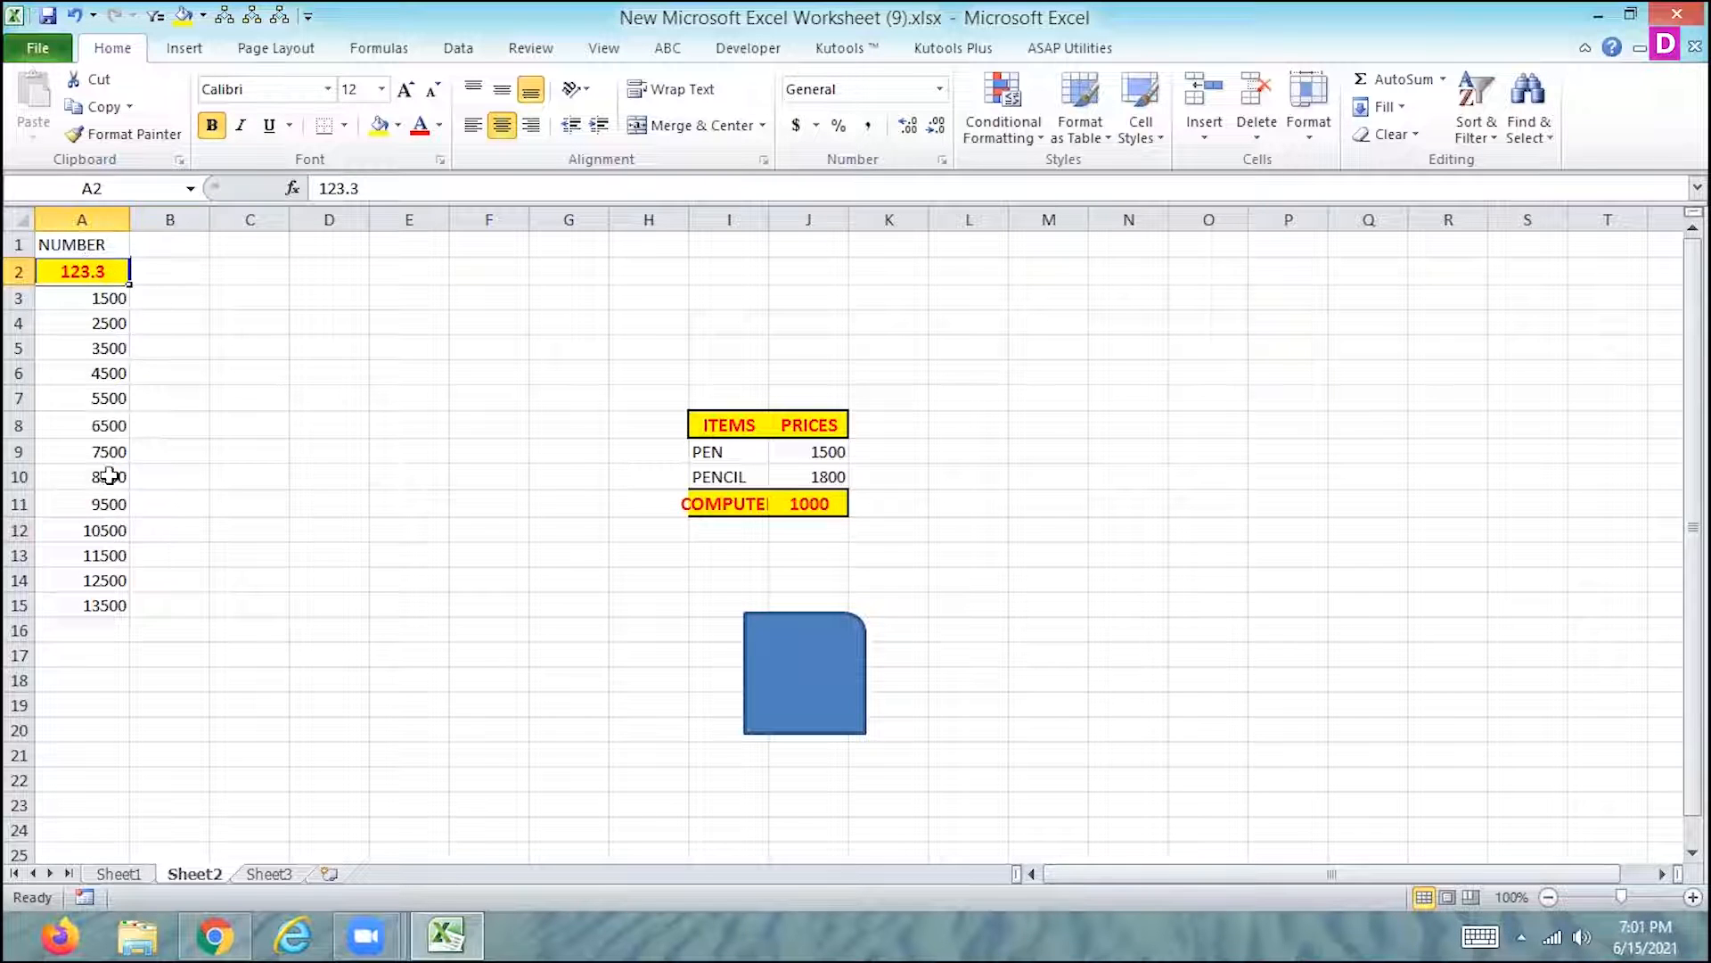
- Run the recorded formatting macro on the NUMBER column values in A2:A15
drag(116, 270, 72, 598)
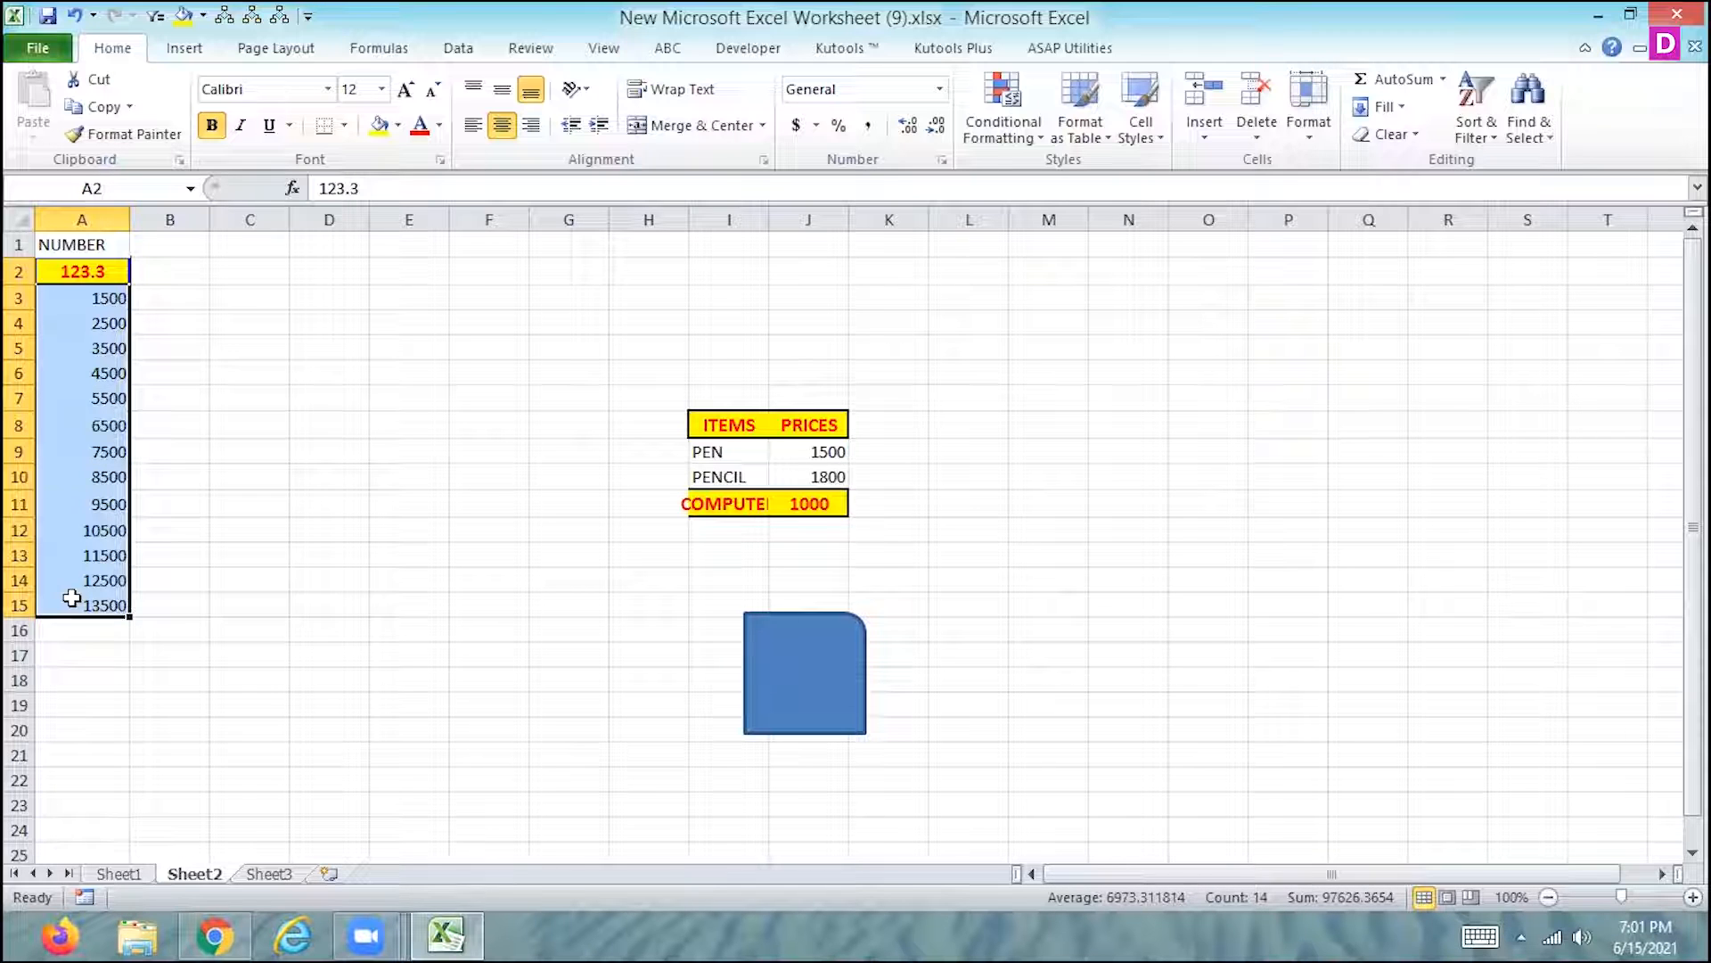
key(ctrl+m)
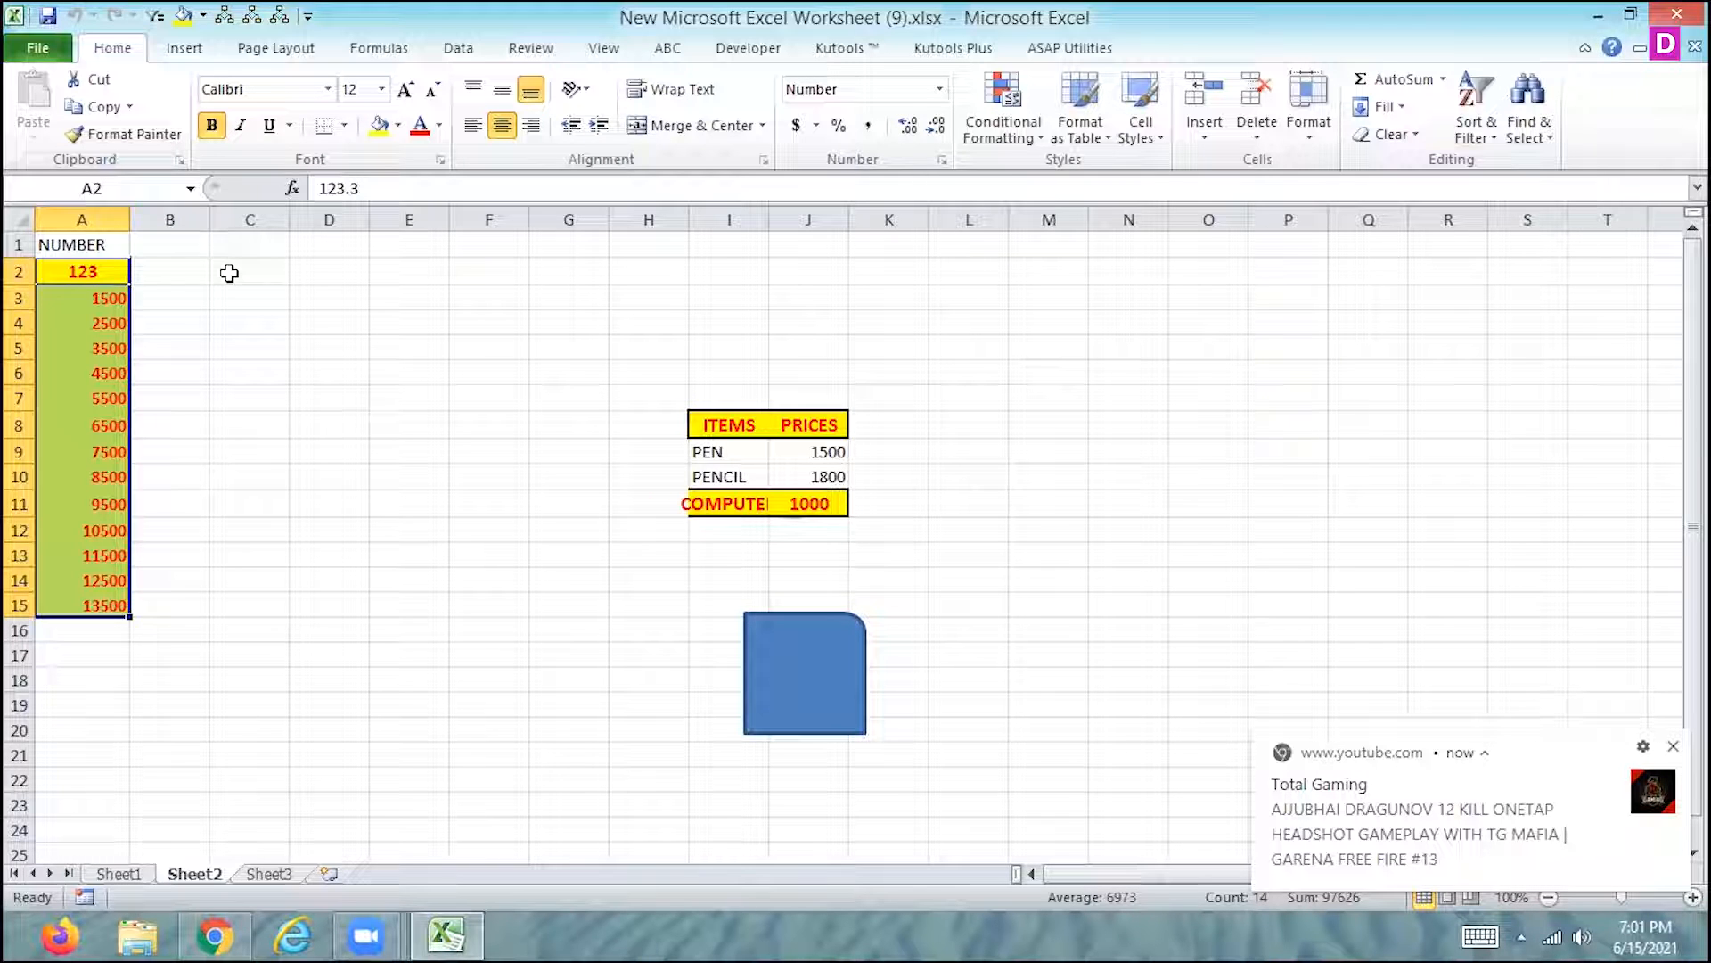
- Examine the Record Macro options, including where a macro is stored, without starting a recording
click(46, 50)
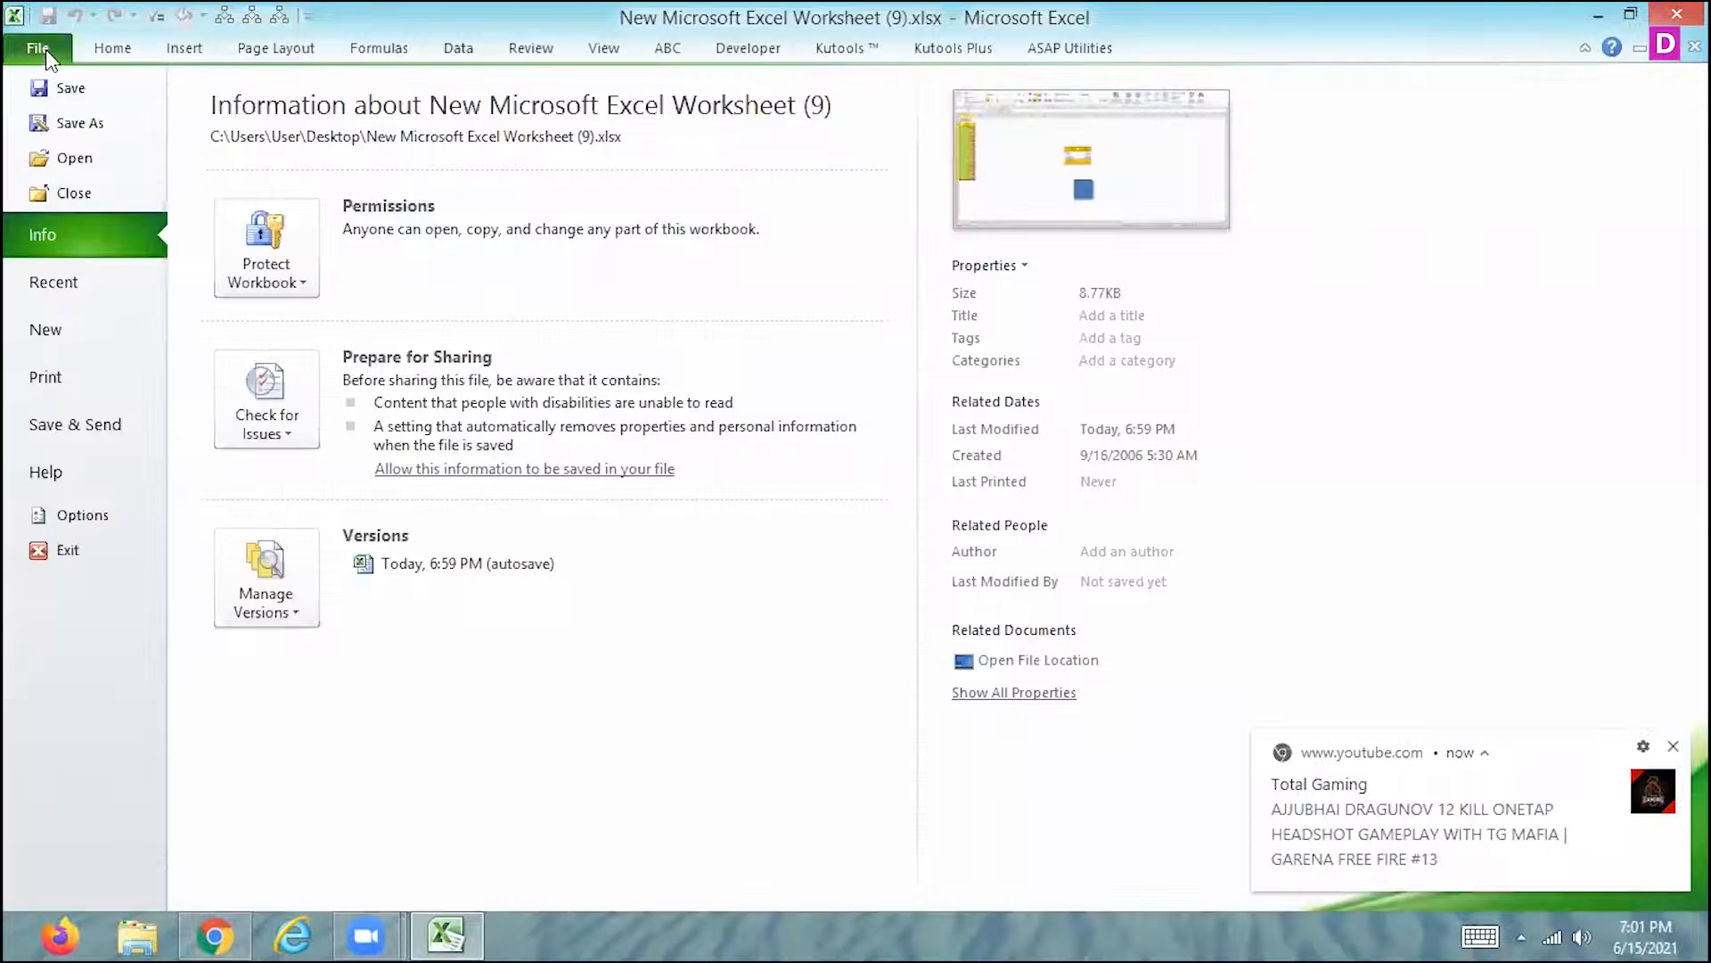
click(125, 46)
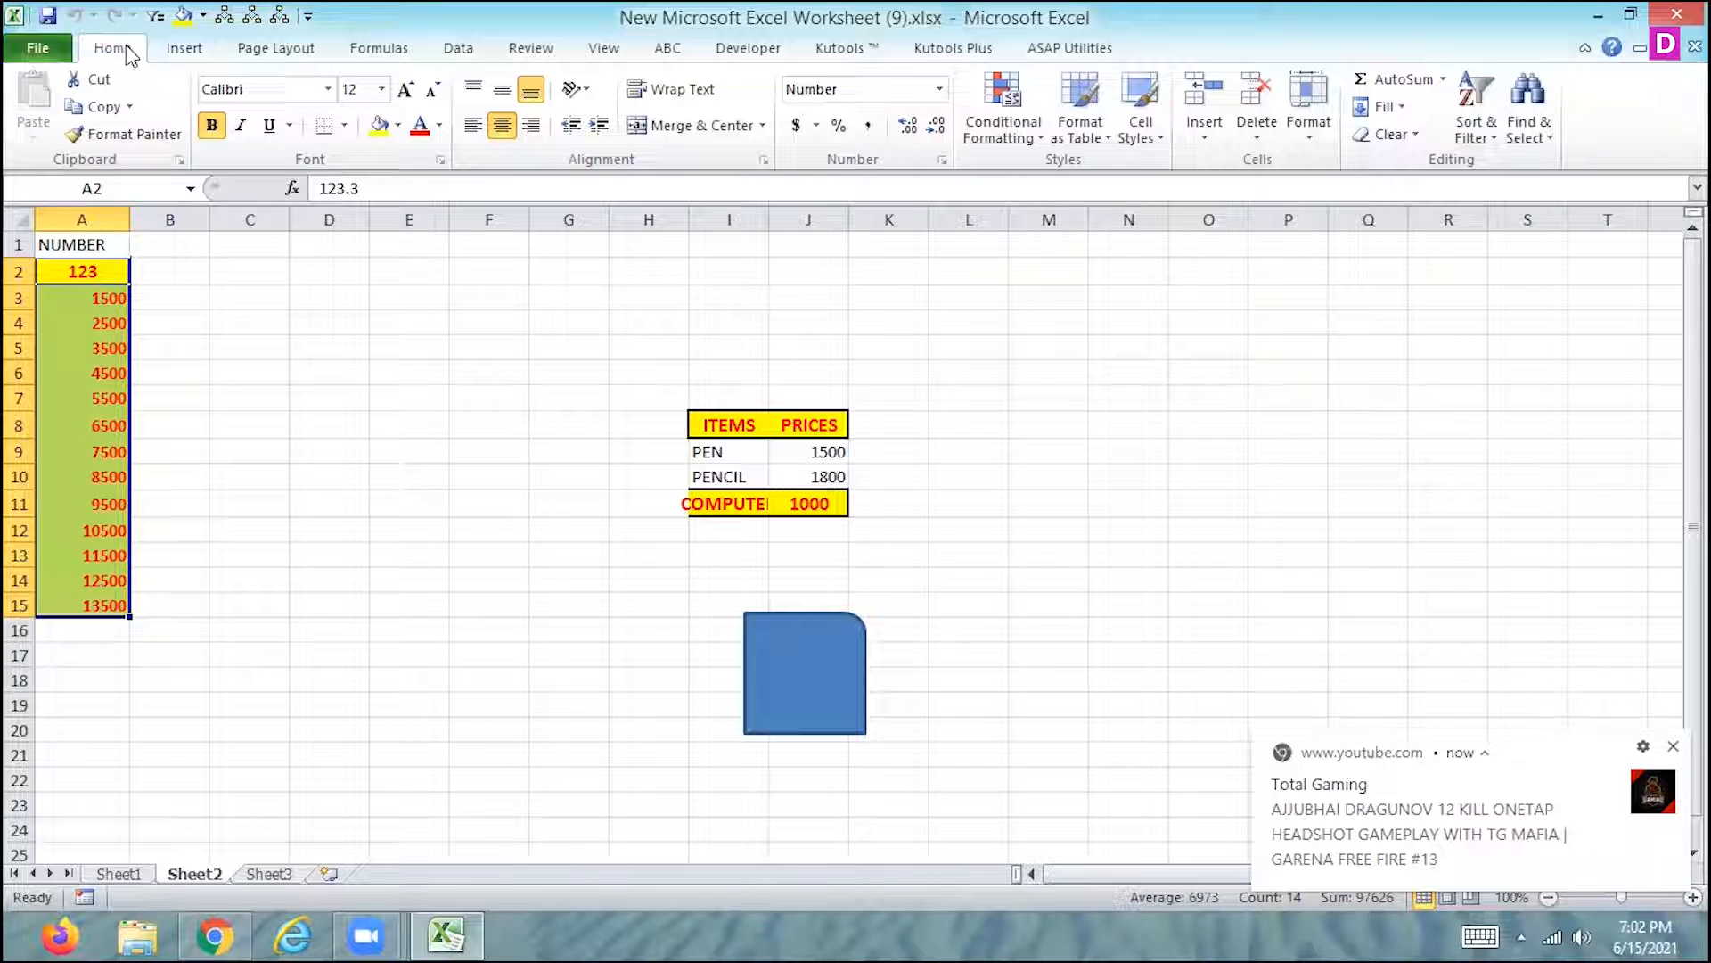
click(603, 48)
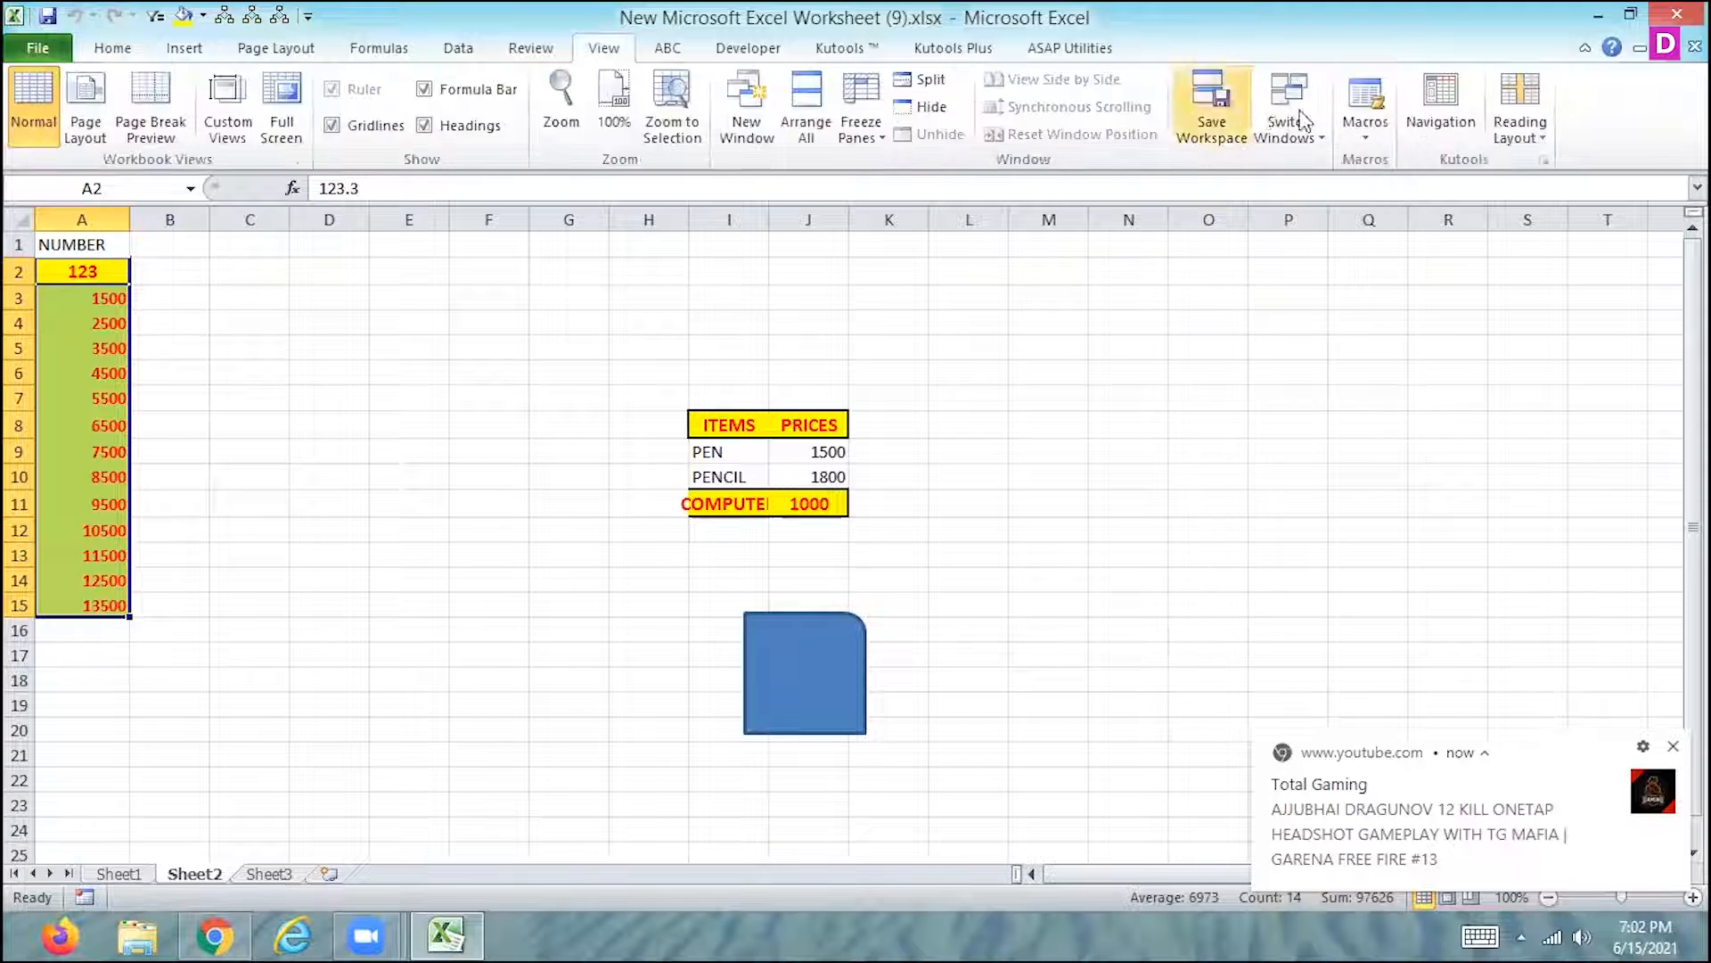
click(1364, 121)
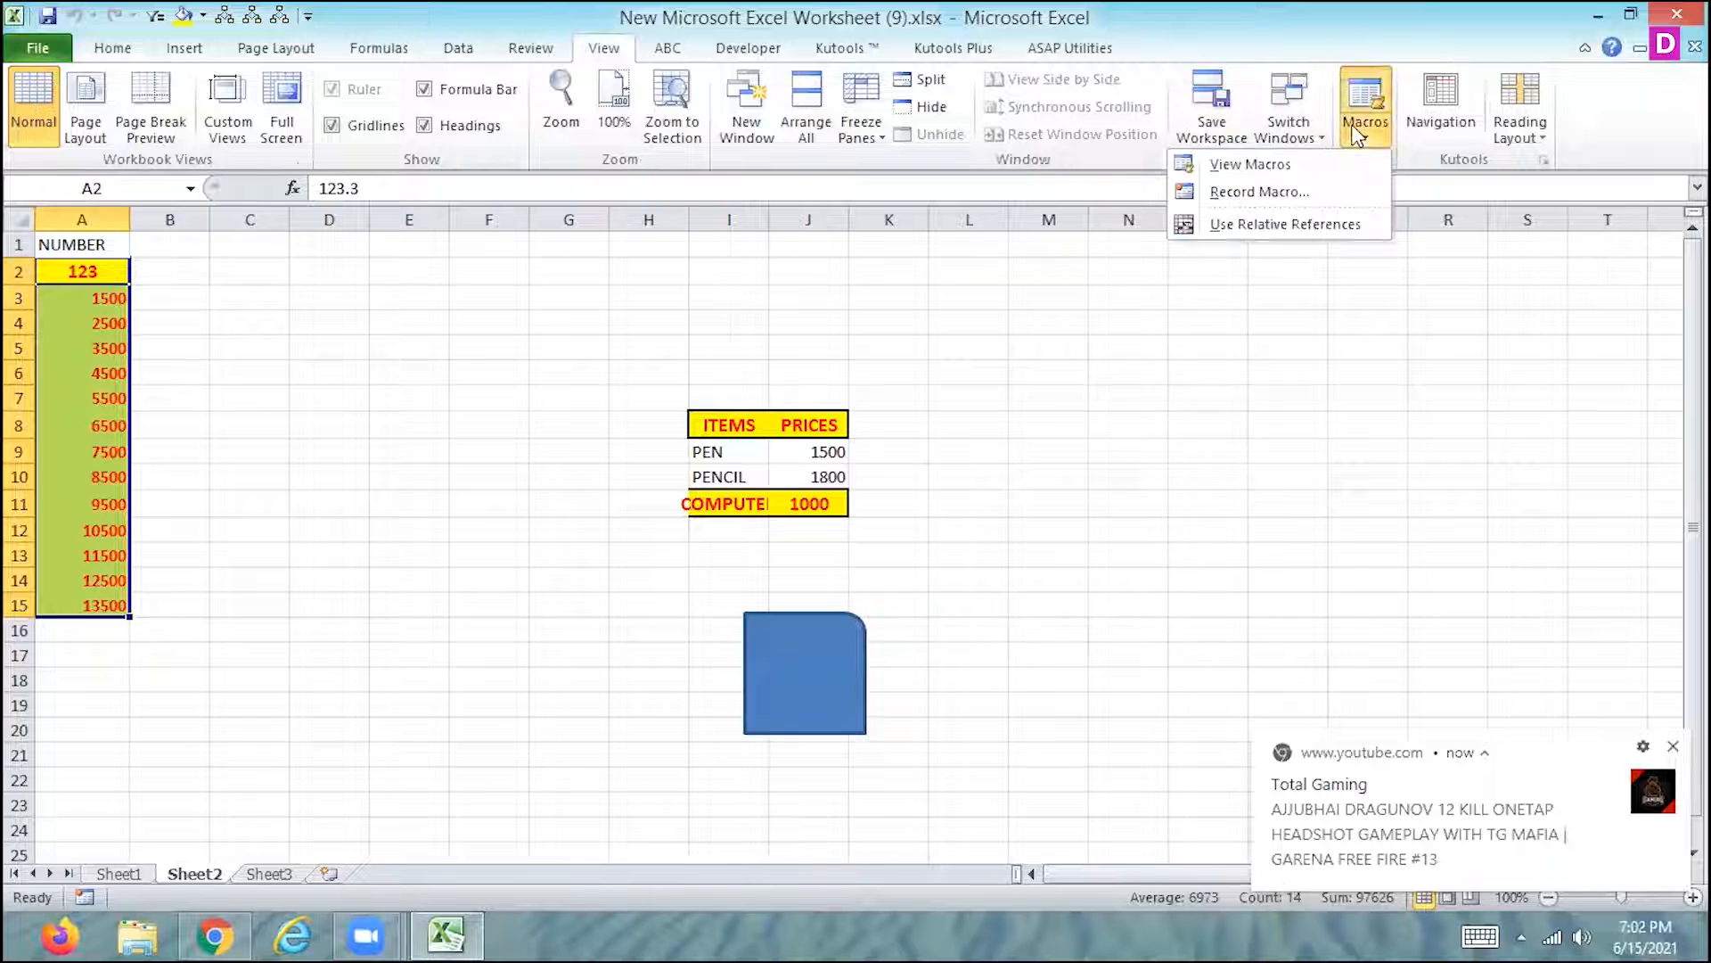
click(1257, 191)
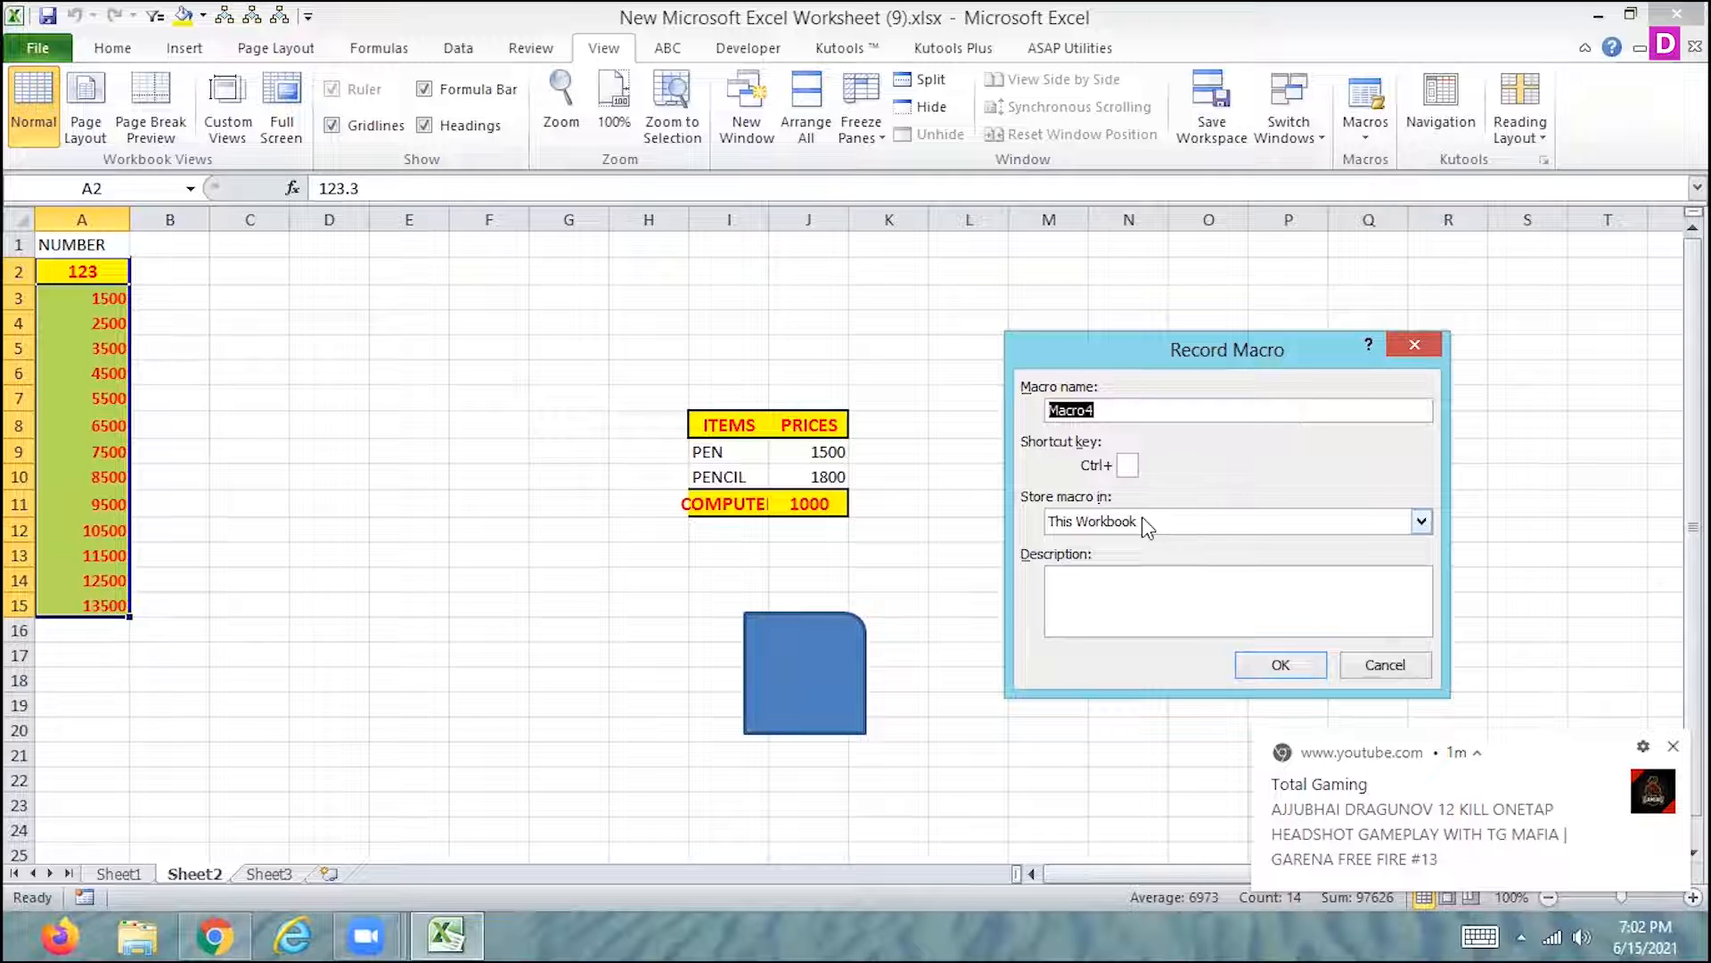
click(1386, 665)
- Switch to File Explorer, create a Microsoft Excel worksheet with the default name in New Volume (G:), and open it
click(580, 922)
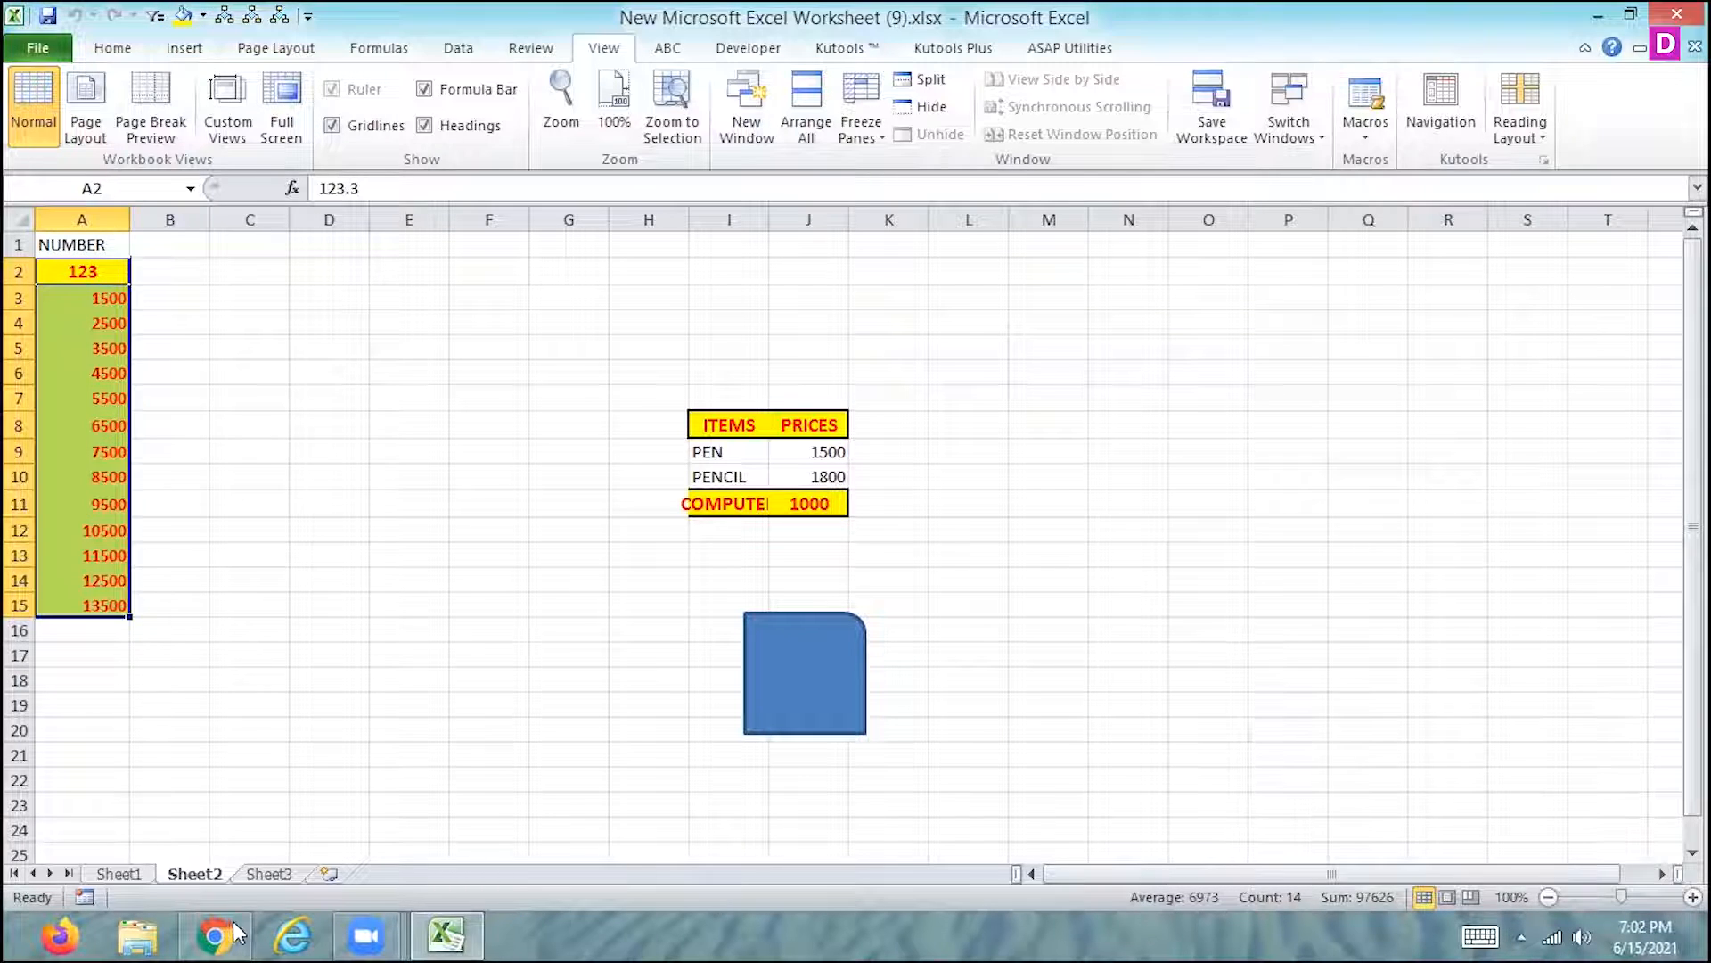
click(114, 922)
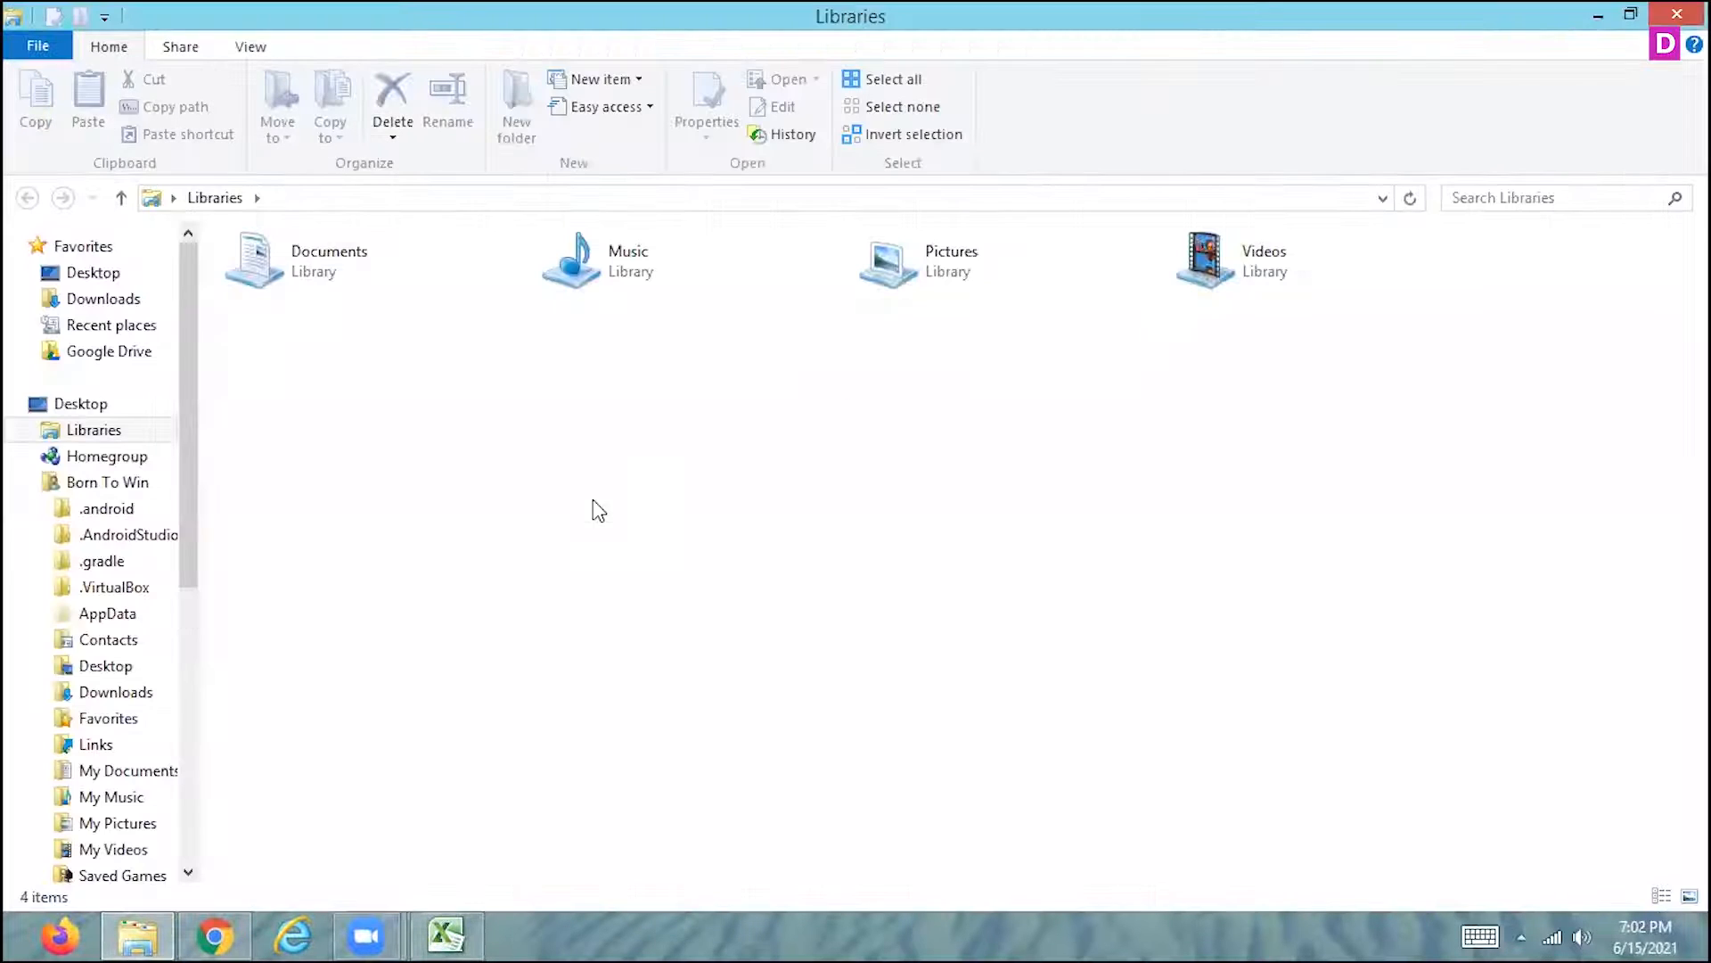
scroll(183, 606, down, 4)
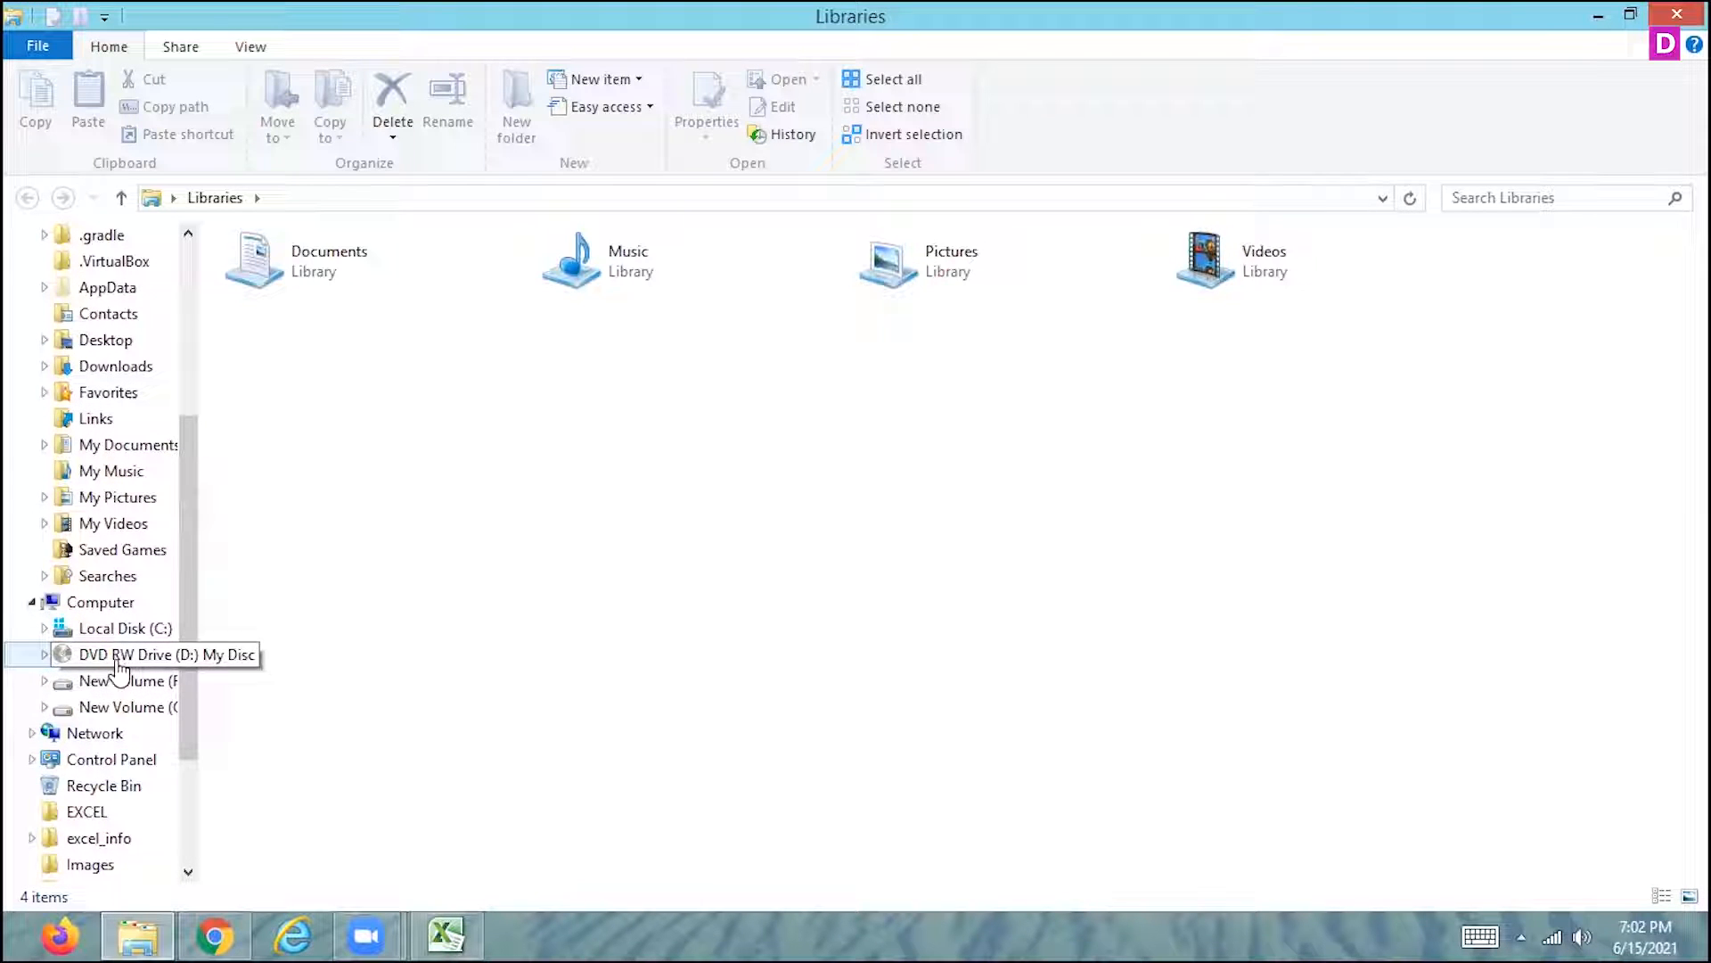
click(121, 711)
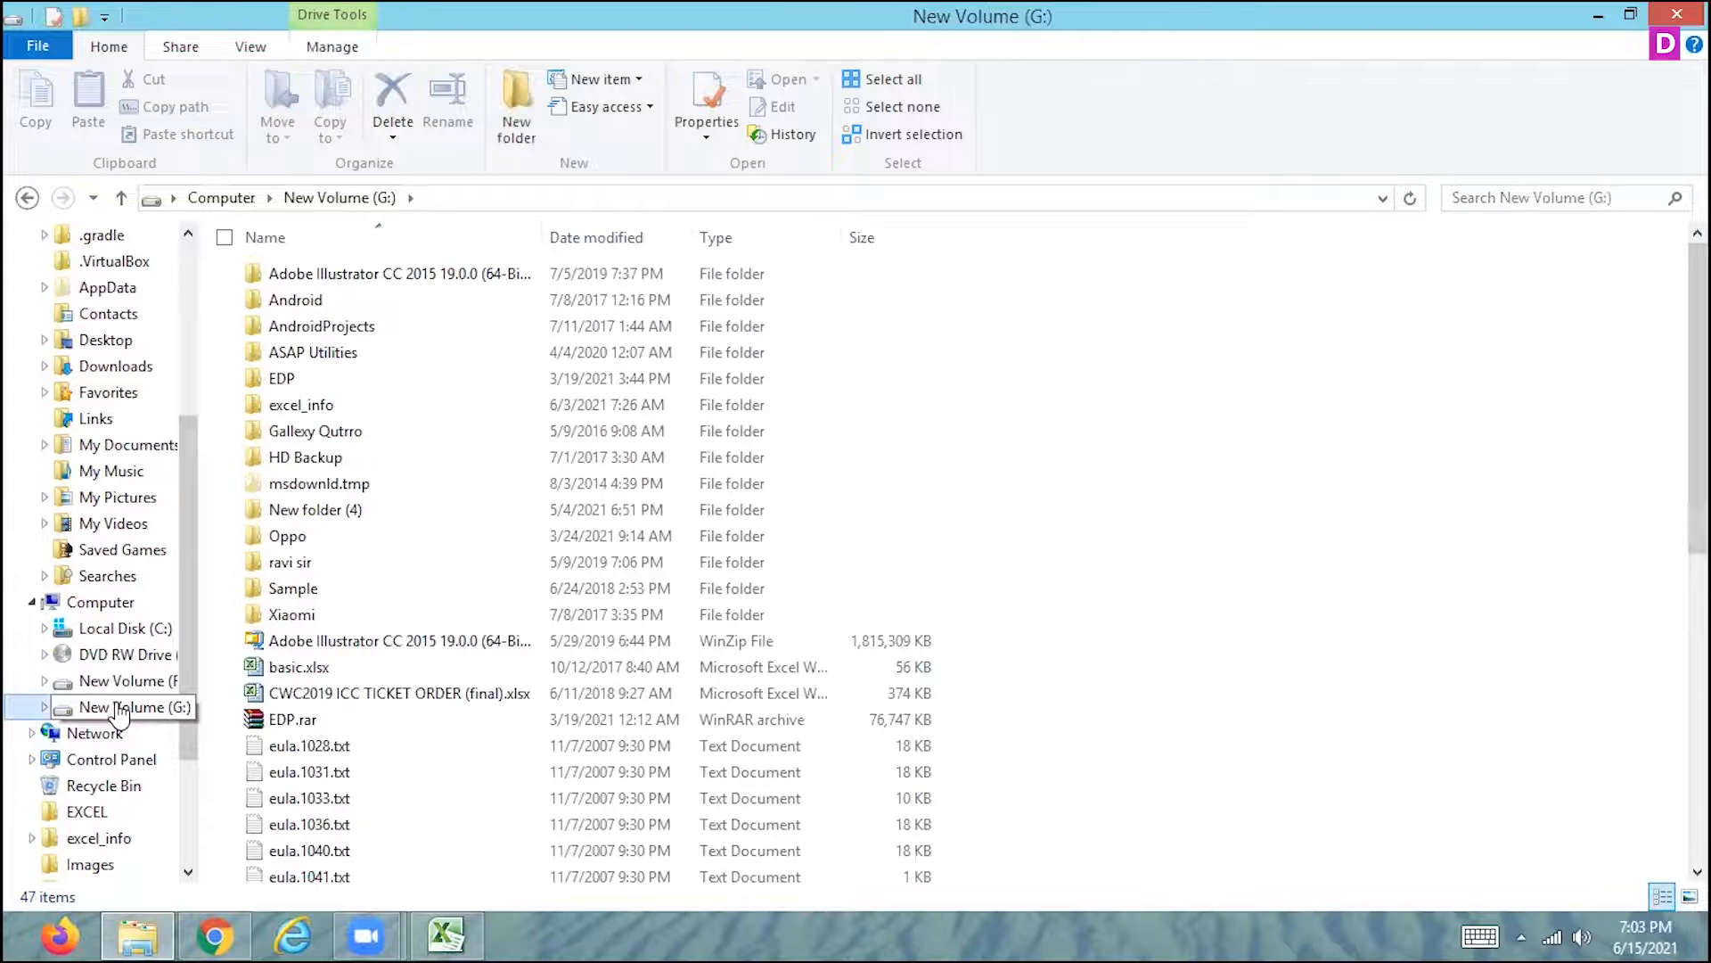
right_click(1092, 484)
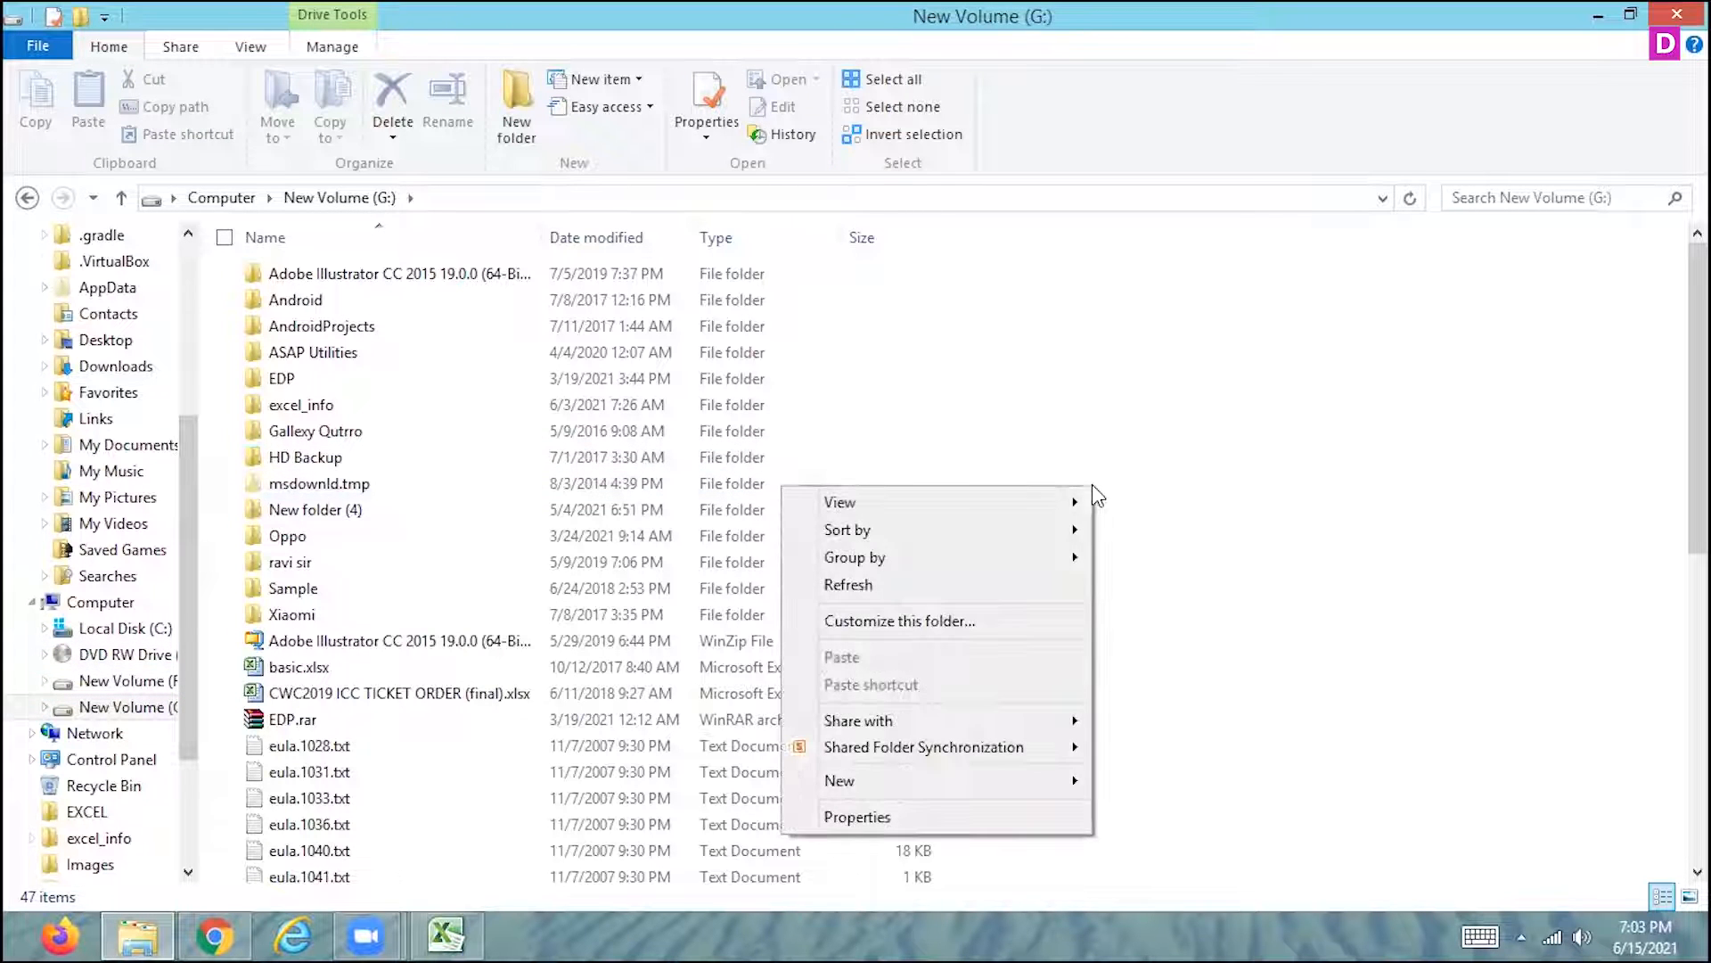
mouse_move(964, 786)
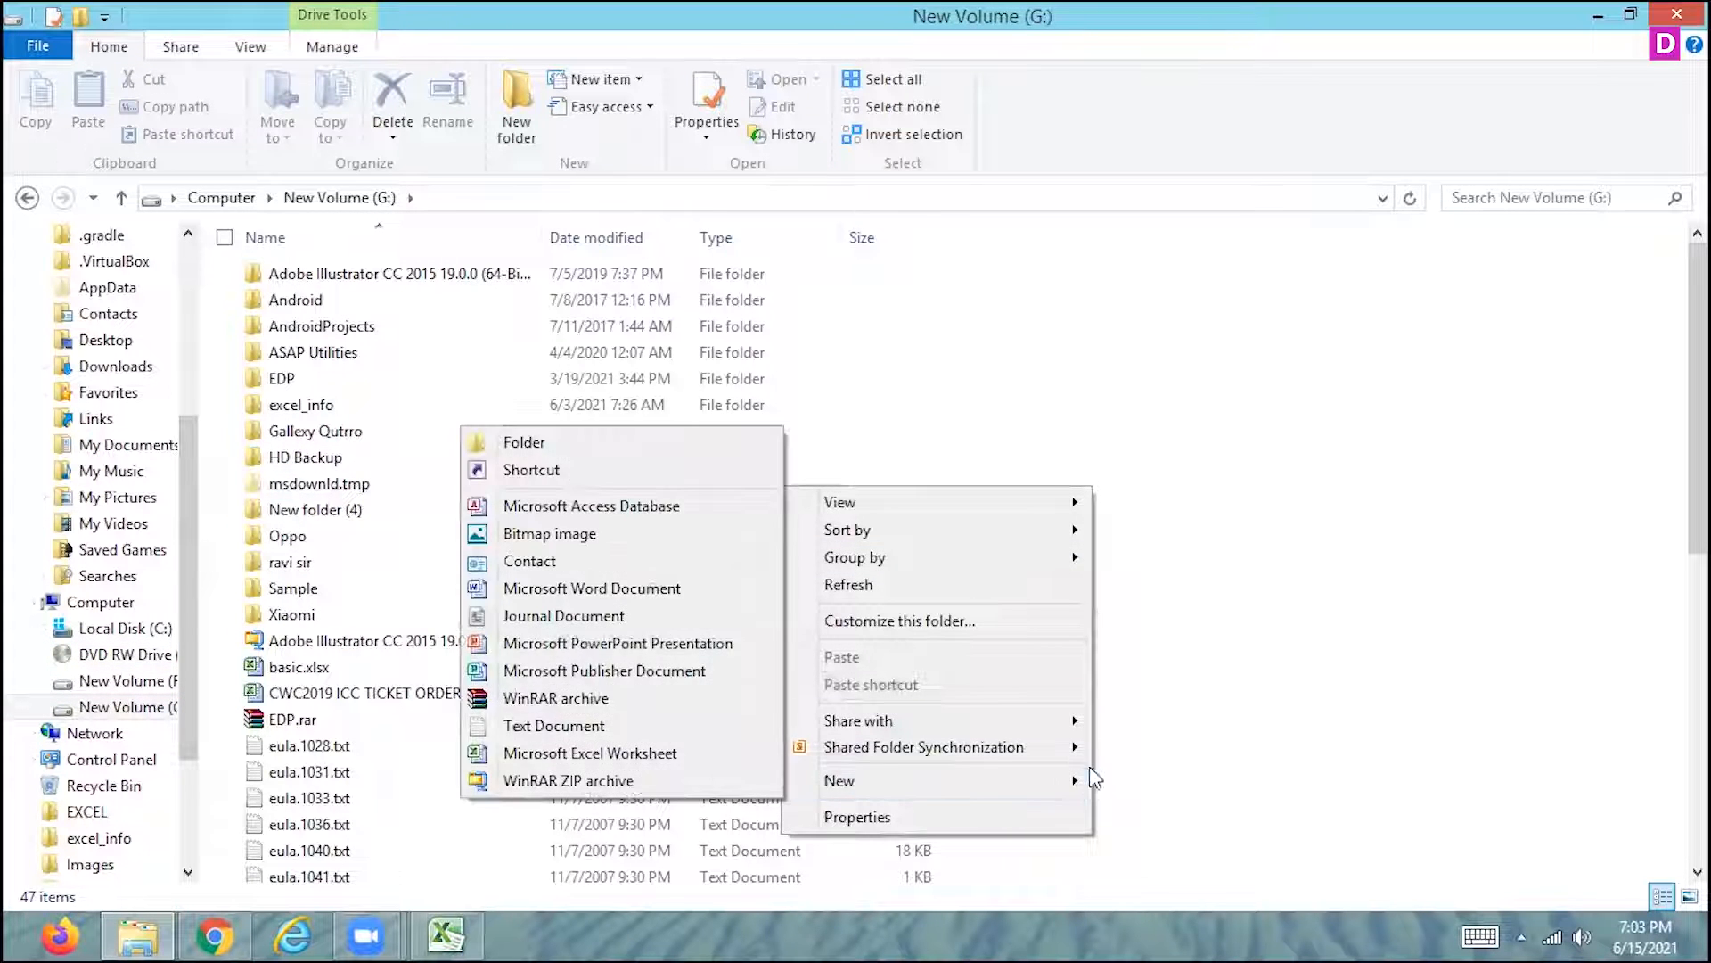
click(629, 754)
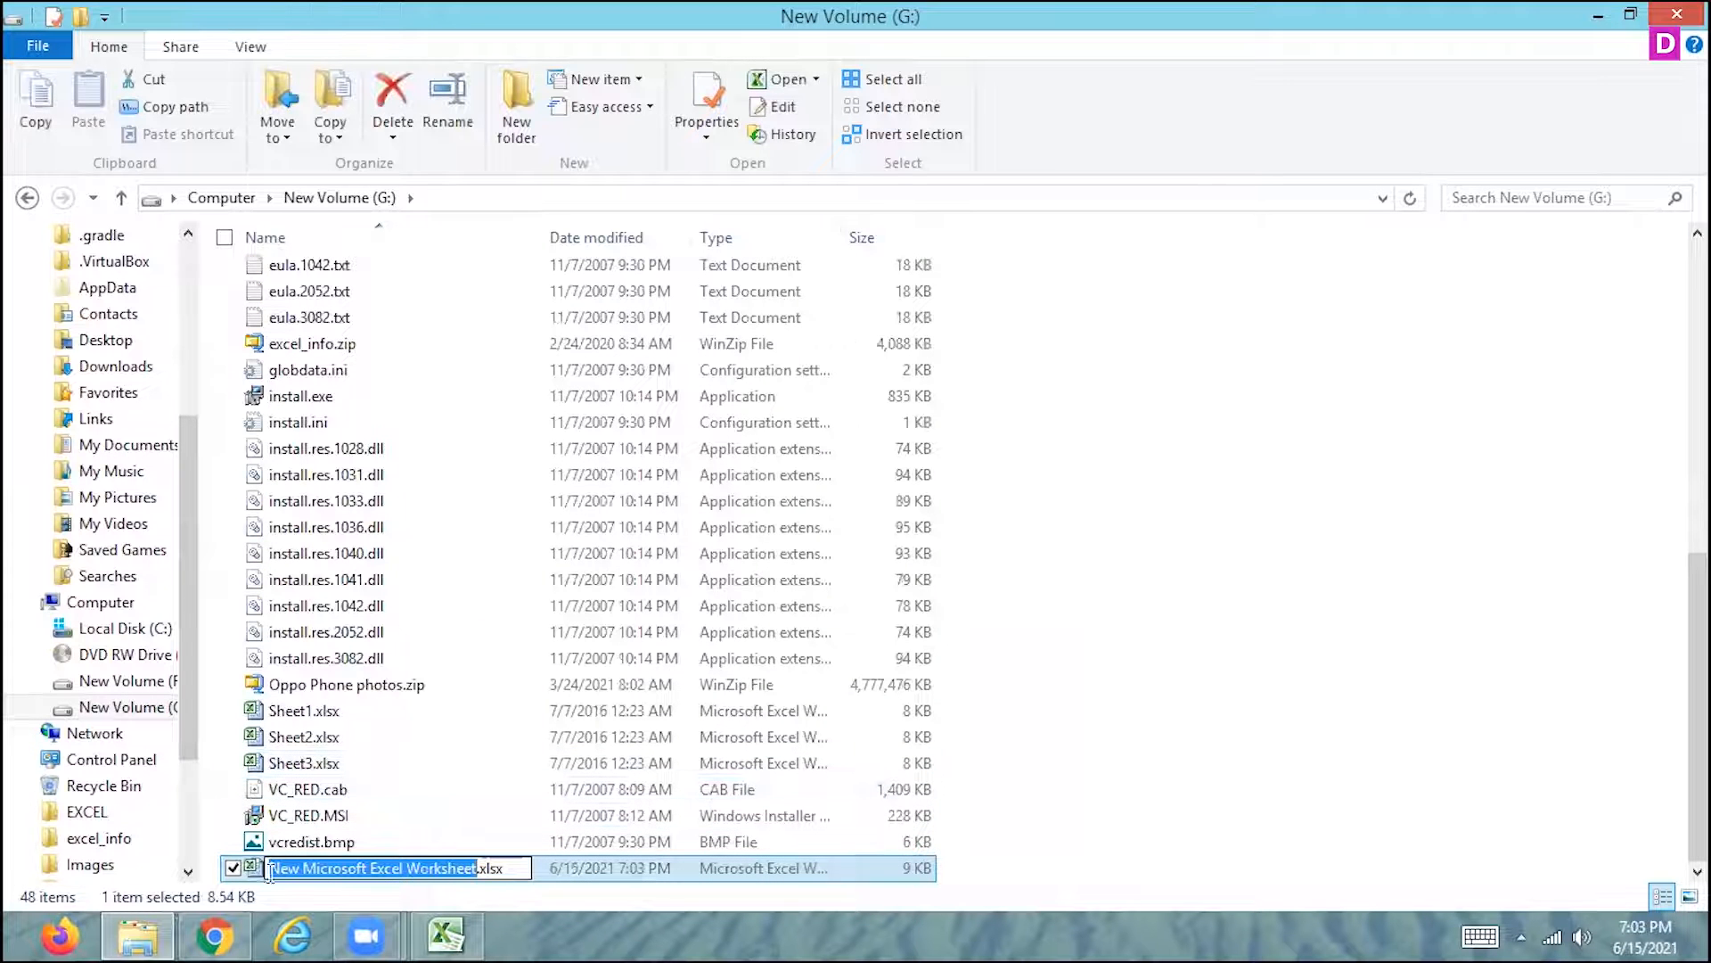
key(Return)
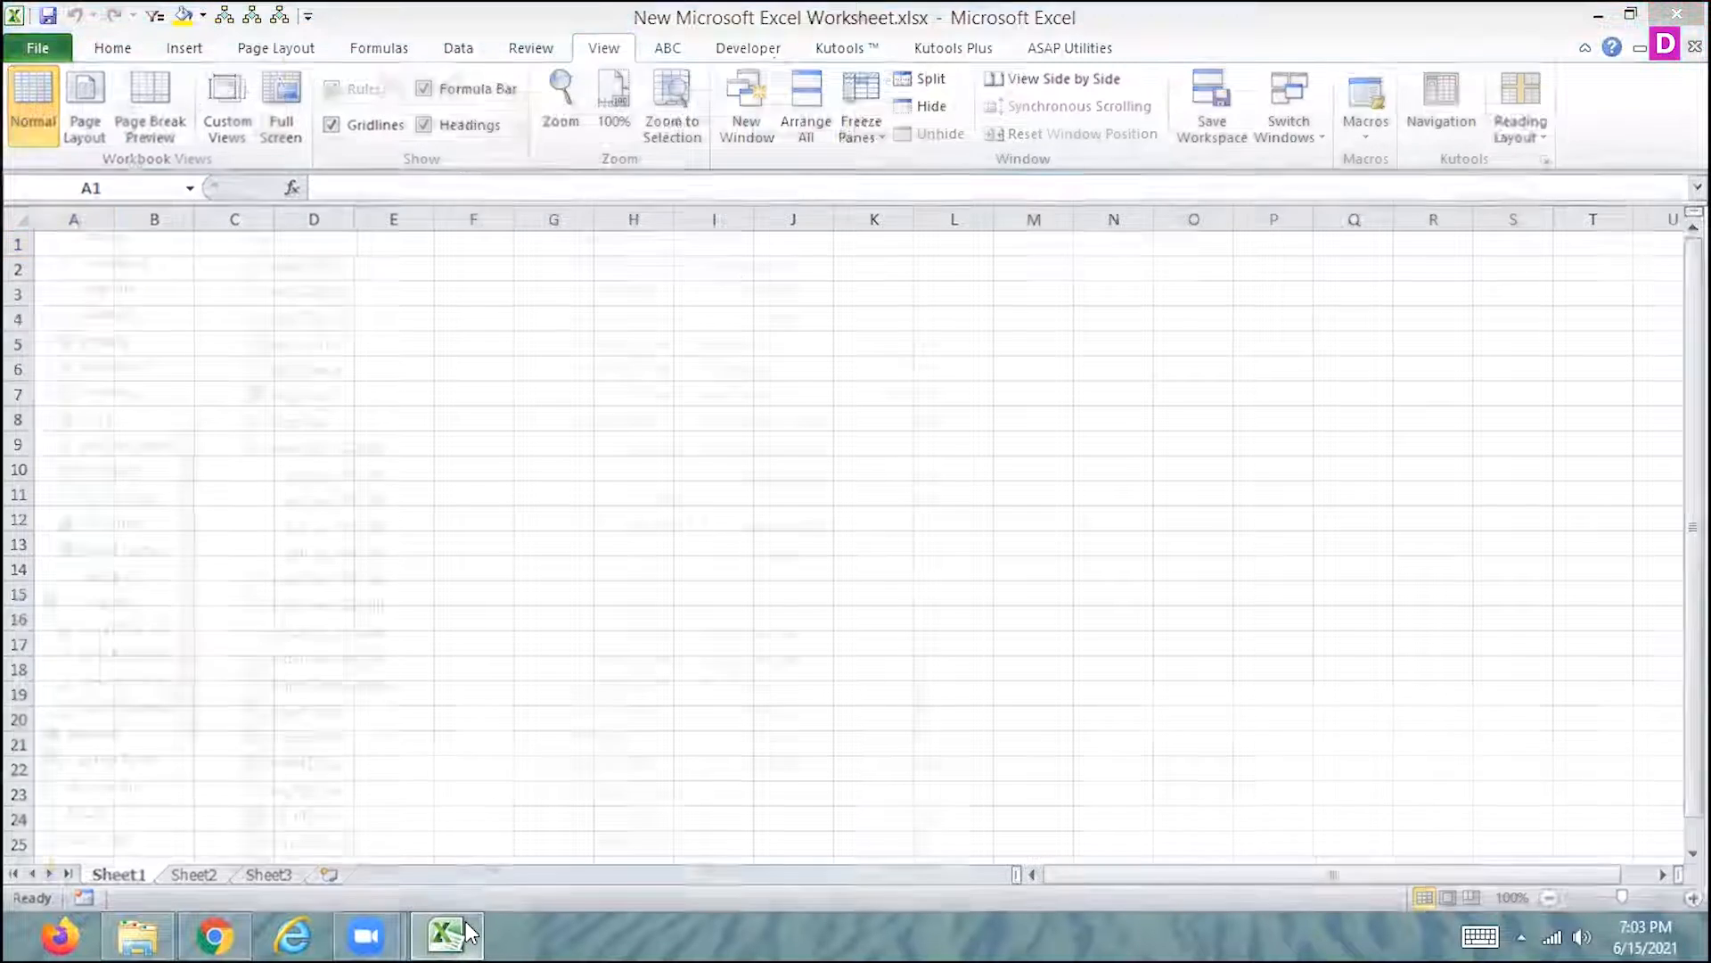
click(465, 933)
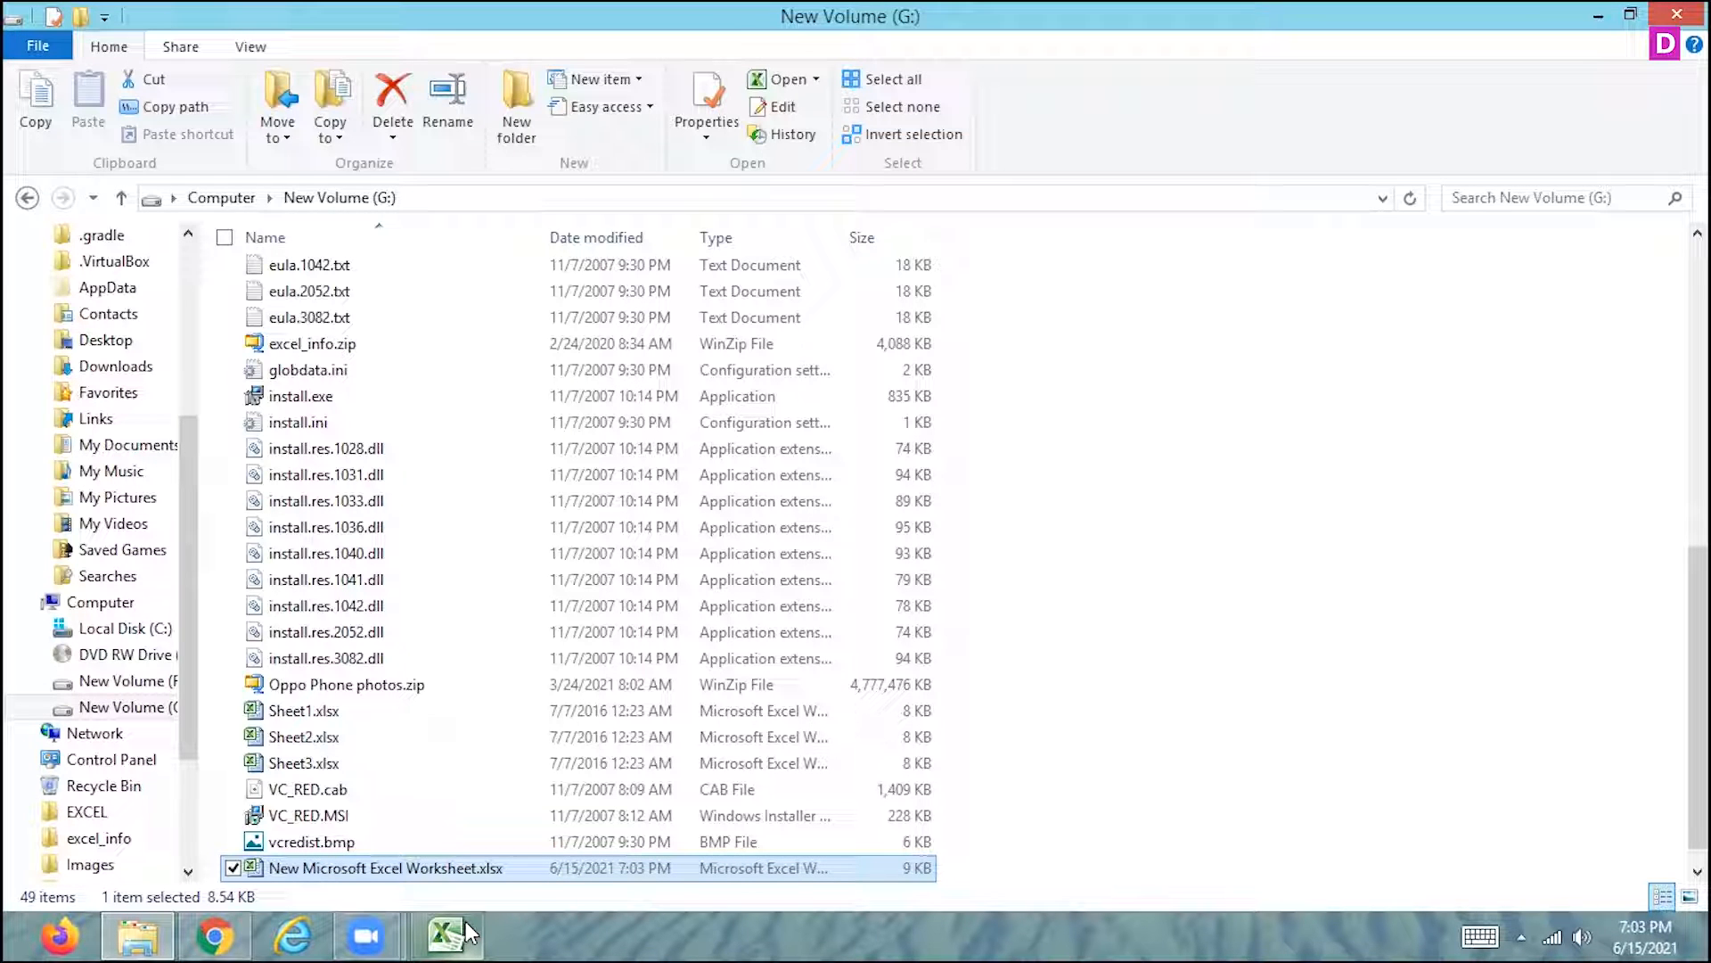
click(465, 934)
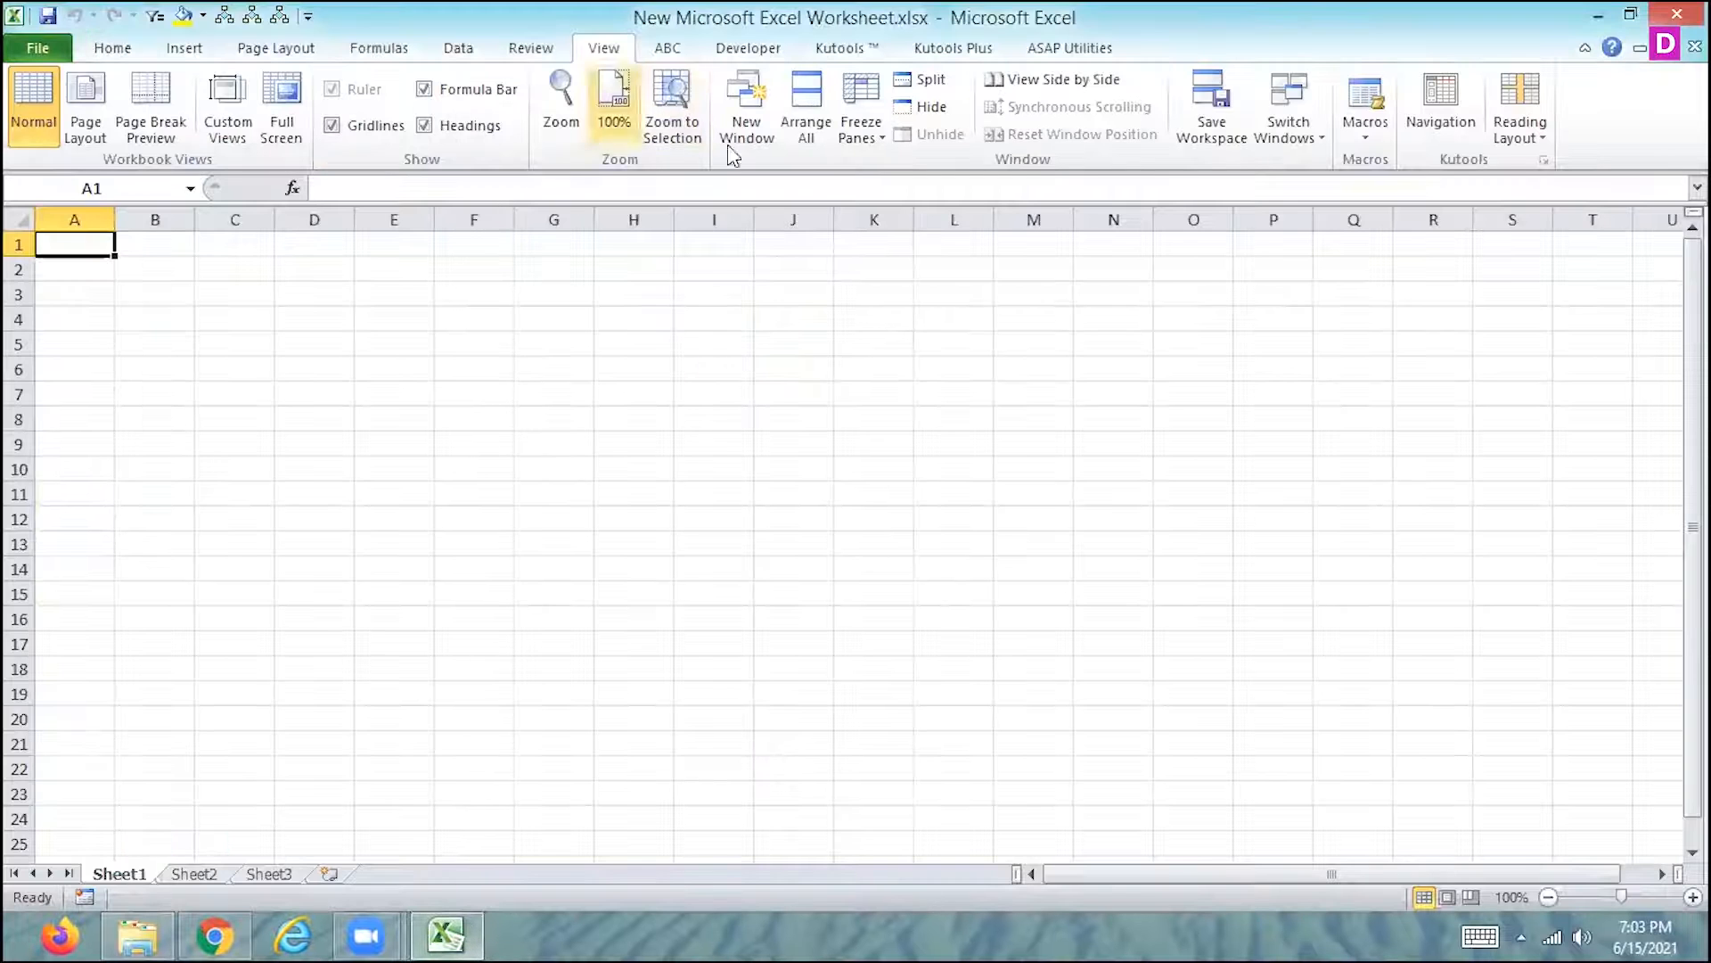
- Try to record a macro stored in the Personal Macro Workbook from the blank workbook
click(1366, 137)
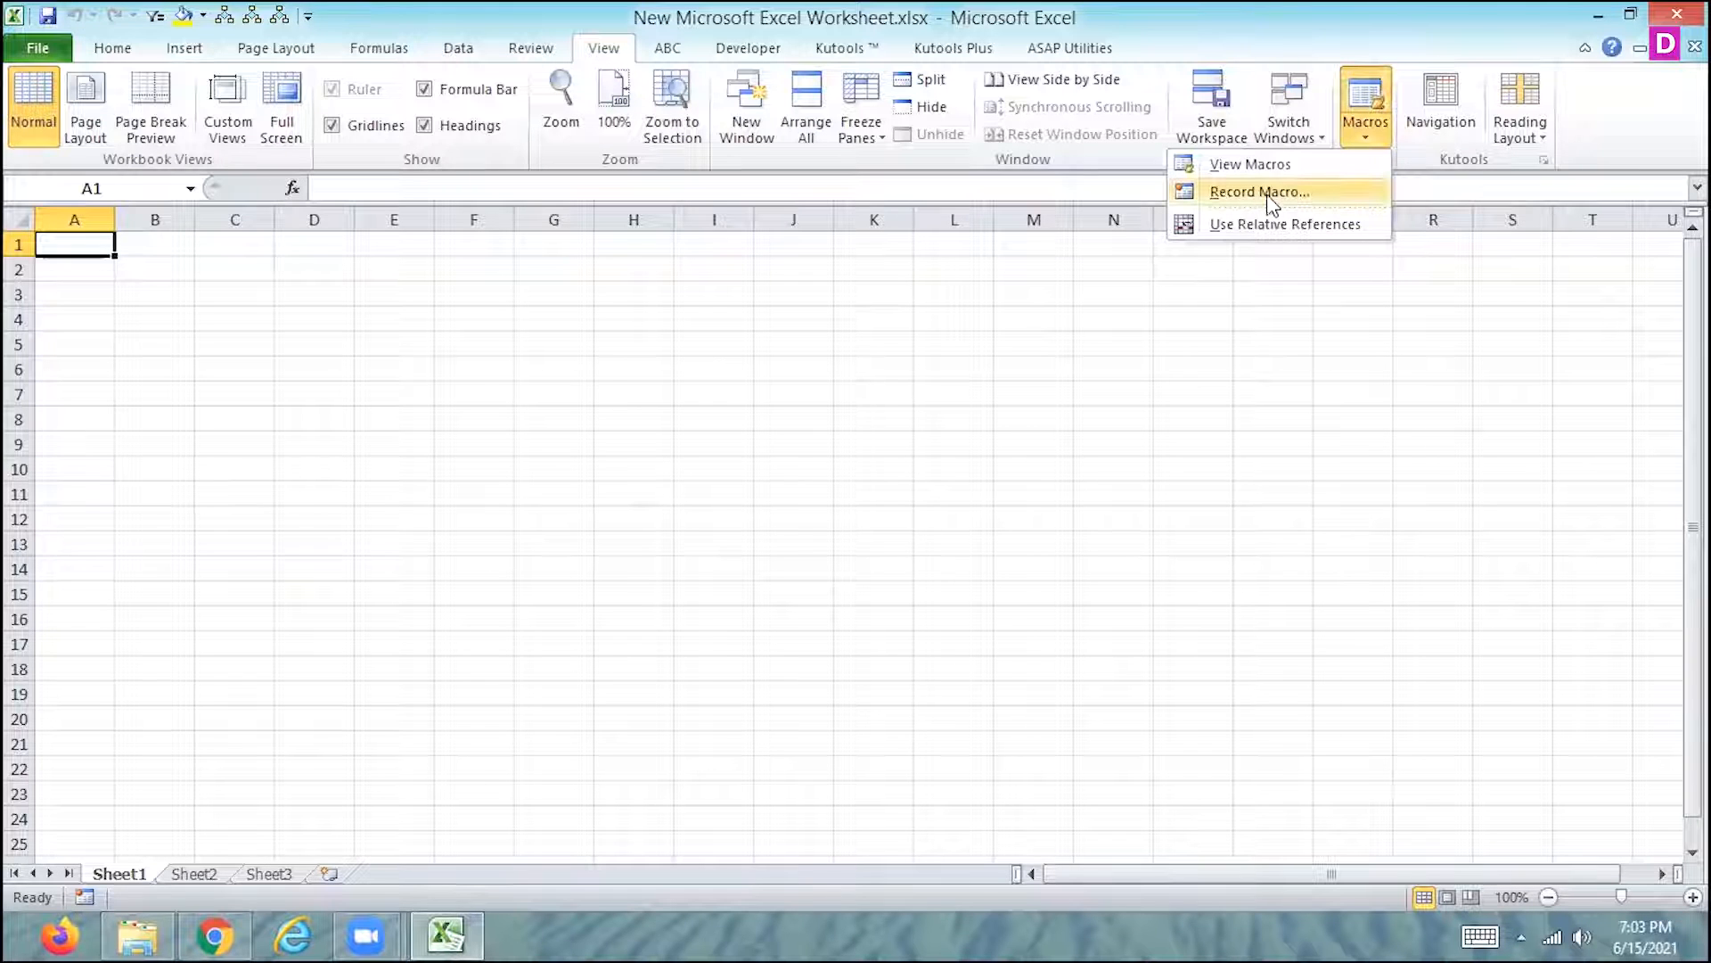
click(1272, 194)
click(1078, 524)
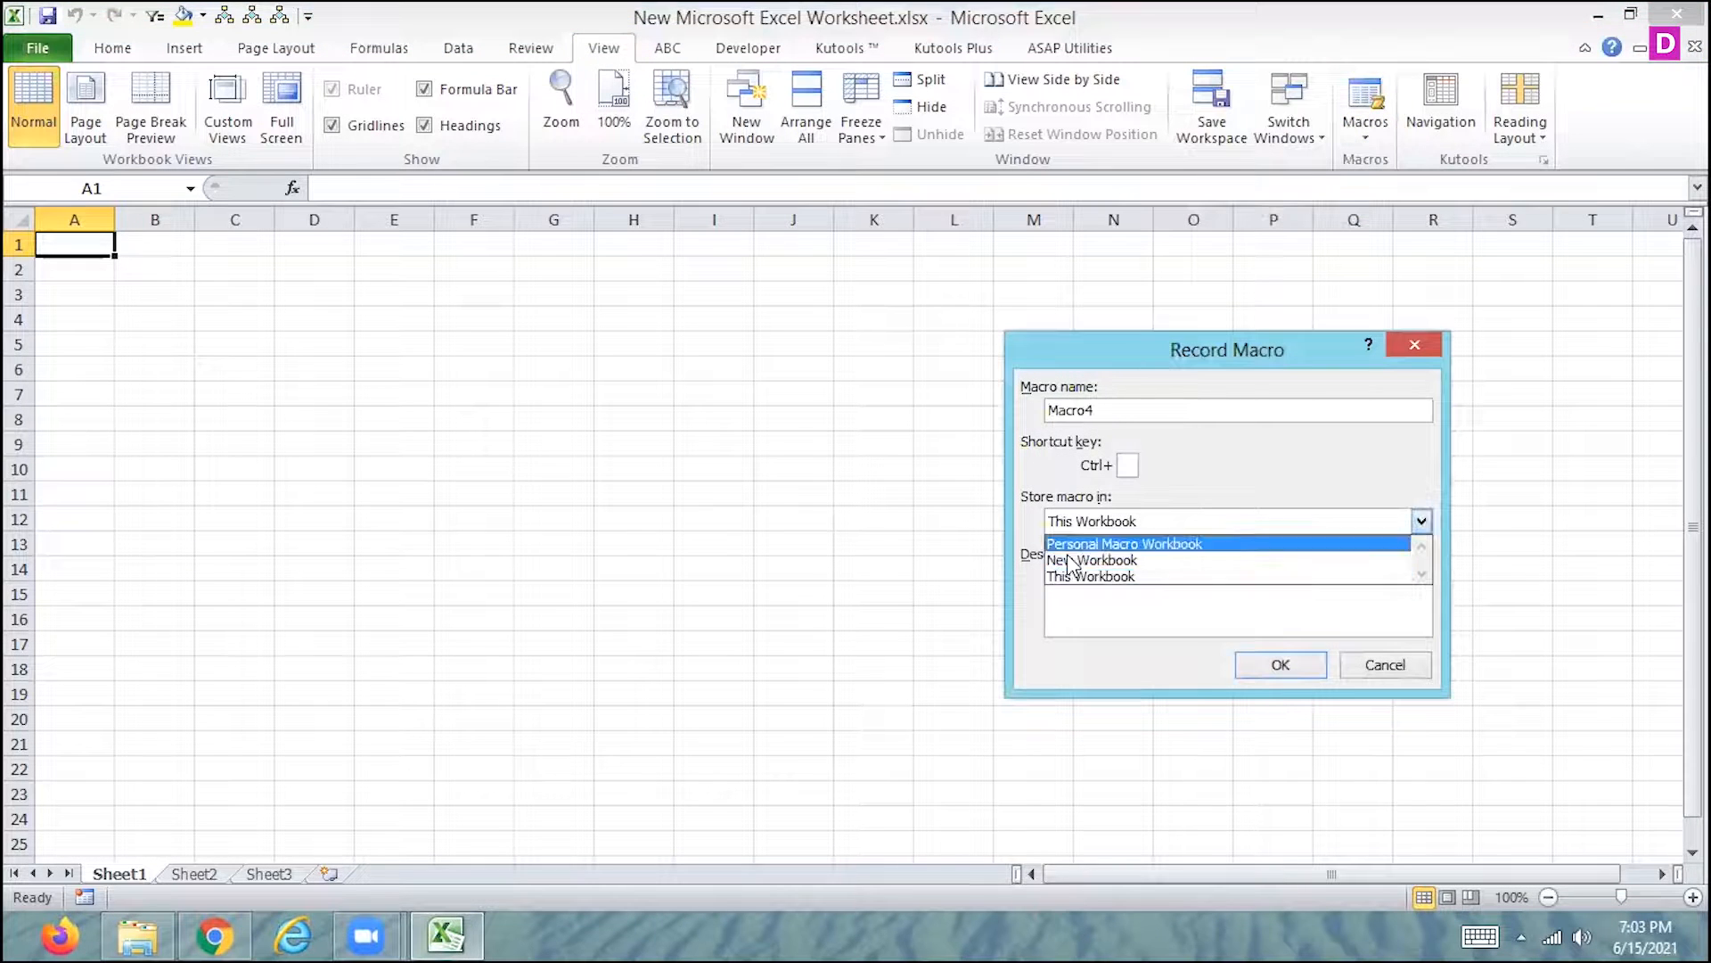
click(1072, 545)
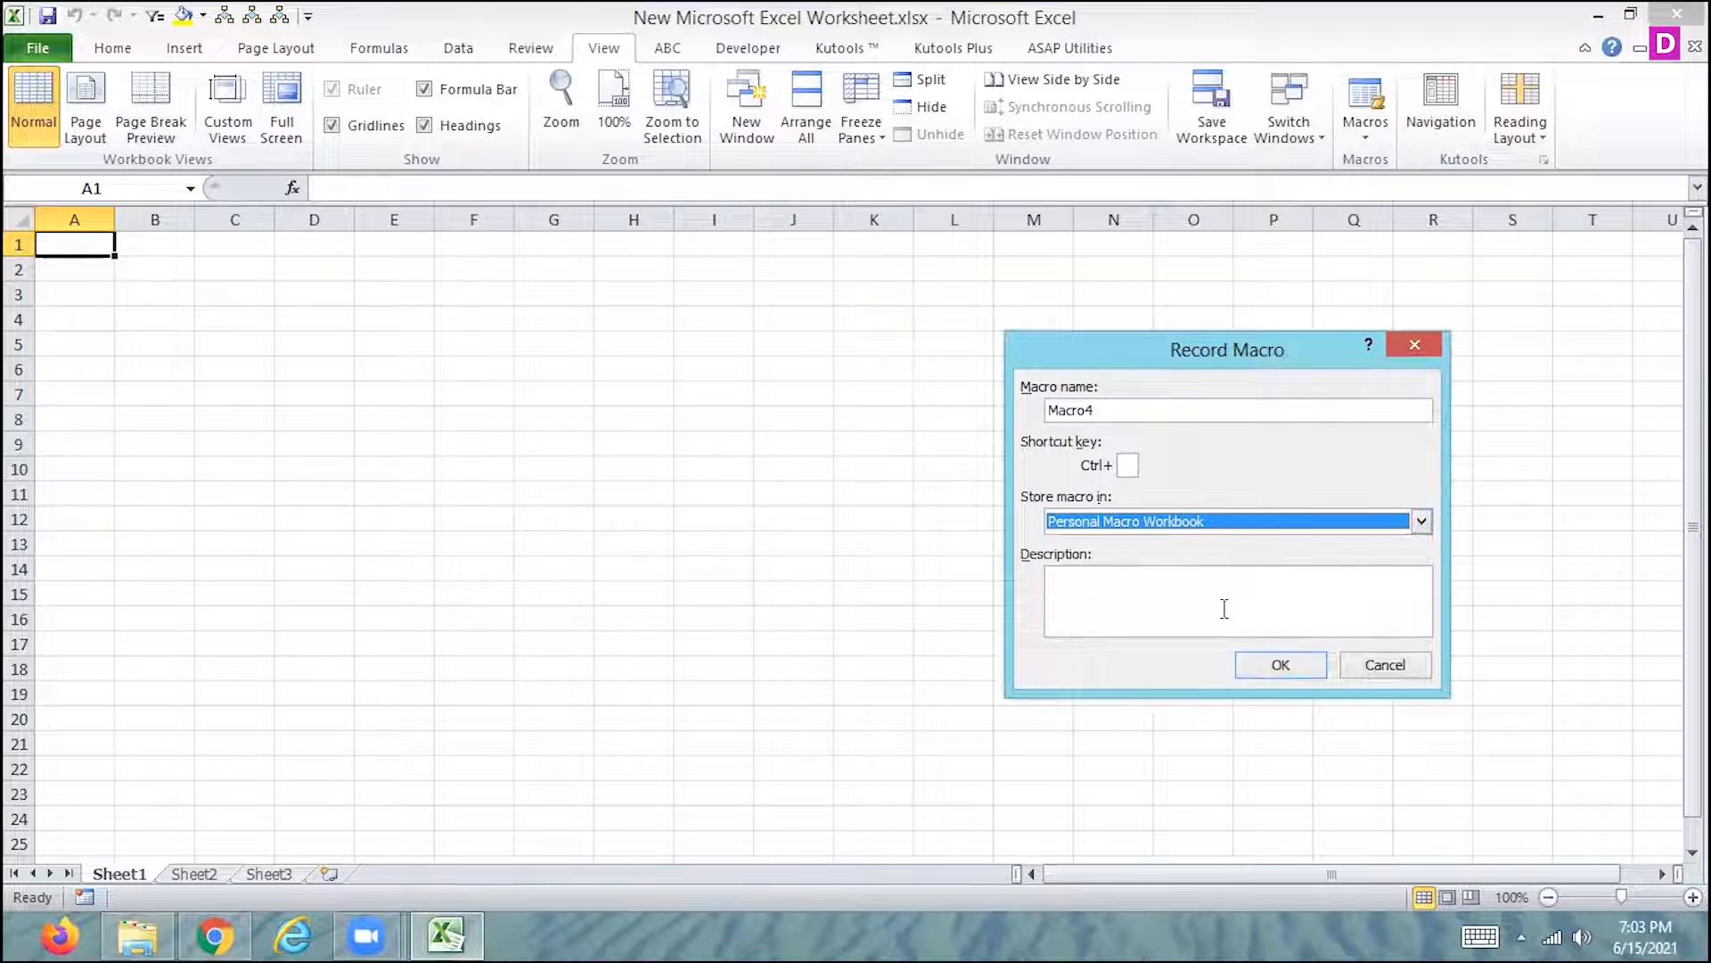
click(1290, 666)
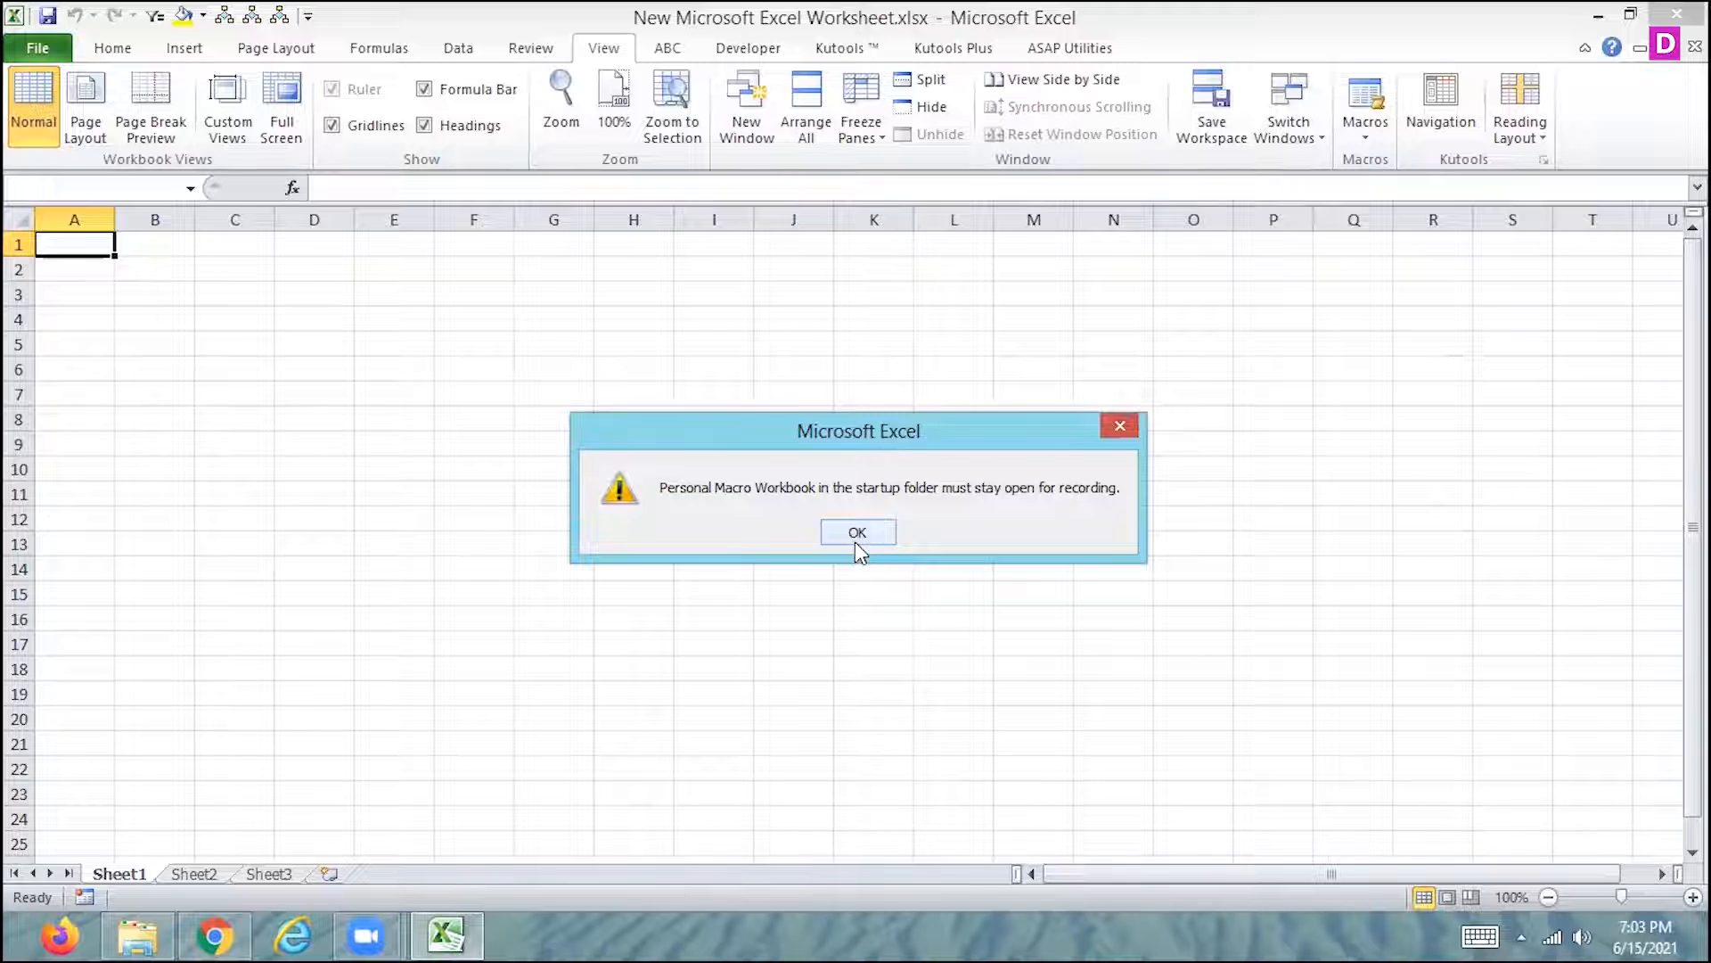
click(855, 535)
click(855, 543)
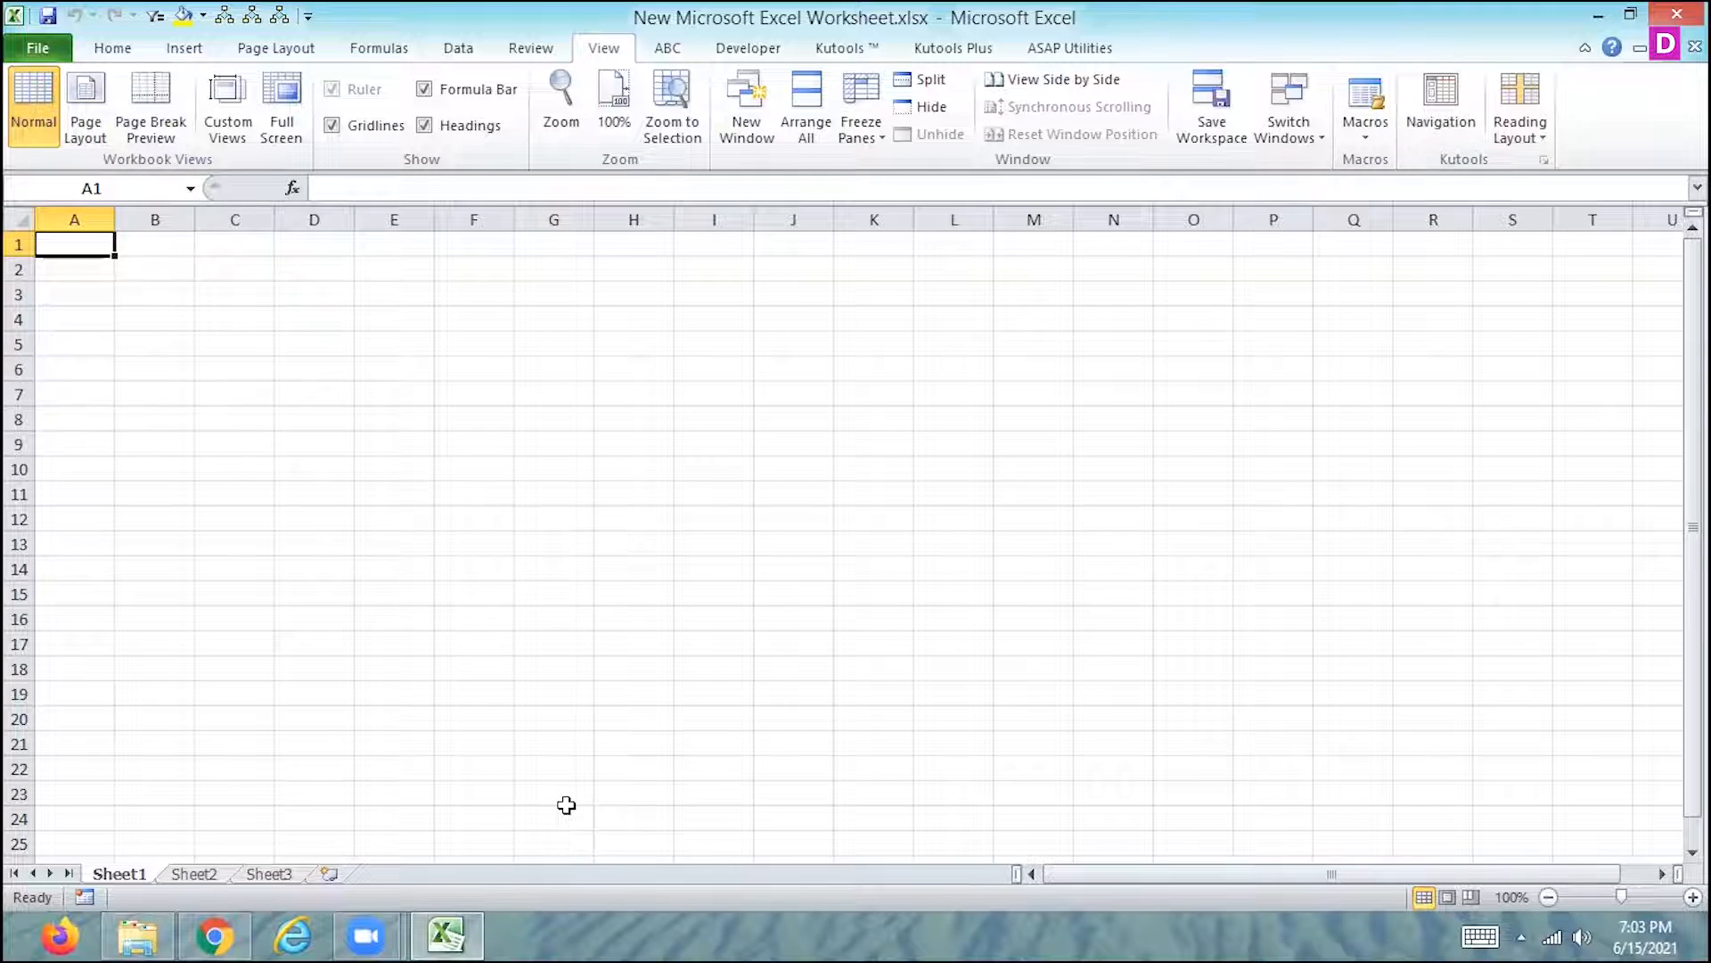
- Return to the recently used workbook New Microsoft Excel Worksheet (9).xlsx on the Desktop
click(153, 923)
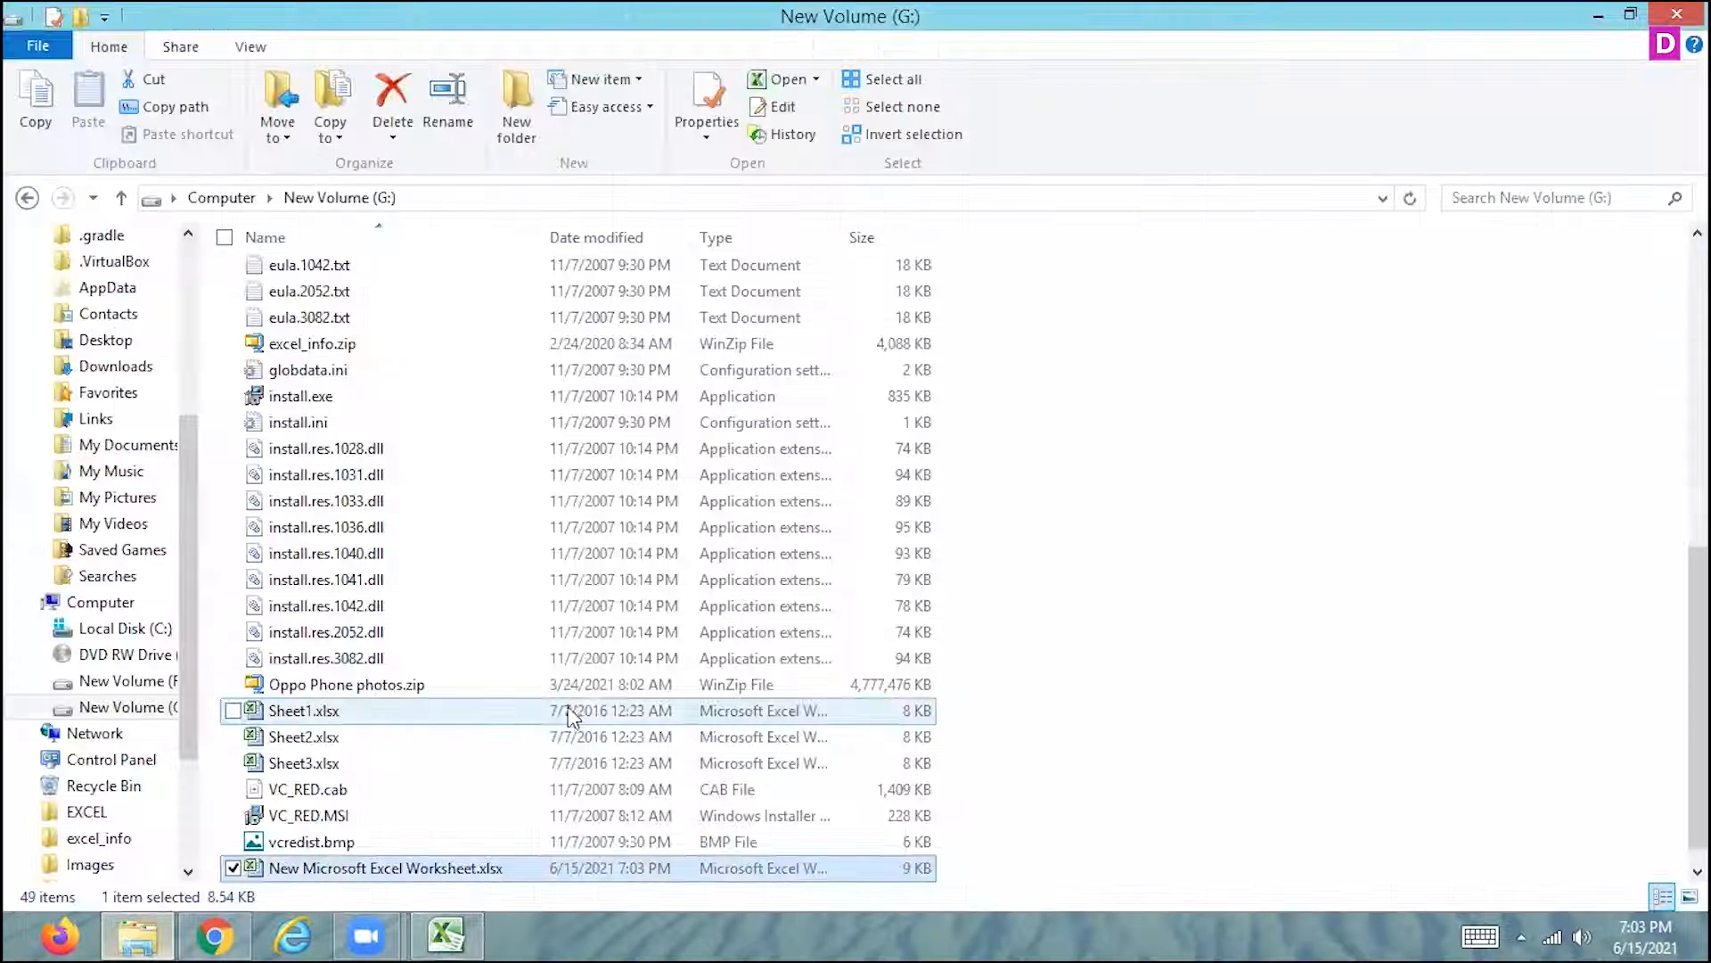
click(446, 935)
click(35, 45)
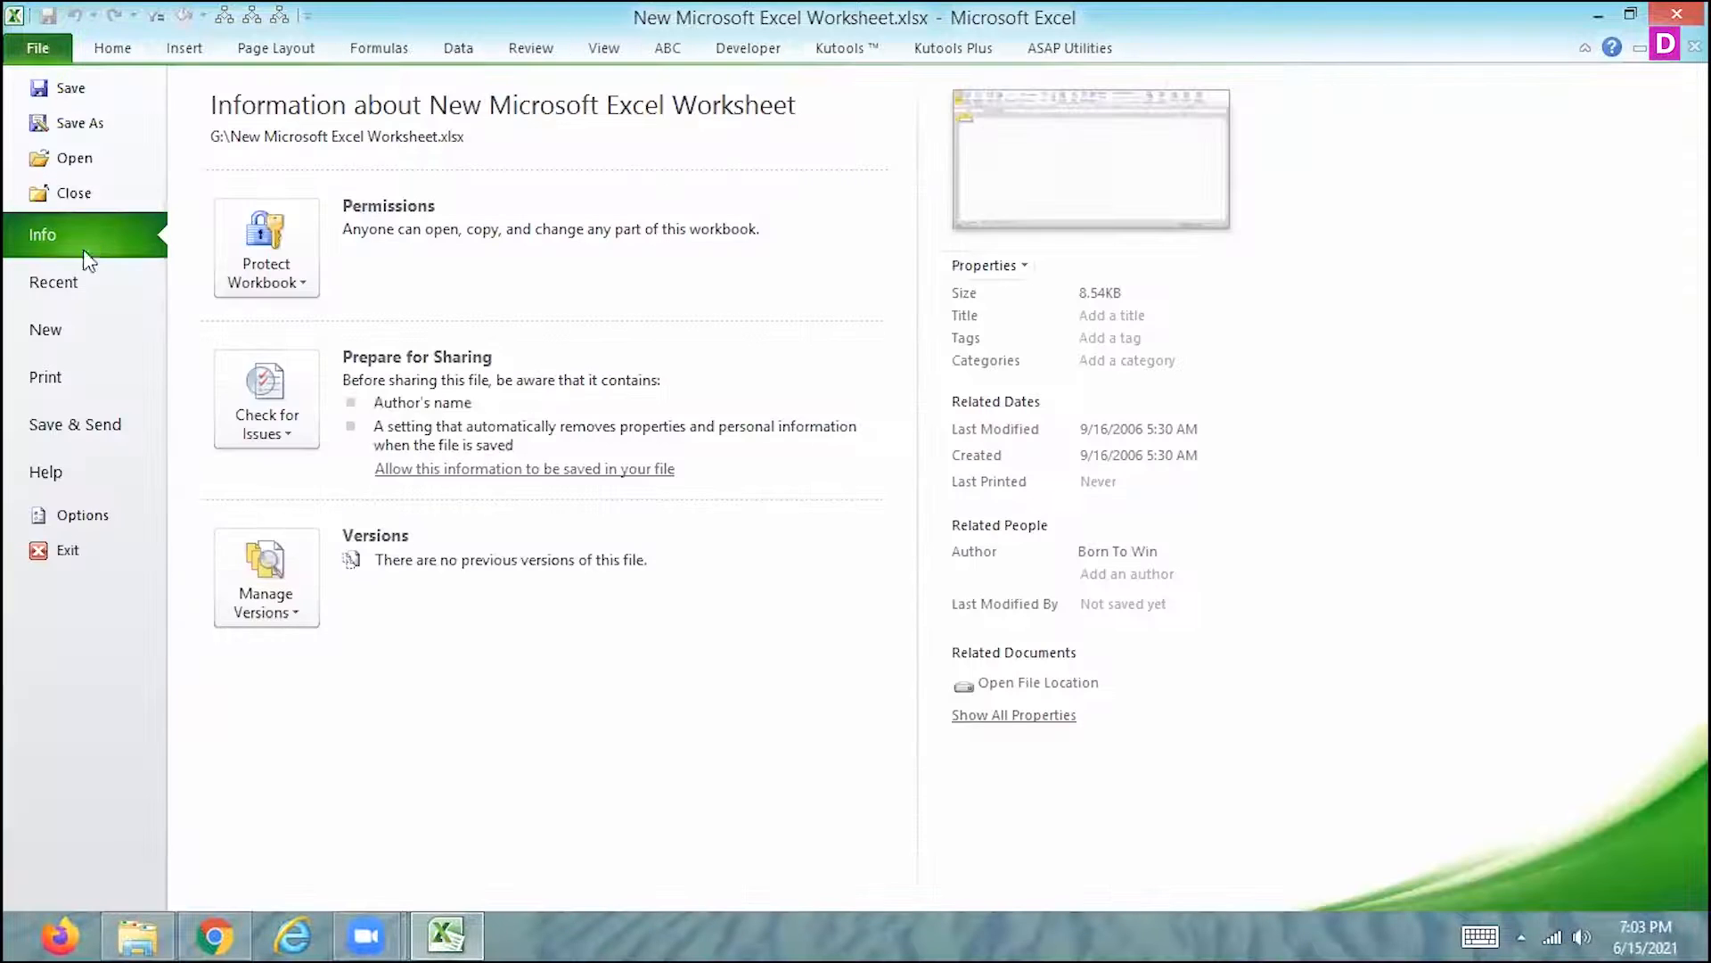
click(71, 285)
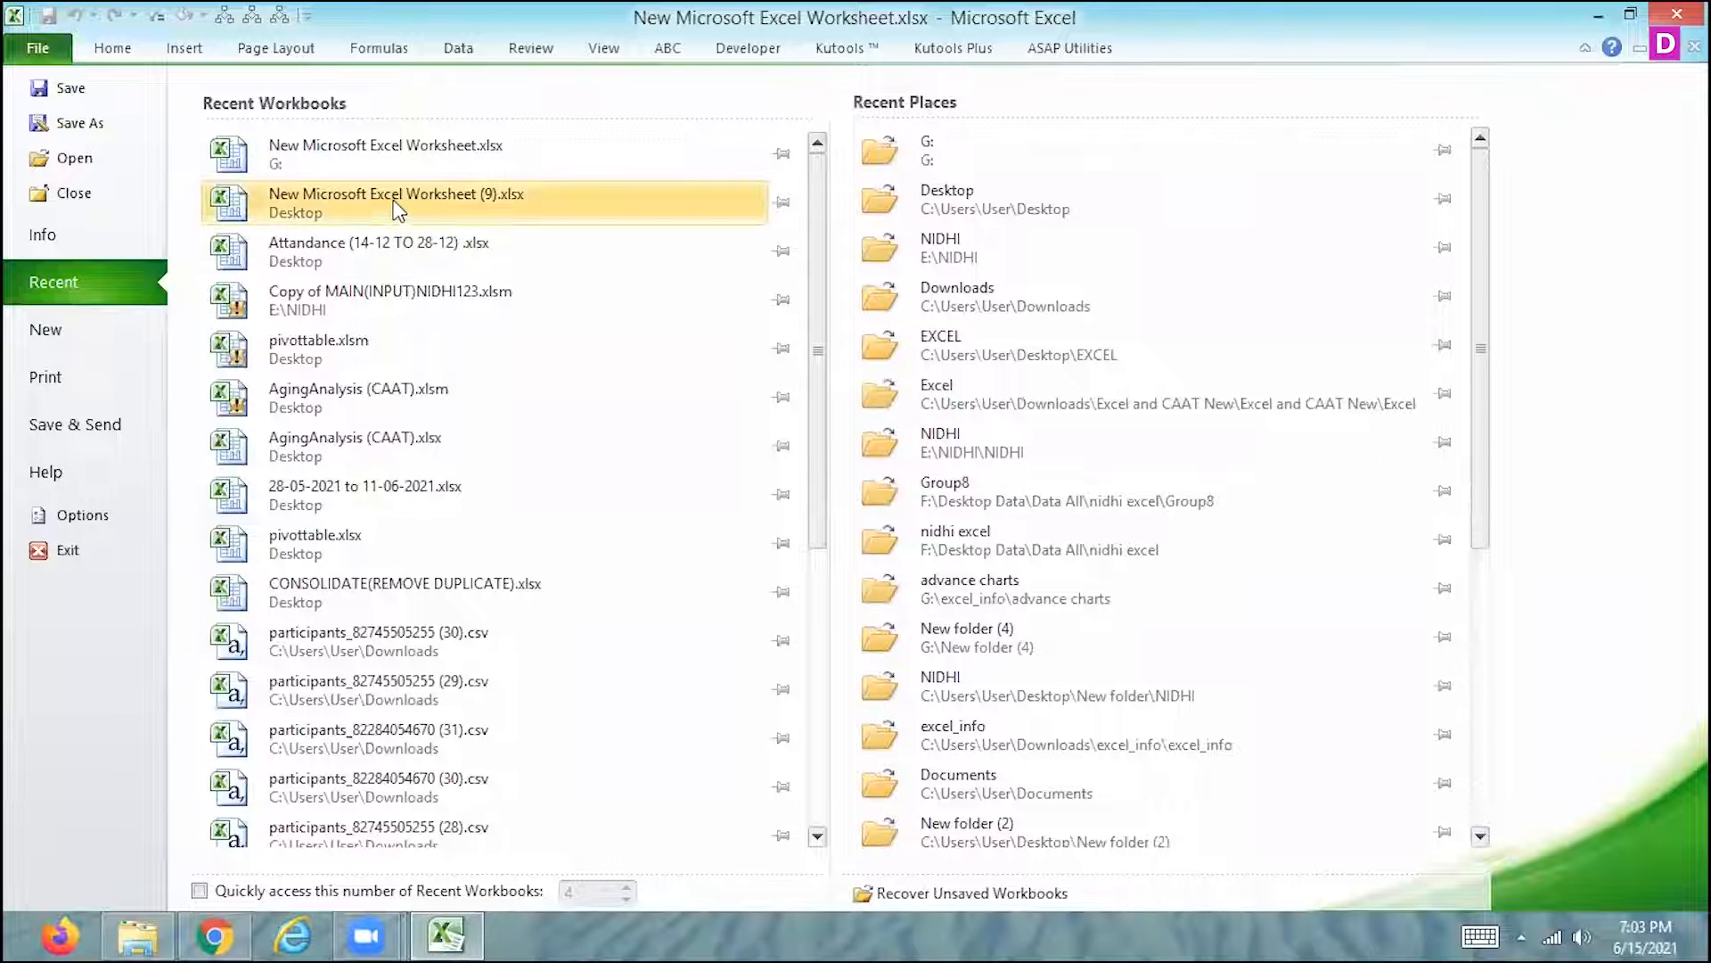
click(394, 204)
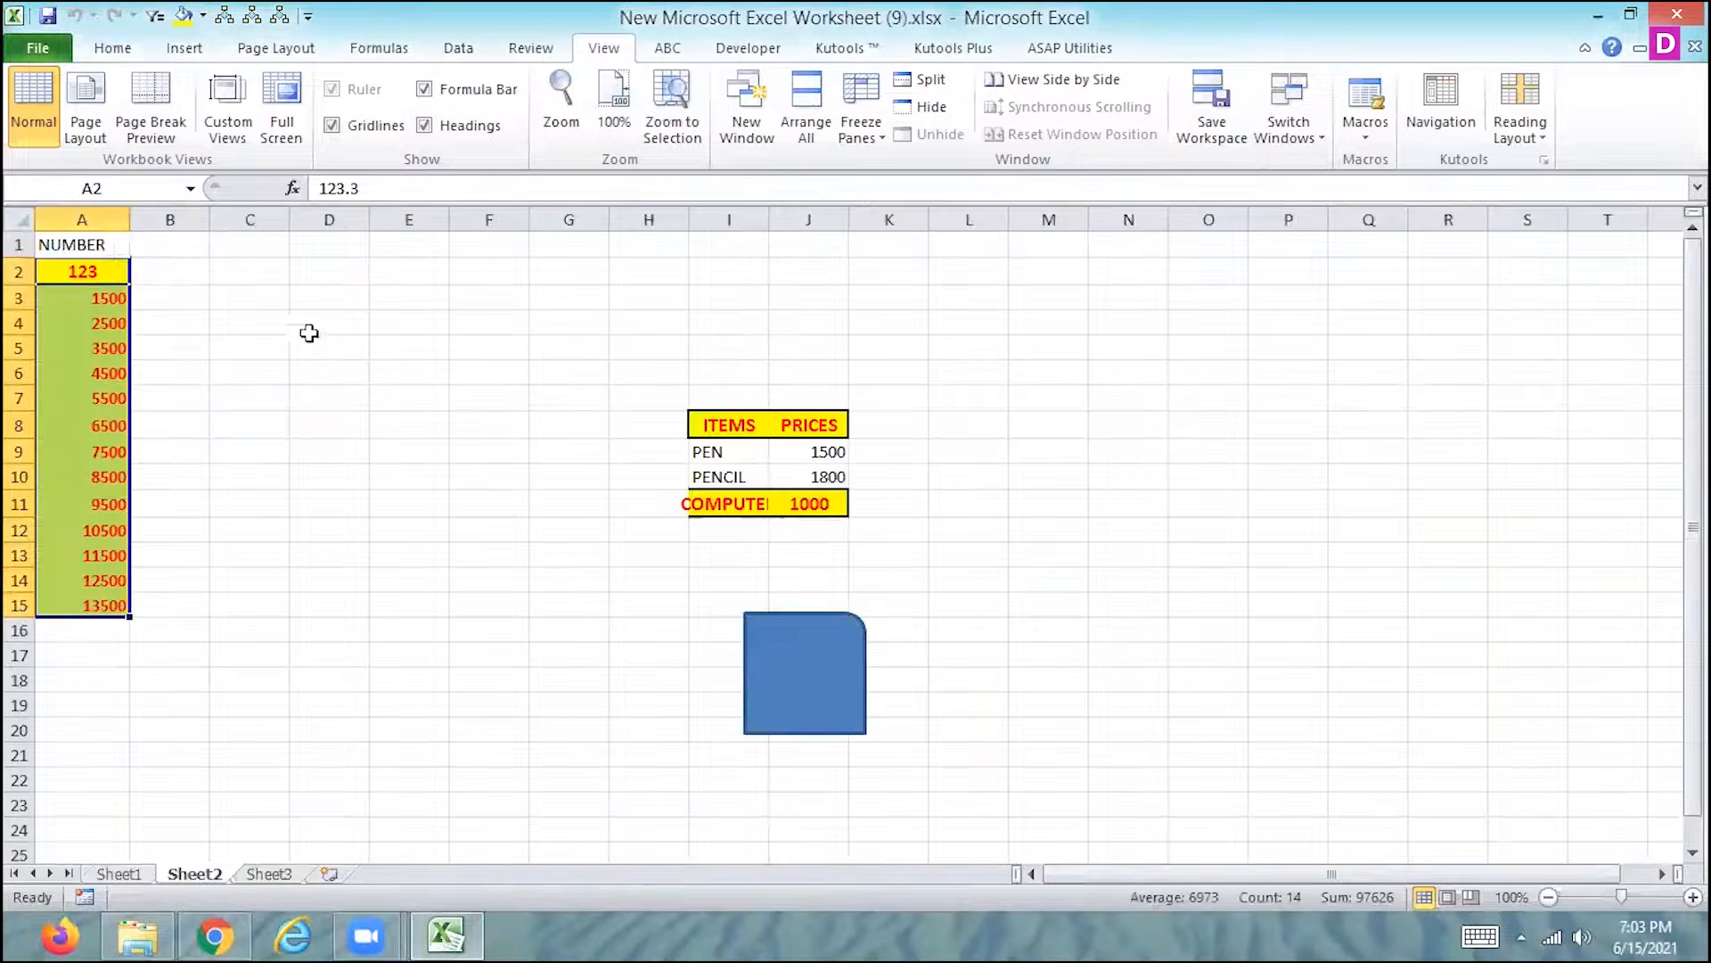
- Start saving a copy of the workbook to the Desktop as an Excel Macro-Enabled Workbook (*.xlsm)
click(45, 41)
click(93, 121)
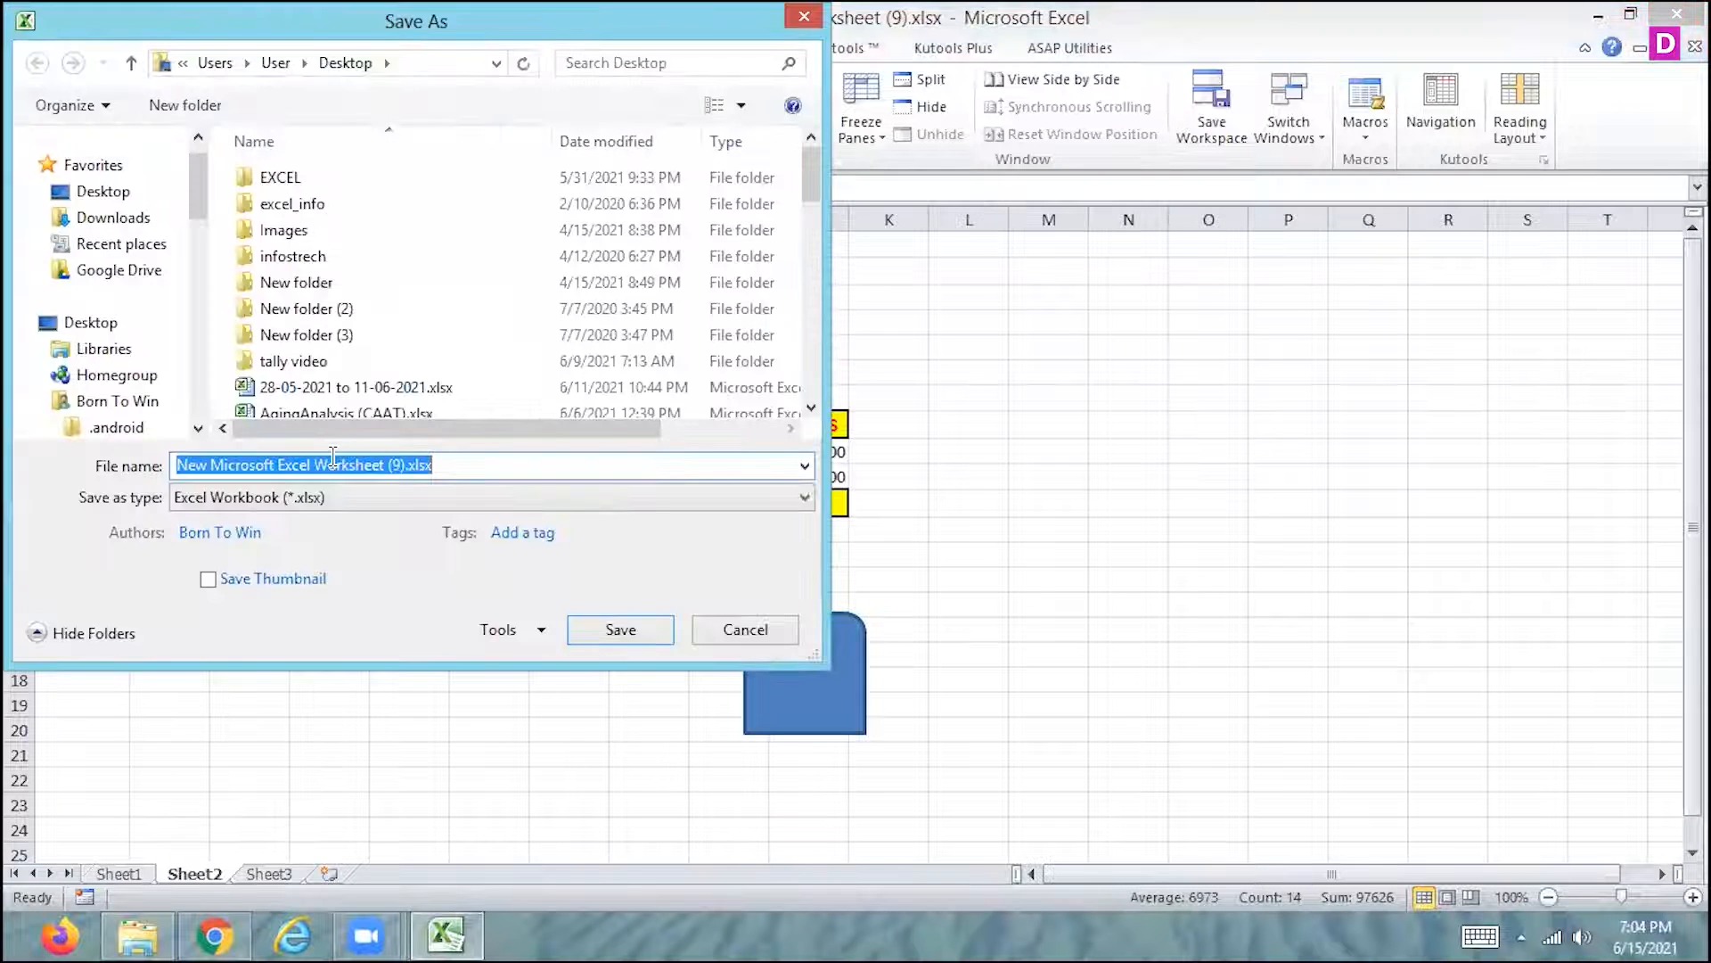
click(354, 488)
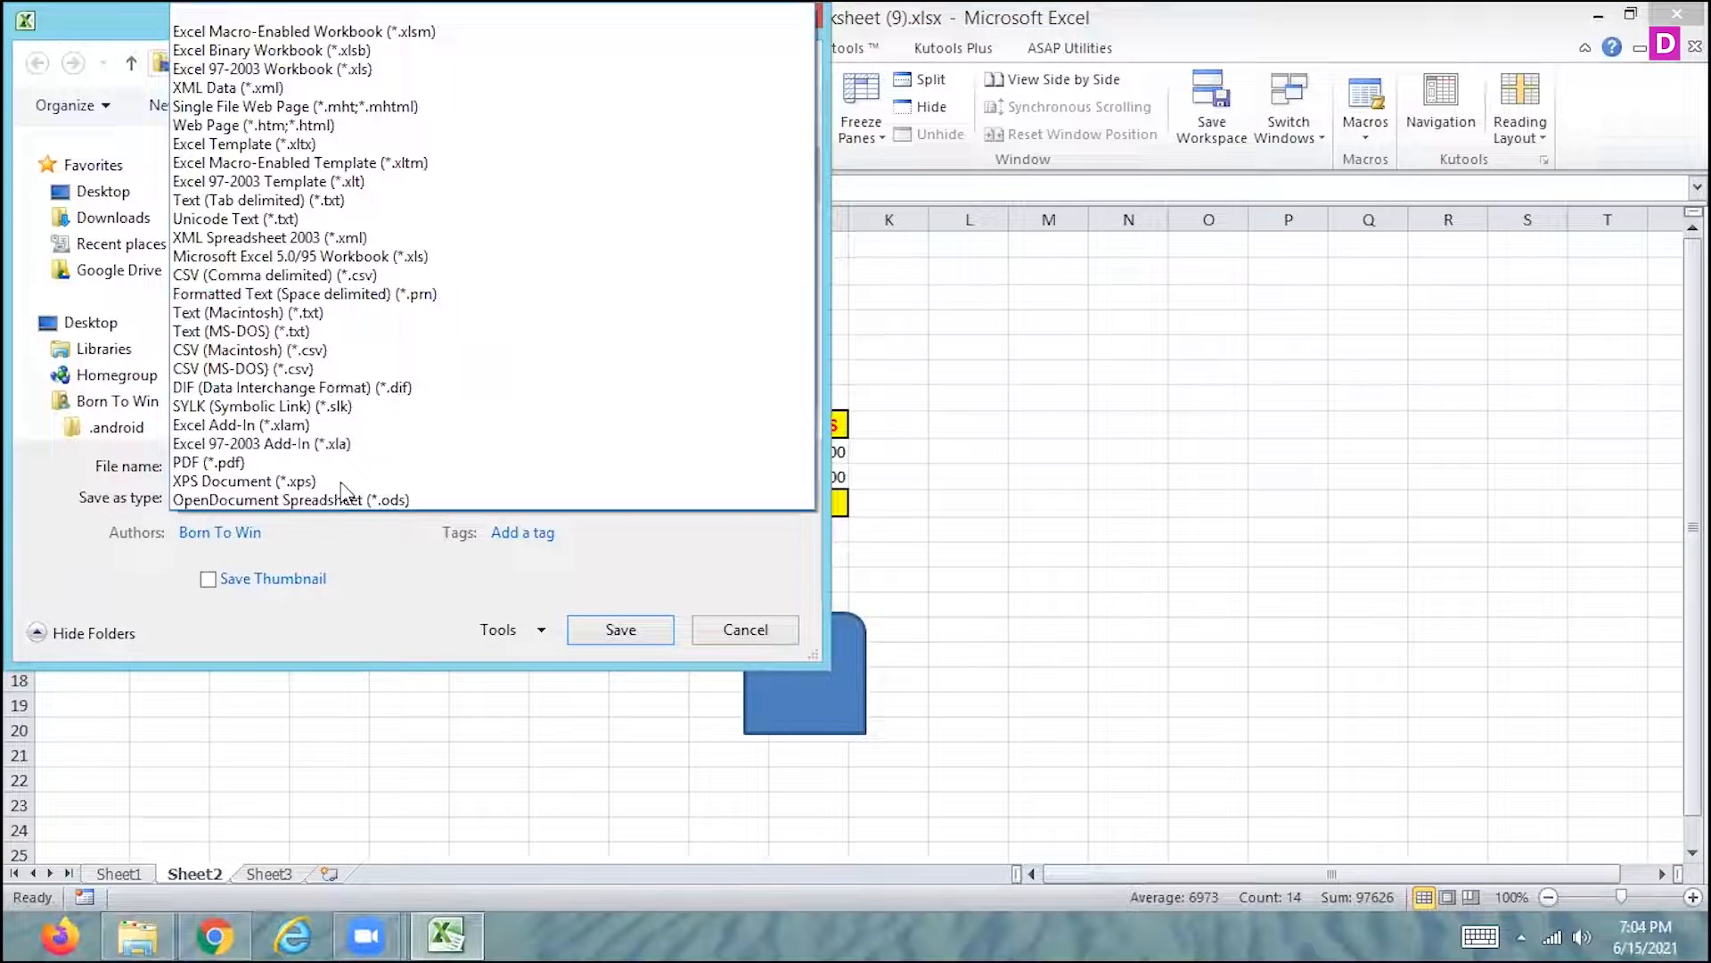
click(410, 34)
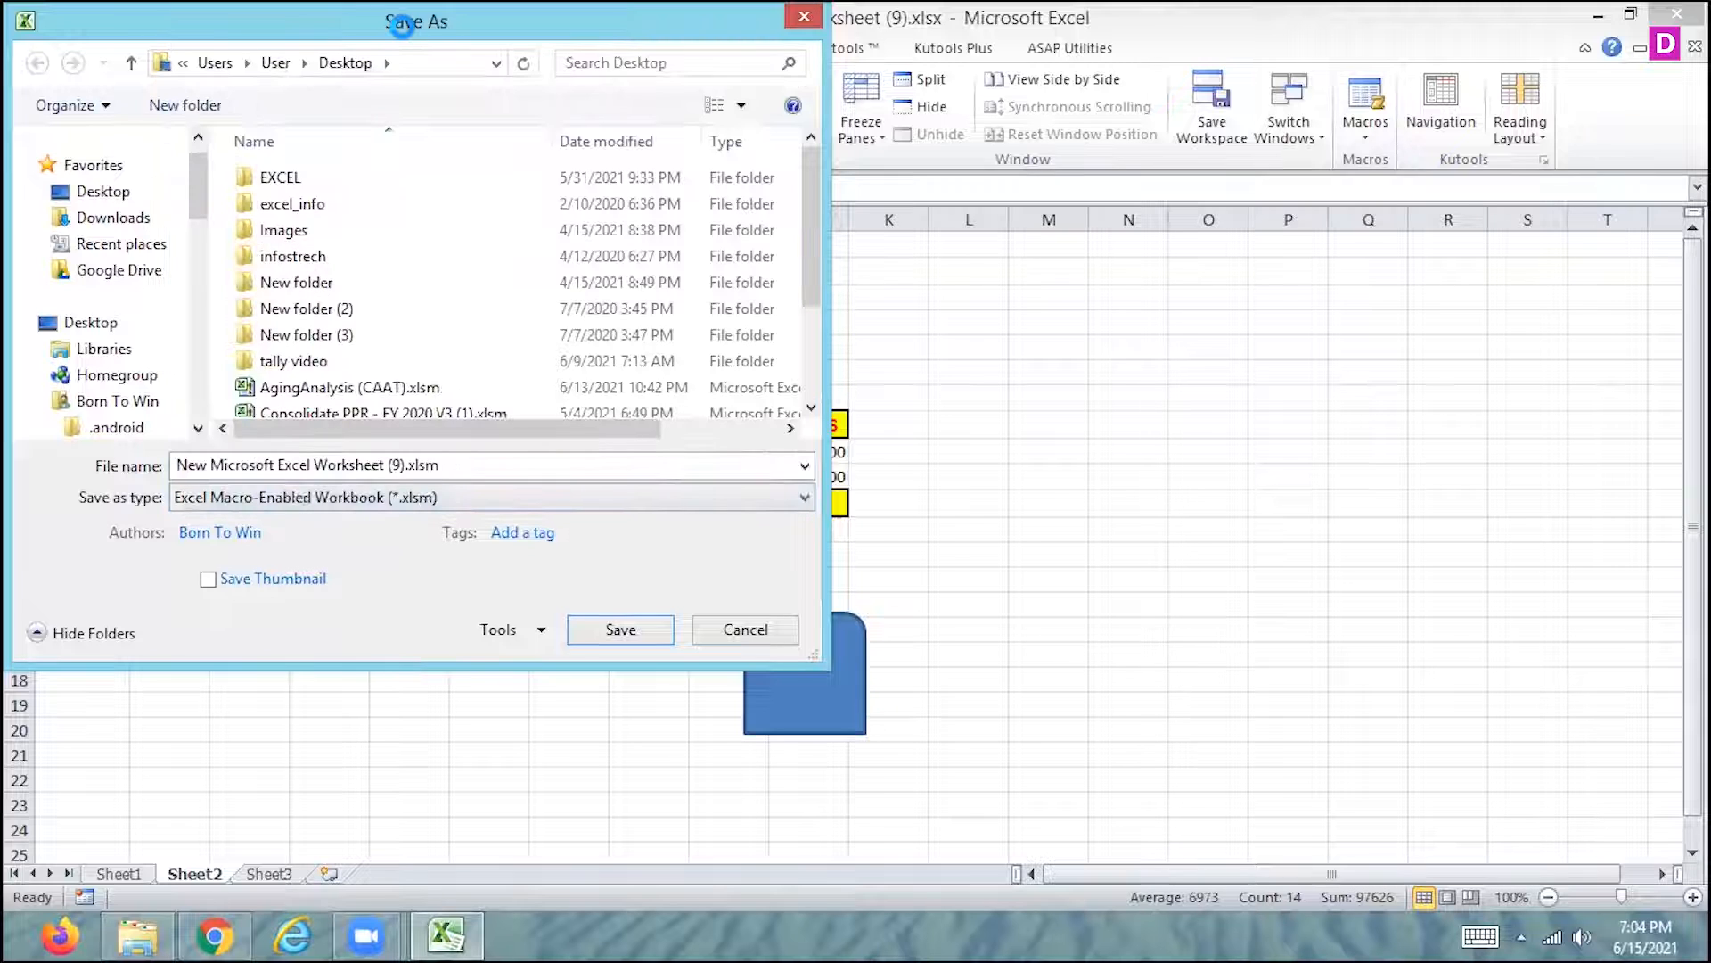
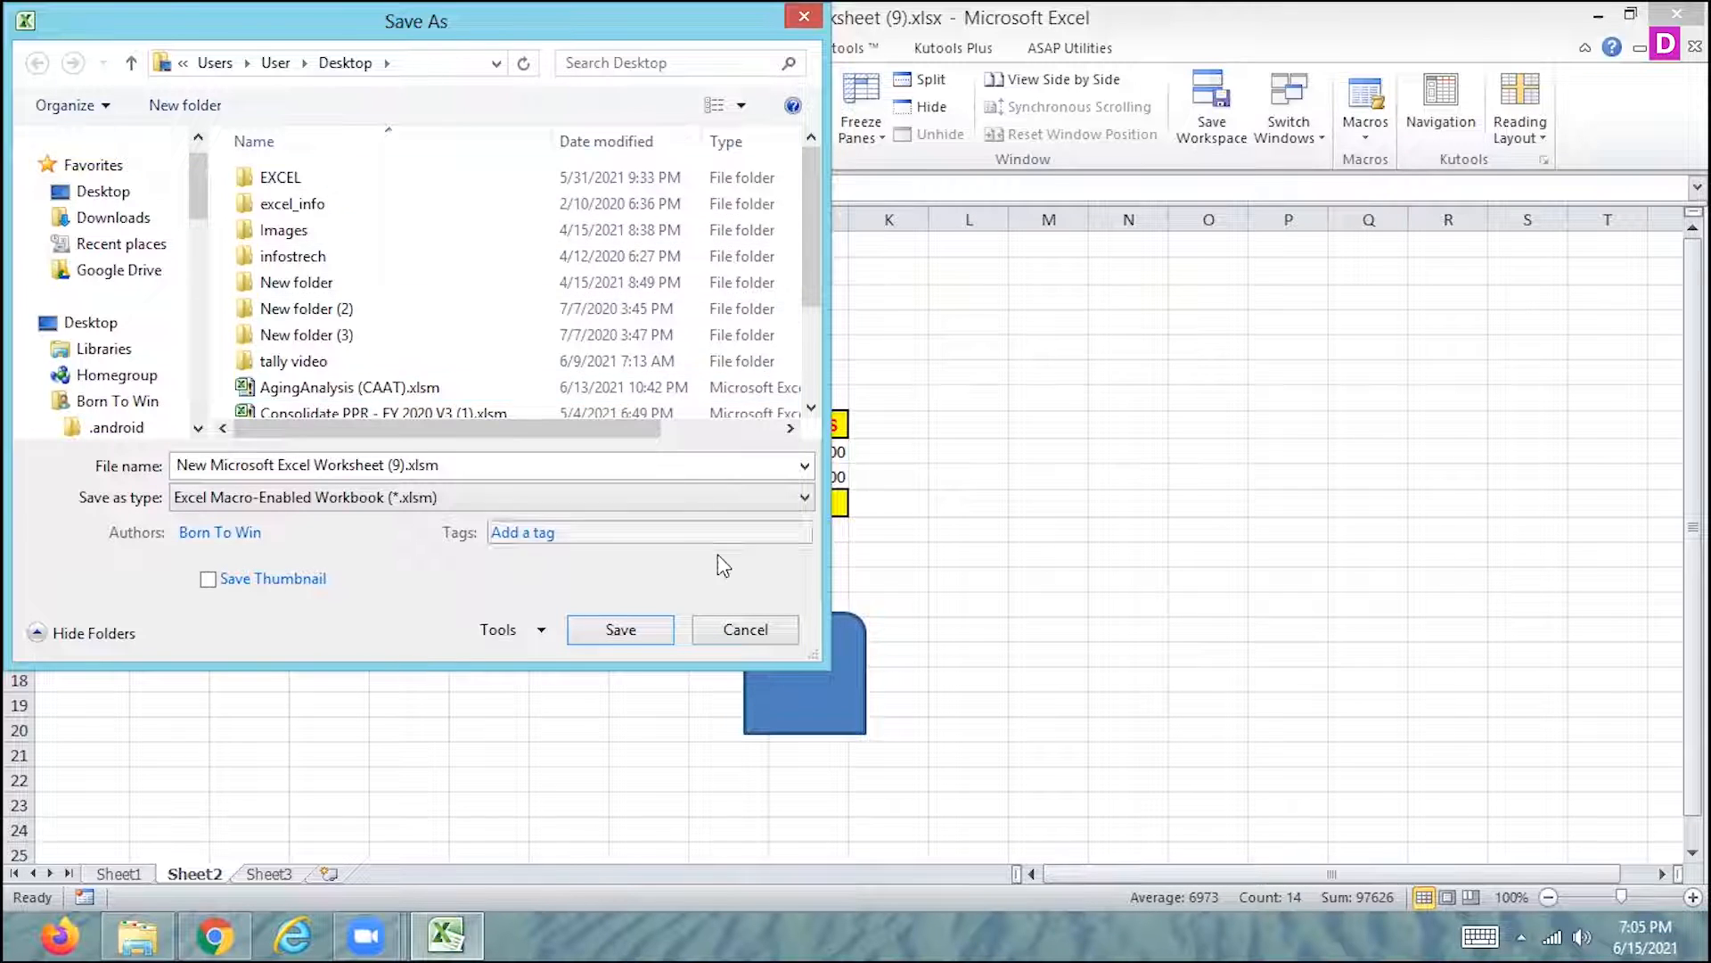
- Cancel saving the copy, then change the interior fill Color in Macro2's code to 65536 and close the code editor
click(783, 634)
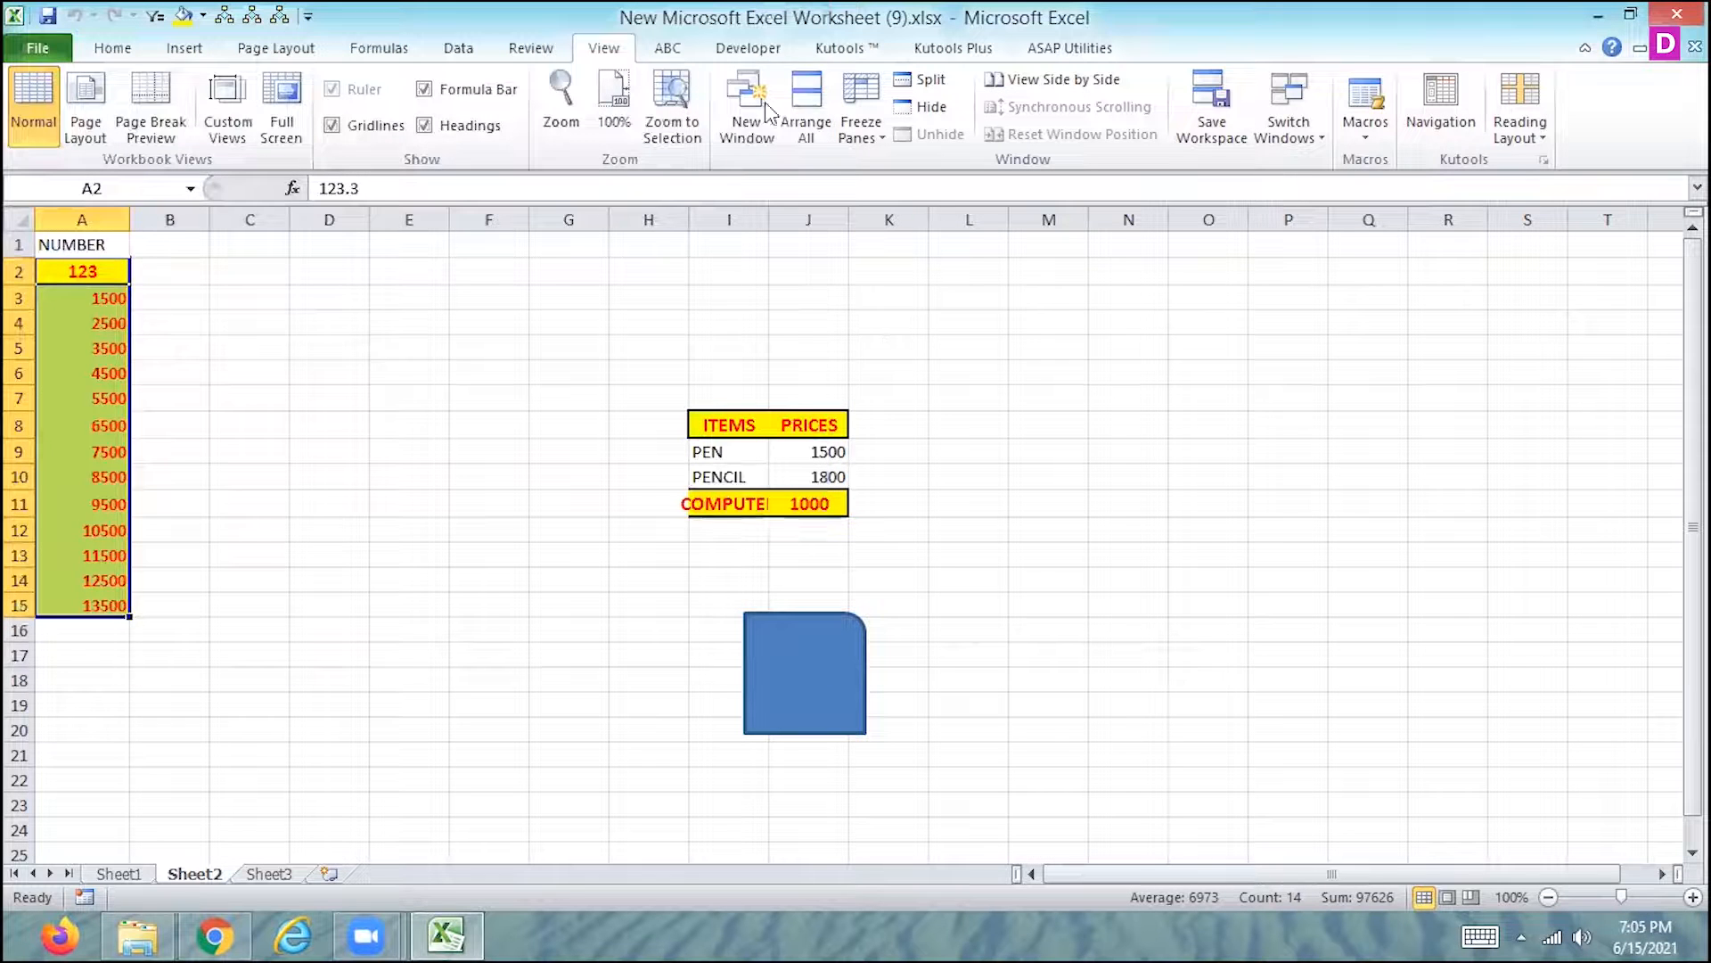
click(1369, 136)
click(1331, 159)
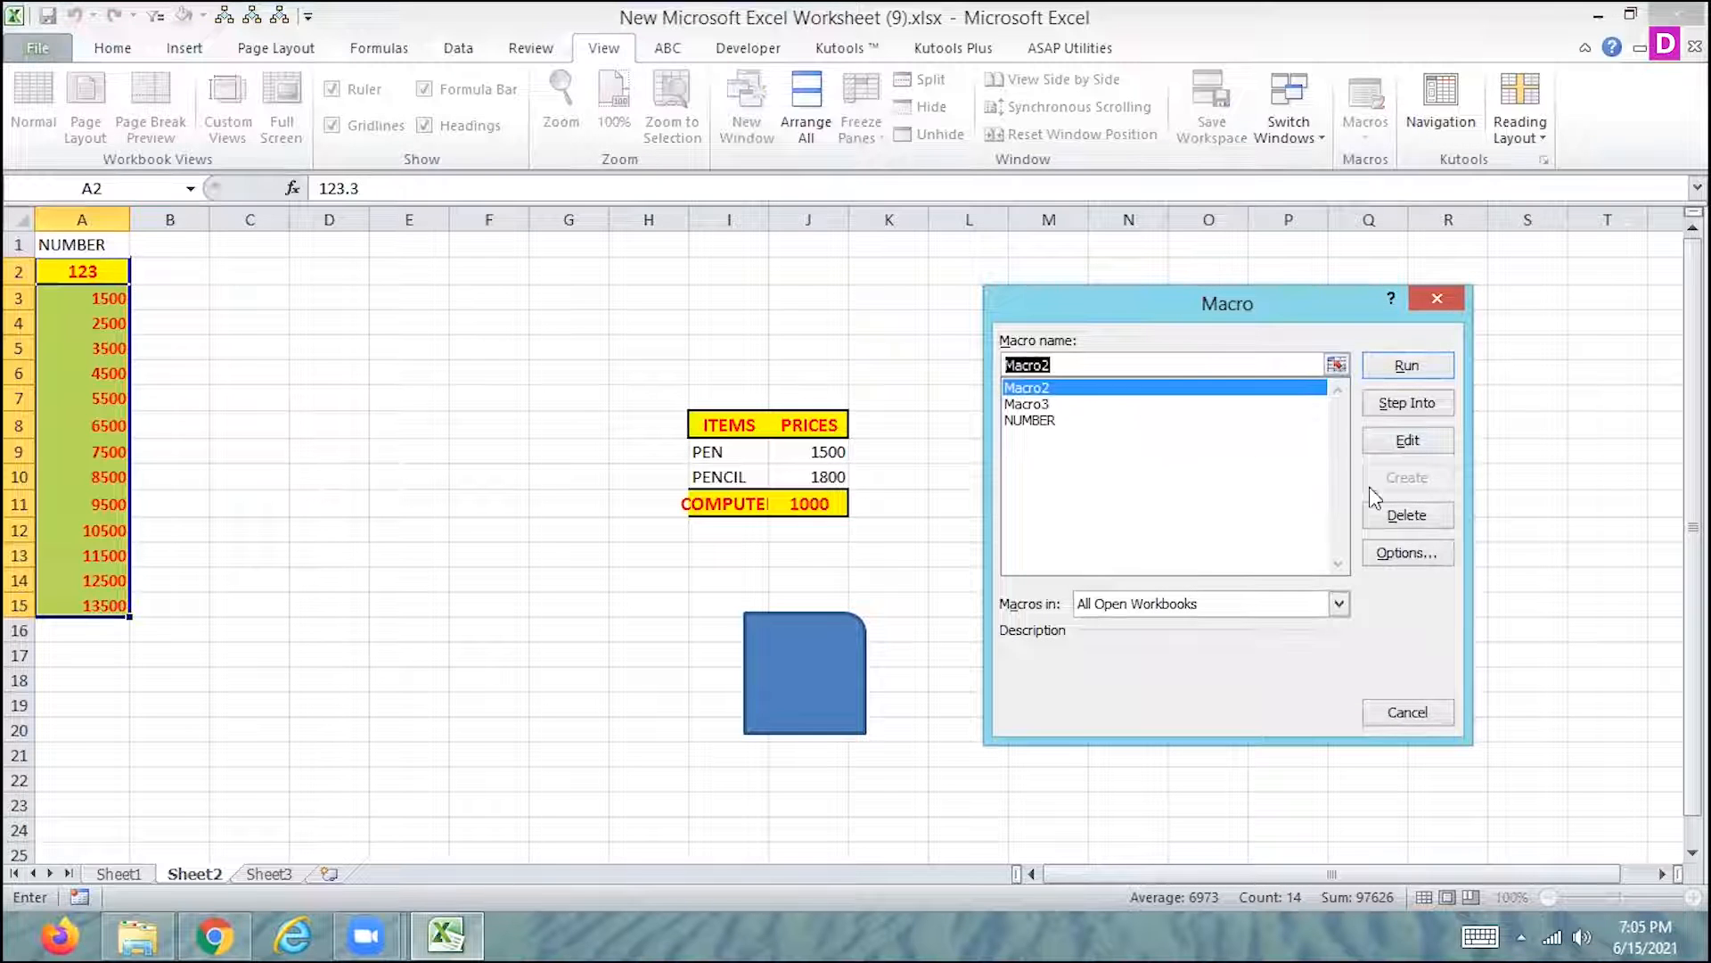
click(1415, 443)
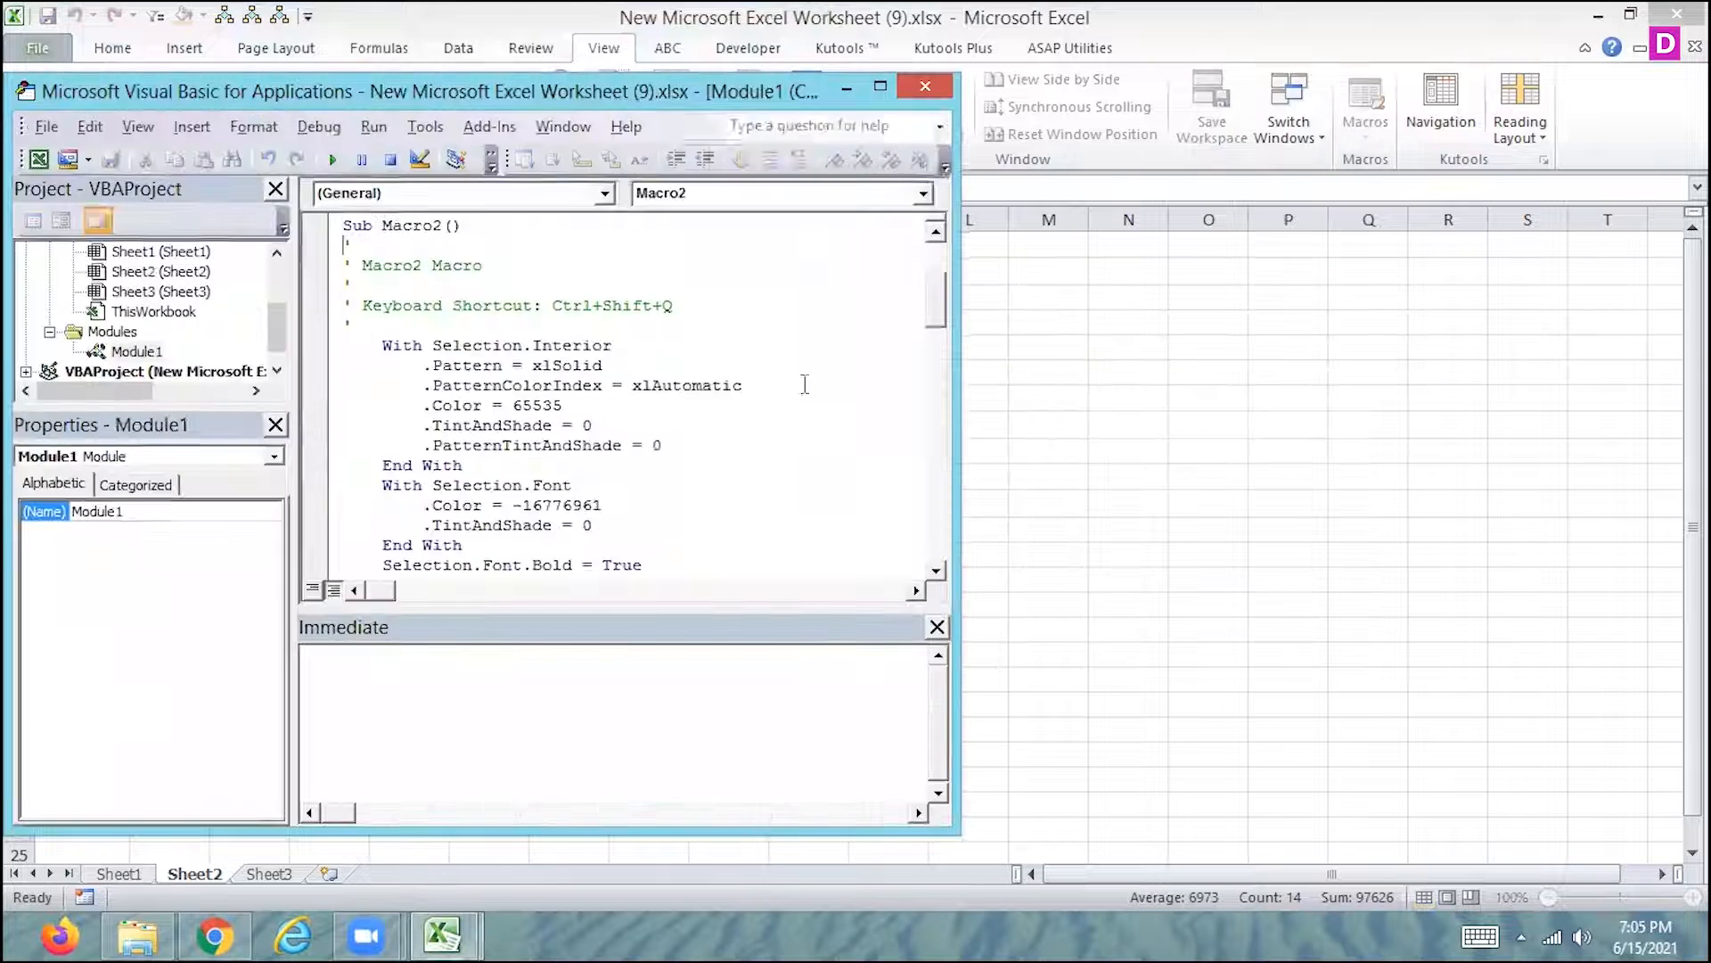
click(880, 88)
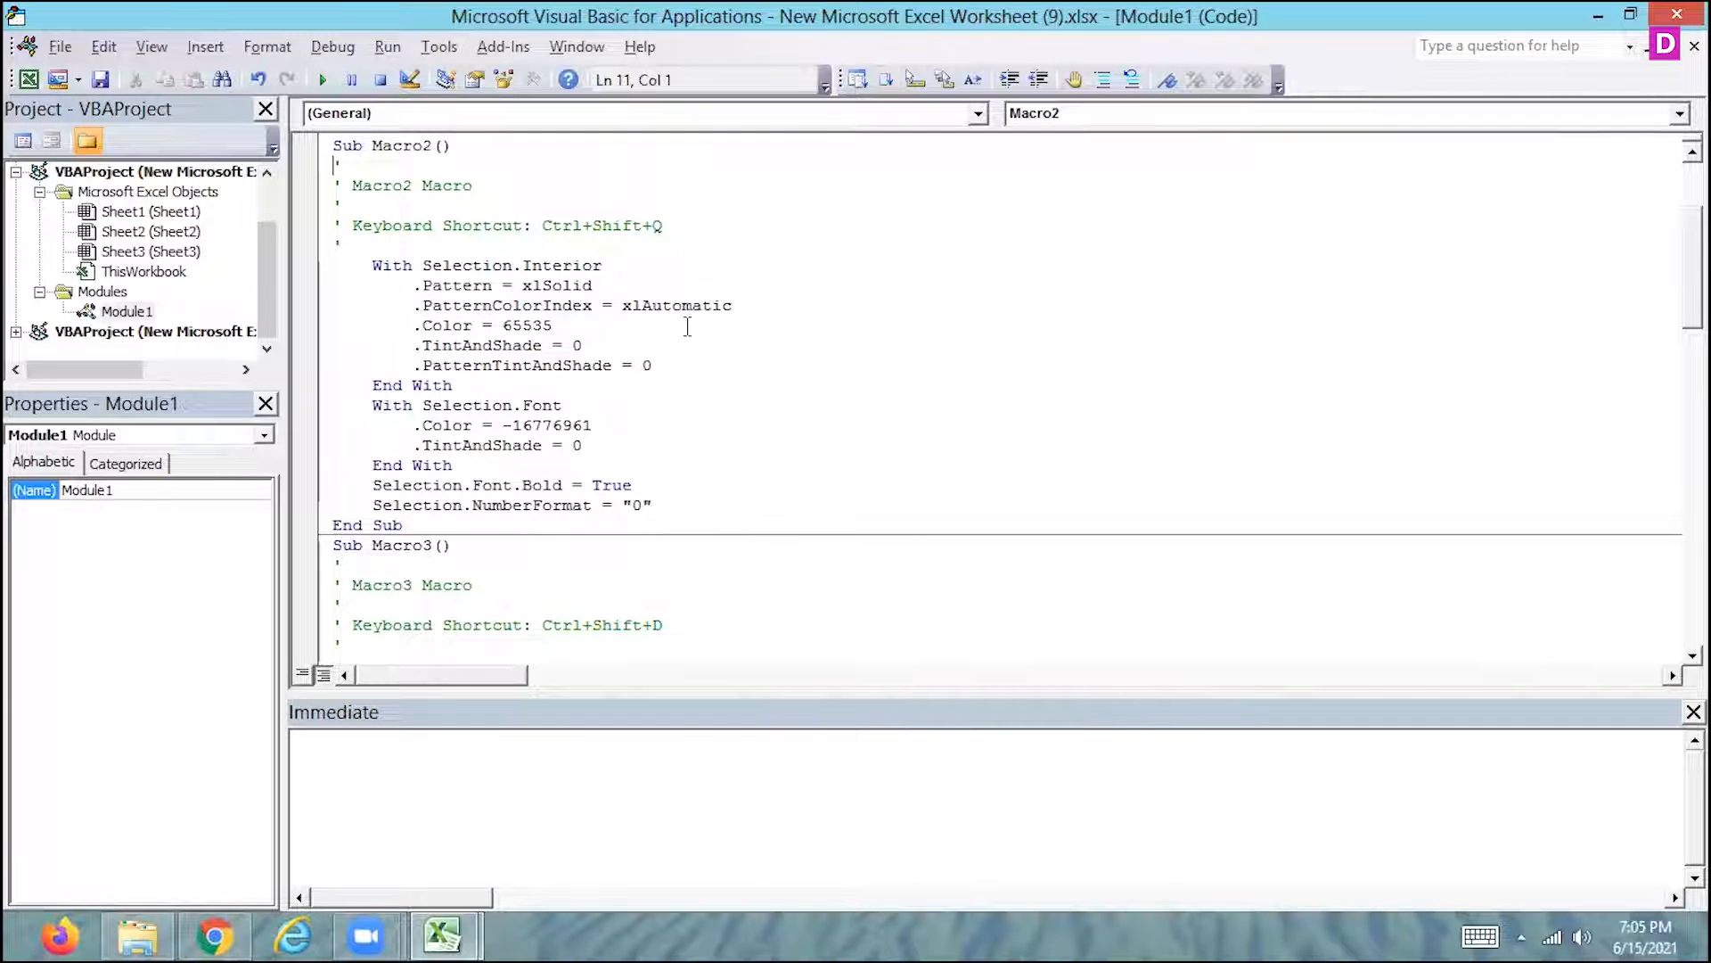
click(555, 326)
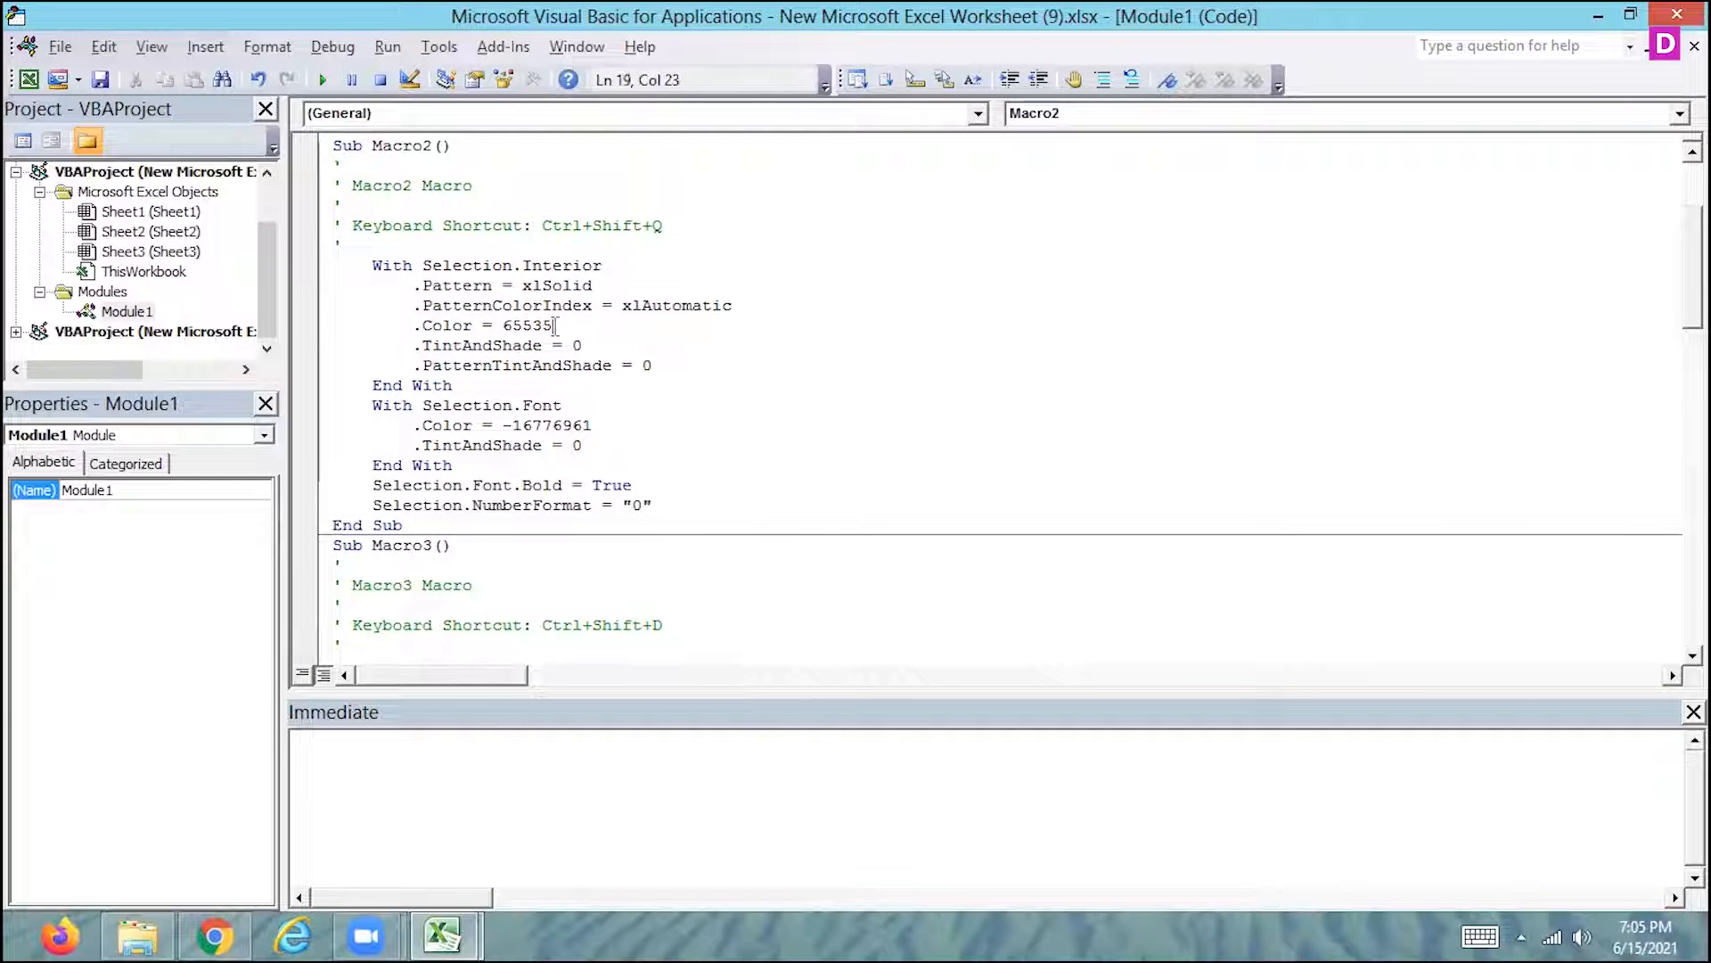
key(BackSpace)
text(6)
click(1655, 15)
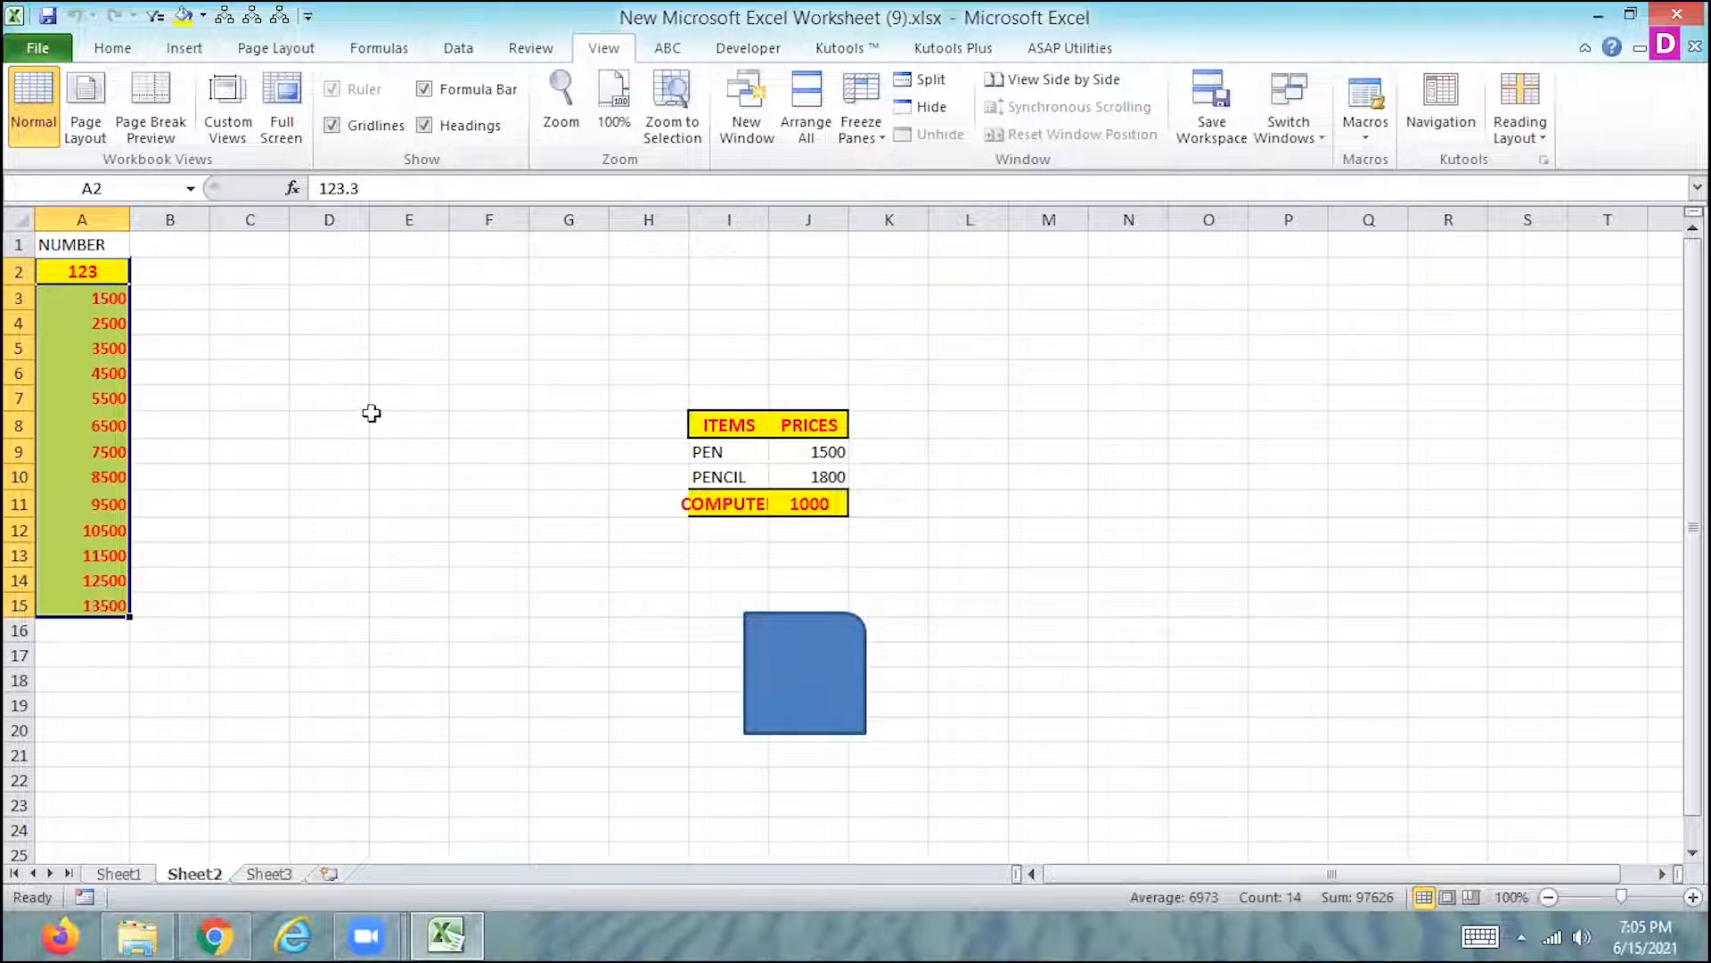
- Assign Macro2 to the blue single-rounded-corner rectangle on Sheet2
click(69, 297)
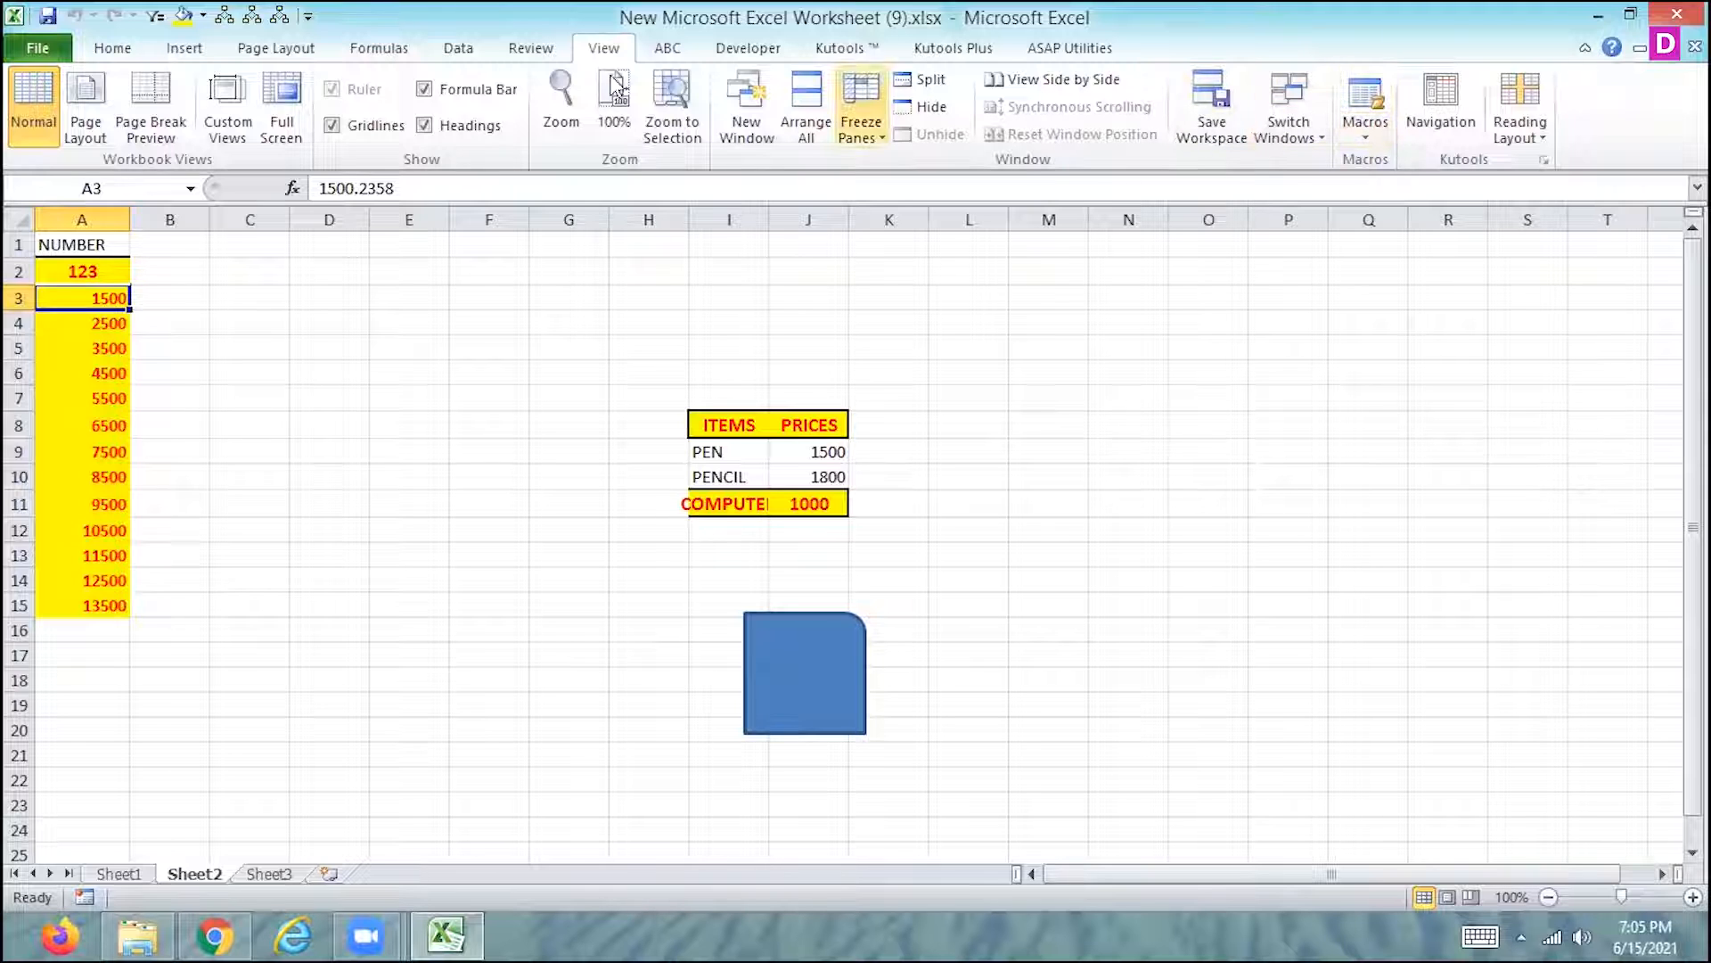
click(840, 681)
right_click(839, 681)
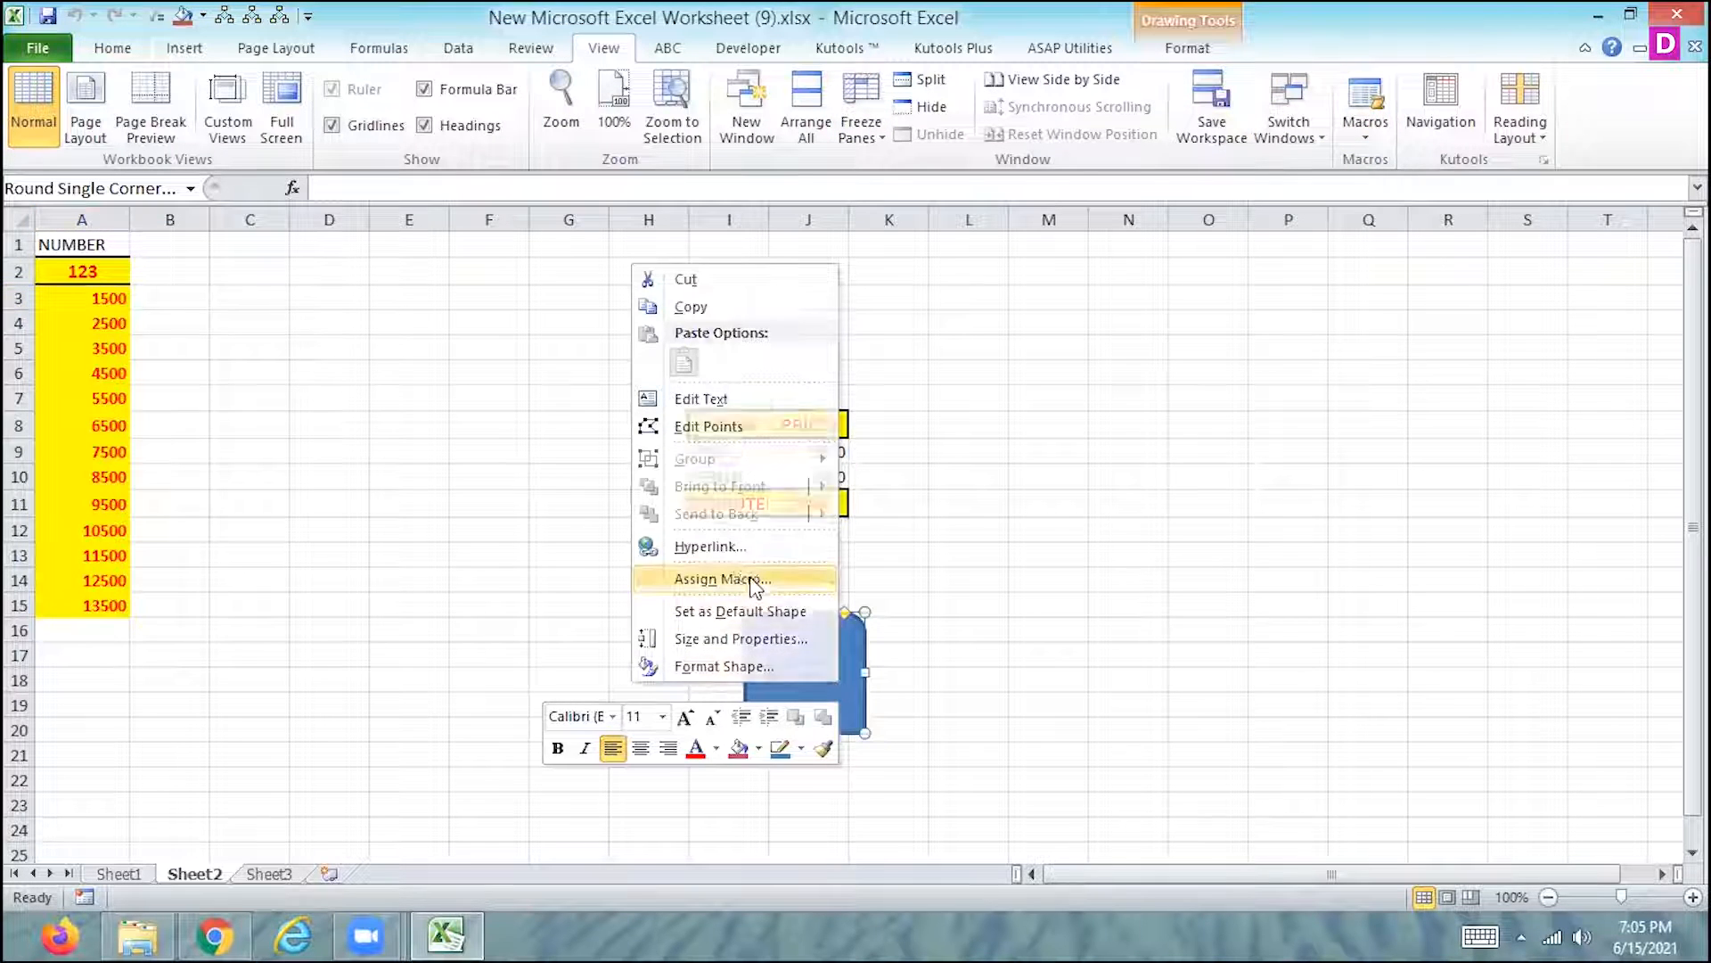
click(756, 580)
click(562, 438)
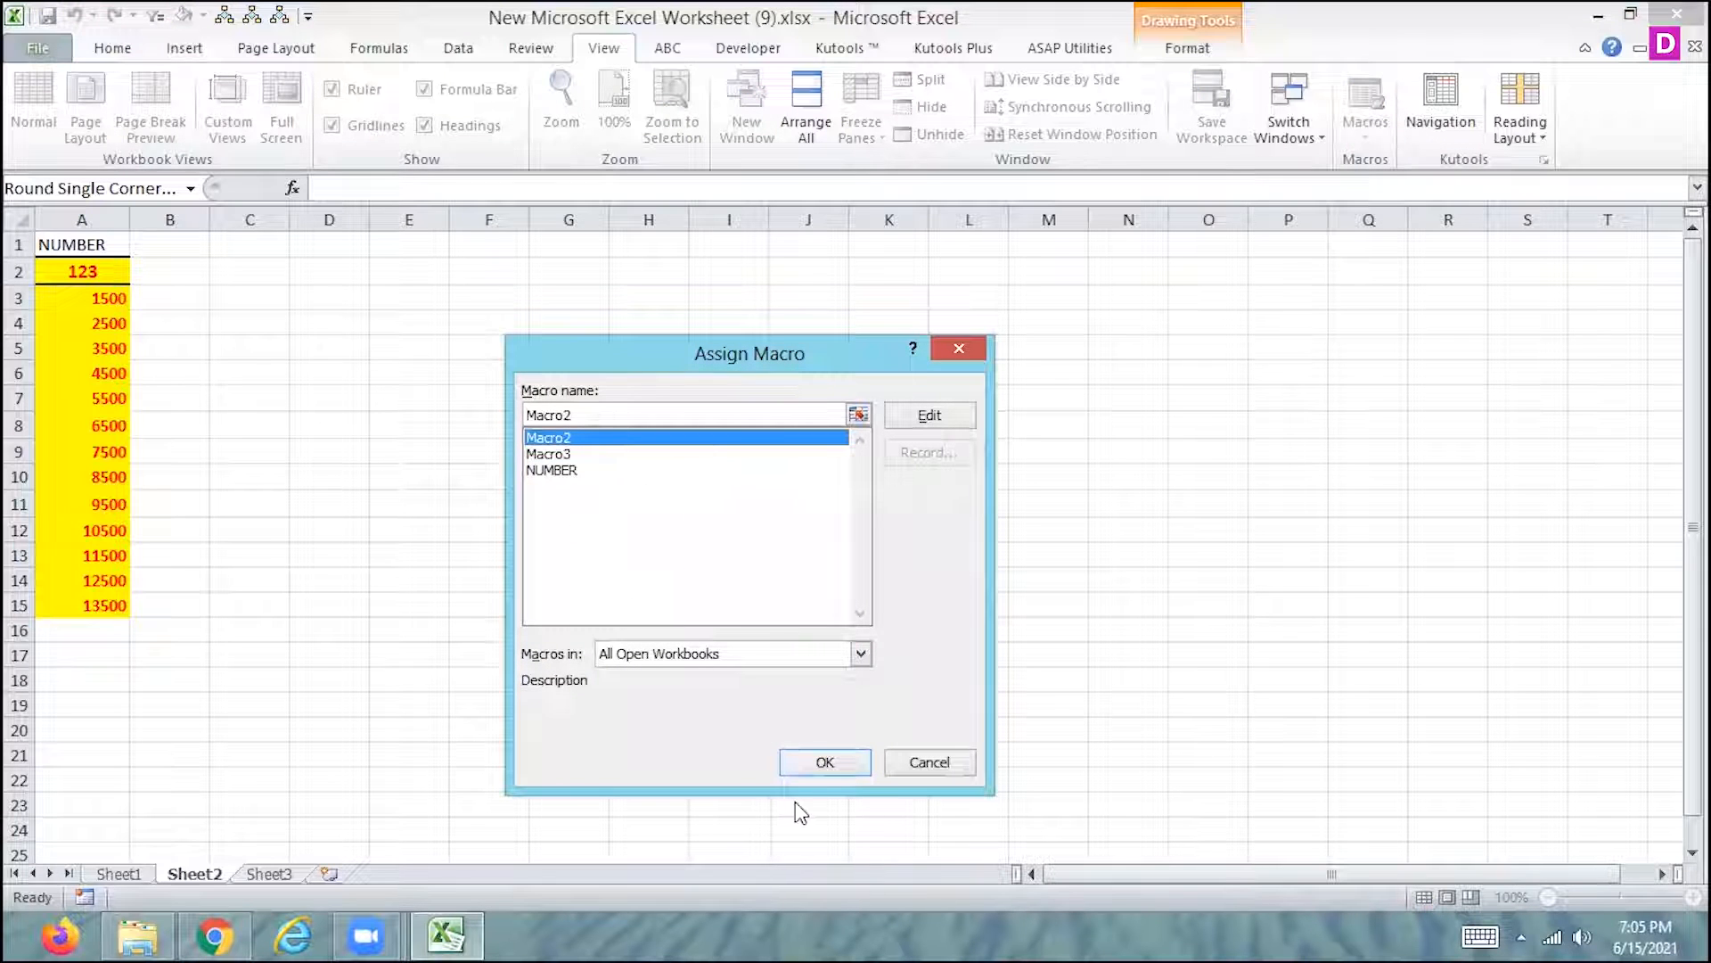
click(825, 761)
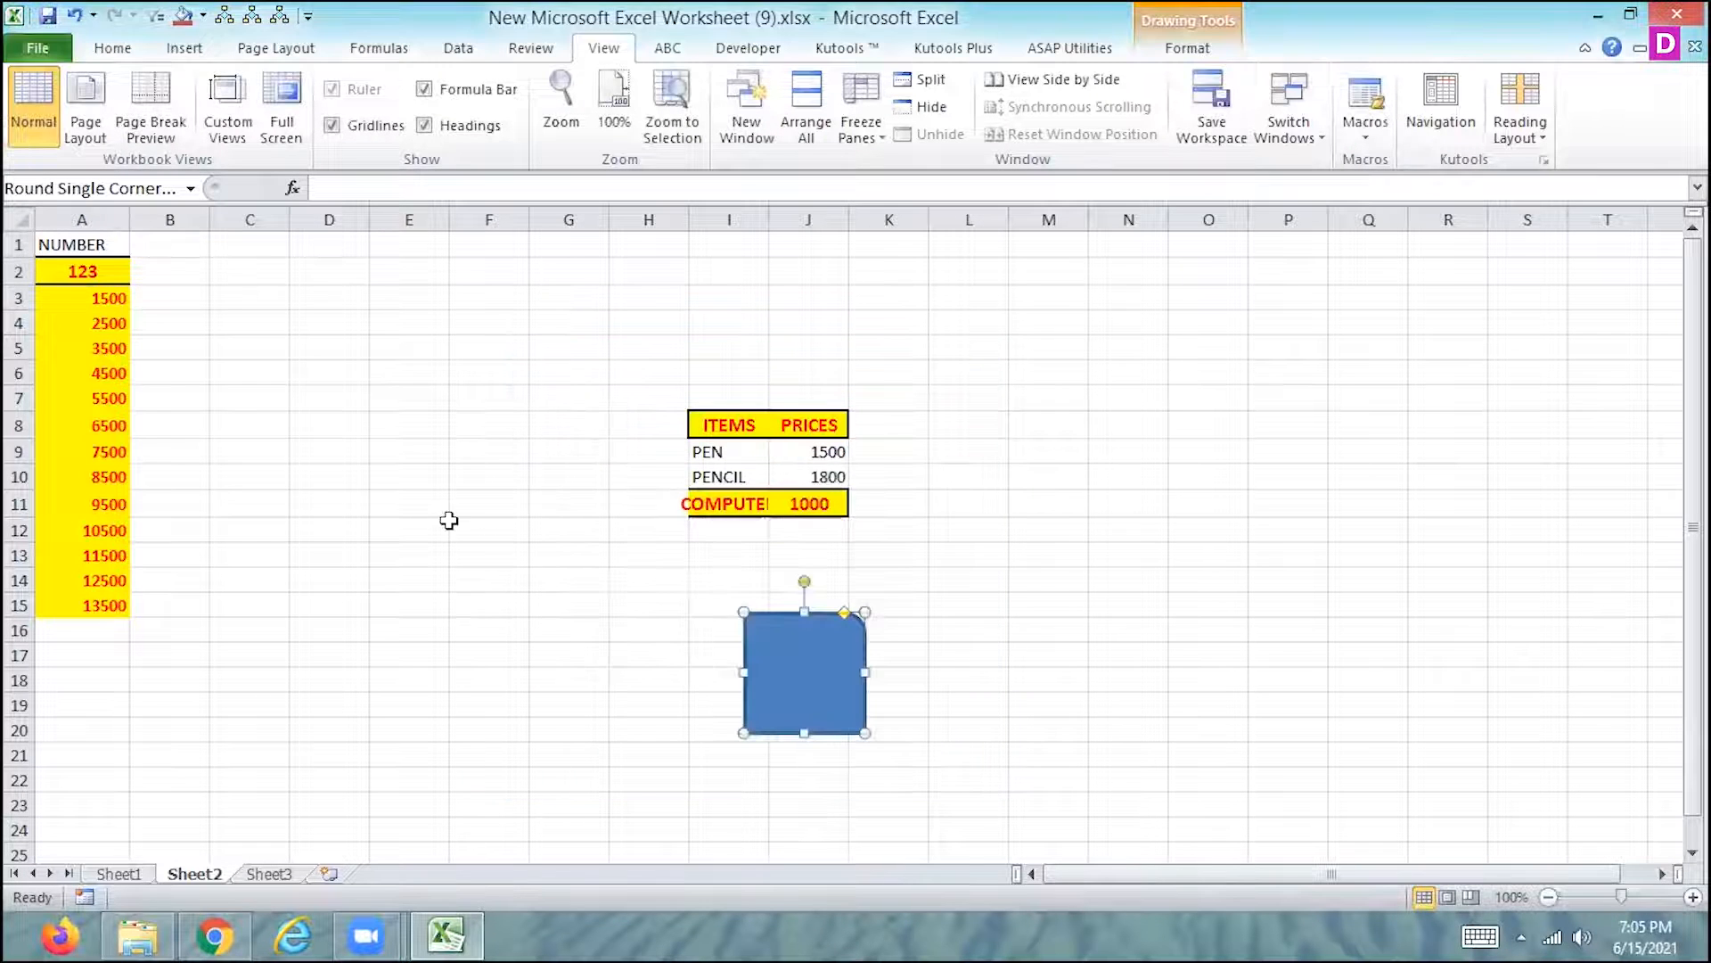
- Select cell A3 and run the macro assigned to the blue shape on it
click(108, 300)
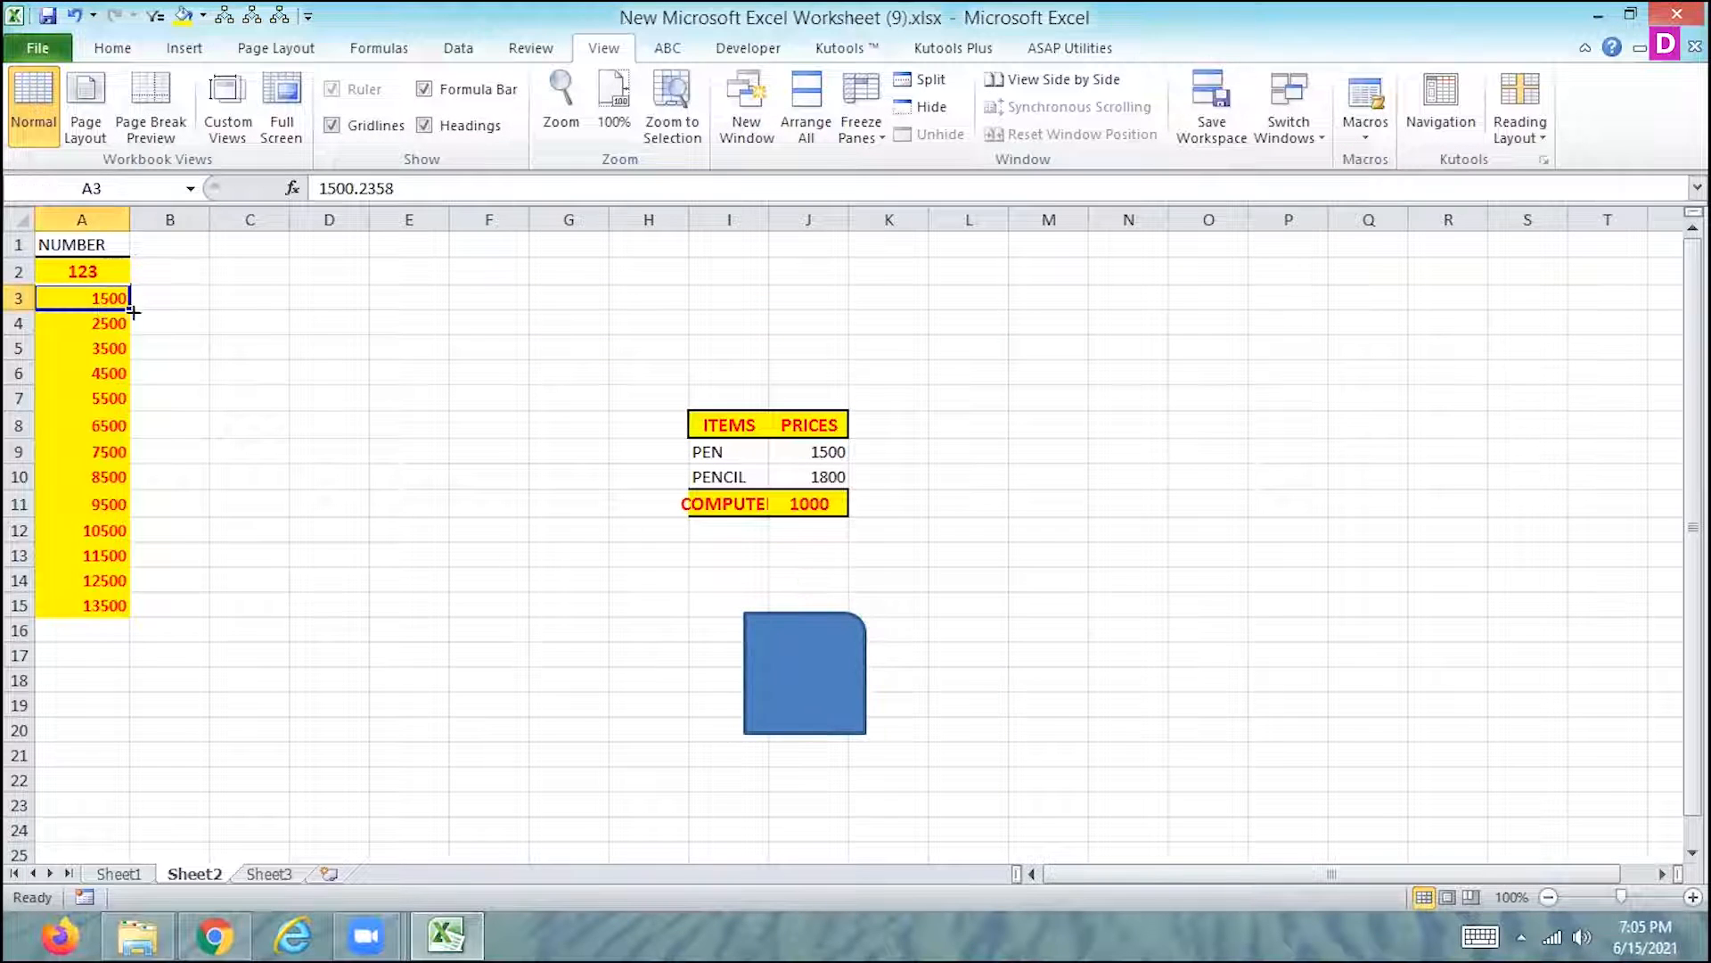
click(768, 666)
click(238, 481)
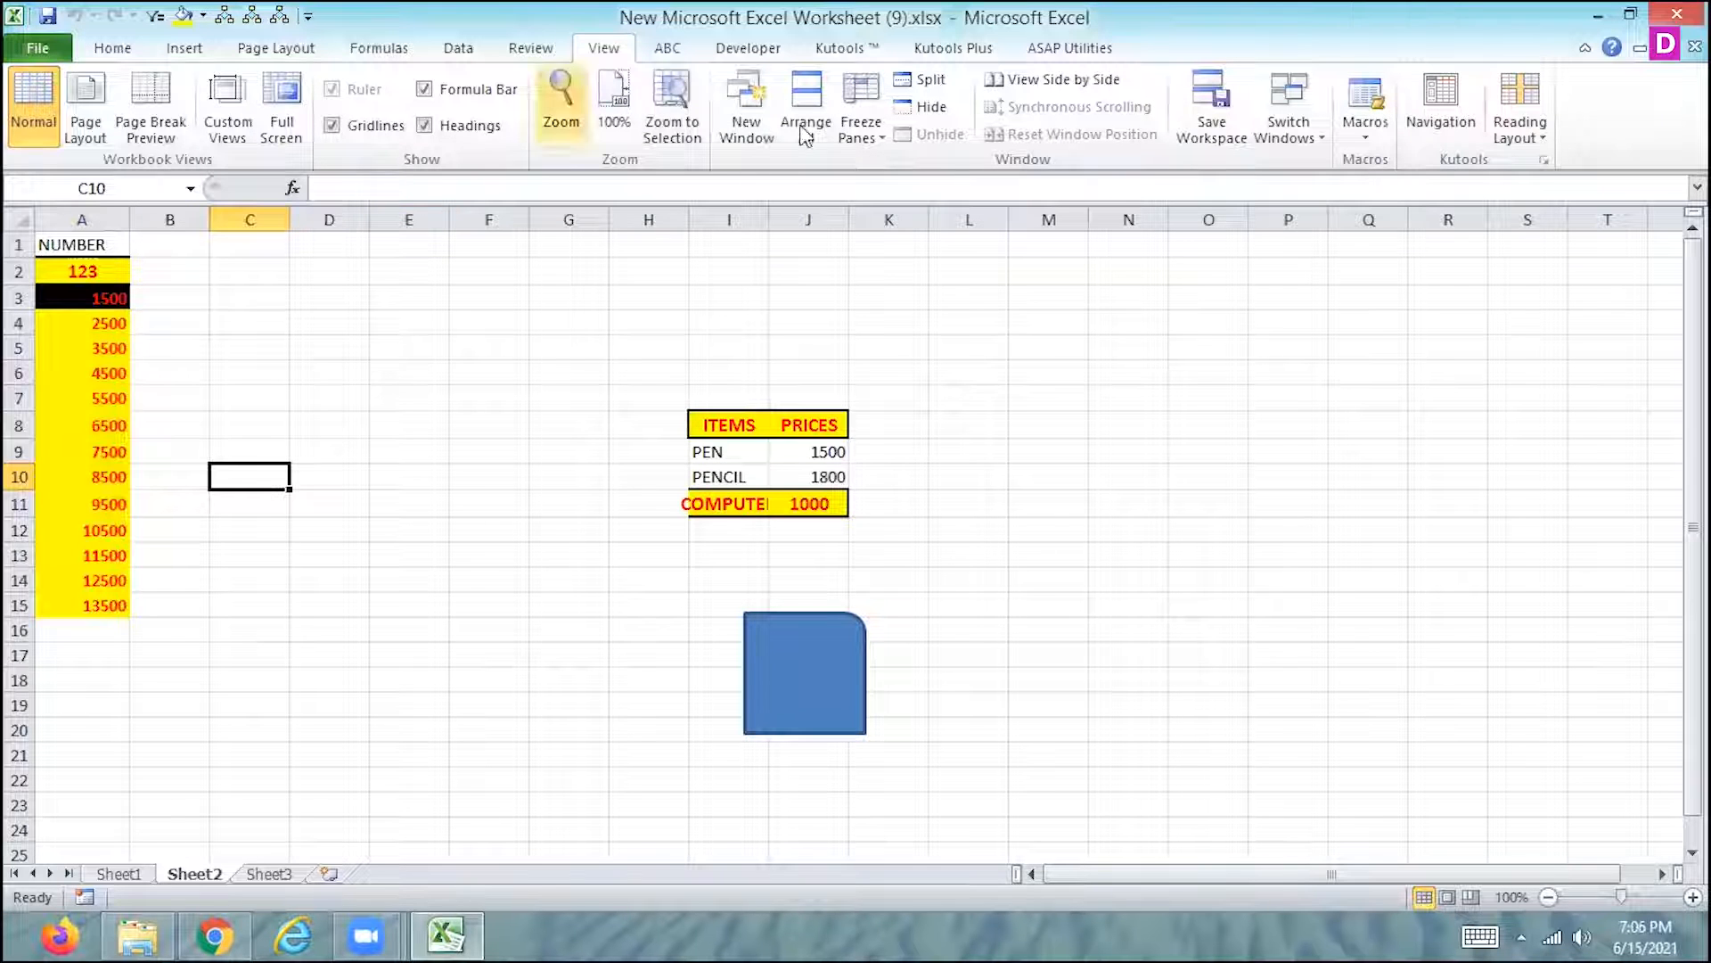
- View the list of macros in all open workbooks and its management options, then close it
click(1369, 142)
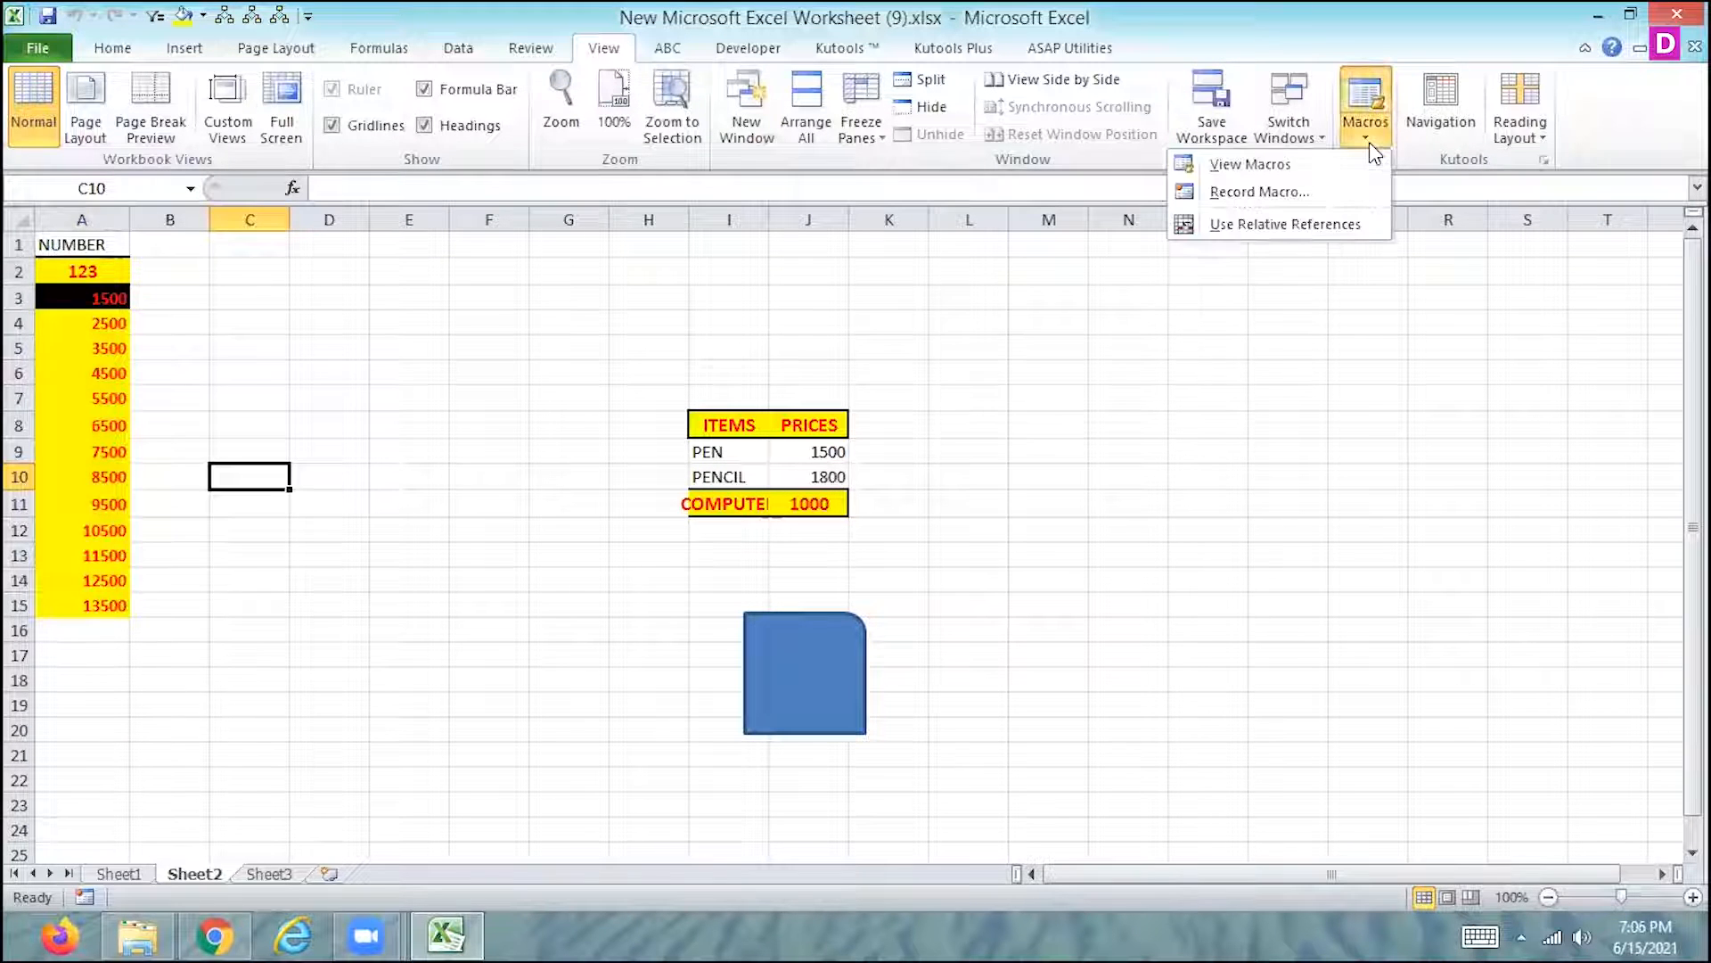
click(1310, 164)
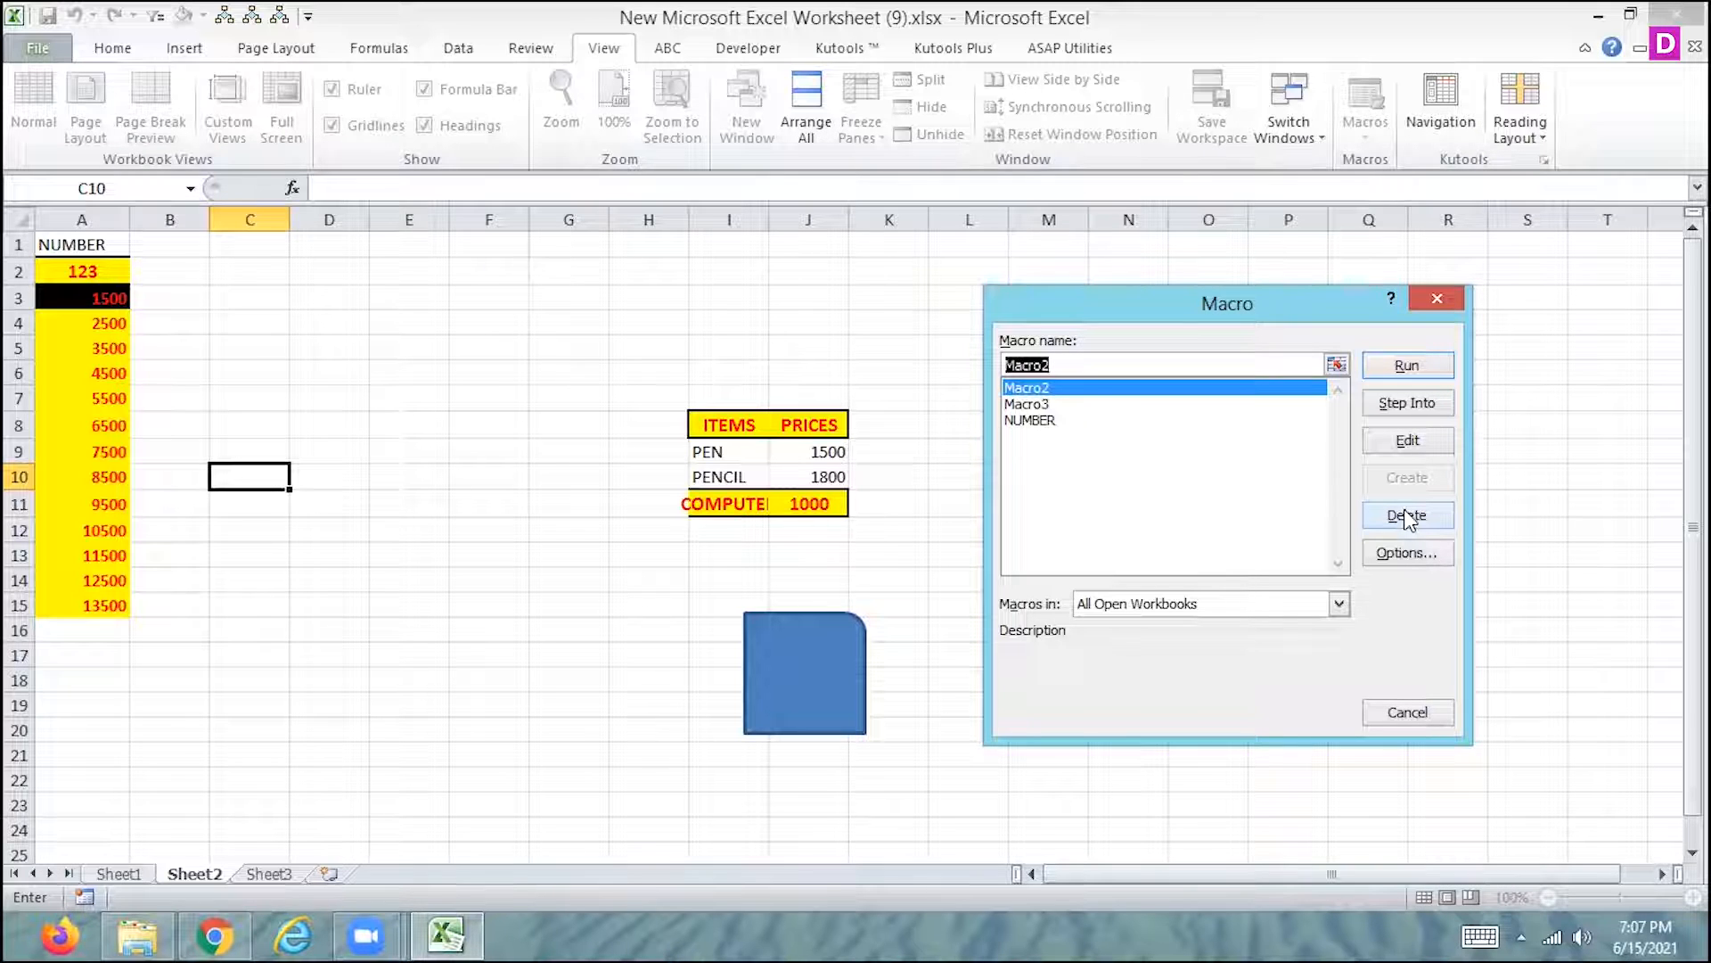
click(1437, 300)
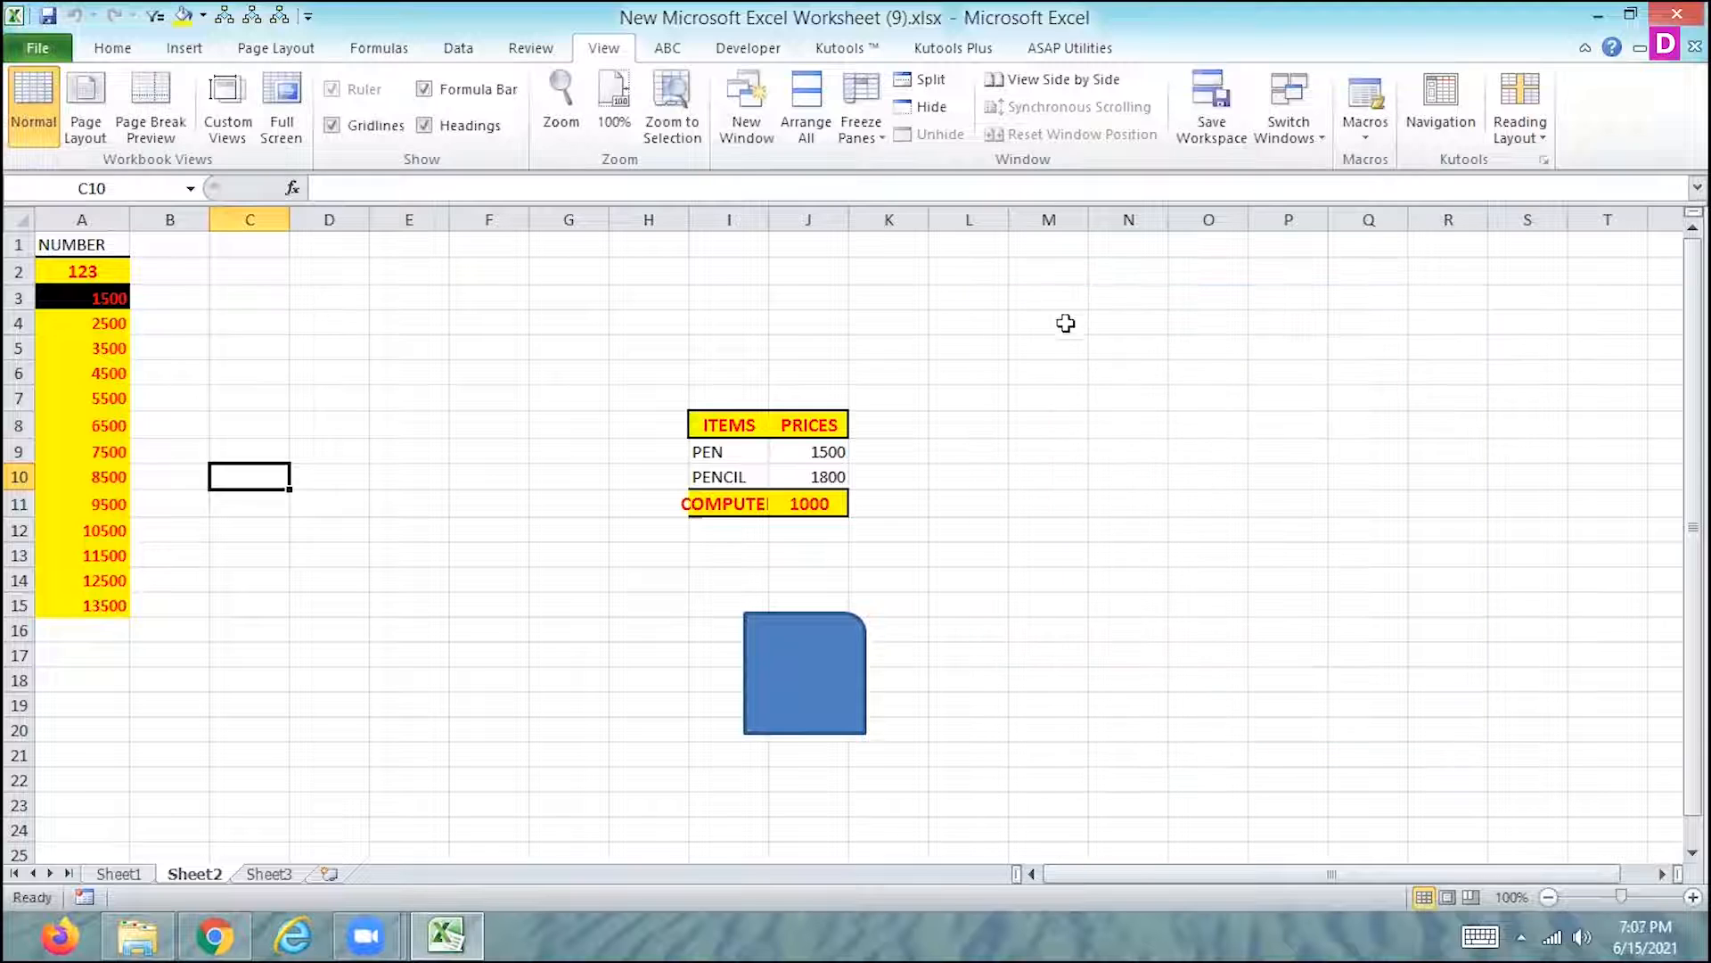
- Start recording a new macro with the default name, stored in This Workbook
click(112, 48)
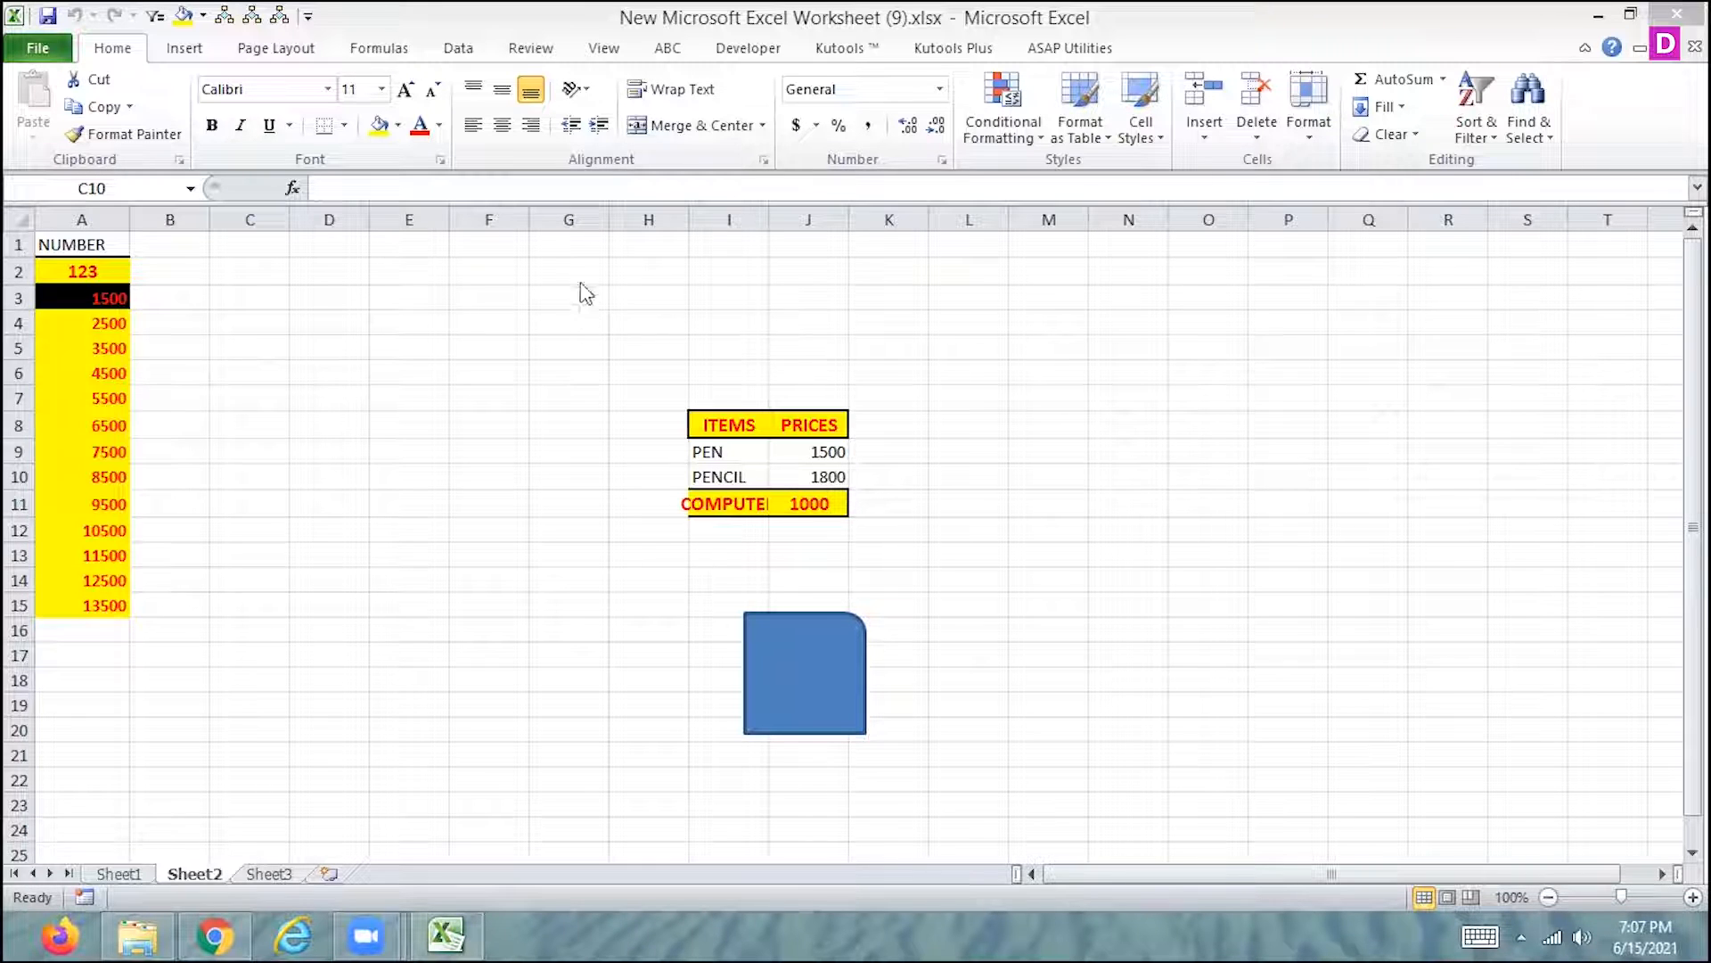
click(612, 61)
click(612, 61)
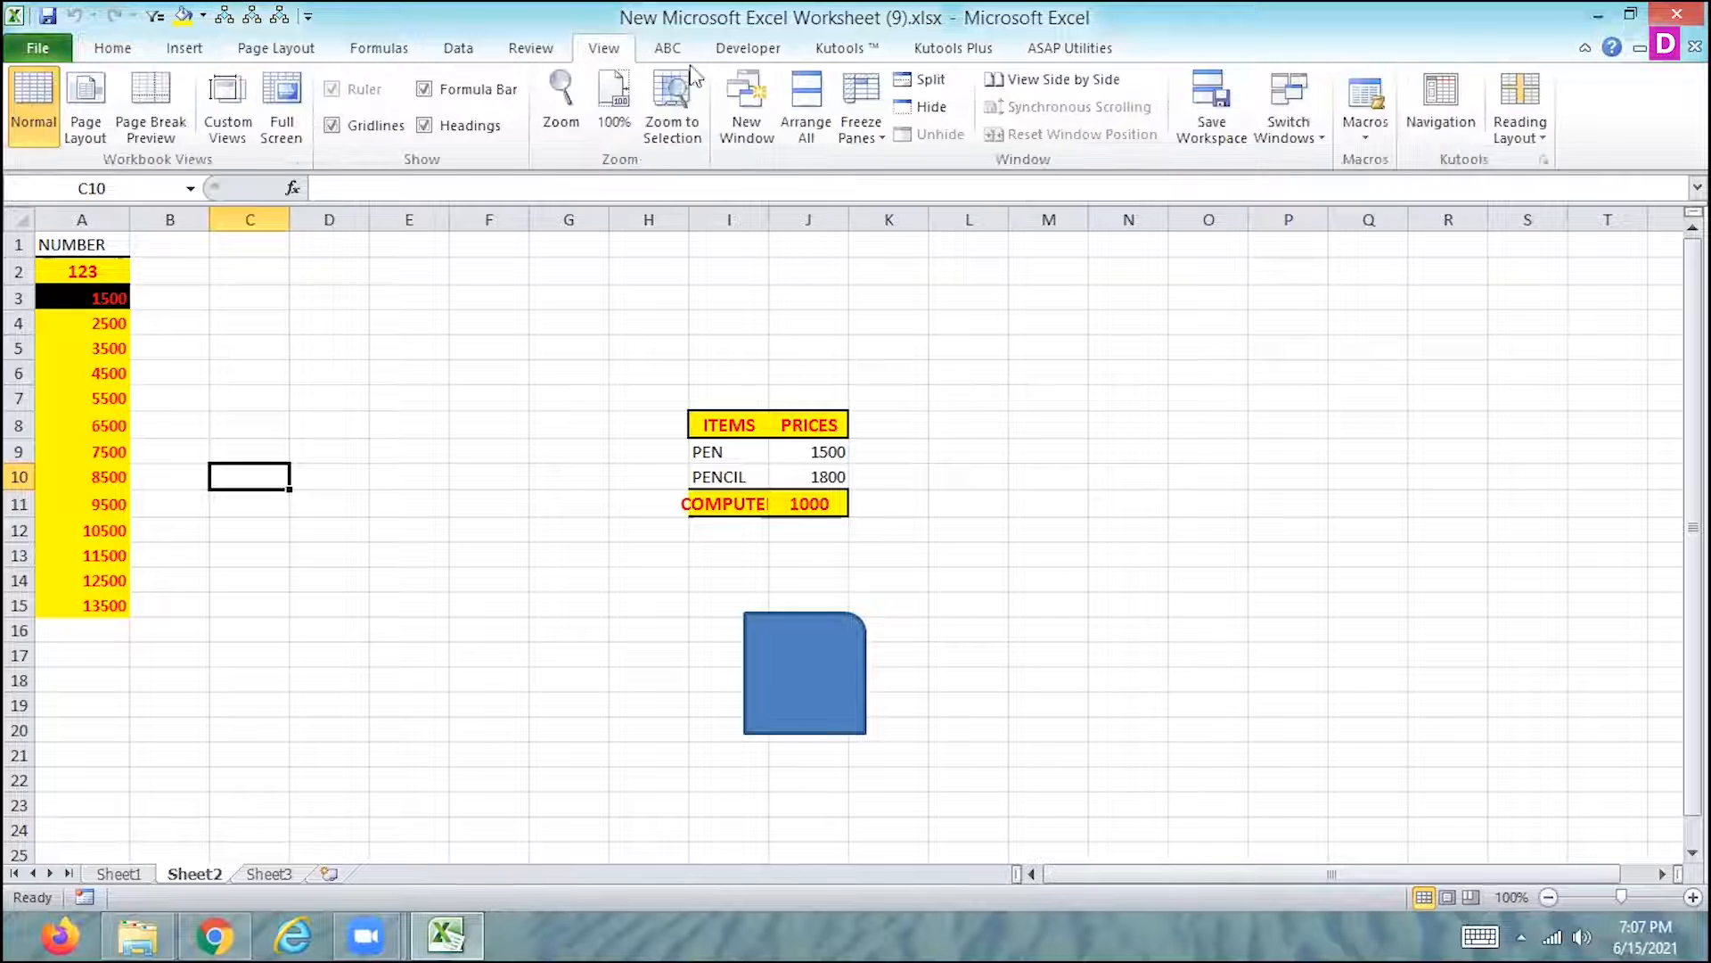
click(1371, 139)
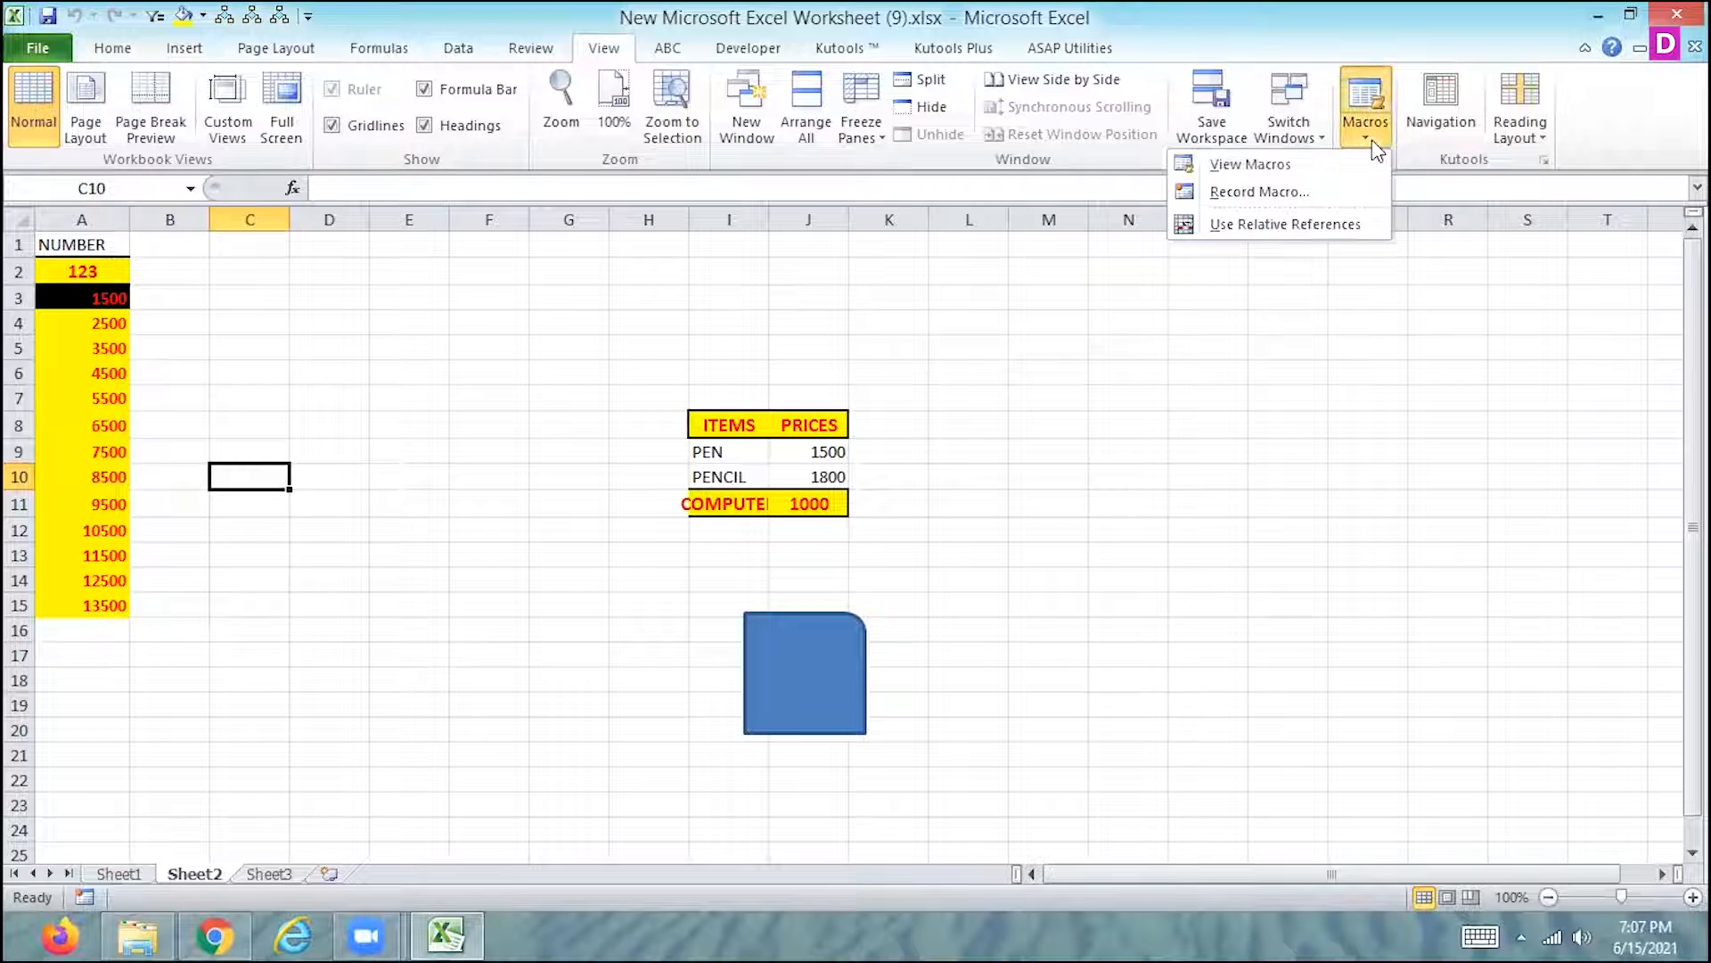
click(1284, 196)
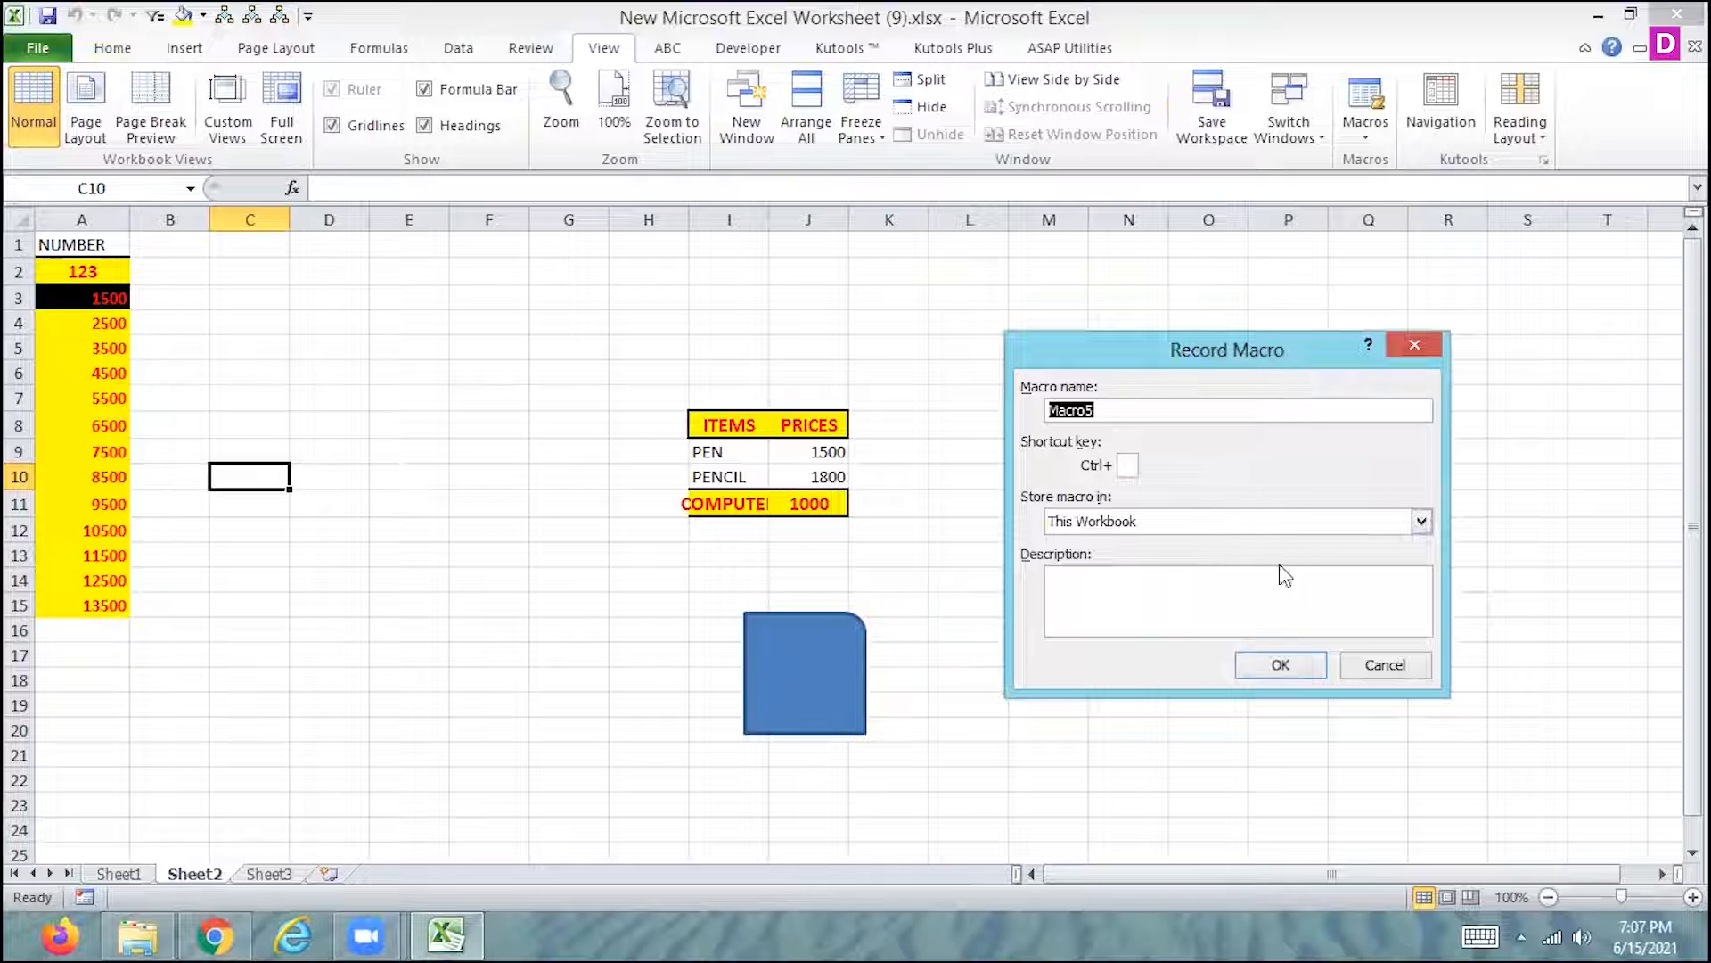
click(1275, 664)
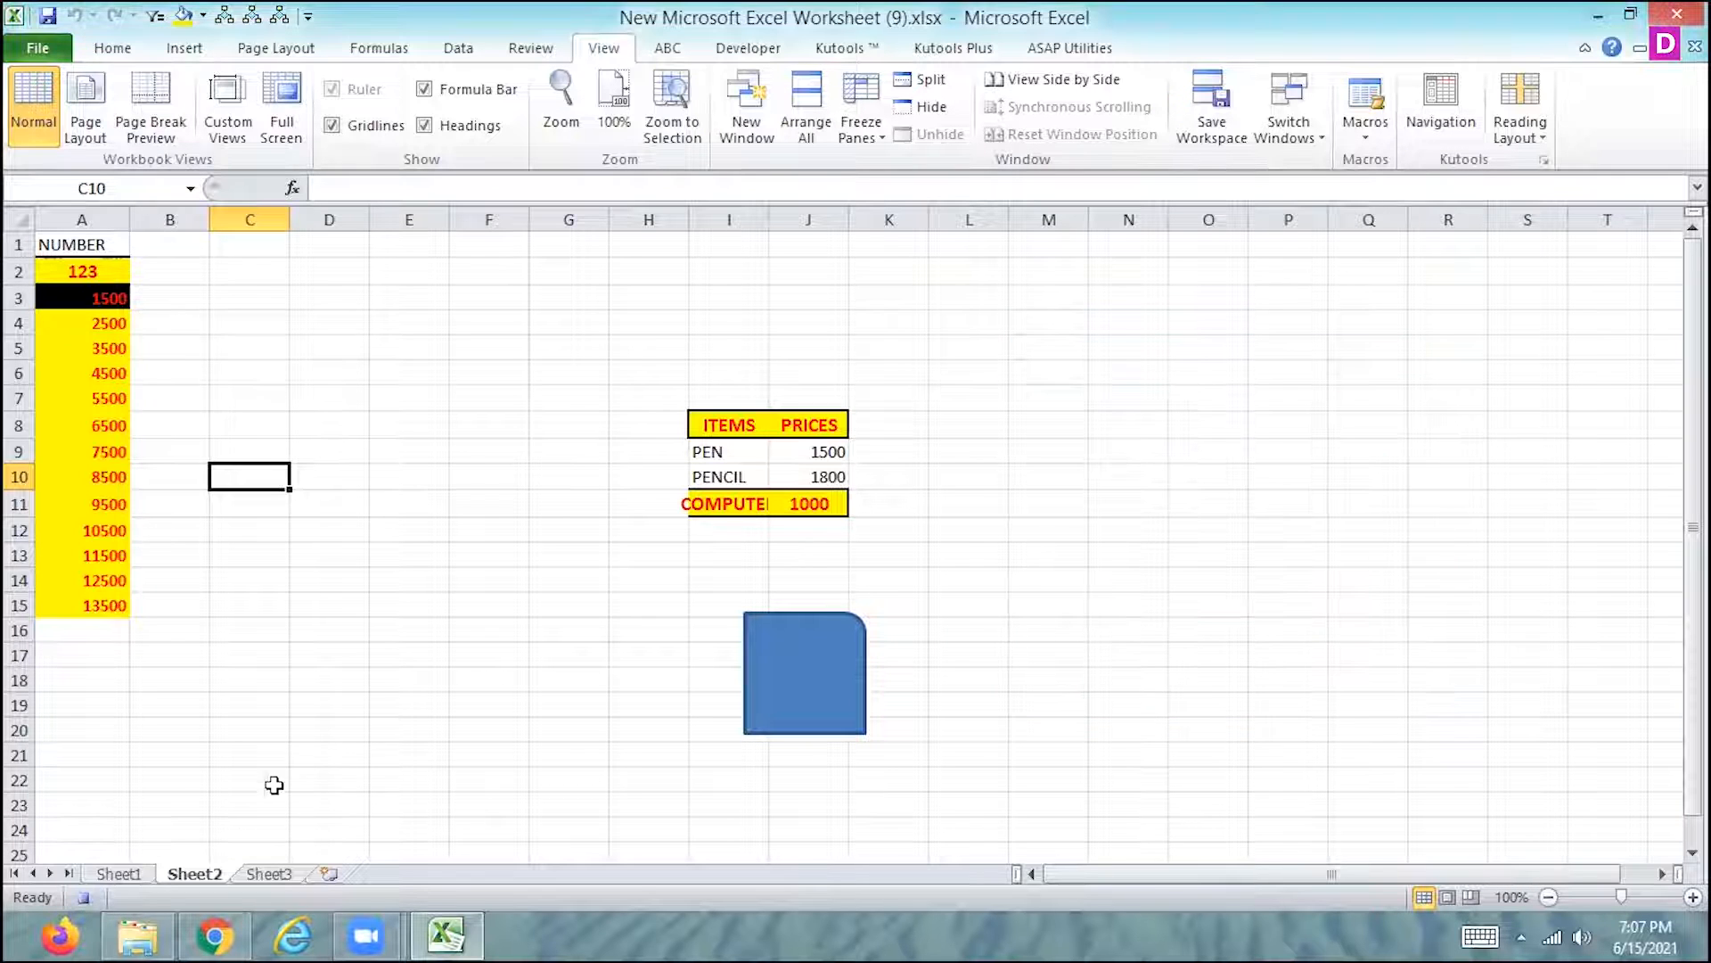
- Protect Sheet2 with a confirmed password, disallowing selection of locked cells, and stop recording the macro
right_click(201, 873)
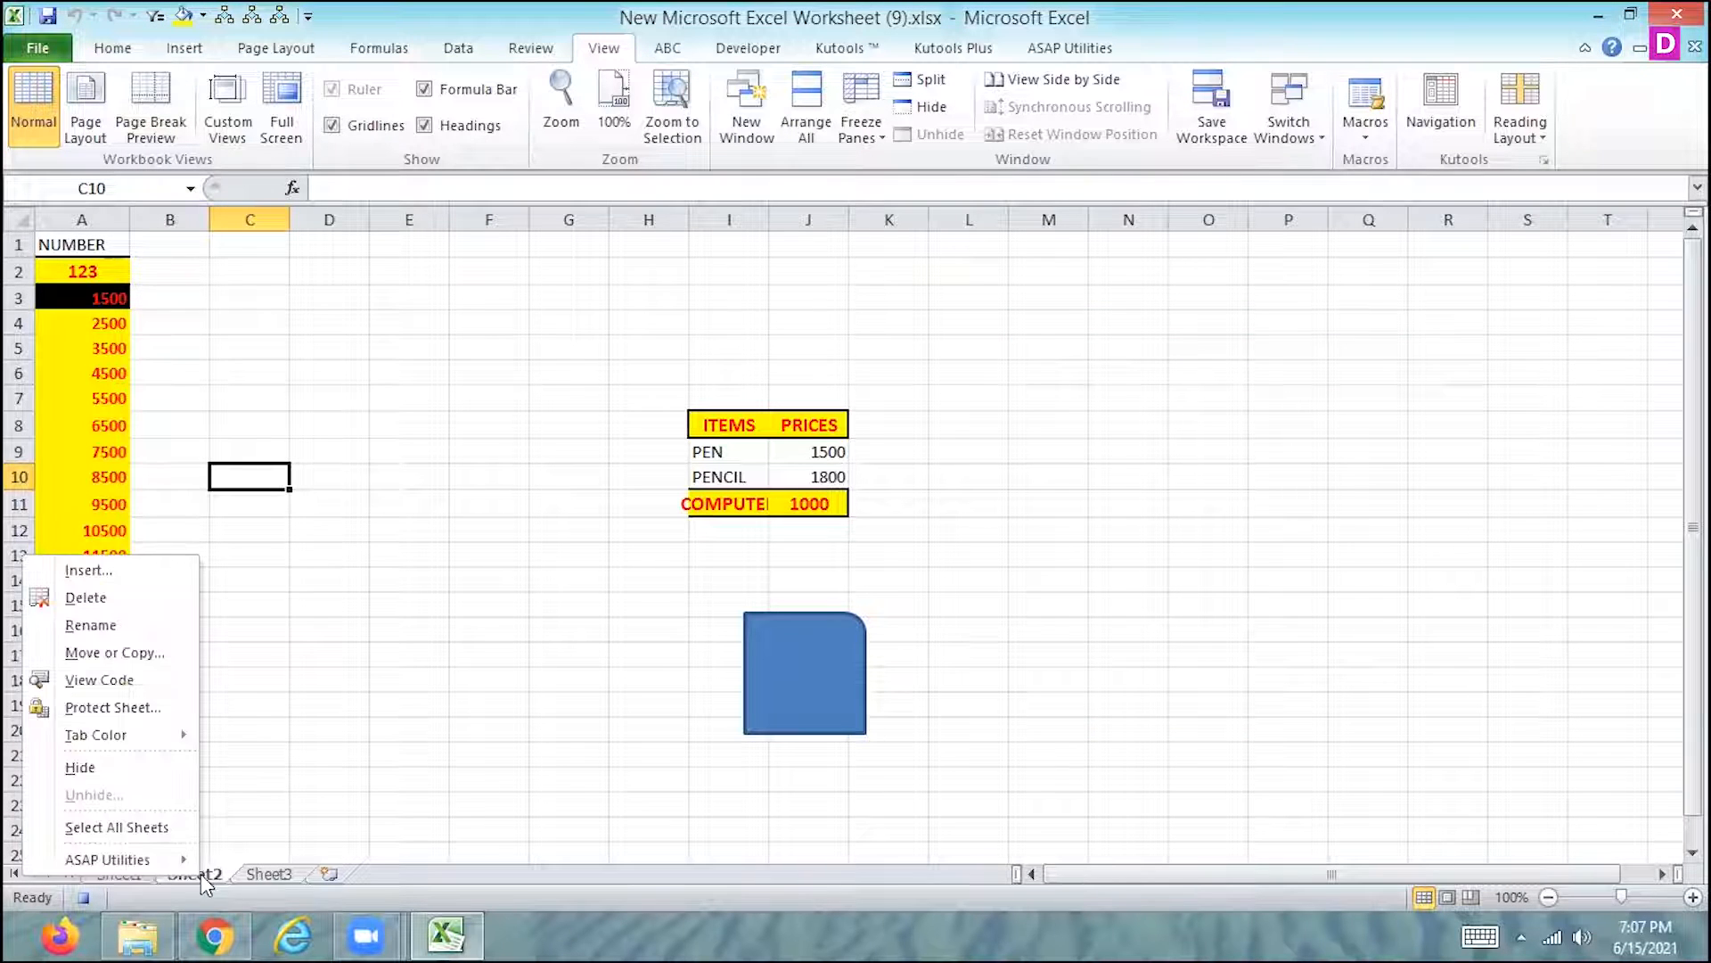
click(114, 708)
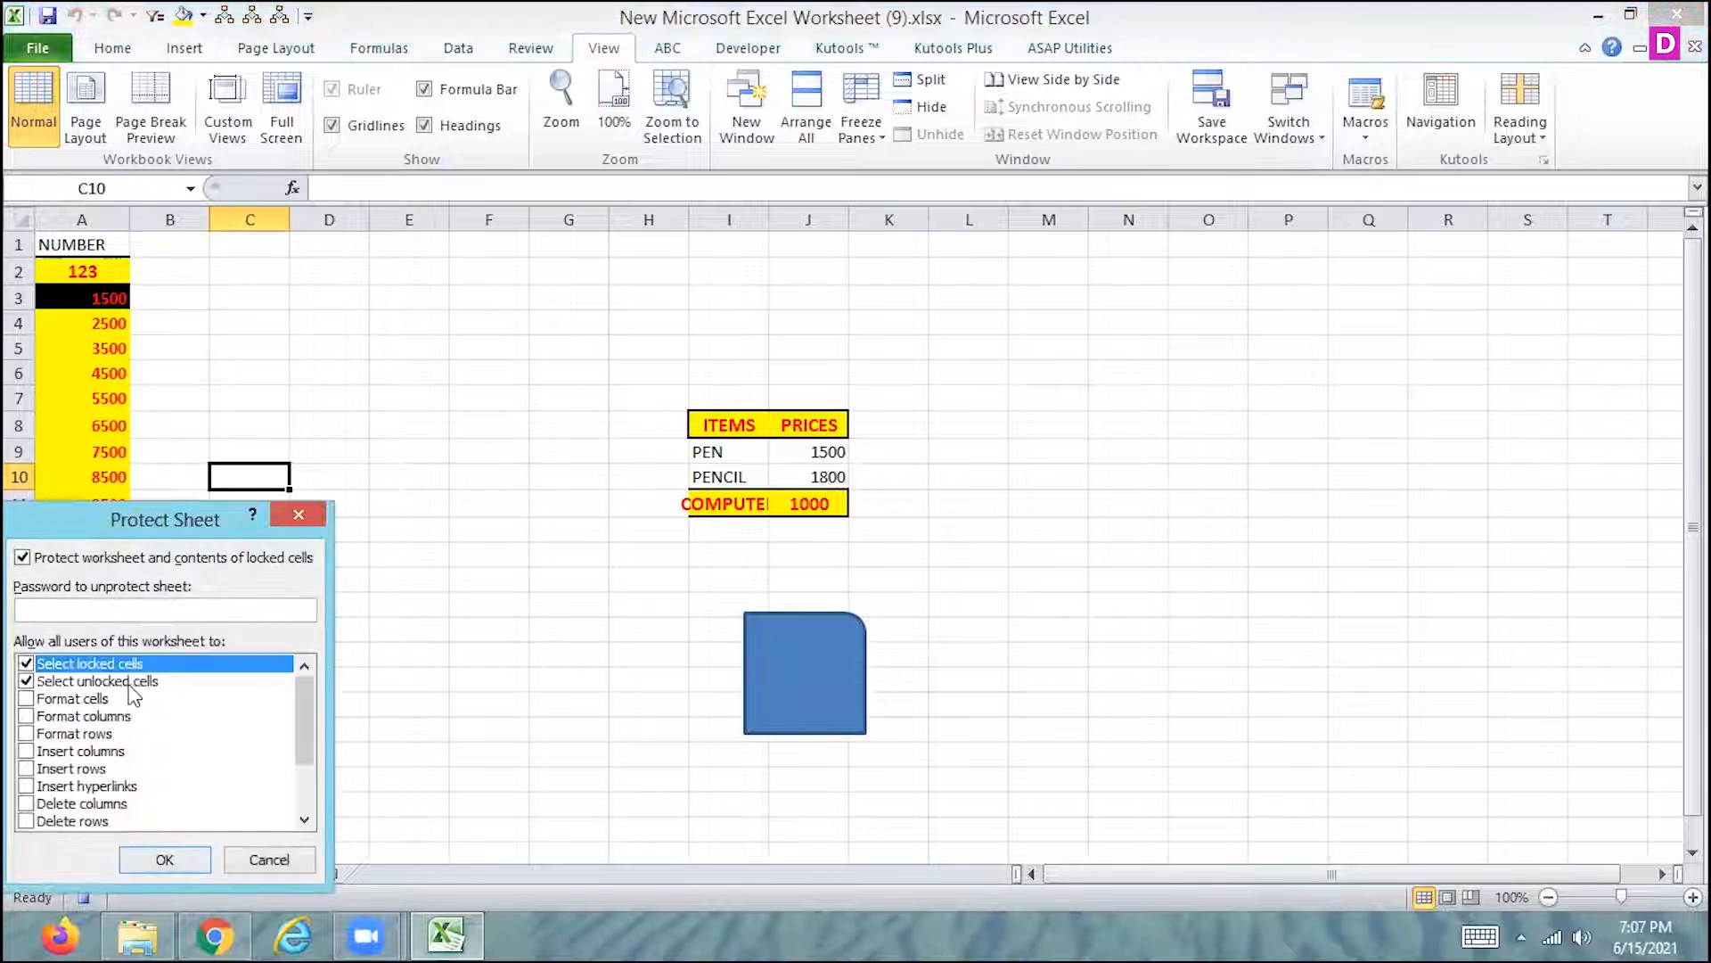
click(32, 665)
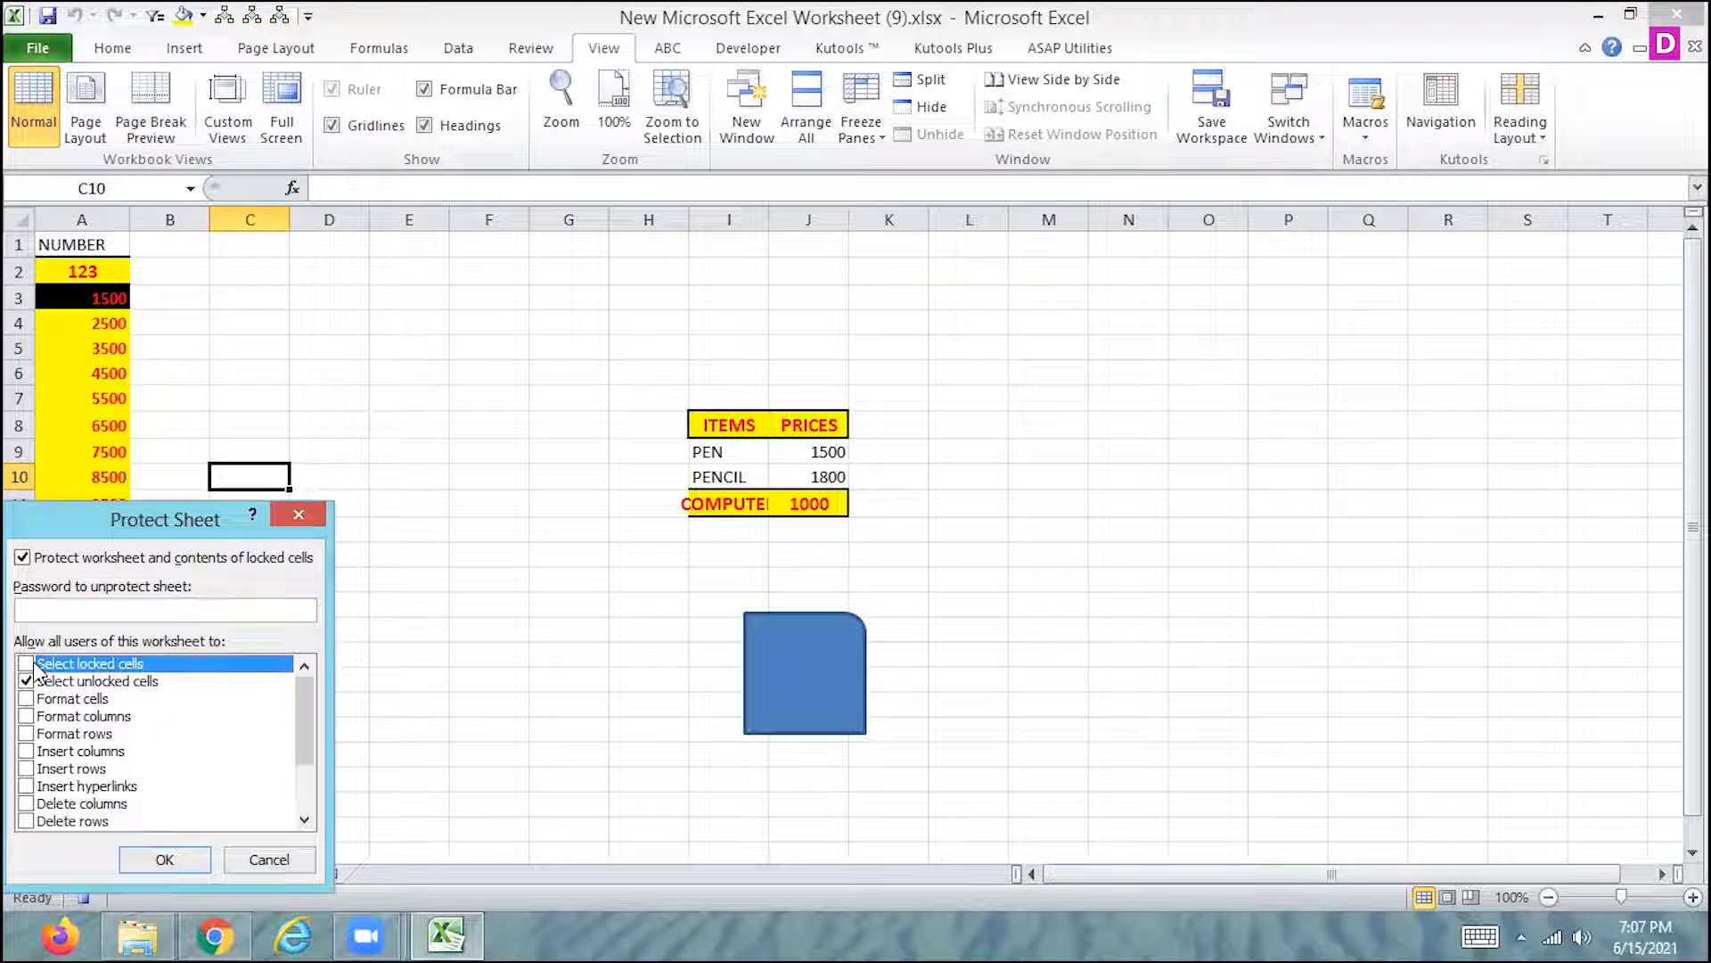
click(60, 606)
text(123)
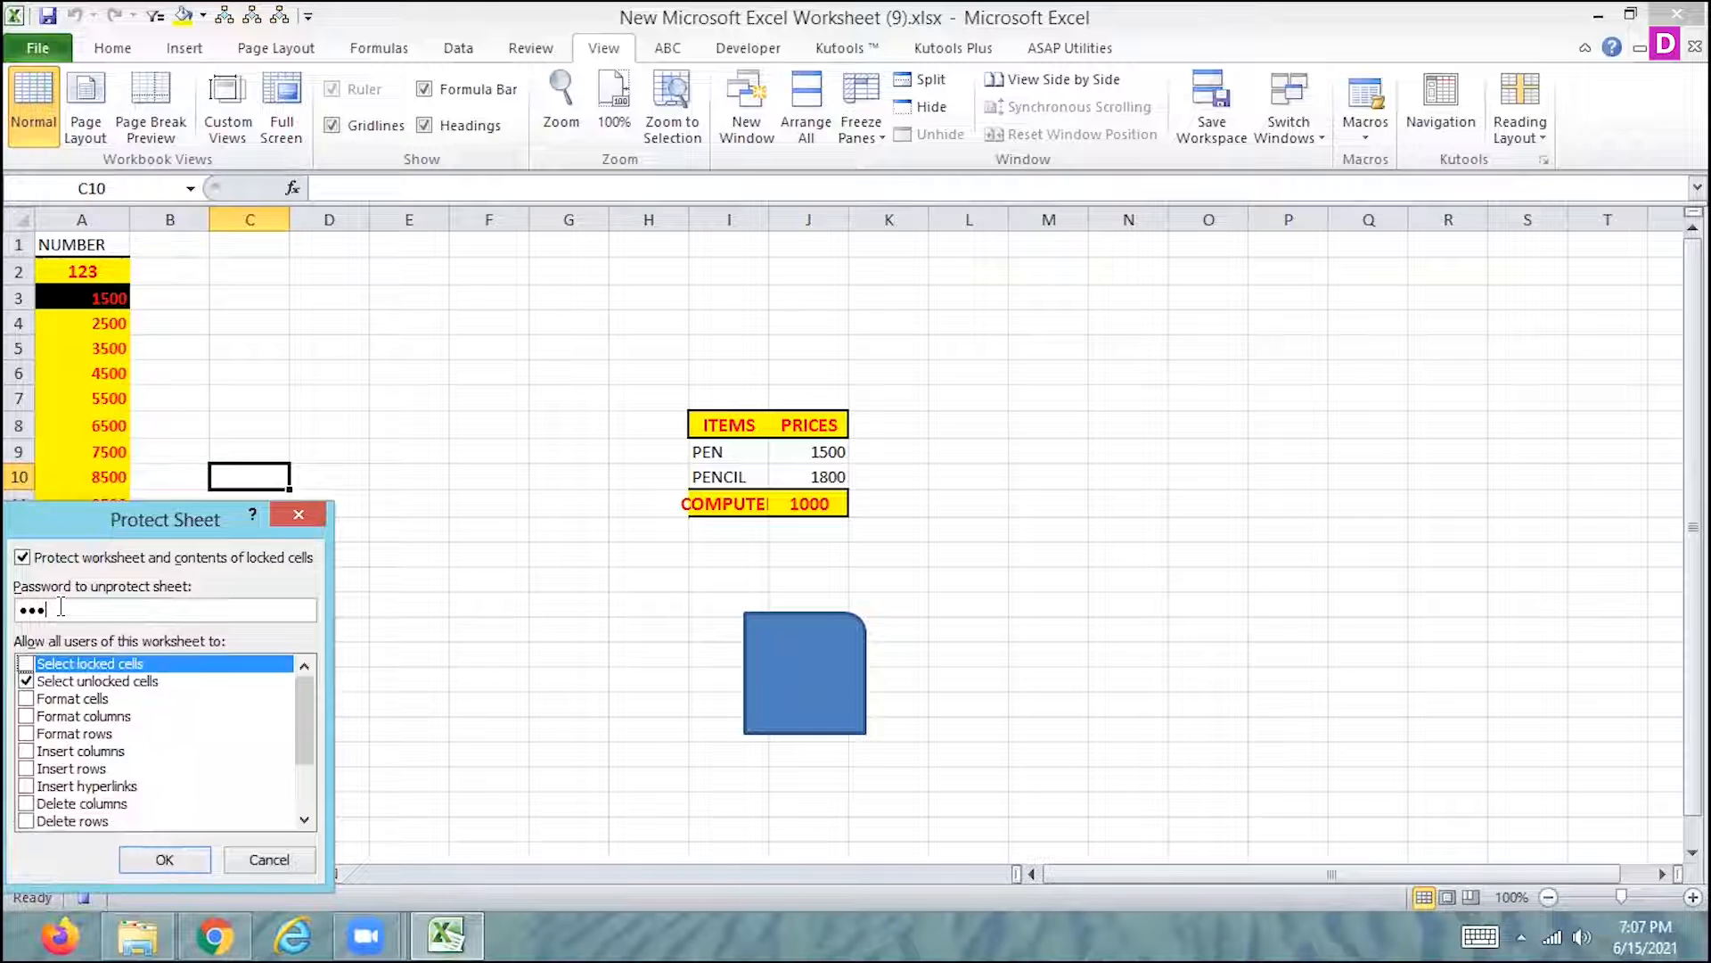
click(163, 858)
text(1)
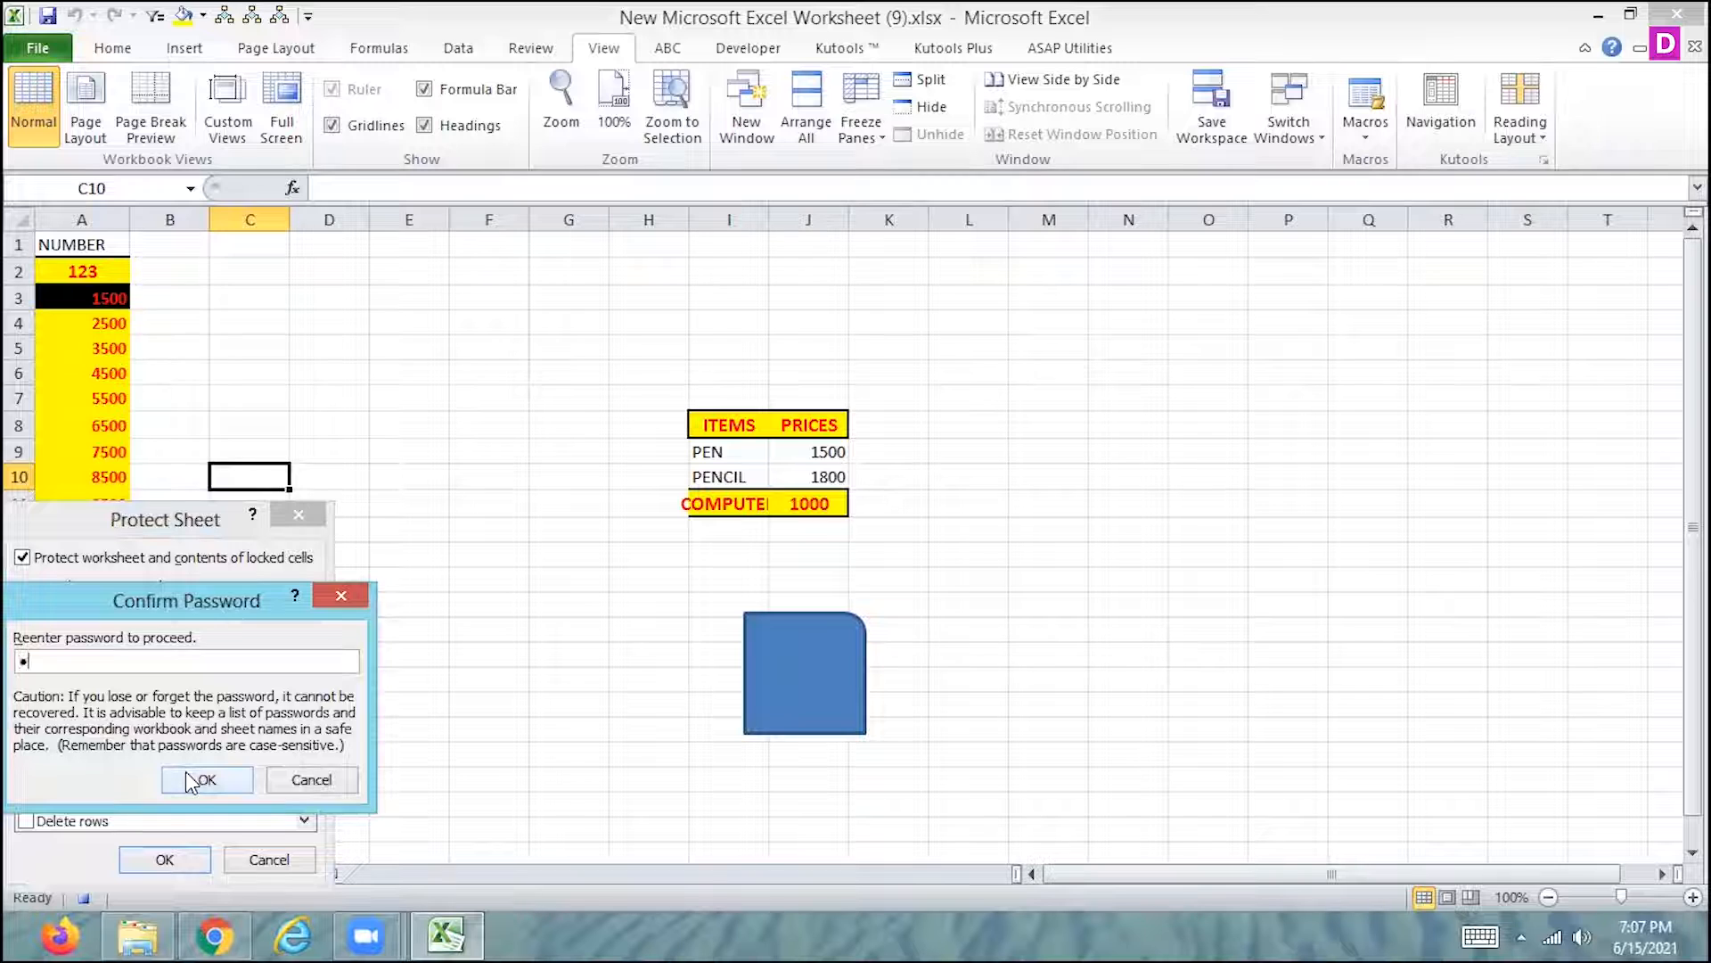
text(23)
click(197, 784)
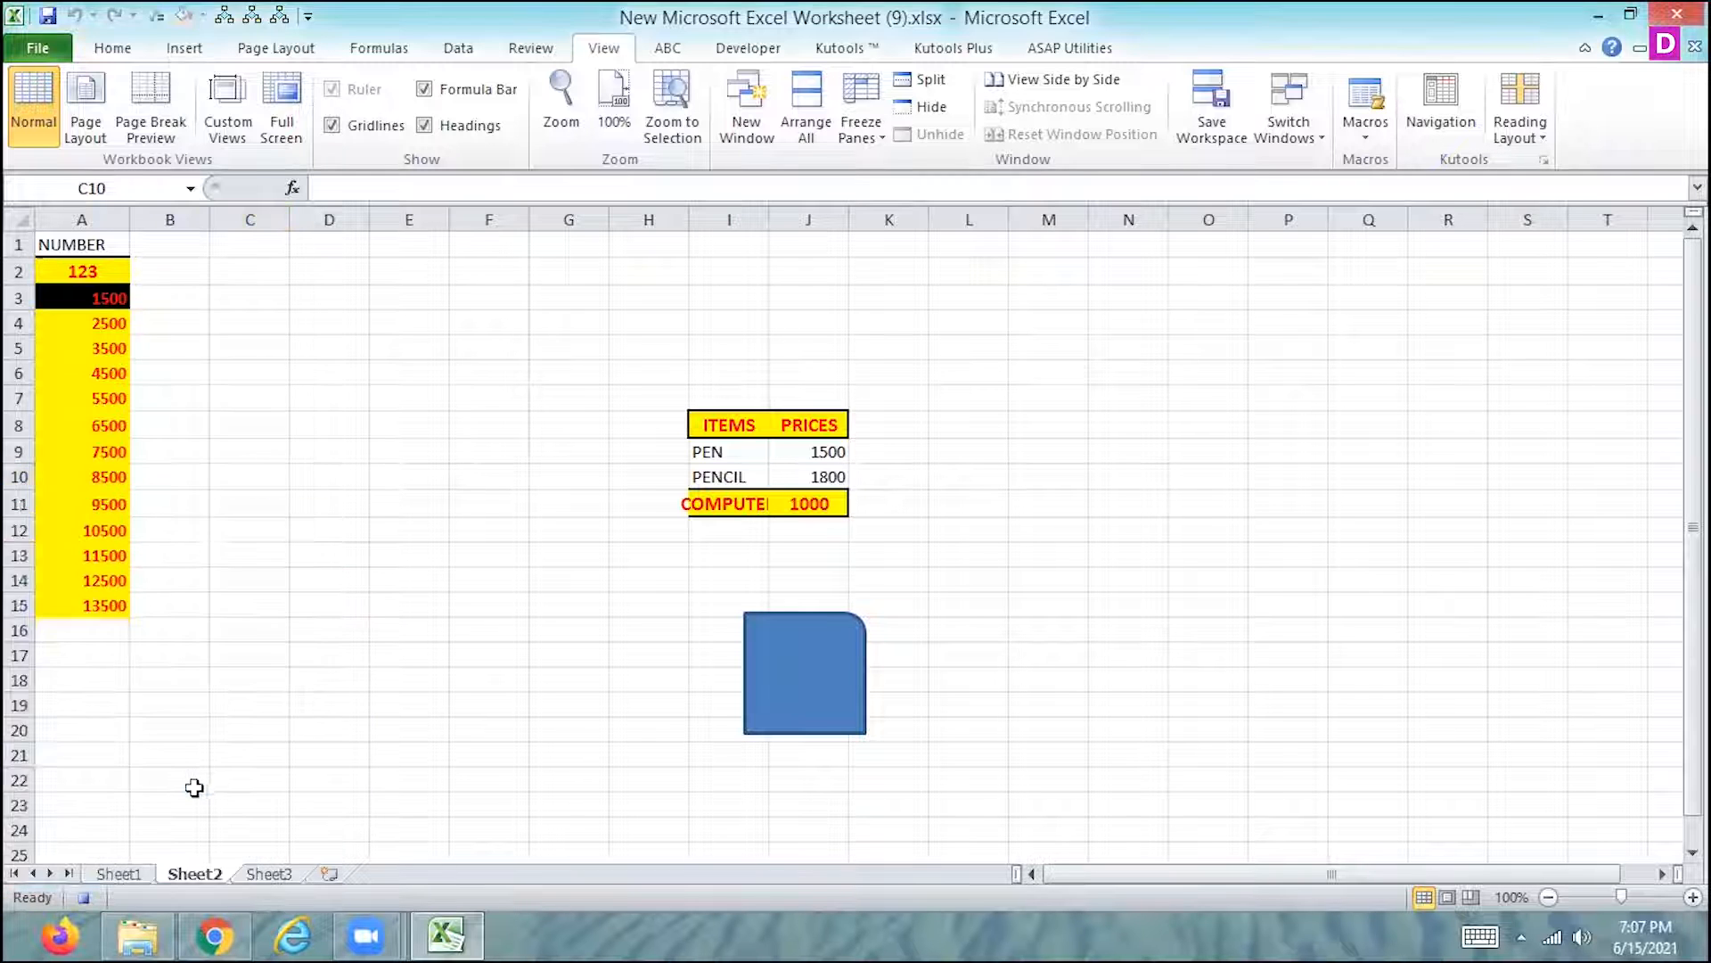
click(89, 896)
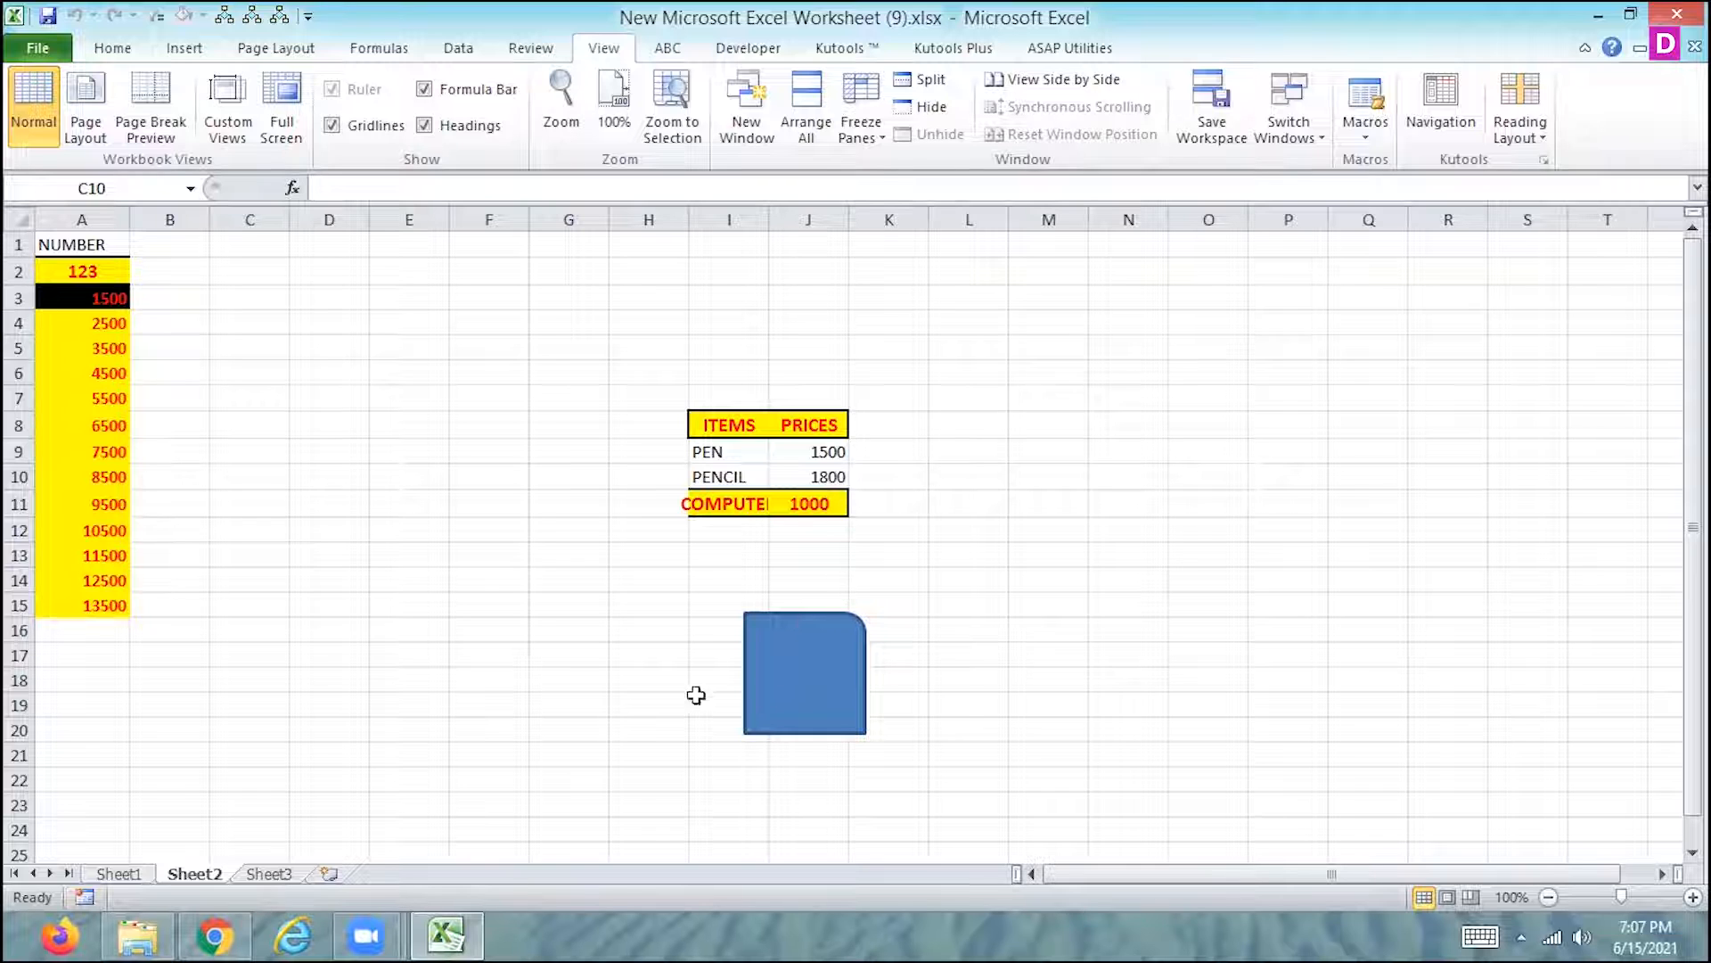
- Insert a 1" by 1" rounded rectangle on Sheet3 between the 1801 cell in column C and the NUMBER column
click(268, 873)
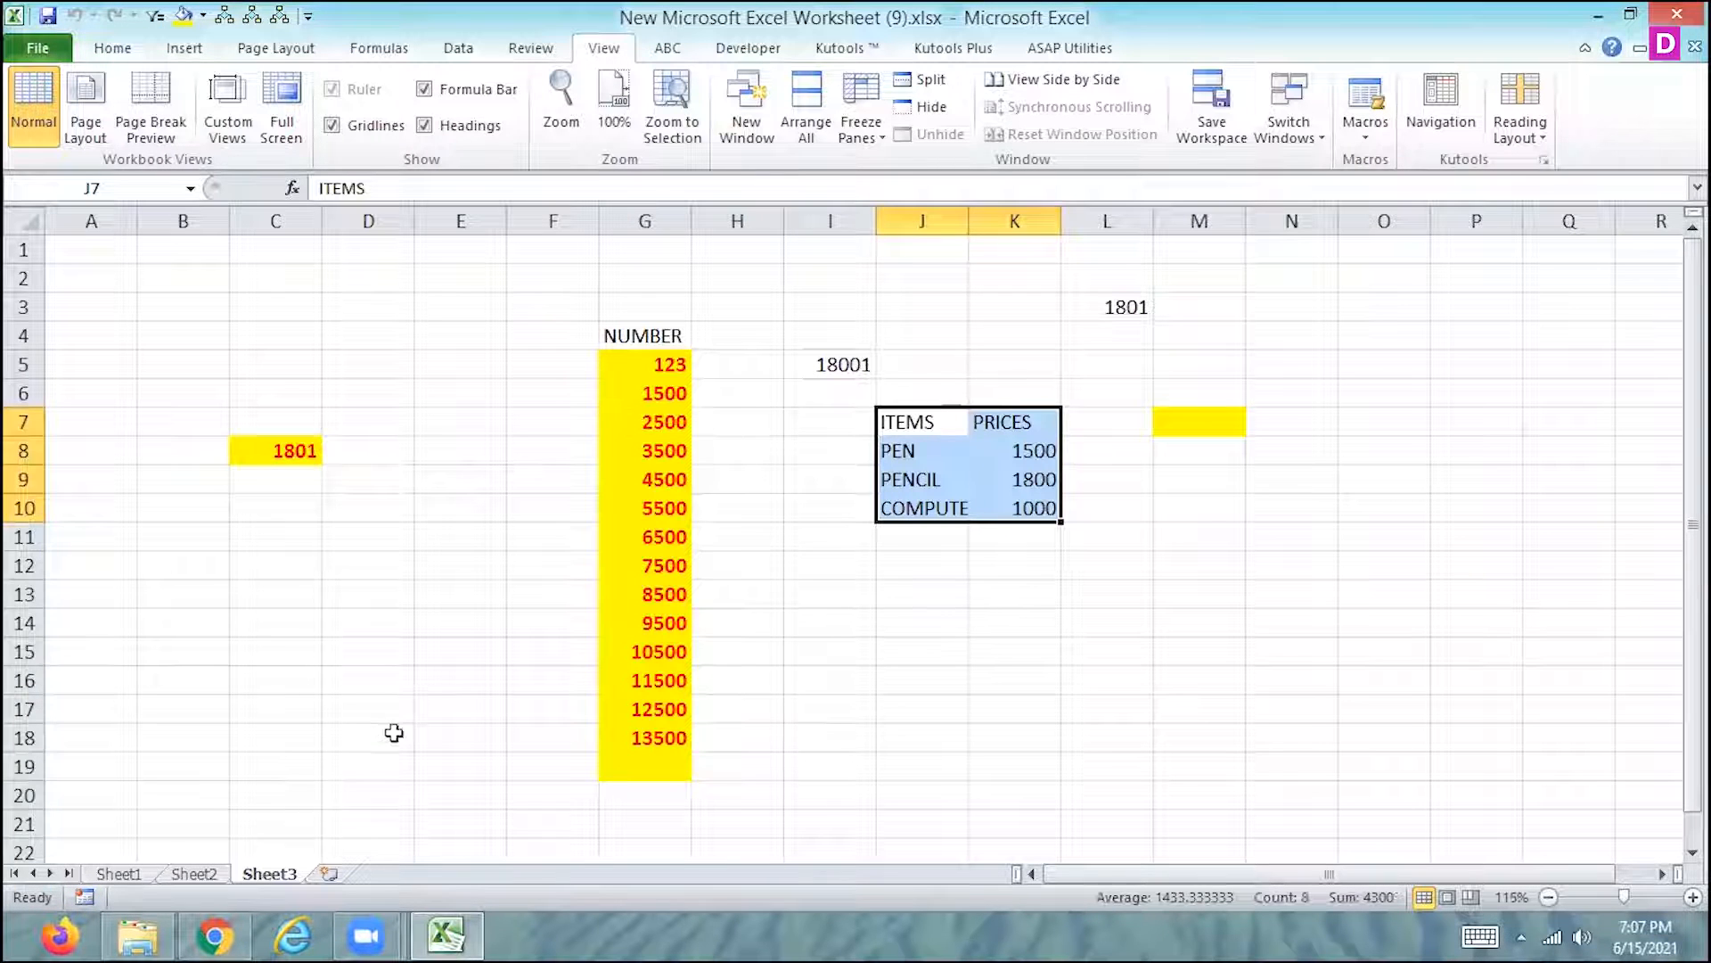
click(184, 48)
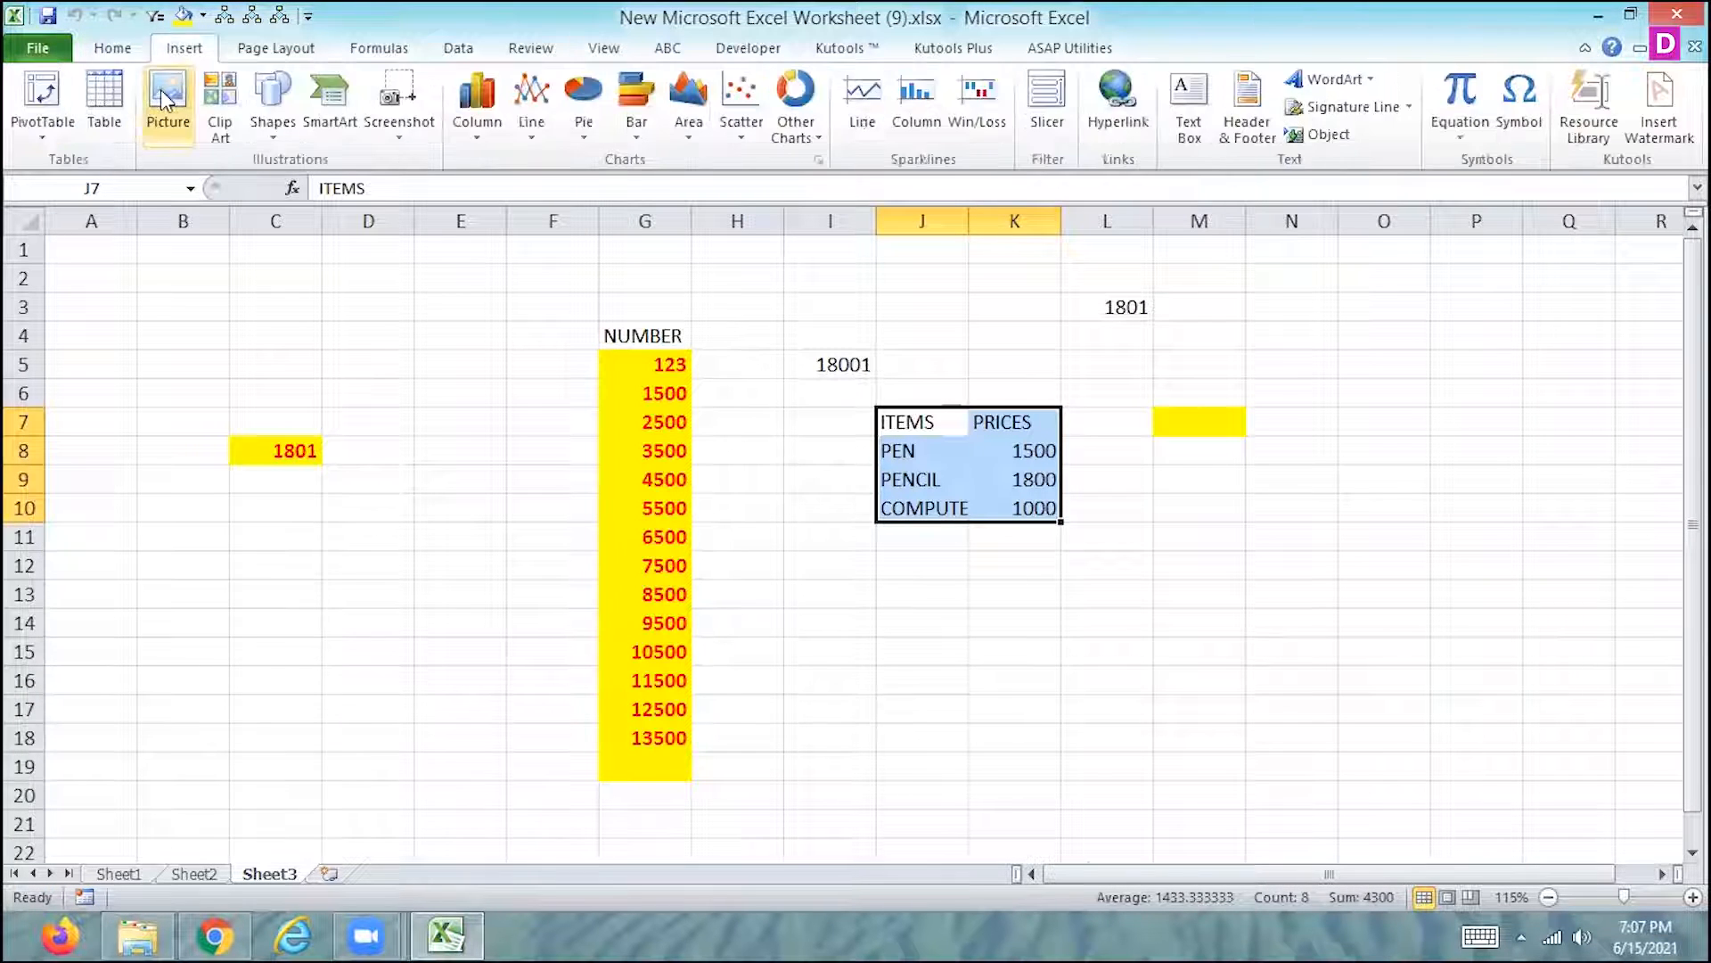
click(270, 100)
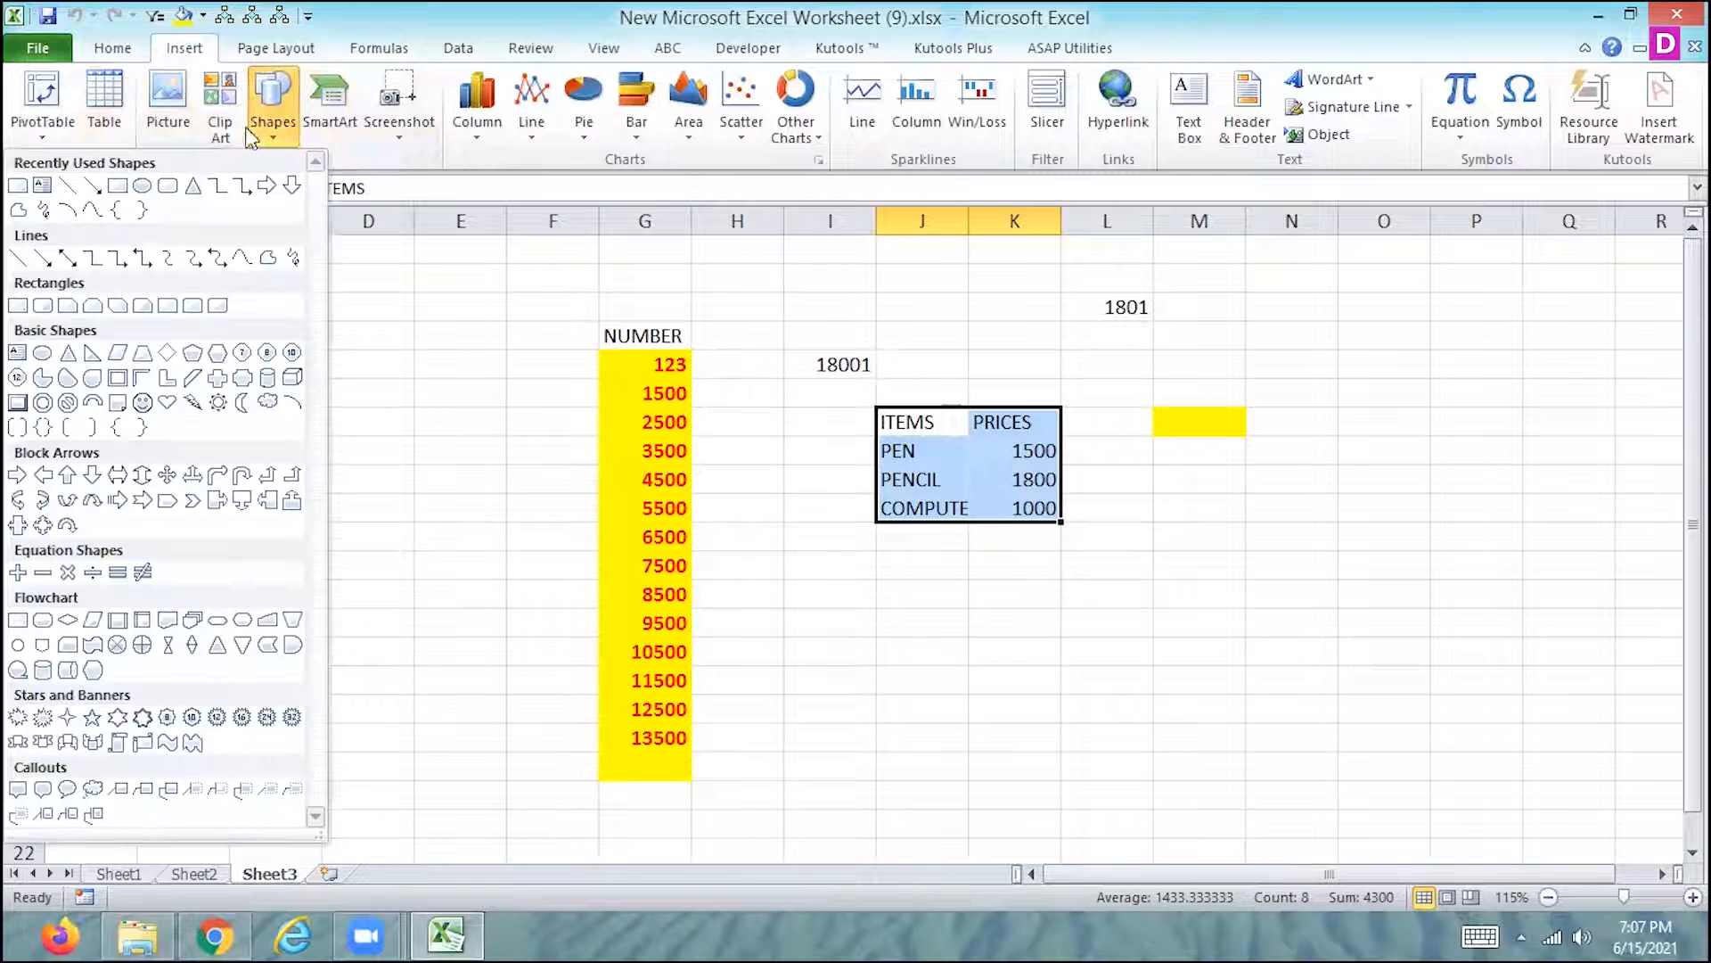
click(165, 187)
click(422, 404)
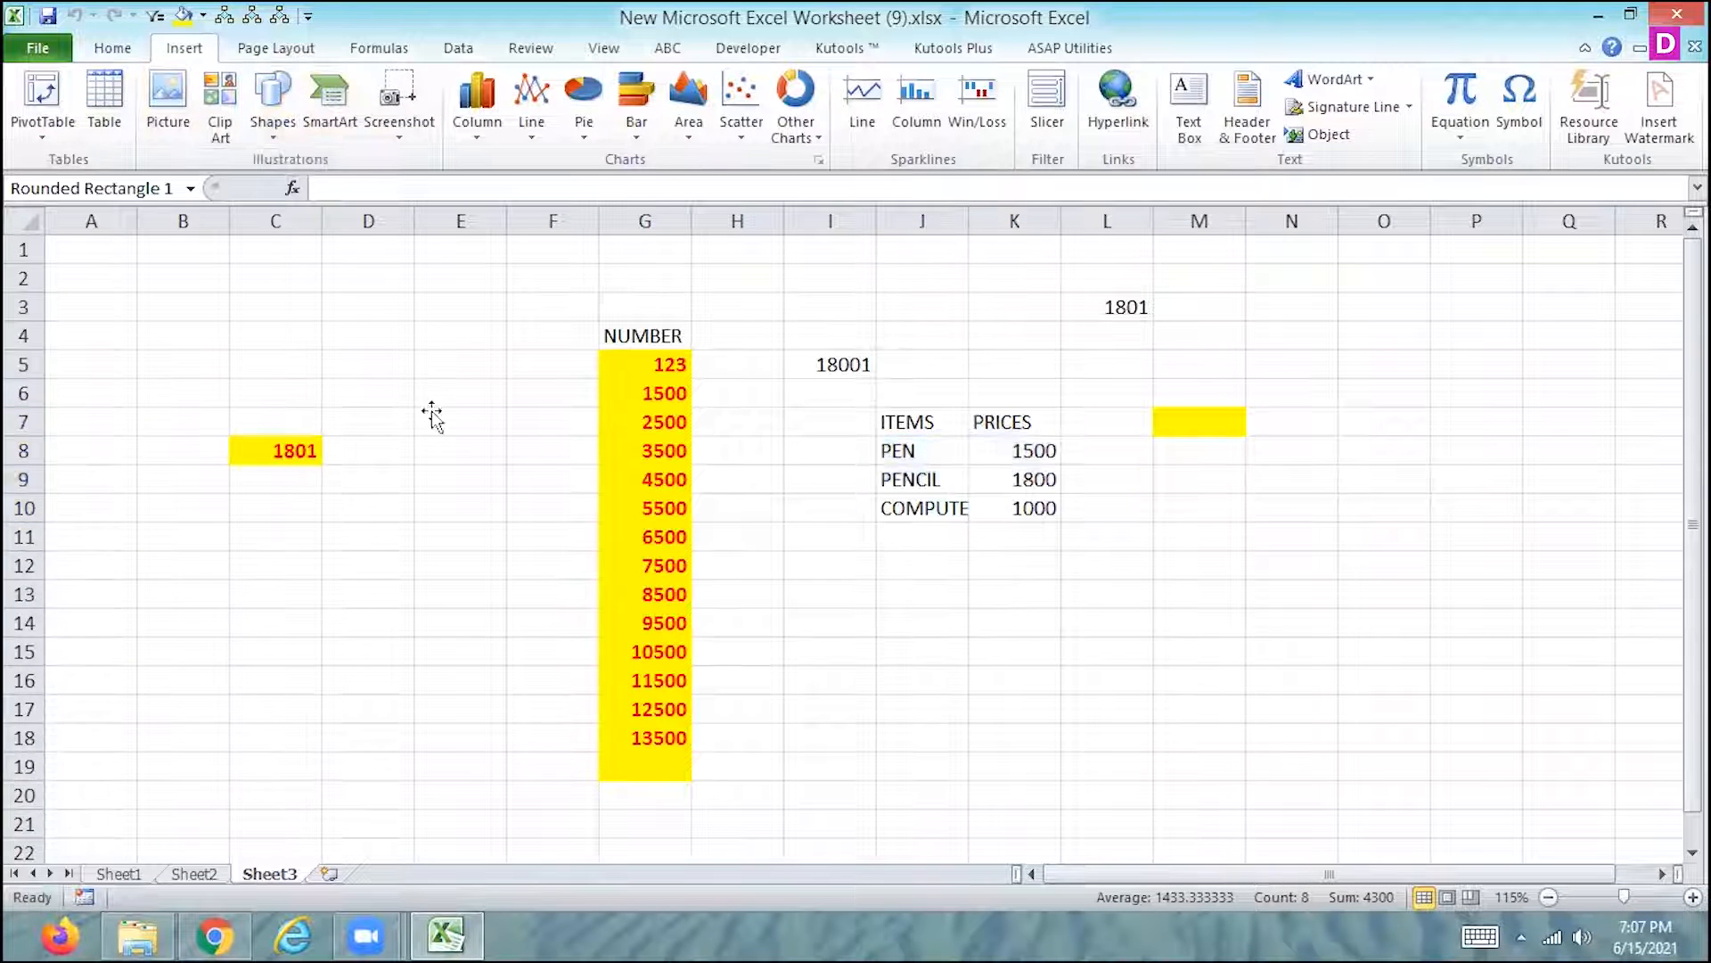
- Assign Macro5 to the rounded rectangle on Sheet3
right_click(453, 437)
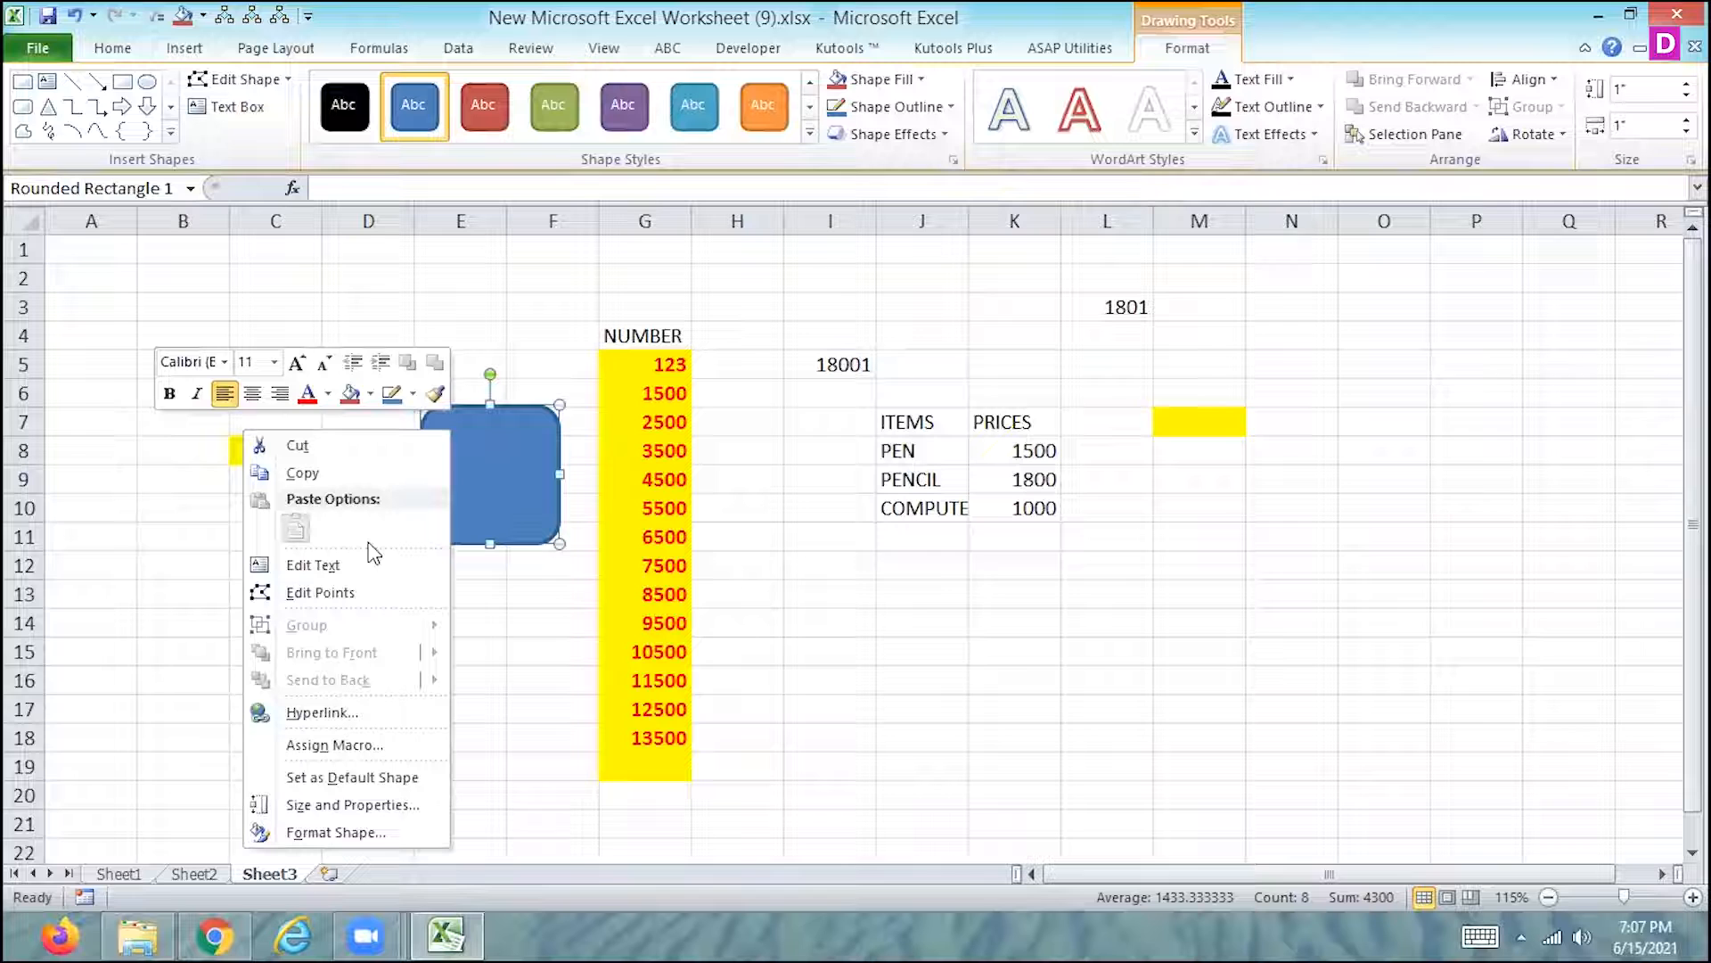
click(306, 745)
click(104, 592)
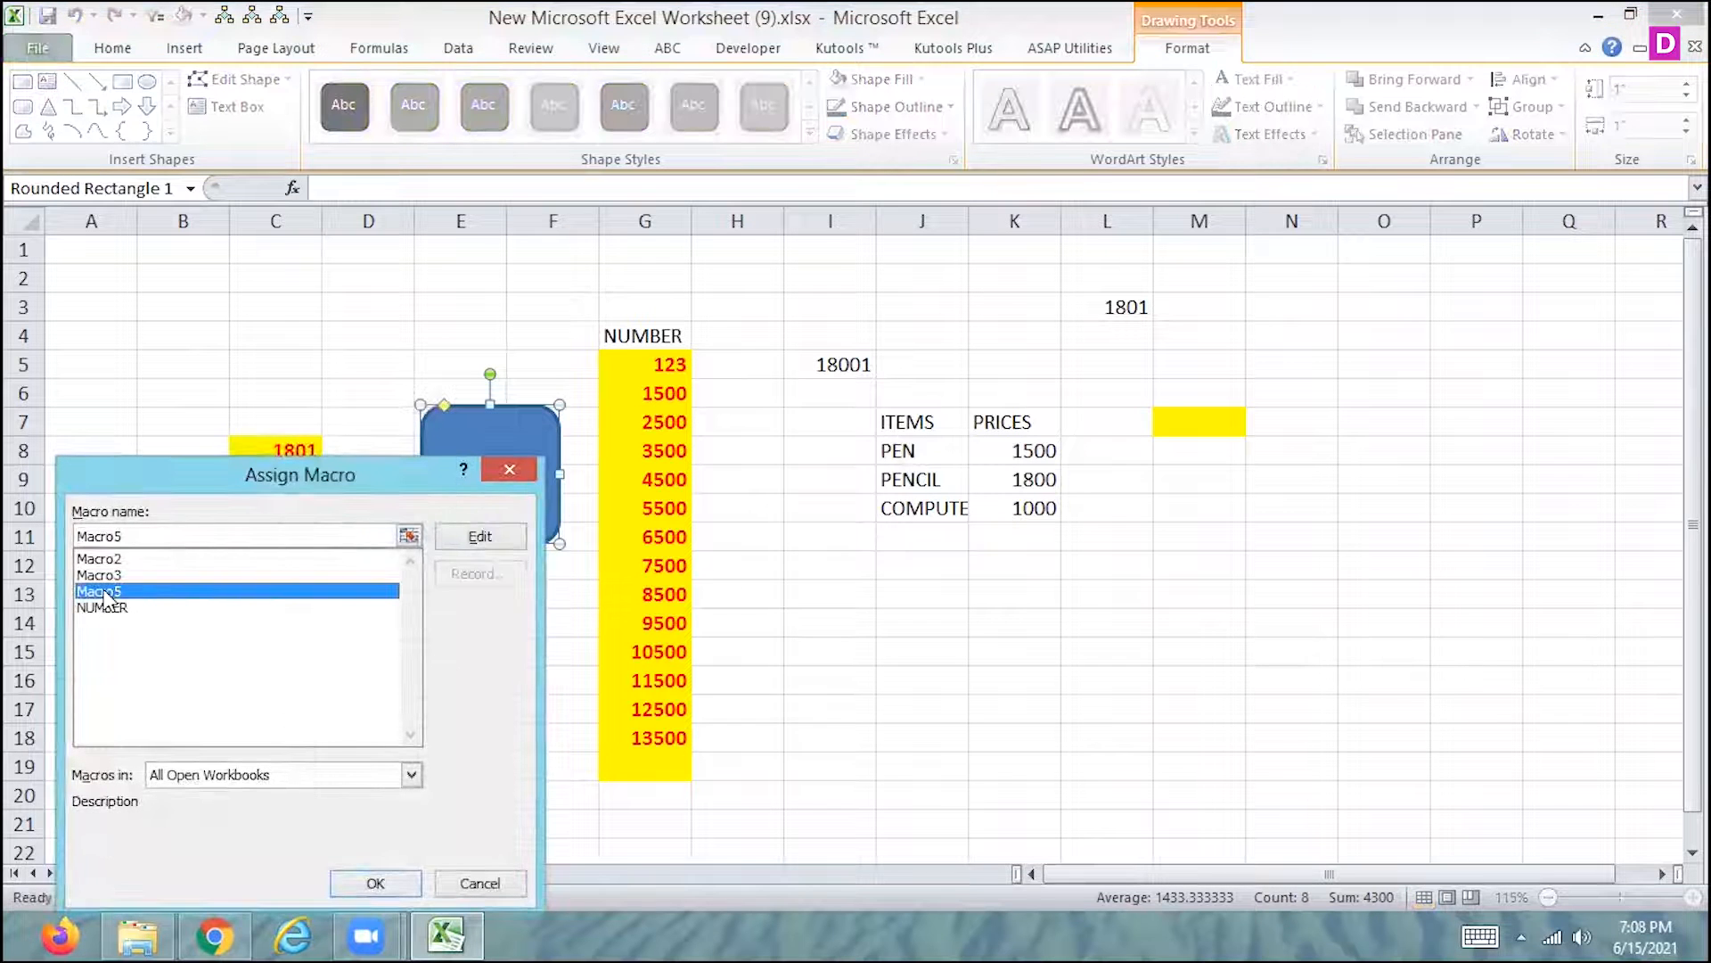
click(373, 883)
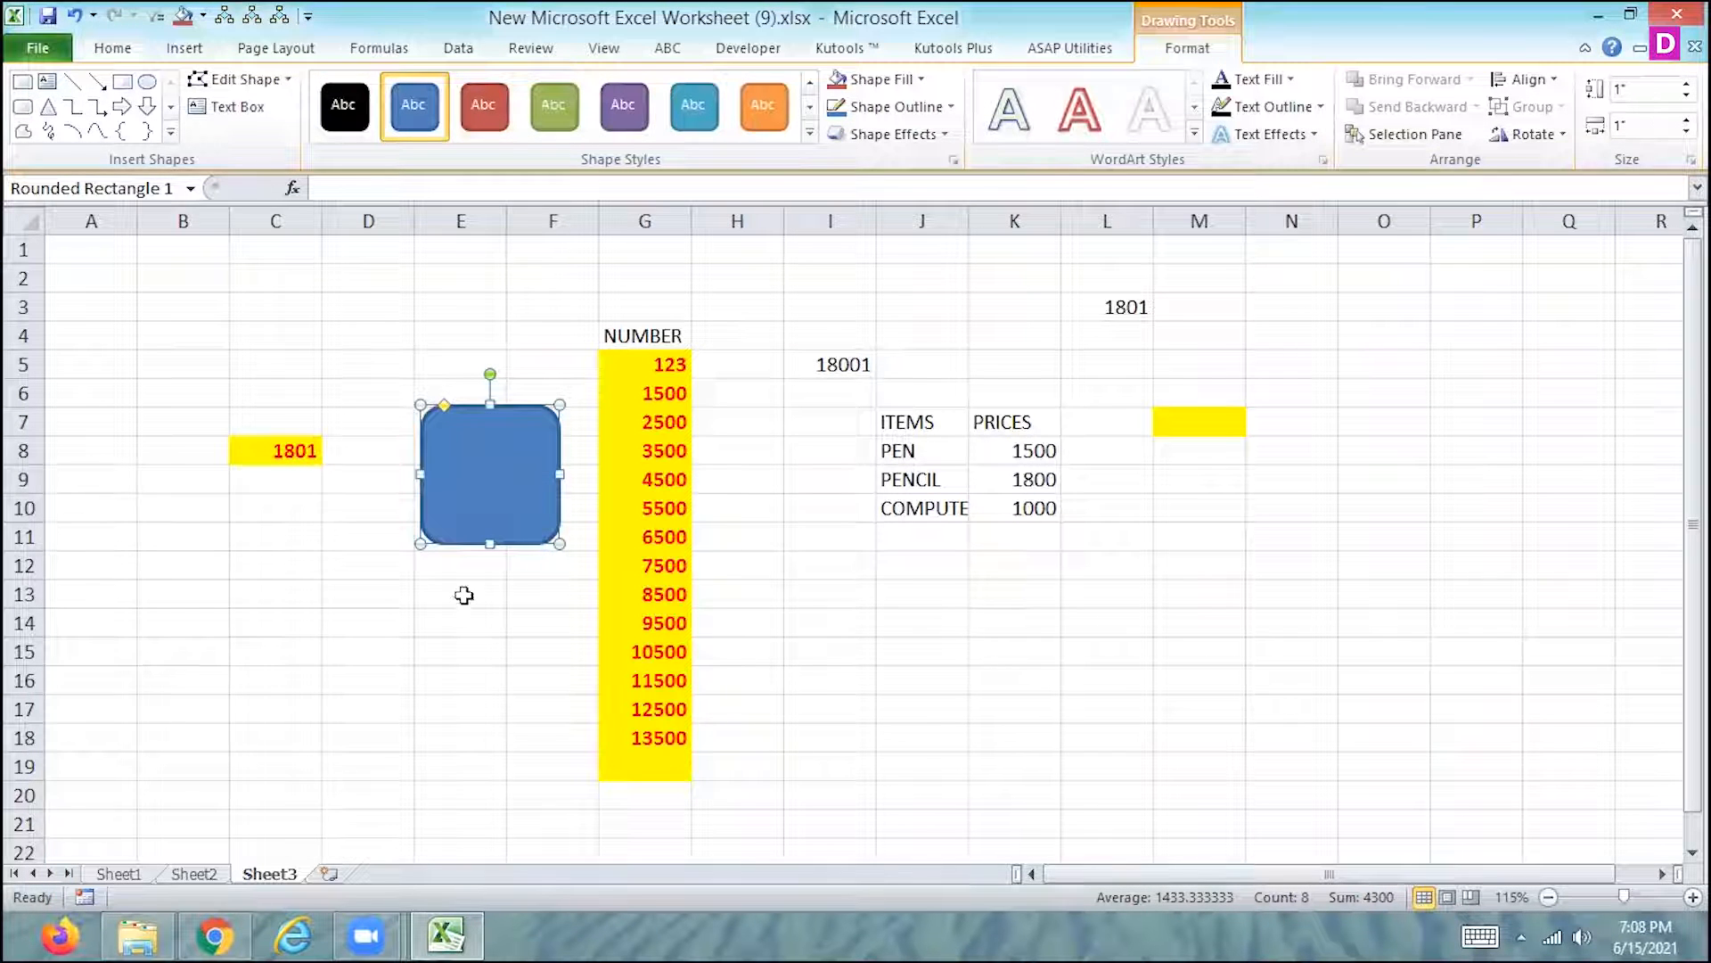
- Run the macro from the rounded rectangle on Sheet3 and check the sheet's protection status
click(349, 738)
click(488, 504)
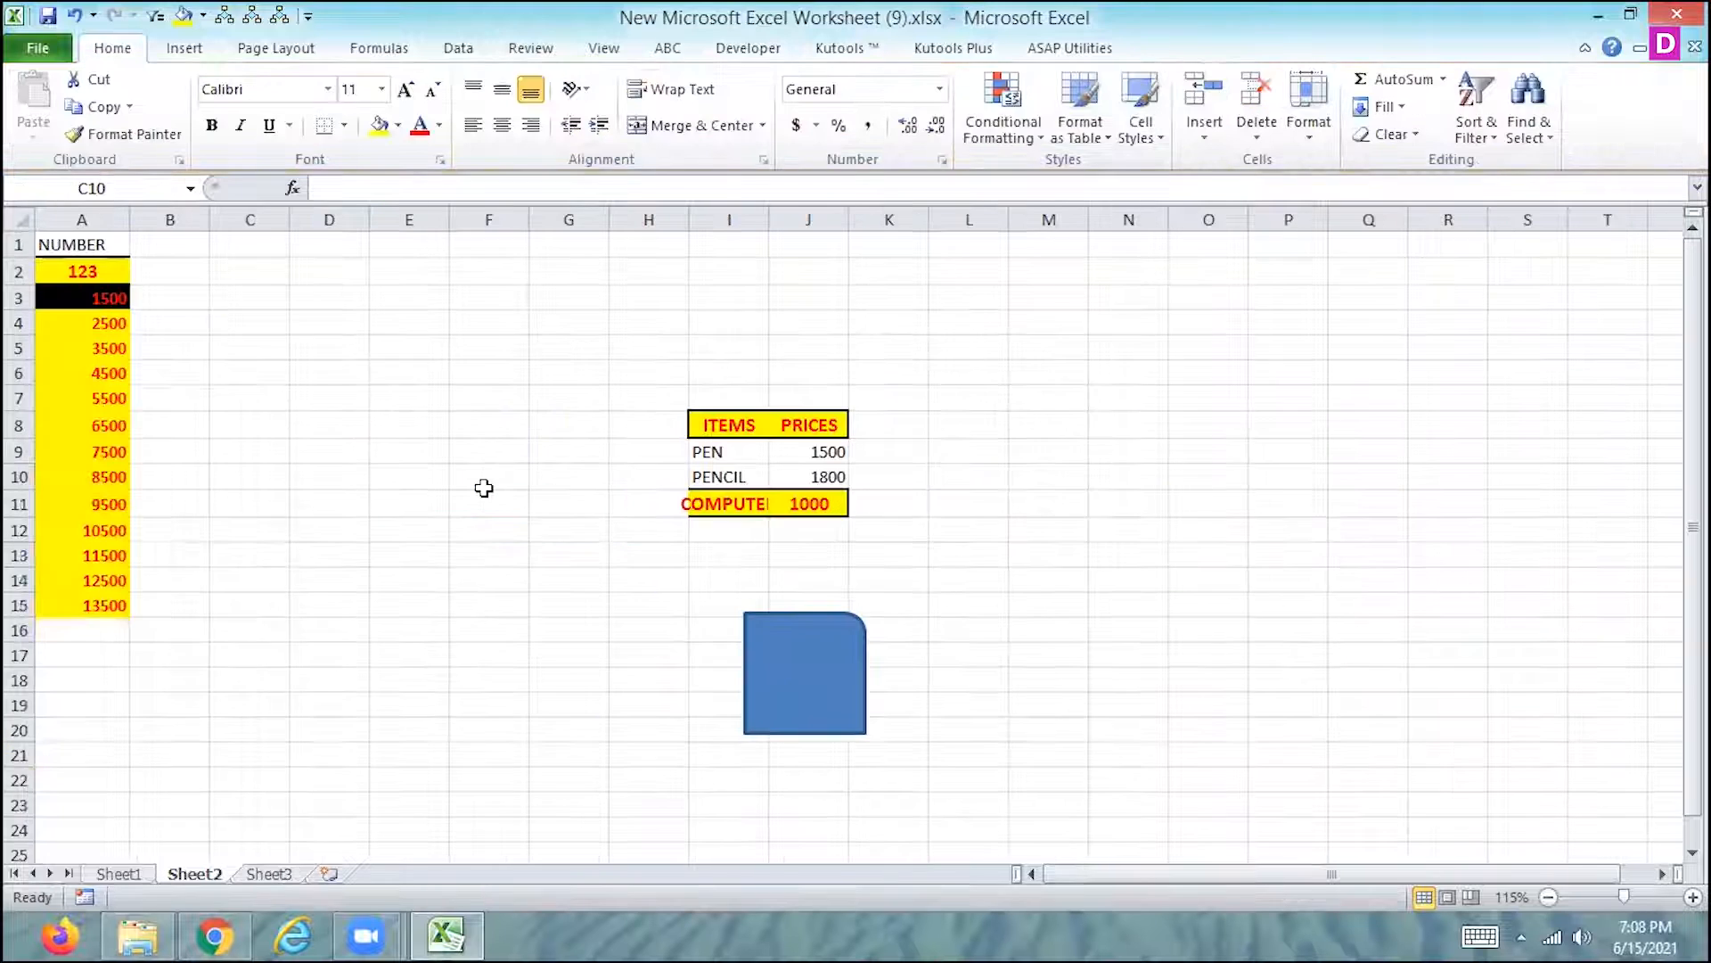
right_click(260, 873)
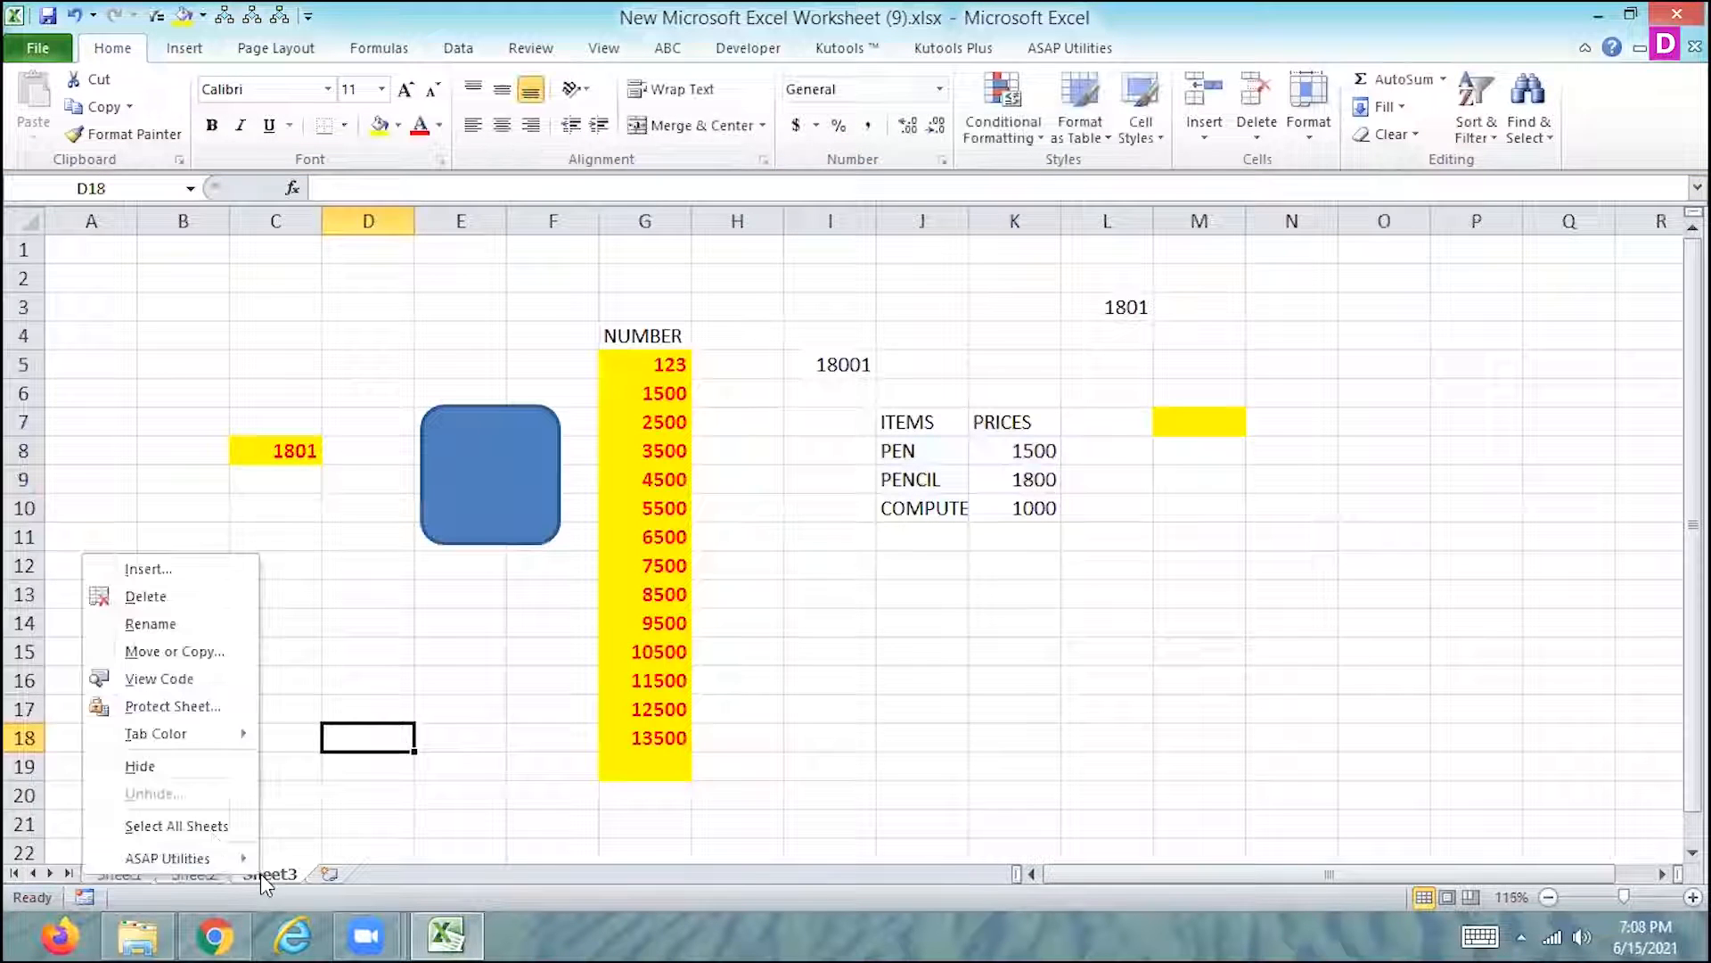
click(189, 875)
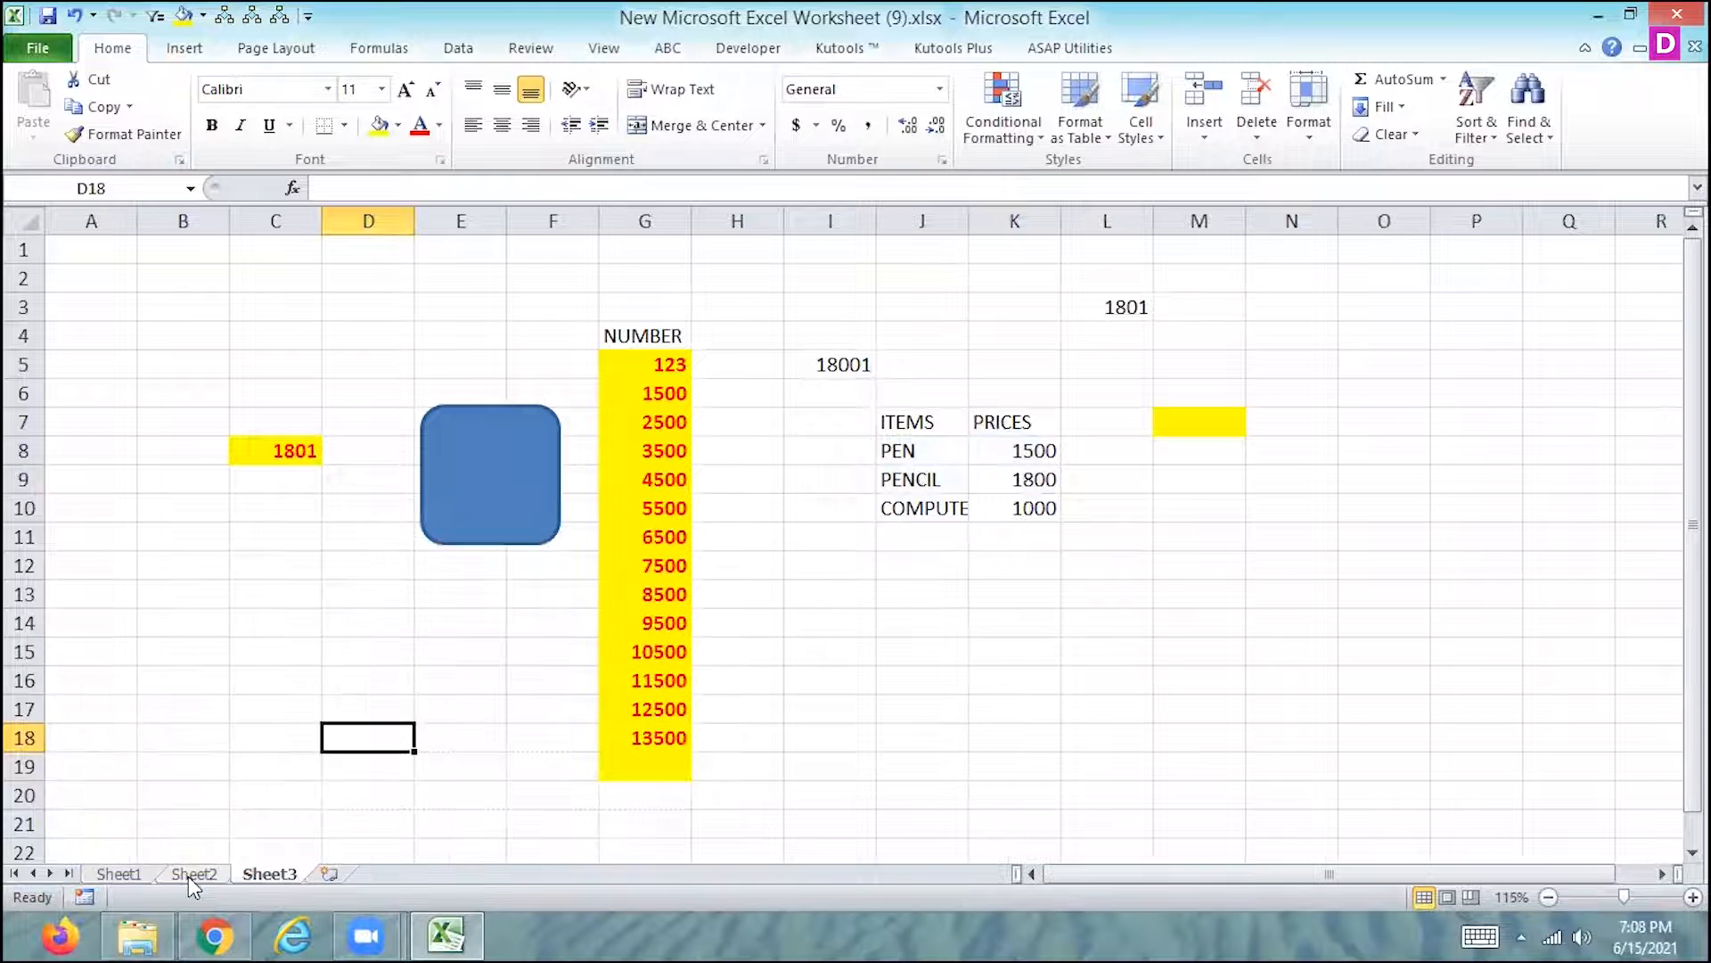
- Remove the protection from Sheet2 by entering the sheet password
click(189, 875)
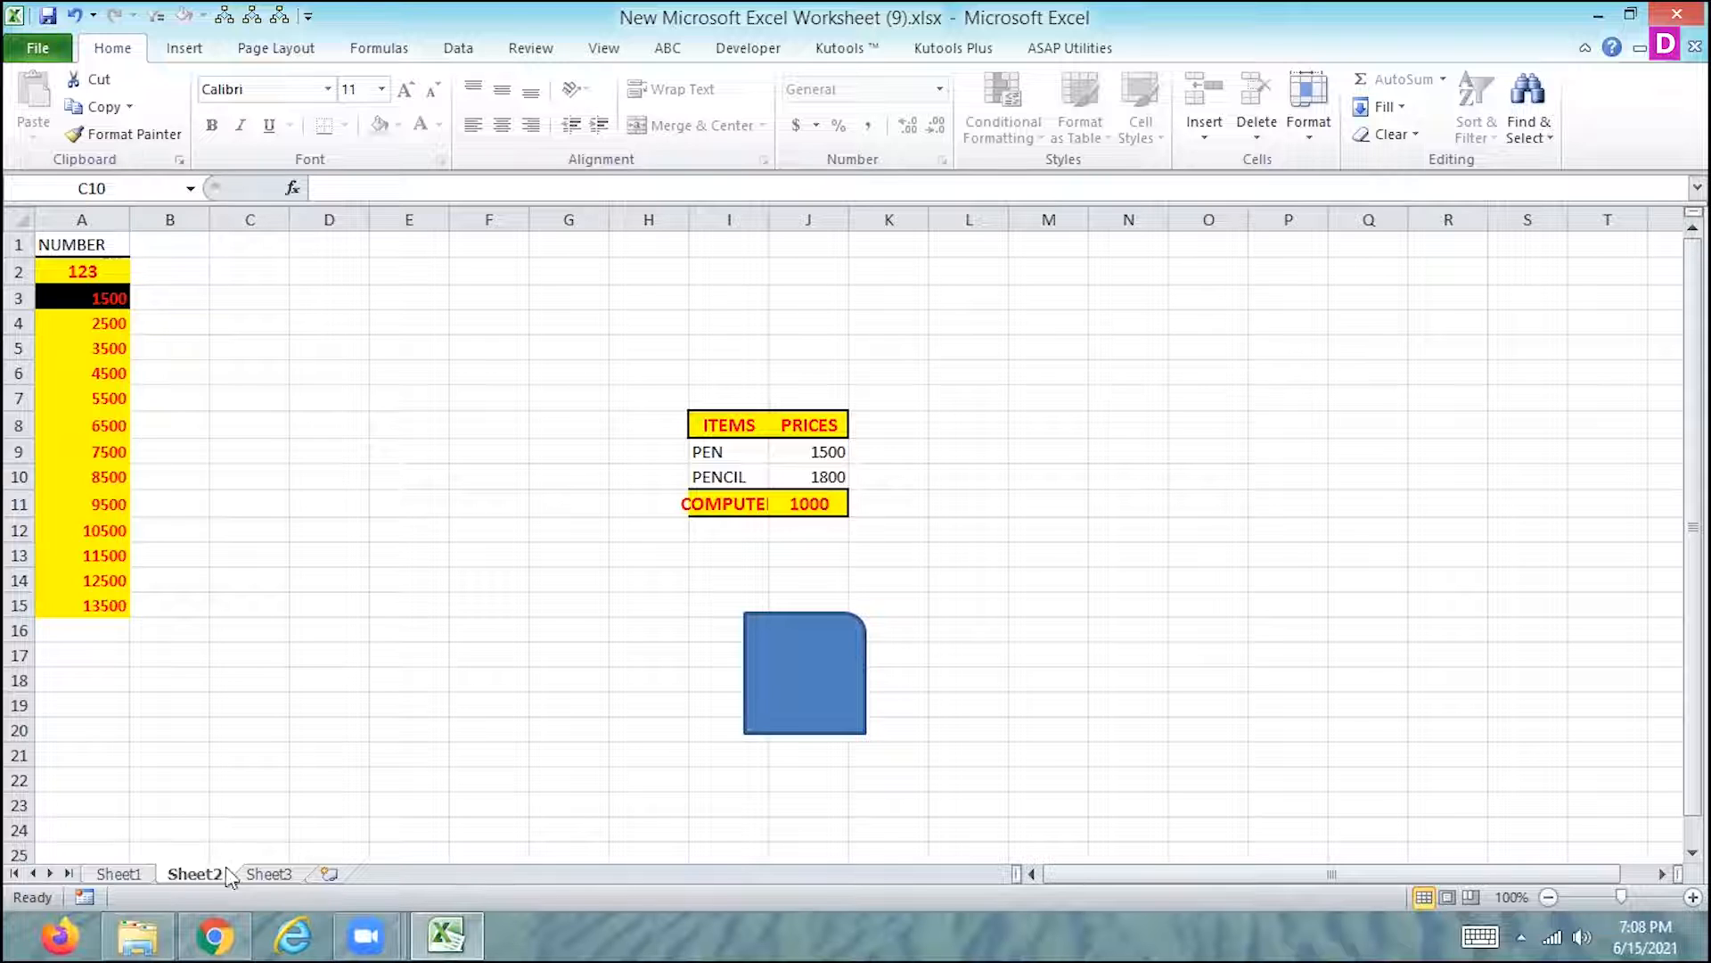
click(270, 874)
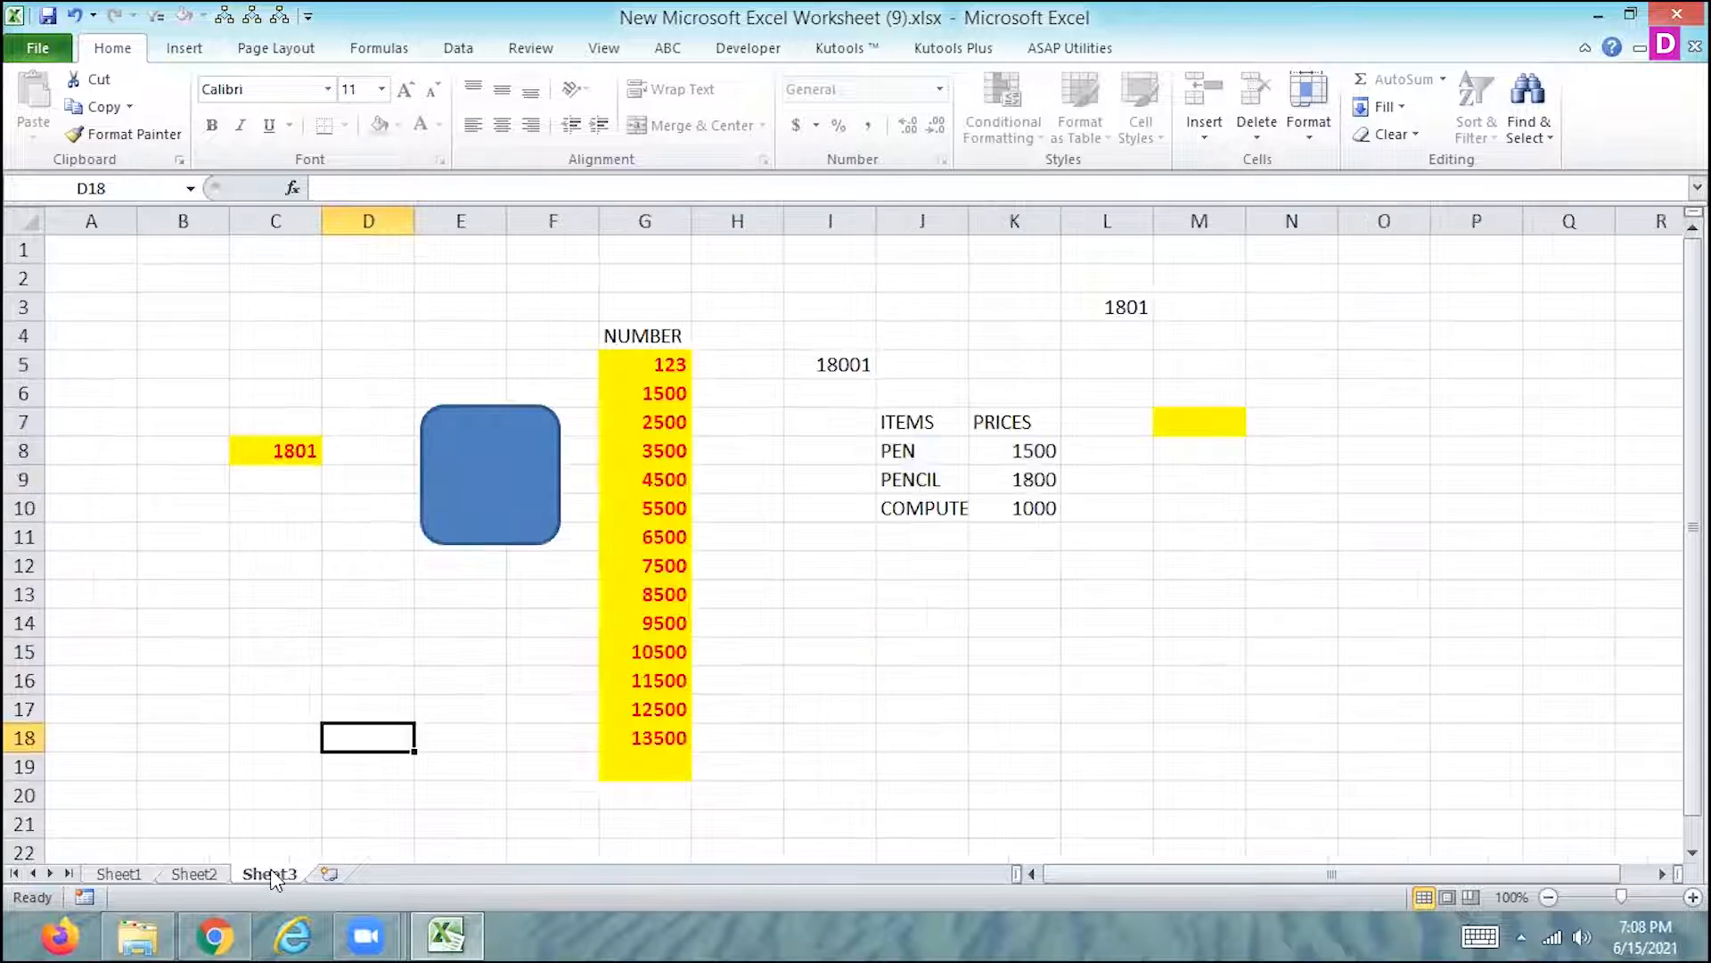
click(185, 871)
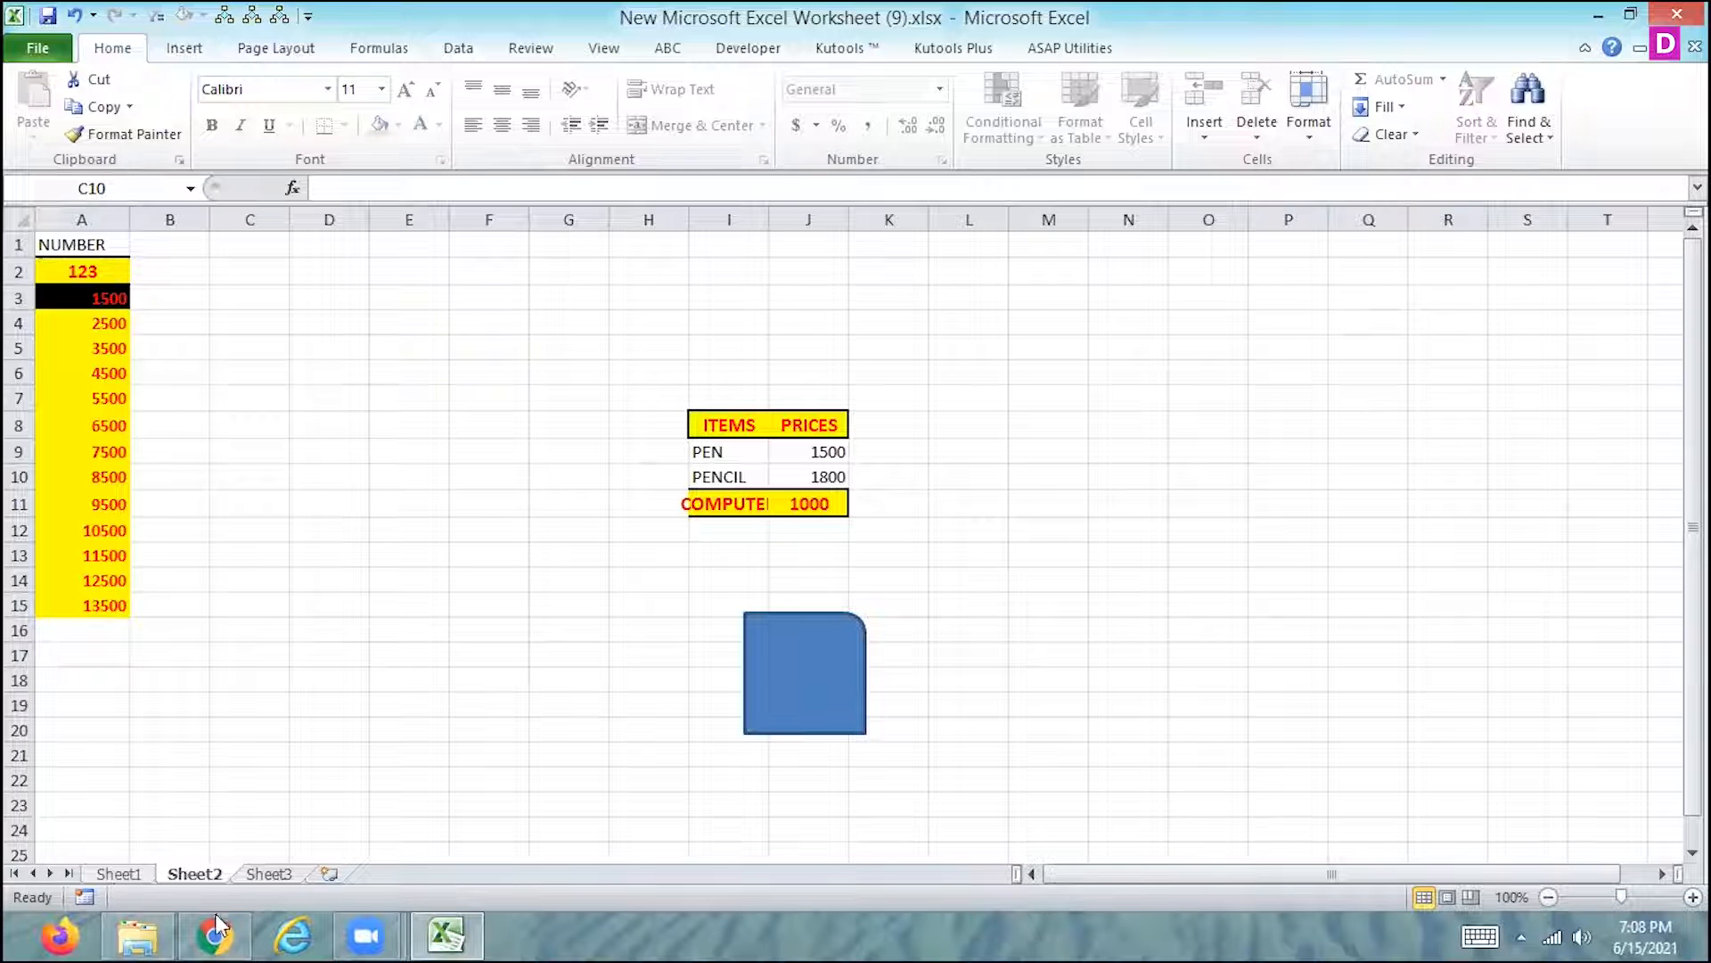
click(278, 876)
key(ctrl+Page_Up)
right_click(201, 870)
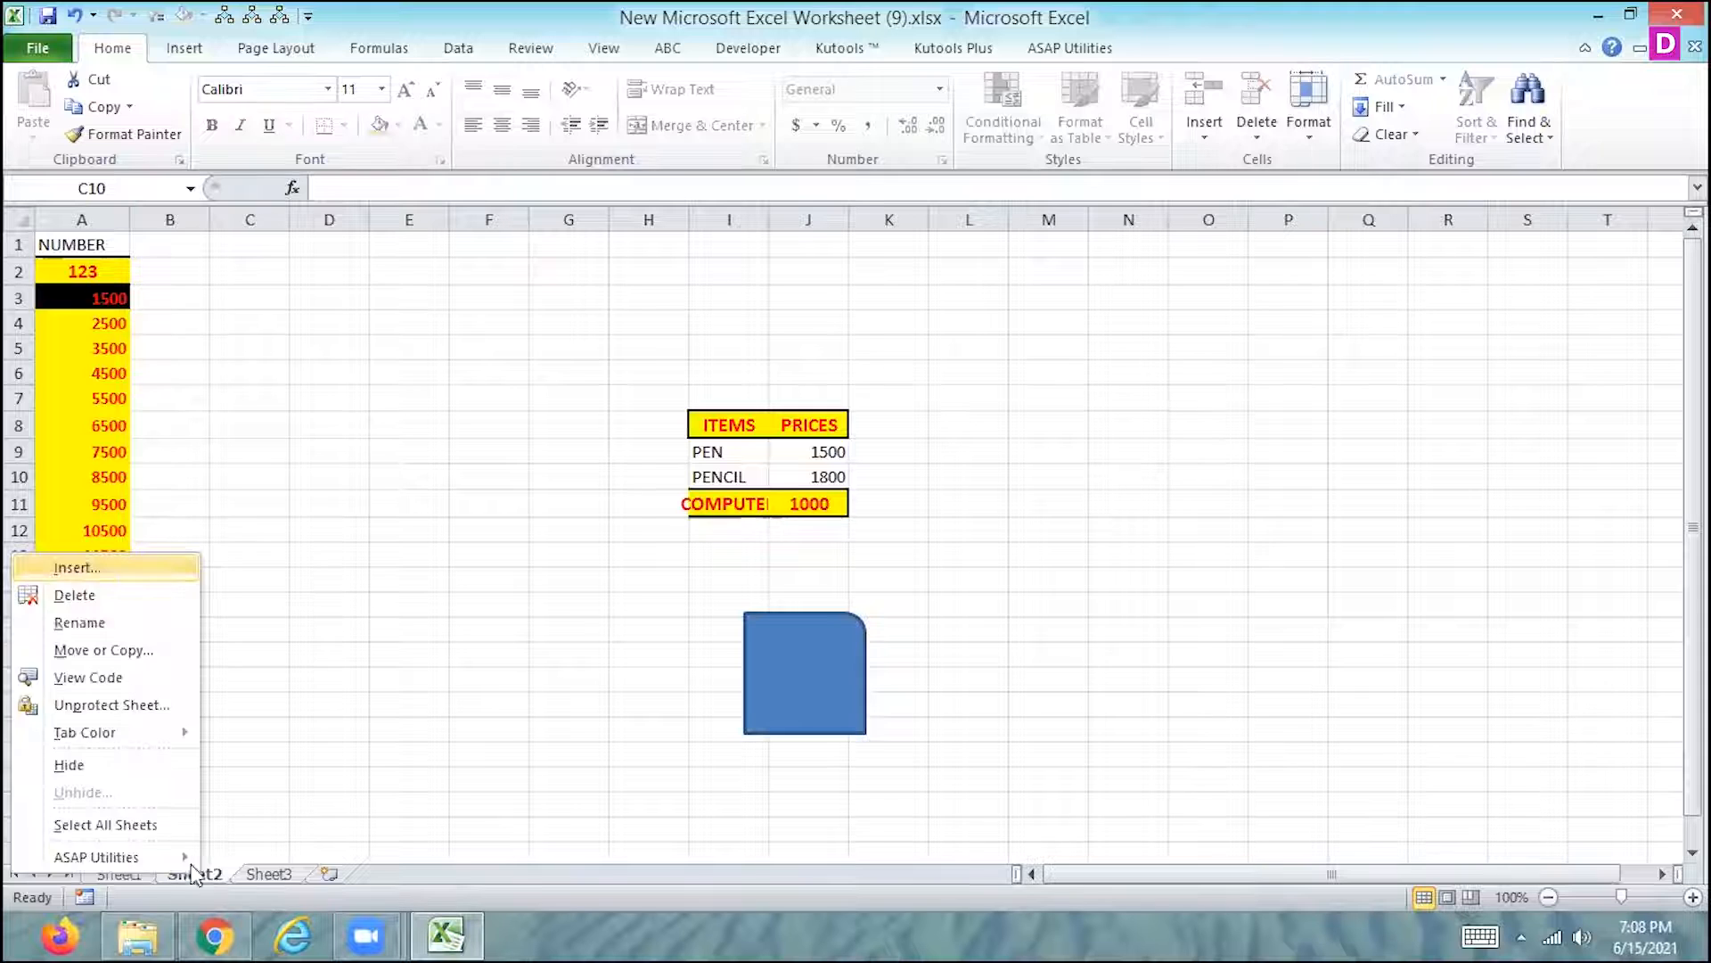
click(83, 708)
text(1)
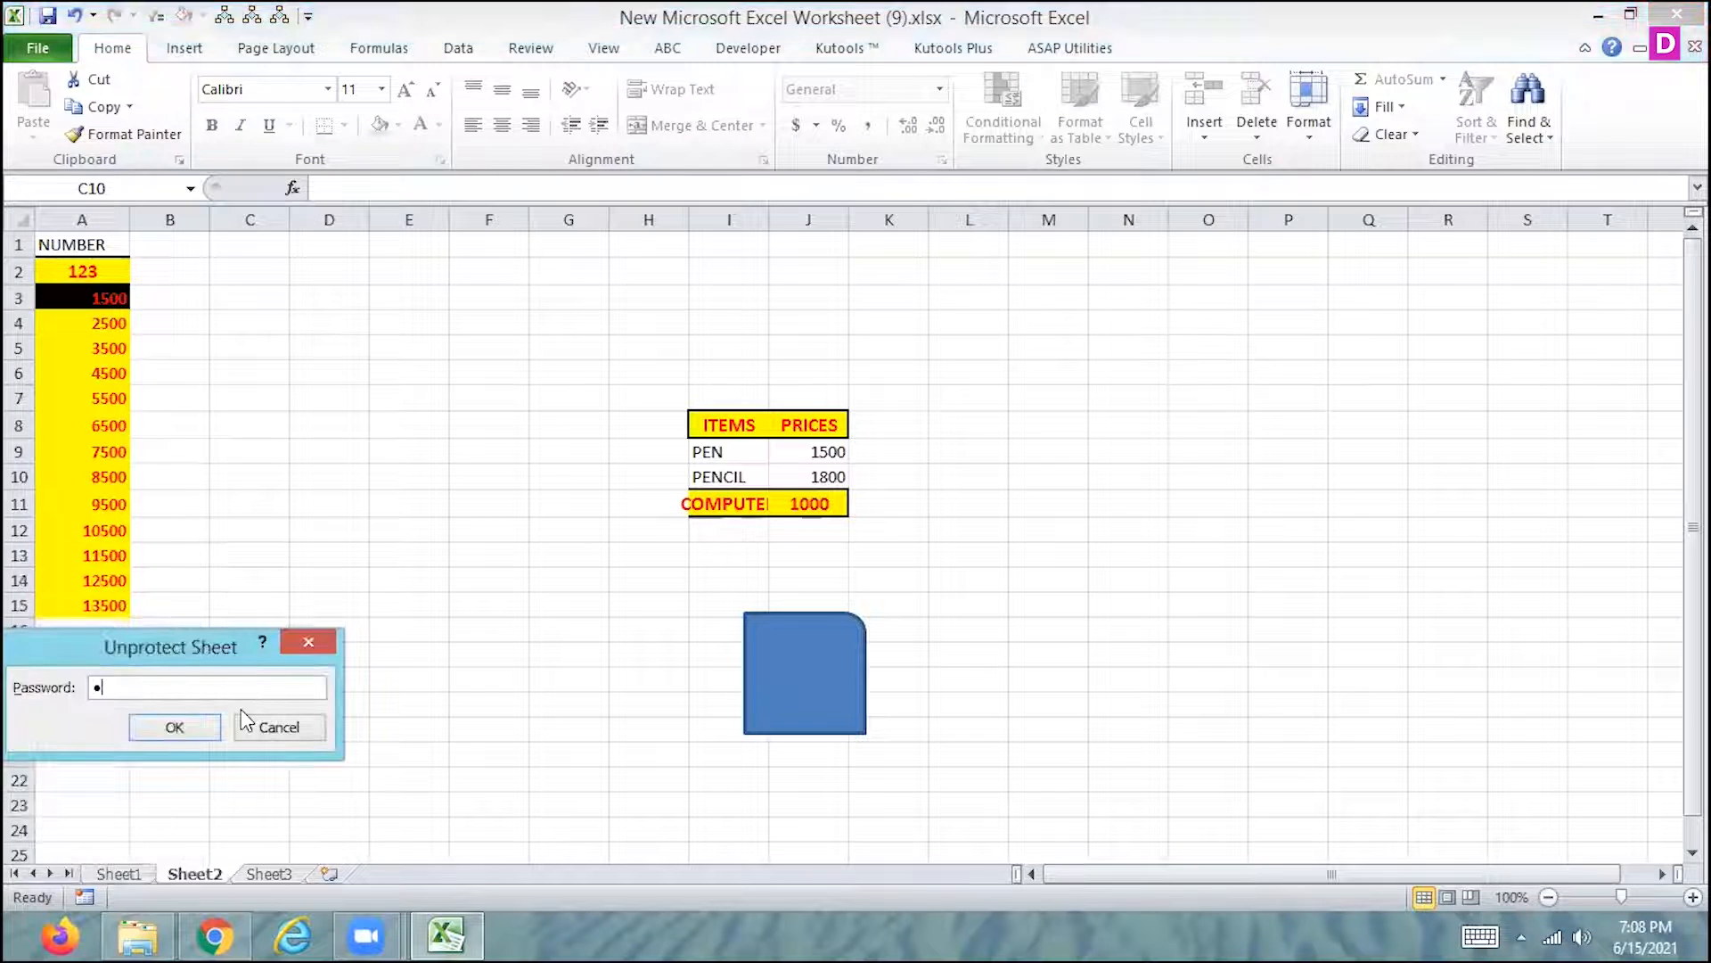
text(23)
click(178, 727)
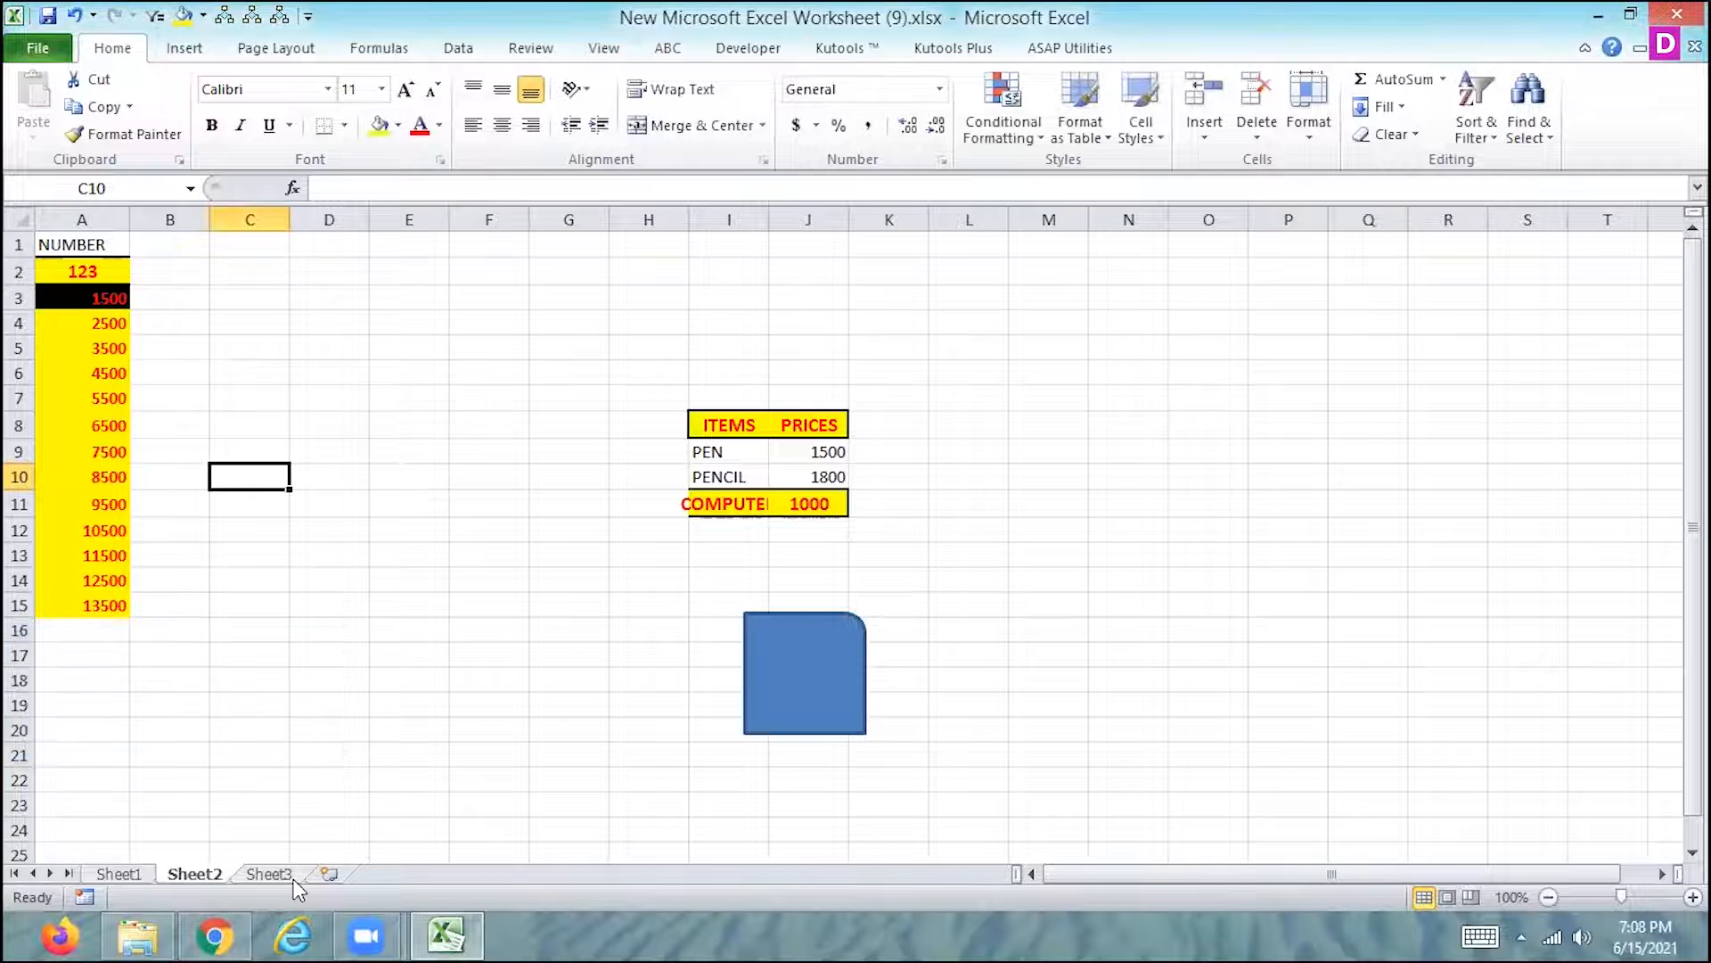
- Run the protection macro from the rounded rectangle on Sheet3, and unprotect Sheet2 again
click(293, 878)
key(ctrl+Page_Up)
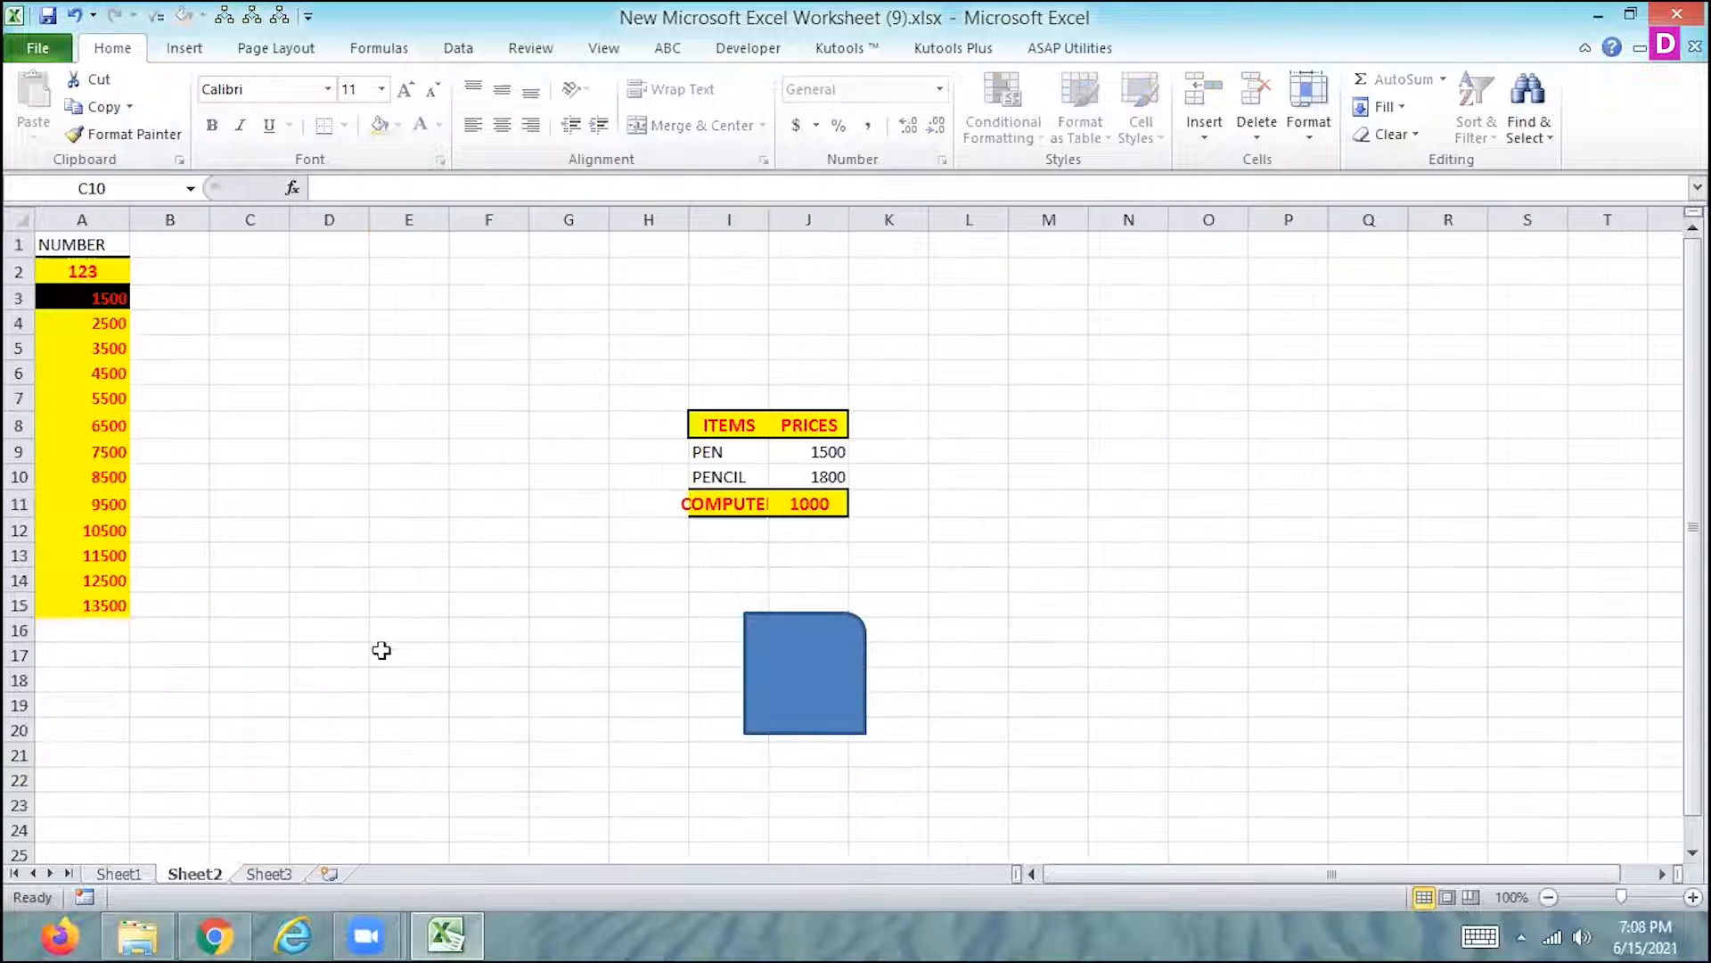
right_click(194, 878)
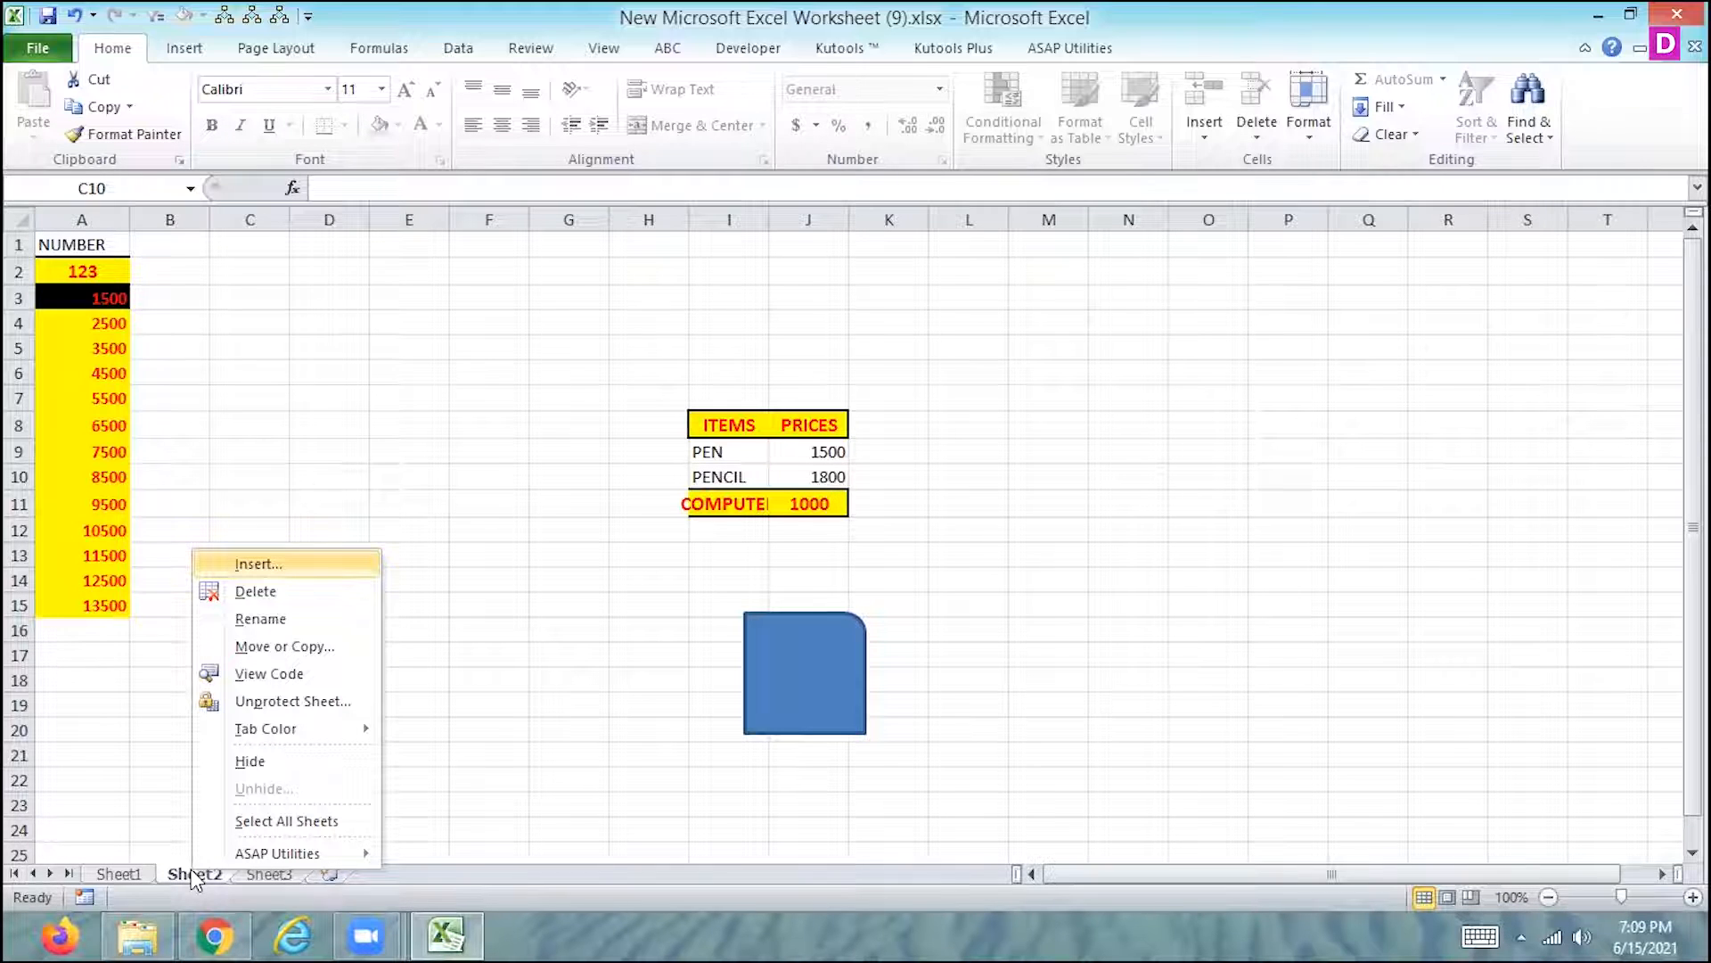
click(254, 700)
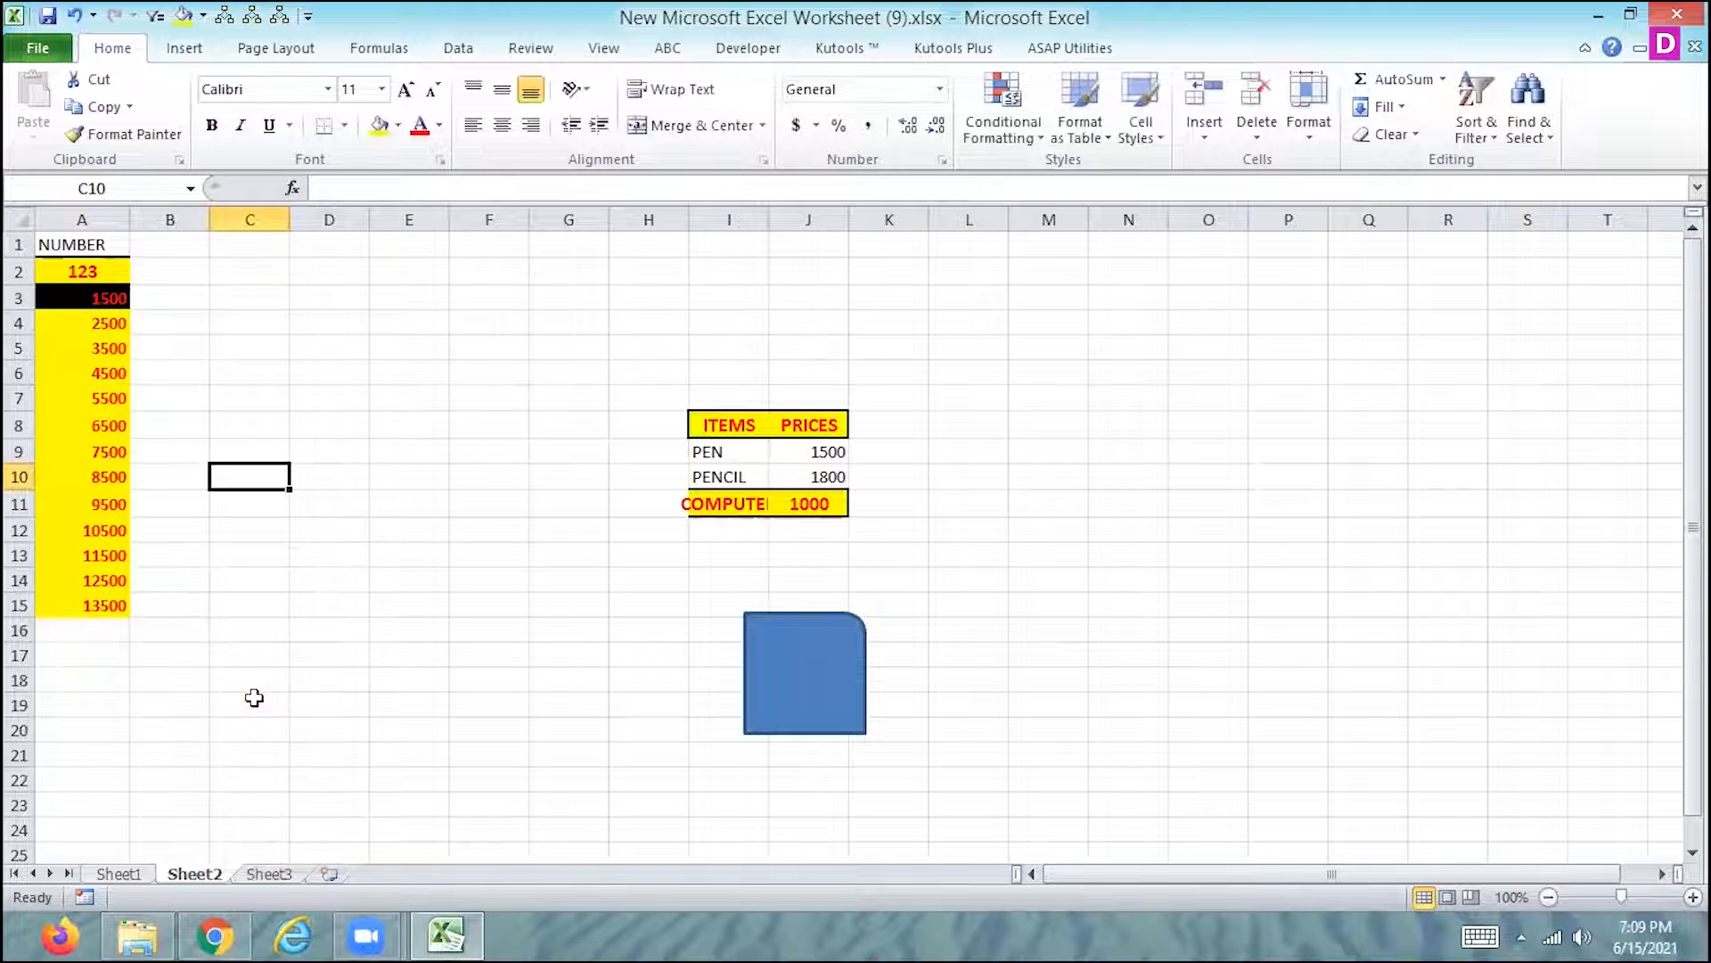
right_click(195, 873)
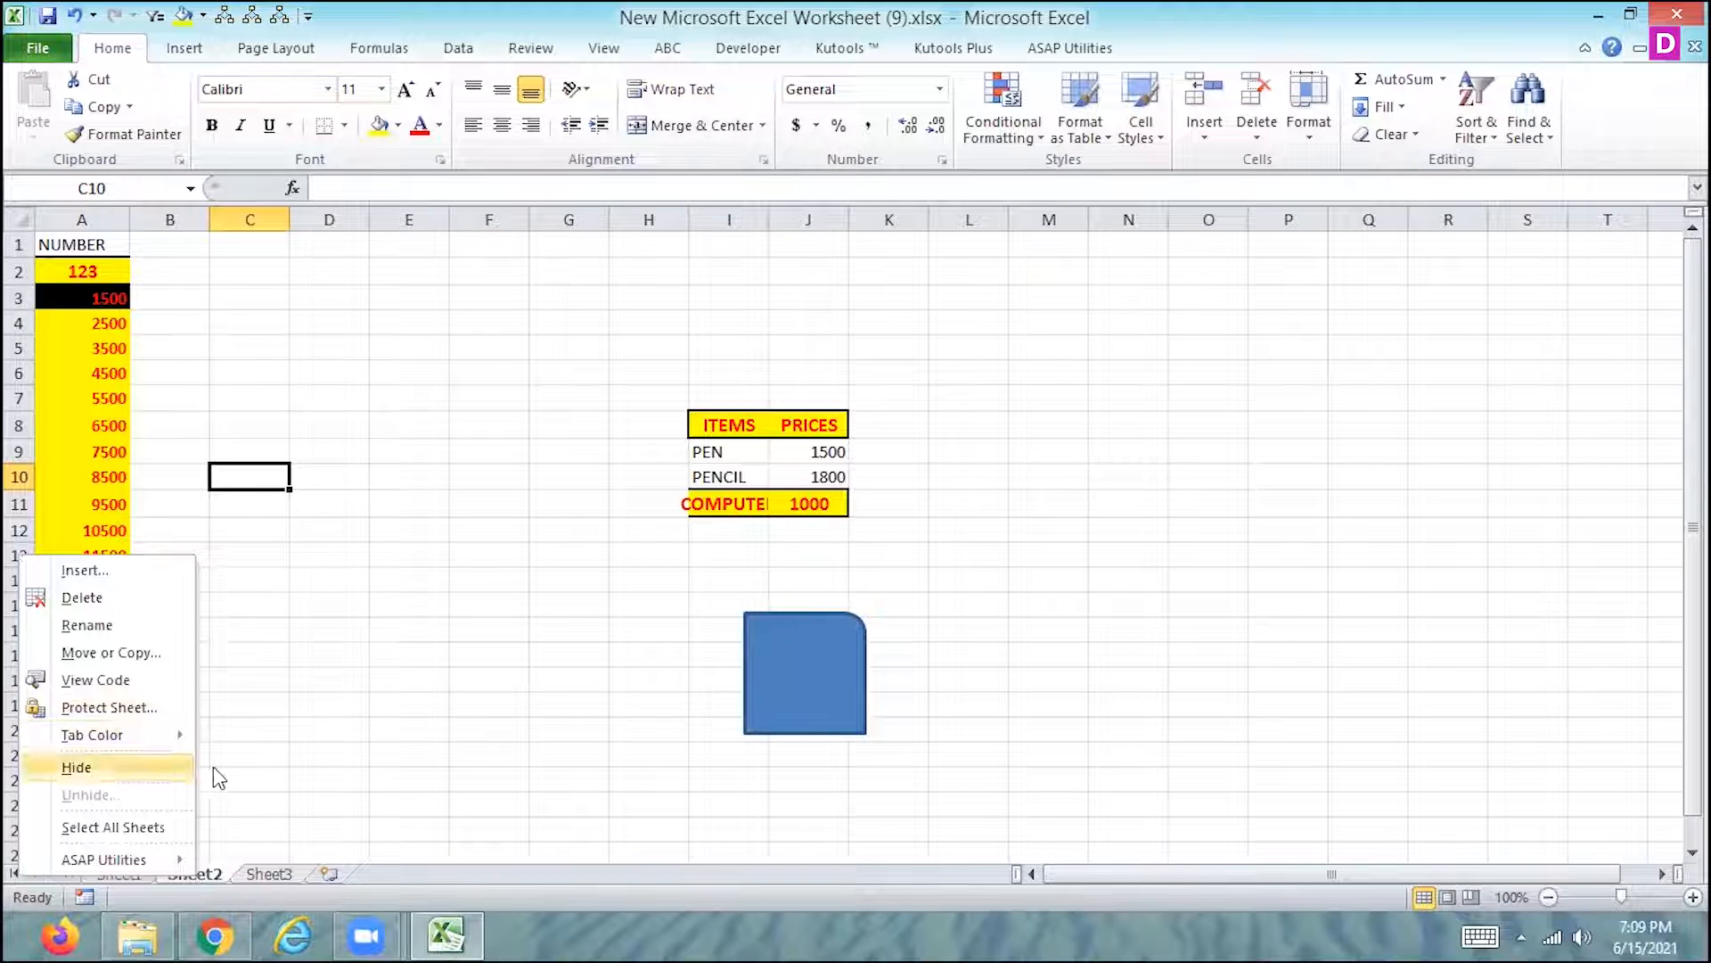
click(294, 723)
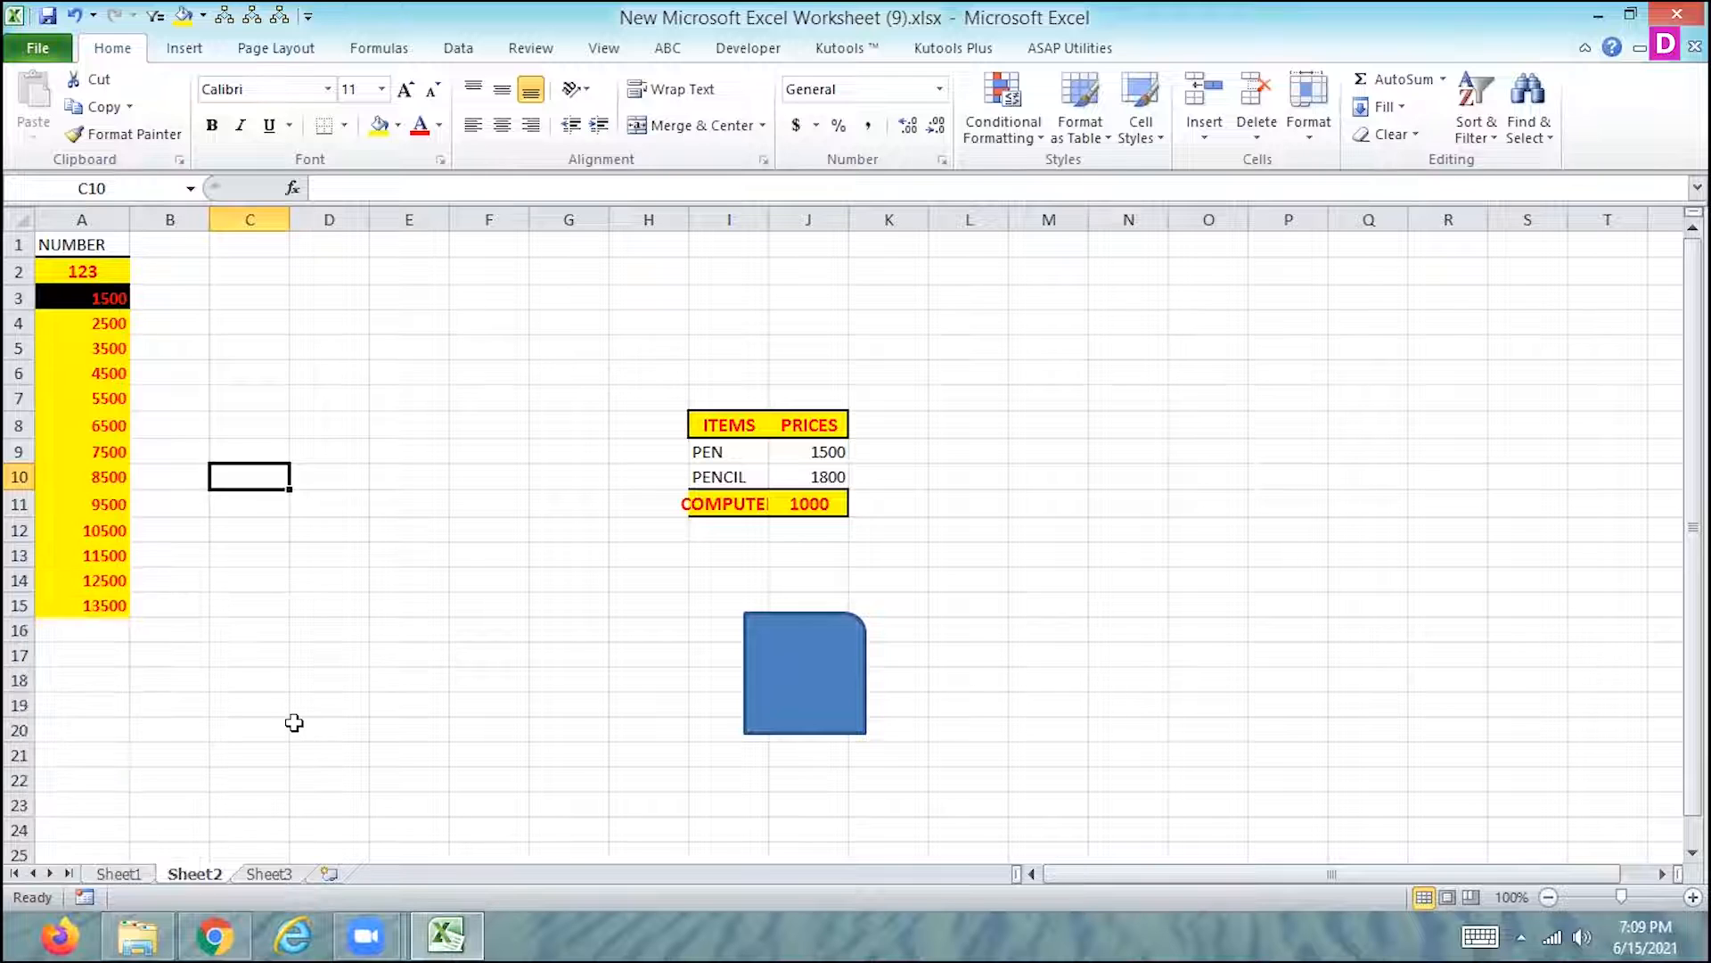
- Rerun the macro from Sheet3's rounded rectangle and check the protection status of Sheet2
click(286, 875)
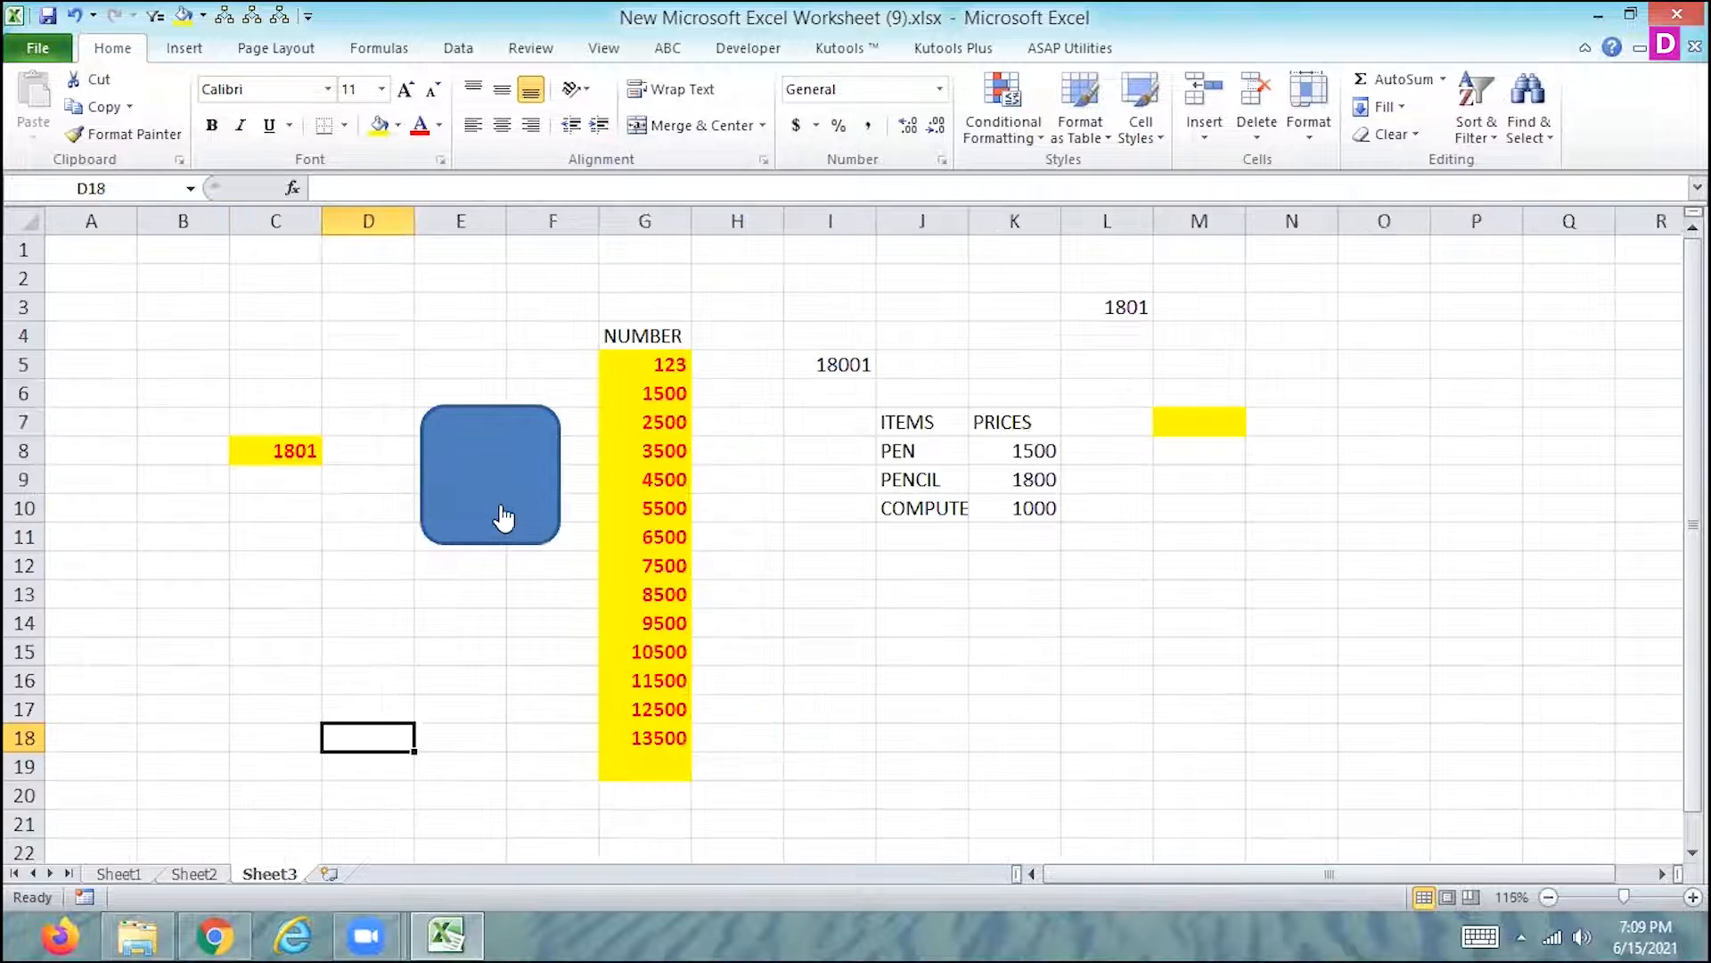
key(ctrl+Page_Up)
right_click(198, 874)
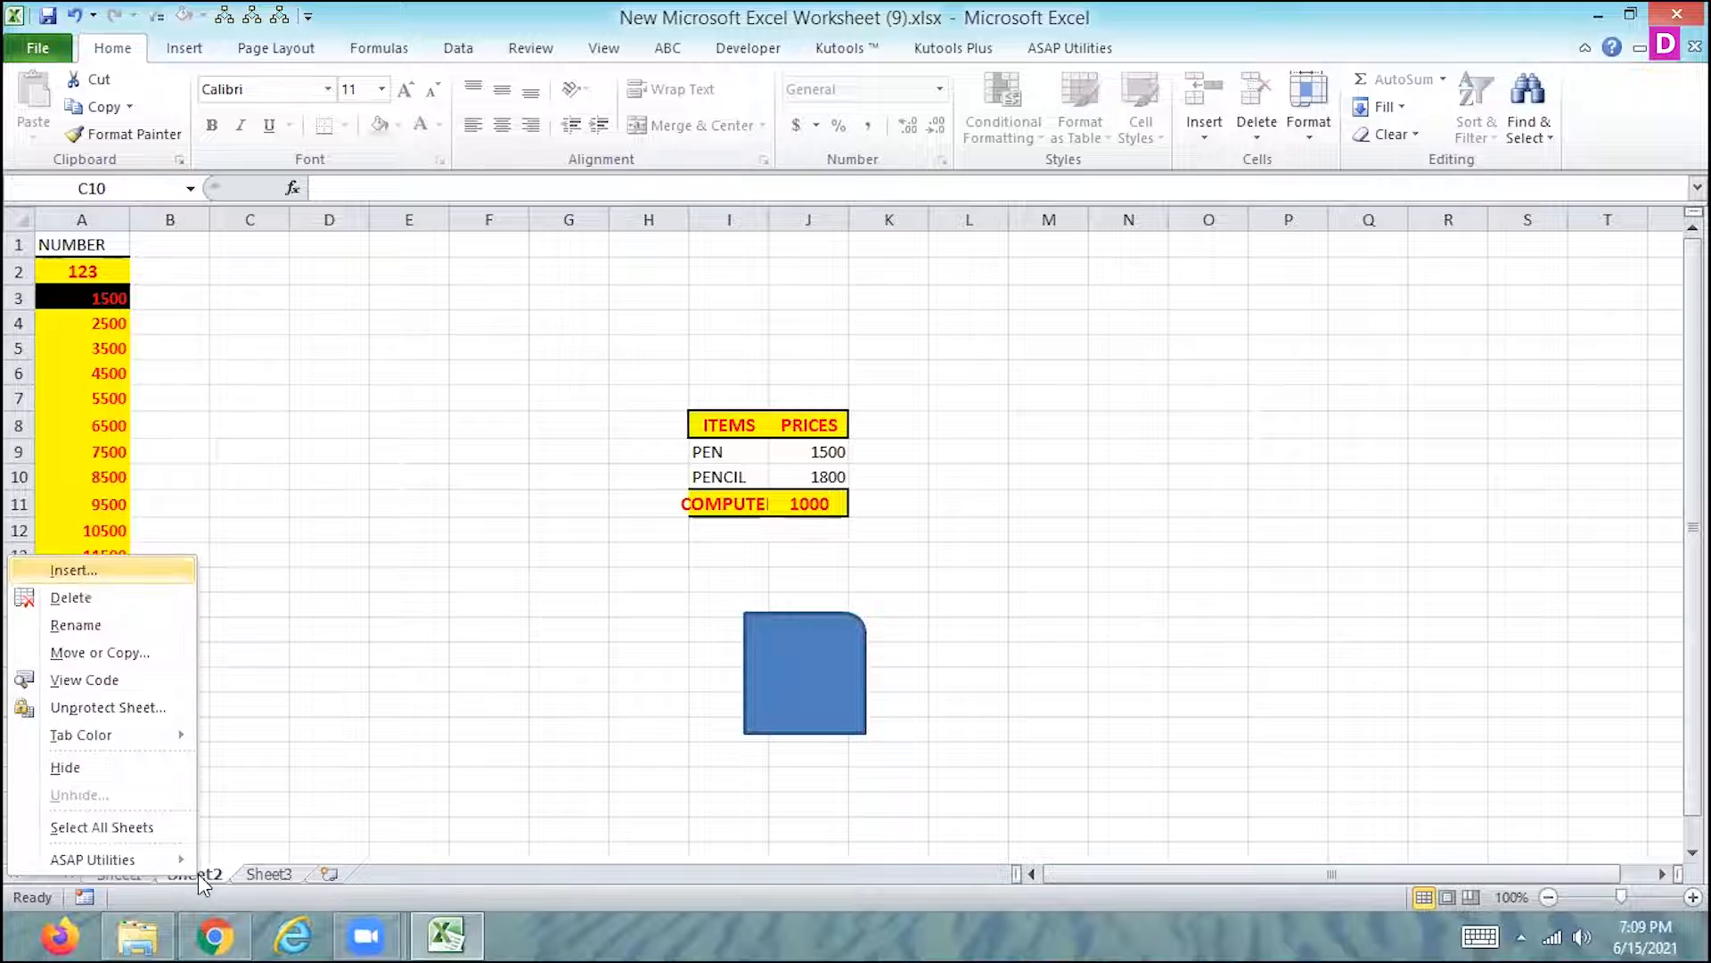
click(484, 565)
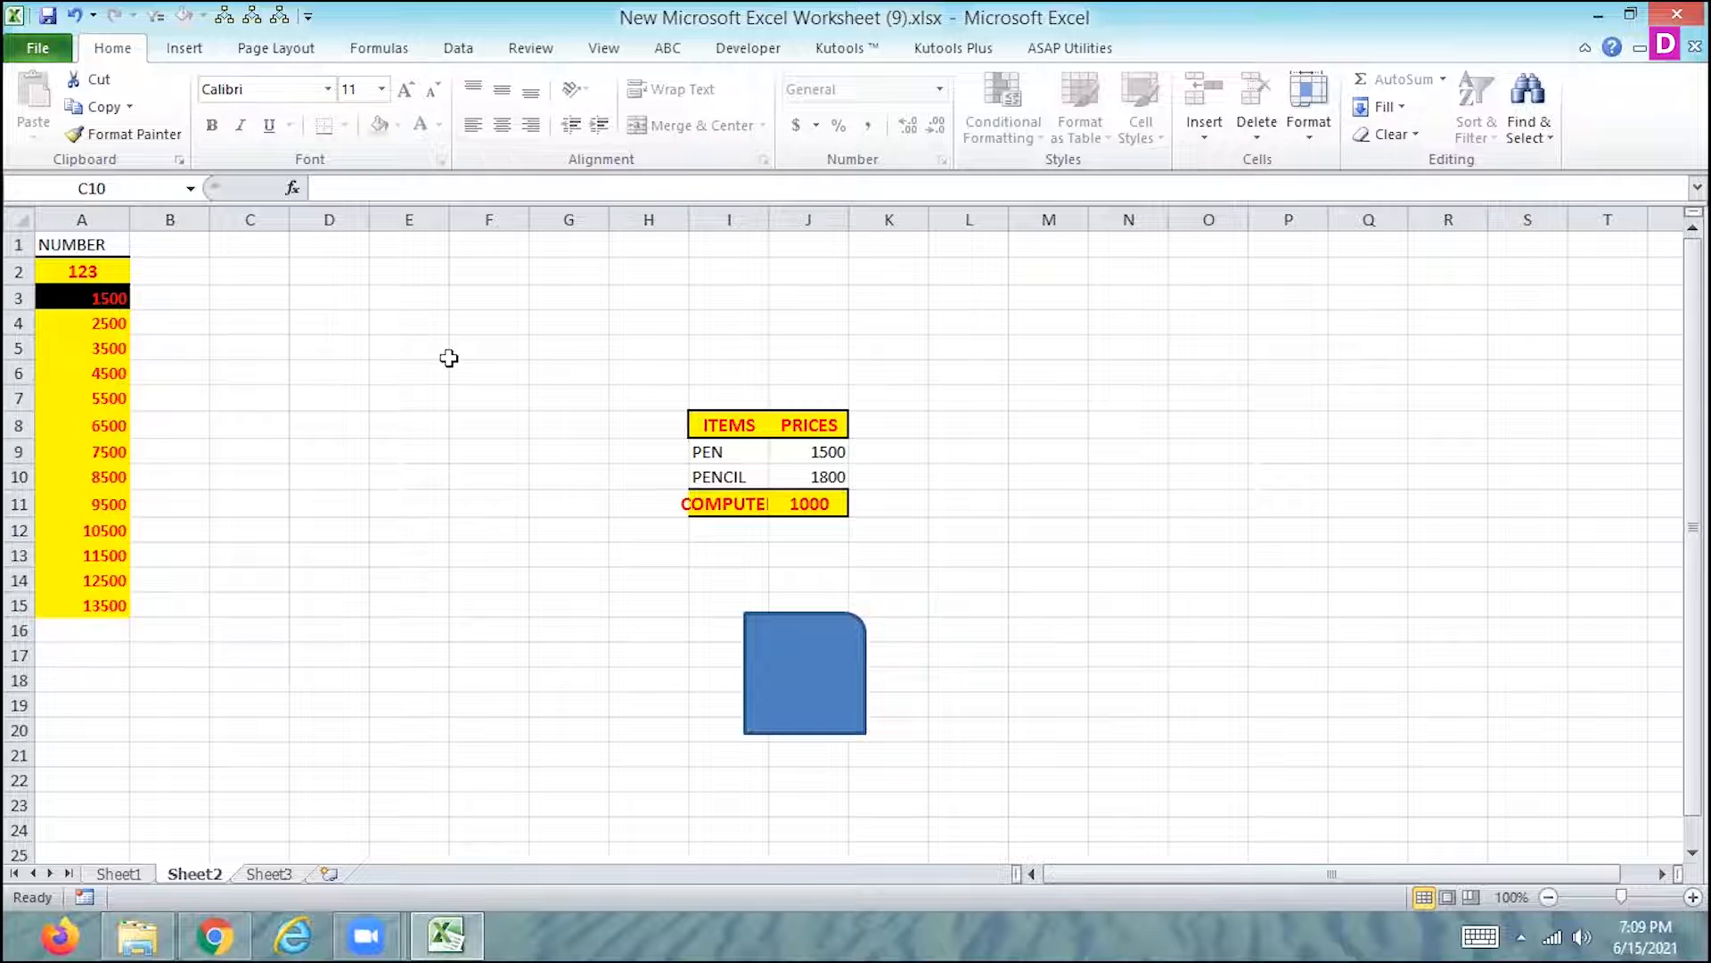
- Return from Sheet3 to Sheet2 and lift its sheet protection
click(276, 872)
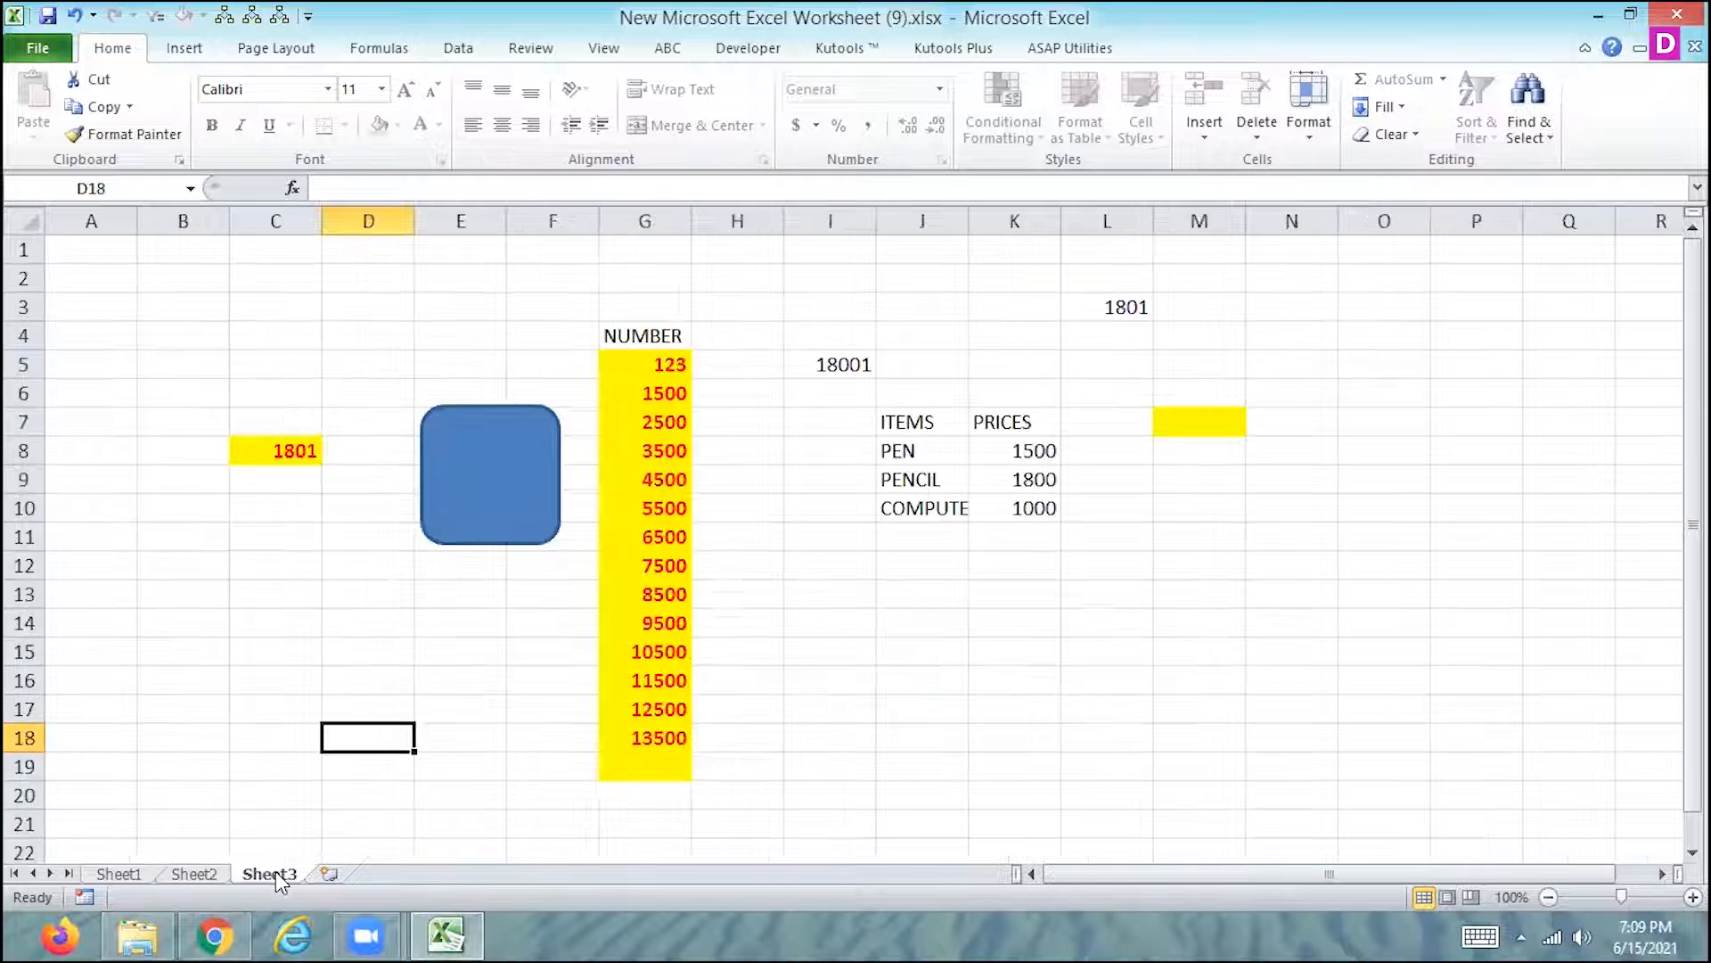
right_click(203, 873)
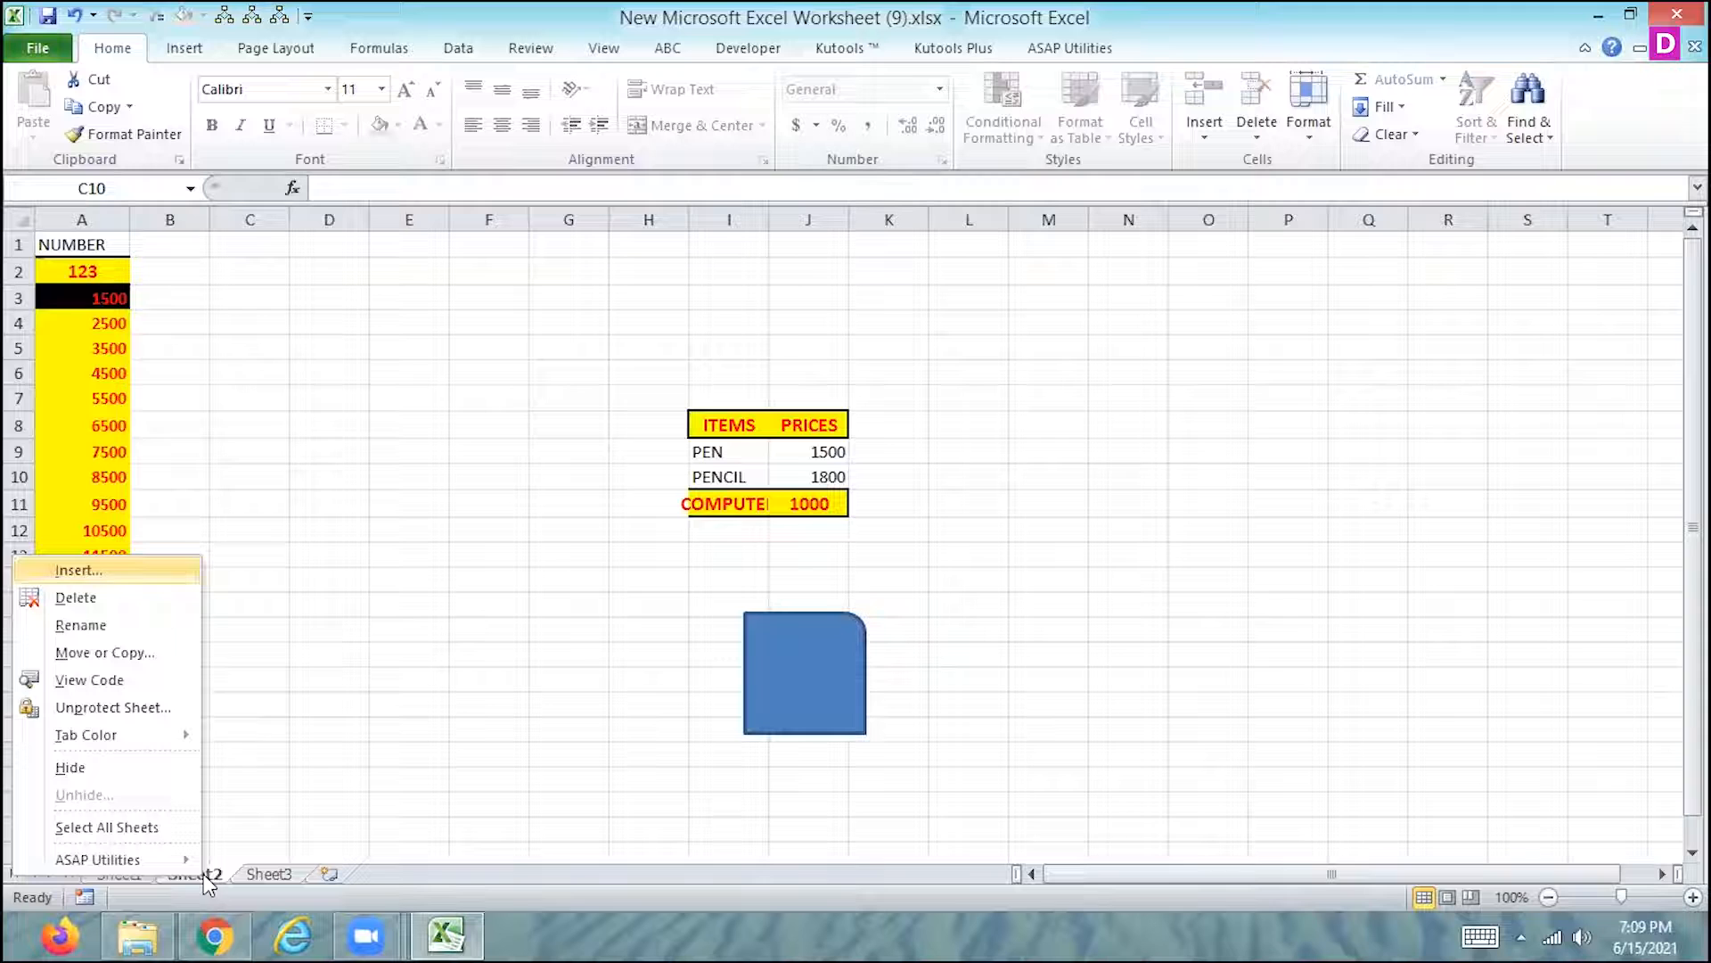
click(98, 707)
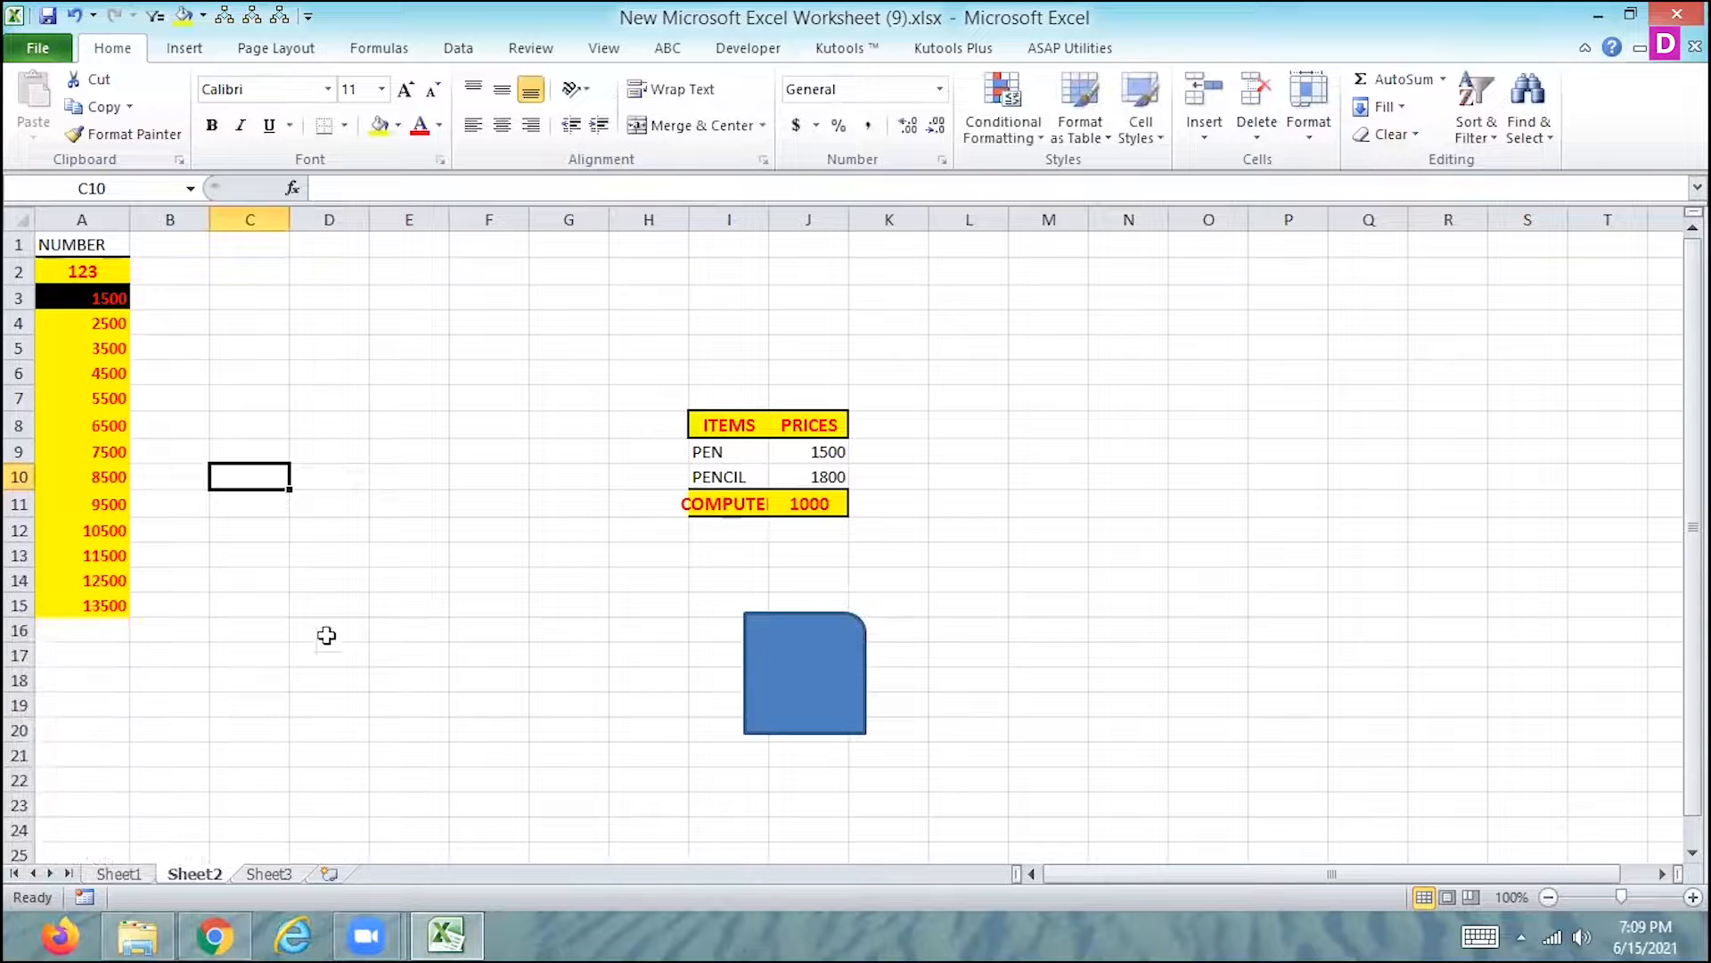
- Select cell C8 on Sheet2 and start recording Macro6, stored in This Workbook
click(198, 56)
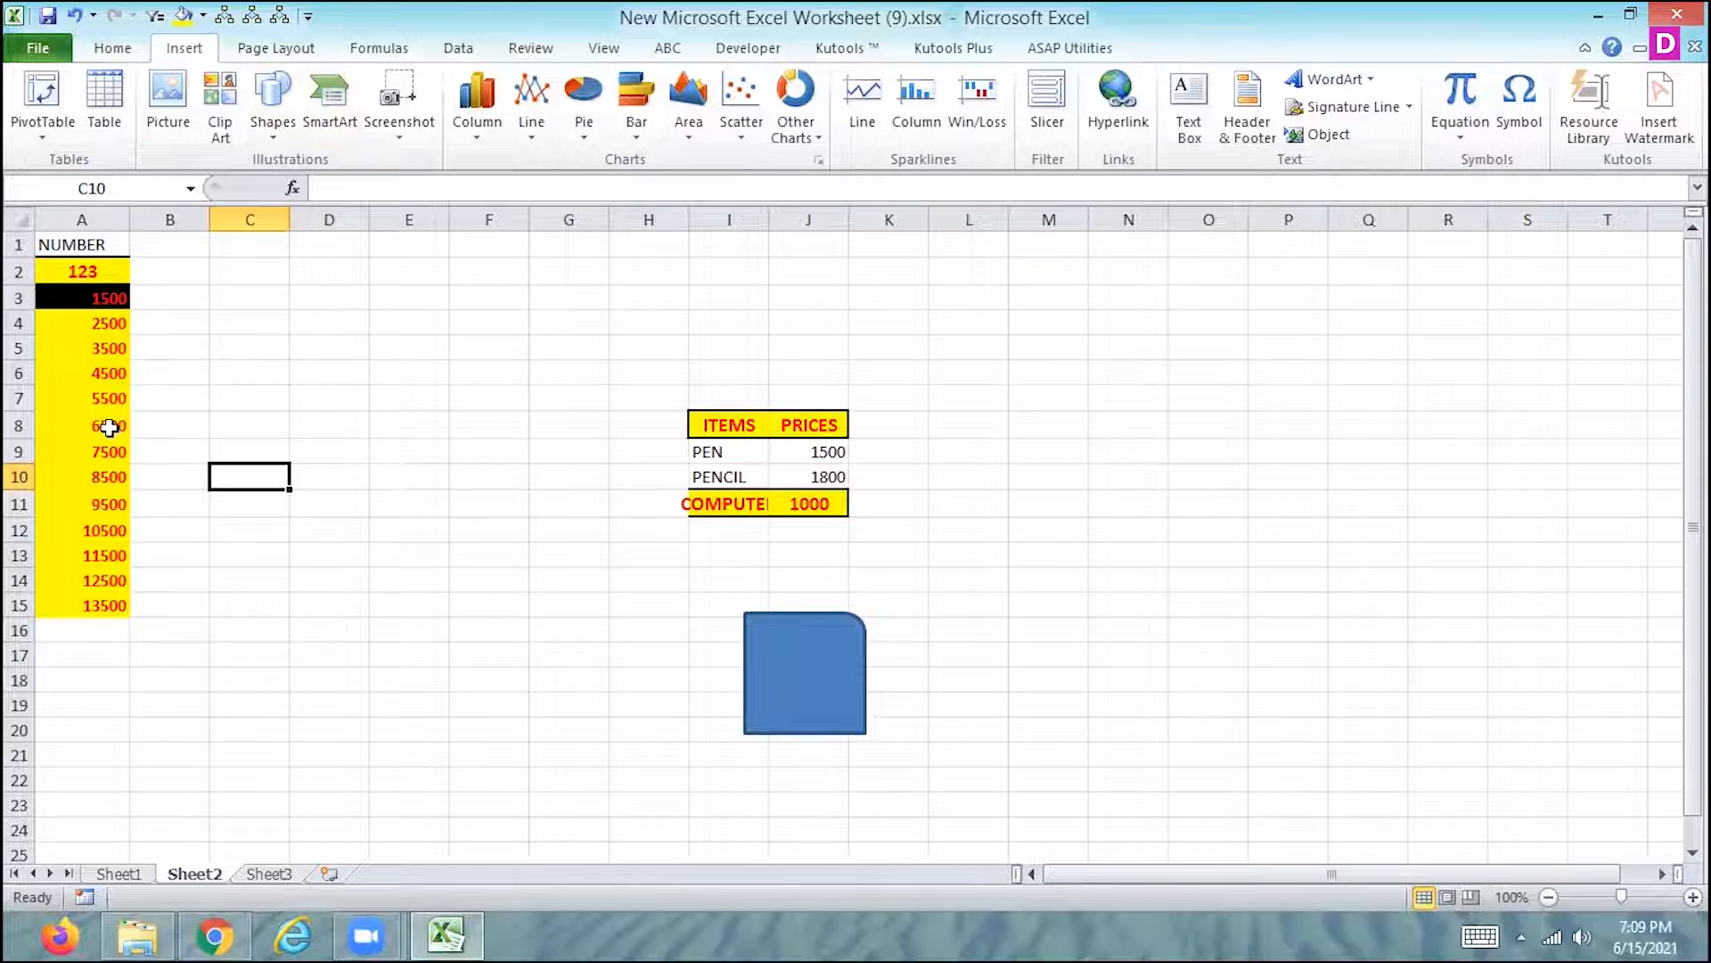
click(241, 427)
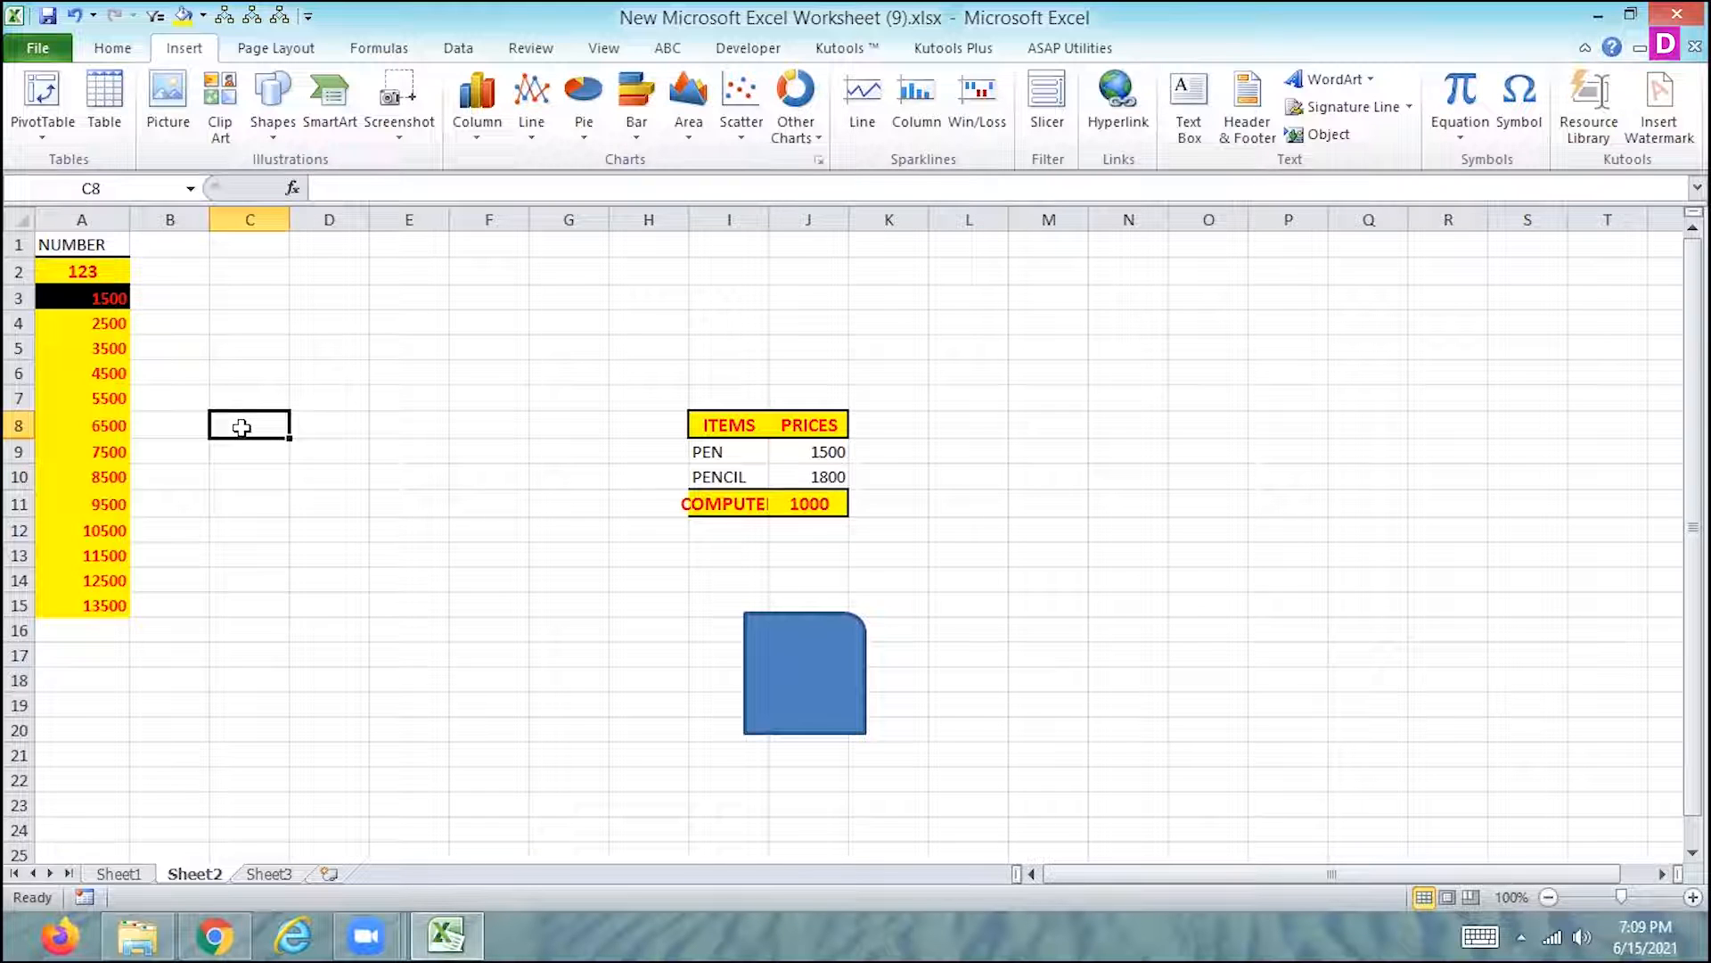
click(588, 50)
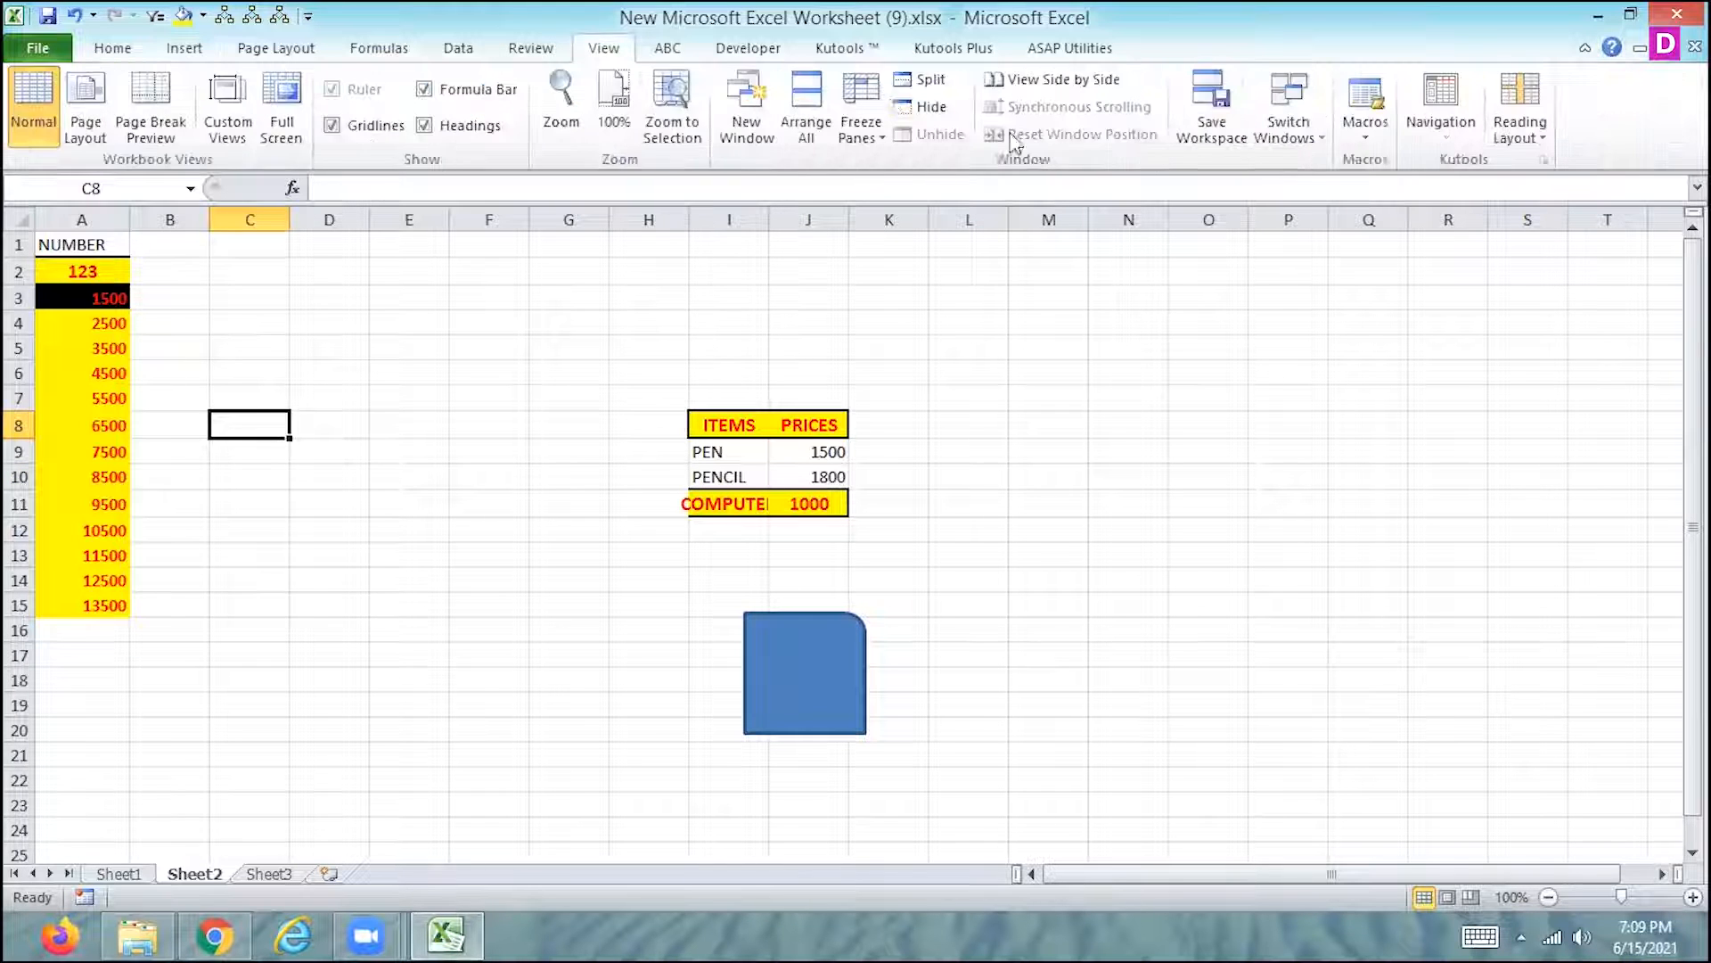
click(1366, 125)
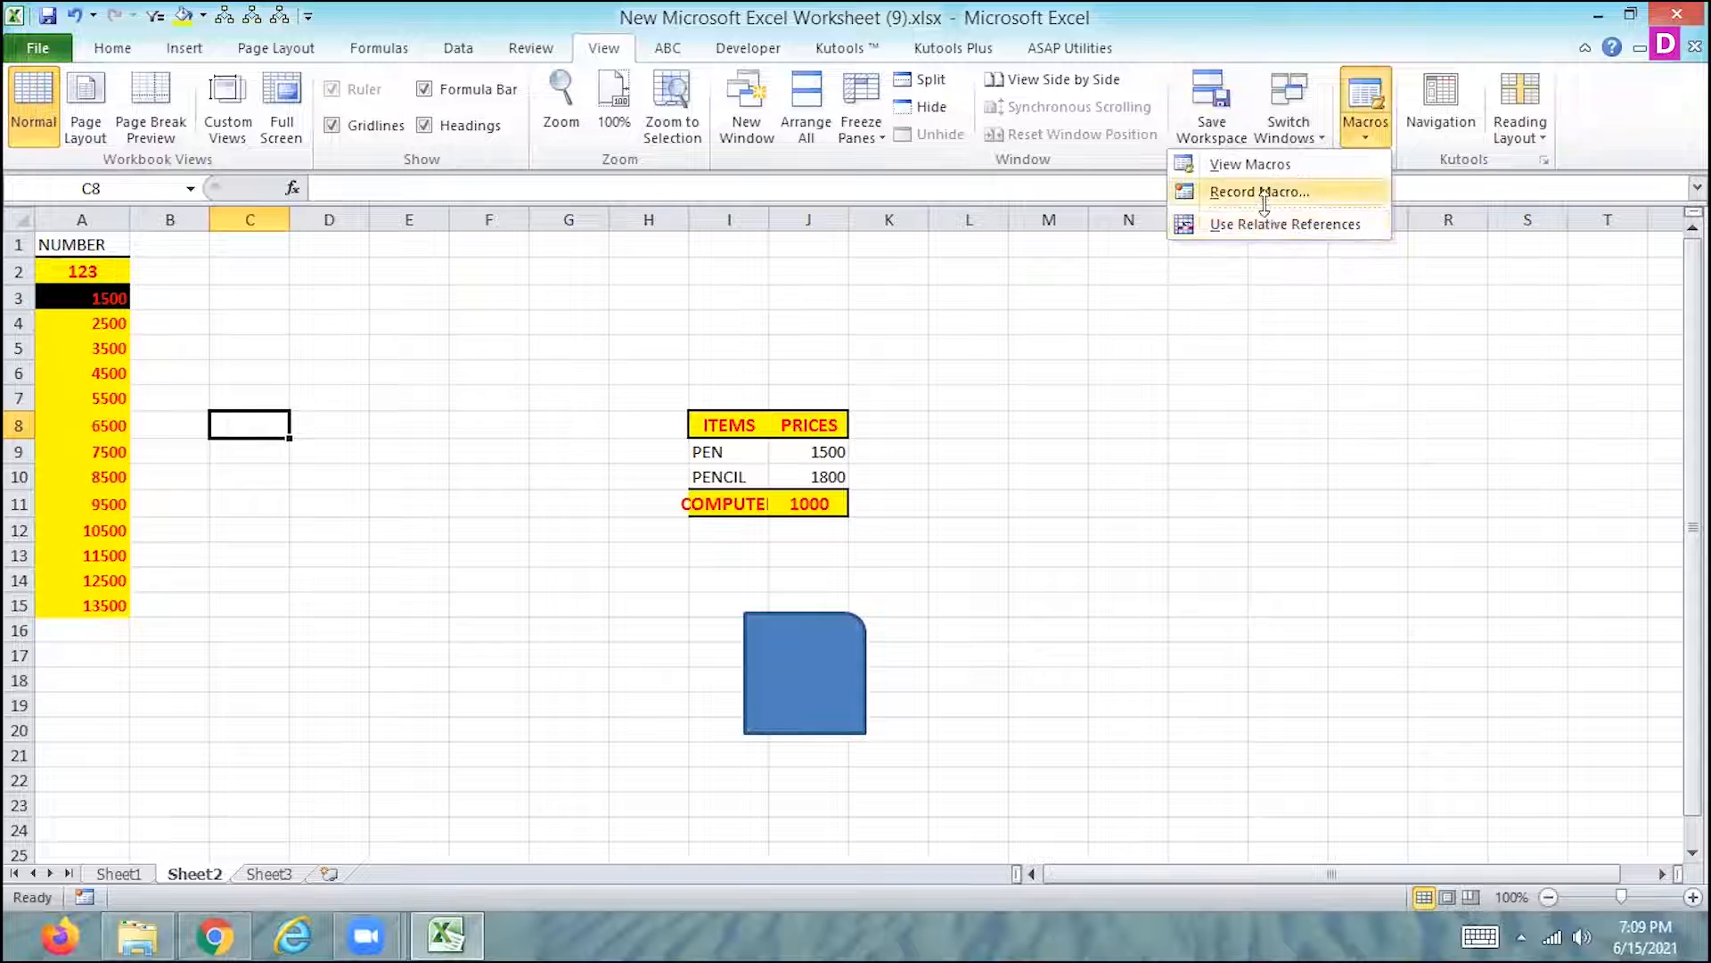
click(1260, 190)
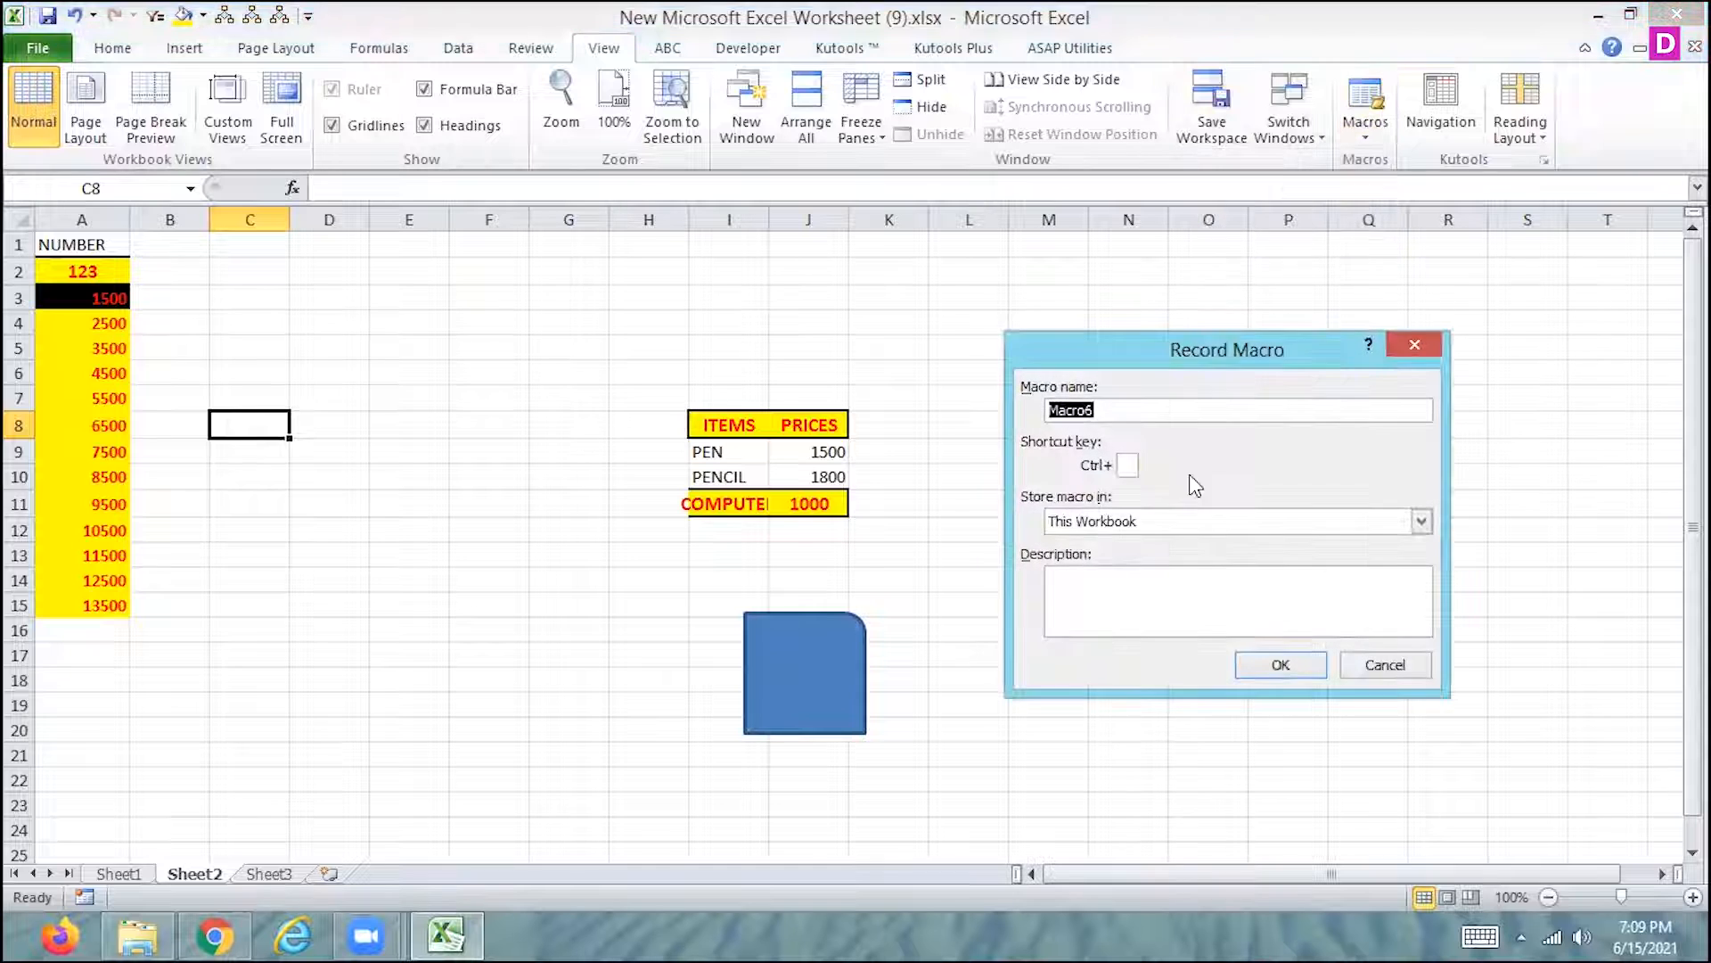
click(1281, 666)
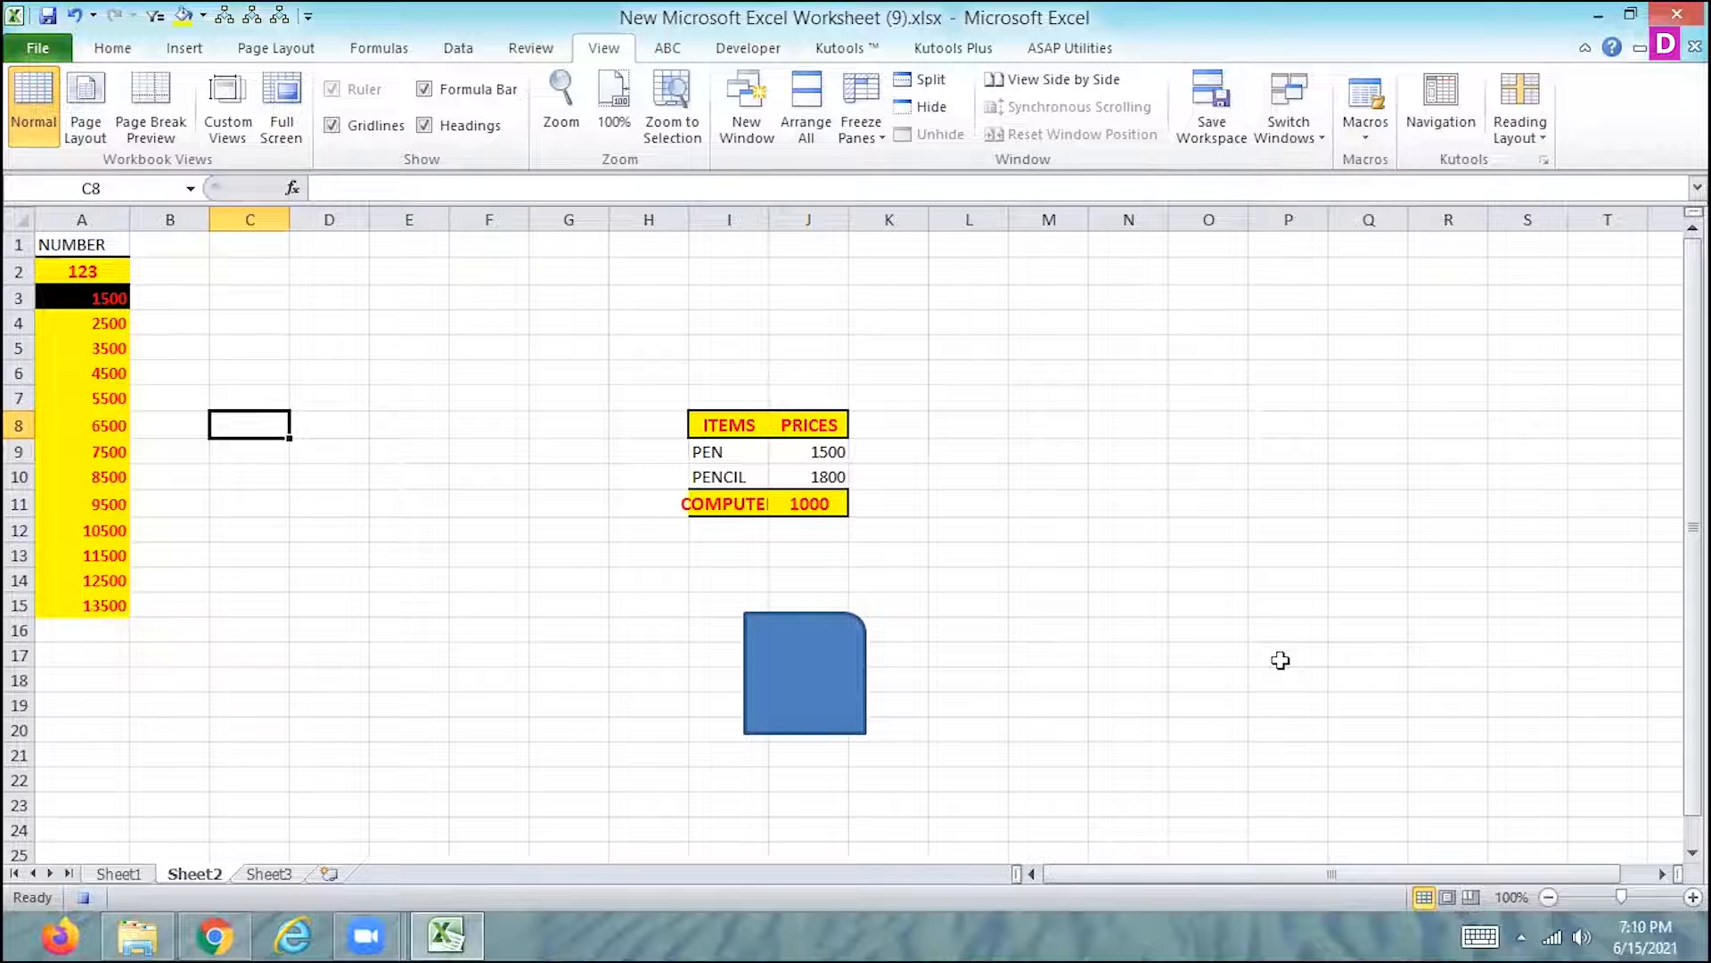
- Enter BOOK LINK in cell C8 of Sheet2 and keep that cell selected
text(BOO)
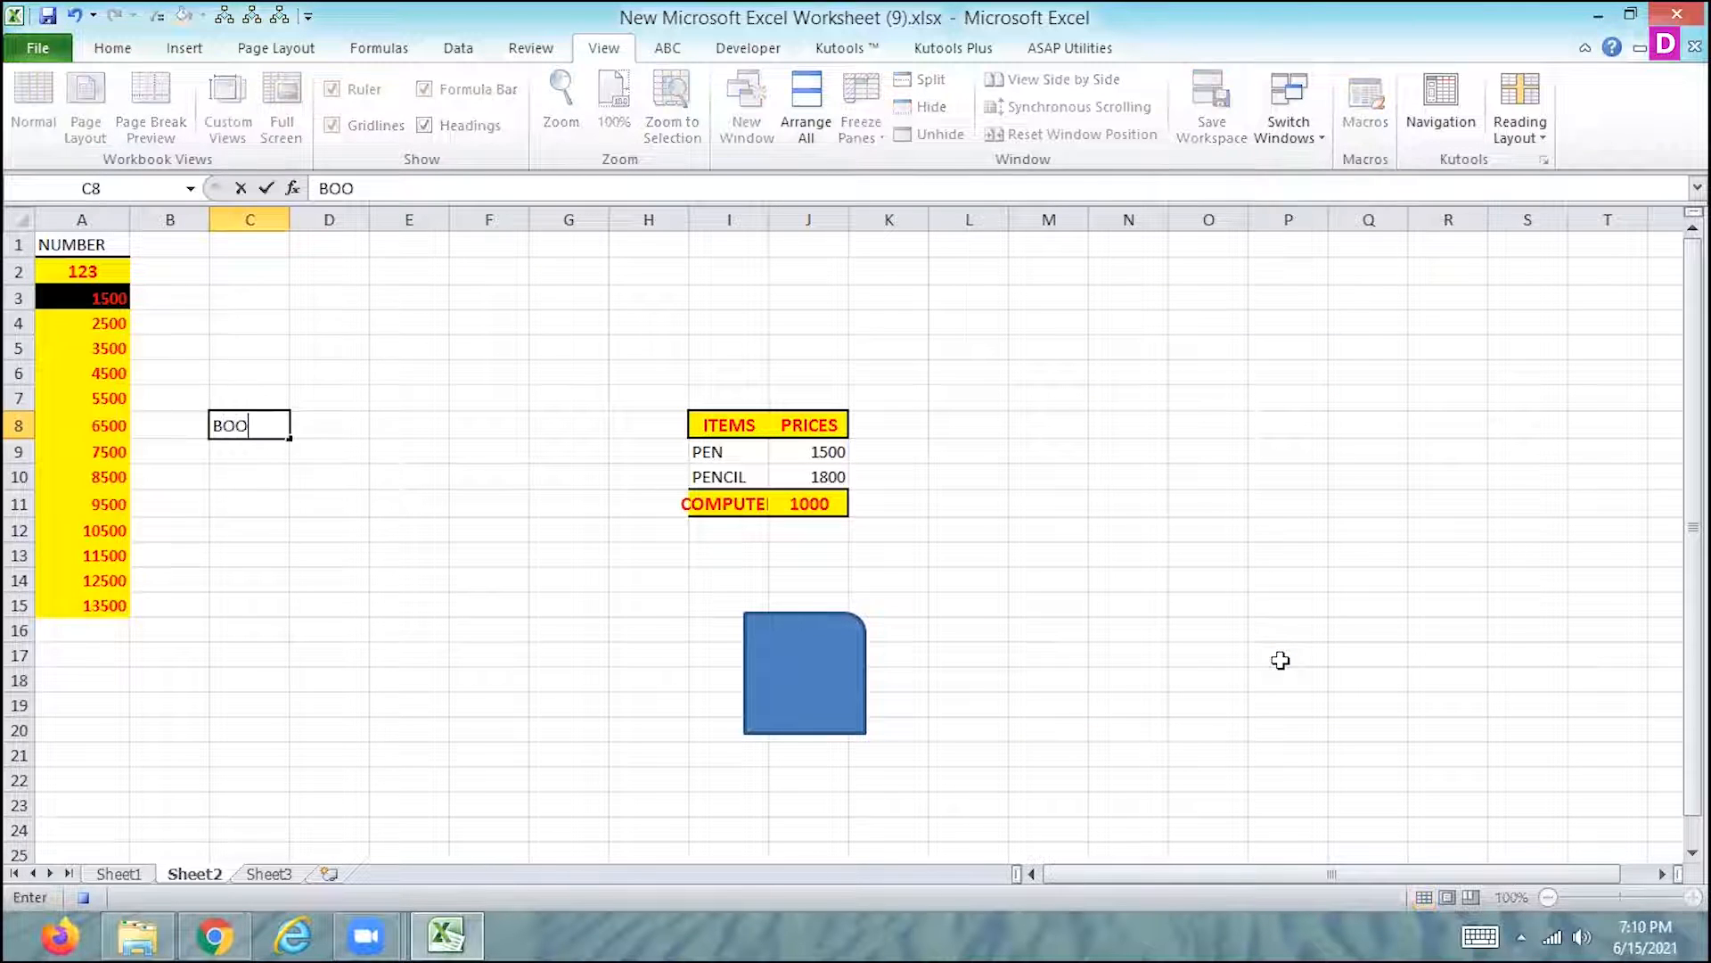
text(K LINK)
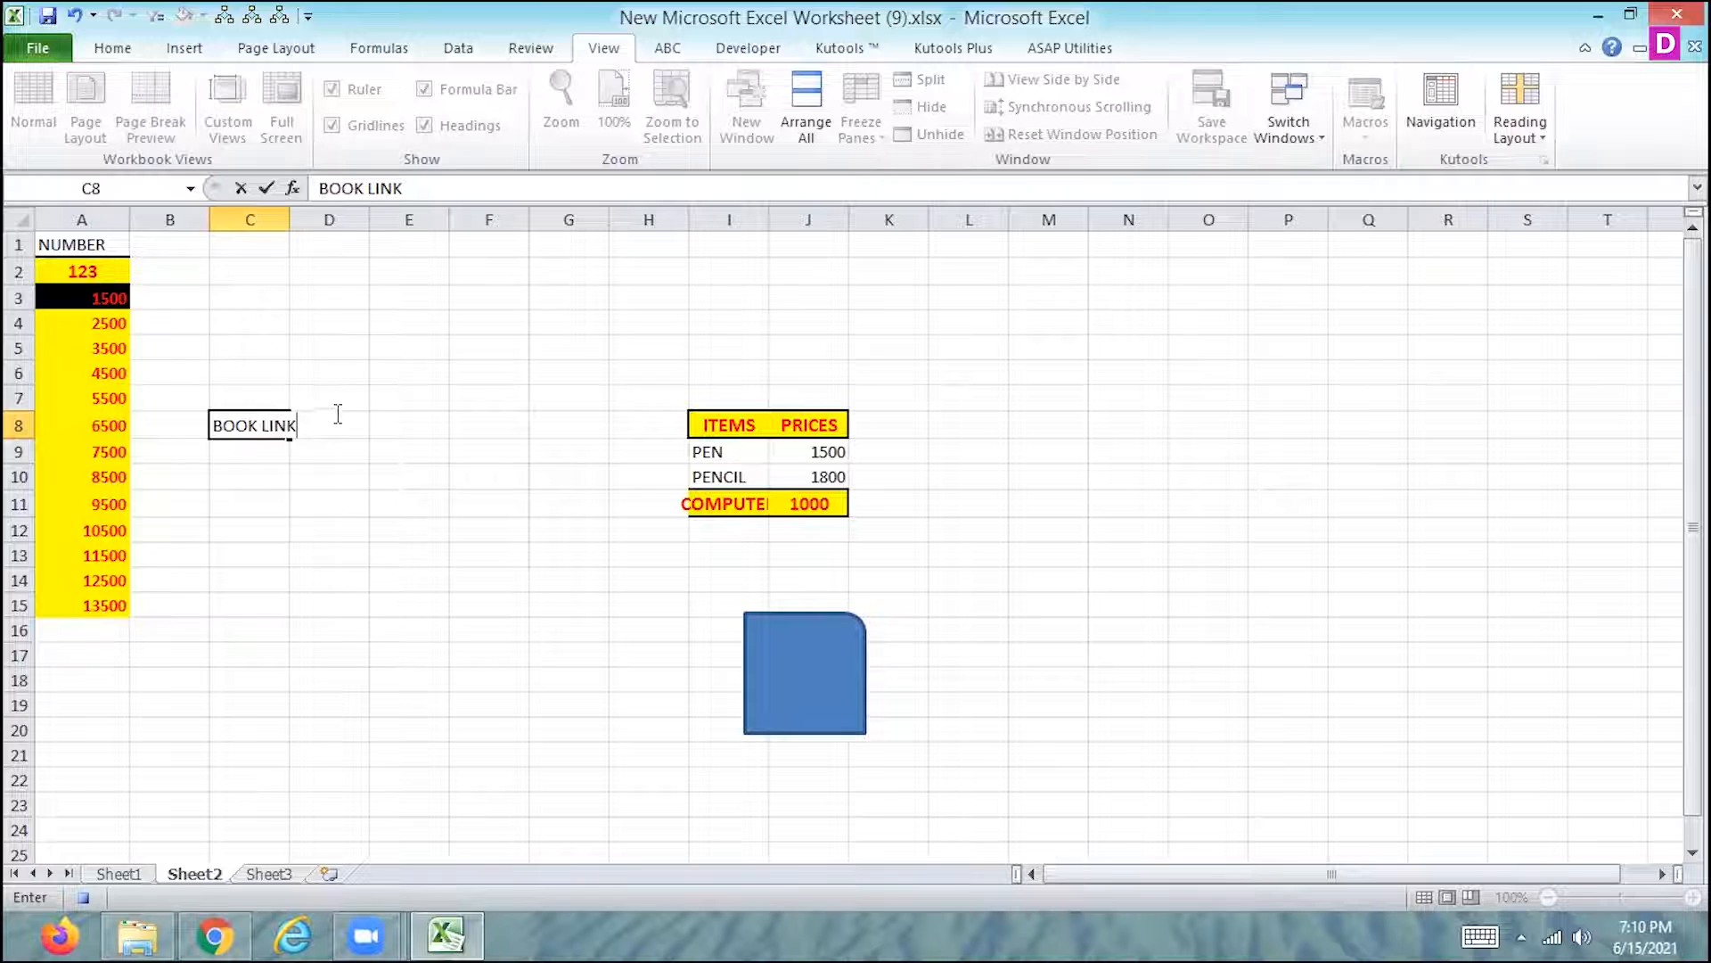
click(275, 458)
click(258, 430)
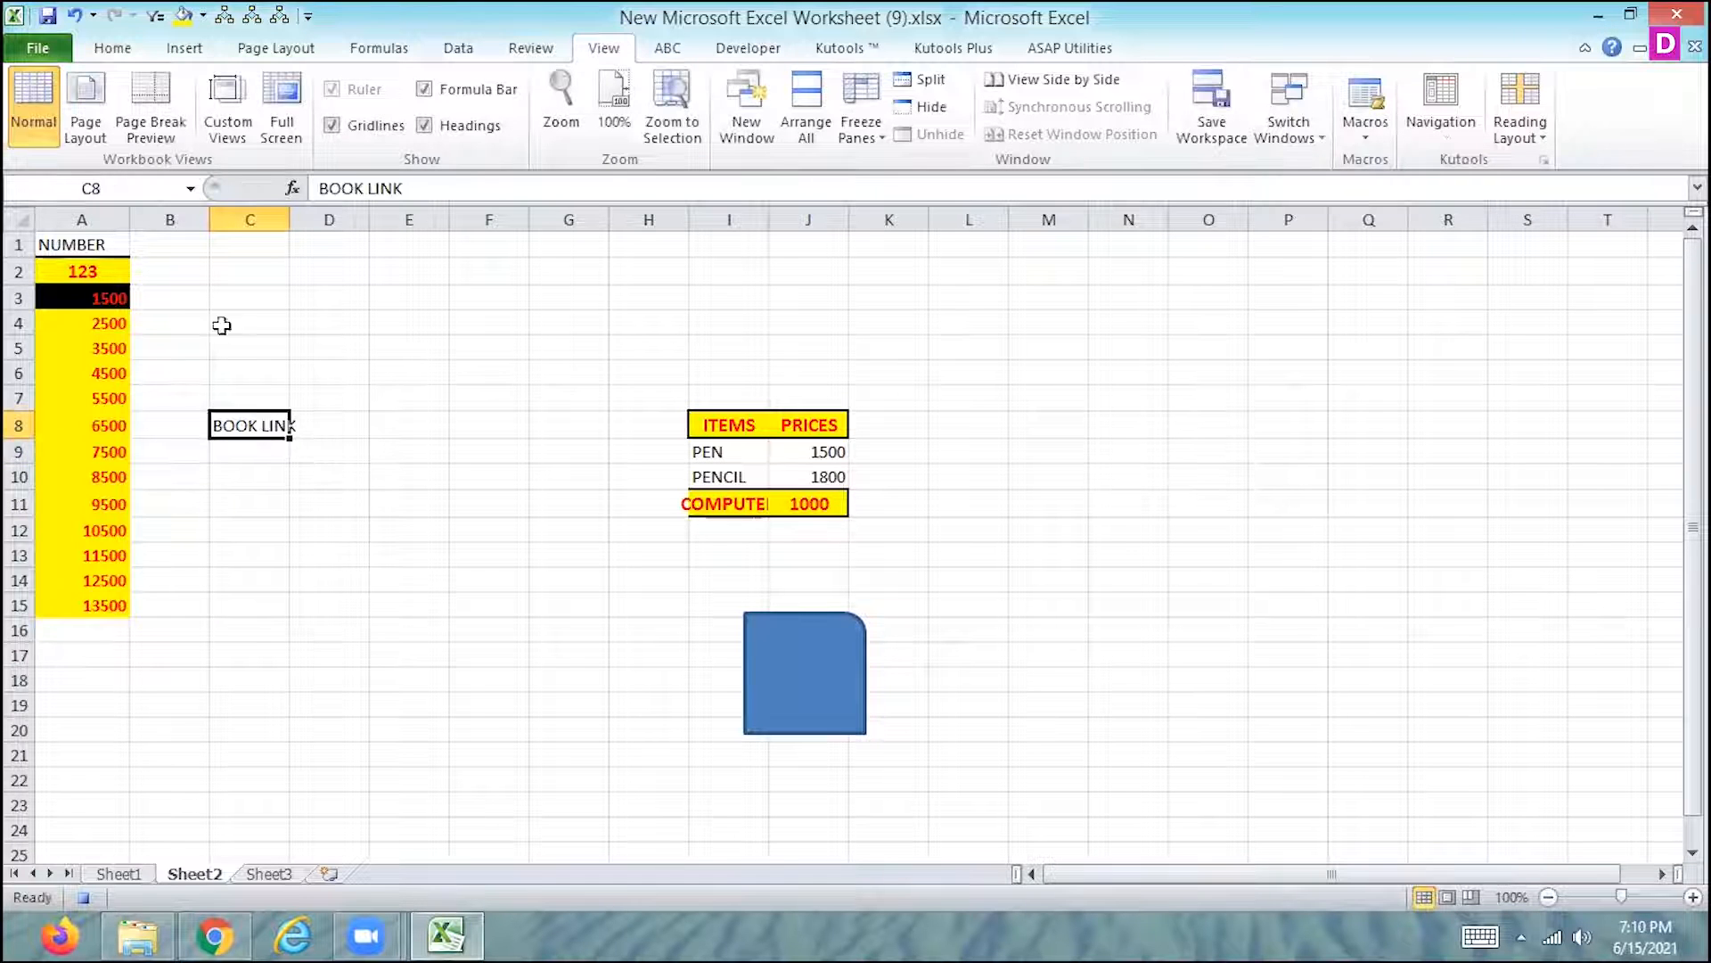
- Hyperlink the BOOK LINK cell to New folder (3) on the Desktop and stop recording the macro
click(185, 47)
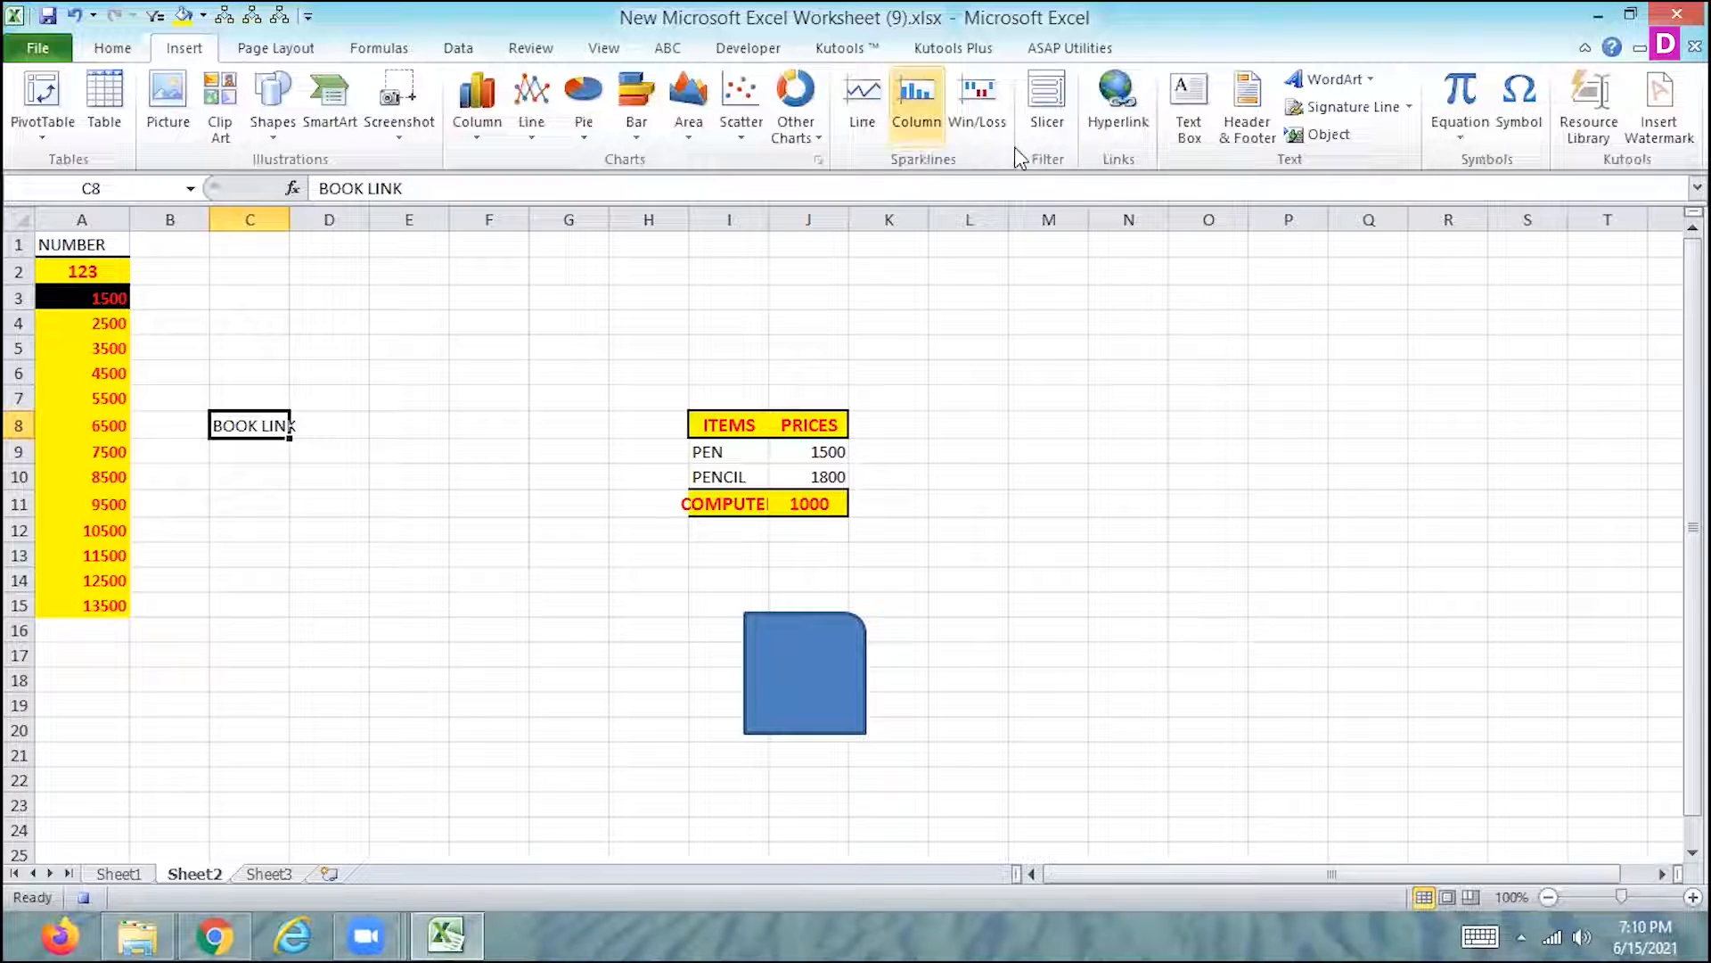
click(1118, 106)
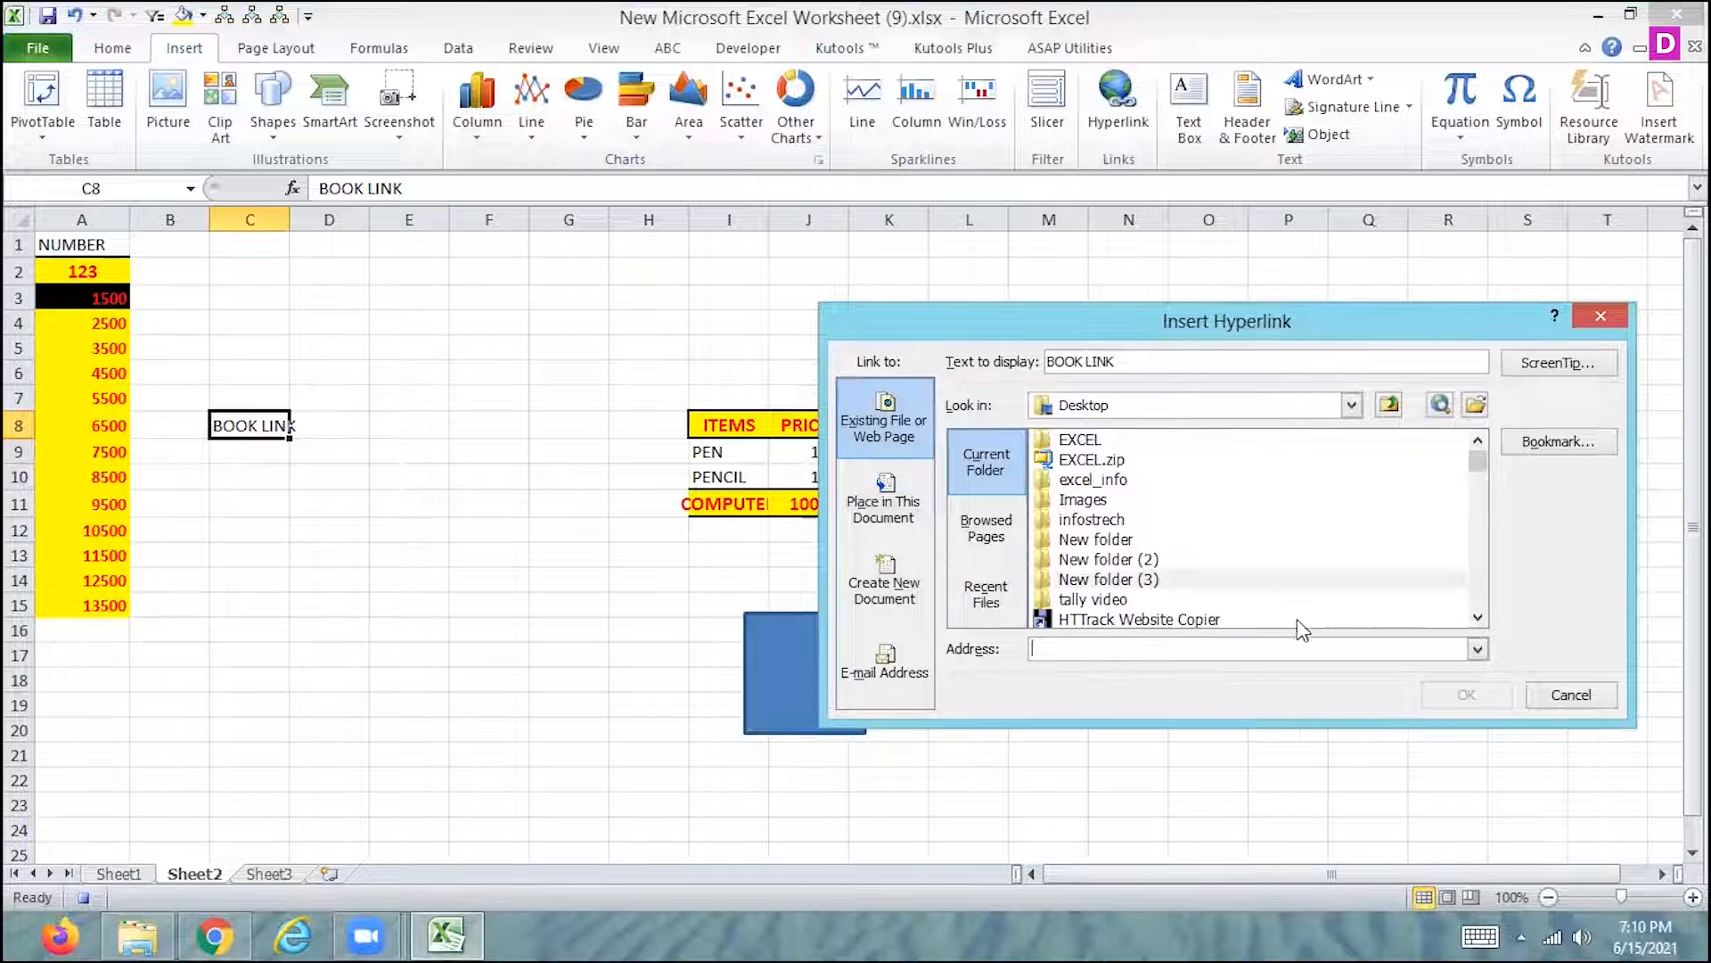
click(1108, 579)
click(1462, 693)
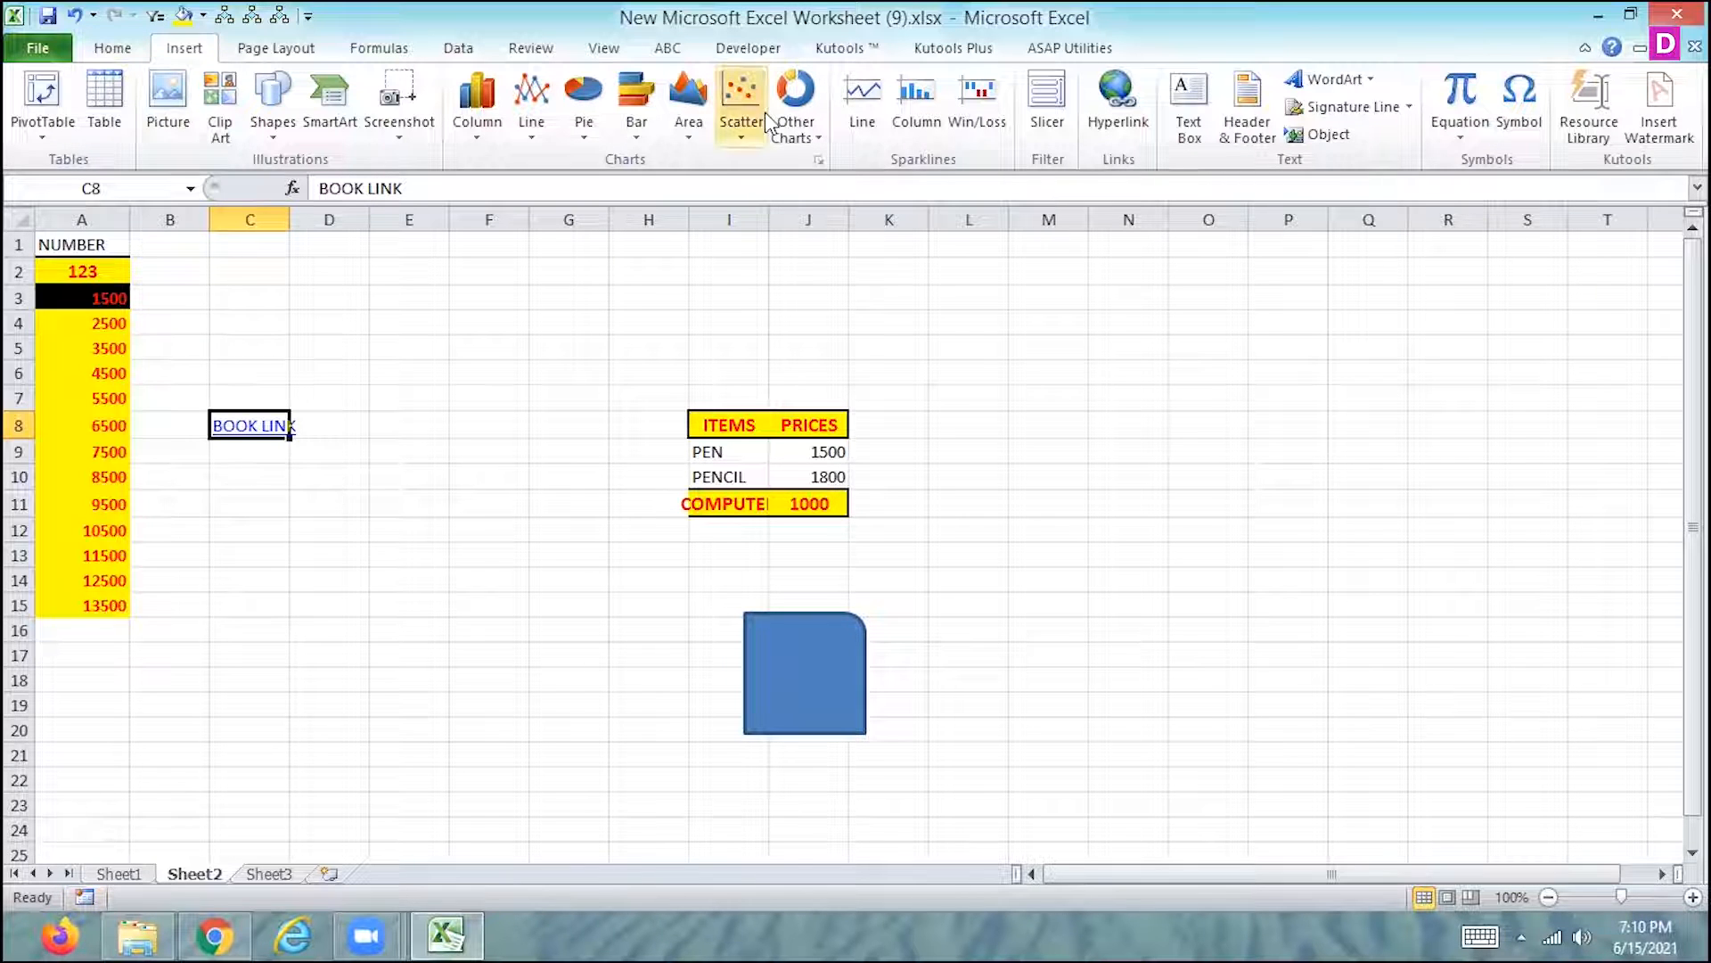
- Assign the shortcut letter E to Macro6 in its macro options and close the macro list
click(603, 48)
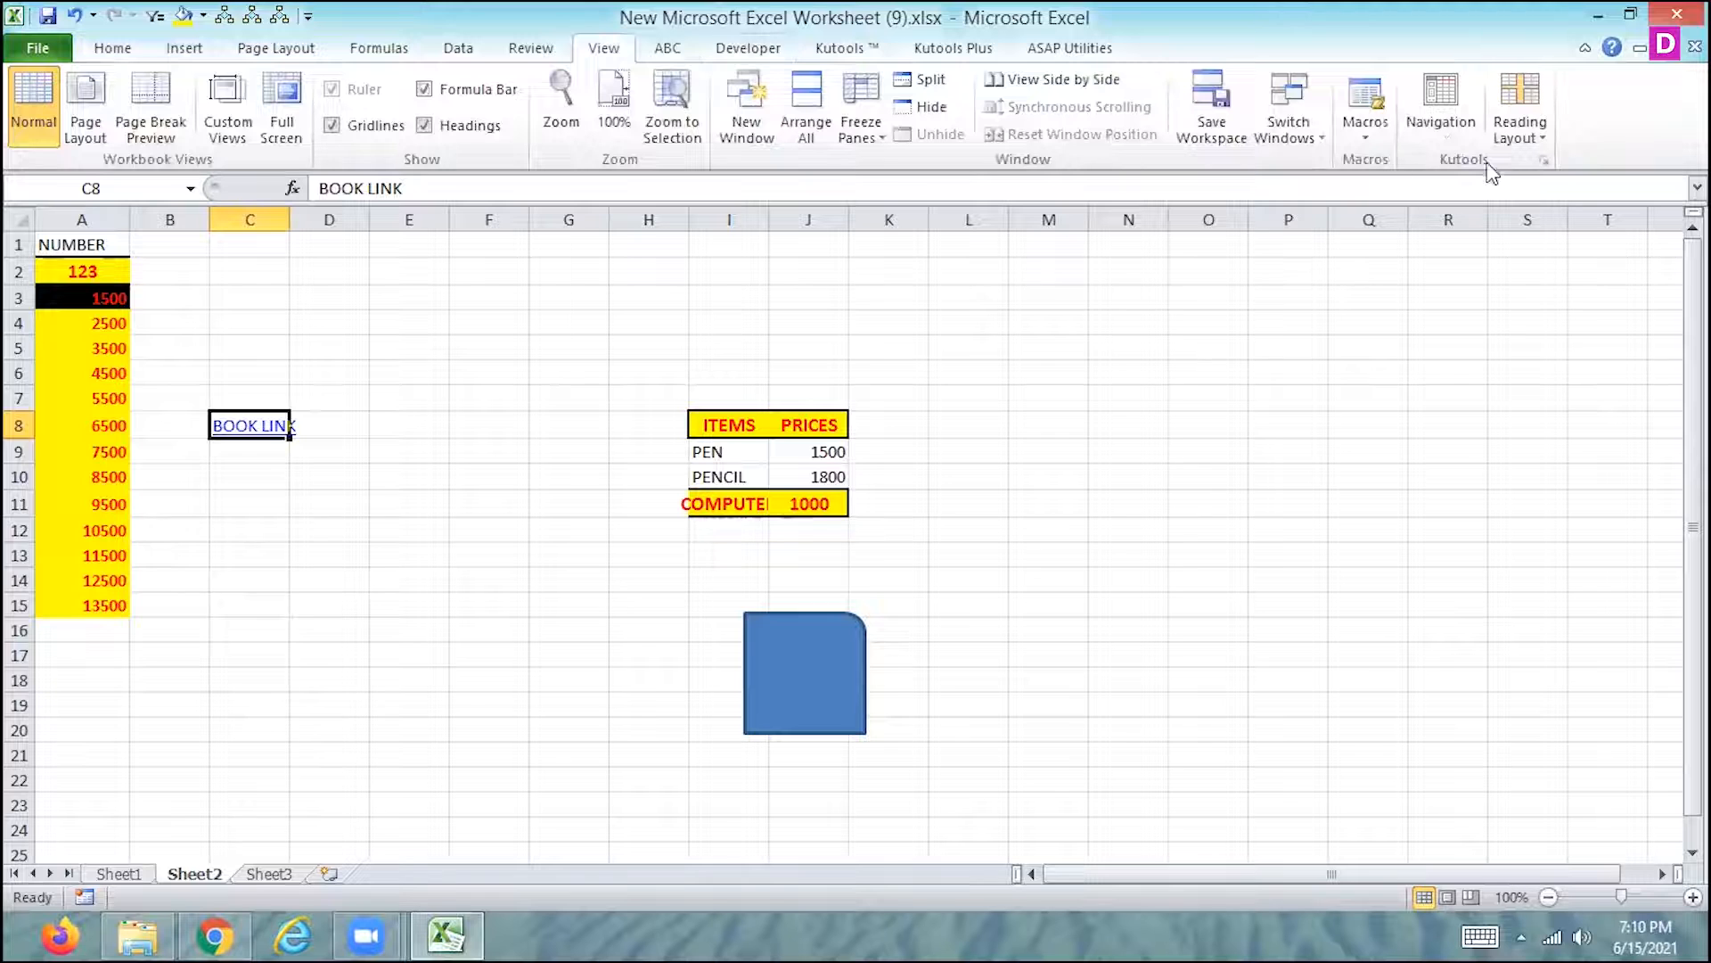
click(1367, 125)
click(1318, 167)
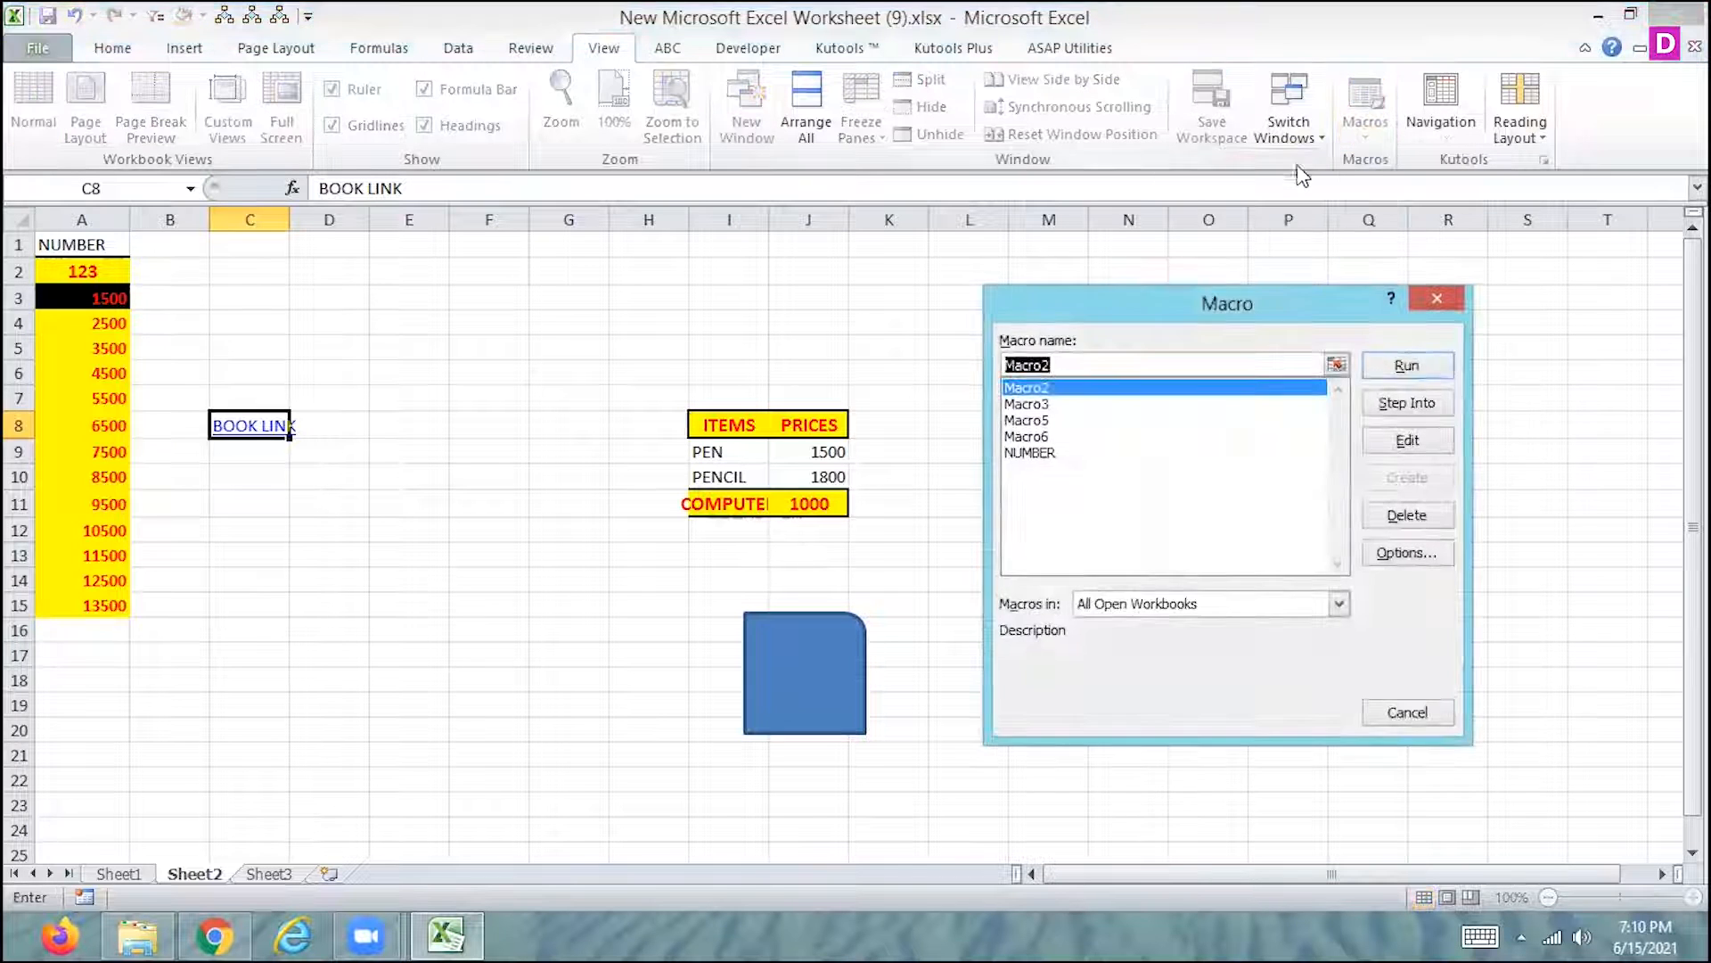
click(1029, 437)
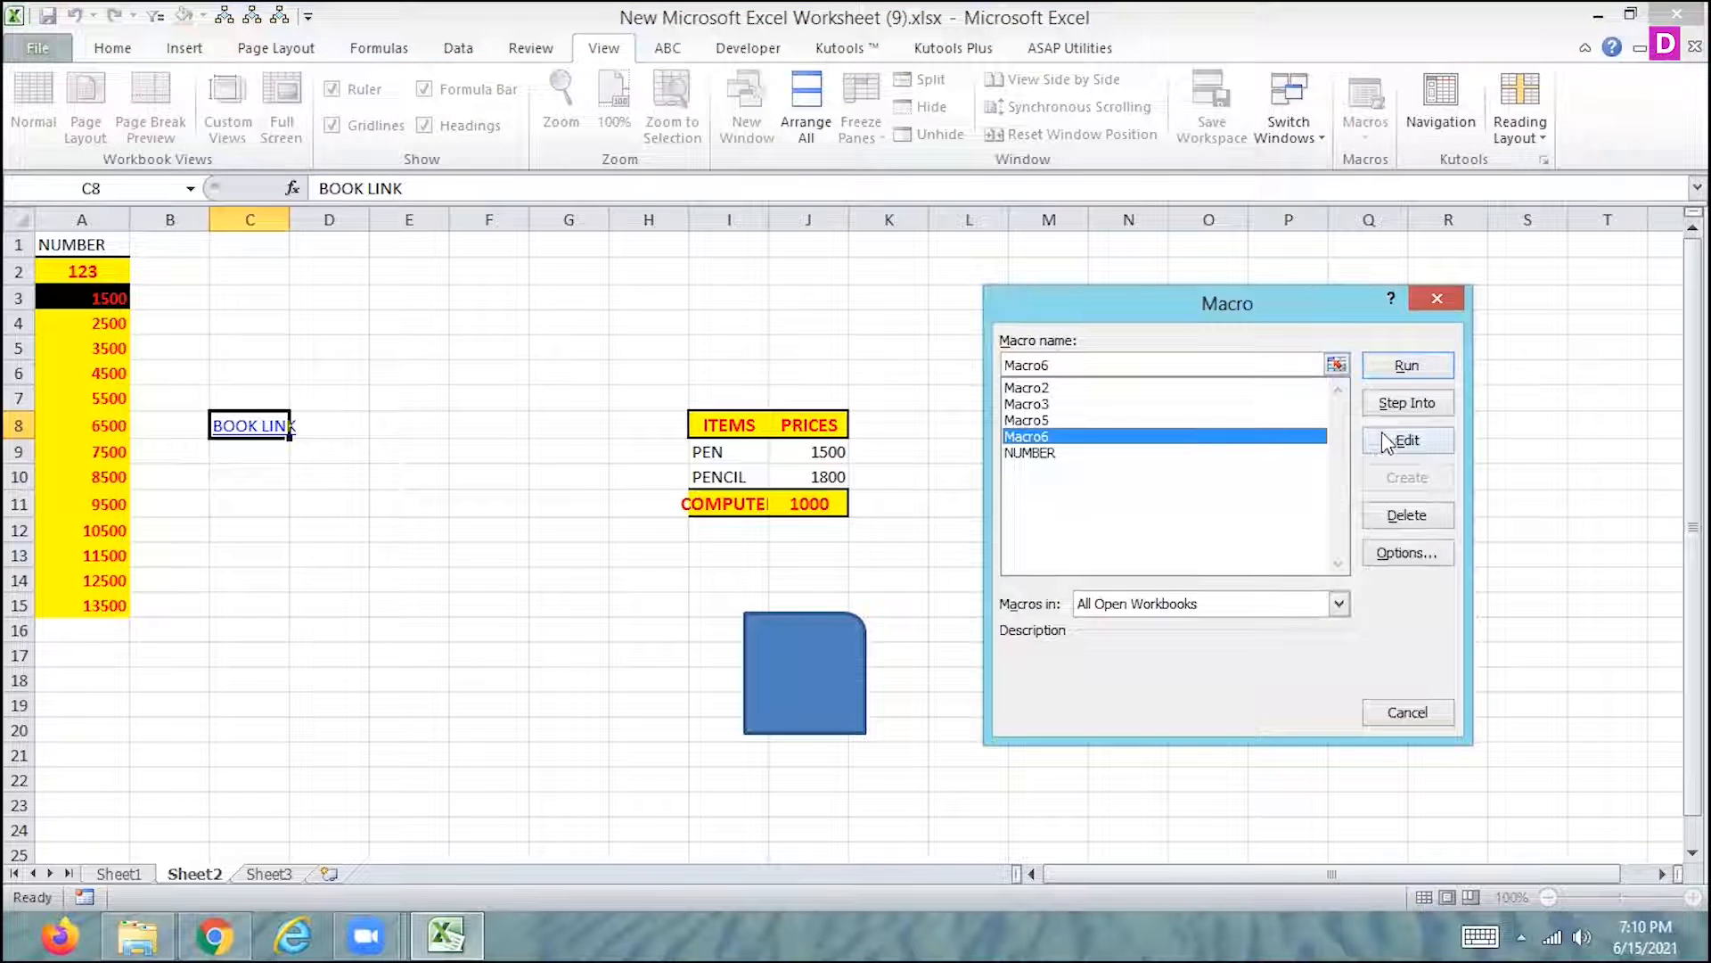
click(1382, 557)
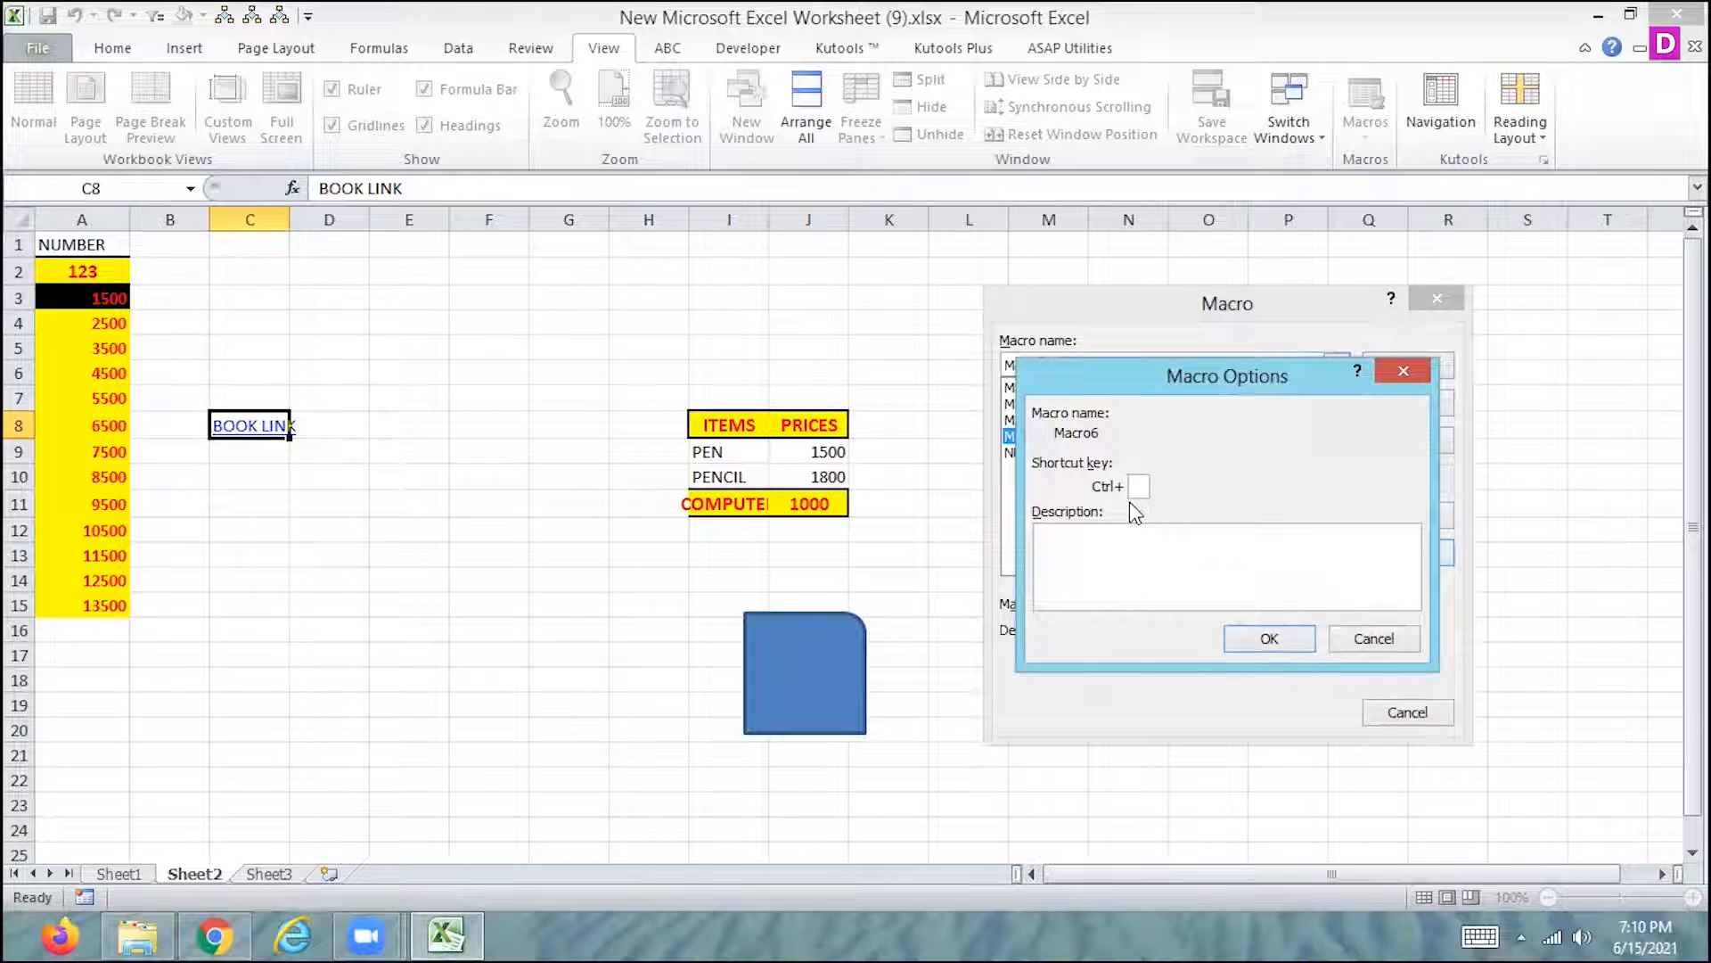
text(E)
click(1287, 645)
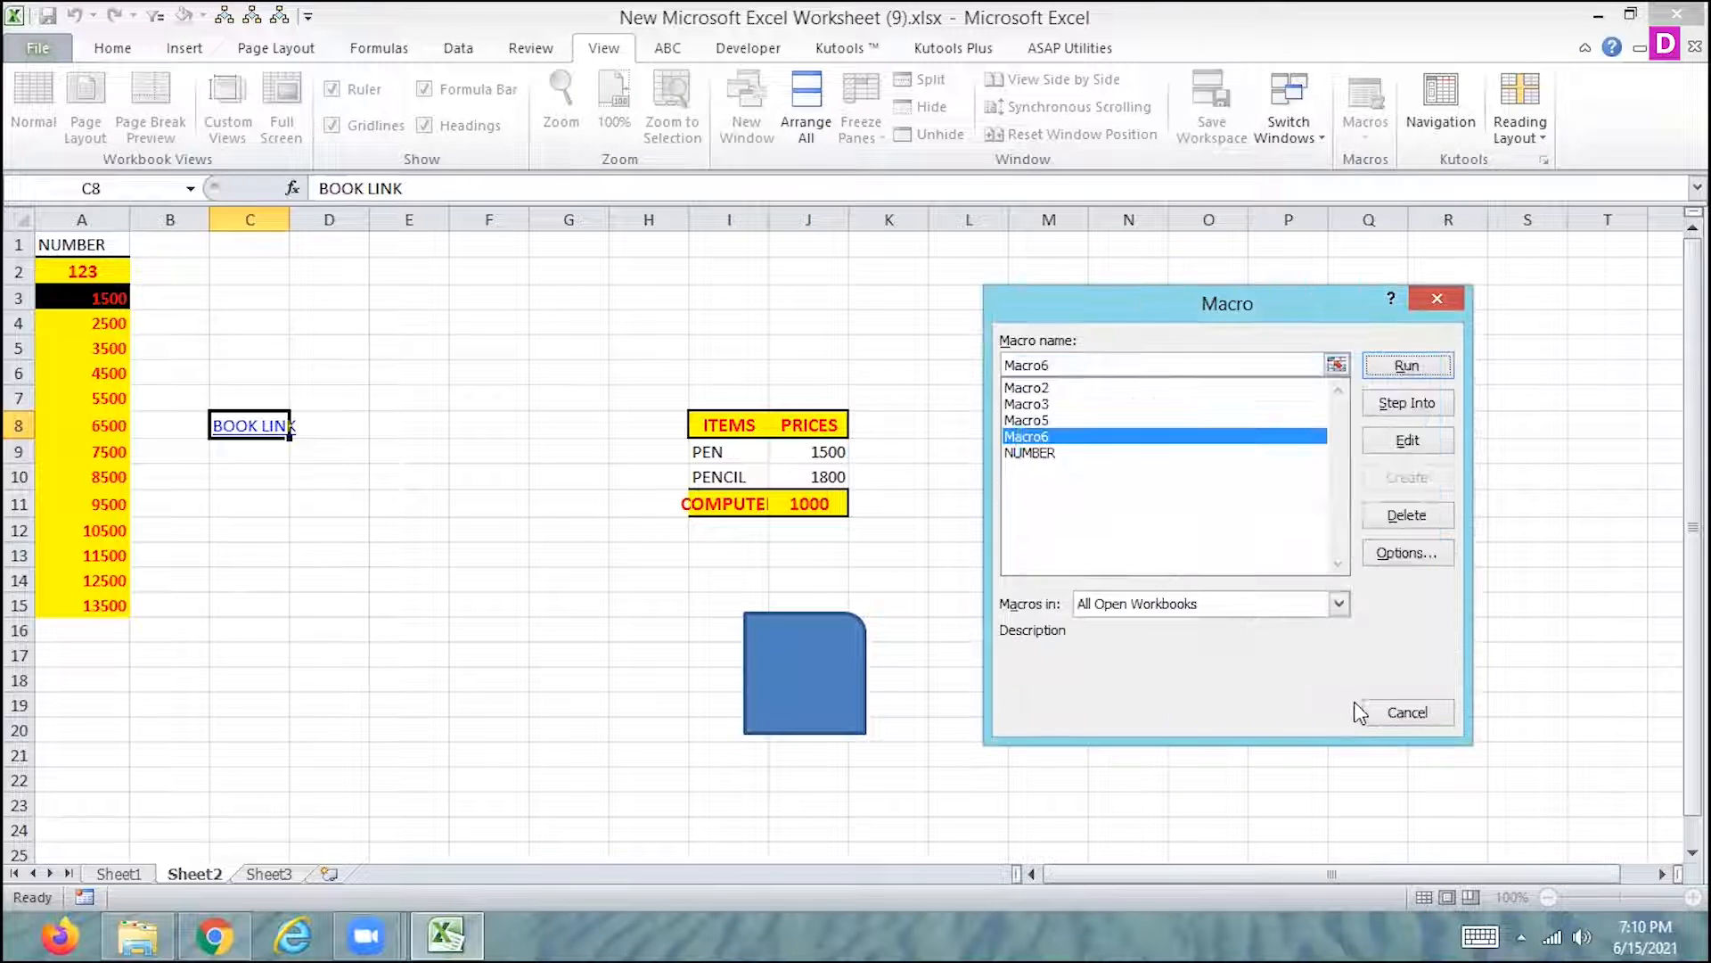
click(1372, 706)
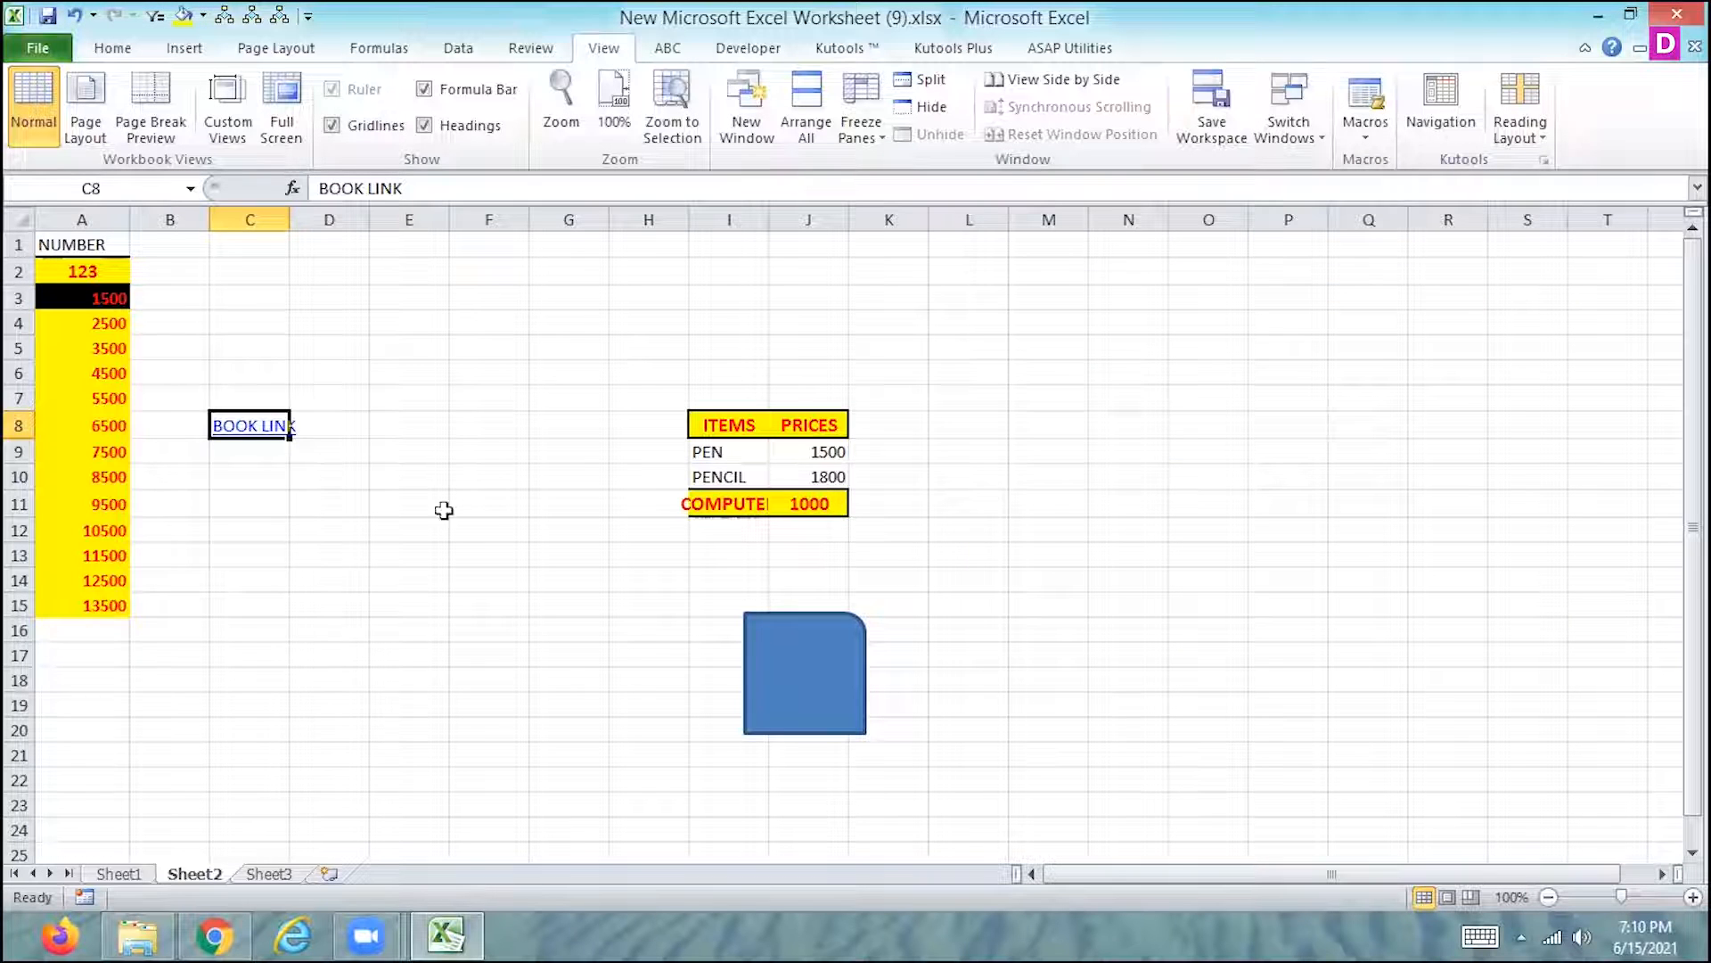
- Run Macro6 with its shortcut on the empty cells A16 and E6 of Sheet2
click(118, 560)
click(83, 630)
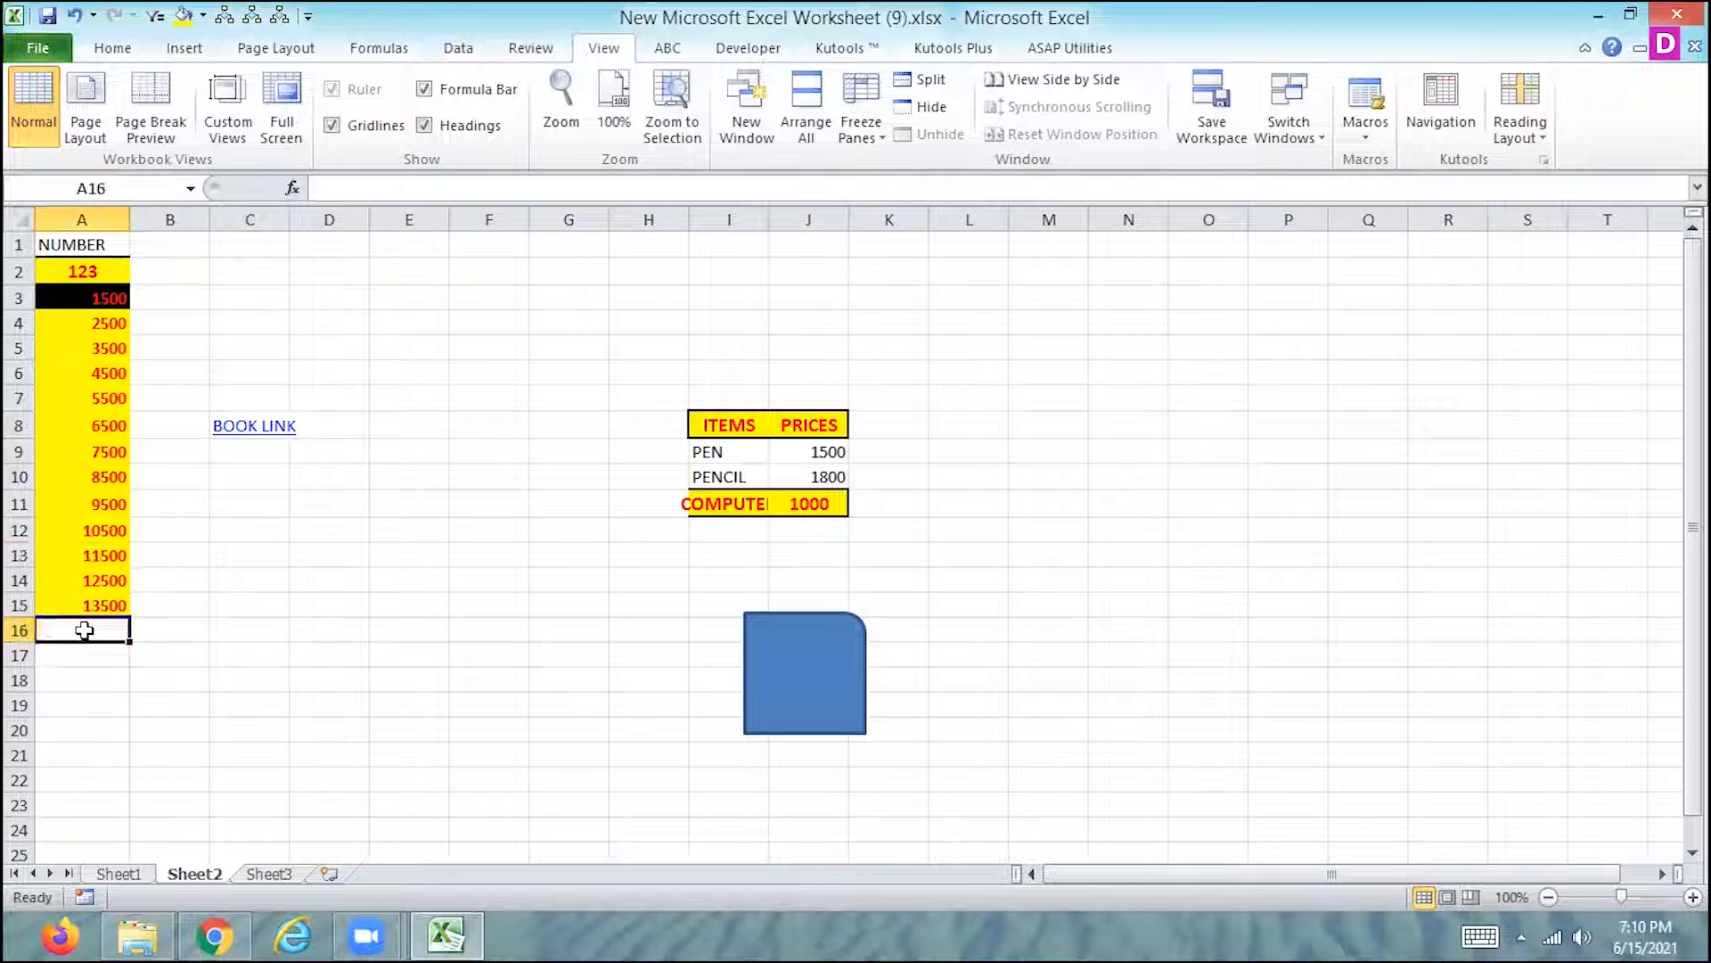
key(ctrl+q)
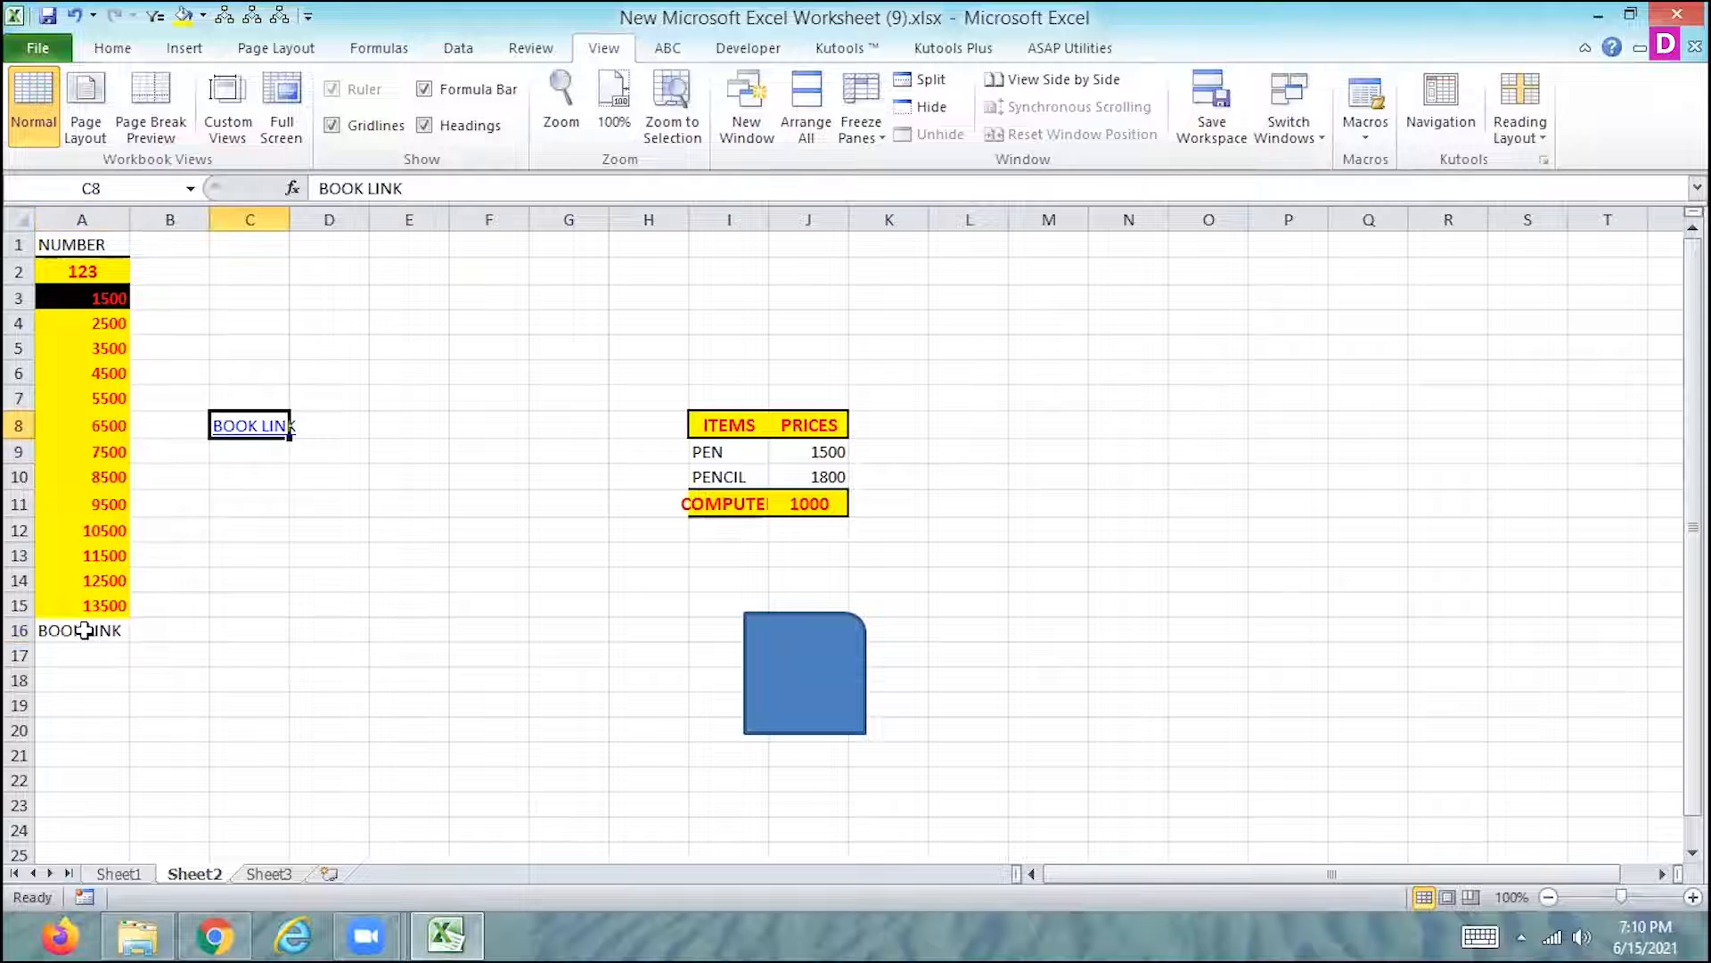
click(101, 626)
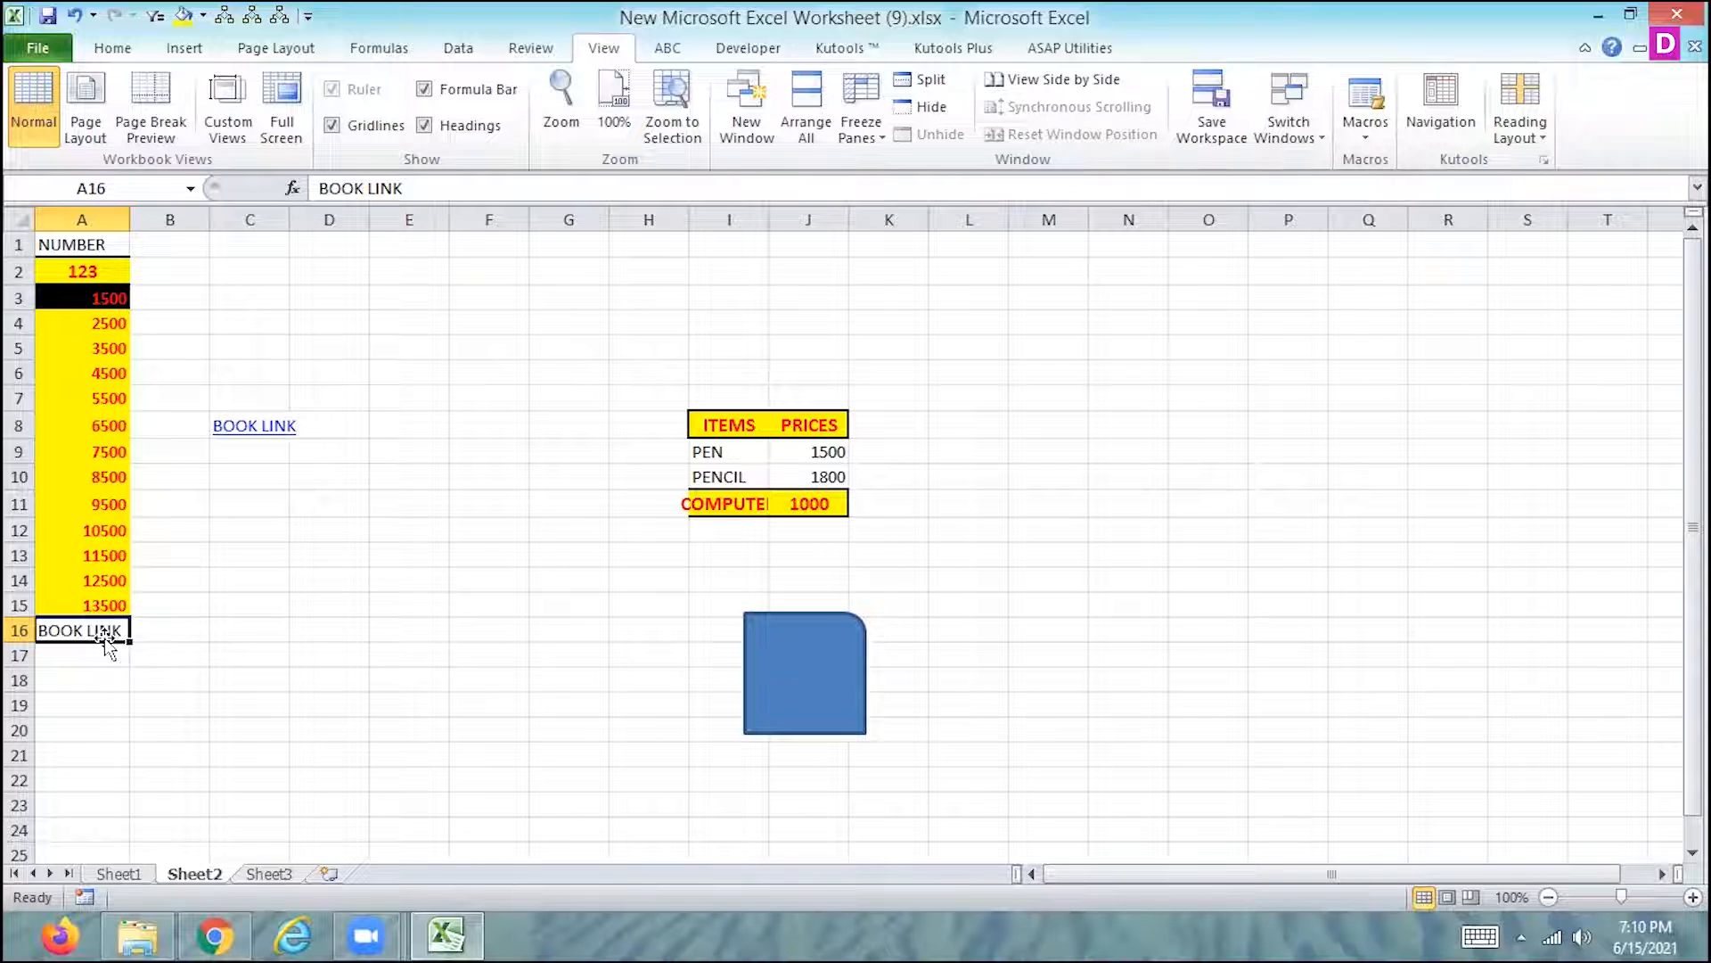
click(412, 367)
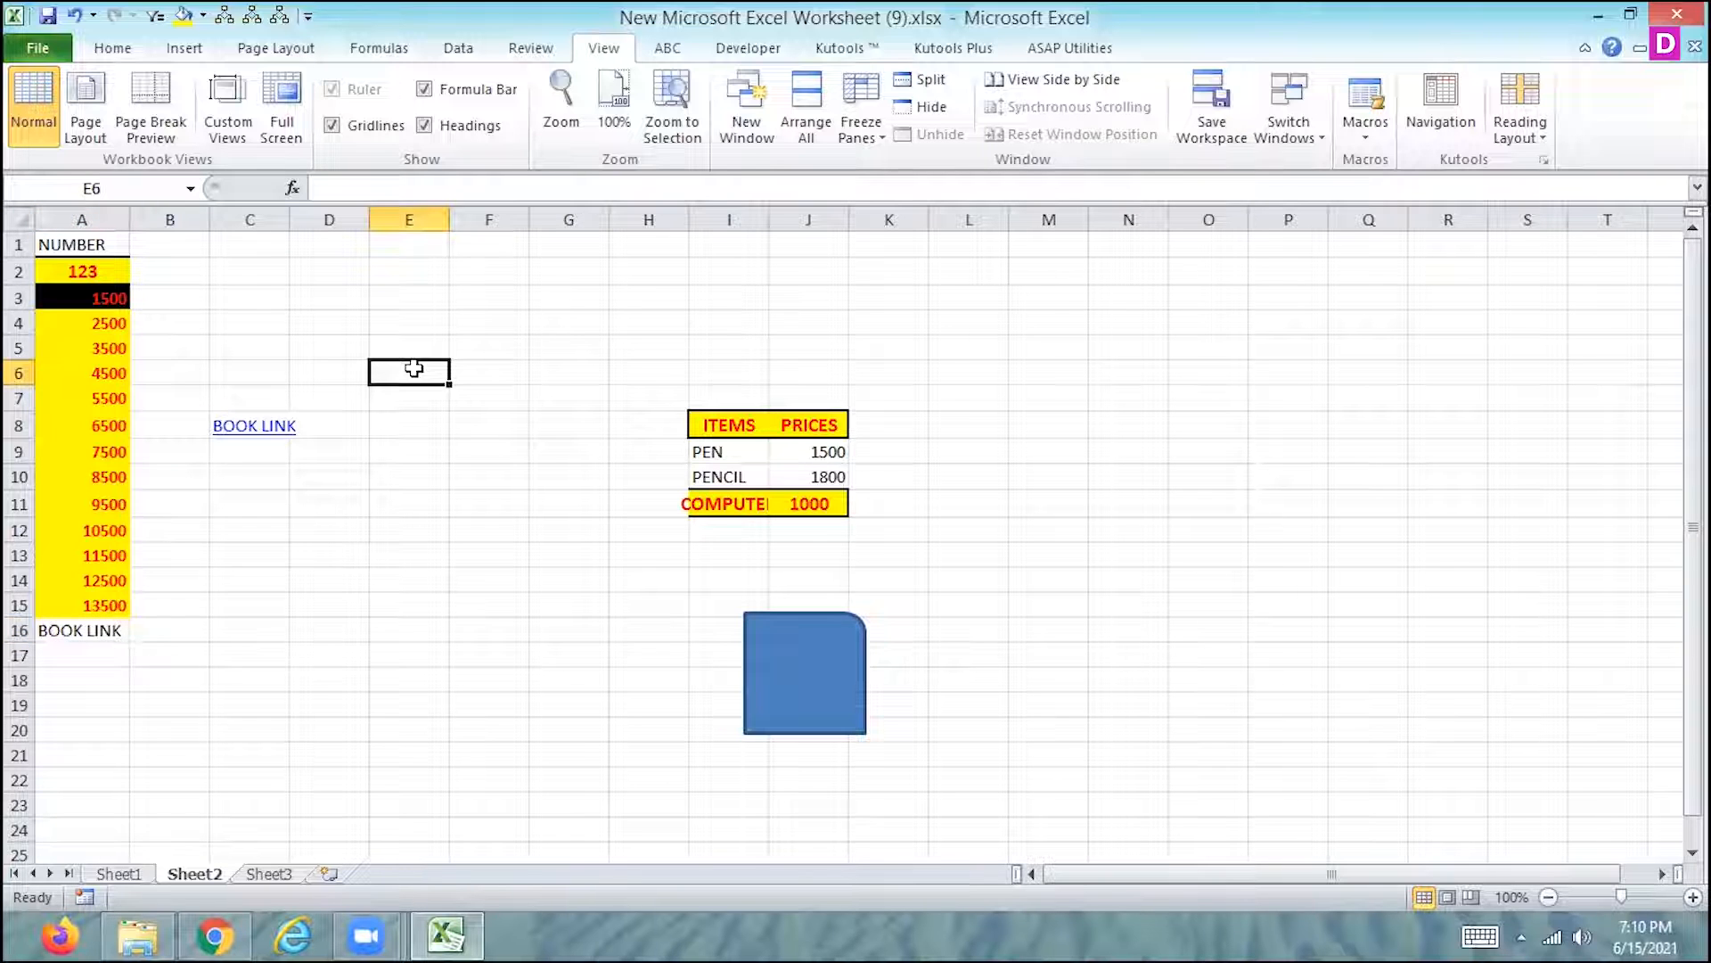
key(ctrl+q)
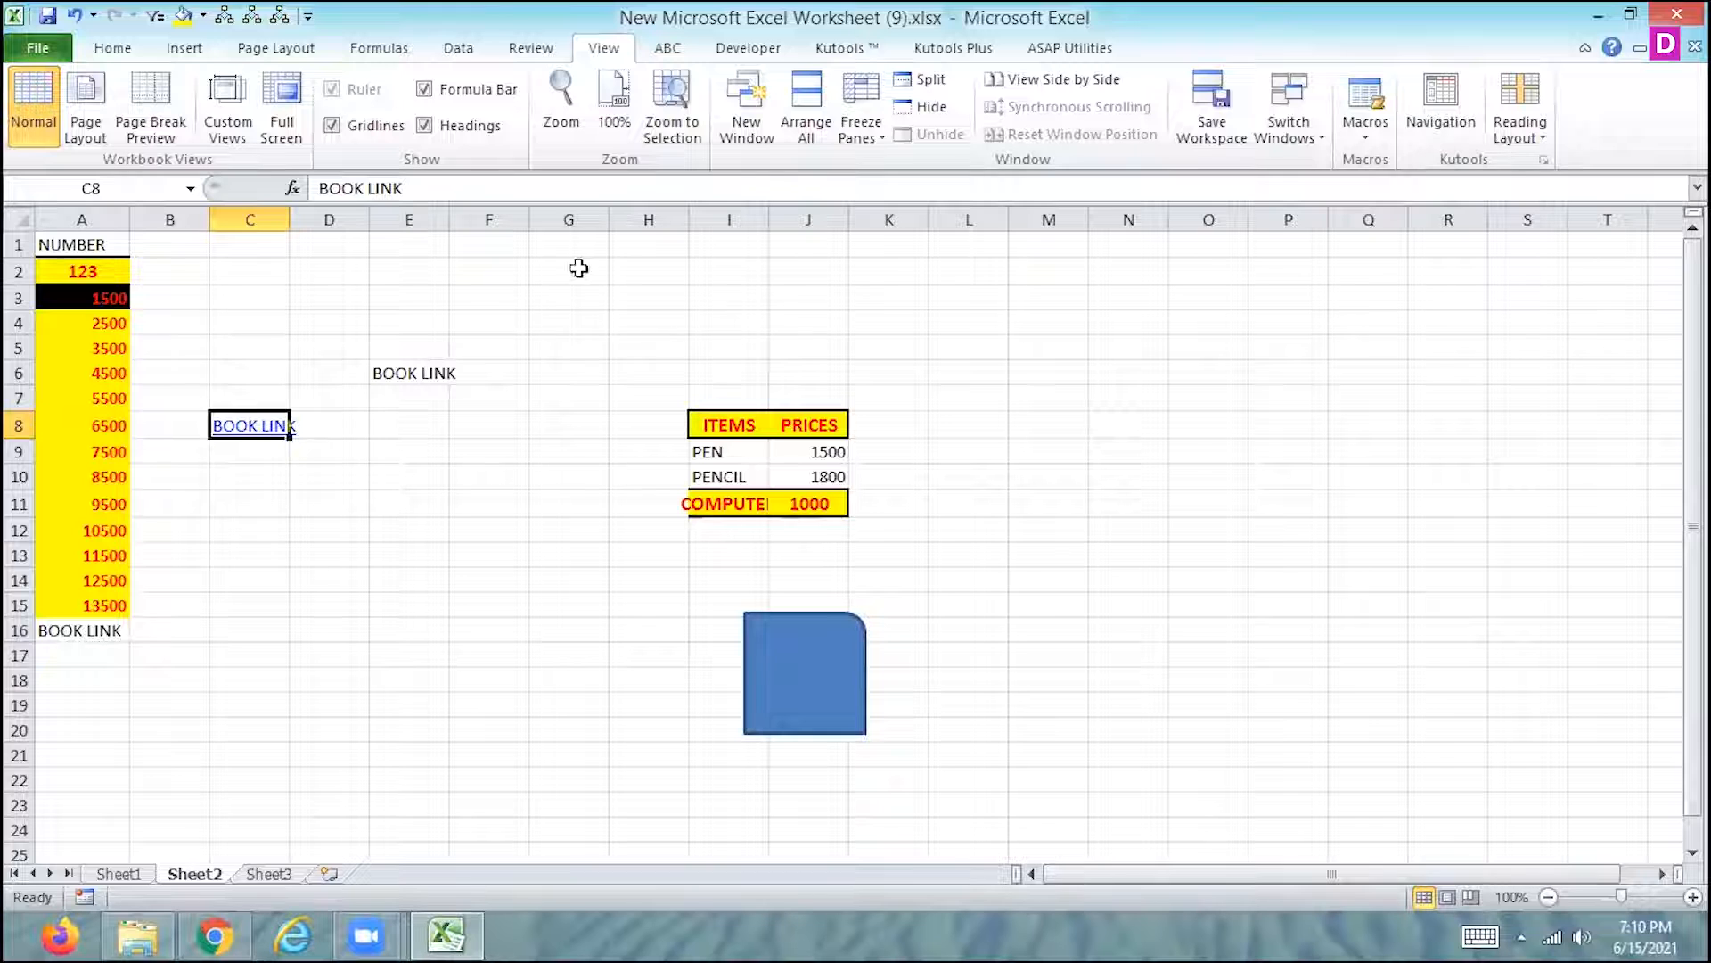
- Select cell E6 and start recording Macro7 with shortcut letter S, stored in This Workbook
click(390, 375)
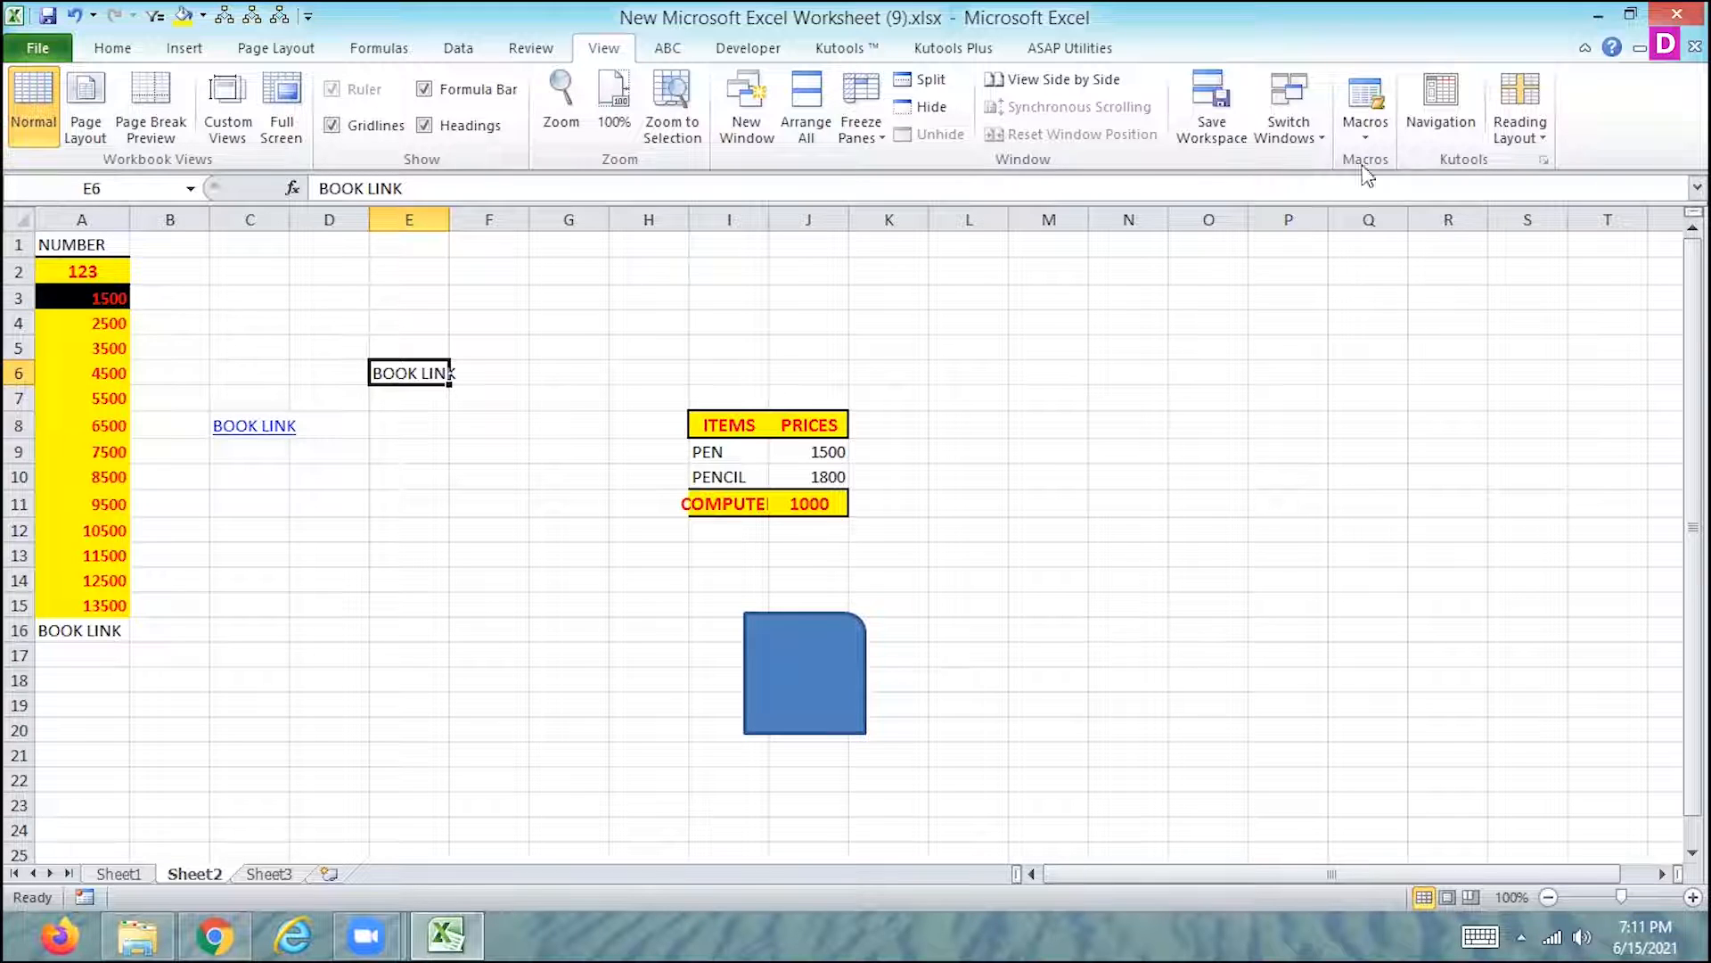
click(1366, 125)
click(1292, 190)
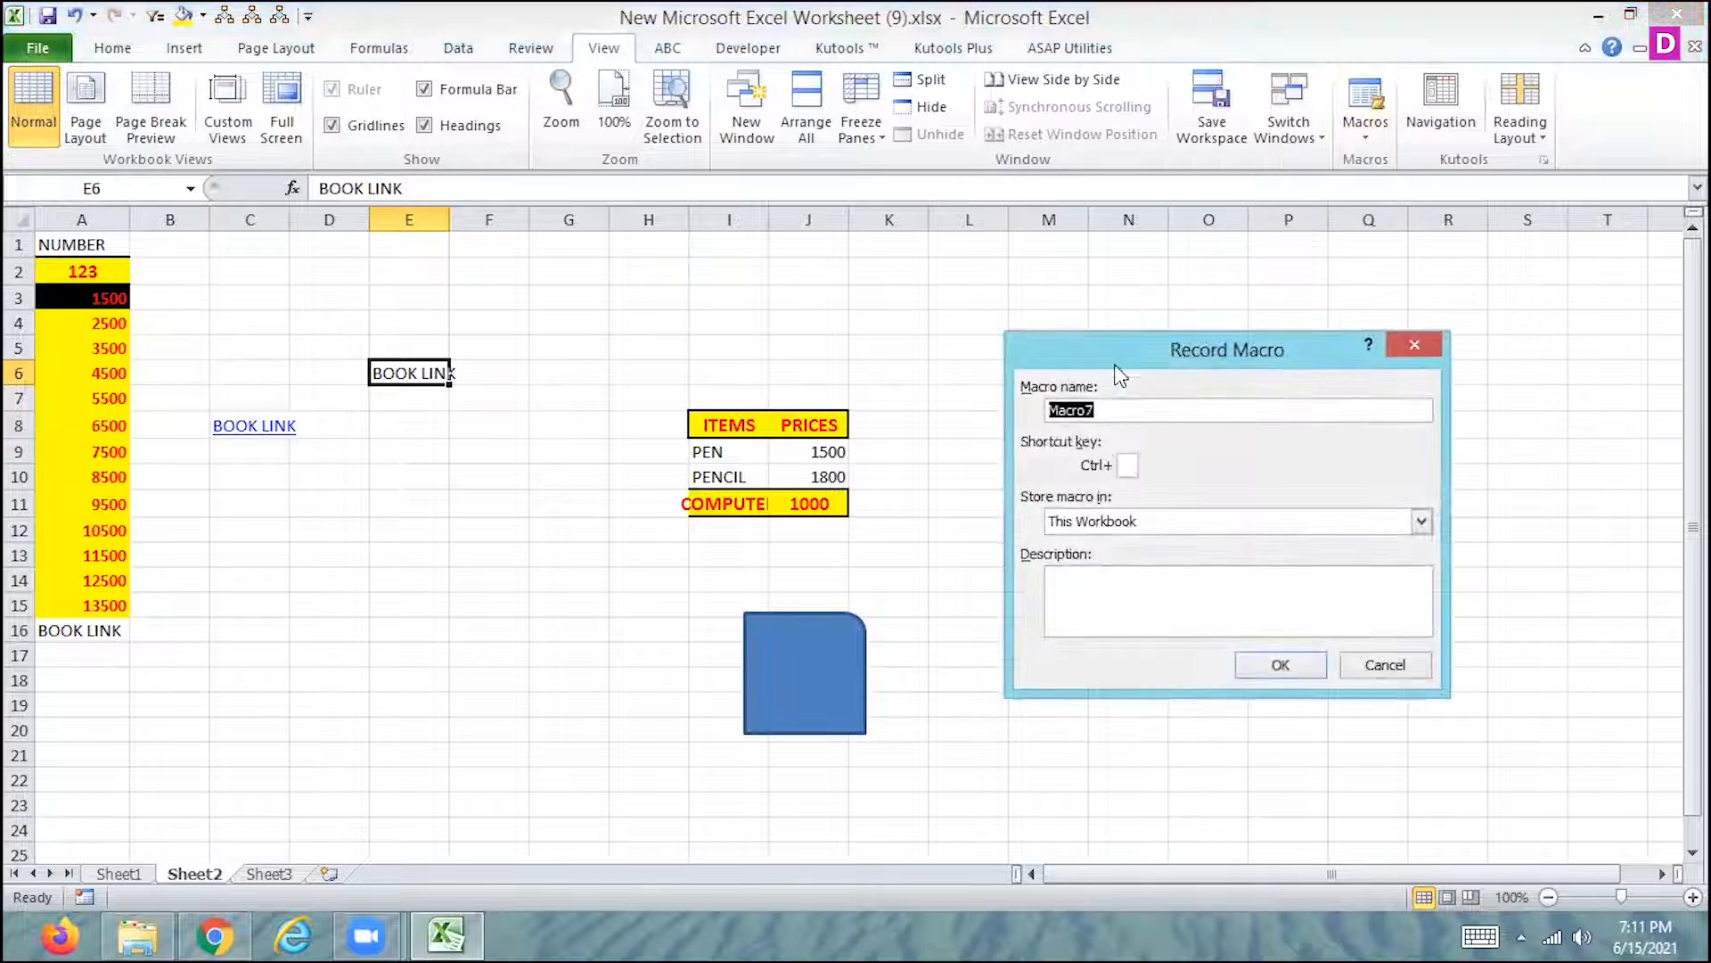
click(1128, 463)
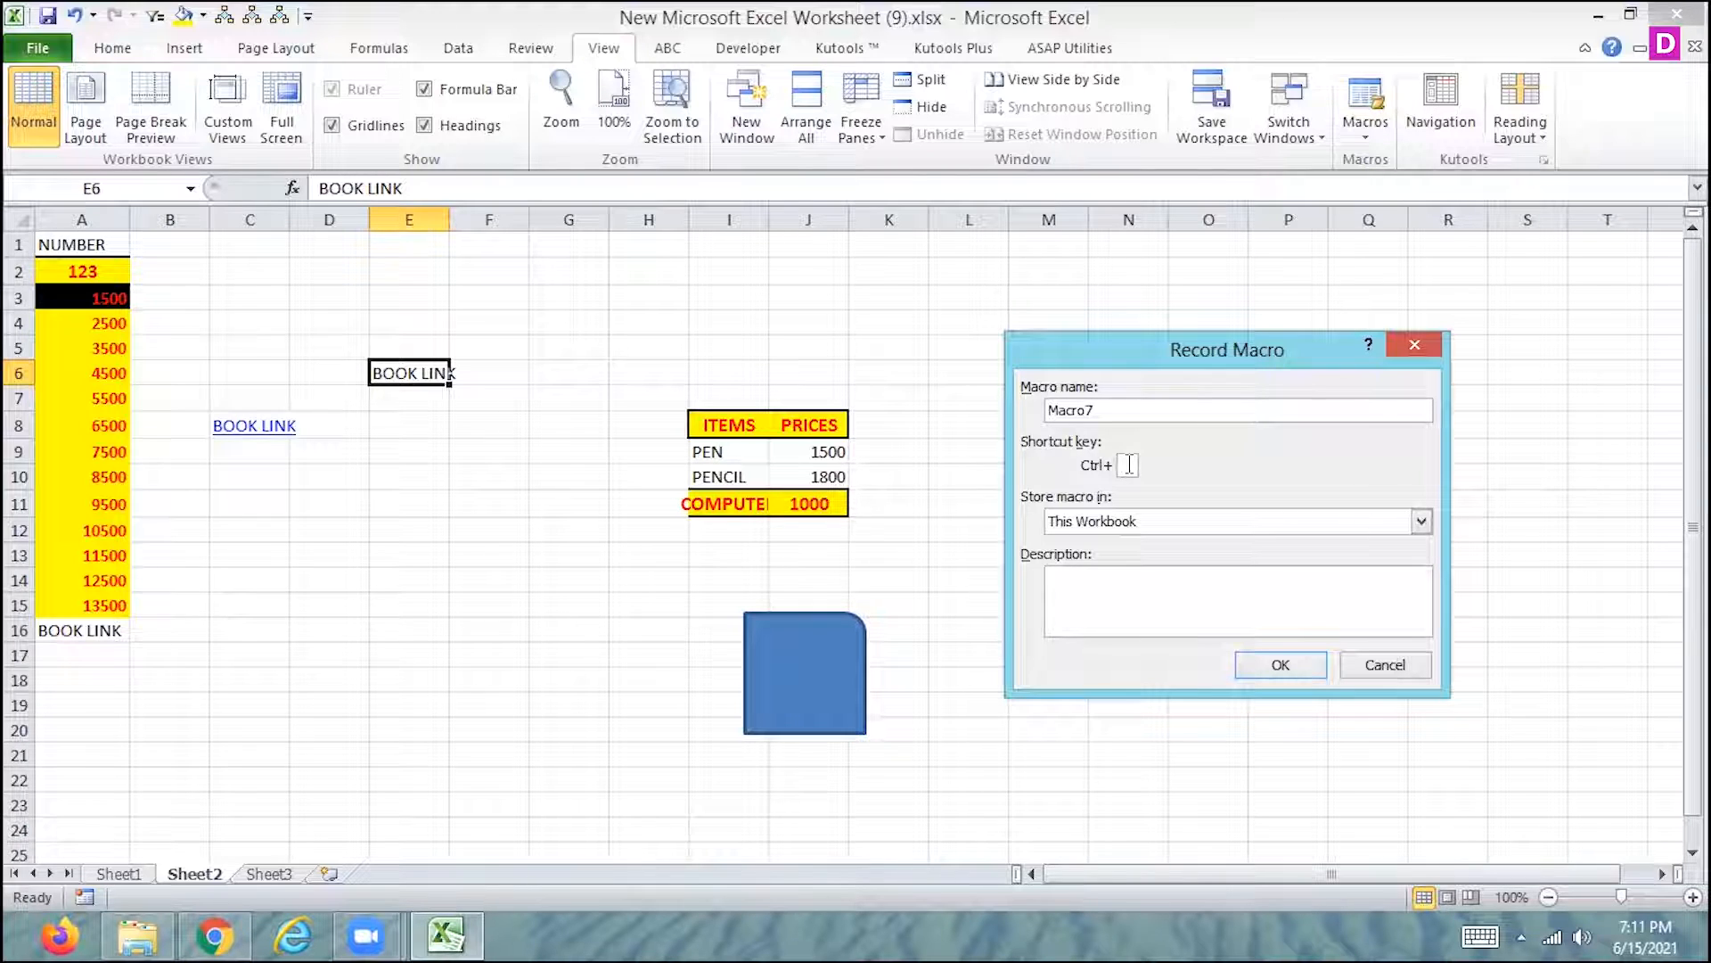
text(S)
click(1281, 667)
- Hyperlink the BOOK LINK text in cell E6 to New folder (2) on the Desktop and stop recording the macro
click(180, 49)
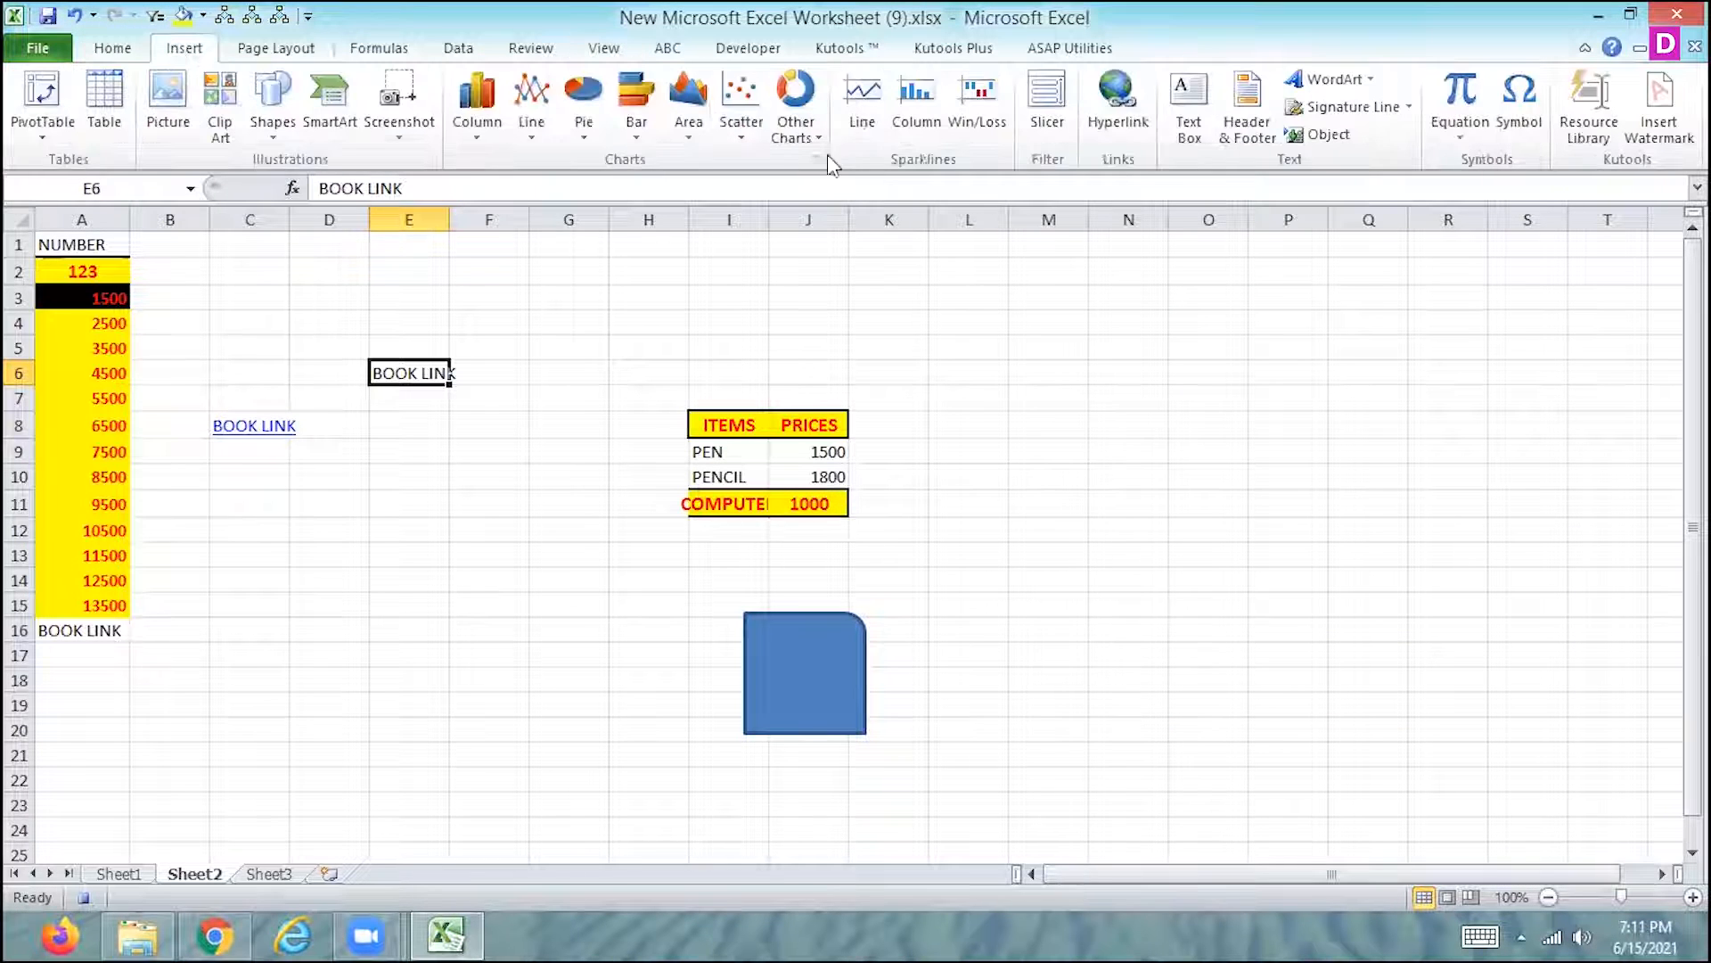
key(ctrl+k)
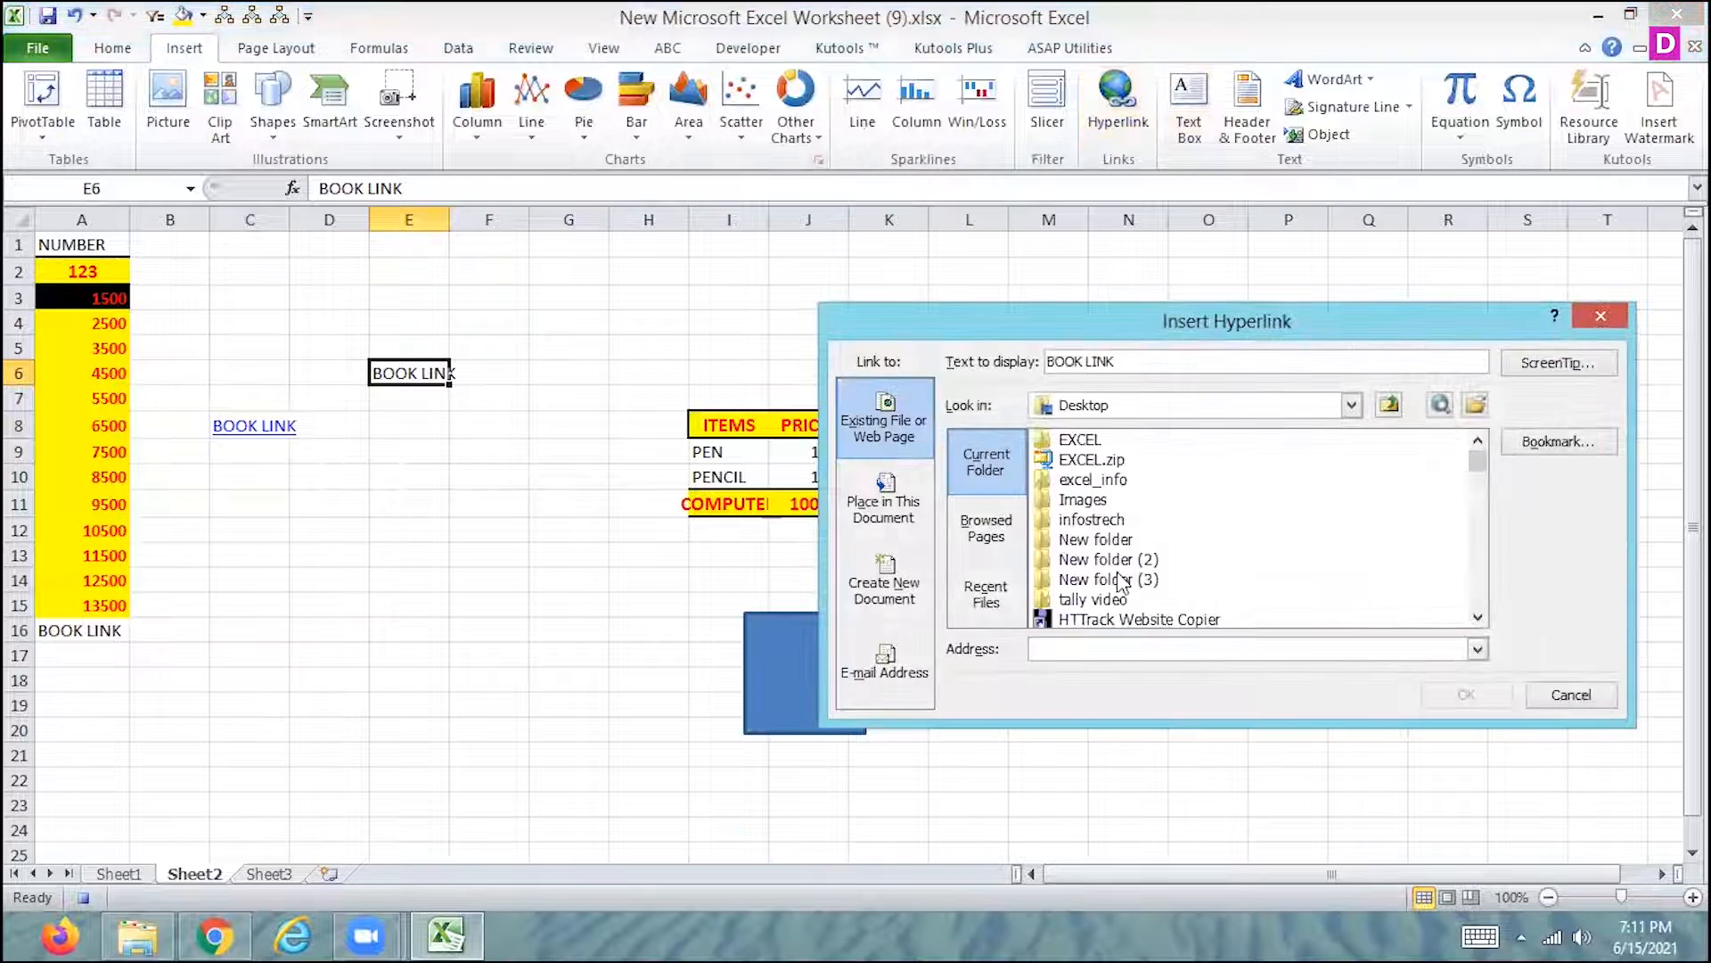
click(1118, 561)
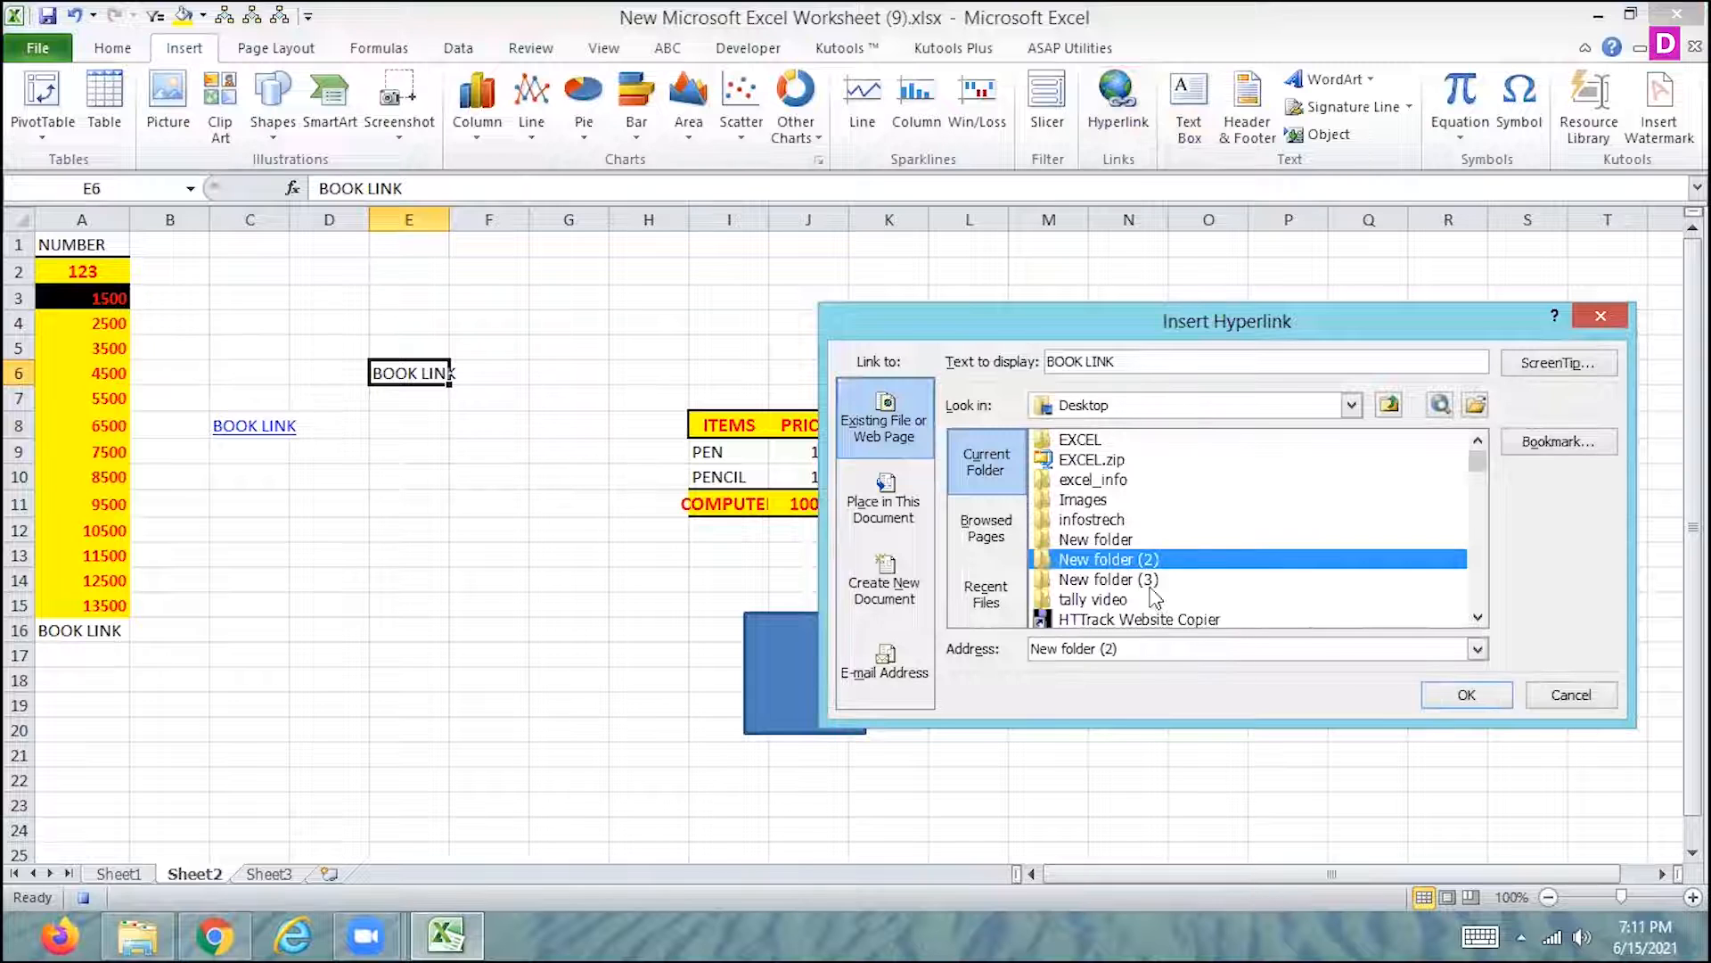
click(1464, 700)
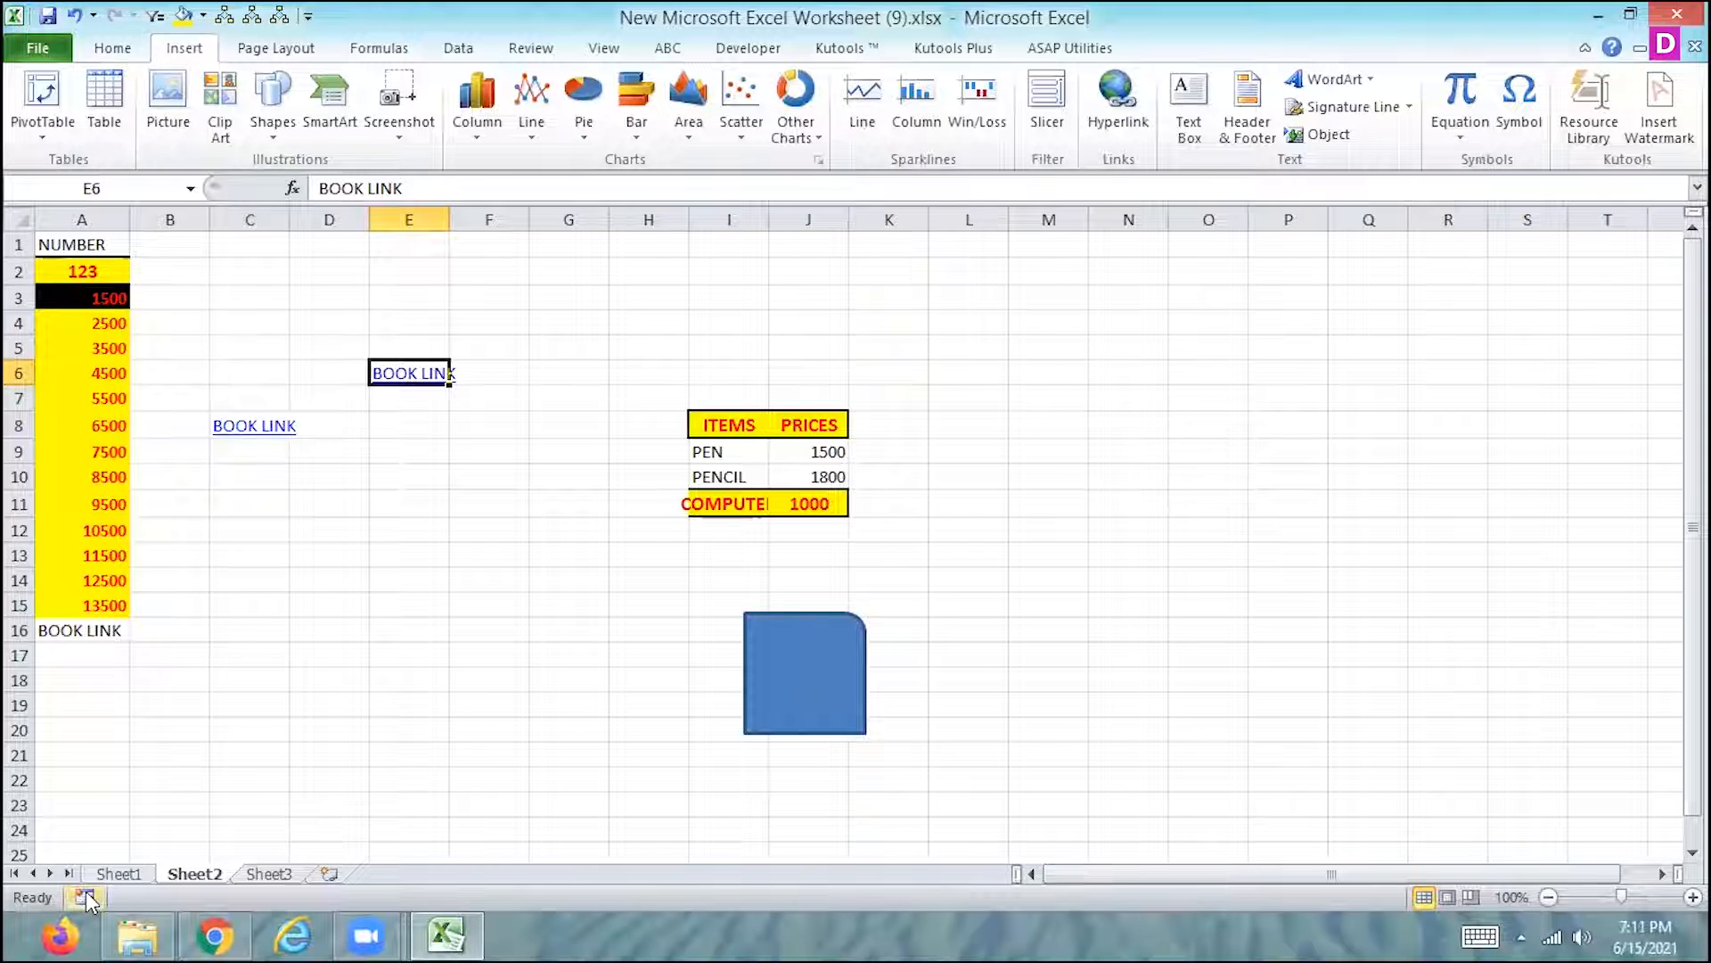
- Enter PQR in cell E16 of Sheet2 and keep that cell selected
click(427, 624)
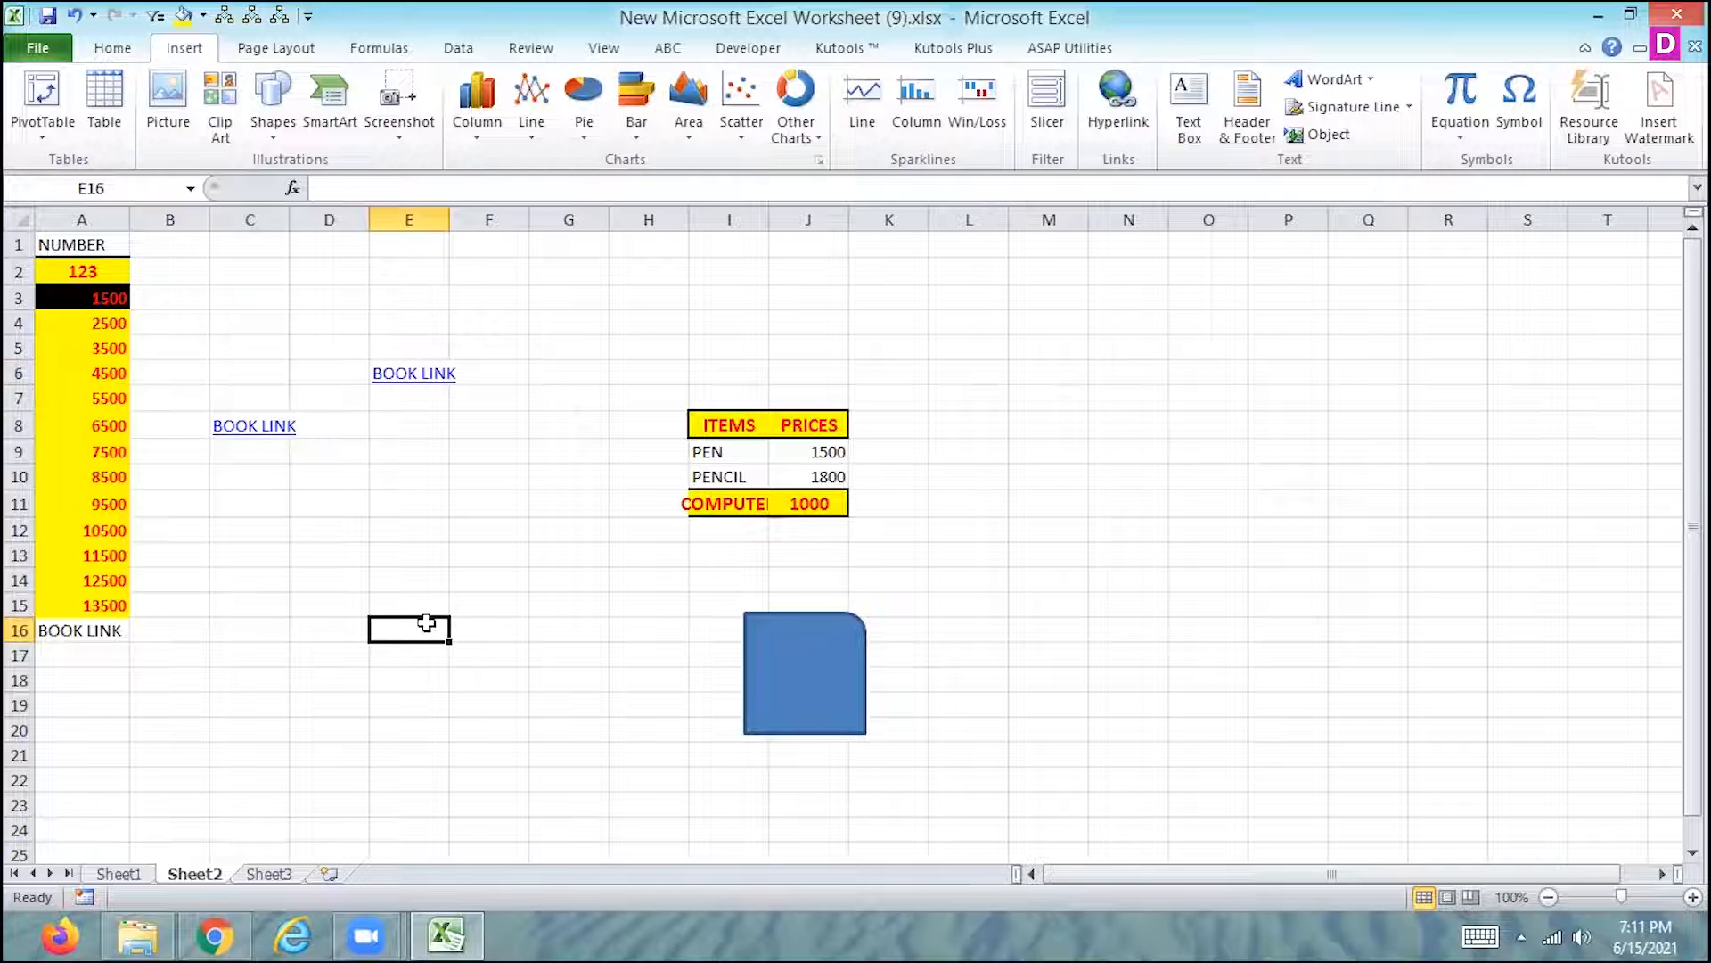
text(PQR)
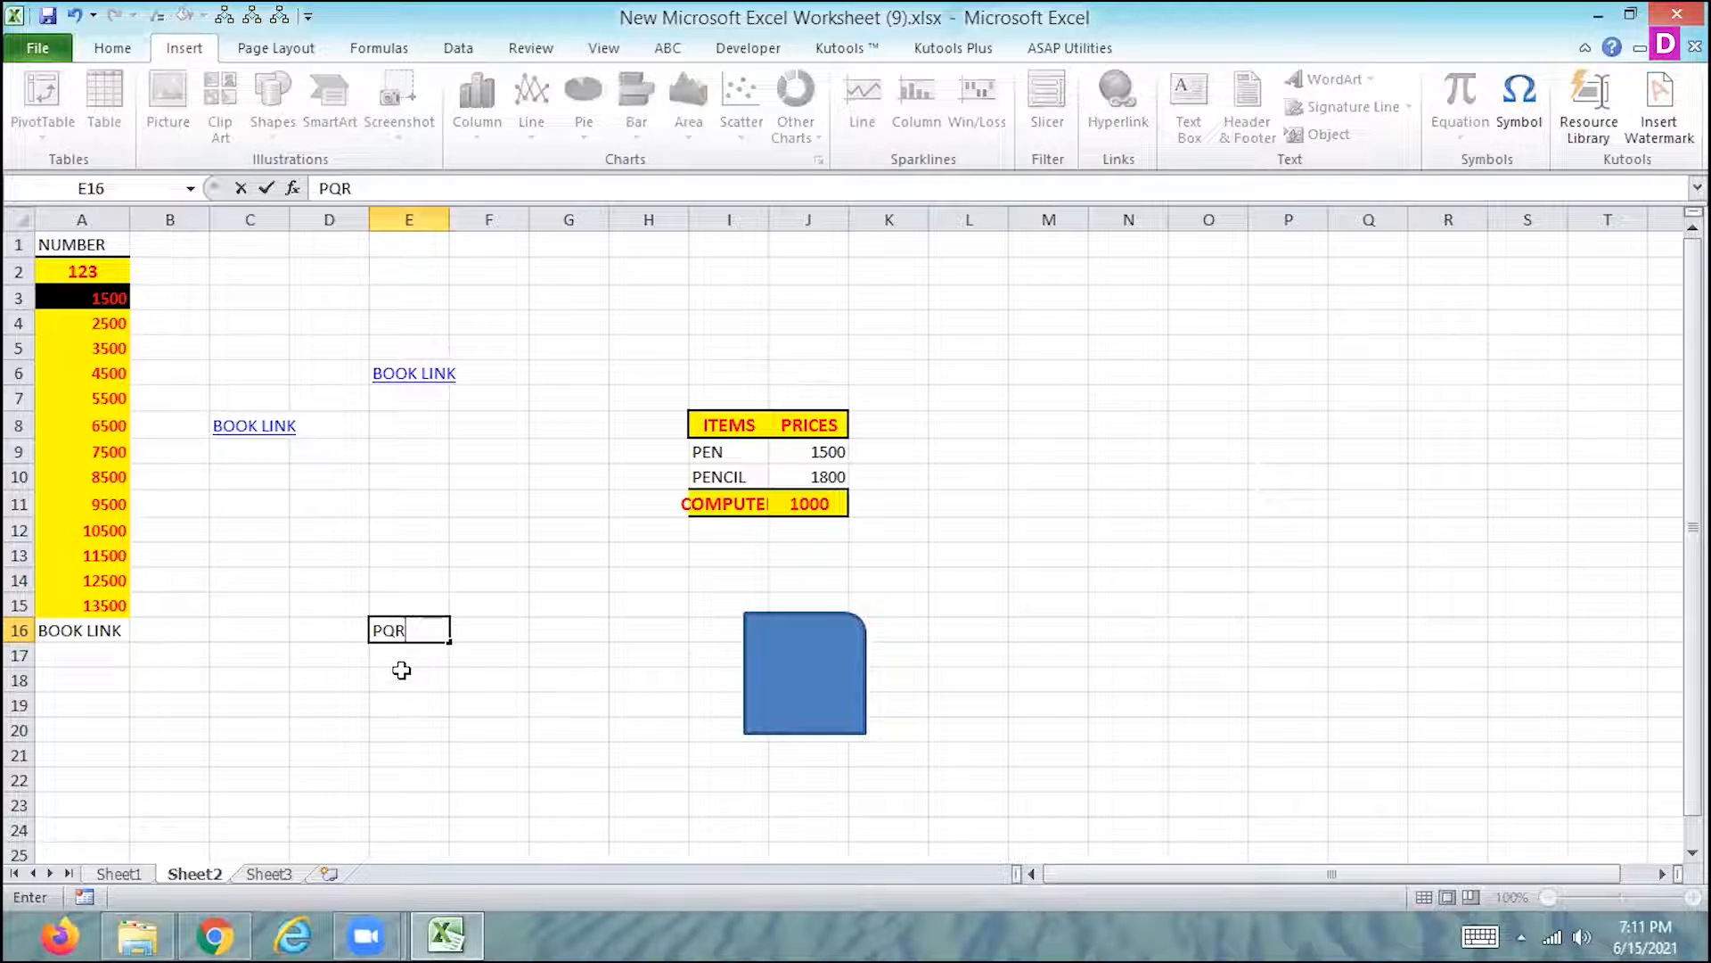
key(Return)
click(410, 635)
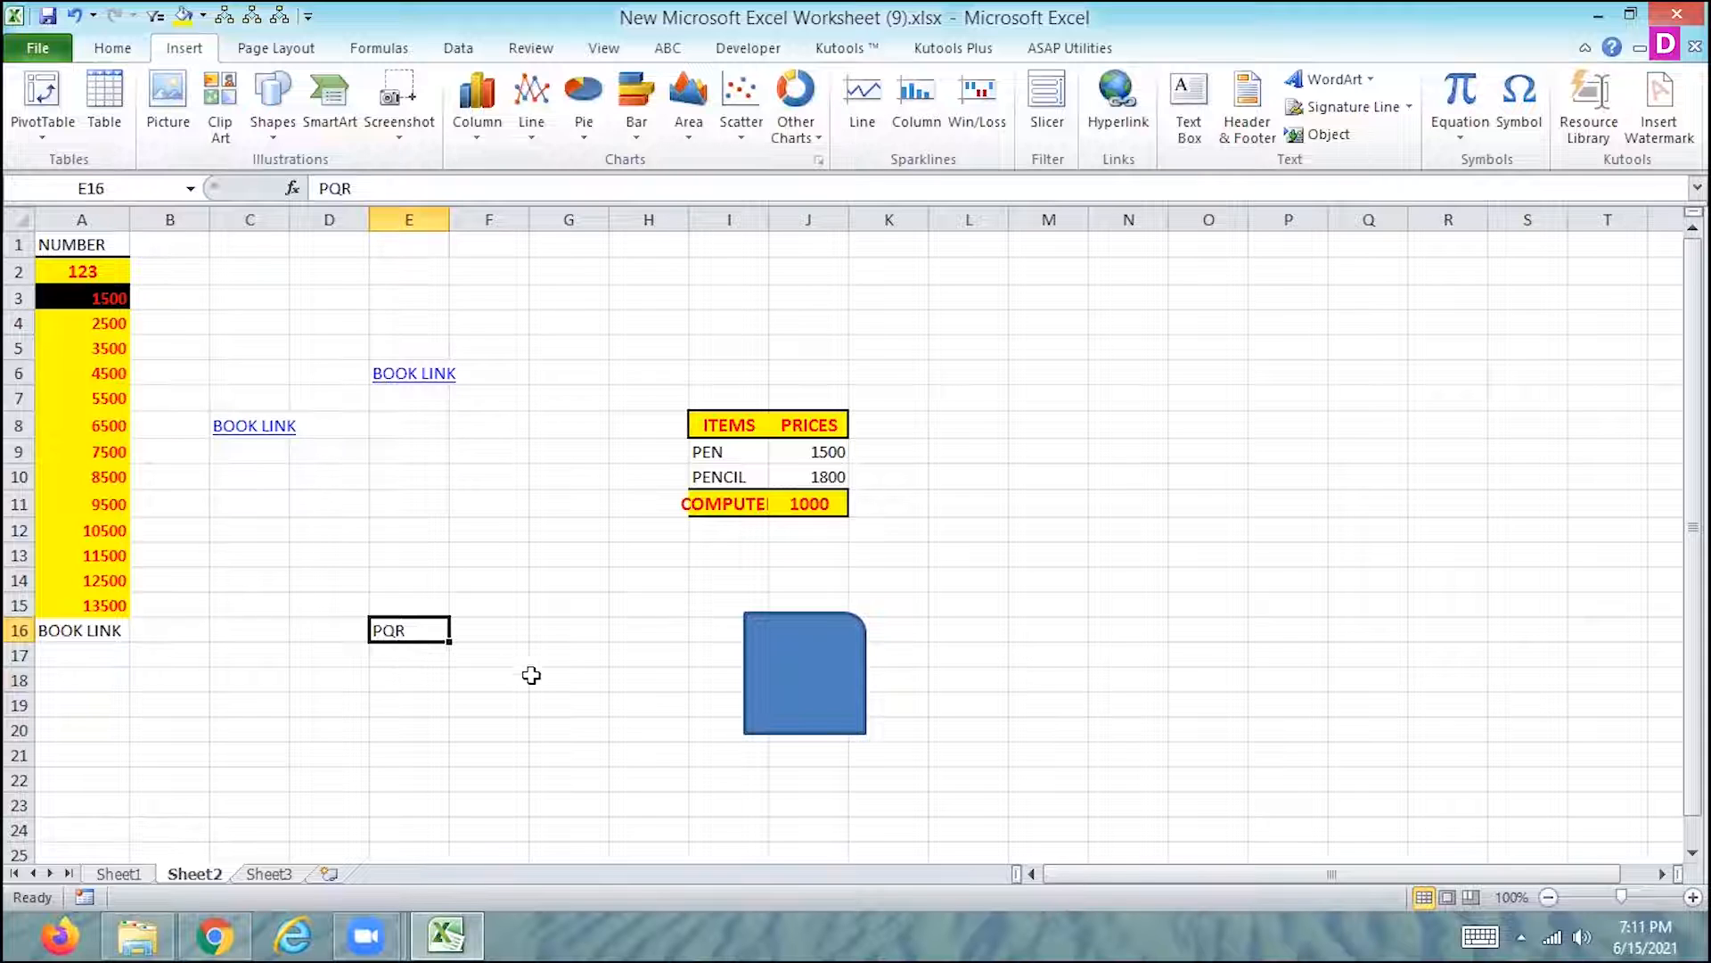
- Assign Macro7 to the blue single-rounded-corner shape on Sheet2
click(813, 696)
right_click(812, 688)
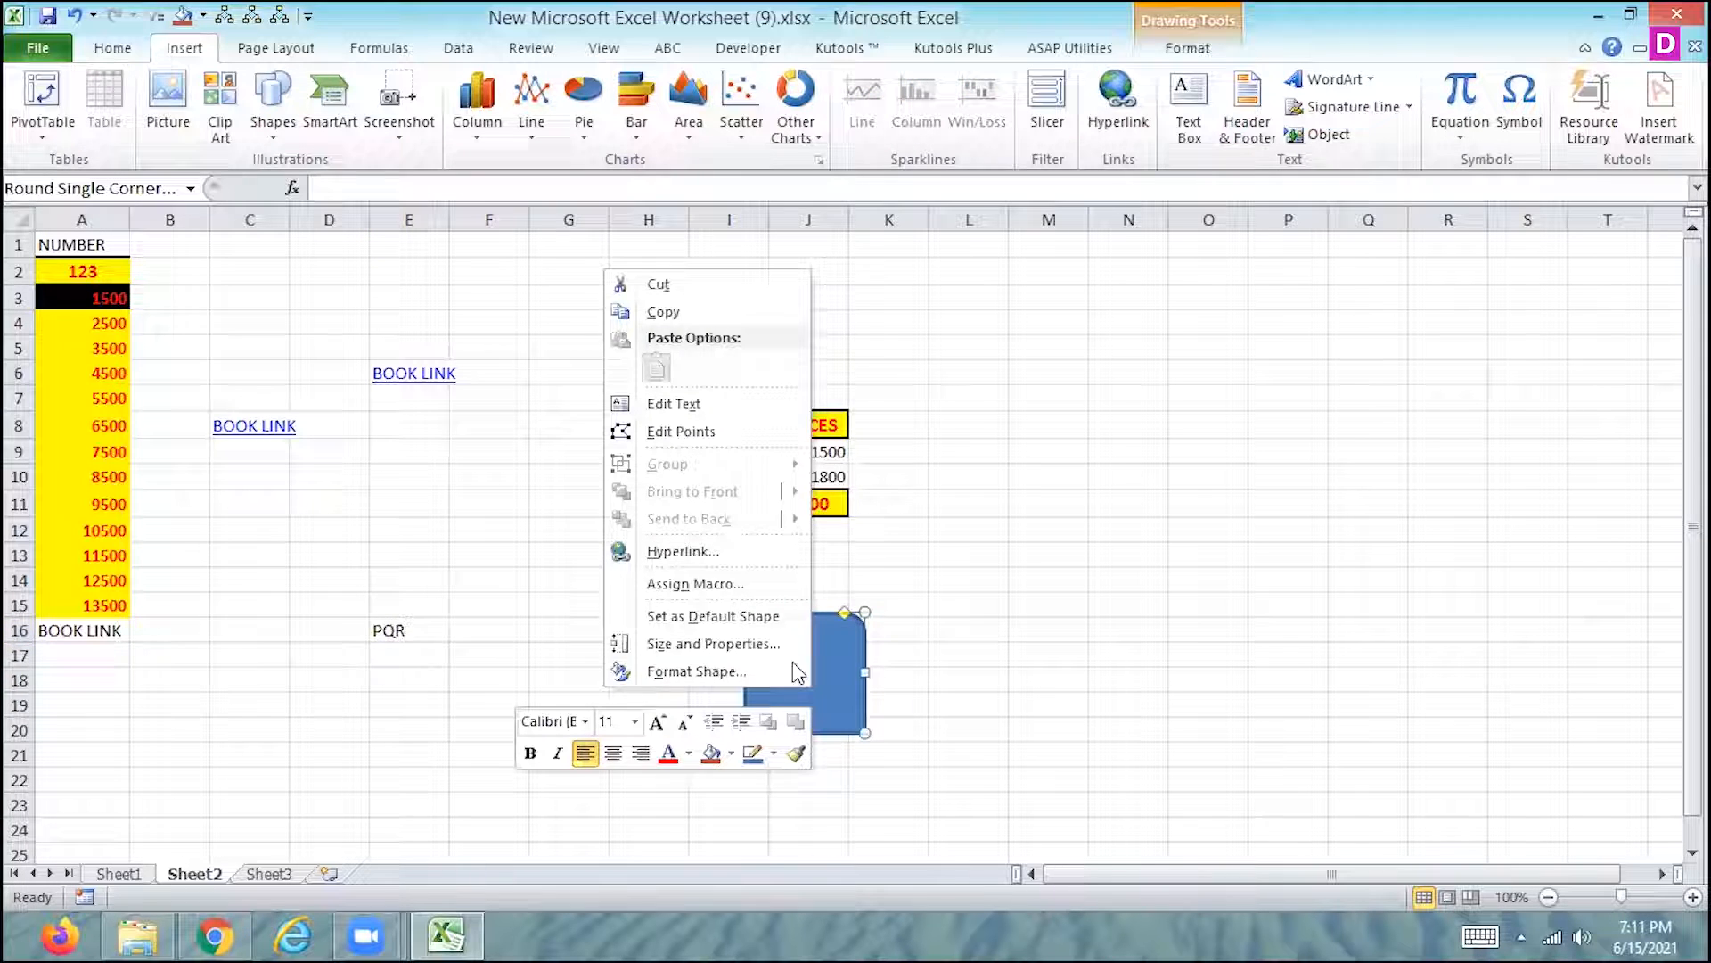
click(696, 584)
click(499, 509)
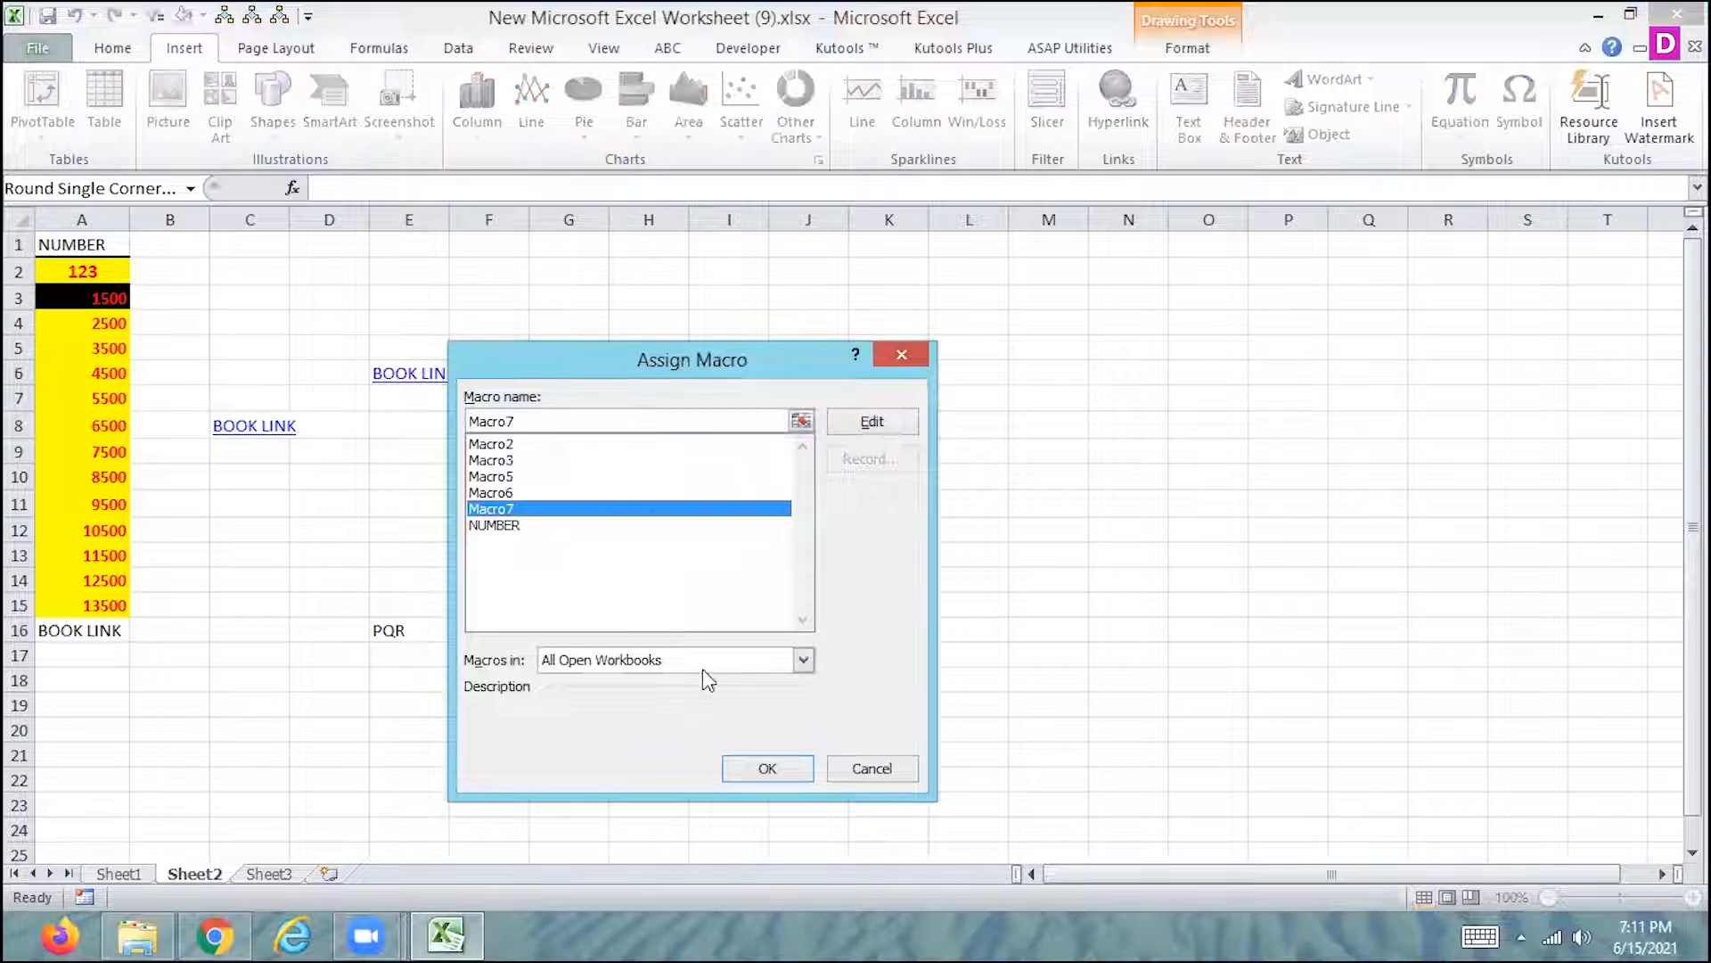
click(764, 768)
- Run Macro7 on cell E16 from the blue shape, then test the cell's hyperlink and close the opened folder
click(412, 630)
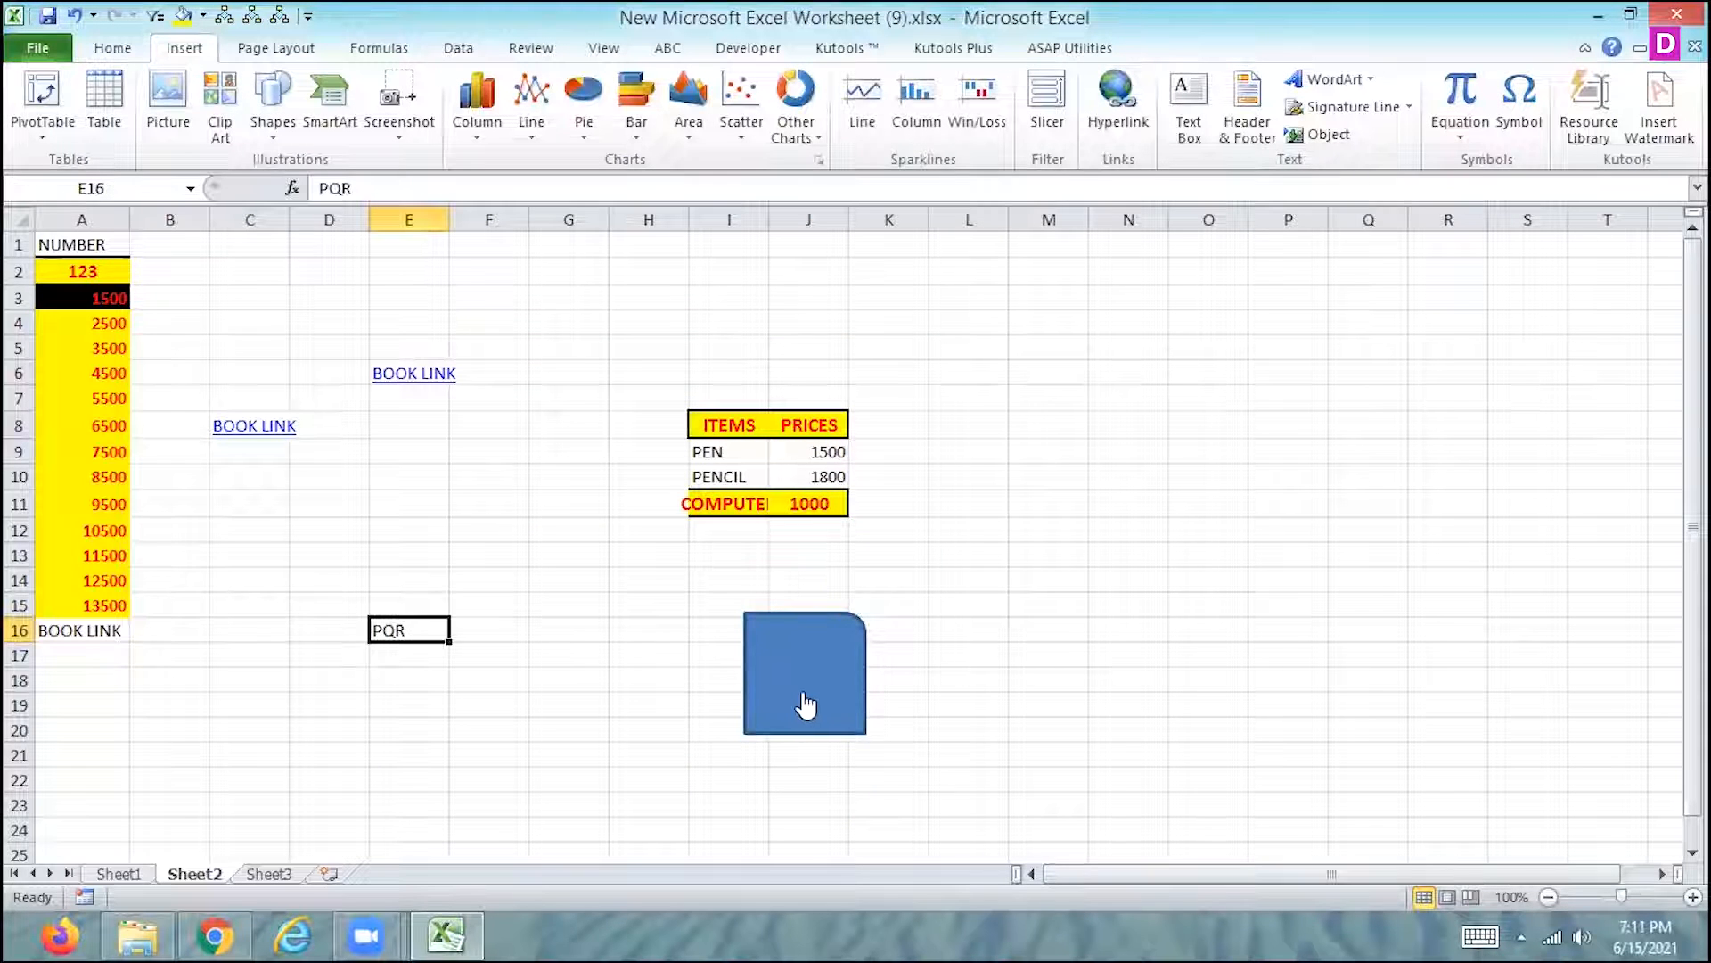
click(806, 705)
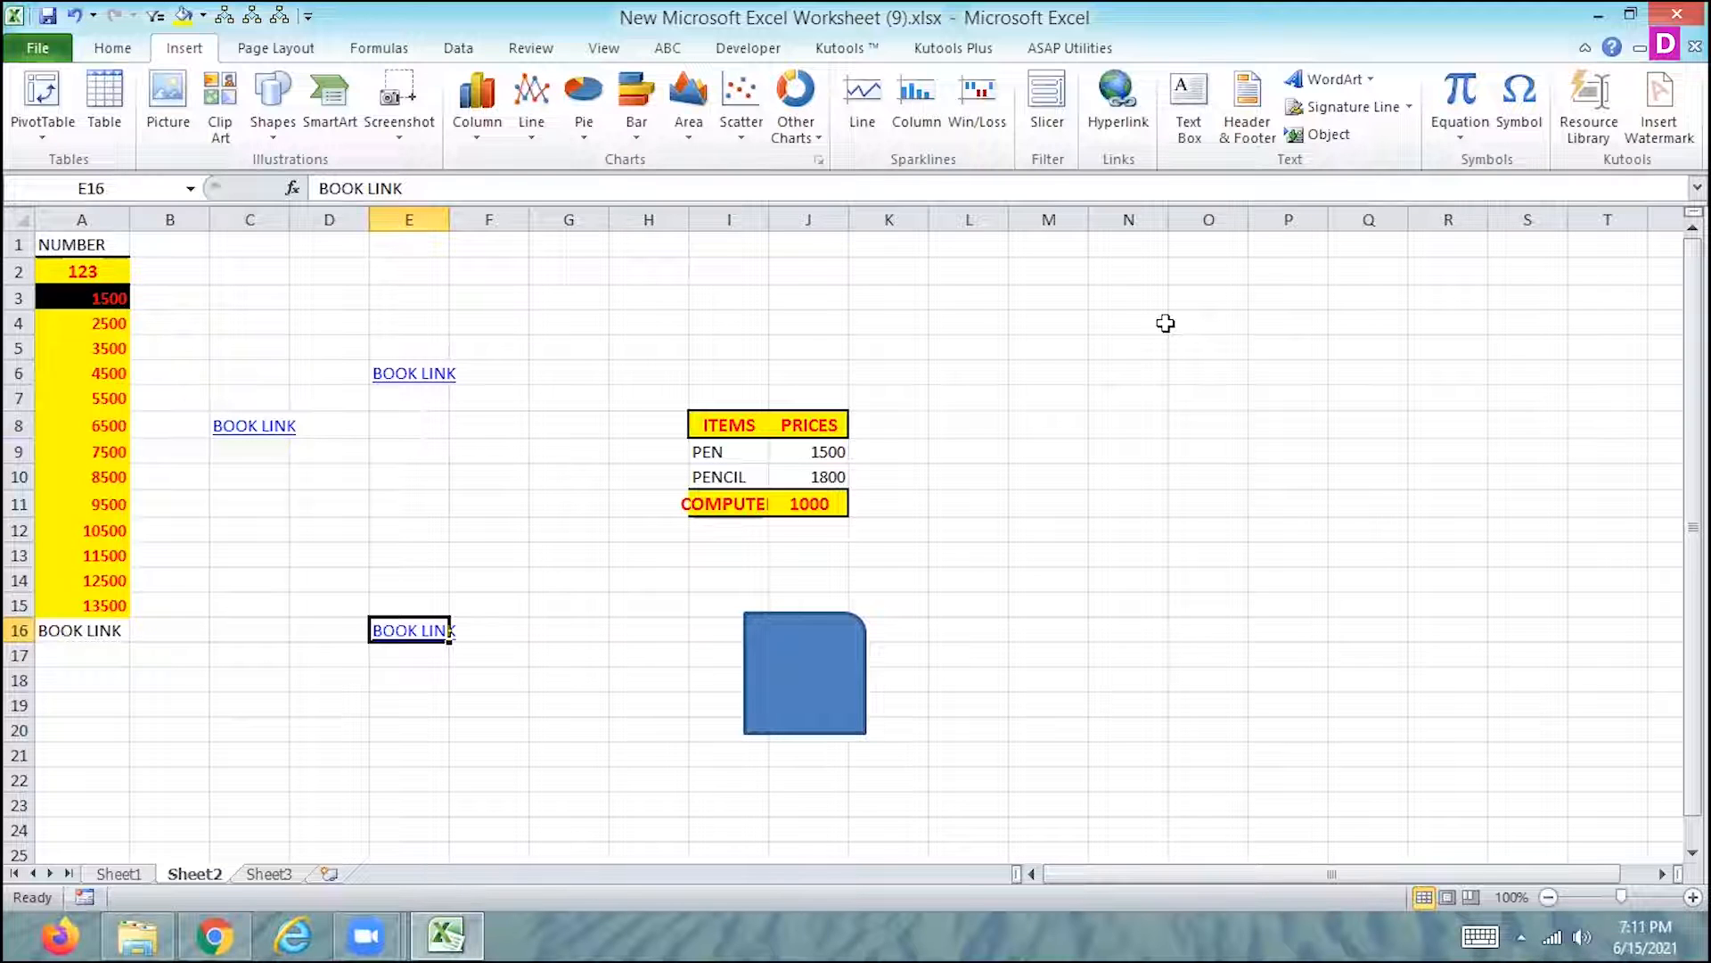
click(424, 642)
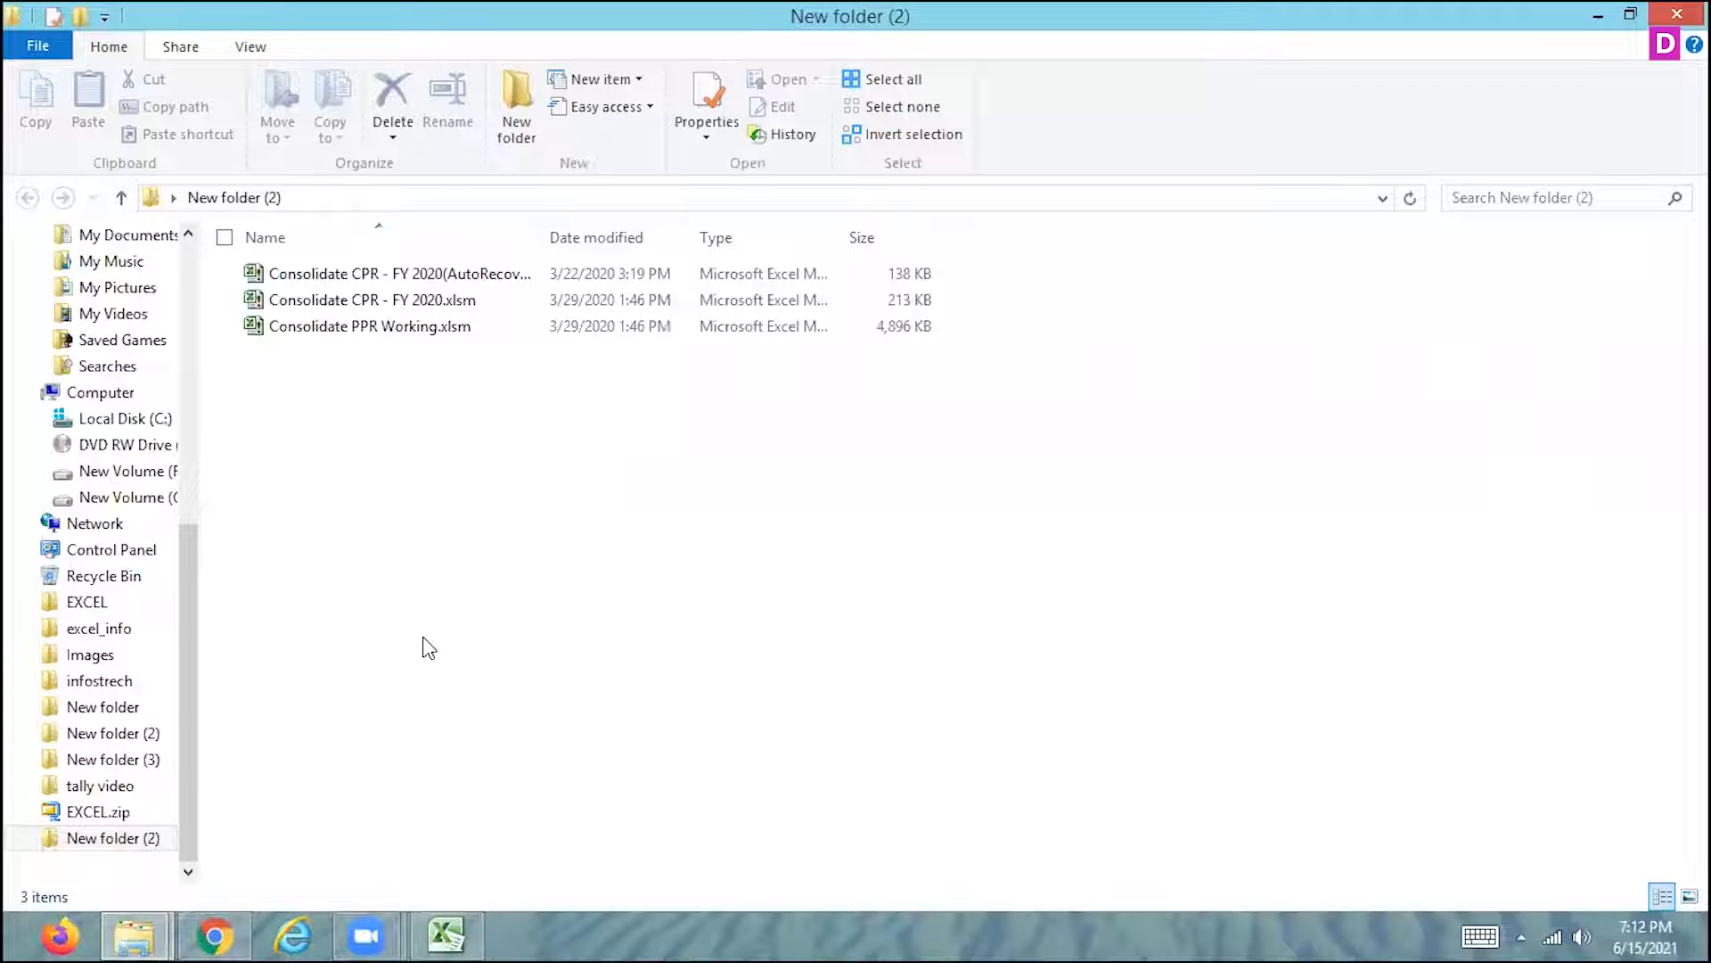
click(1676, 13)
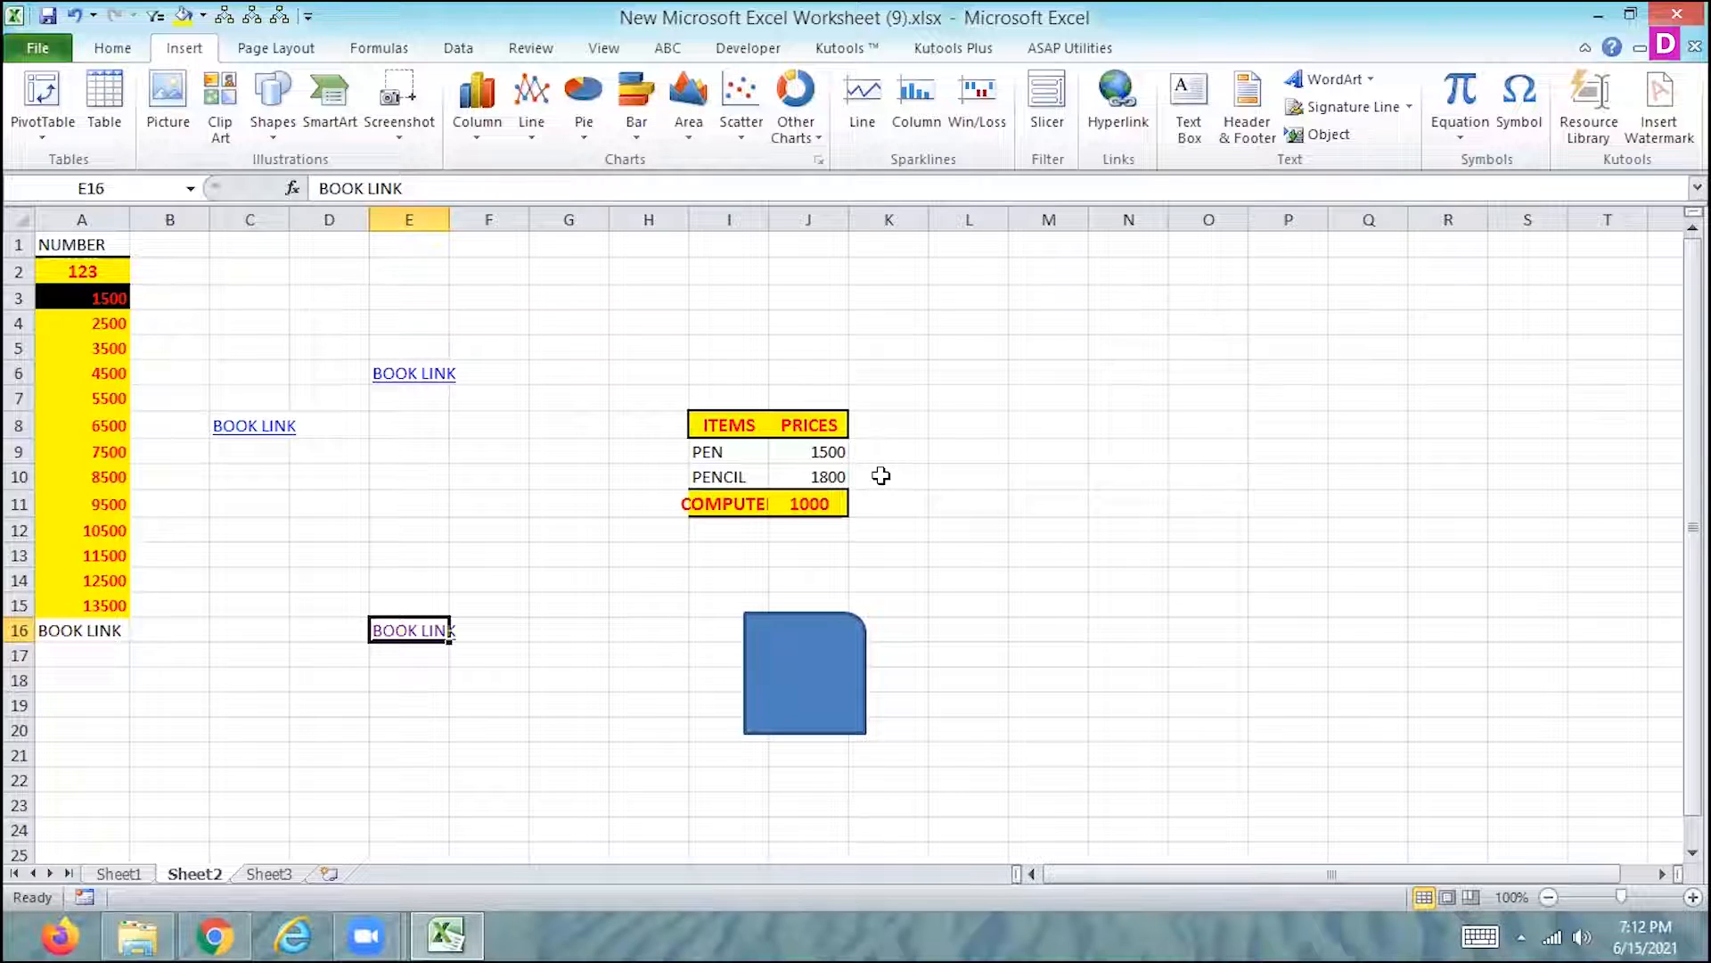
- Run Macro7 with its shortcut on the PEN cell I9, follow the cell's hyperlink and return to the workbook
click(733, 455)
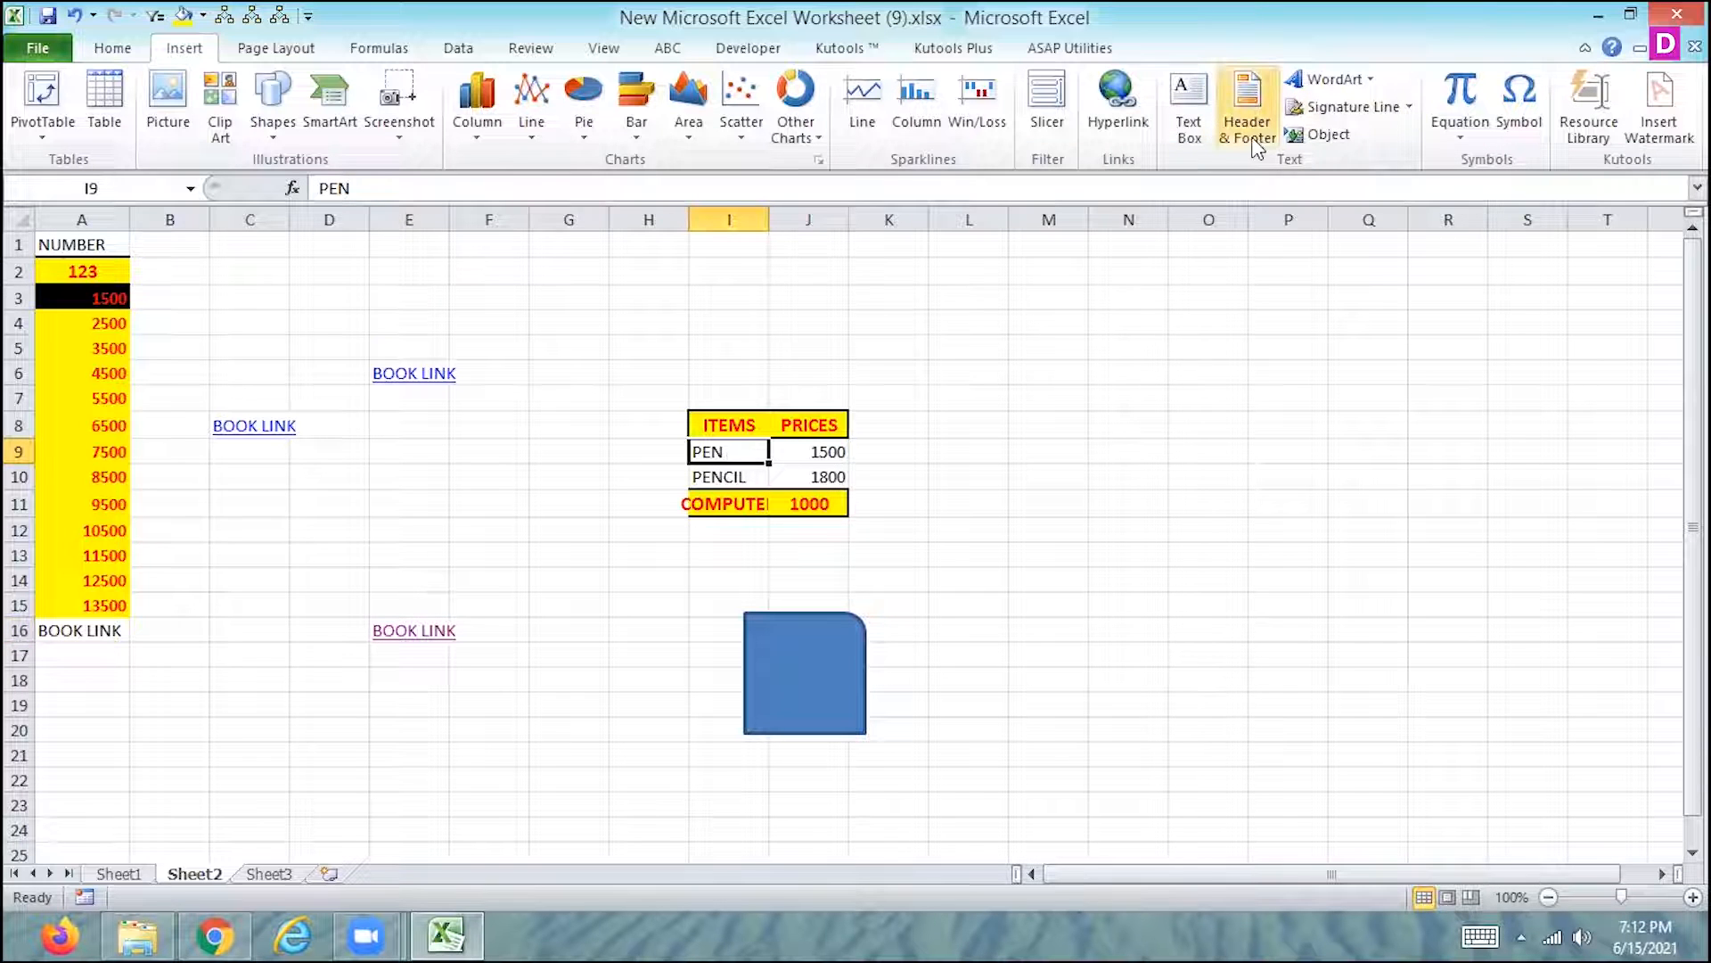
text(BOOK LINK)
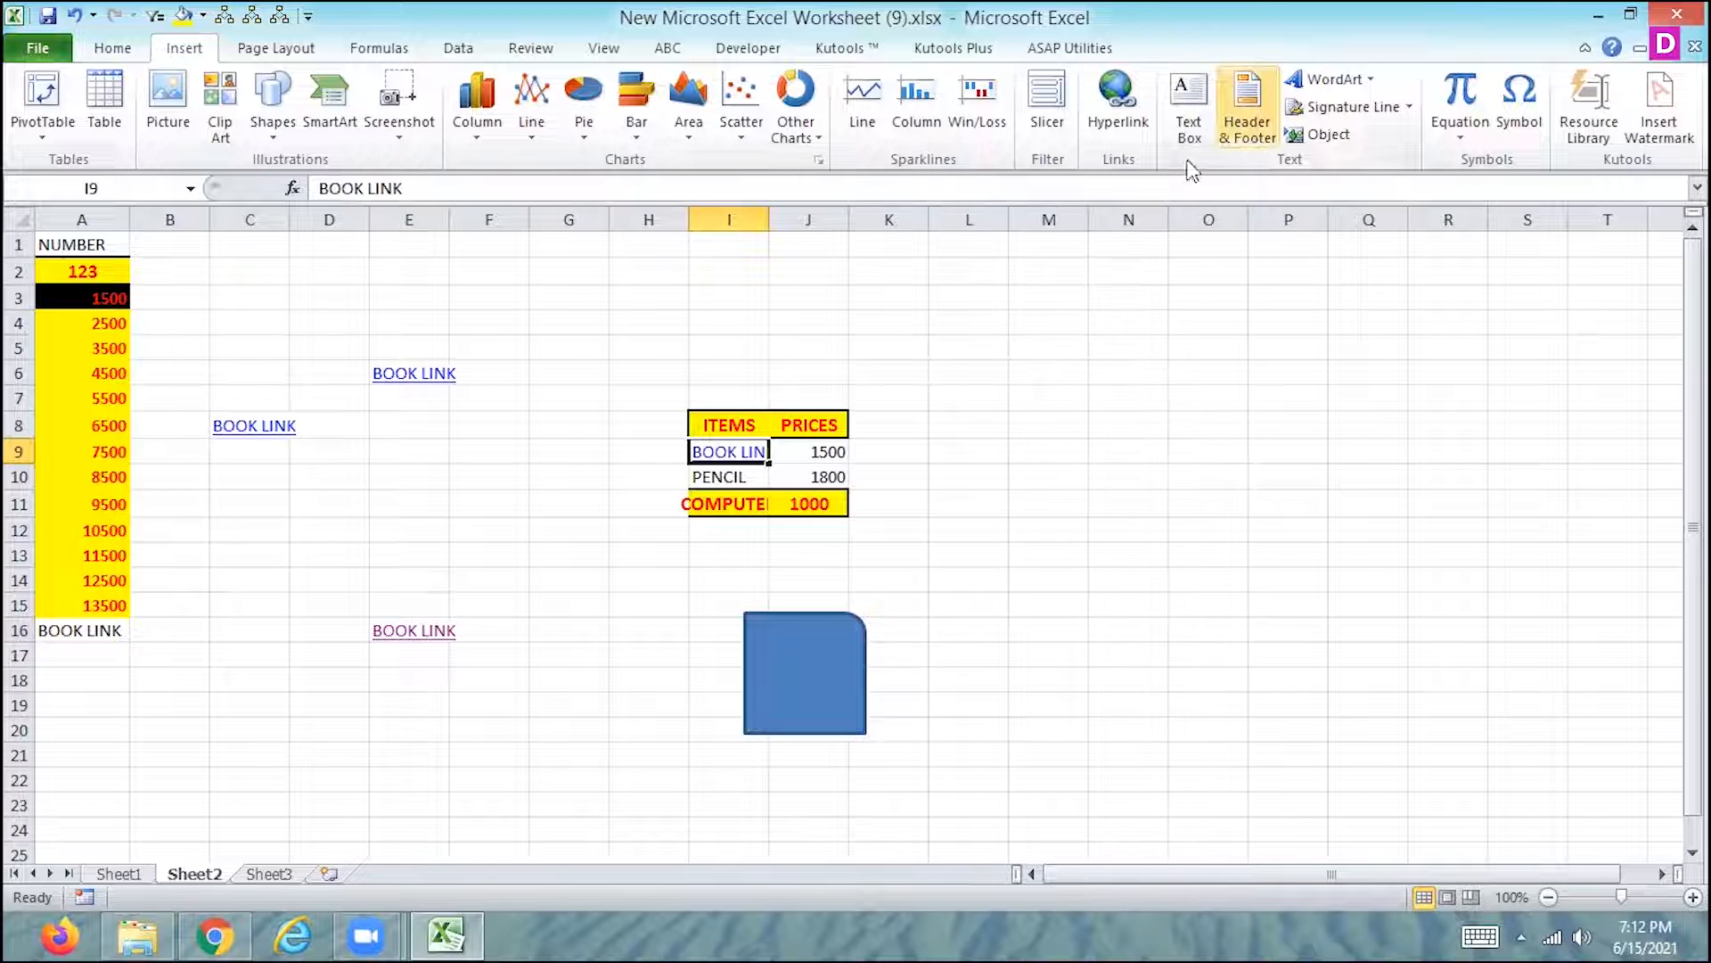
click(737, 451)
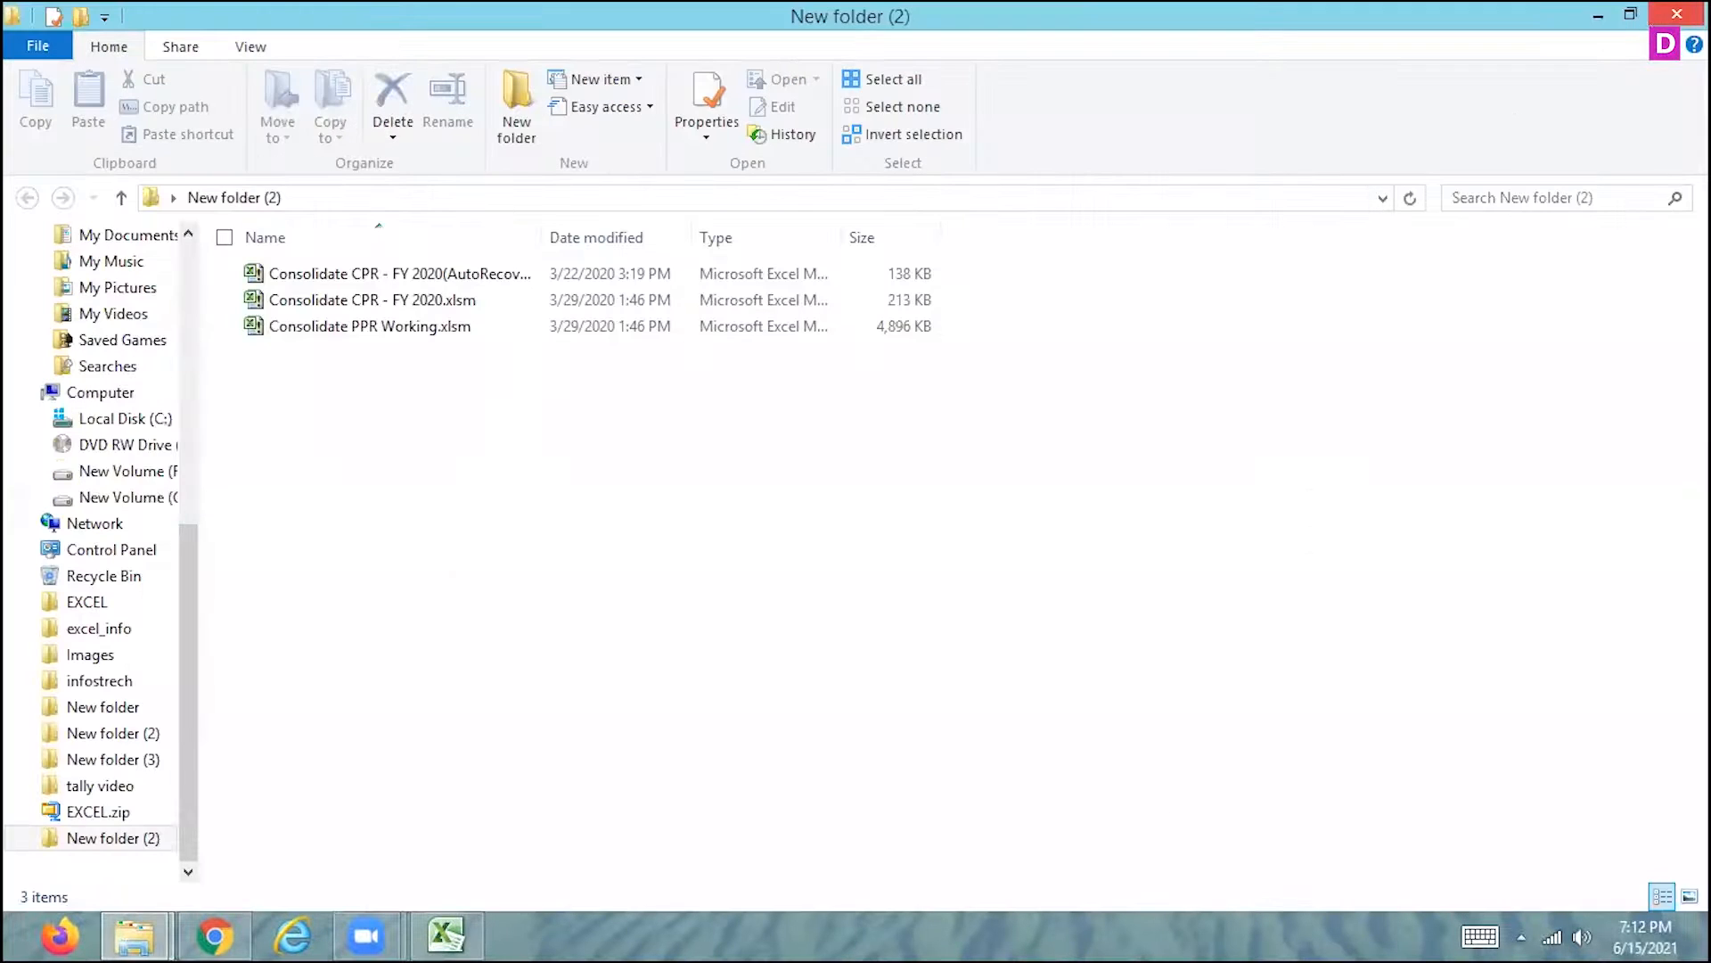
key(alt+Tab)
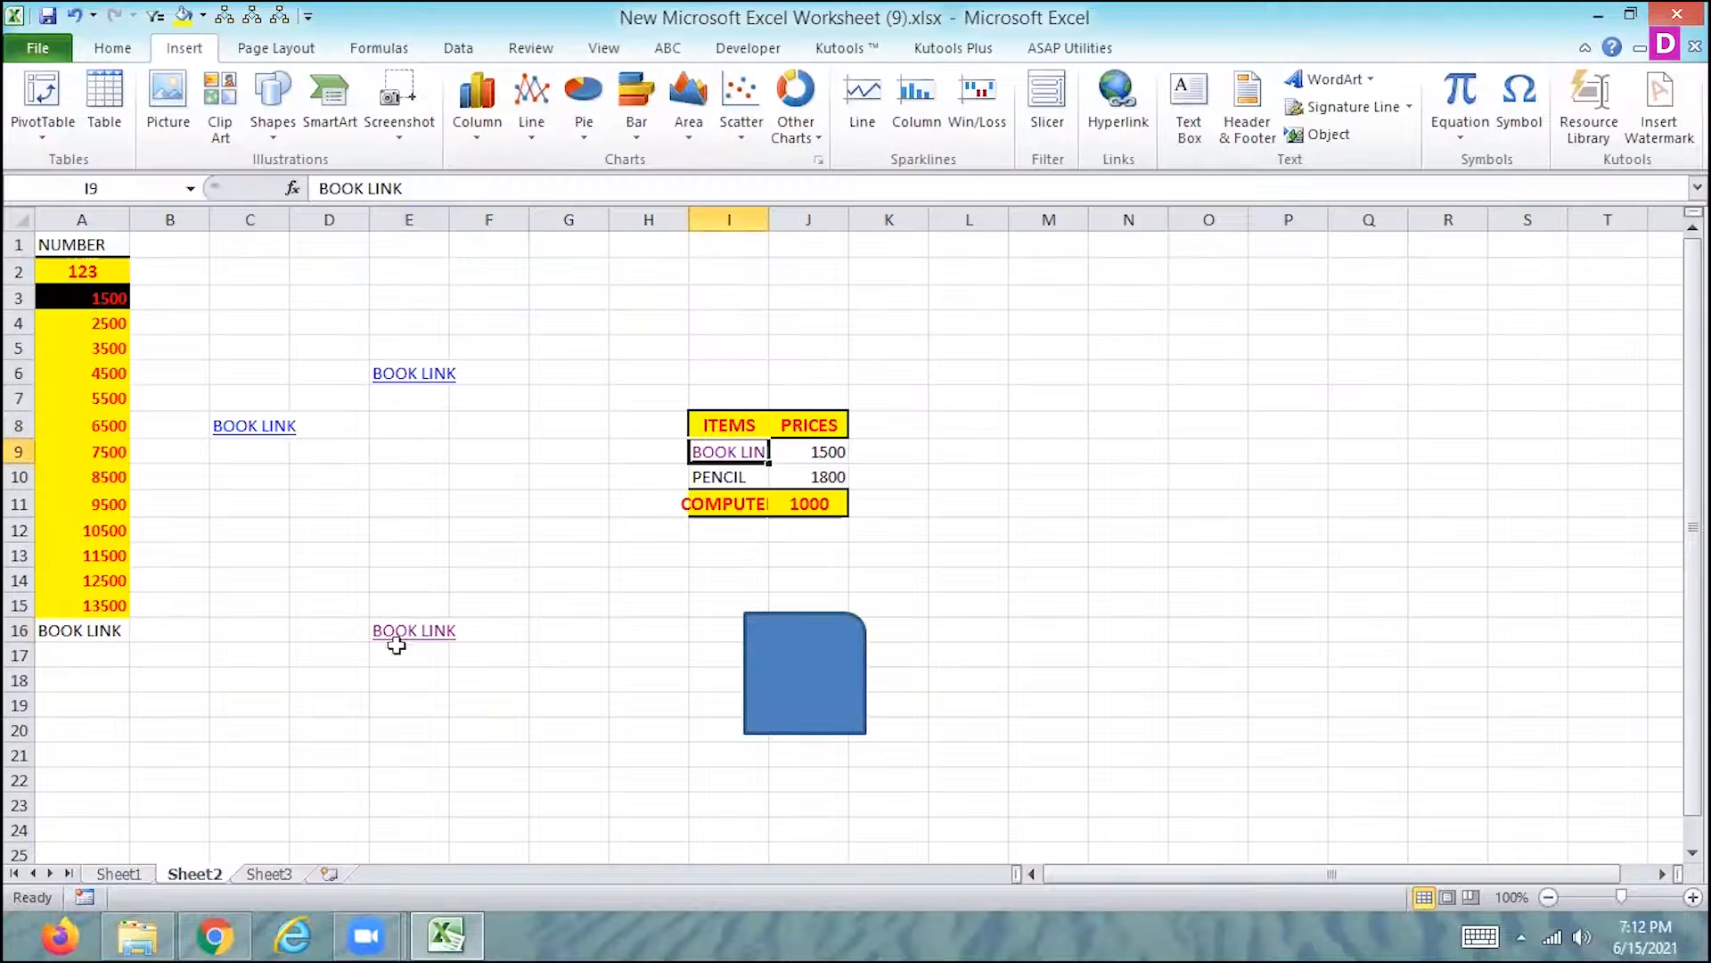
- Run Macro7 with its shortcut on cells C22, C13 and K17 of Sheet1
click(120, 873)
click(230, 781)
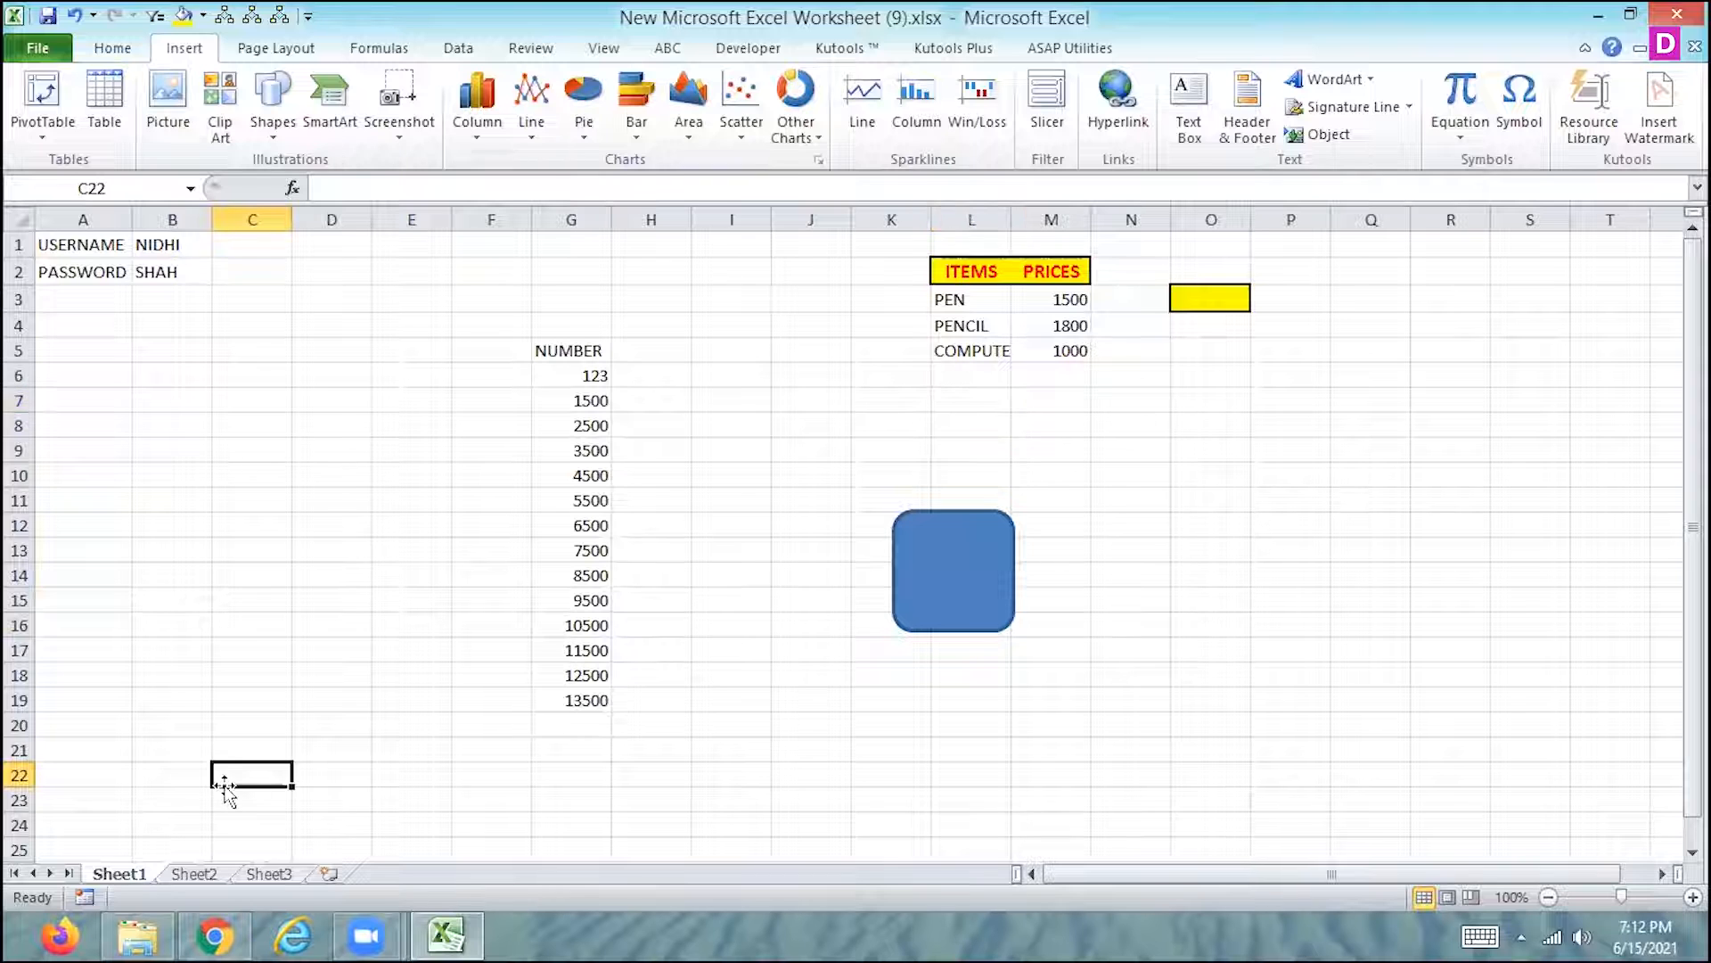
text(BOOK LINK)
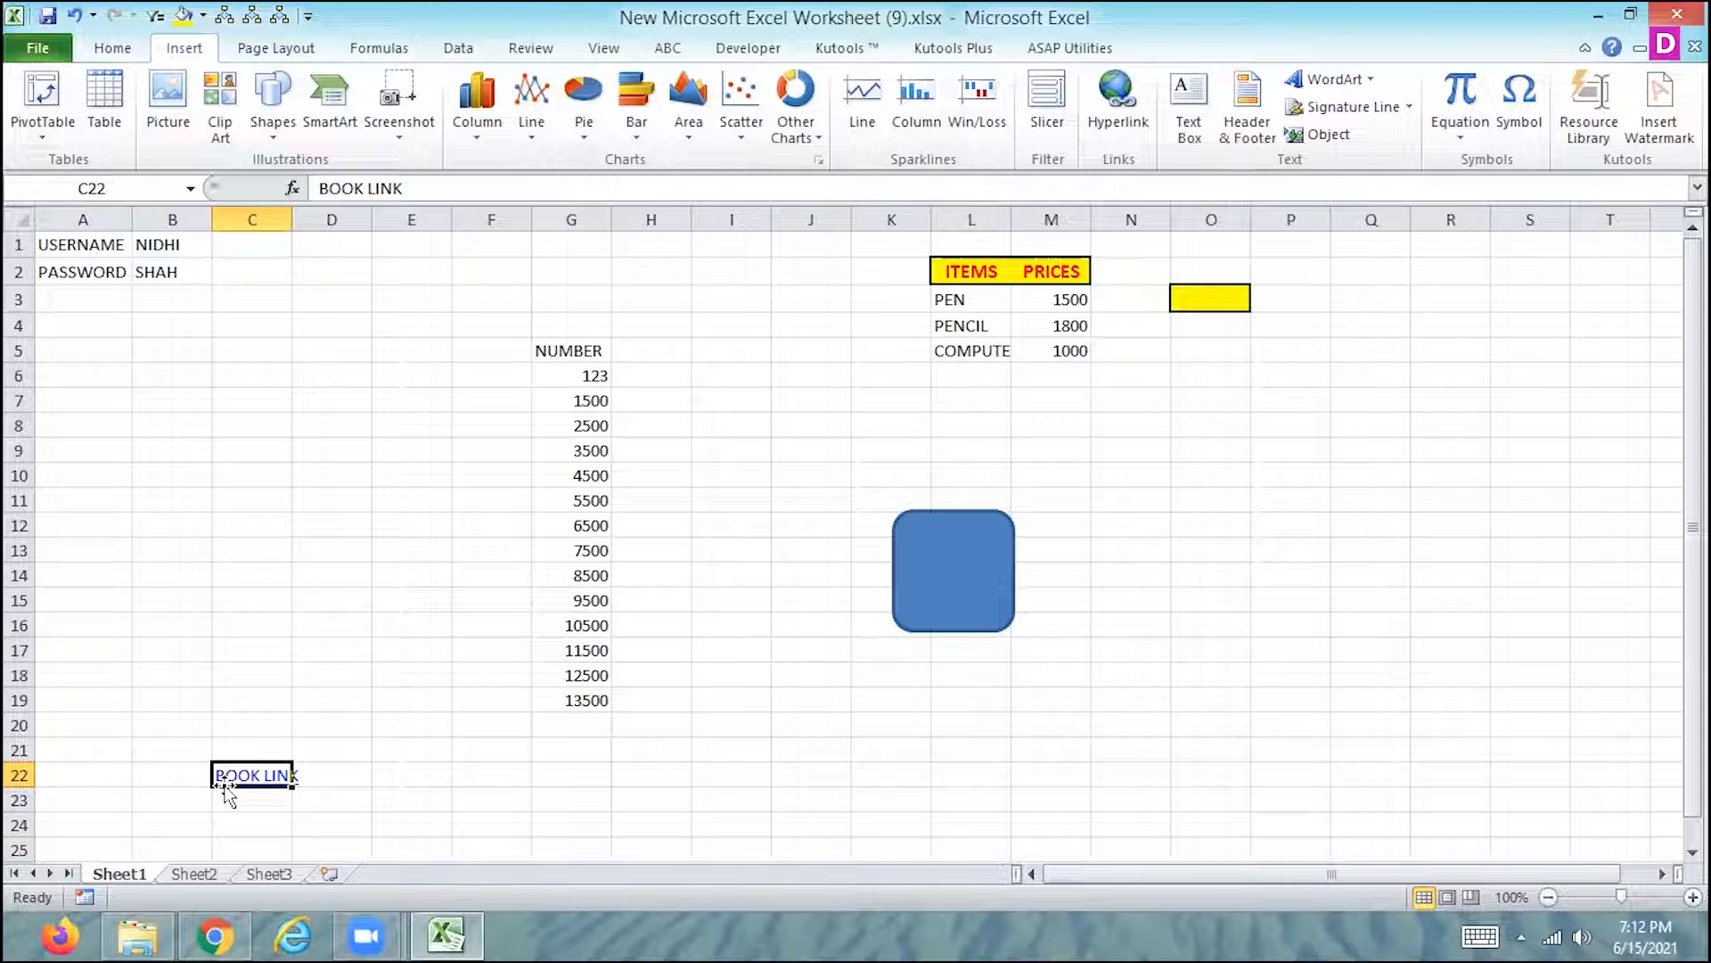
click(247, 547)
text(BOOK LINK)
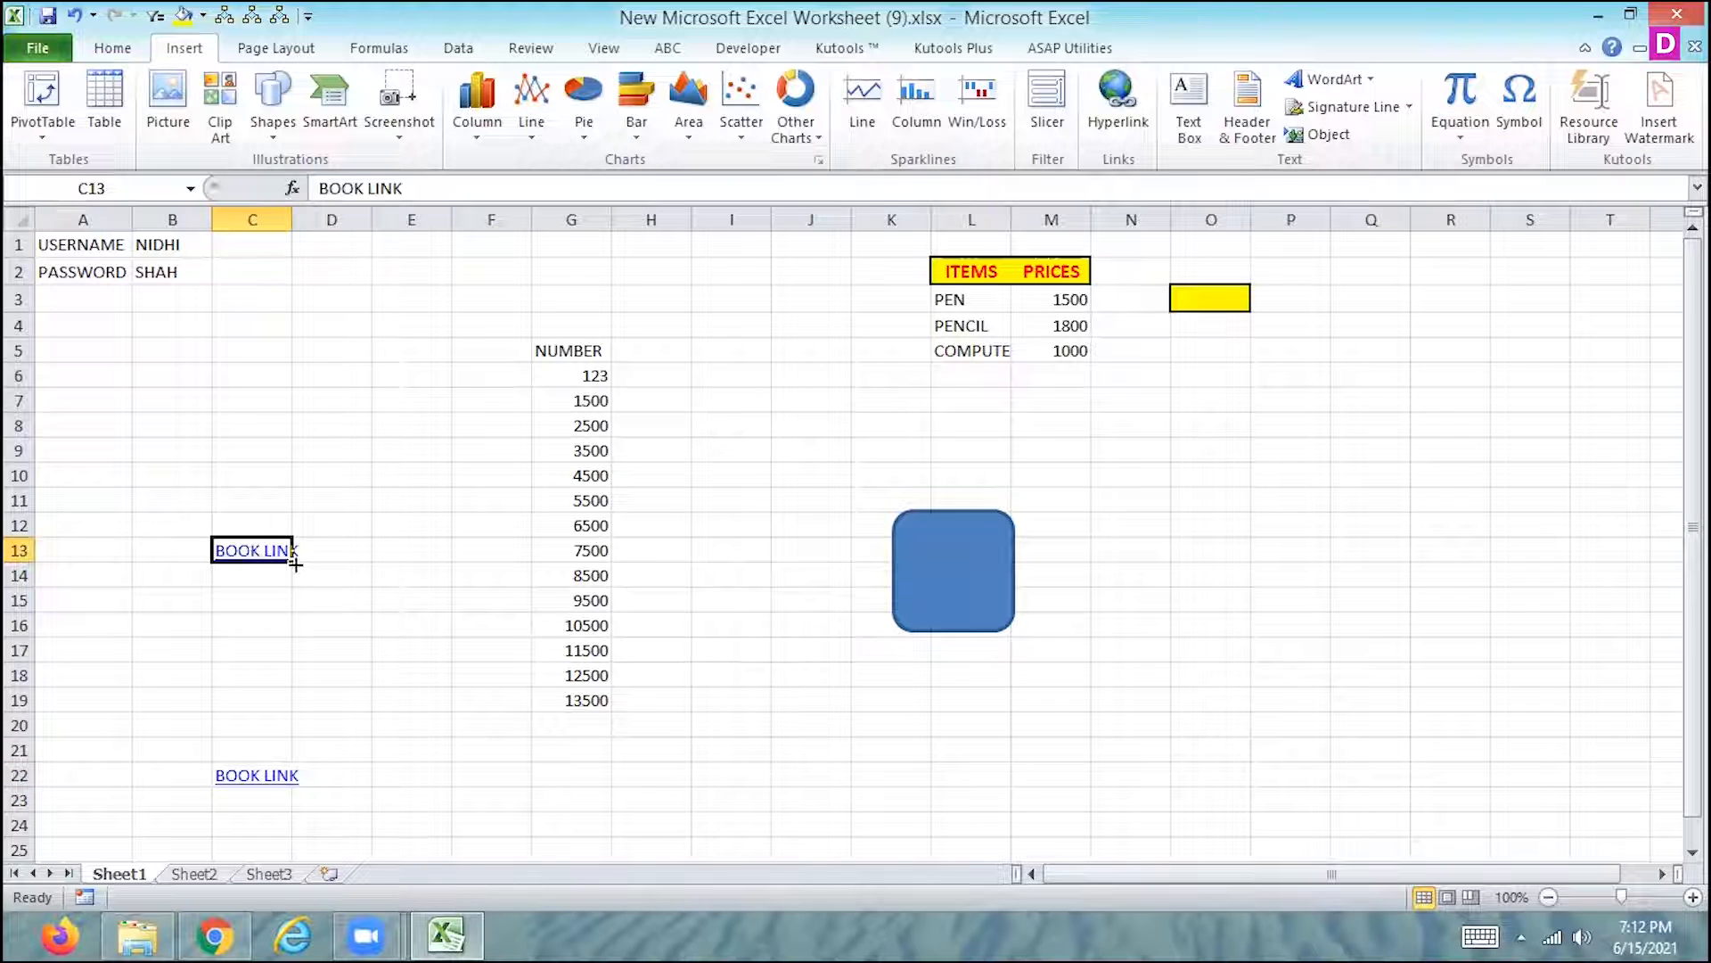
click(872, 647)
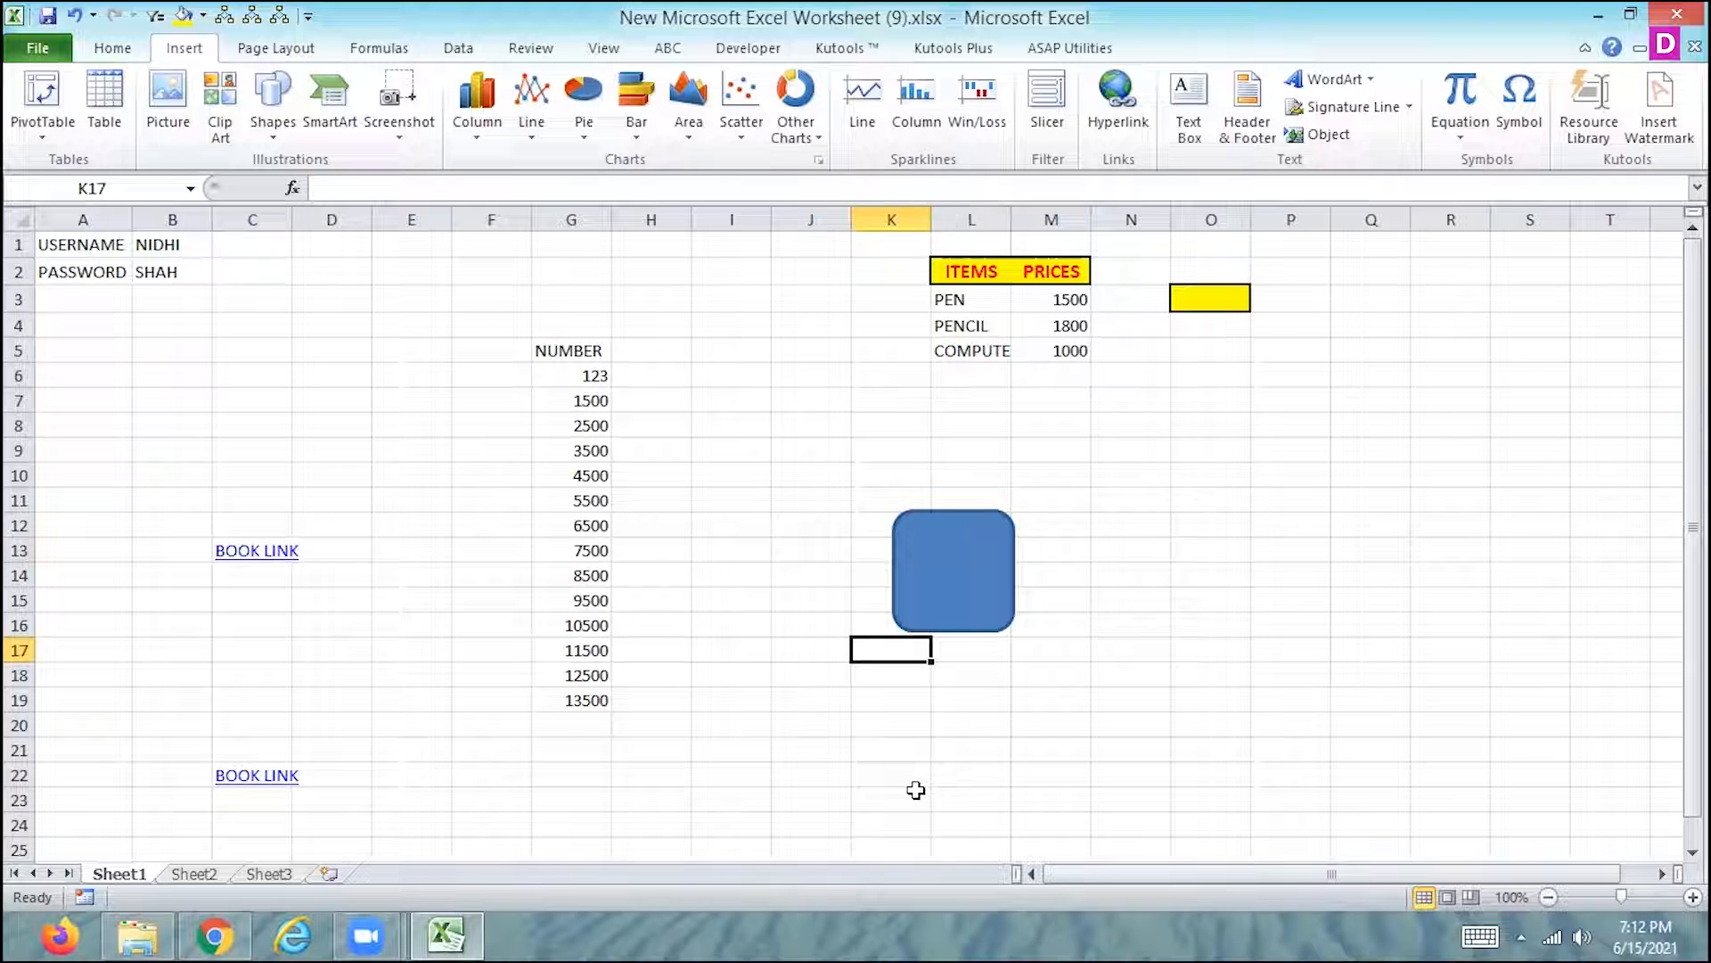
text(BOOK LINK)
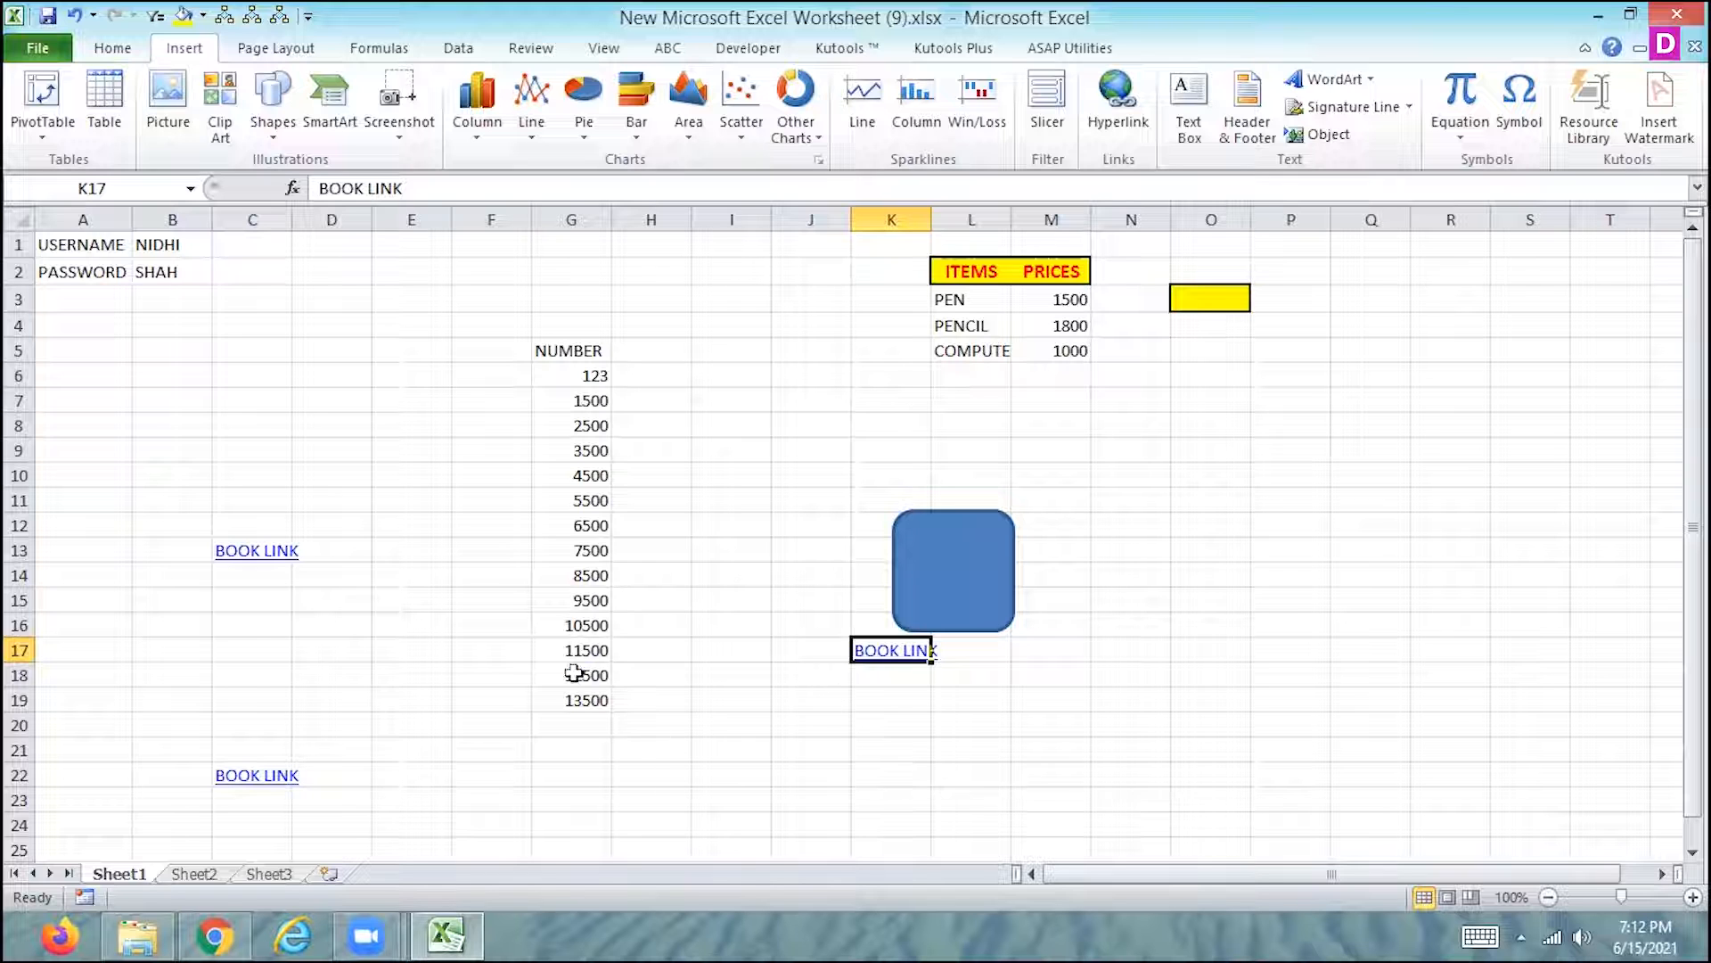
- Run Macro7 with its shortcut on cell B2 beside PASSWORD, follow its hyperlink and close the opened folder
click(182, 278)
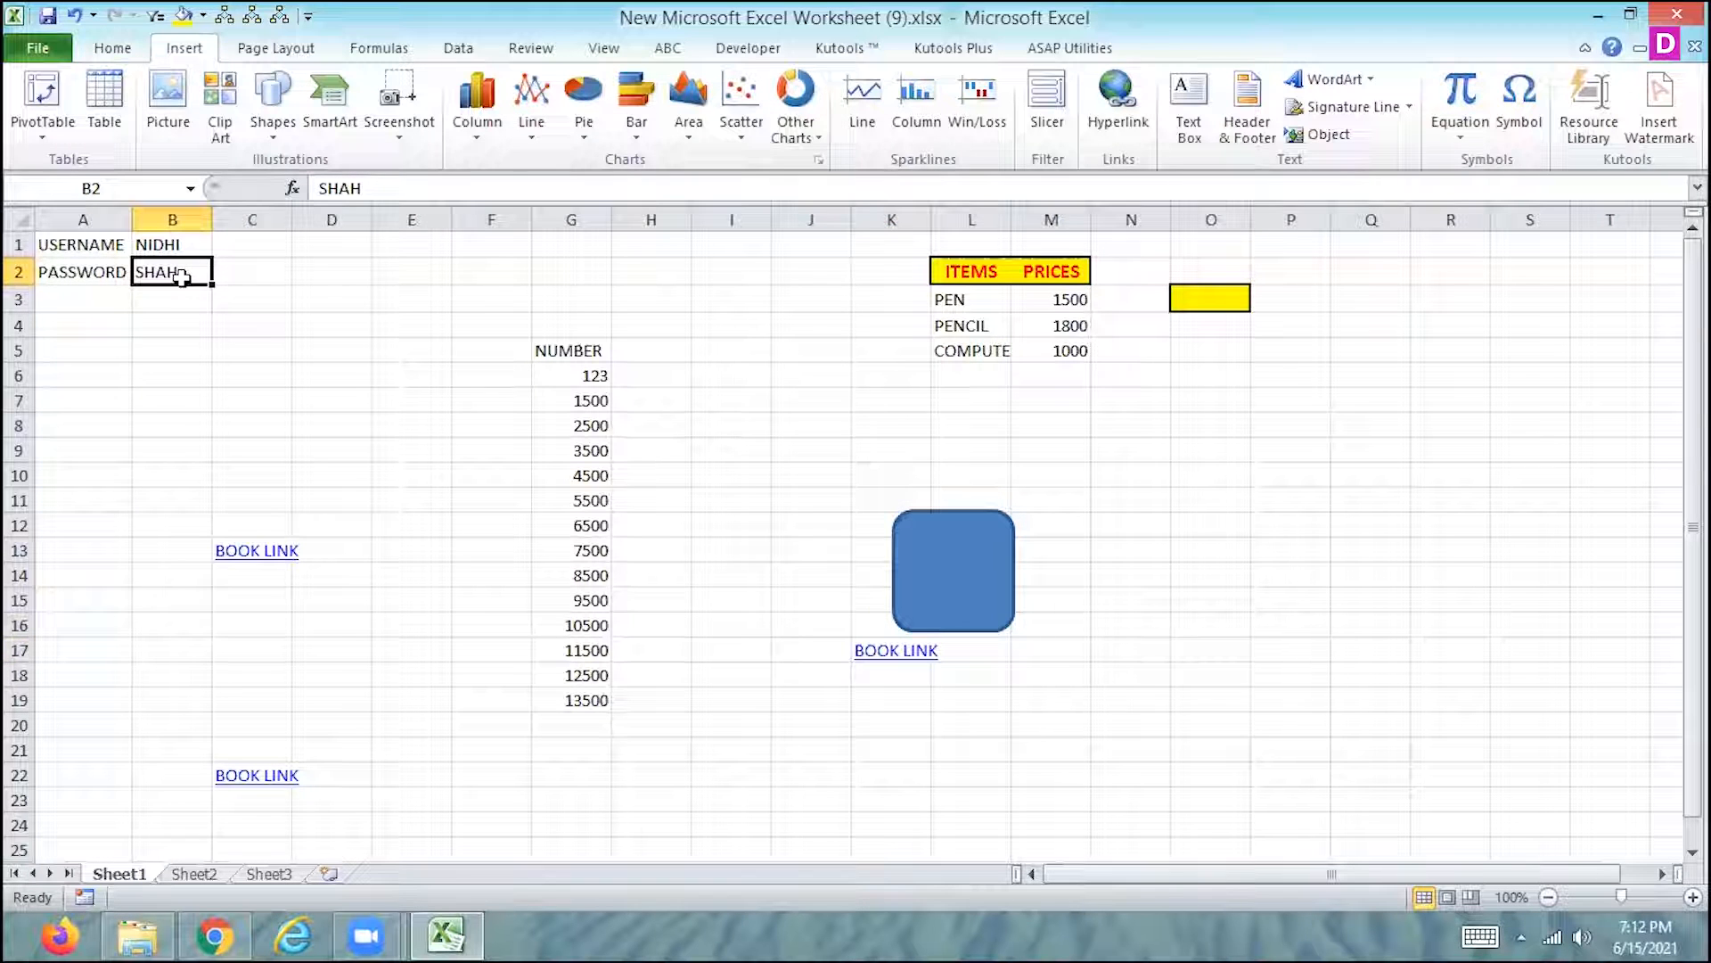
text(BOOK LINK)
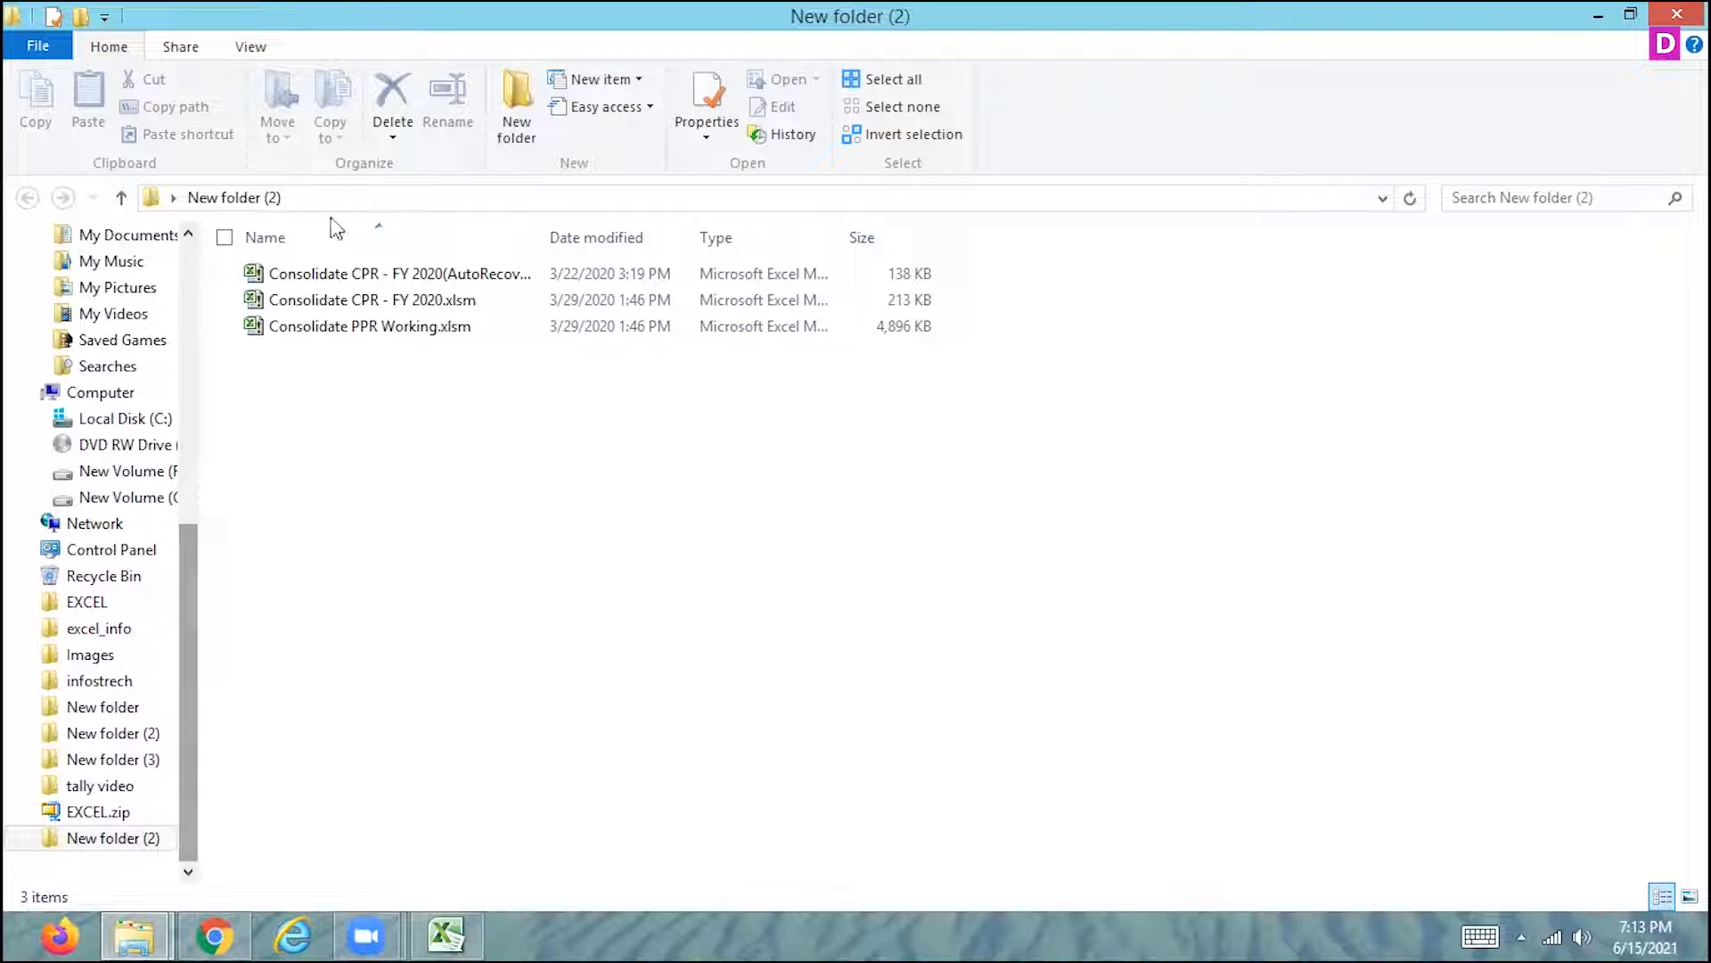
click(1677, 15)
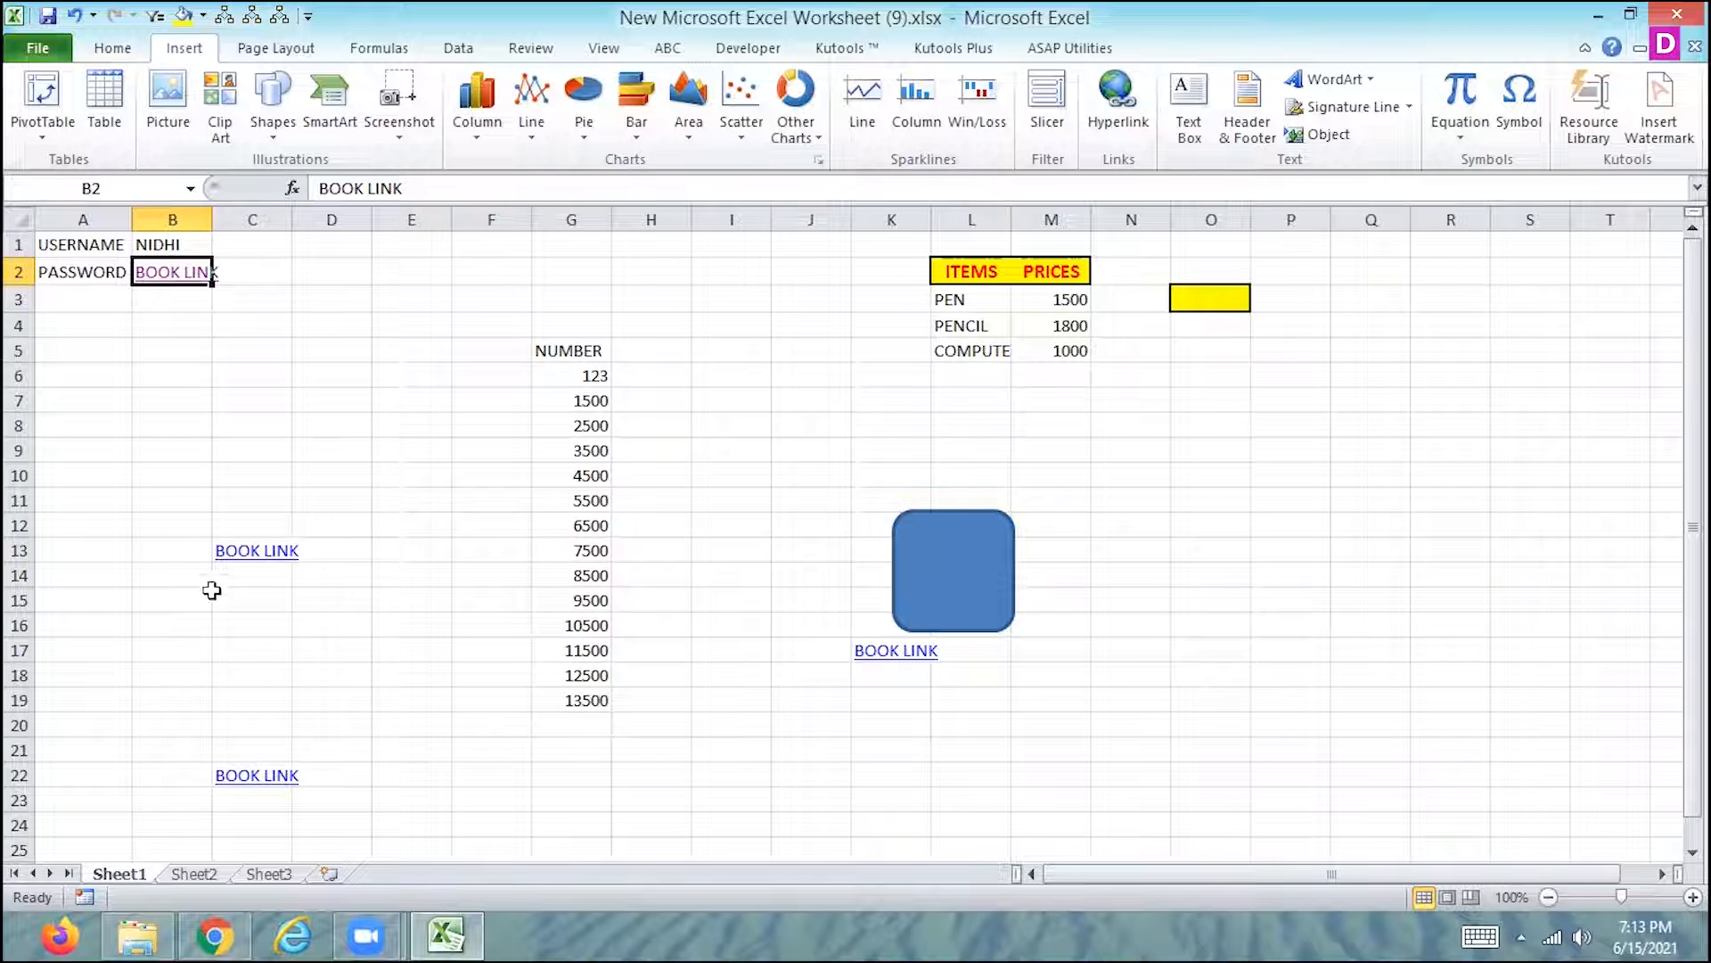
- Remove the hyperlink from the BOOK LINK text in cell C13 of Sheet1
right_click(254, 560)
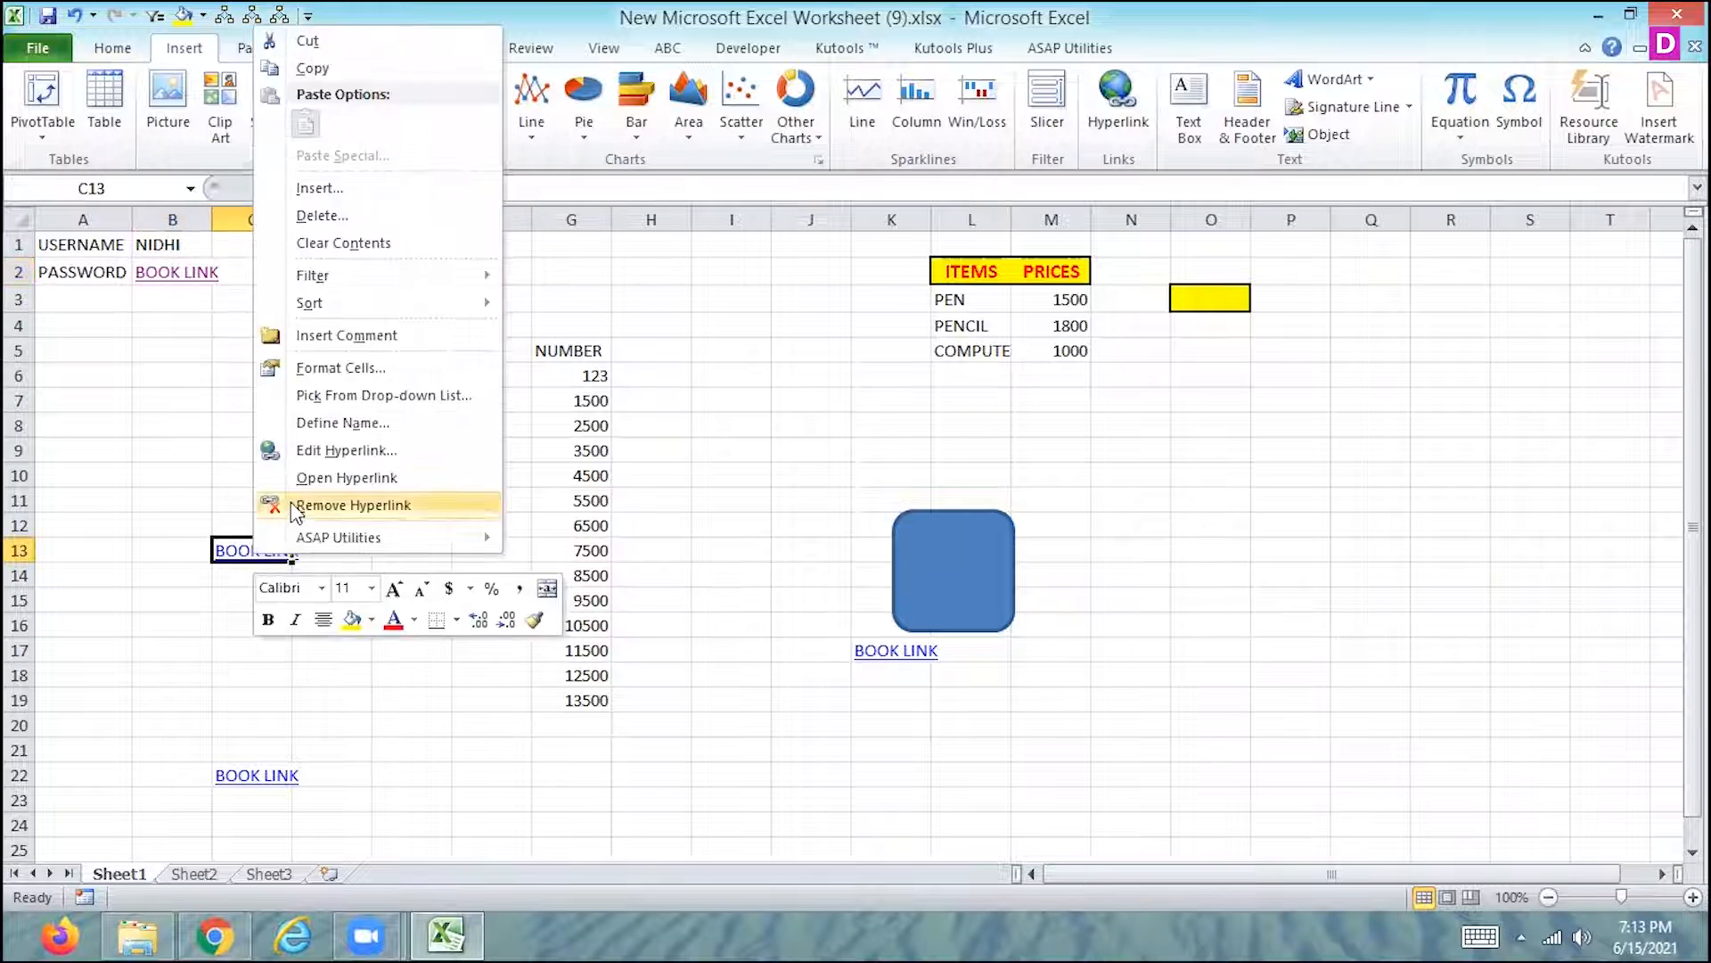
click(292, 502)
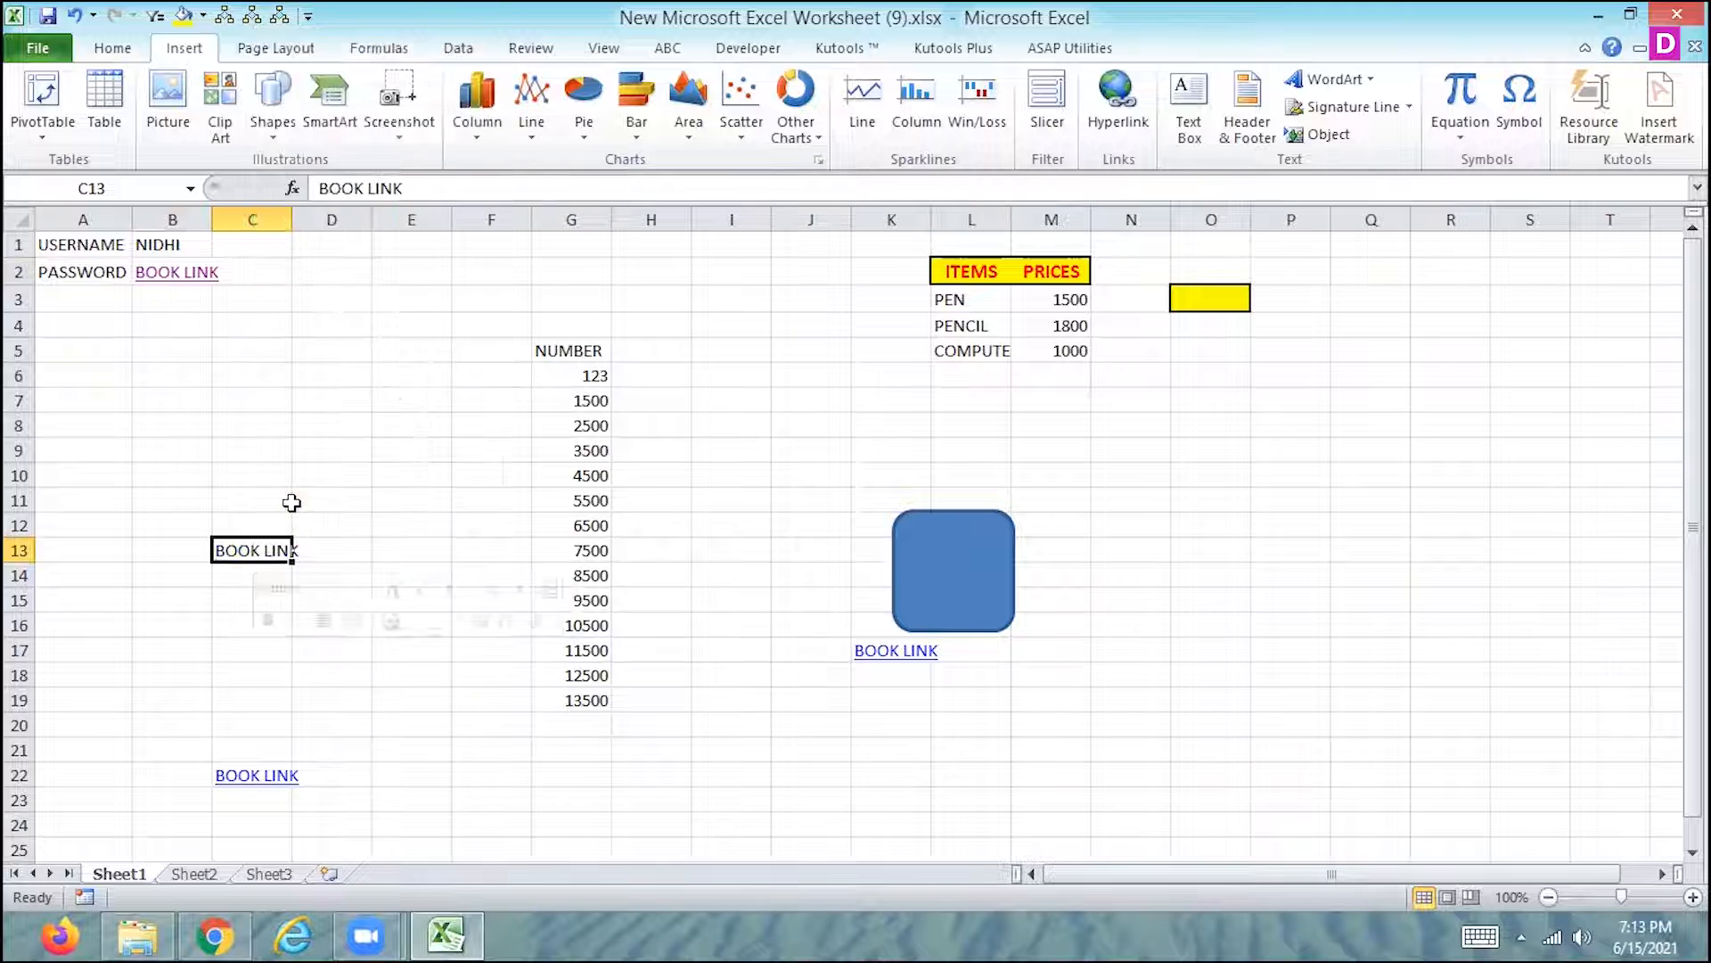
- Remove the hyperlinks from the BOOK LINK text in cells C22 and K17 of Sheet1
right_click(239, 782)
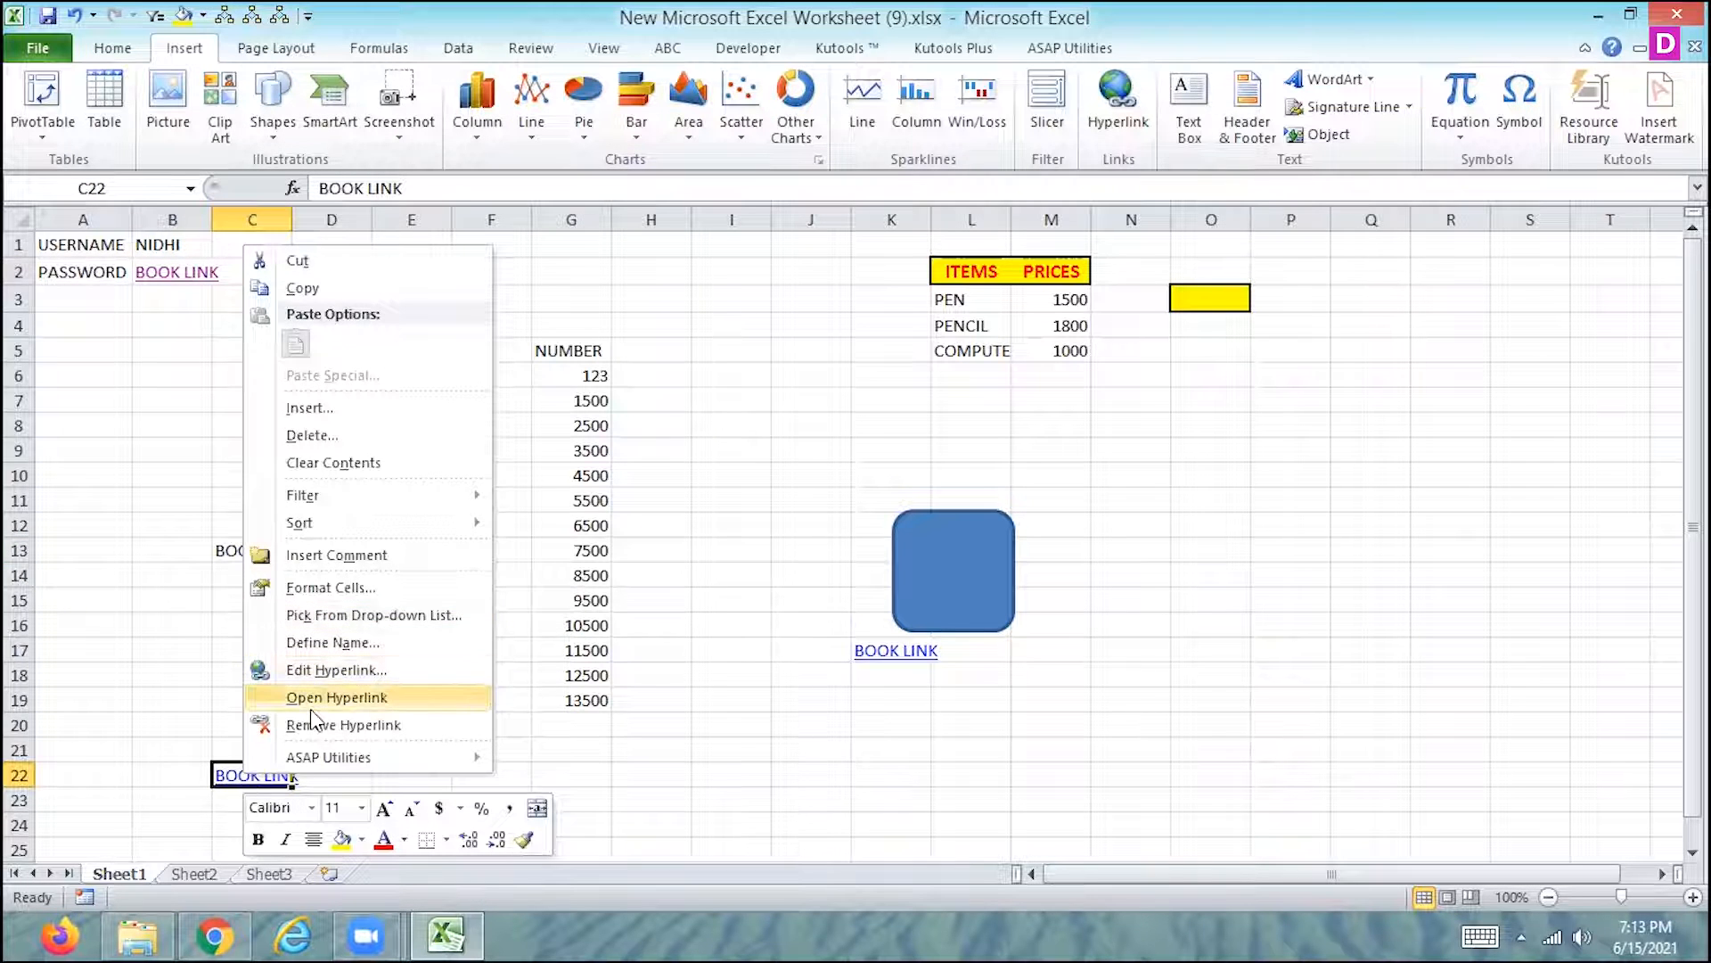
click(343, 724)
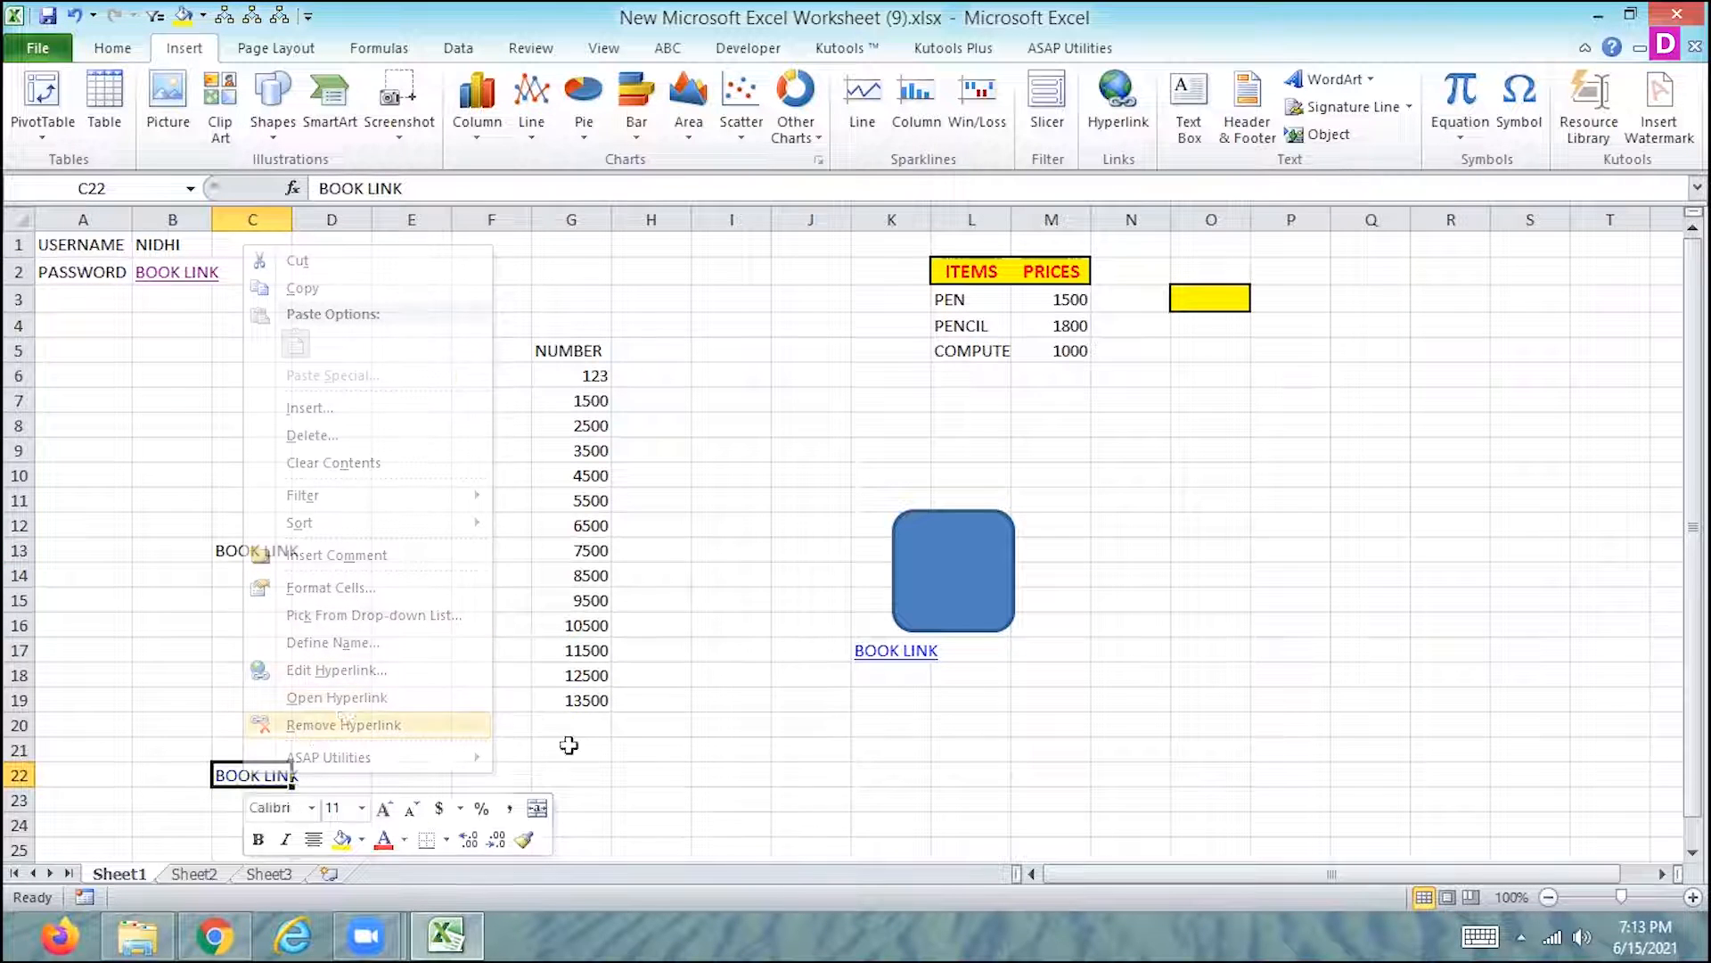
right_click(880, 654)
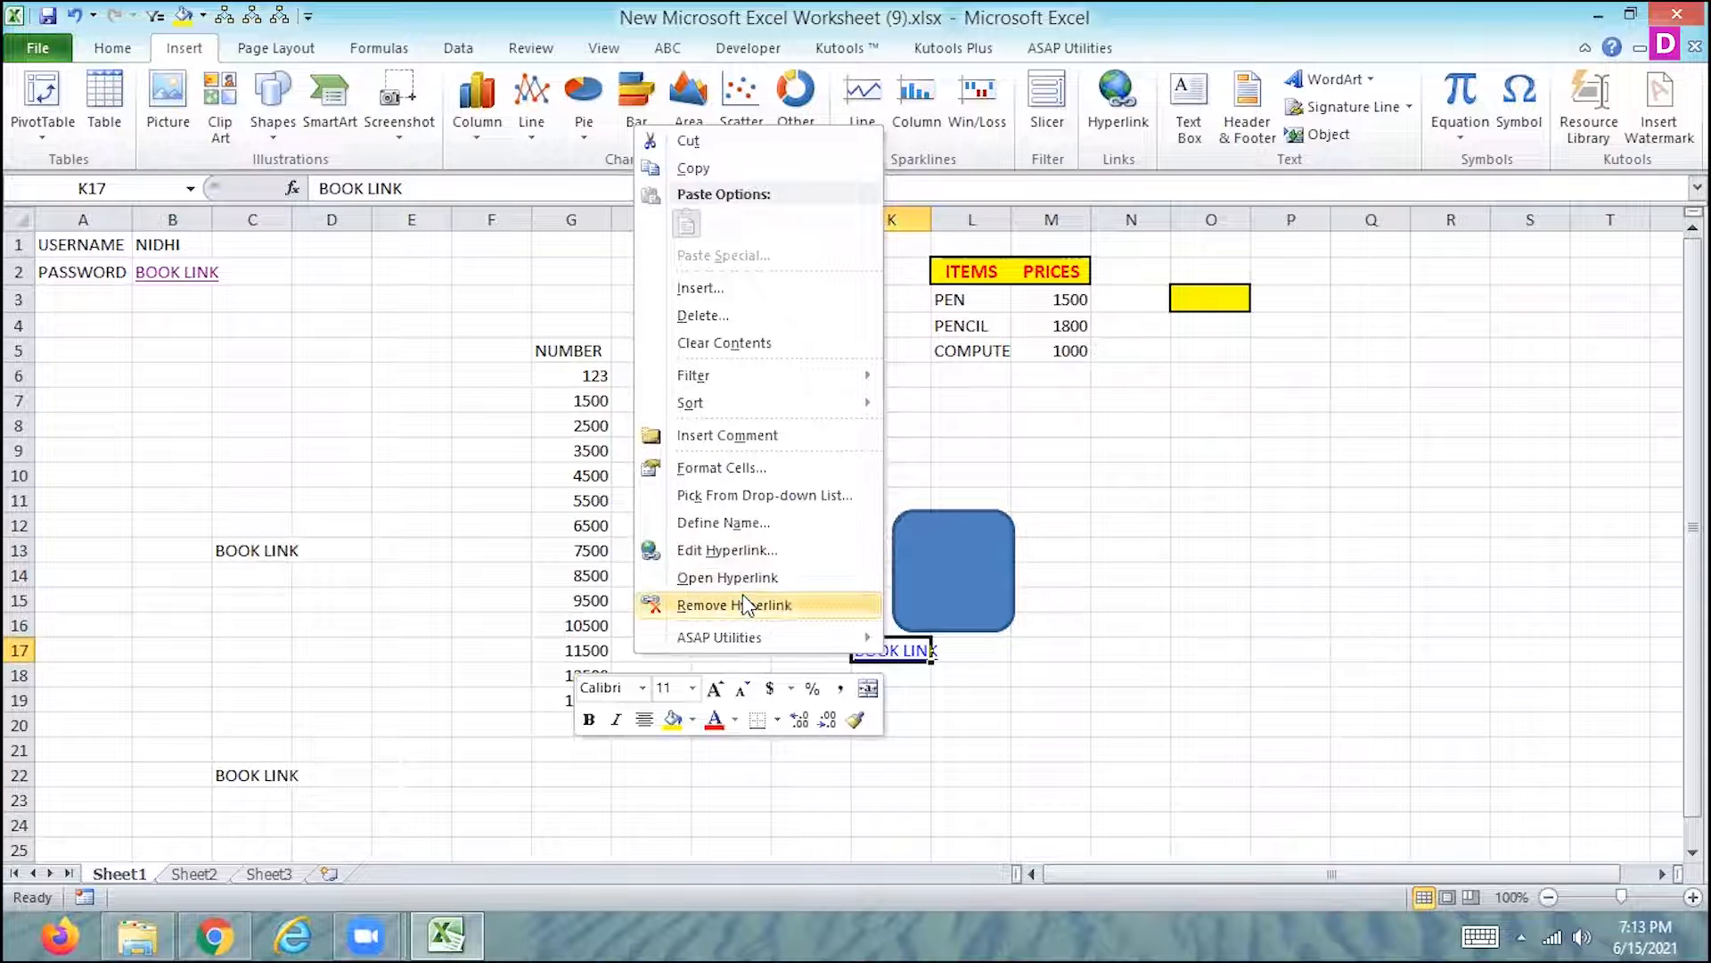
click(742, 597)
click(1323, 532)
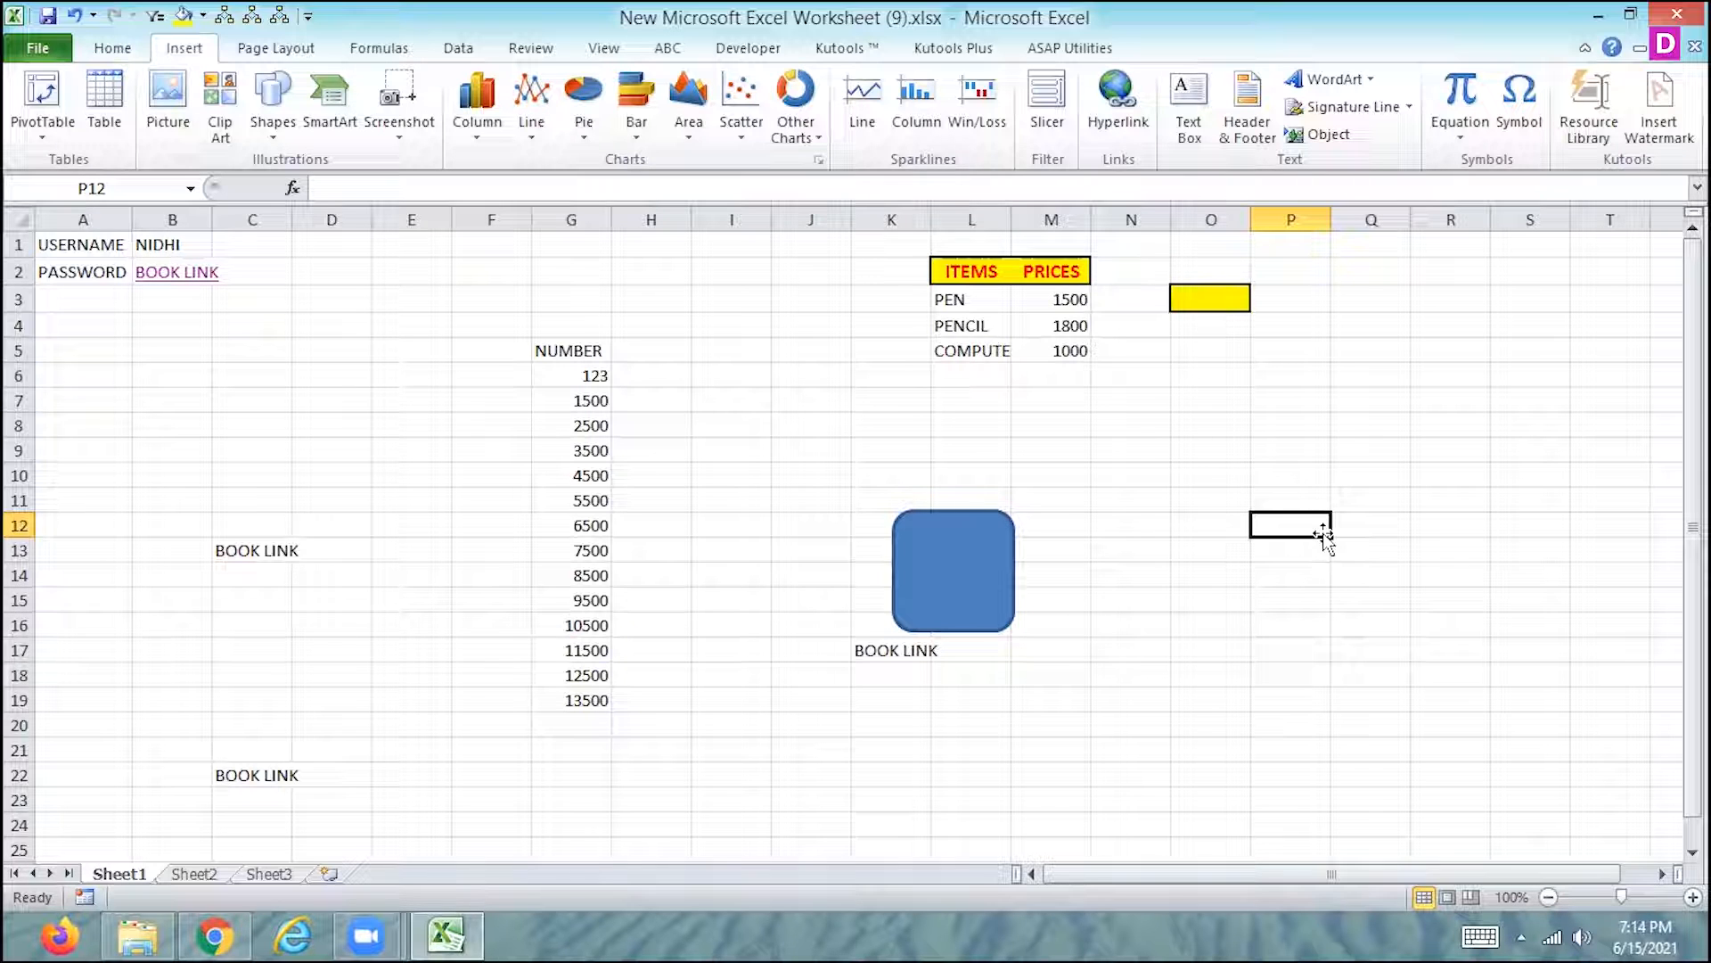
- Insert a hyperlink on the BOOK LINK text in cell K17 pointing to the Desktop folder named New folder
right_click(875, 660)
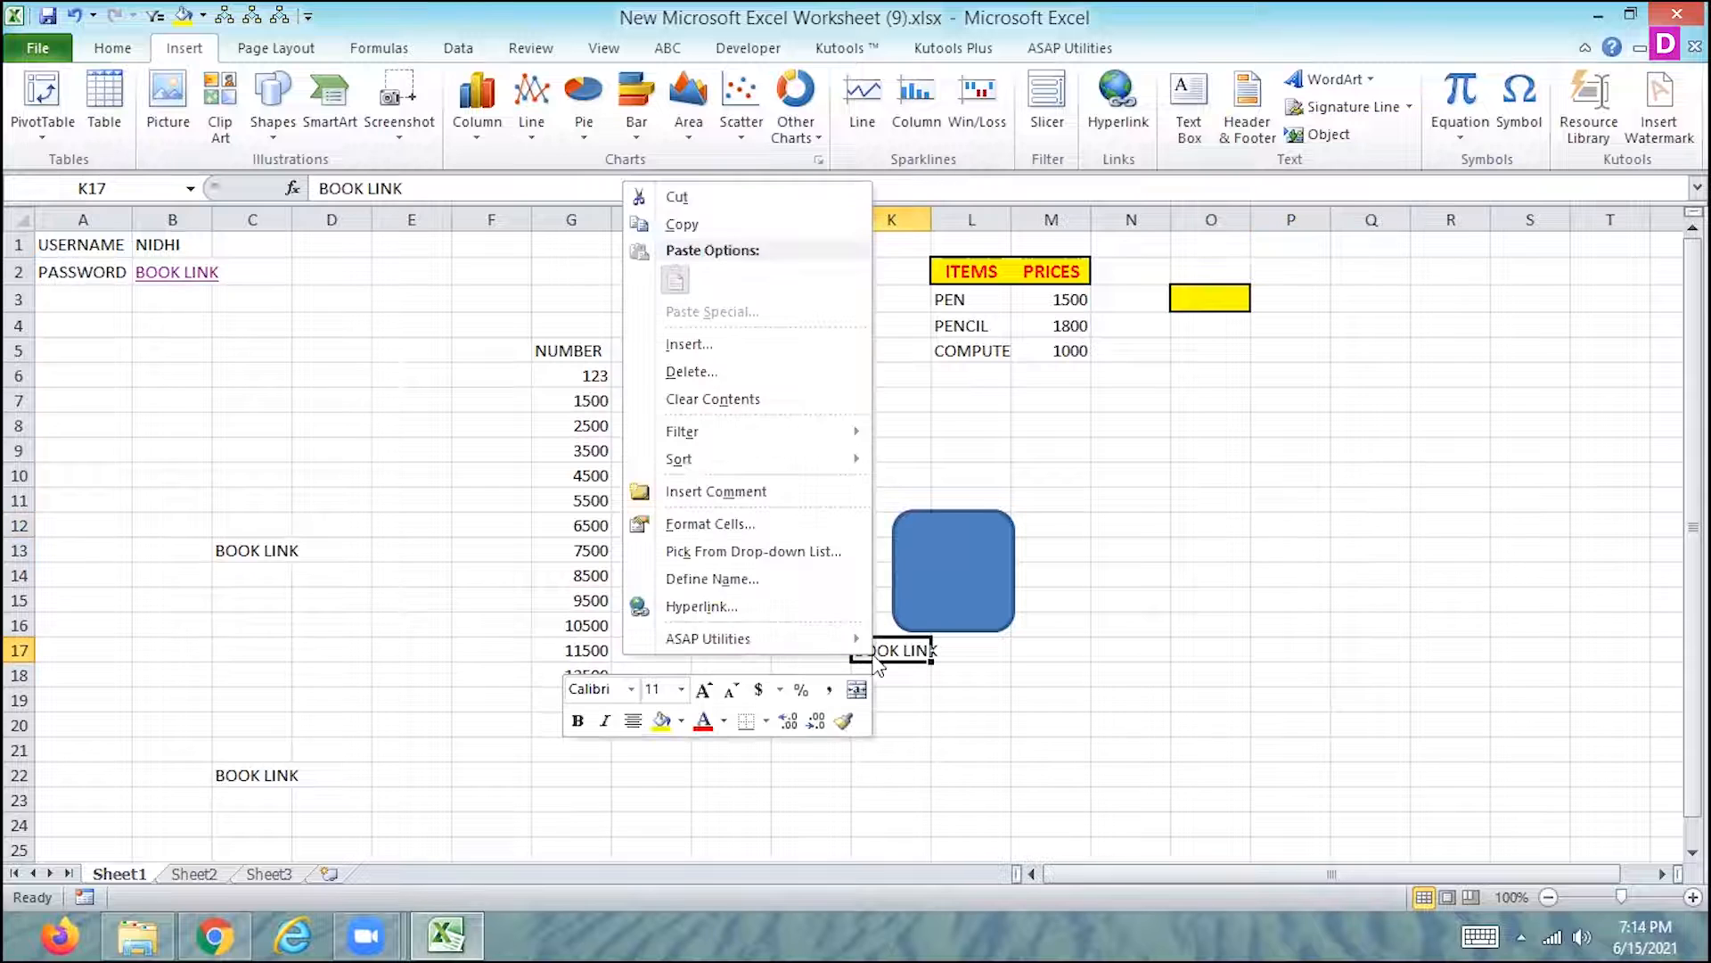
click(727, 605)
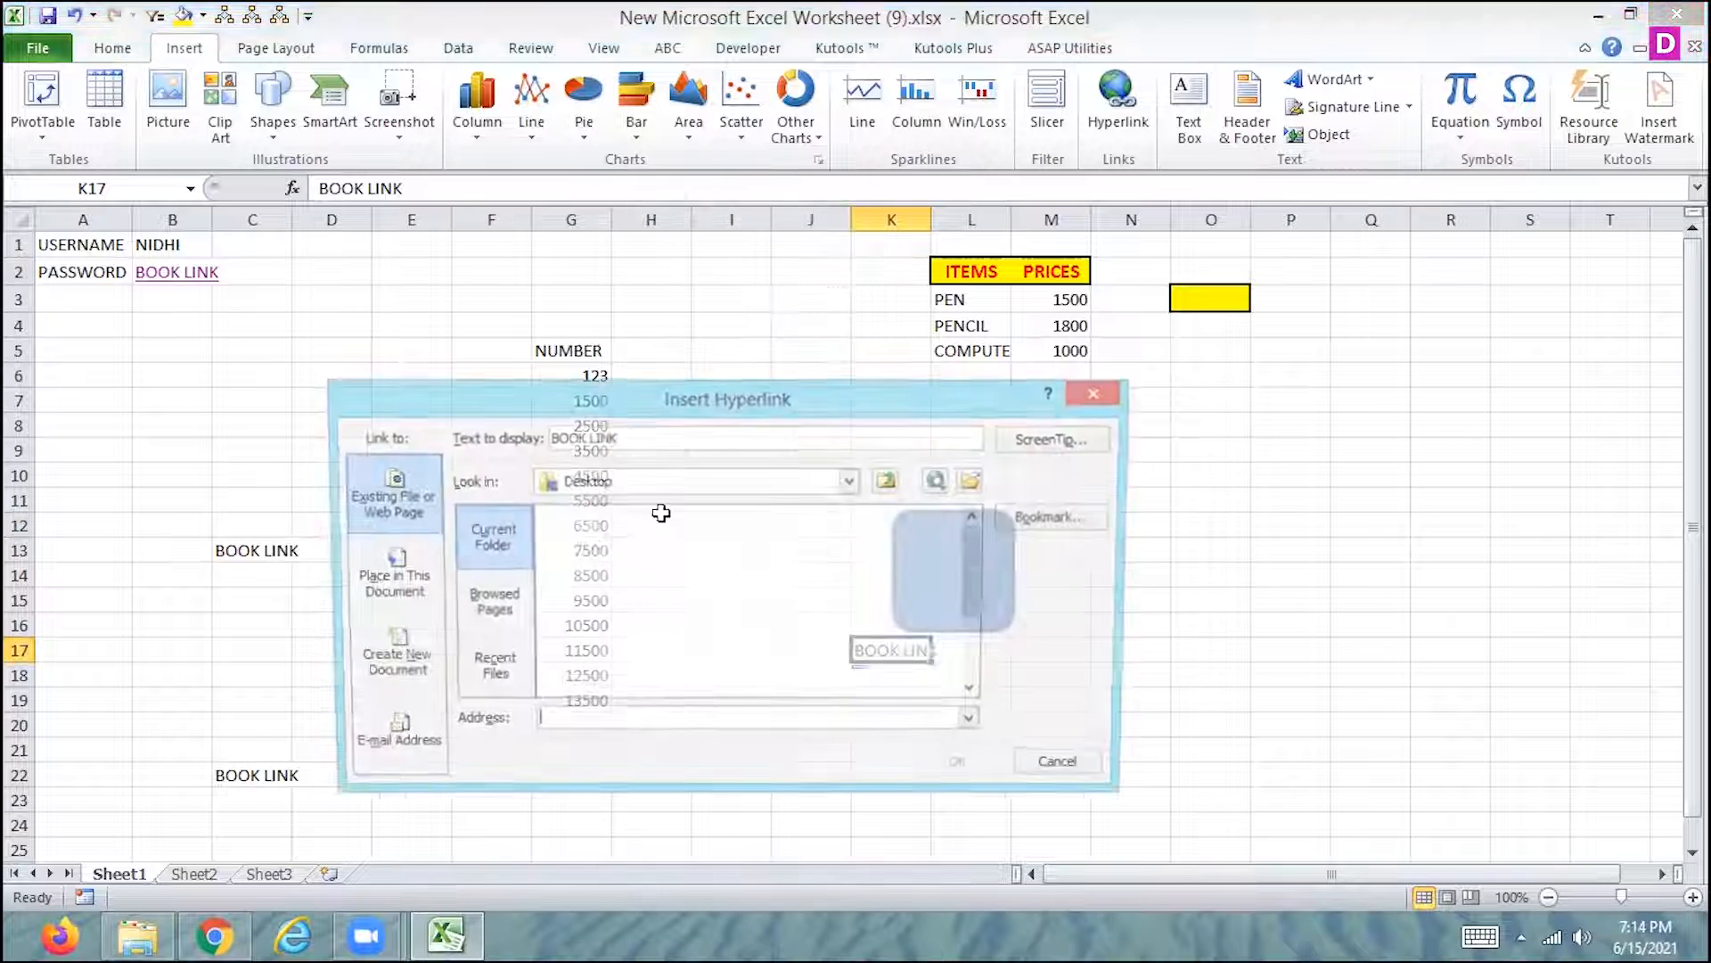
click(596, 615)
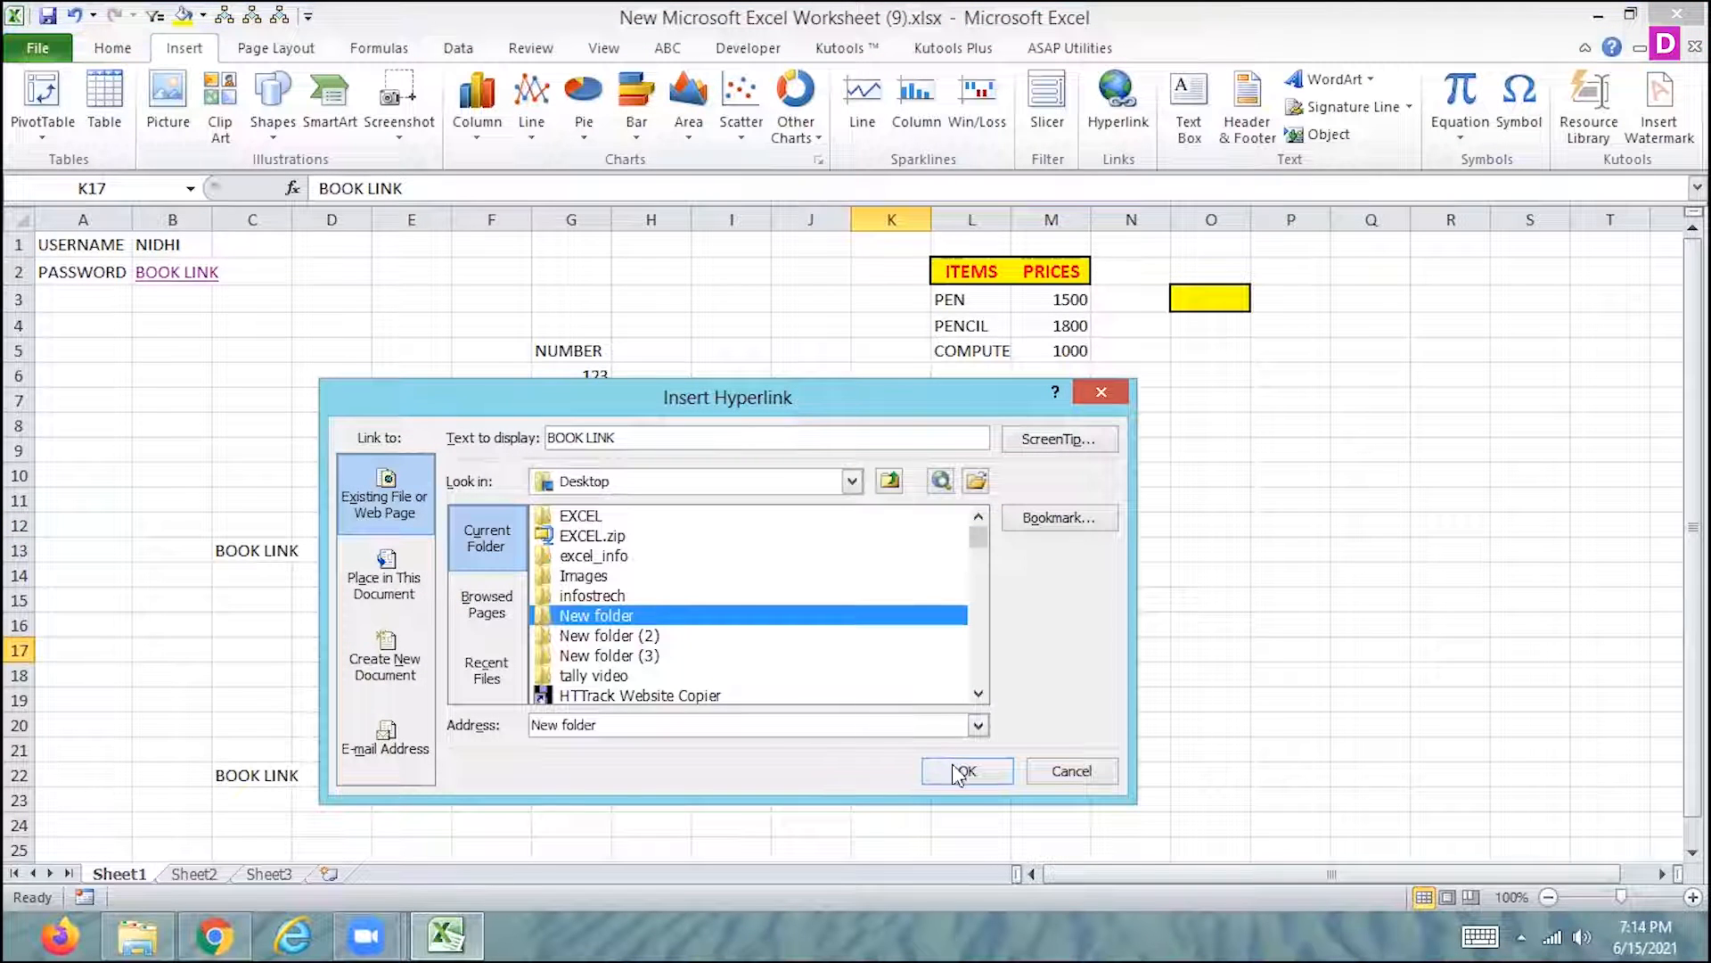
click(960, 772)
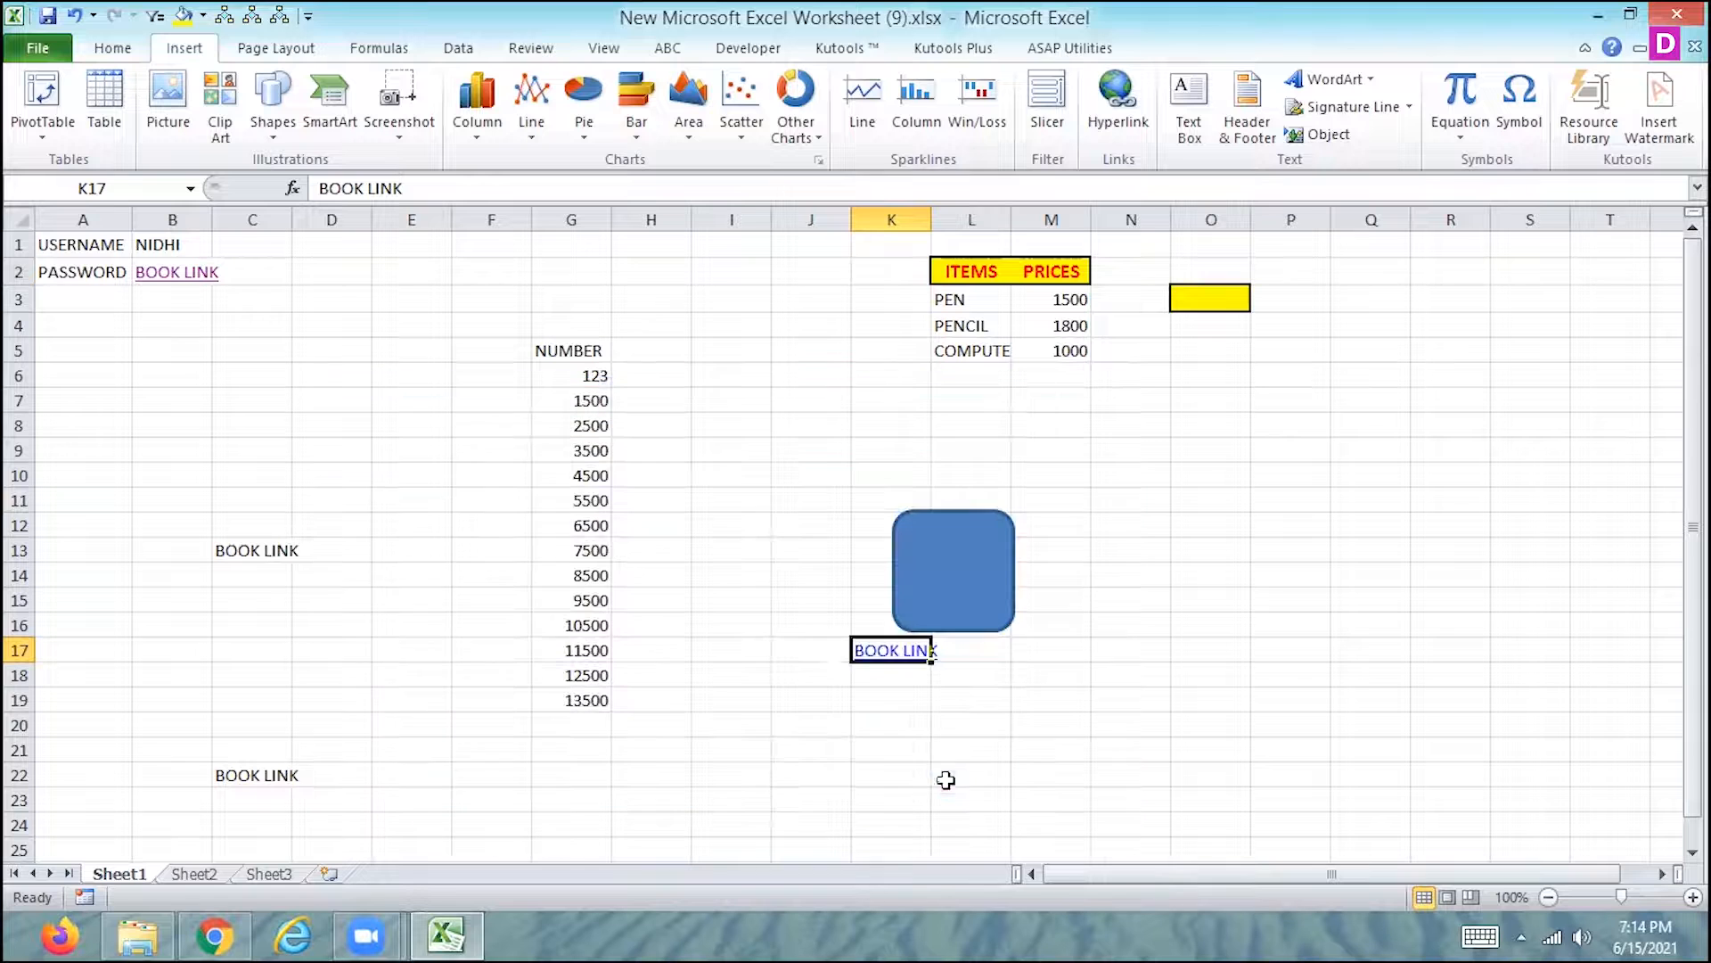
- Change cell K17's hyperlink target to the Images folder on the Desktop, and test the link, closing the opened folder
right_click(878, 669)
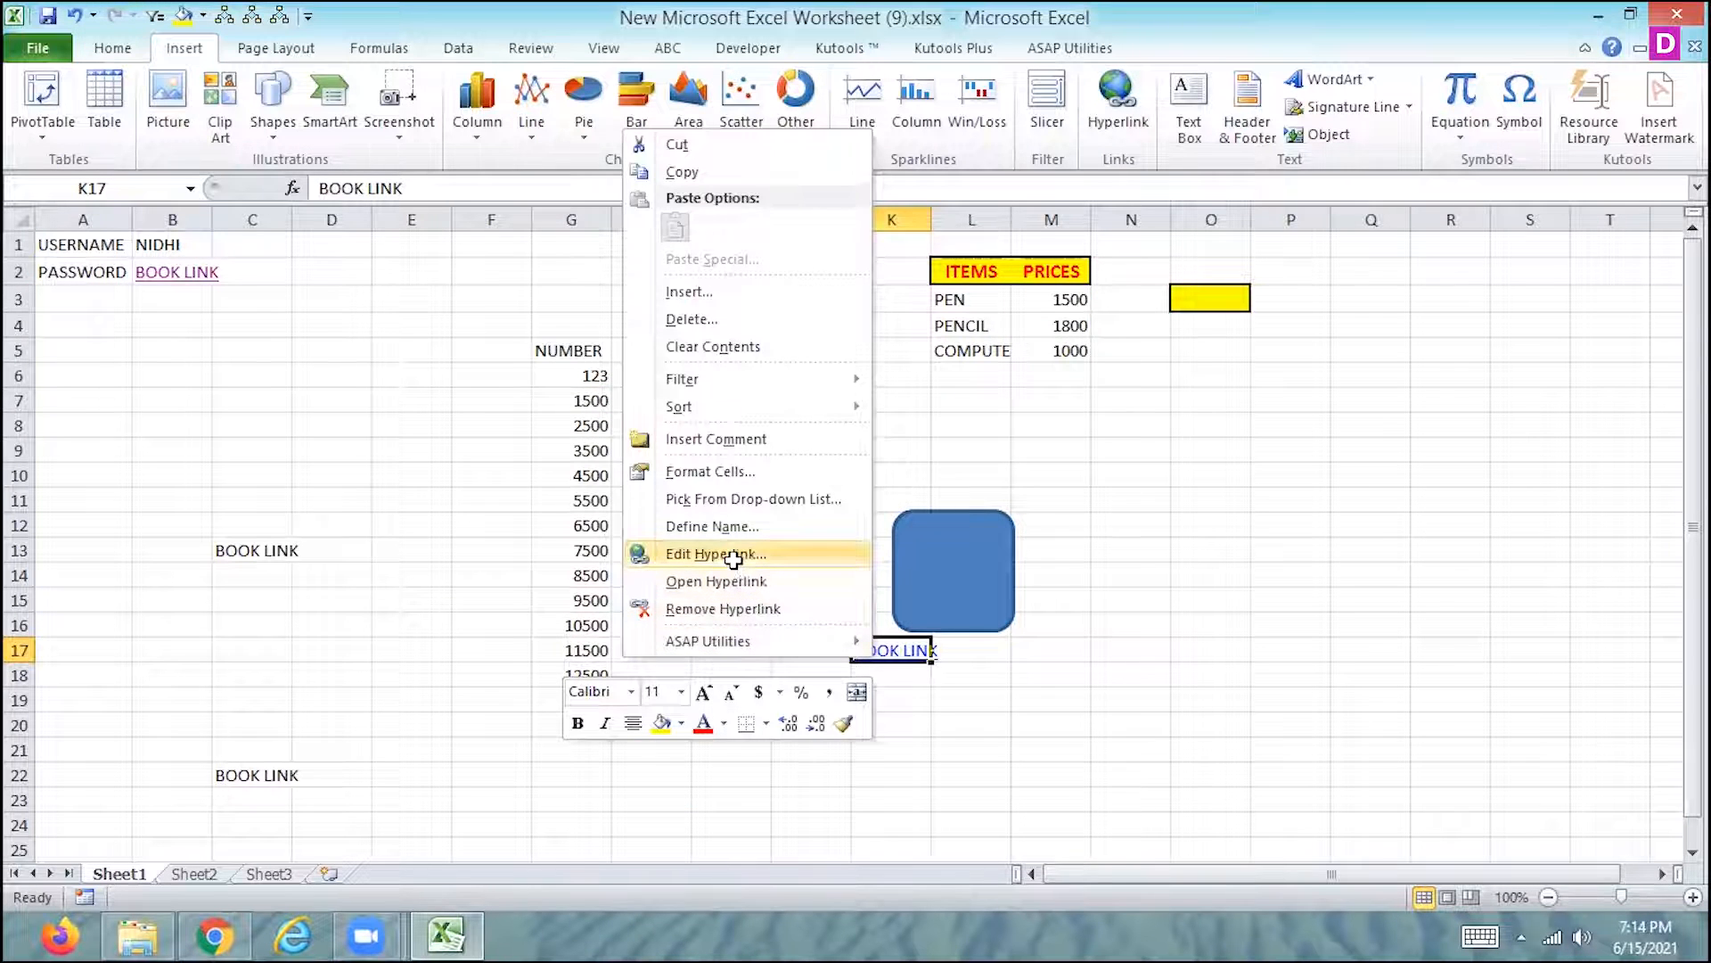
click(733, 559)
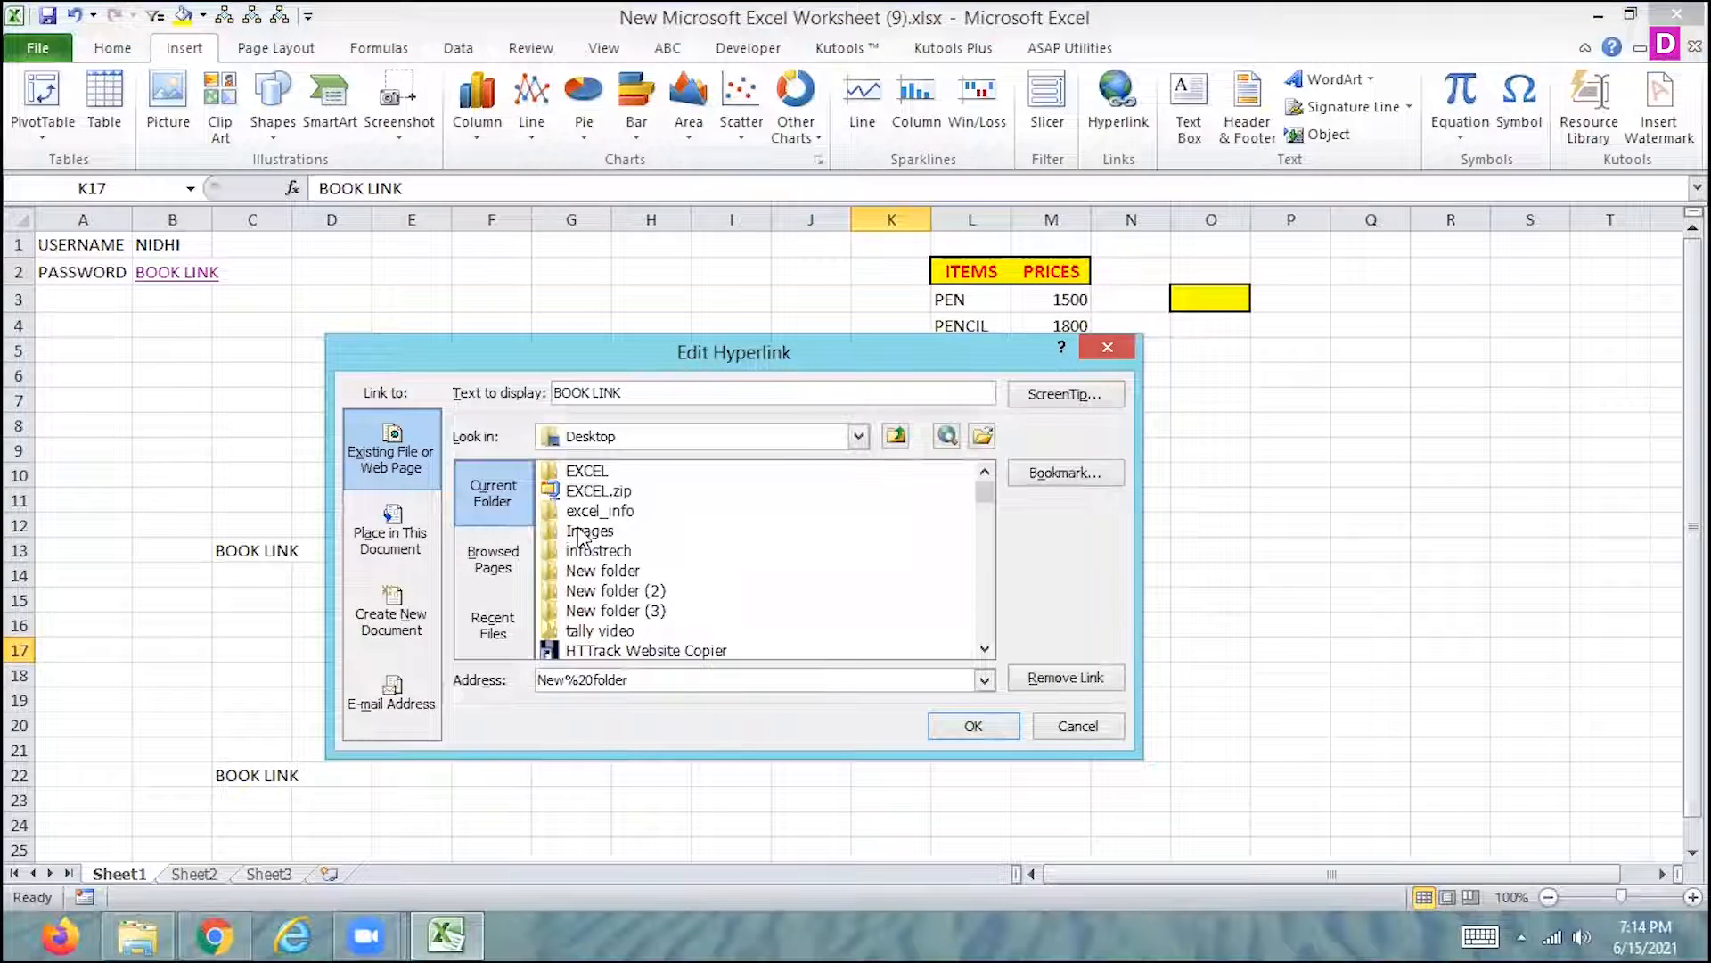
click(579, 533)
click(966, 724)
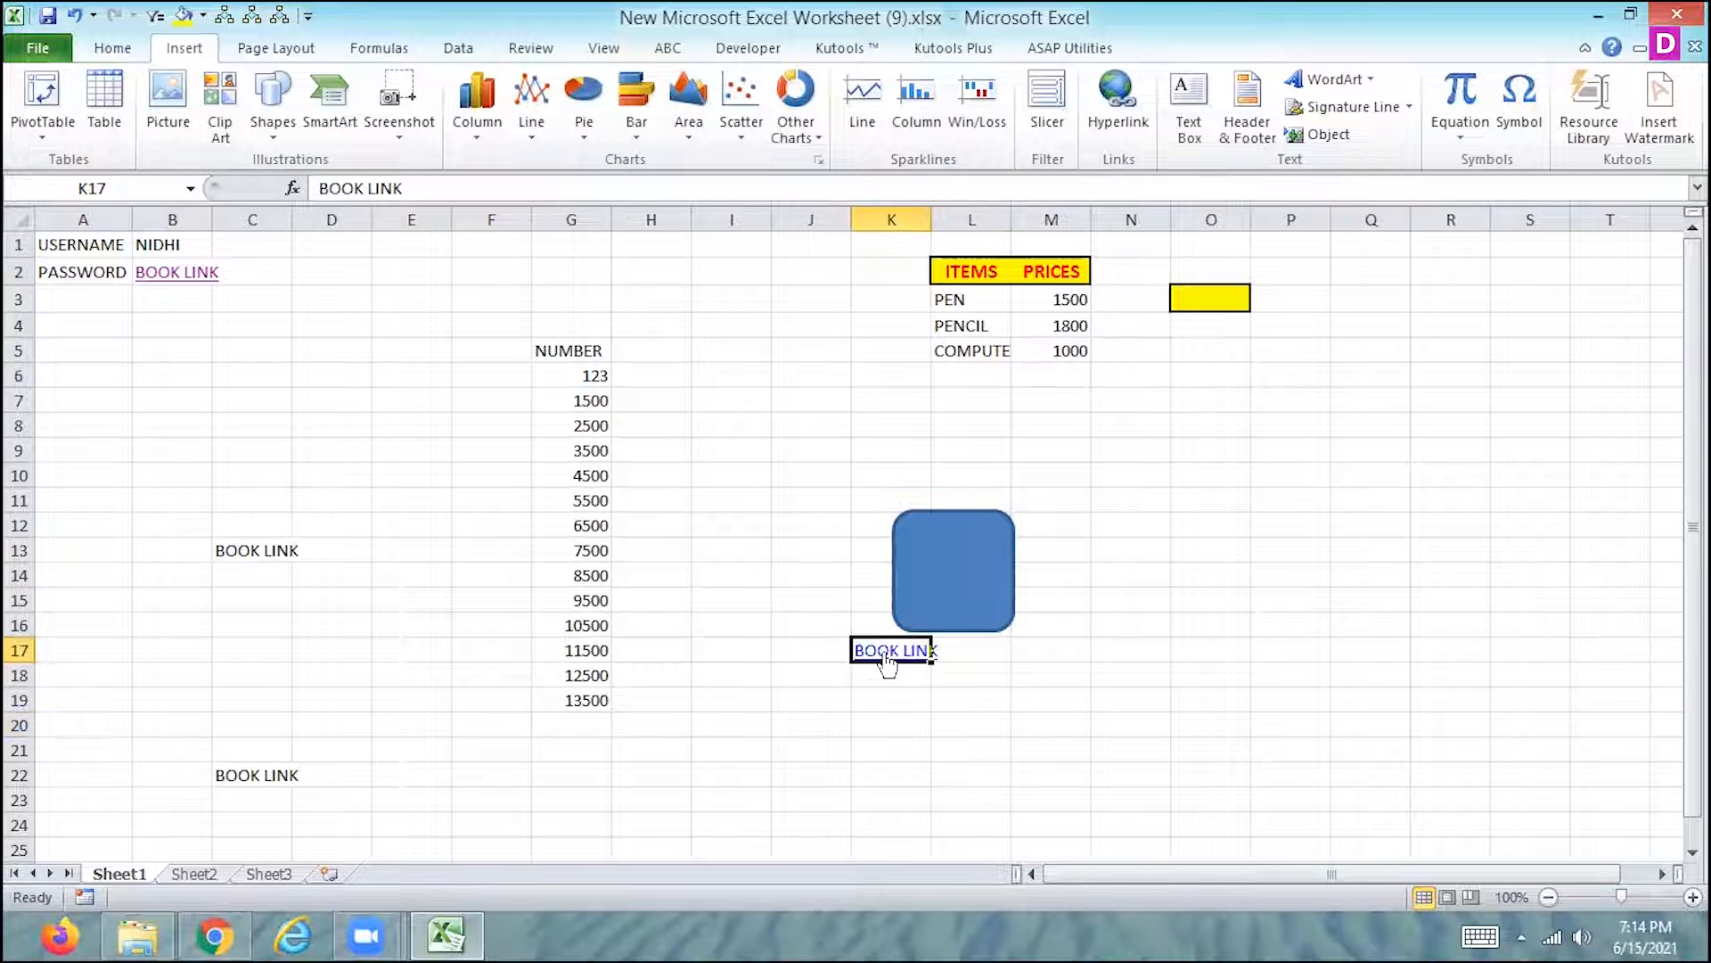
click(886, 656)
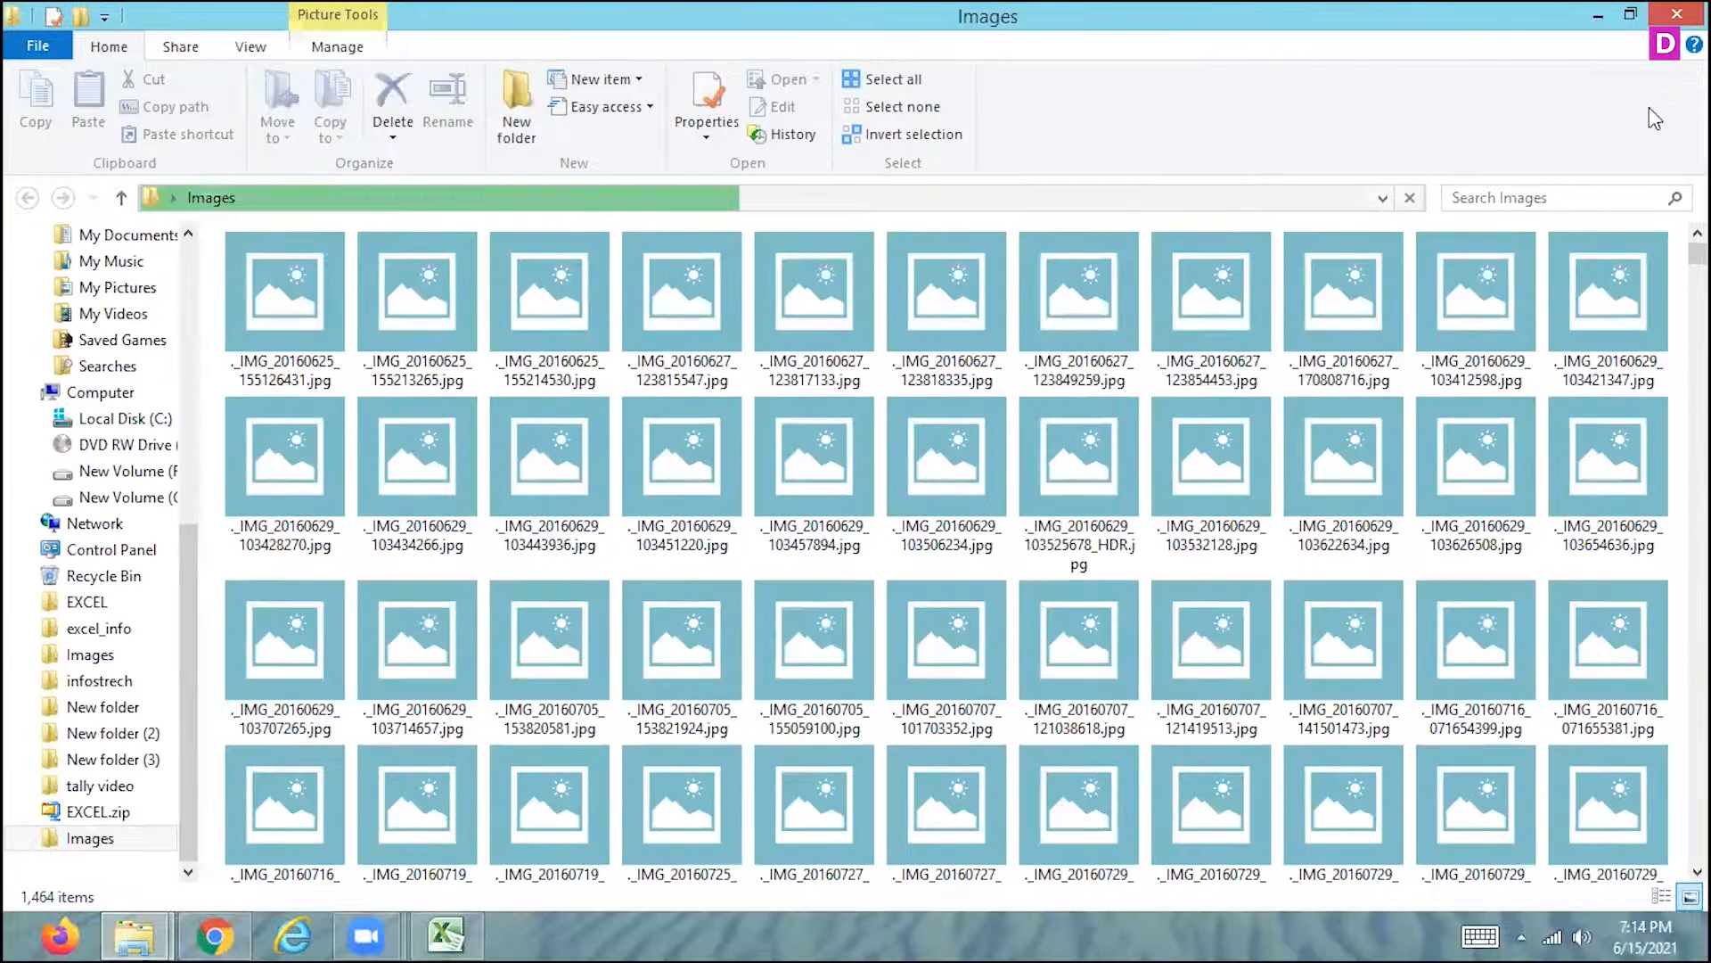
click(1677, 13)
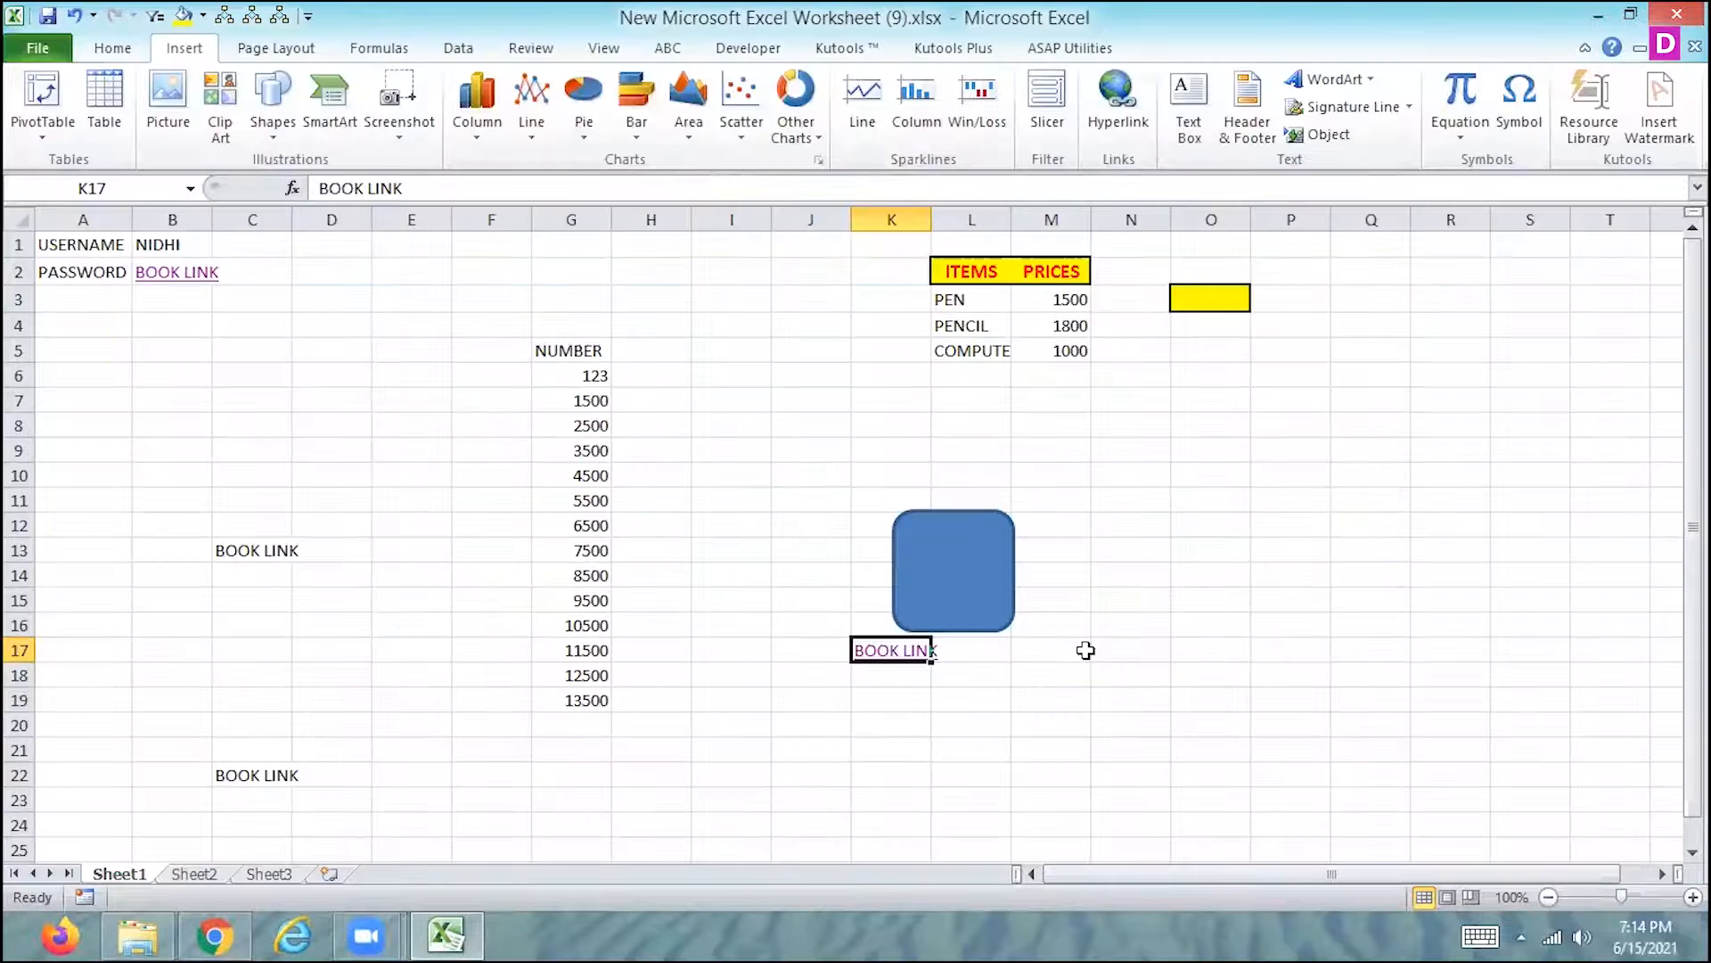